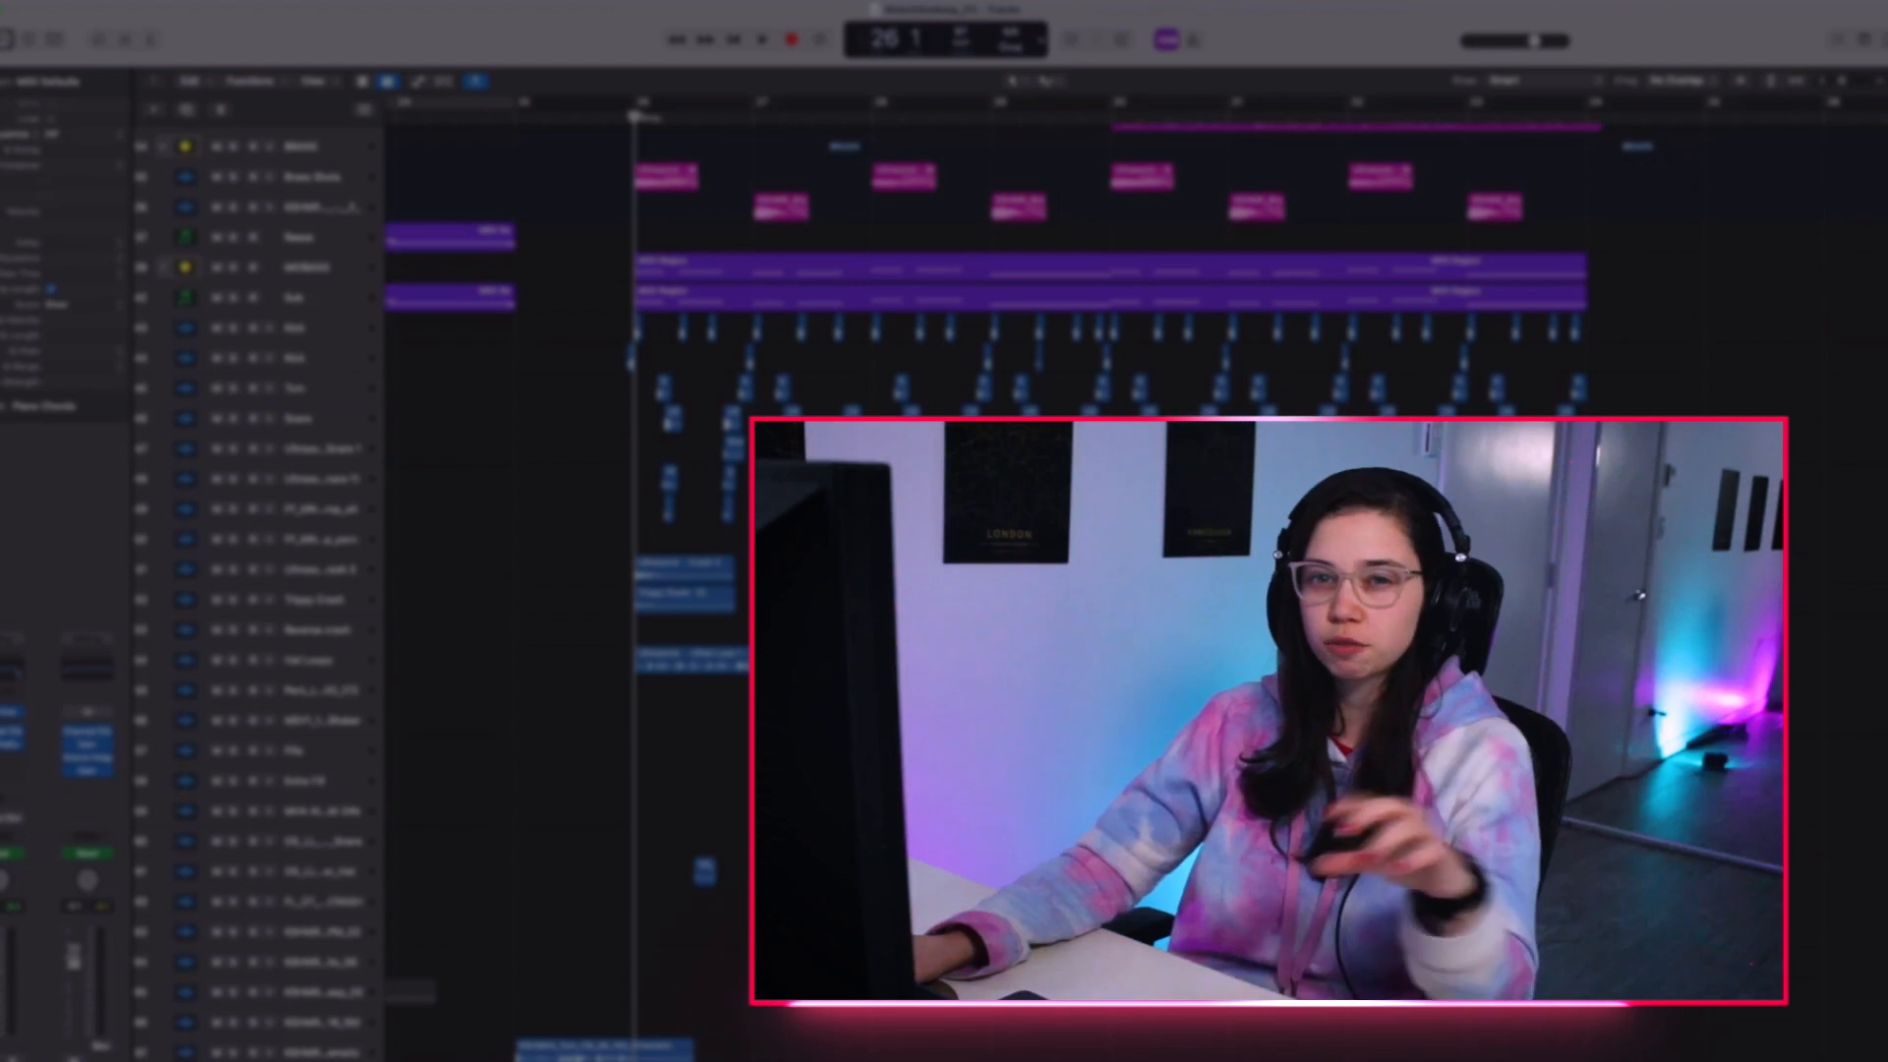
Solo the first Kick track, play the drop from bar 26, and add the Snare track to the solo.
left_click(233, 327)
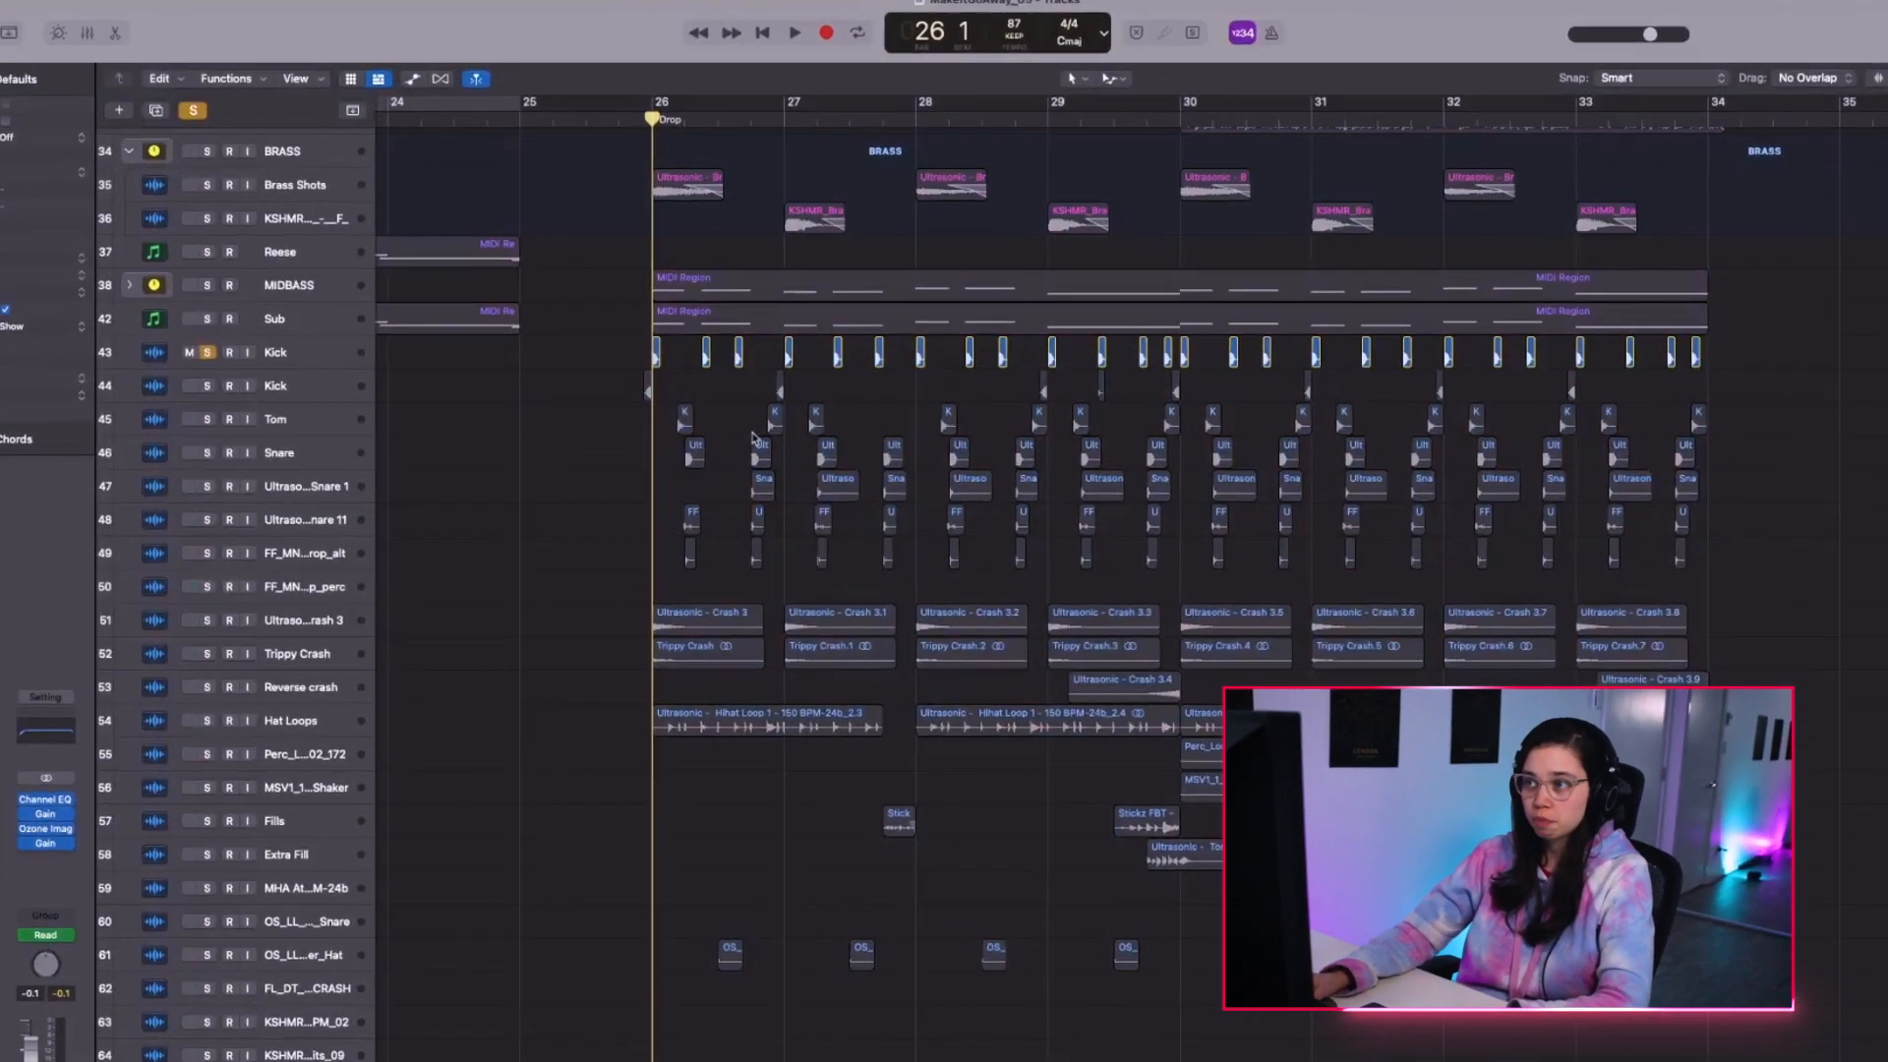
scroll(828, 521, "up", 5)
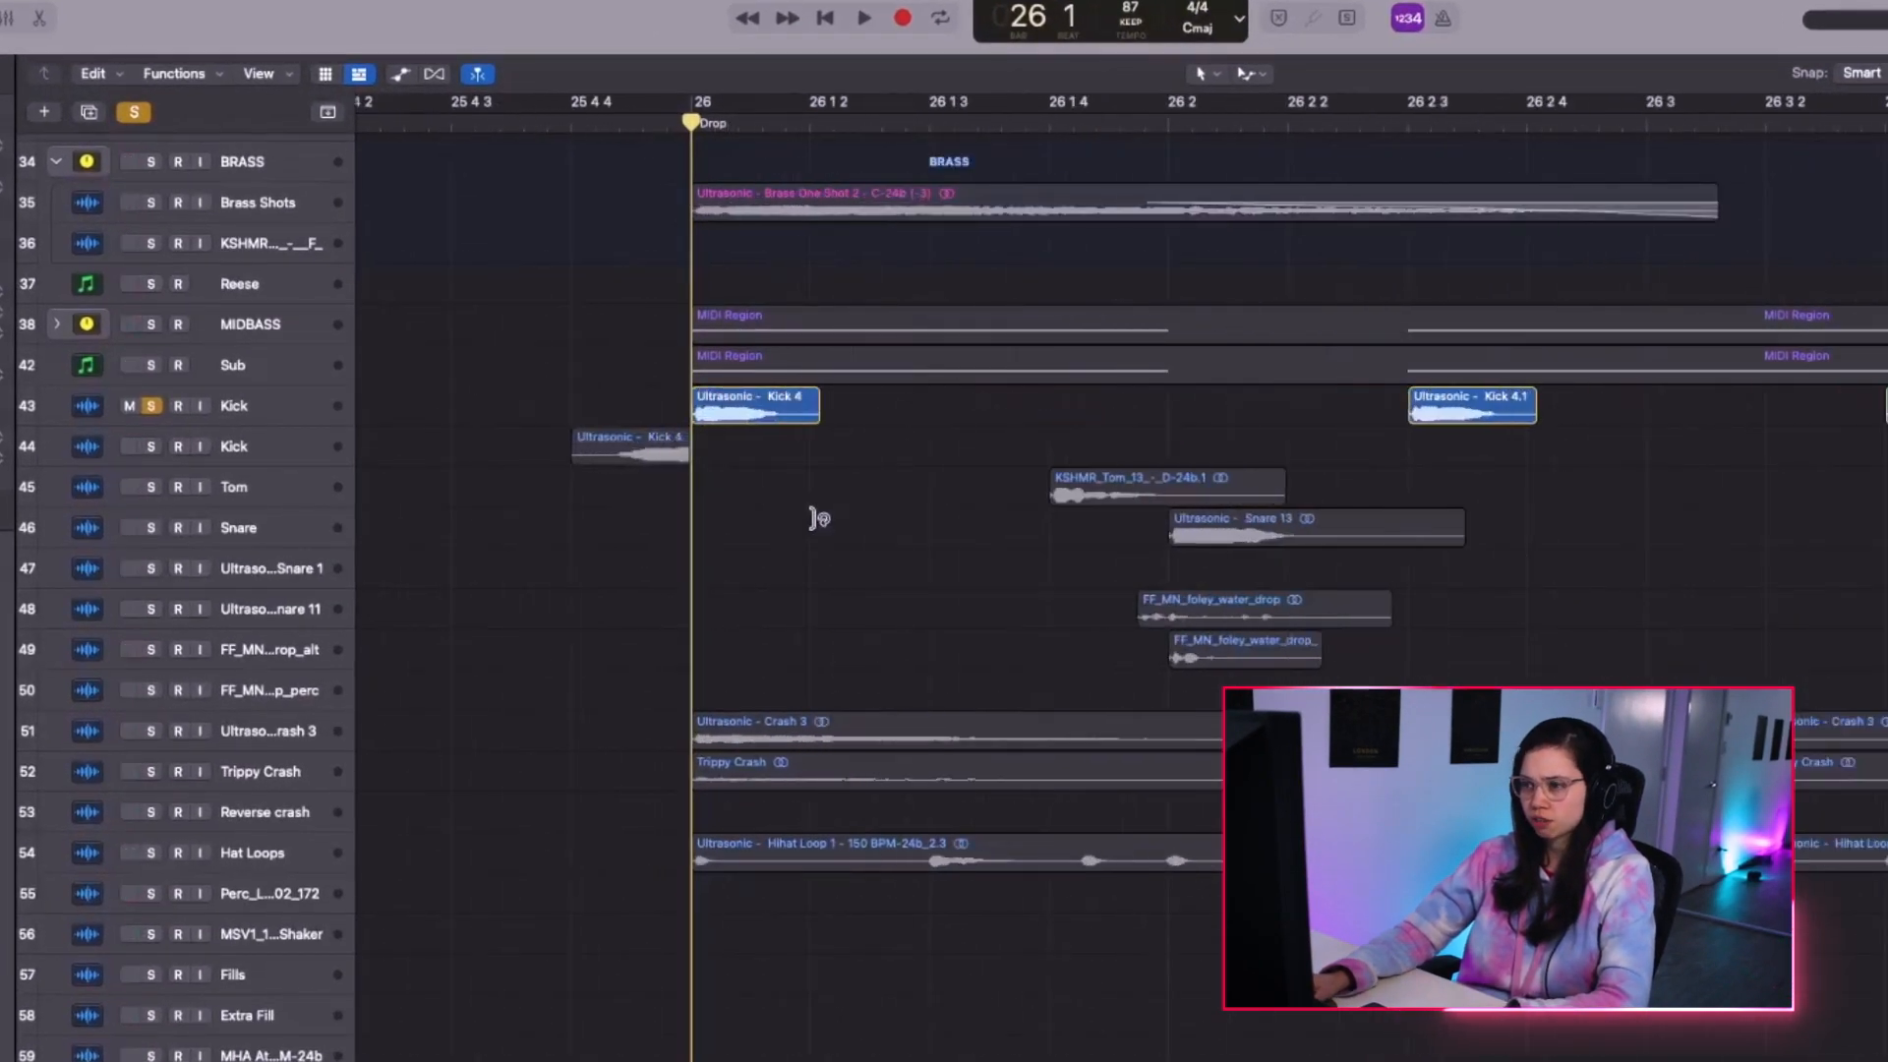
scroll(829, 522, "down", 3)
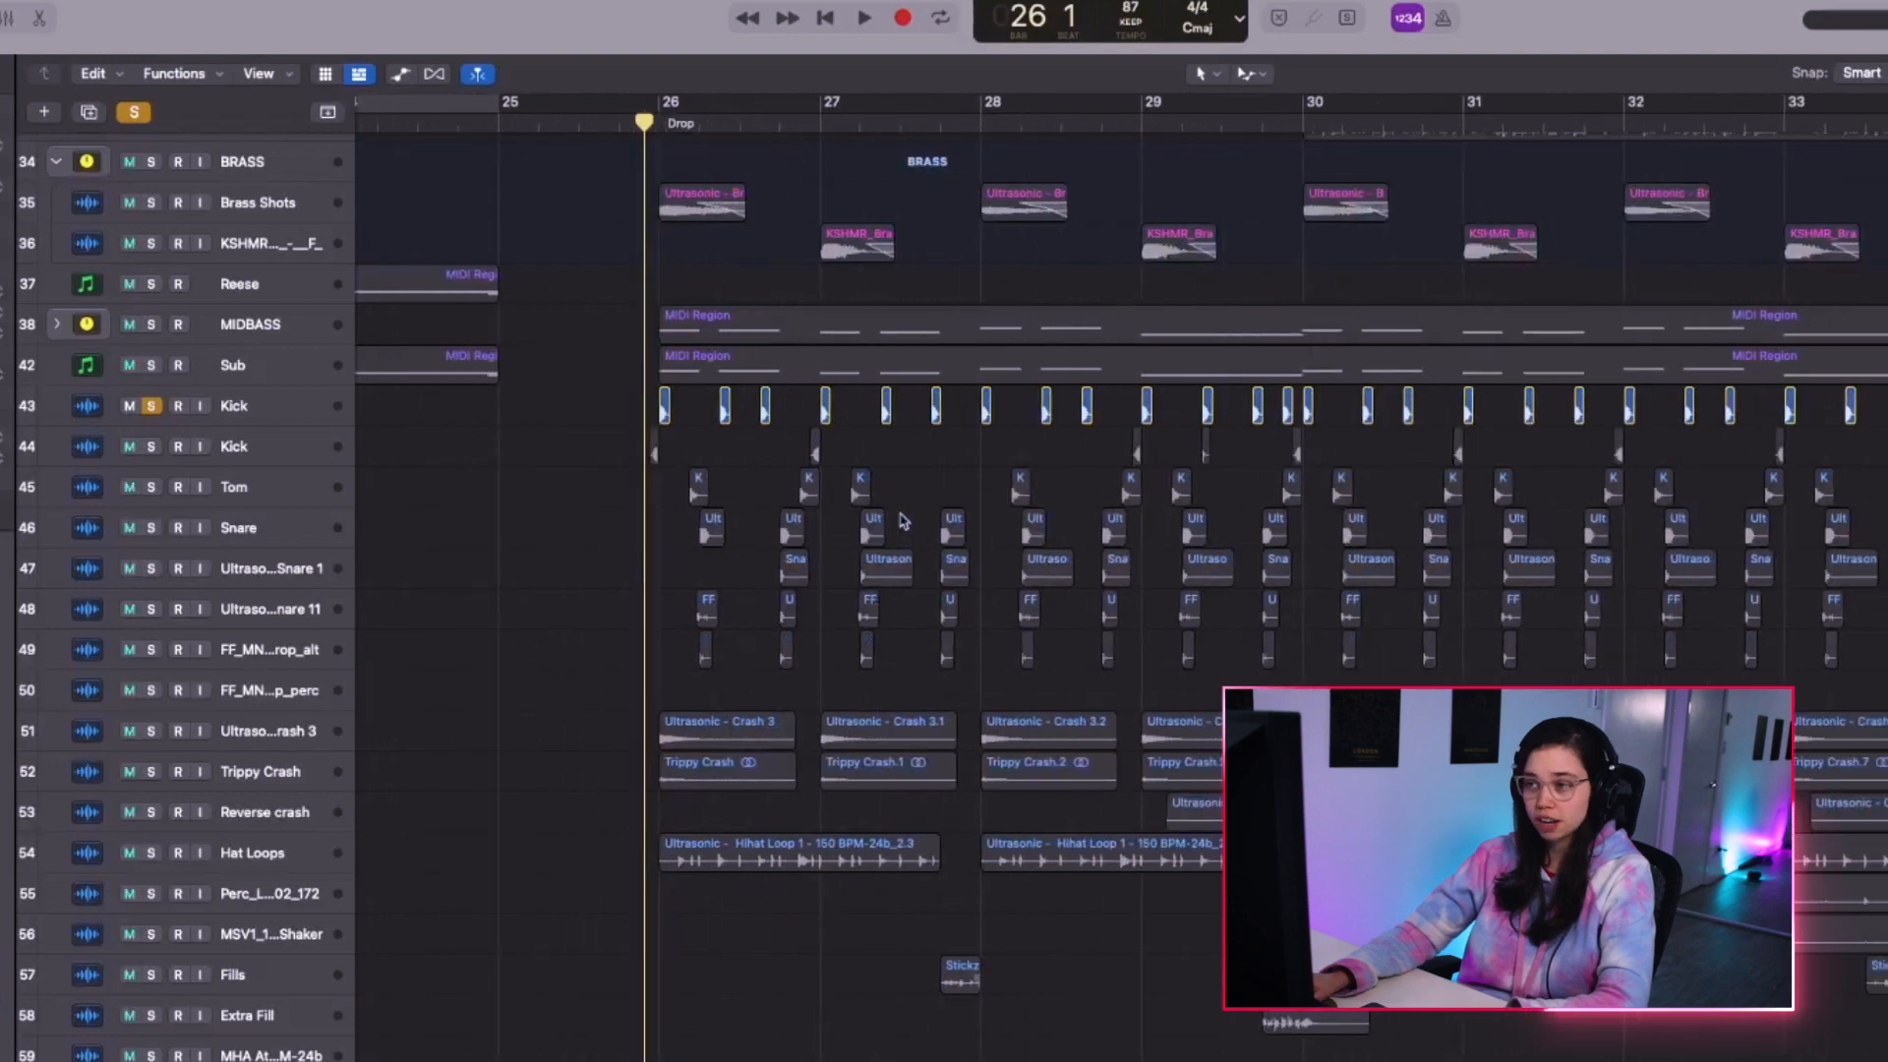
key("space")
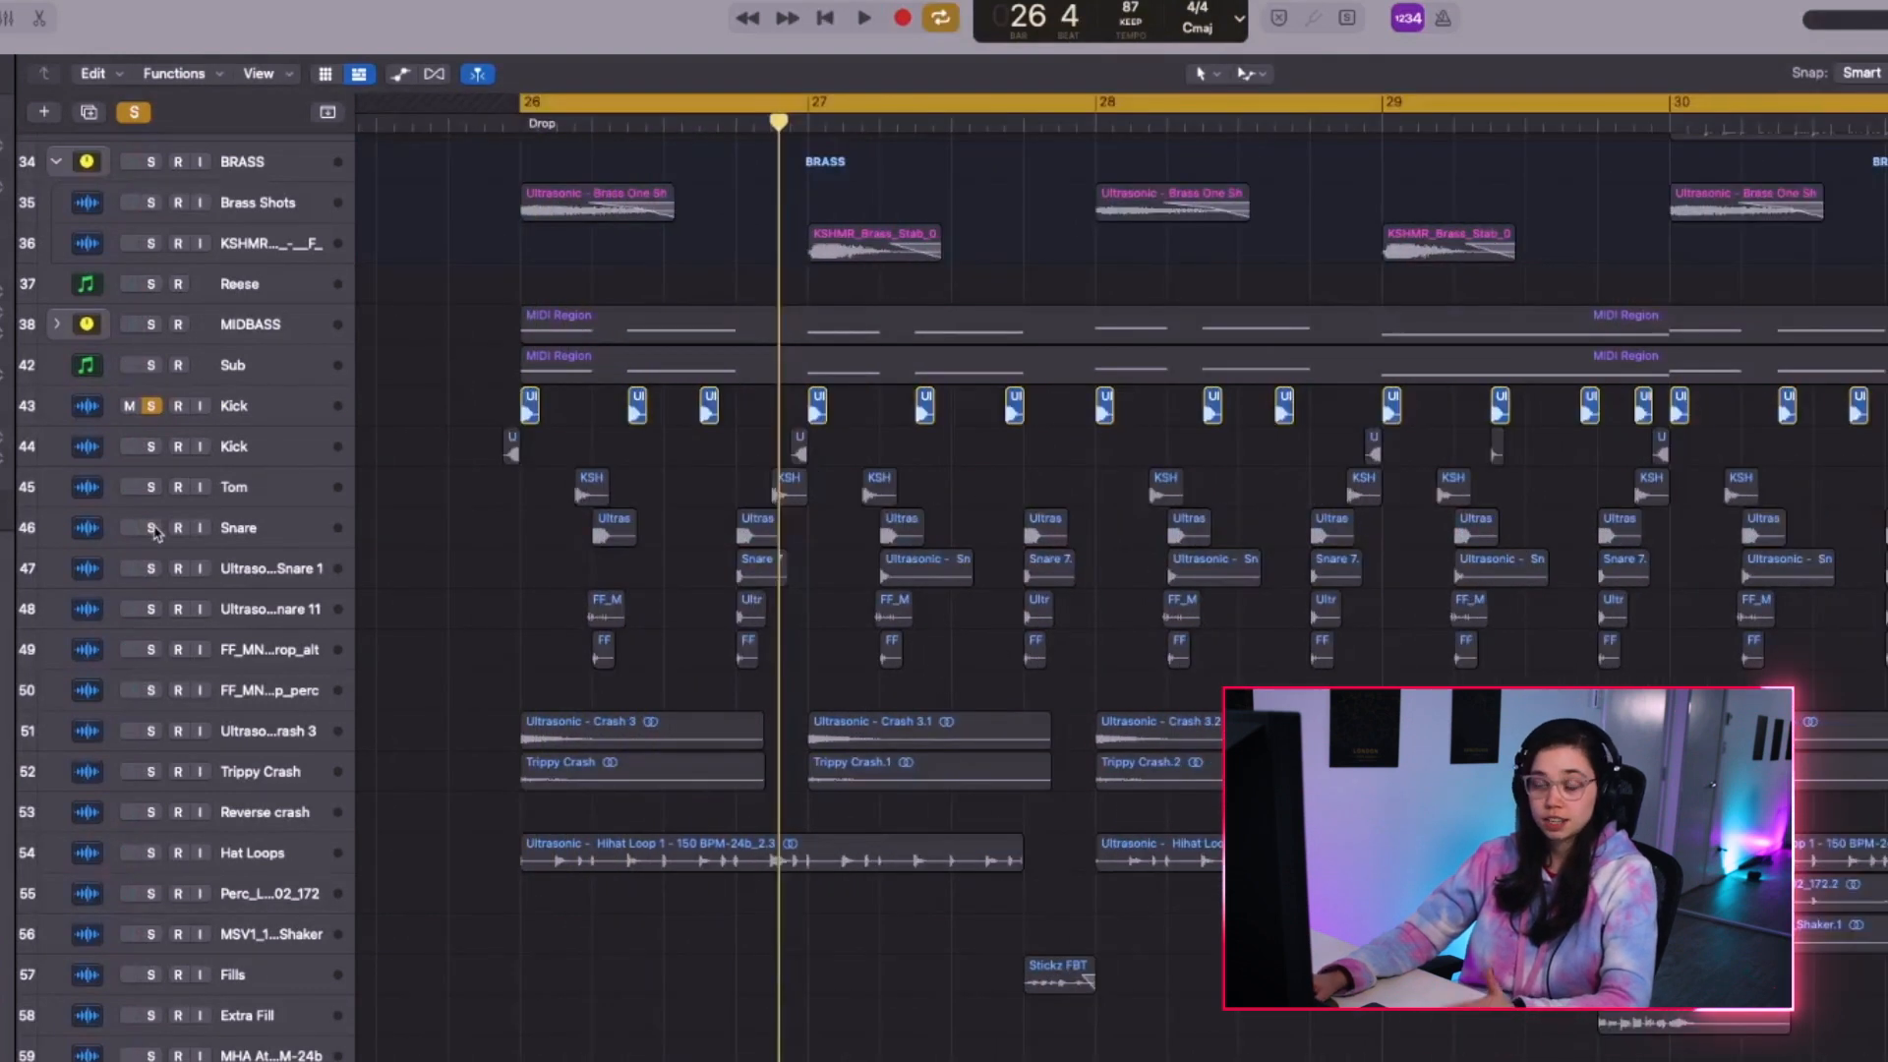
left_click(150, 528)
key("space")
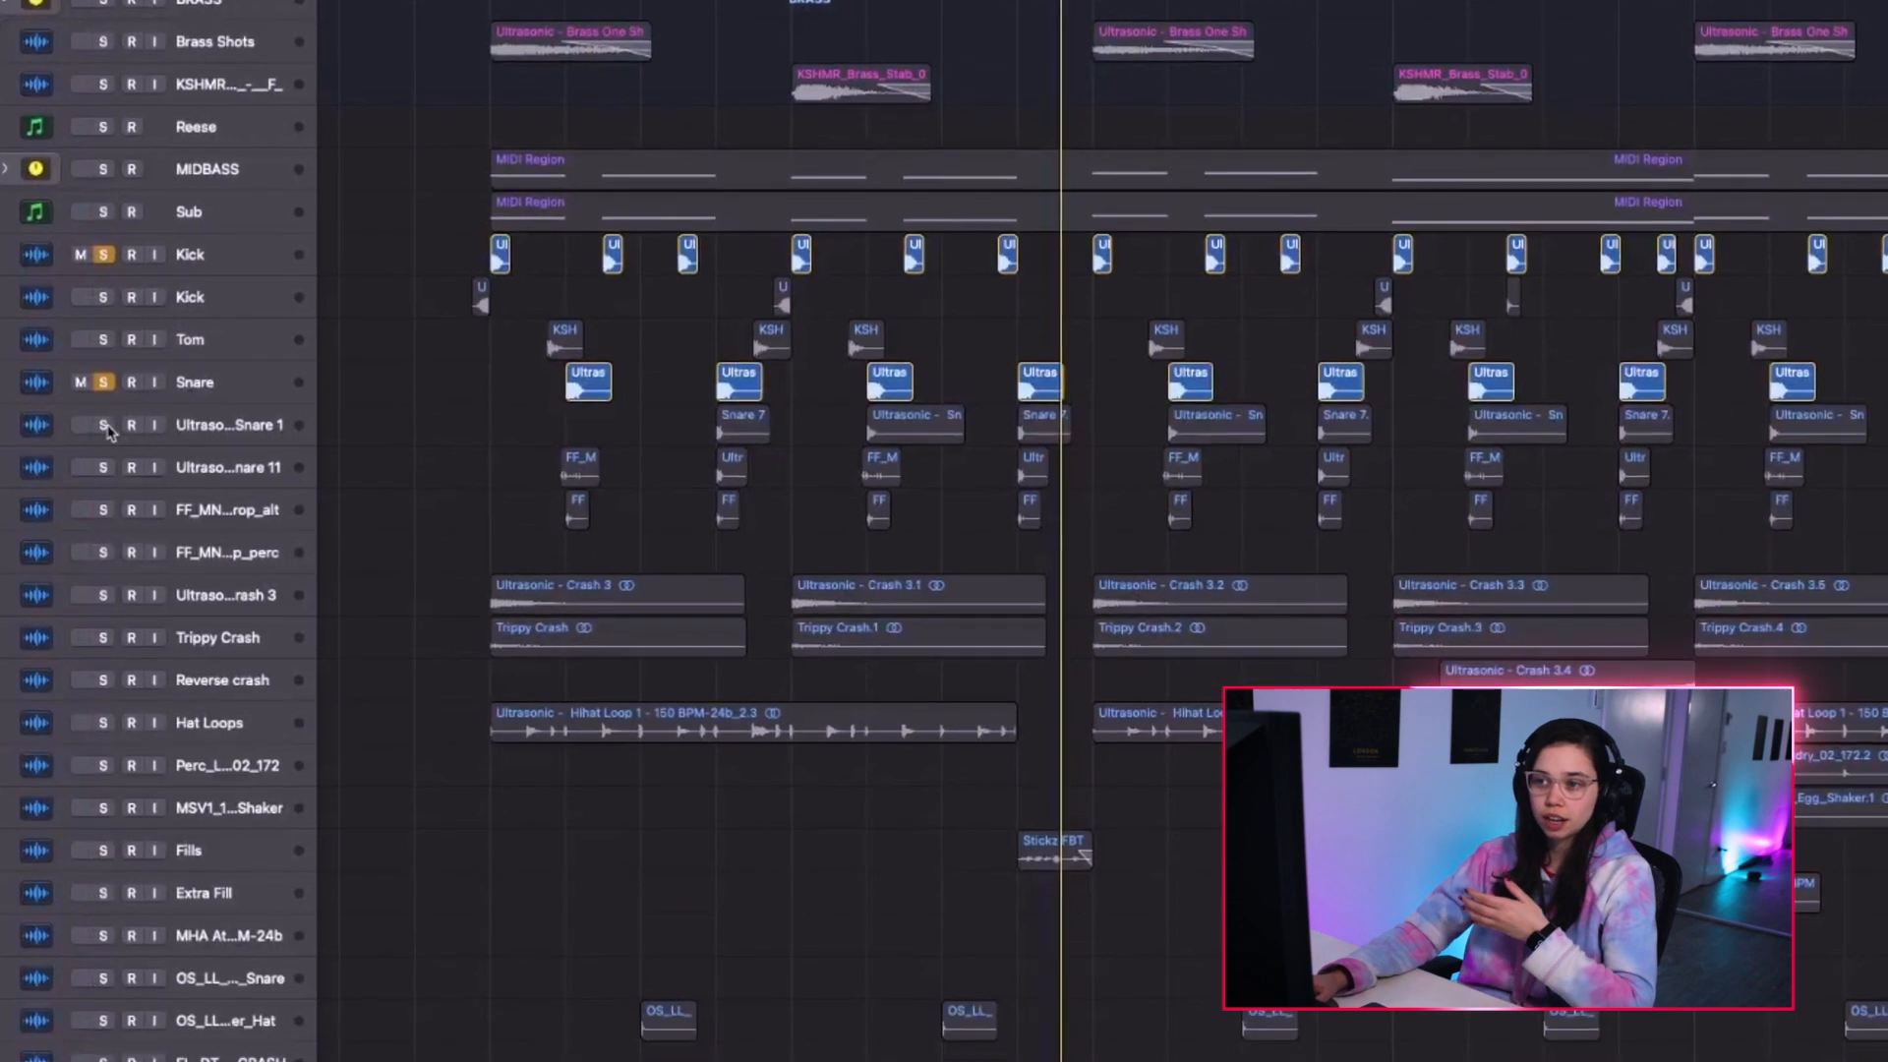
Audition the Ultrasonic Snare 1, Ultrasonic Snare 11 and FF_MN_foley_water_drop_alt layers one at a time in solo.
left_click(151, 528)
left_click(150, 568)
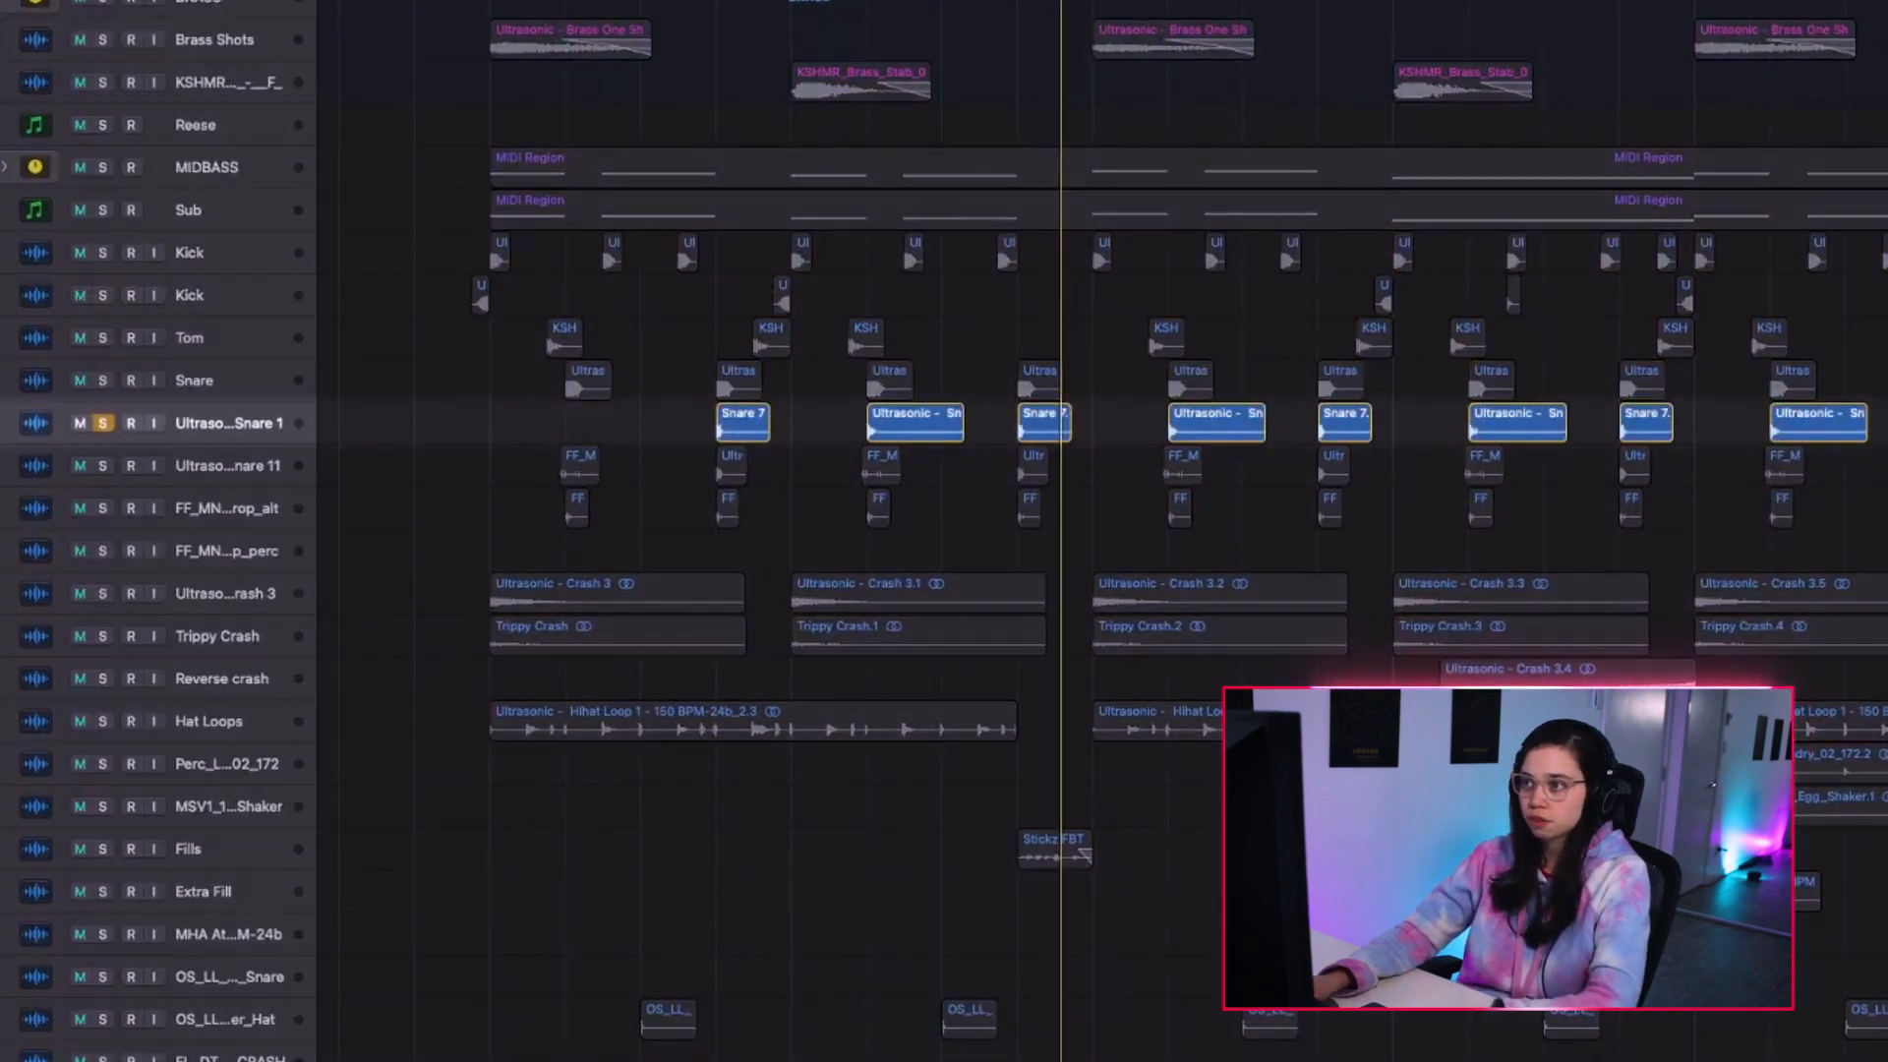
left_click(102, 252)
left_click(104, 466)
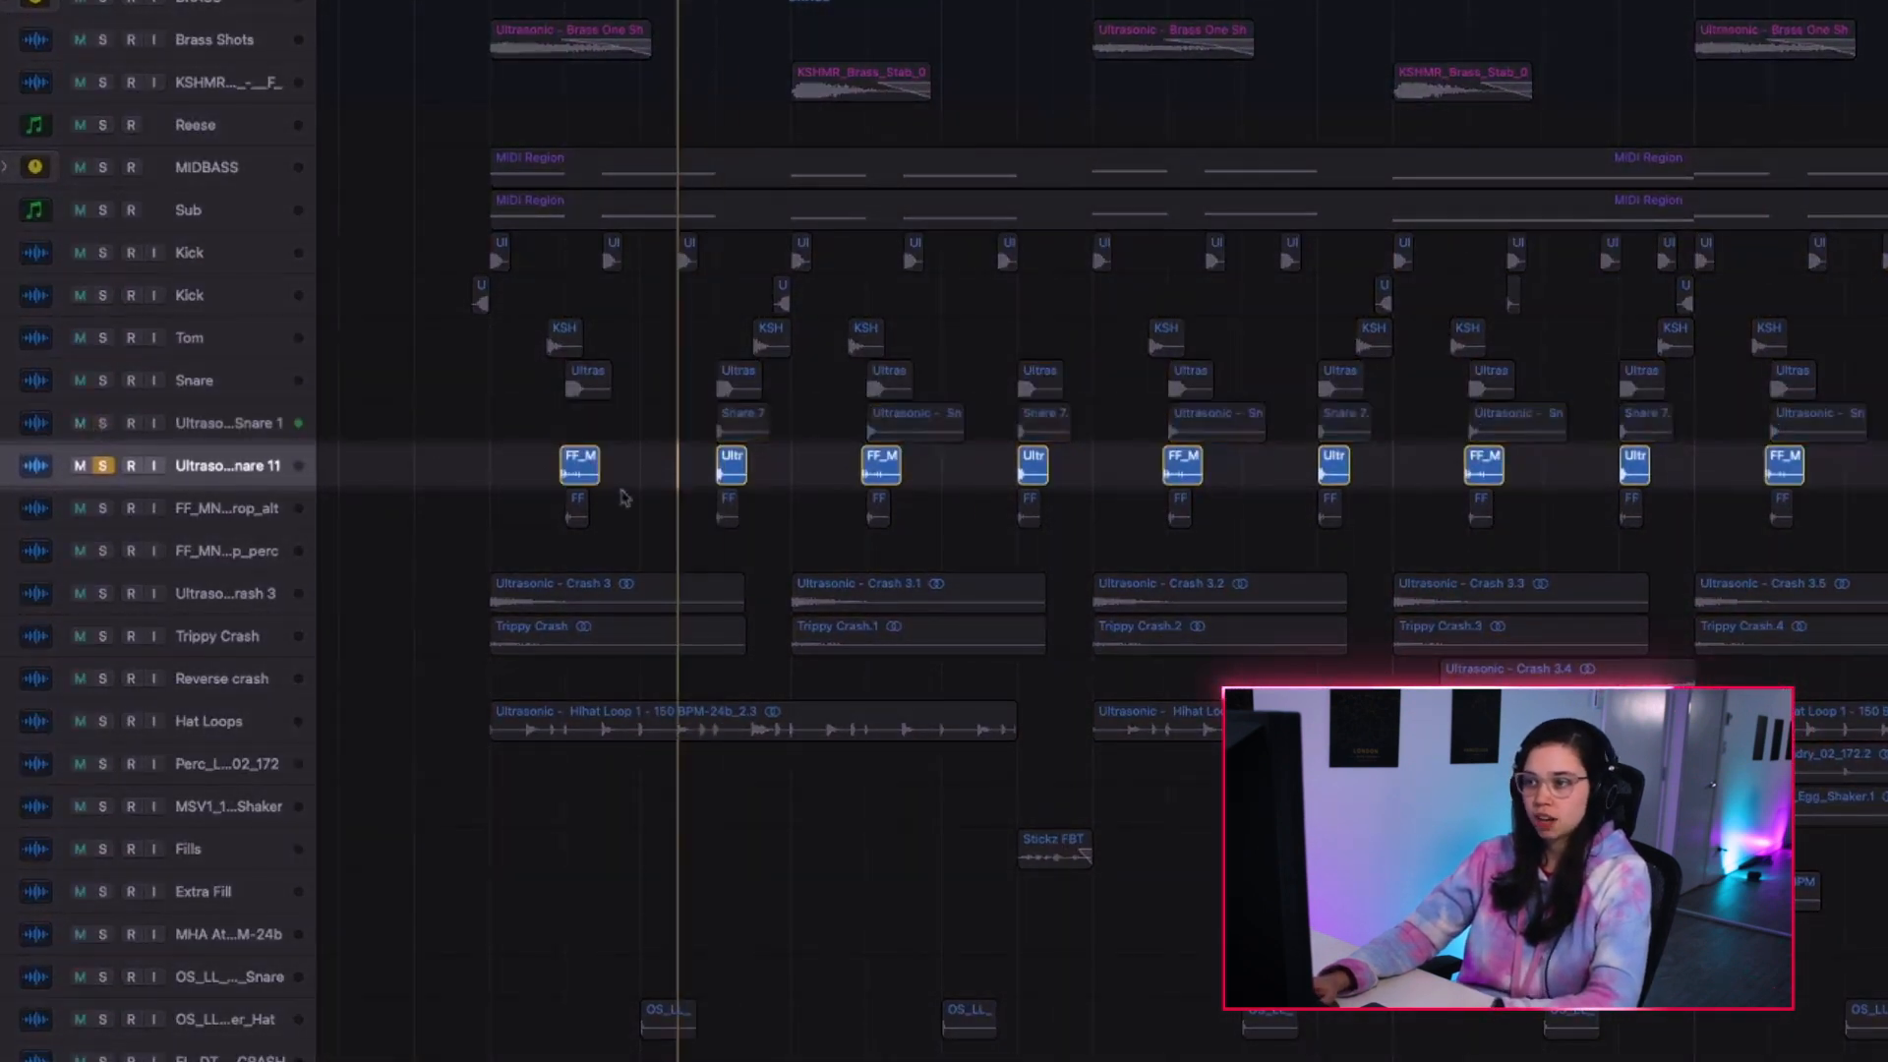
left_click(104, 466)
left_click(103, 508)
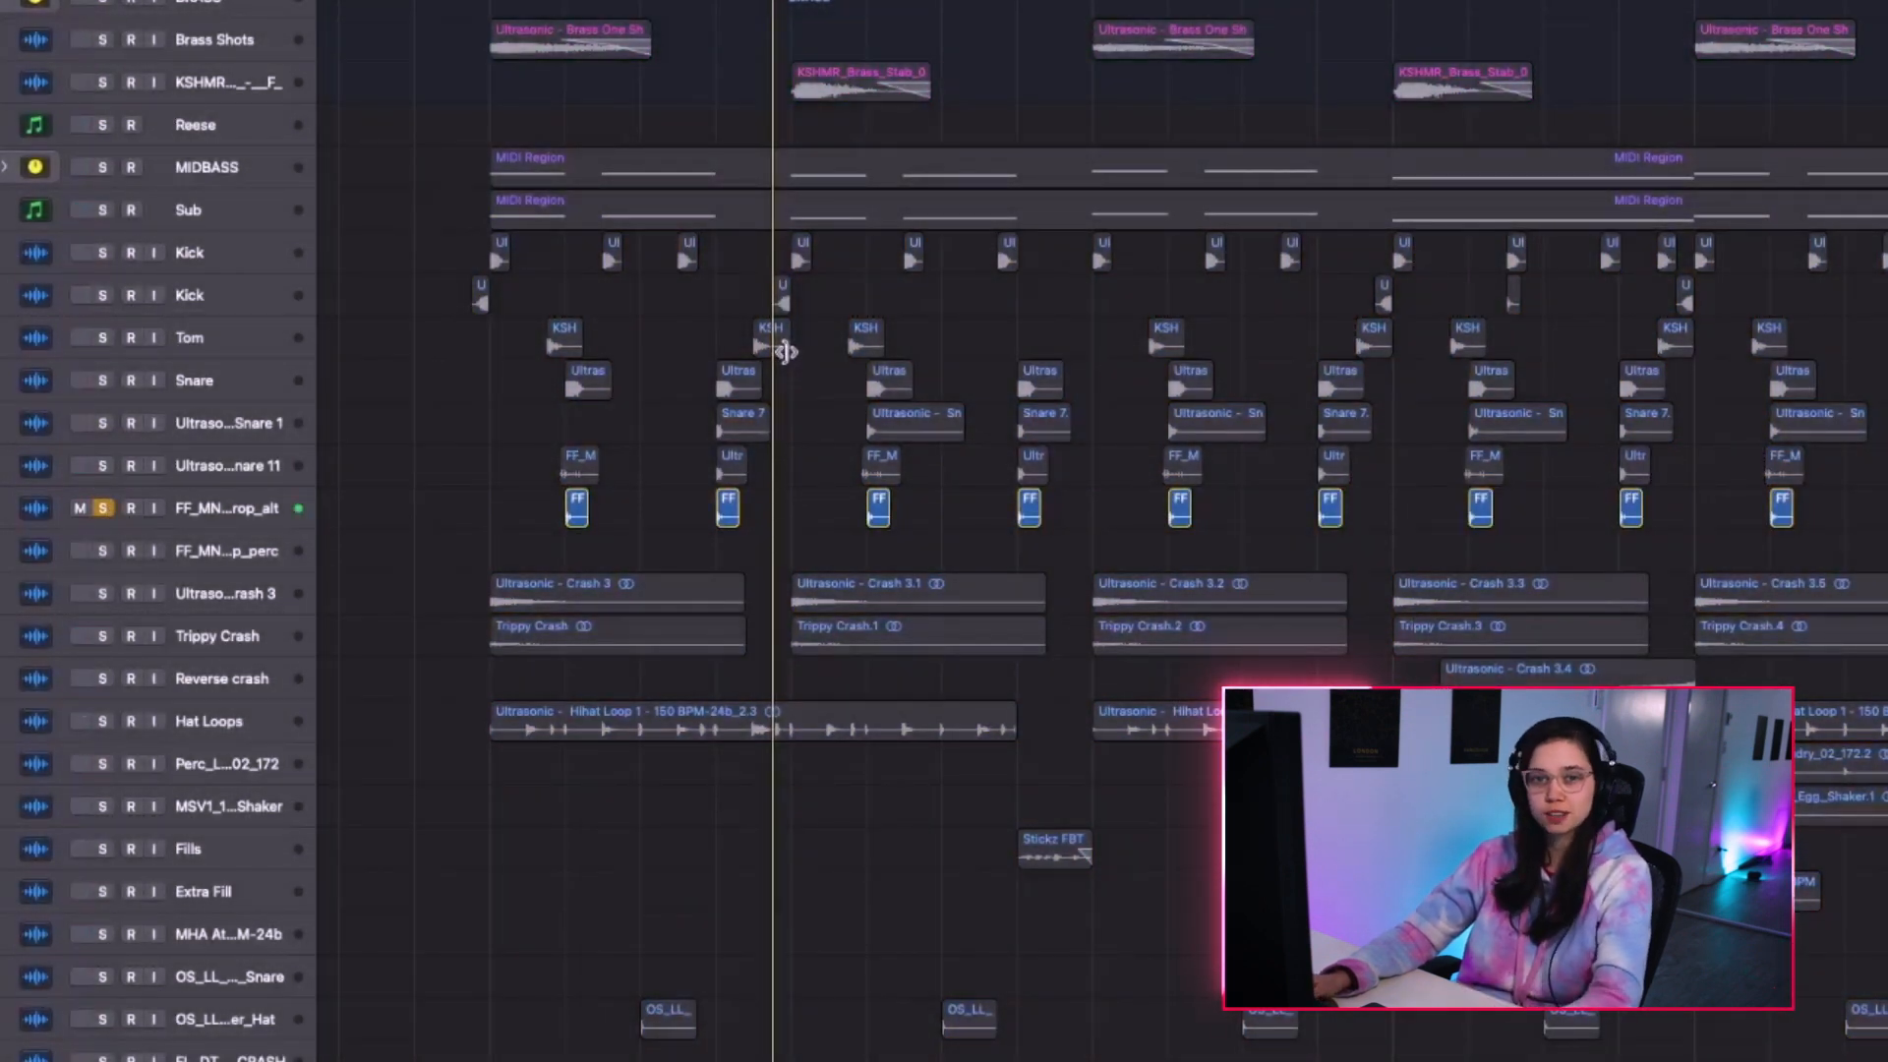
Solo all the snare layers together with the first Kick track and listen to them in the drop.
left_click_drag(103, 465, 103, 380)
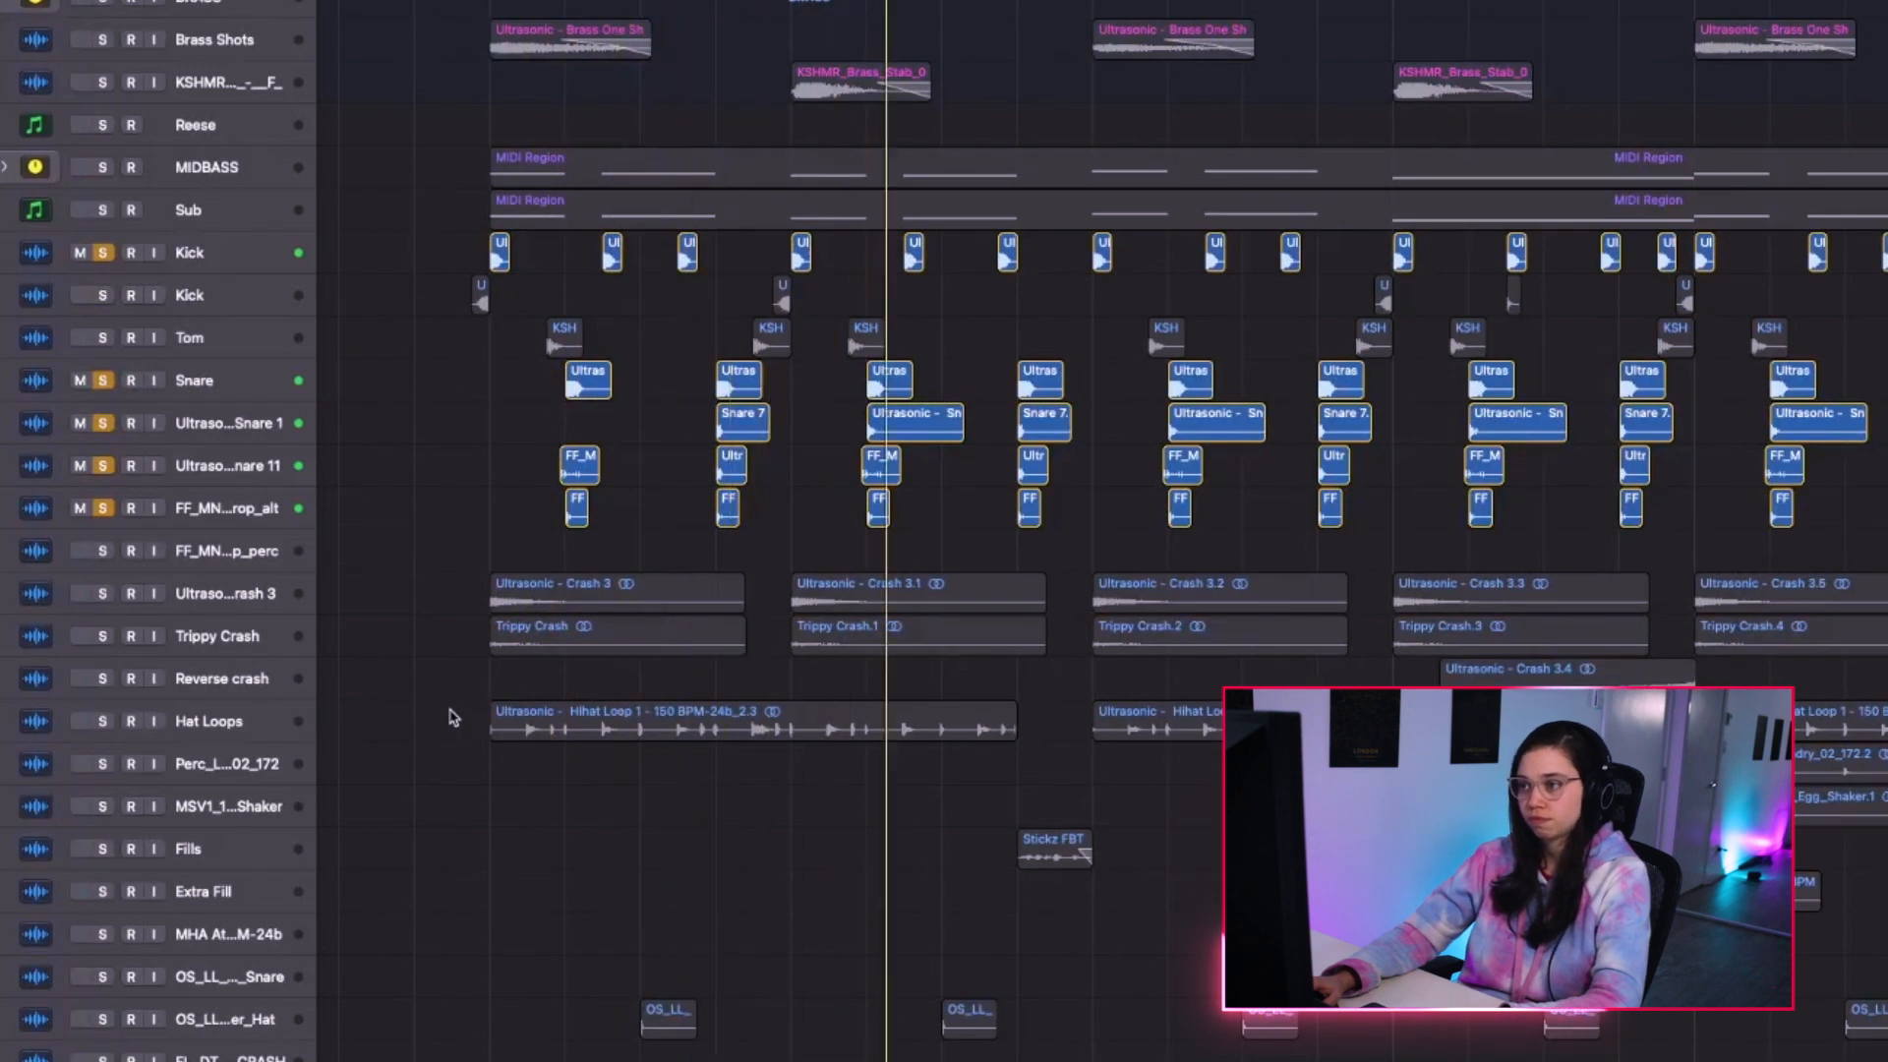
key("super+Left")
key("super+Left")
key("super+Left")
key("super+Left")
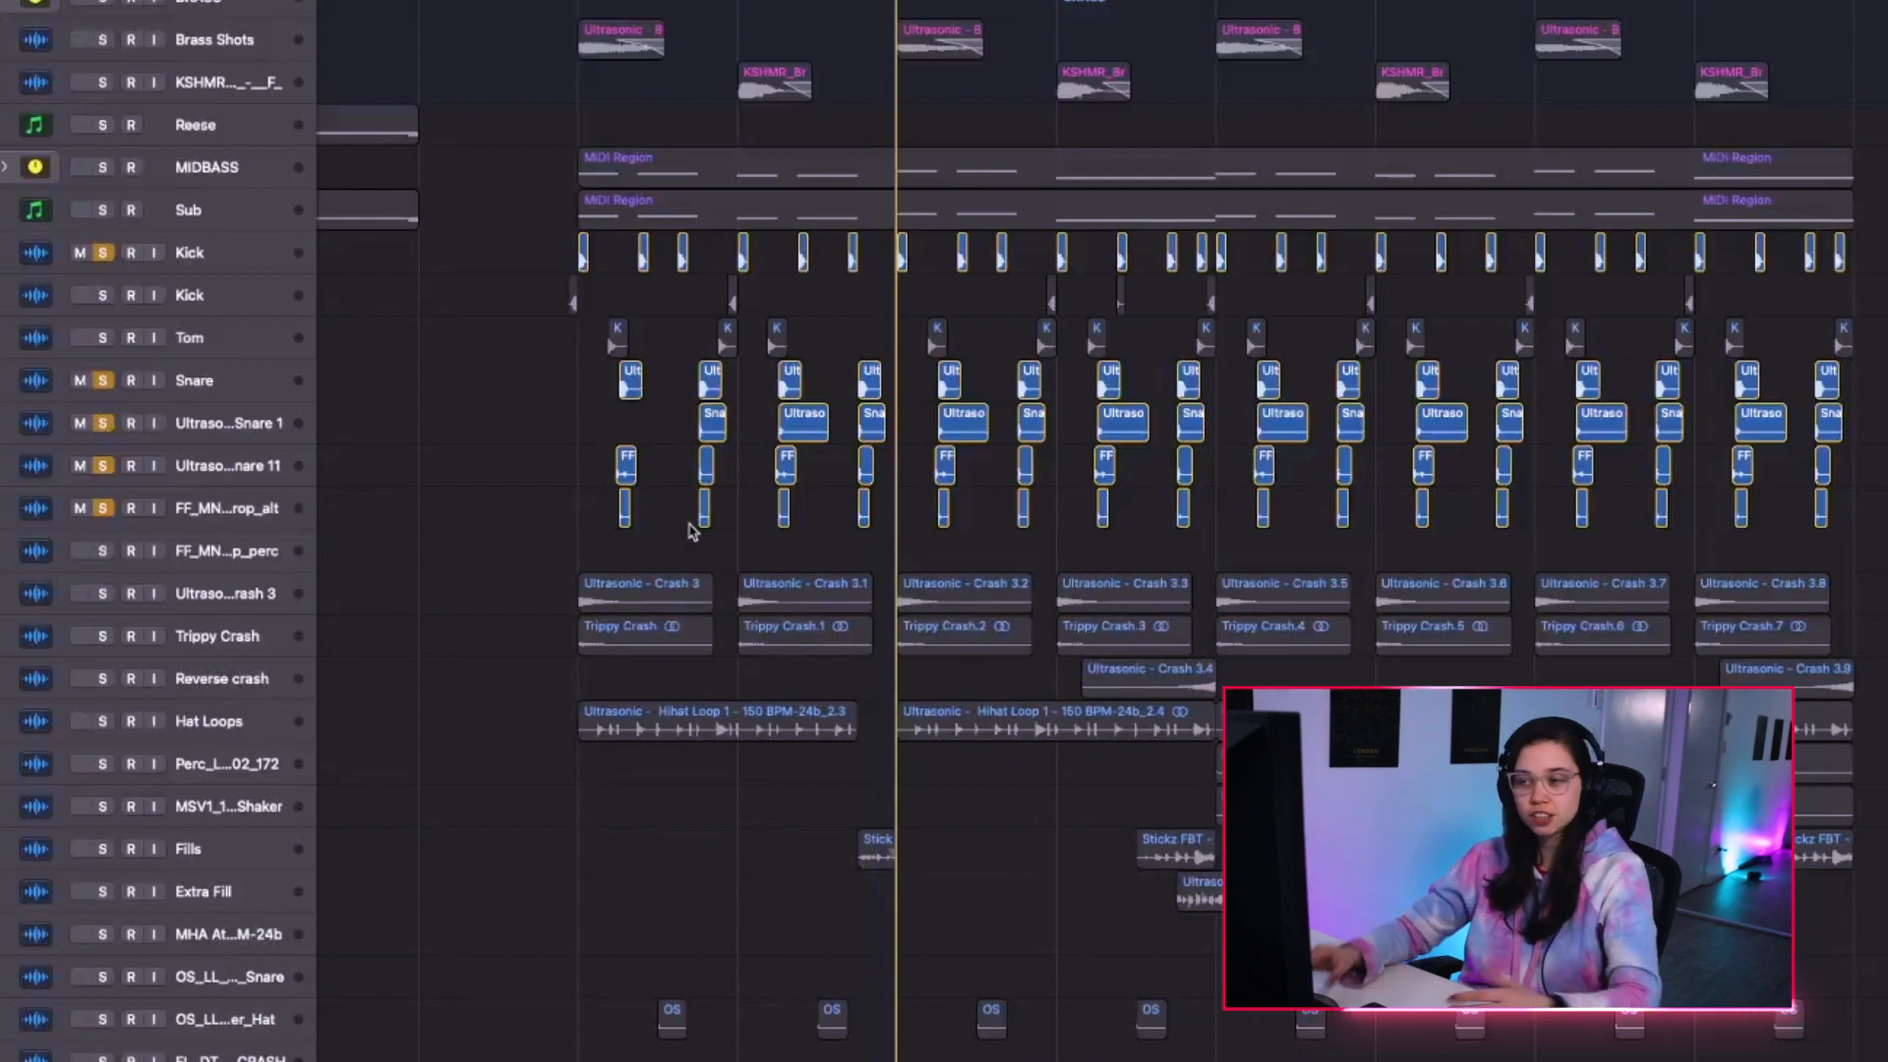
Add the Tom track and the second Kick track to the soloed drums and play the drop.
left_click(104, 338)
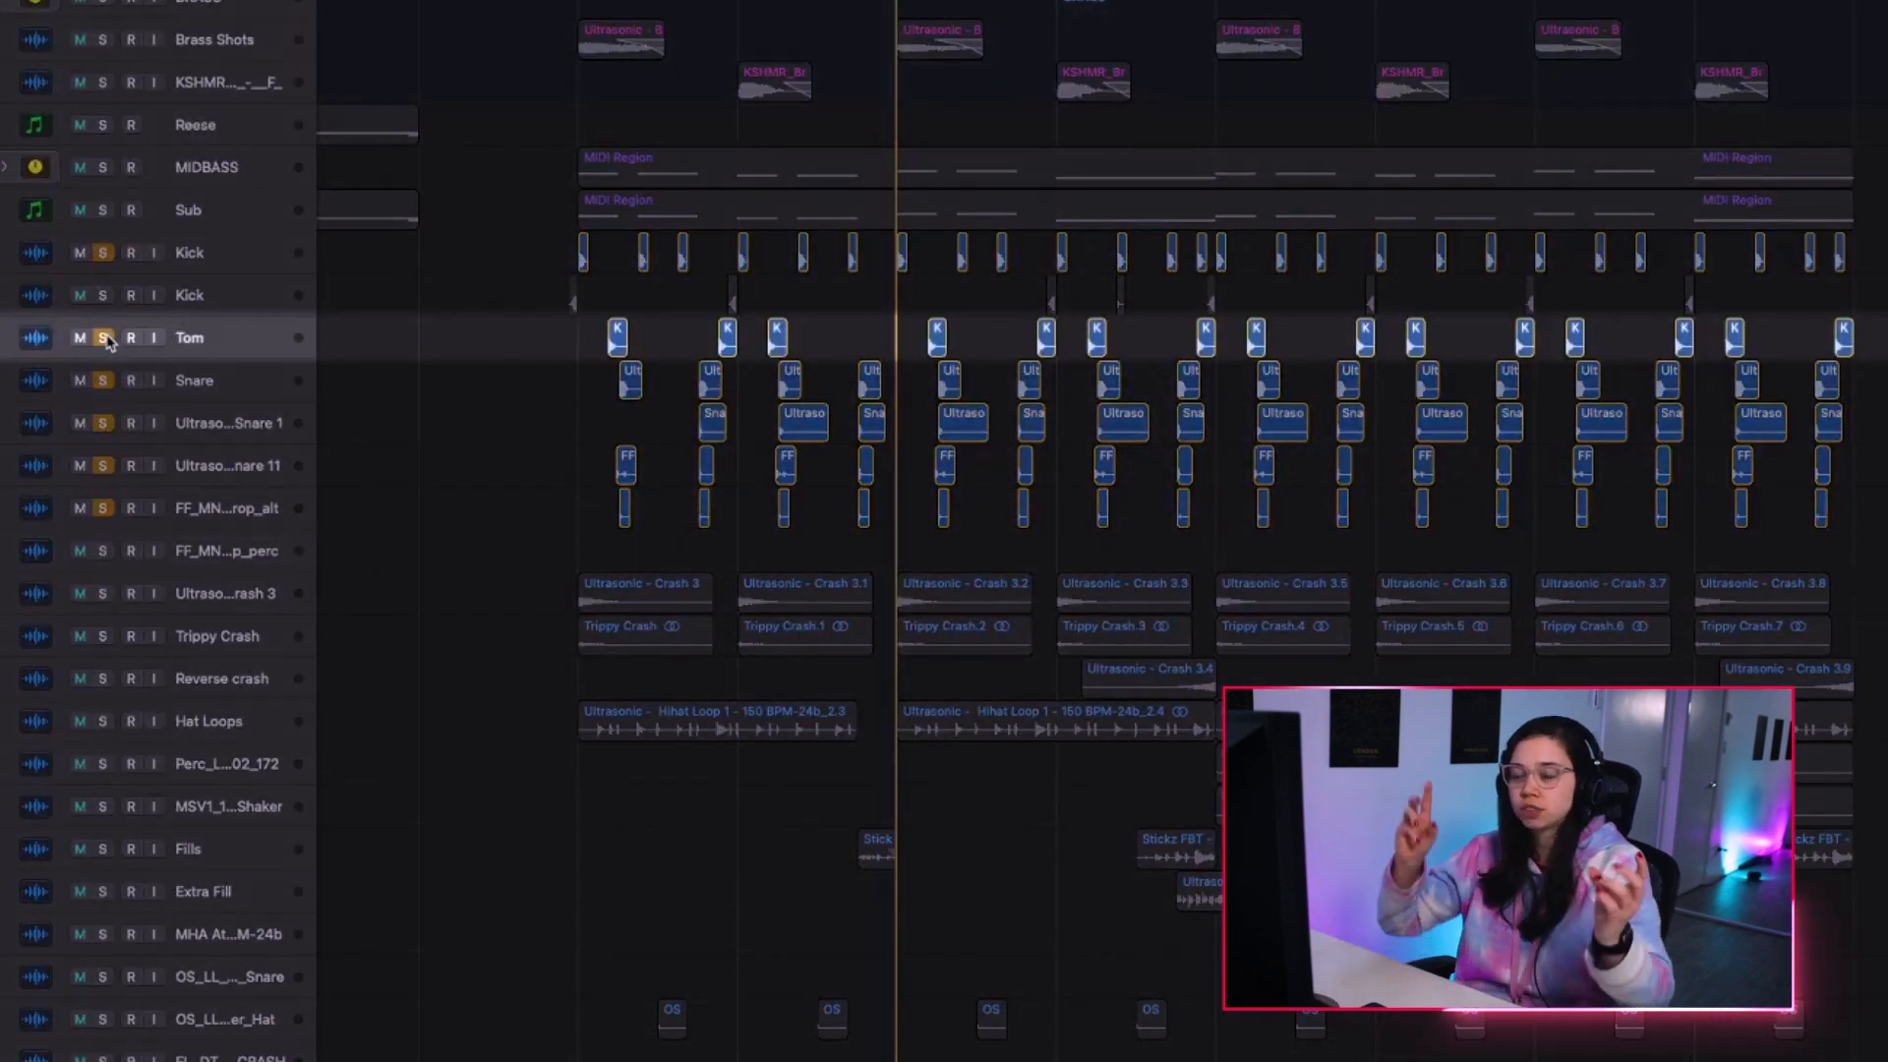
key("space")
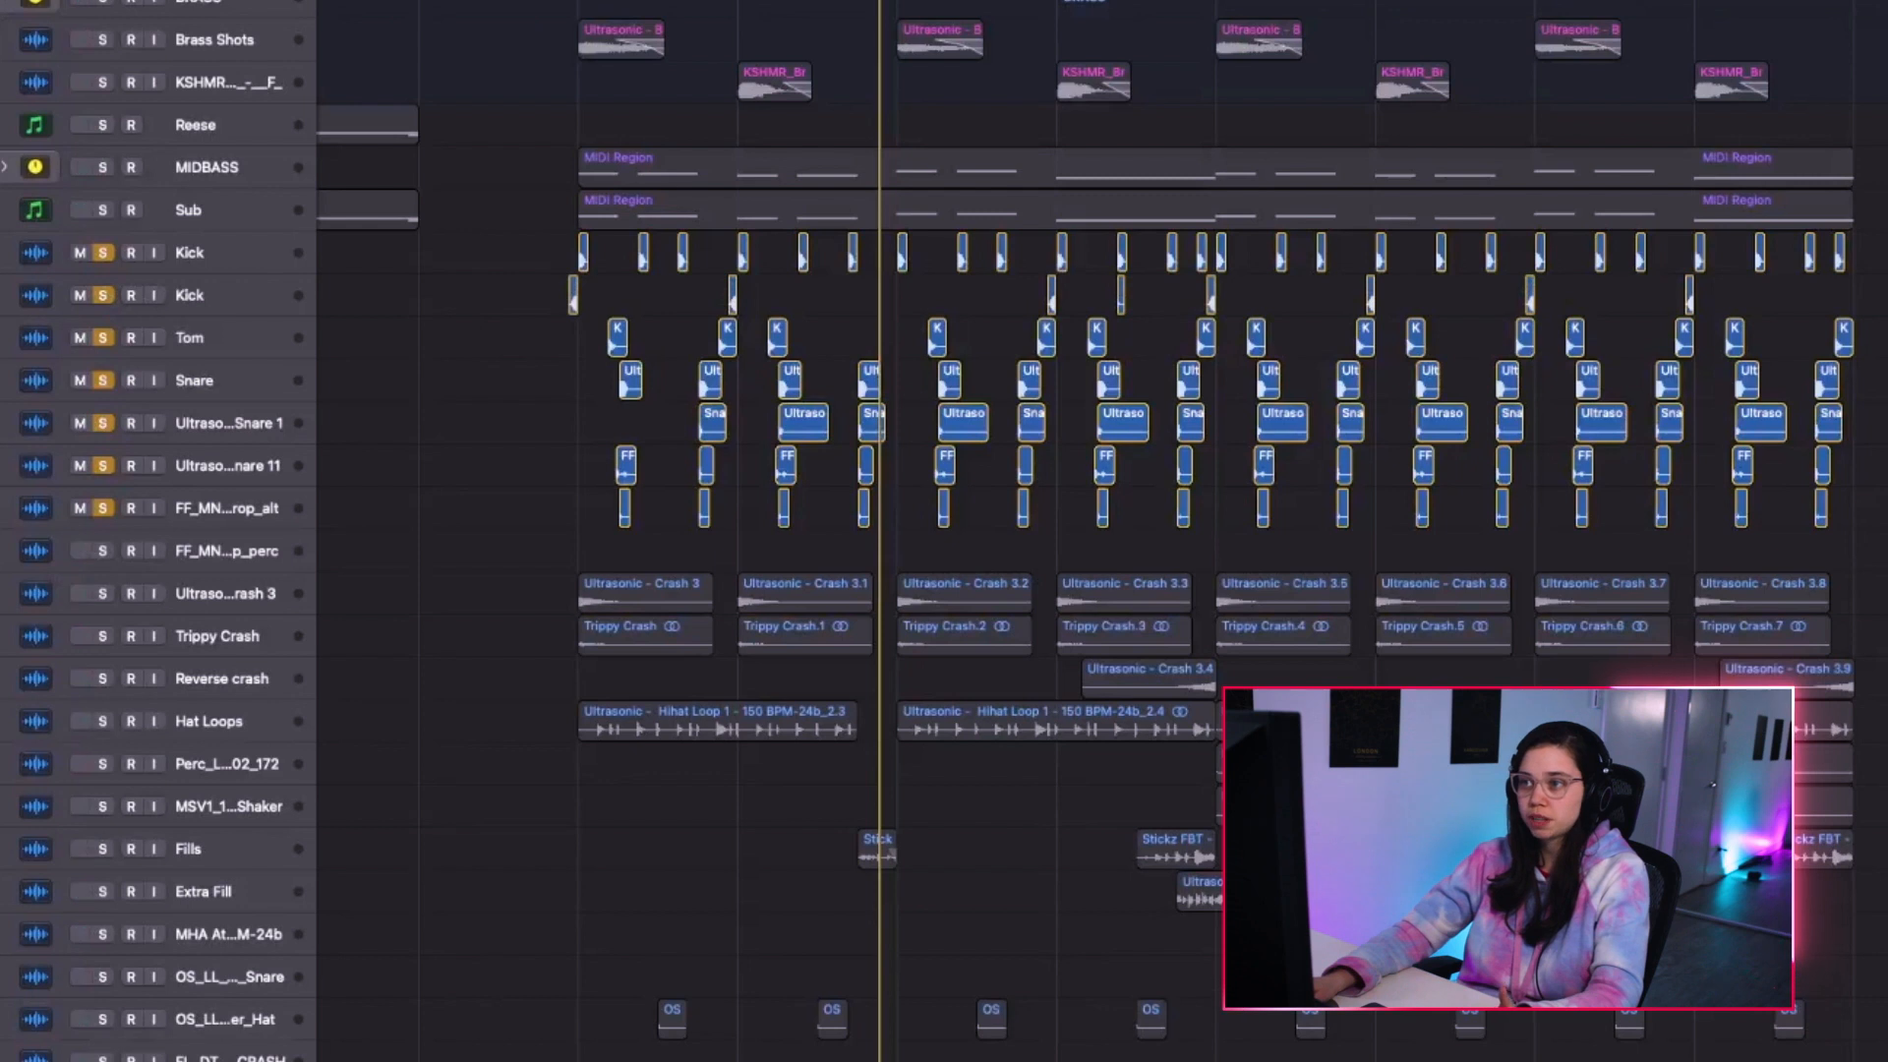
key("space")
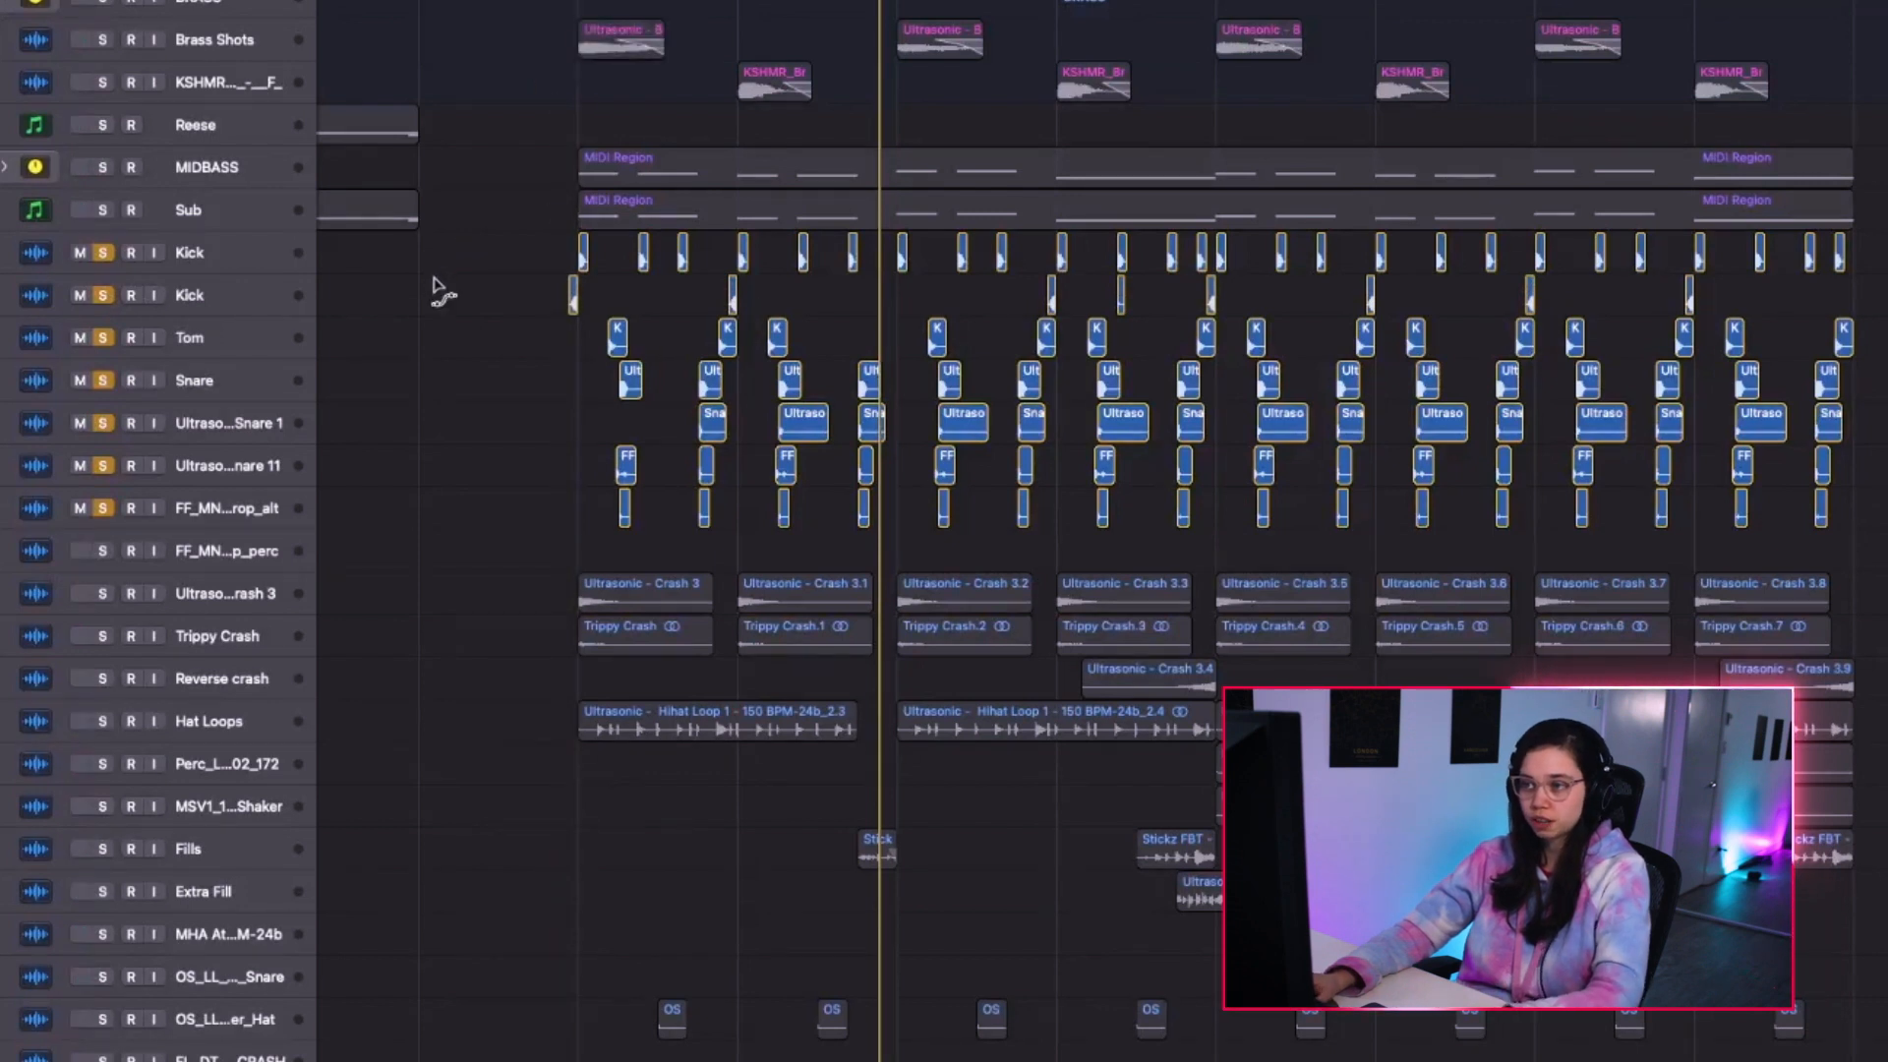
scroll(437, 290, "up", 6)
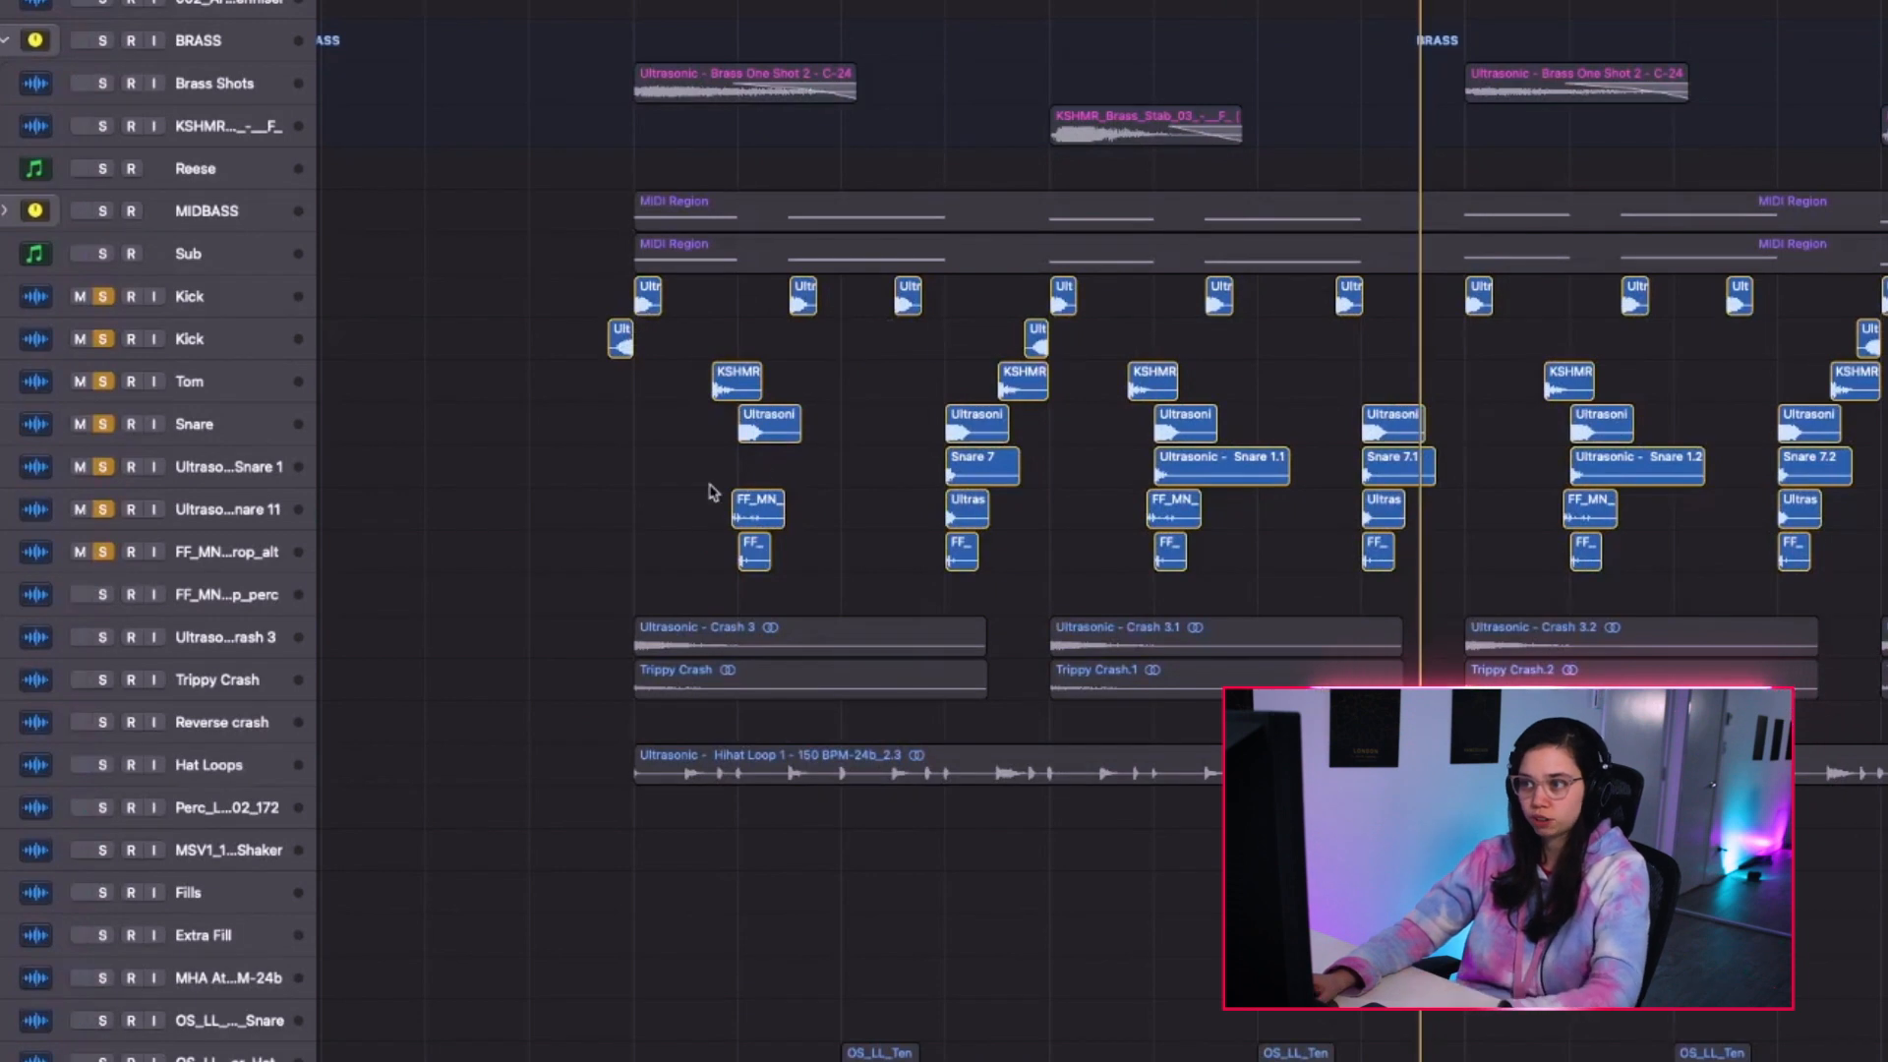
key("space")
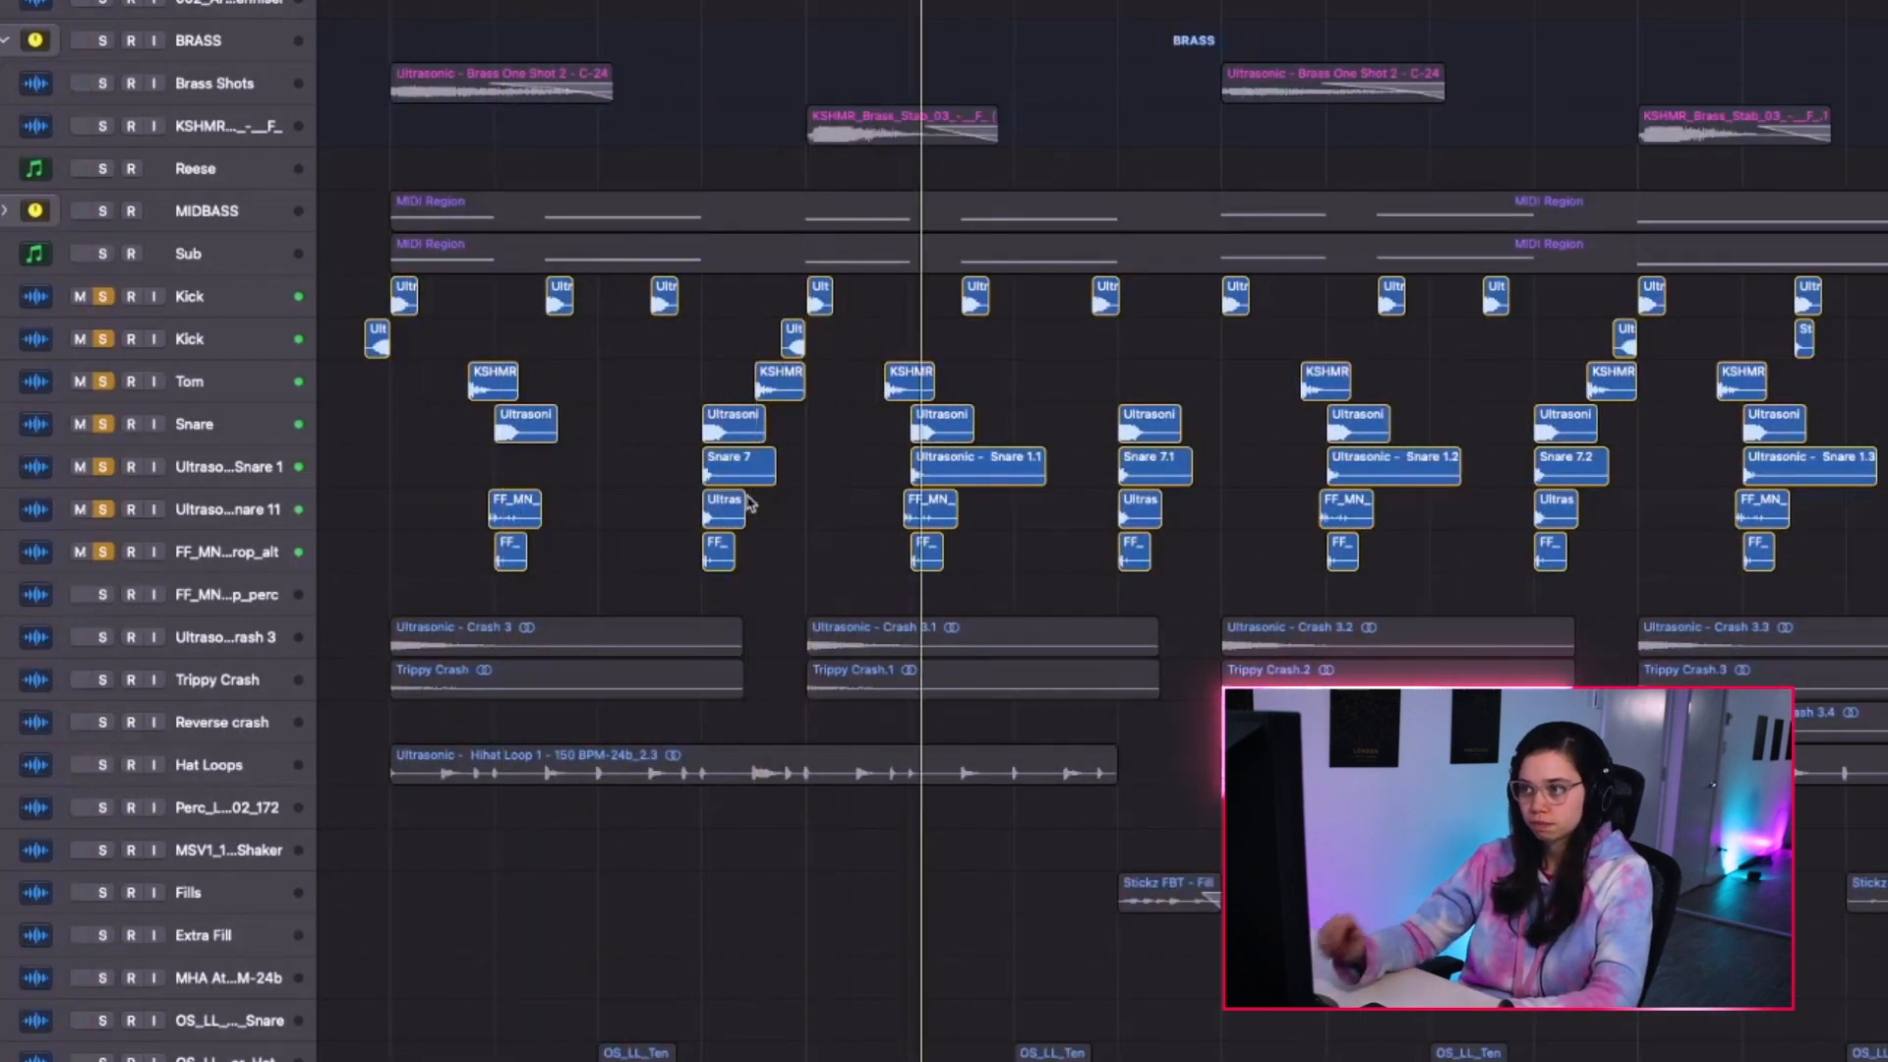
Add the Hat Loops, Ultrasonic Crash 3, Trippy Crash and Reverse crash tracks to the soloed drums during playback.
scroll(882, 516, "down", 5)
scroll(374, 555, "down", 5)
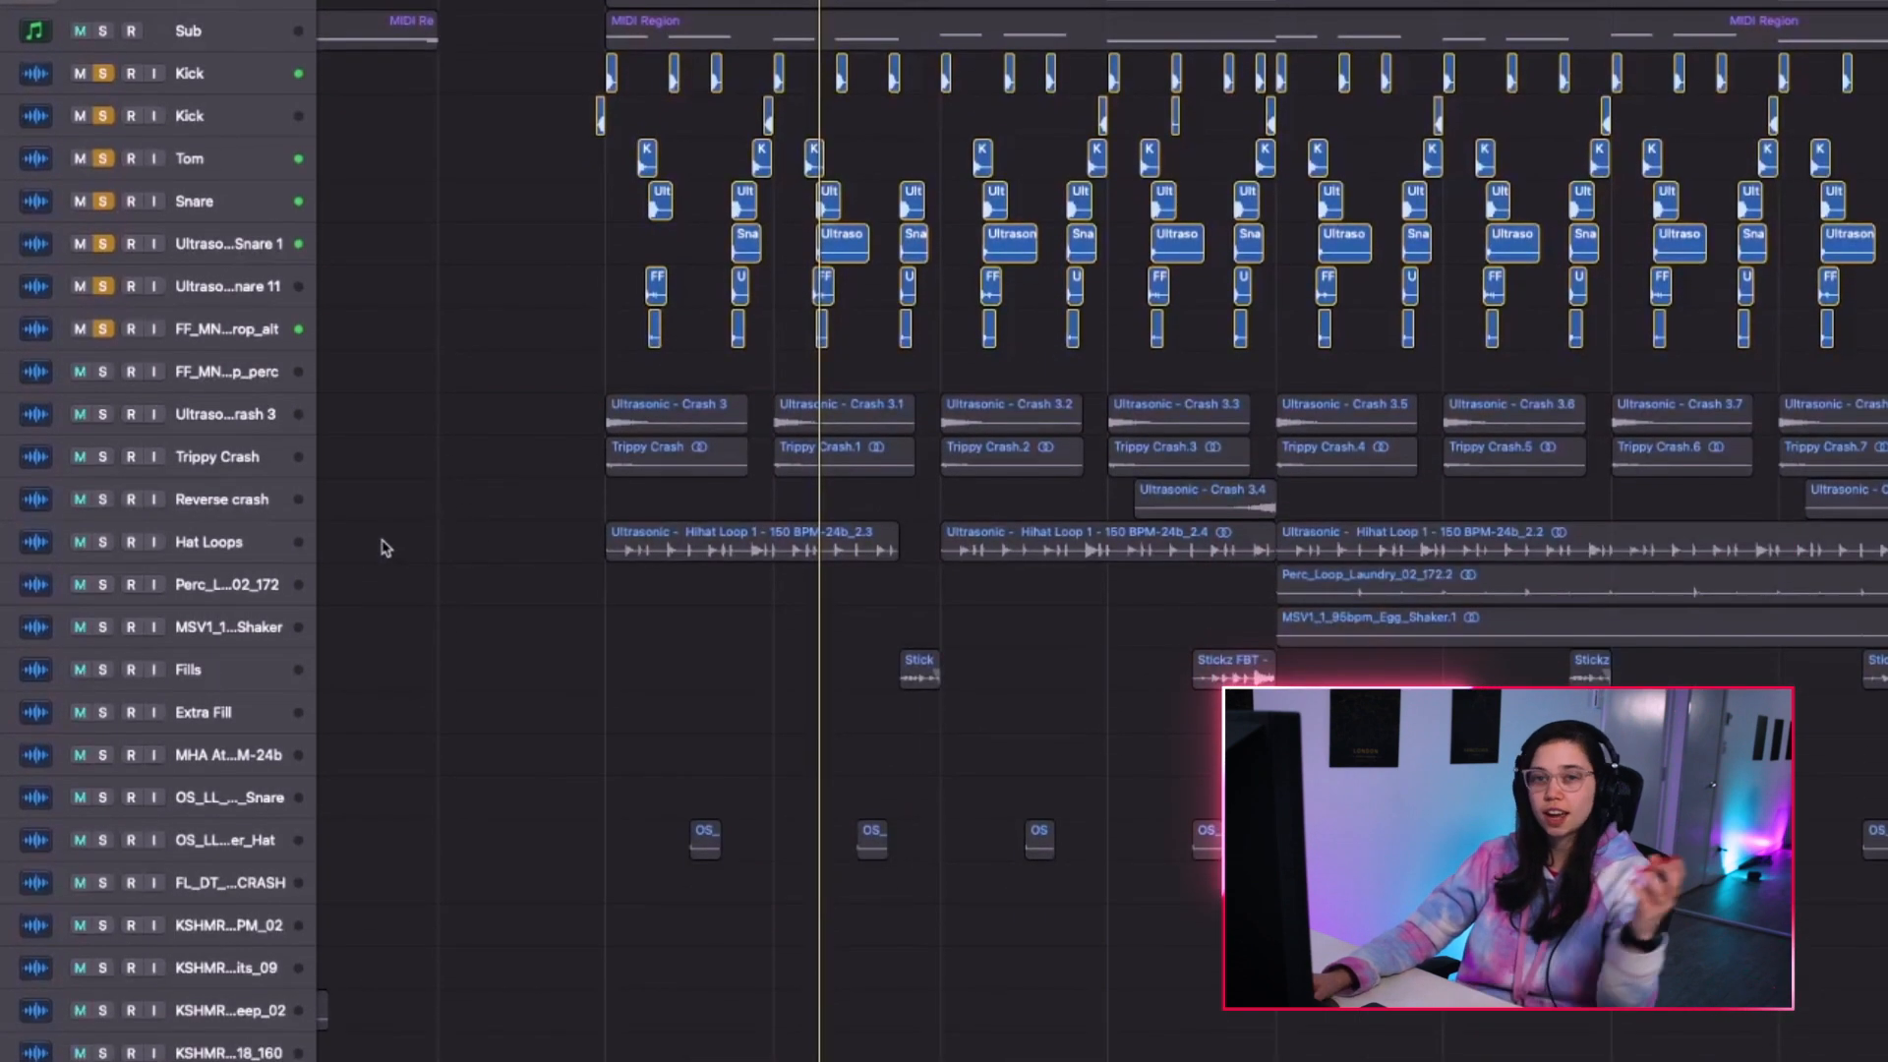
left_click(103, 542)
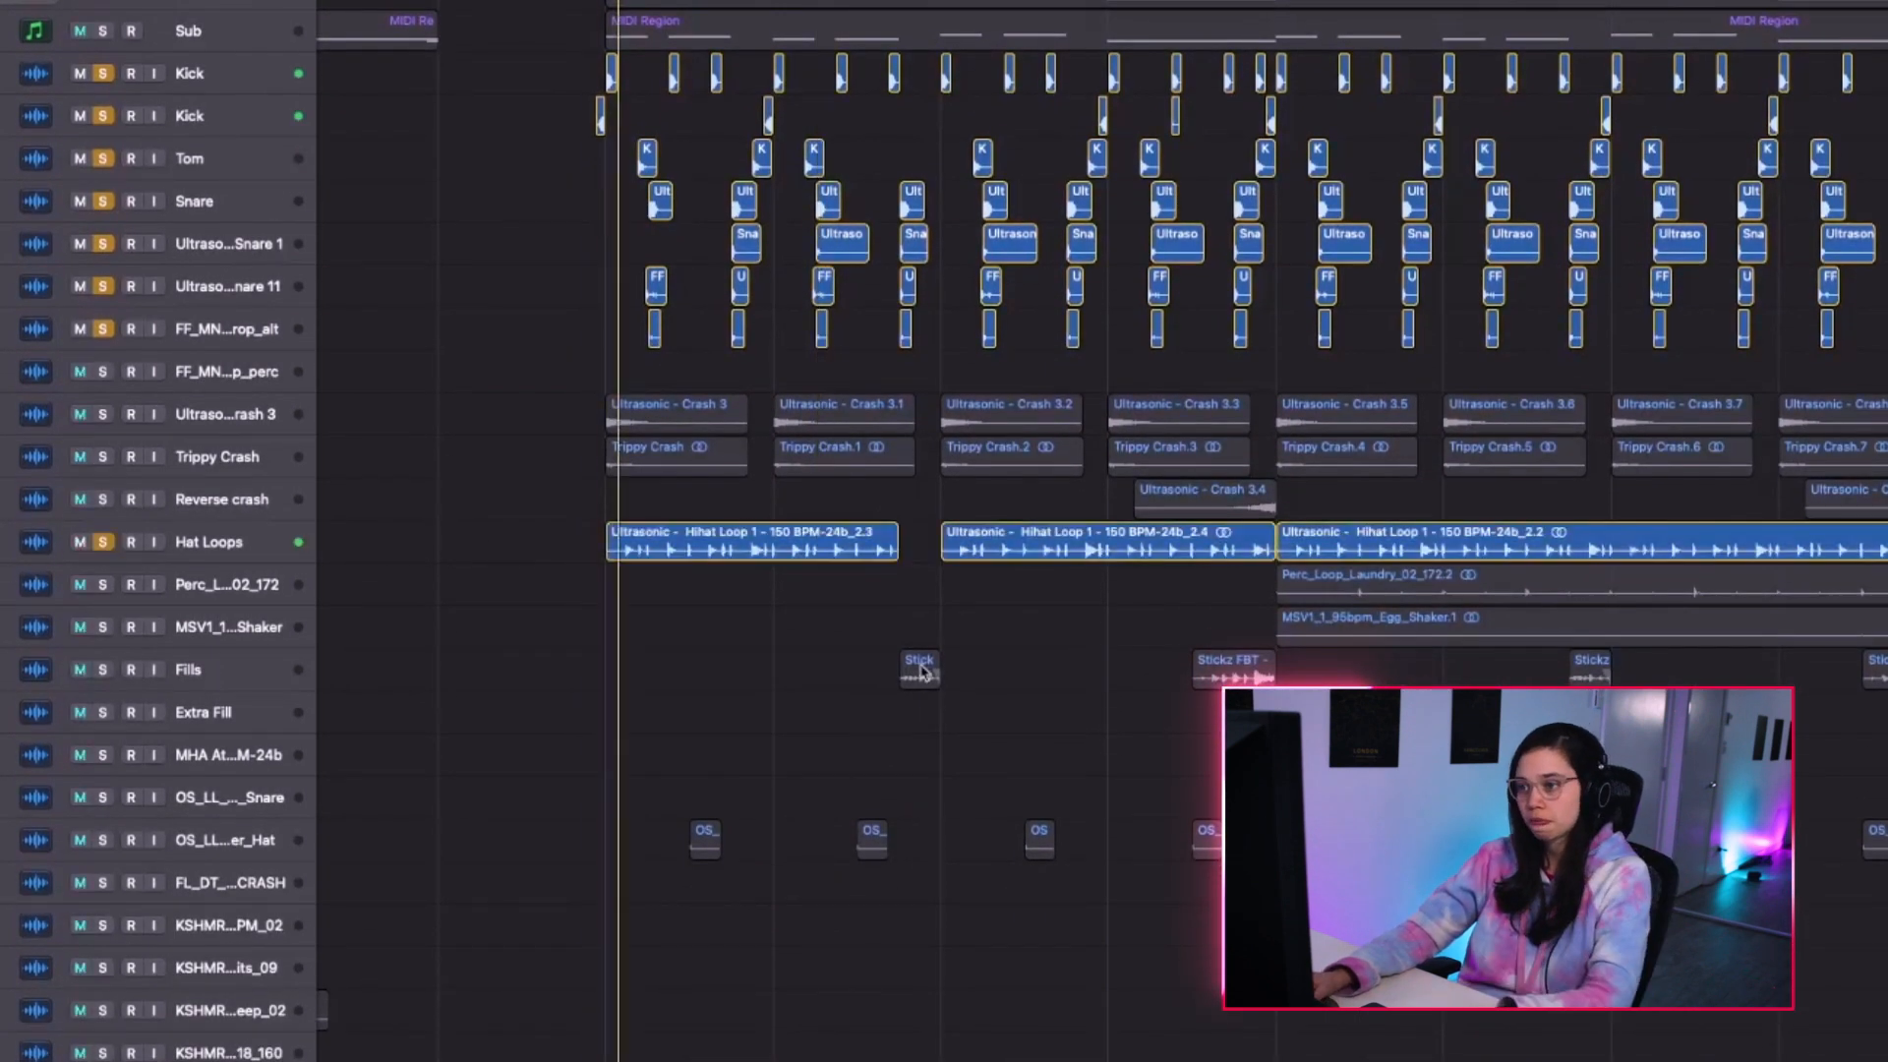
scroll(935, 688, "down", 2)
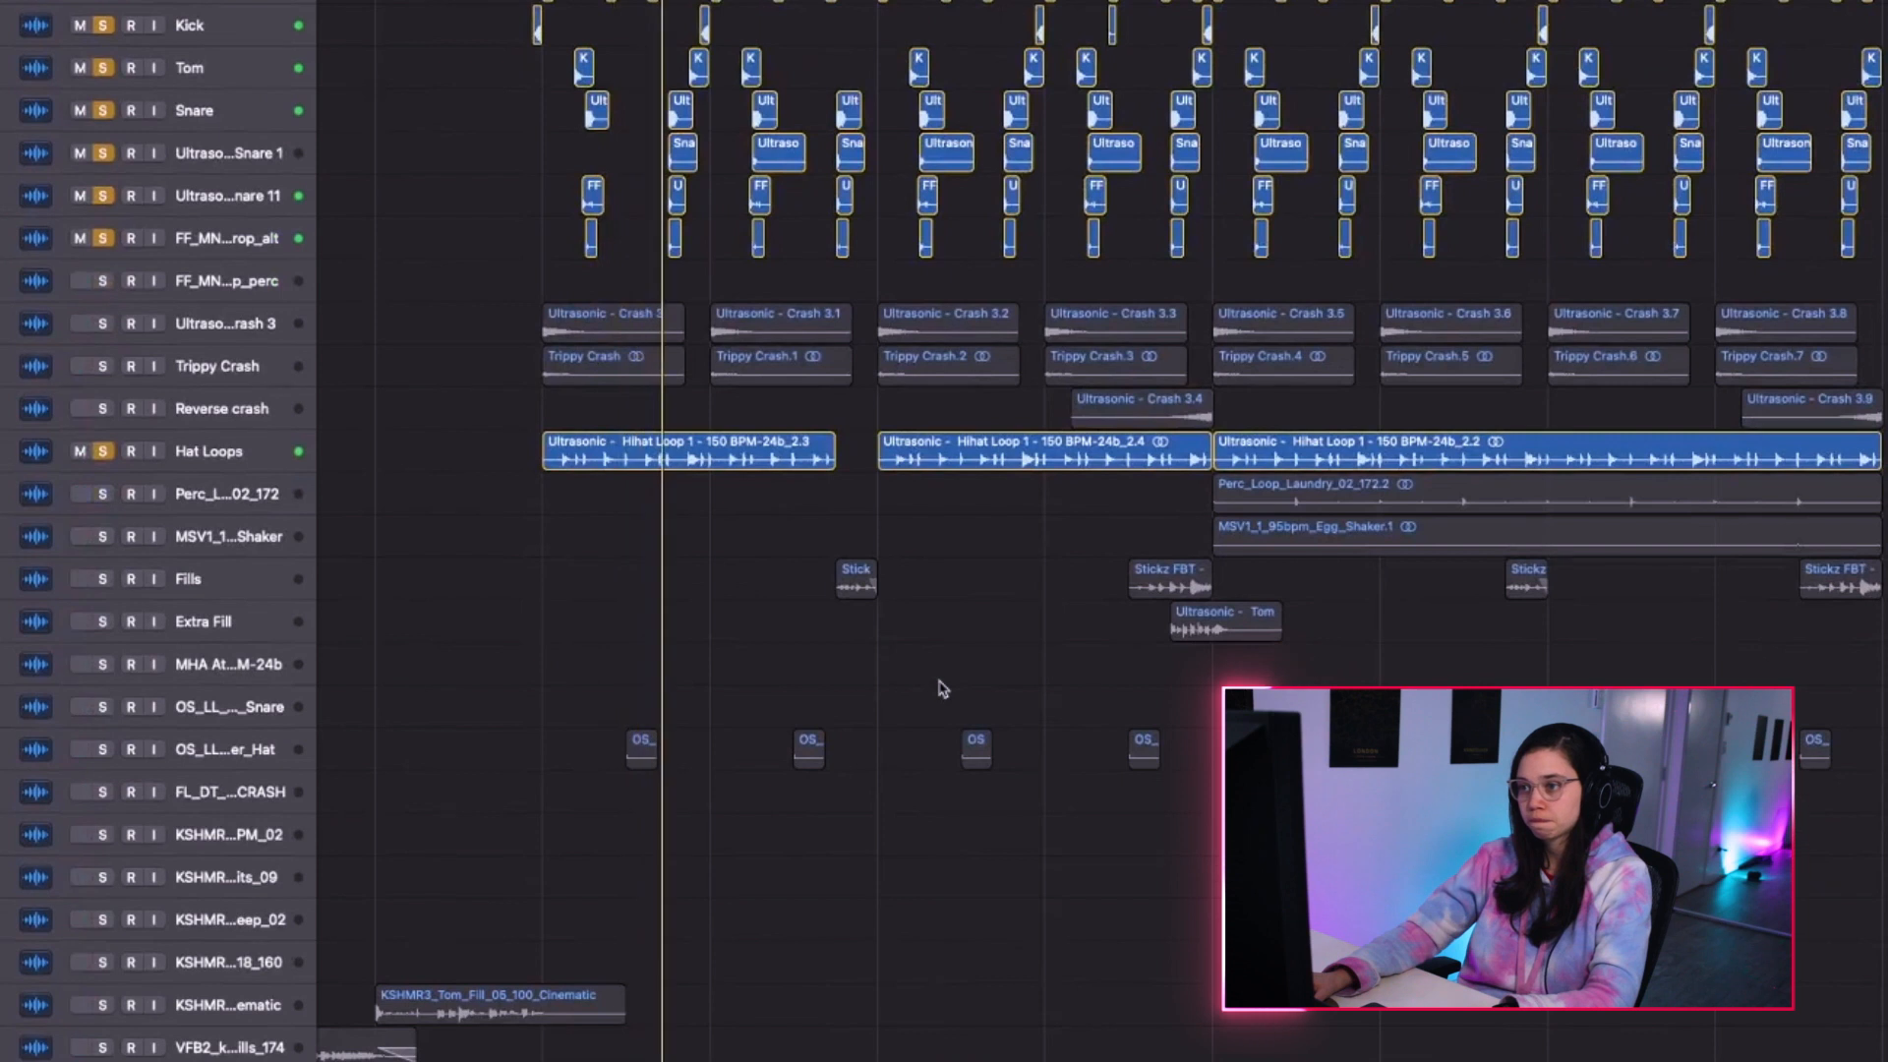
left_click_drag(104, 324, 109, 368)
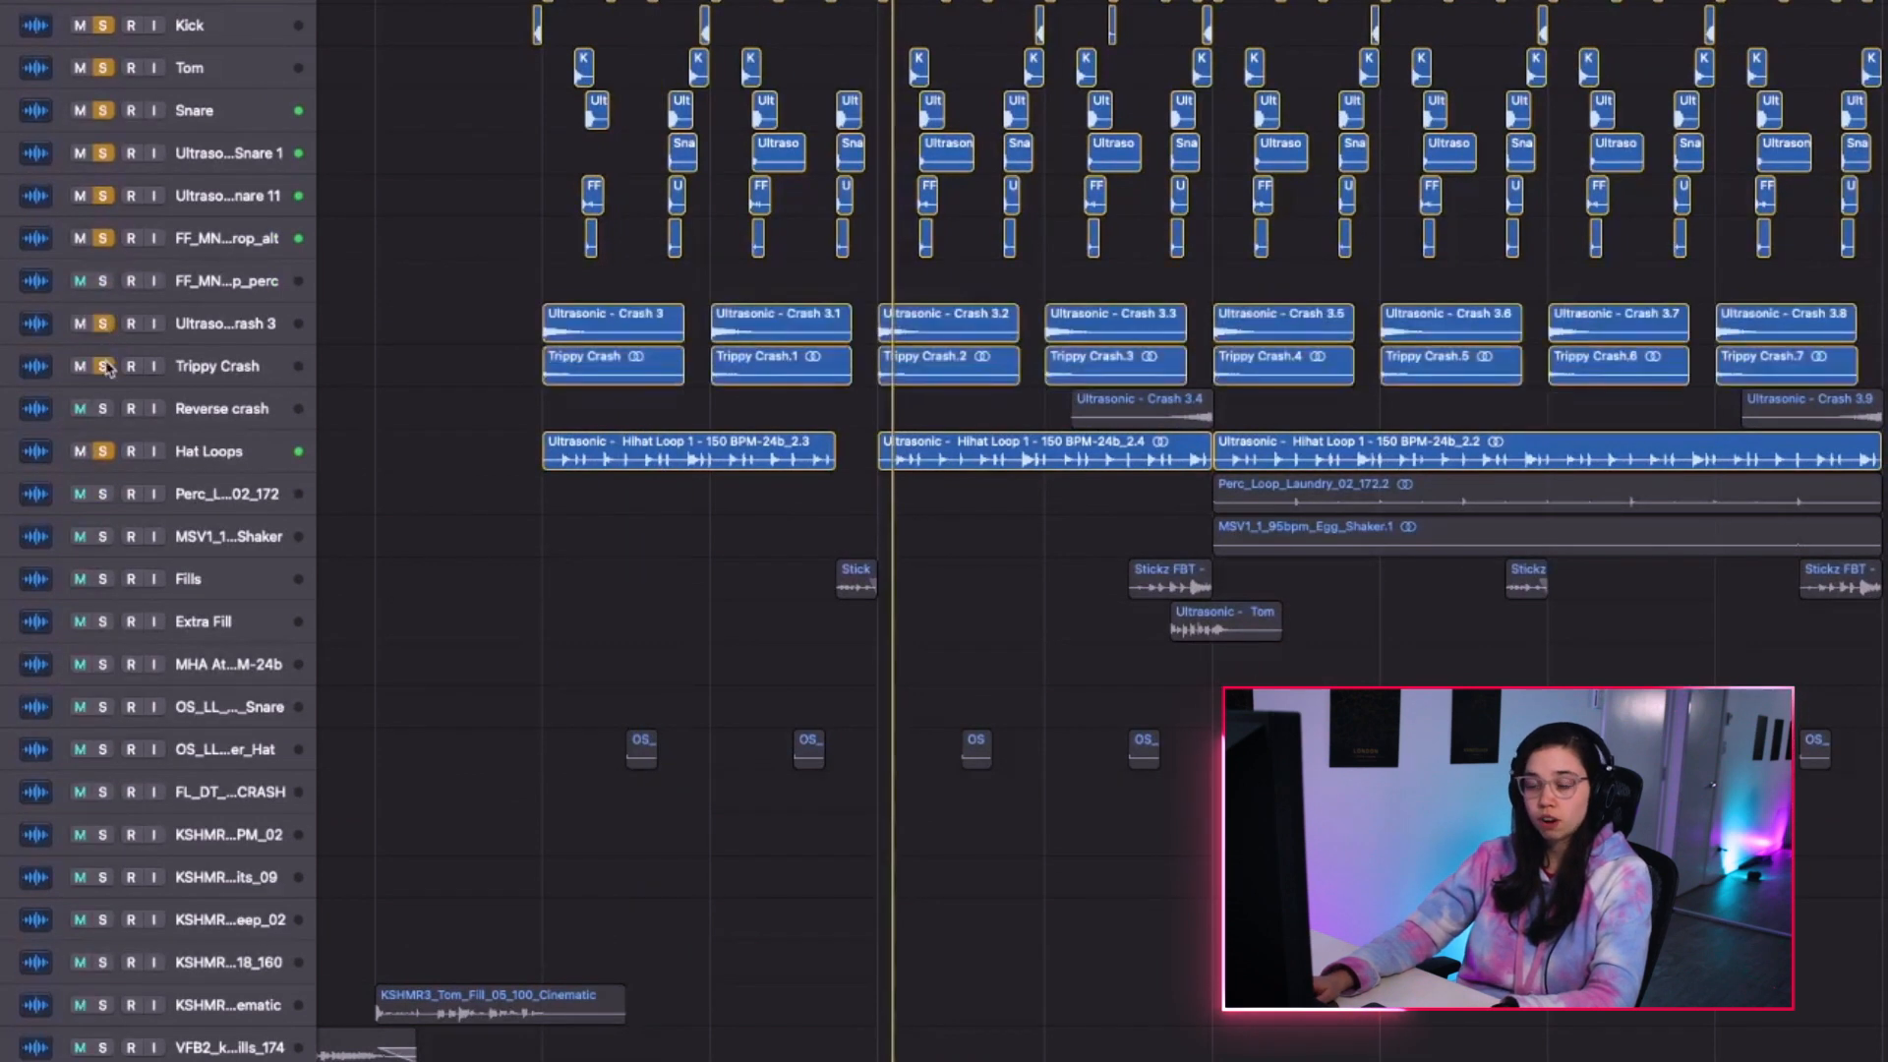
key("super+Left")
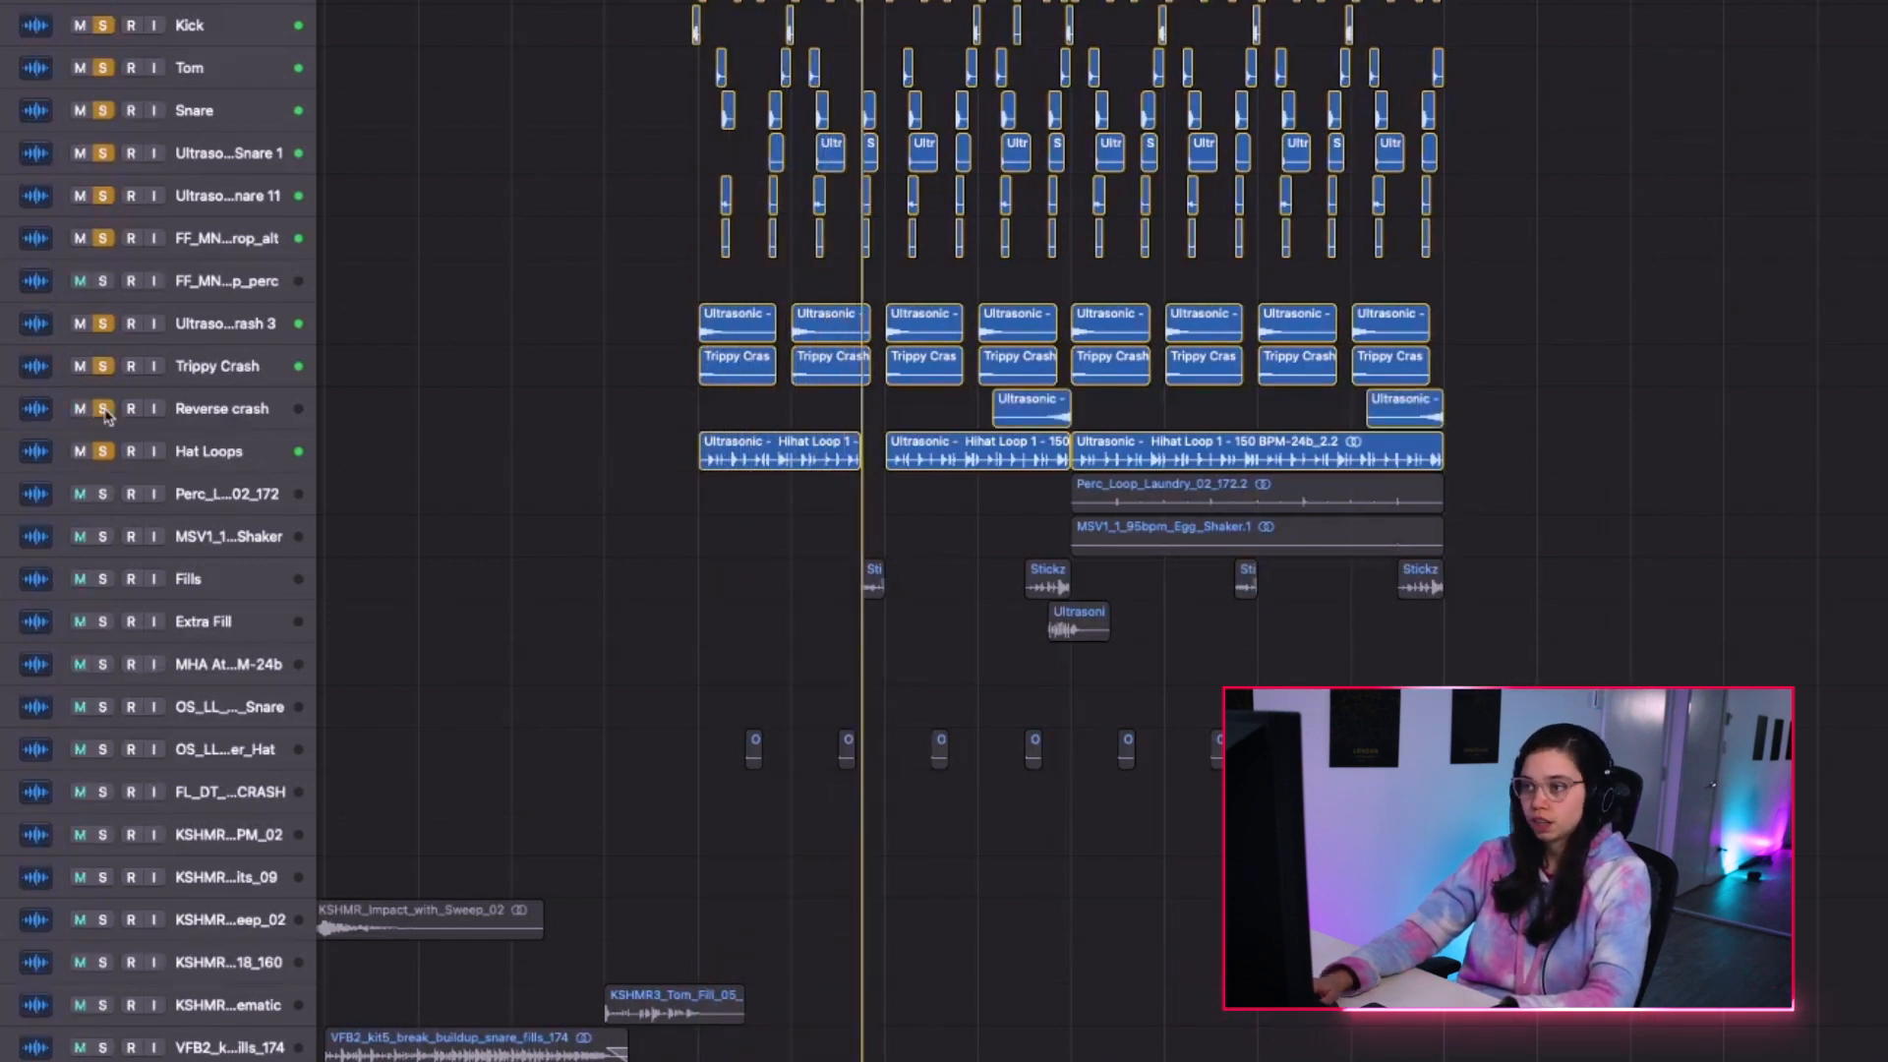
Play from the middle of the drop with the Perc_Loop_Laundry, Egg_Shaker, Fills and Extra Fill tracks also soloed.
left_click(1070, 1)
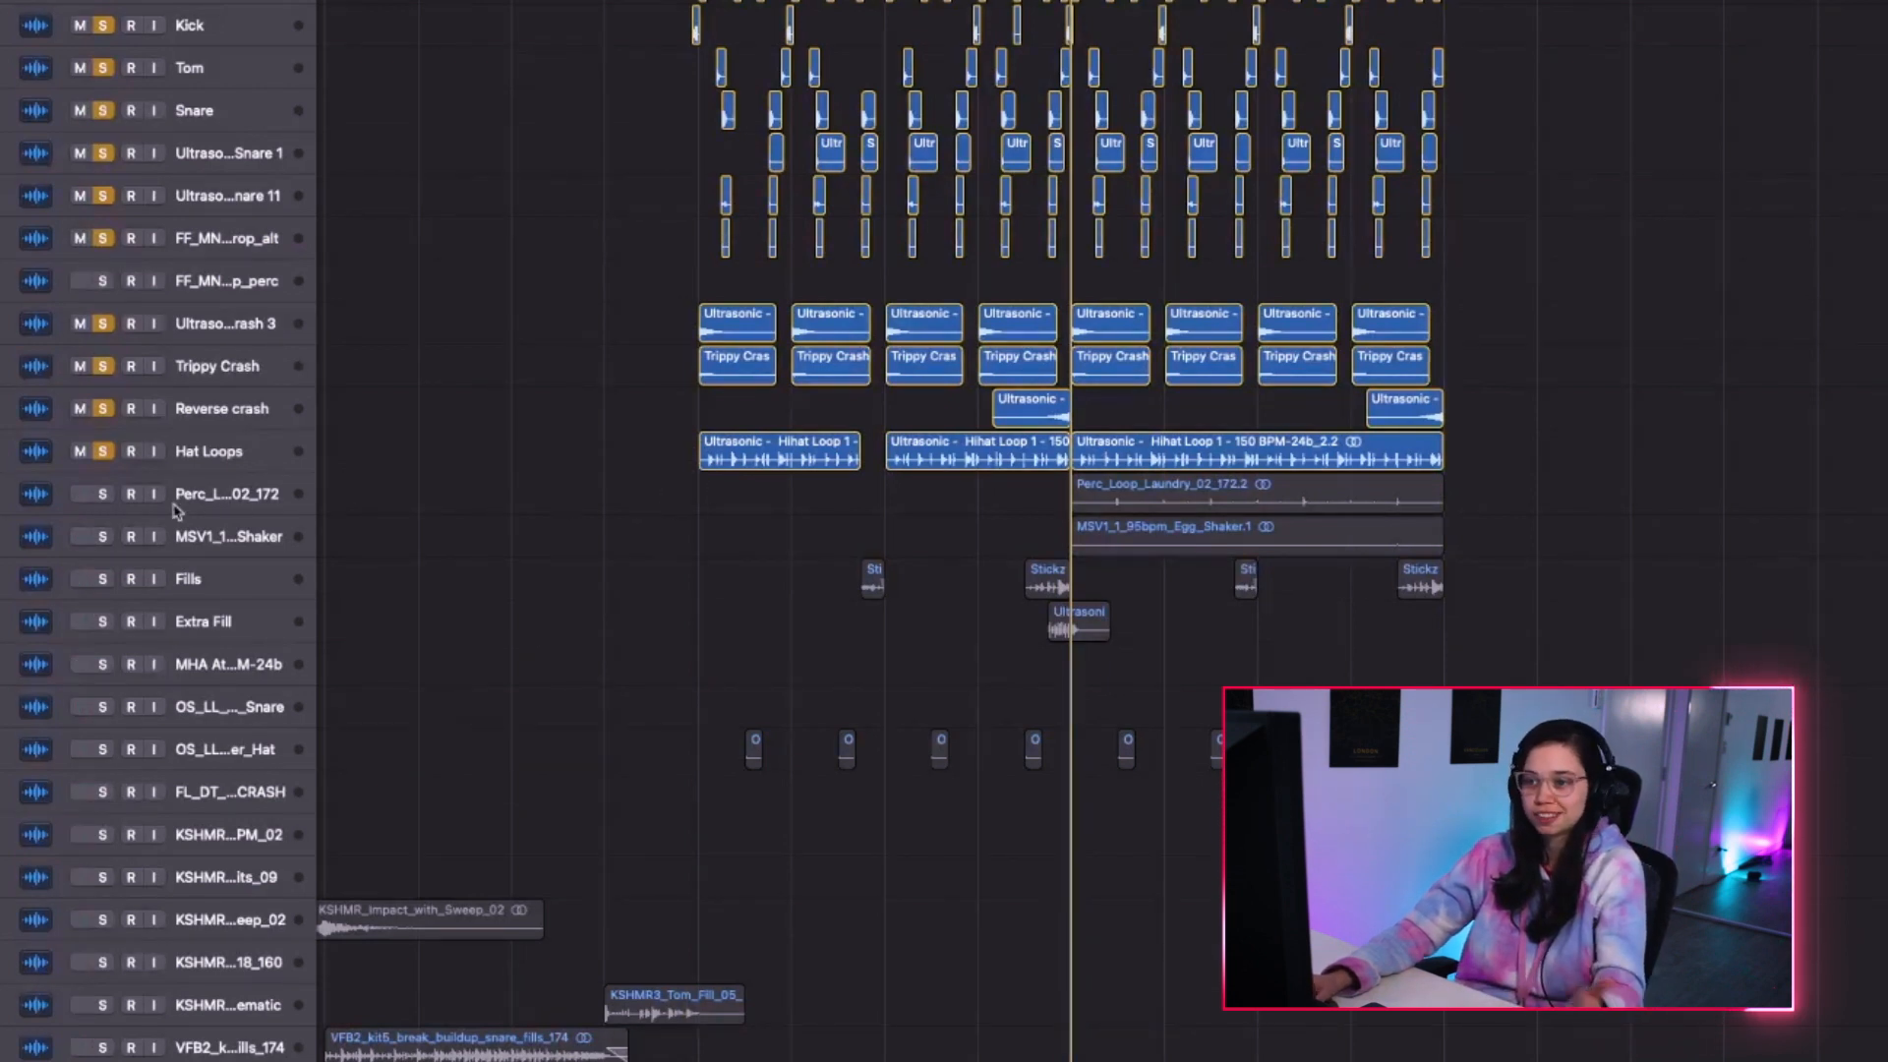
left_click_drag(104, 497, 102, 536)
key("space")
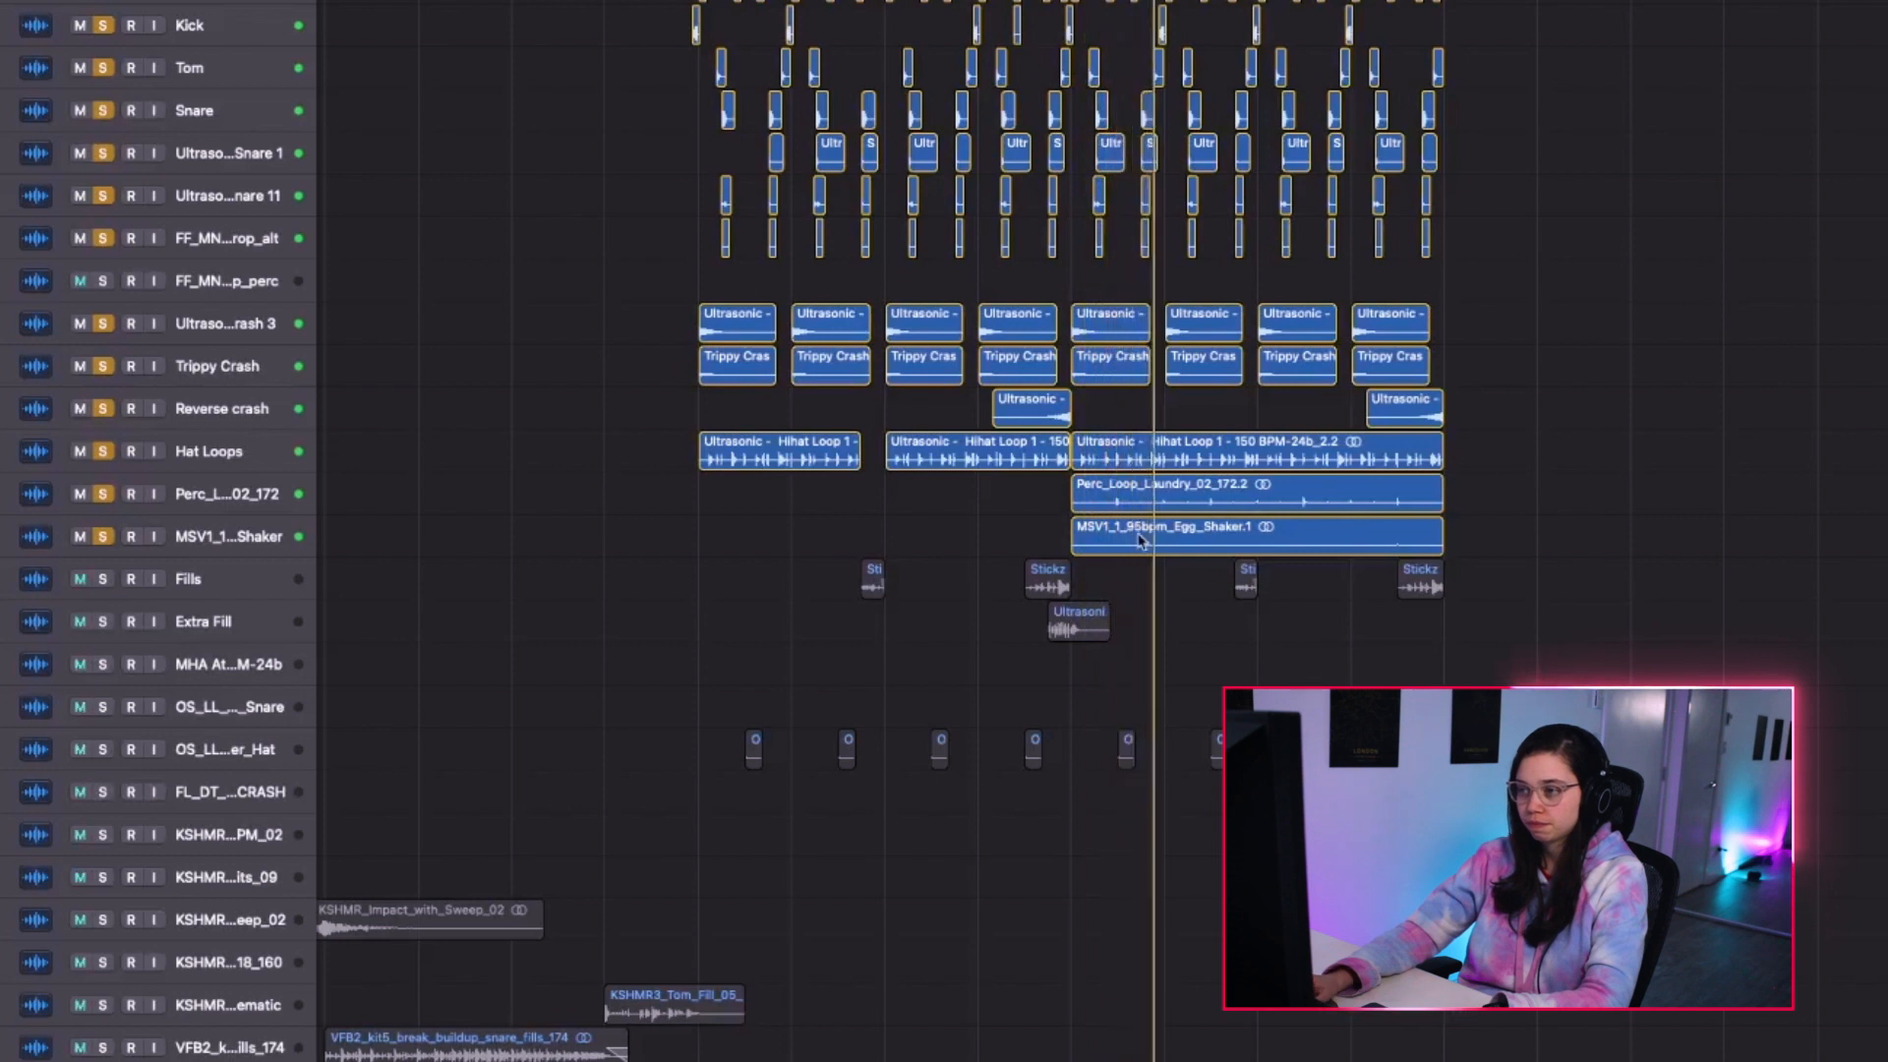
left_click(103, 580)
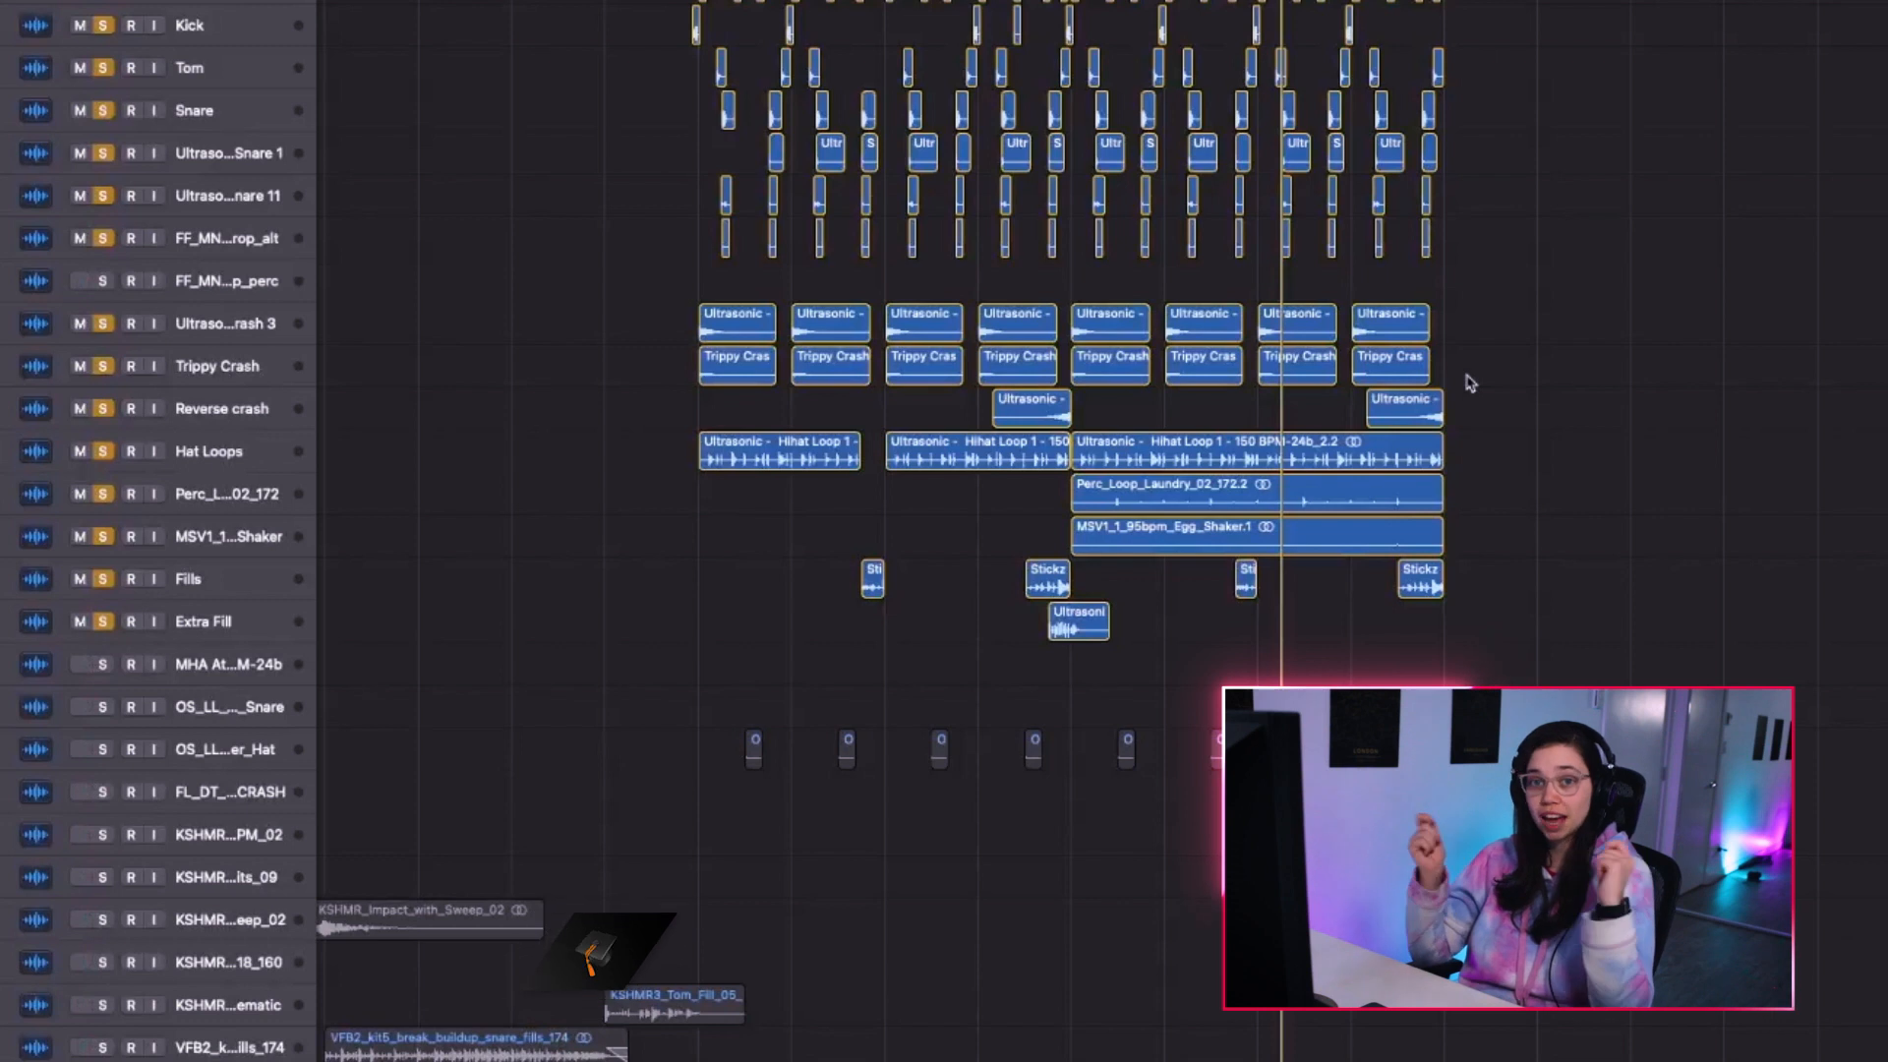
Show track automation, examine the pan curve across the regions of the Fills track, and hide the automation again.
left_click(262, 577)
key("a")
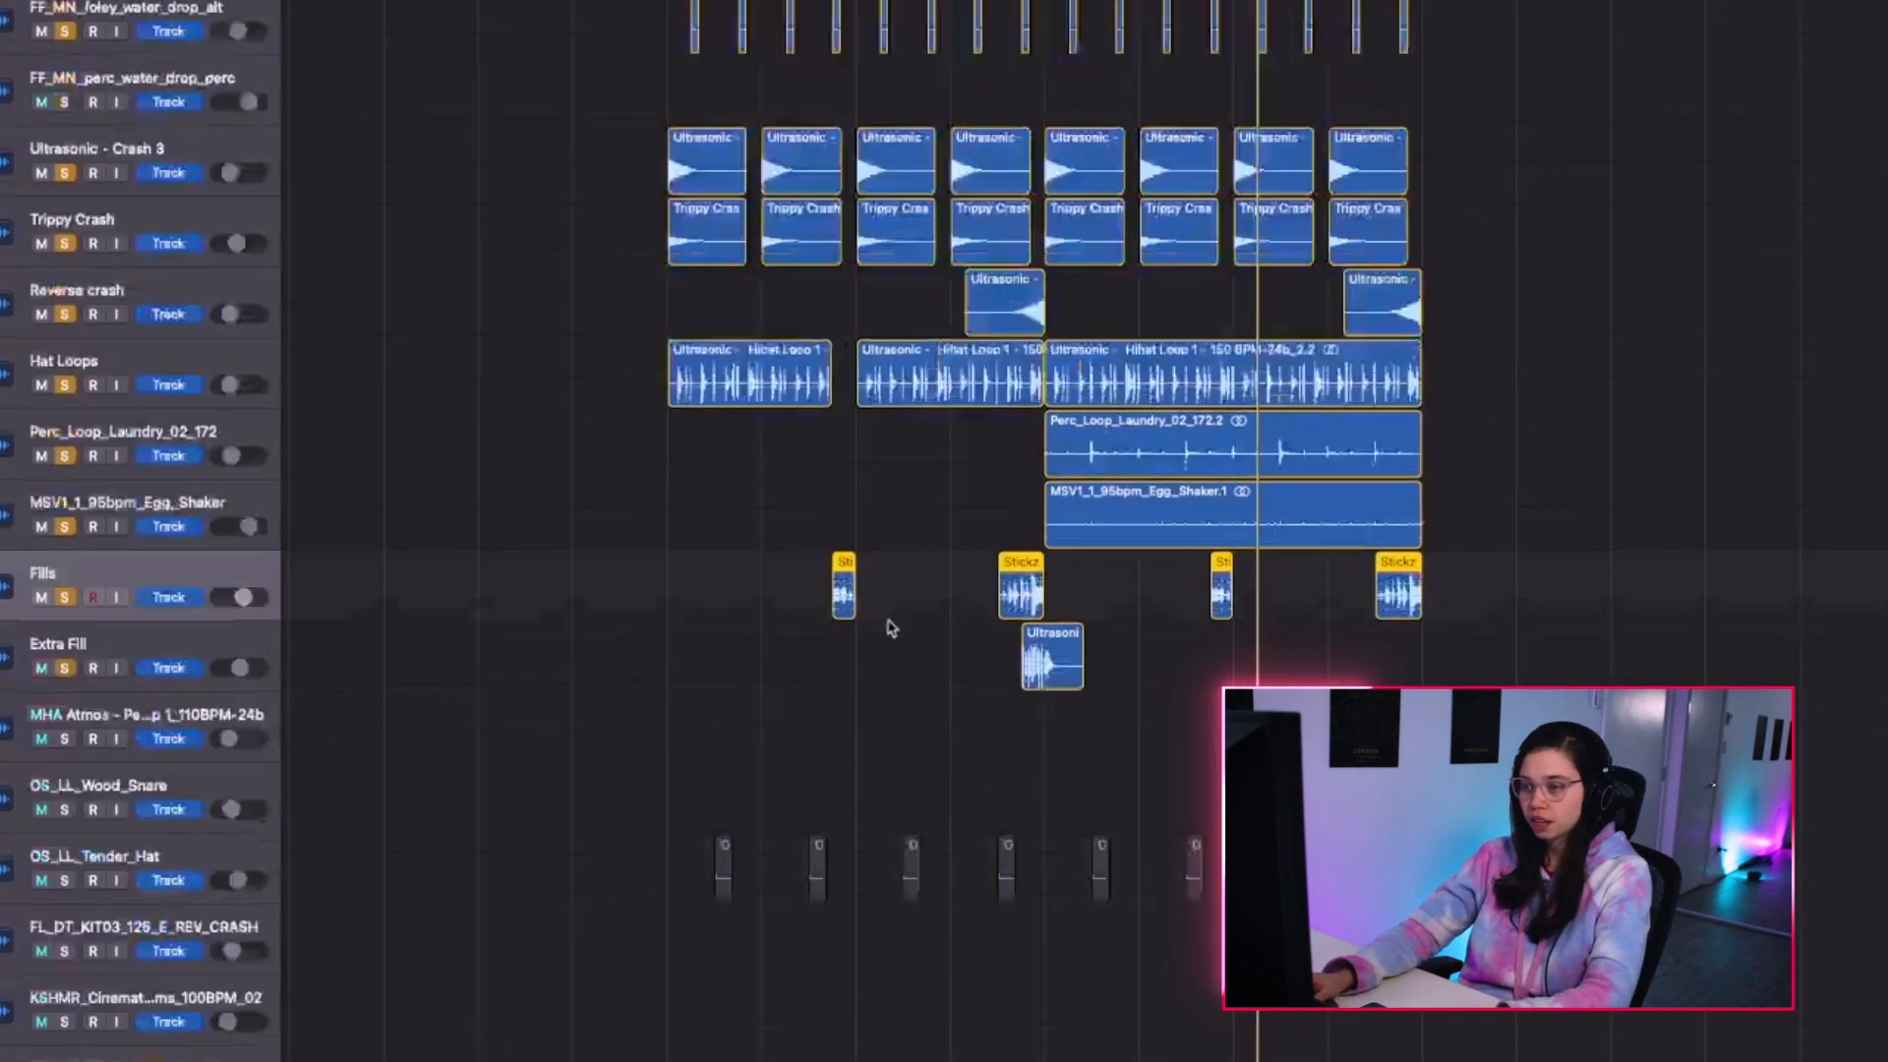
scroll(859, 583, "up", 5)
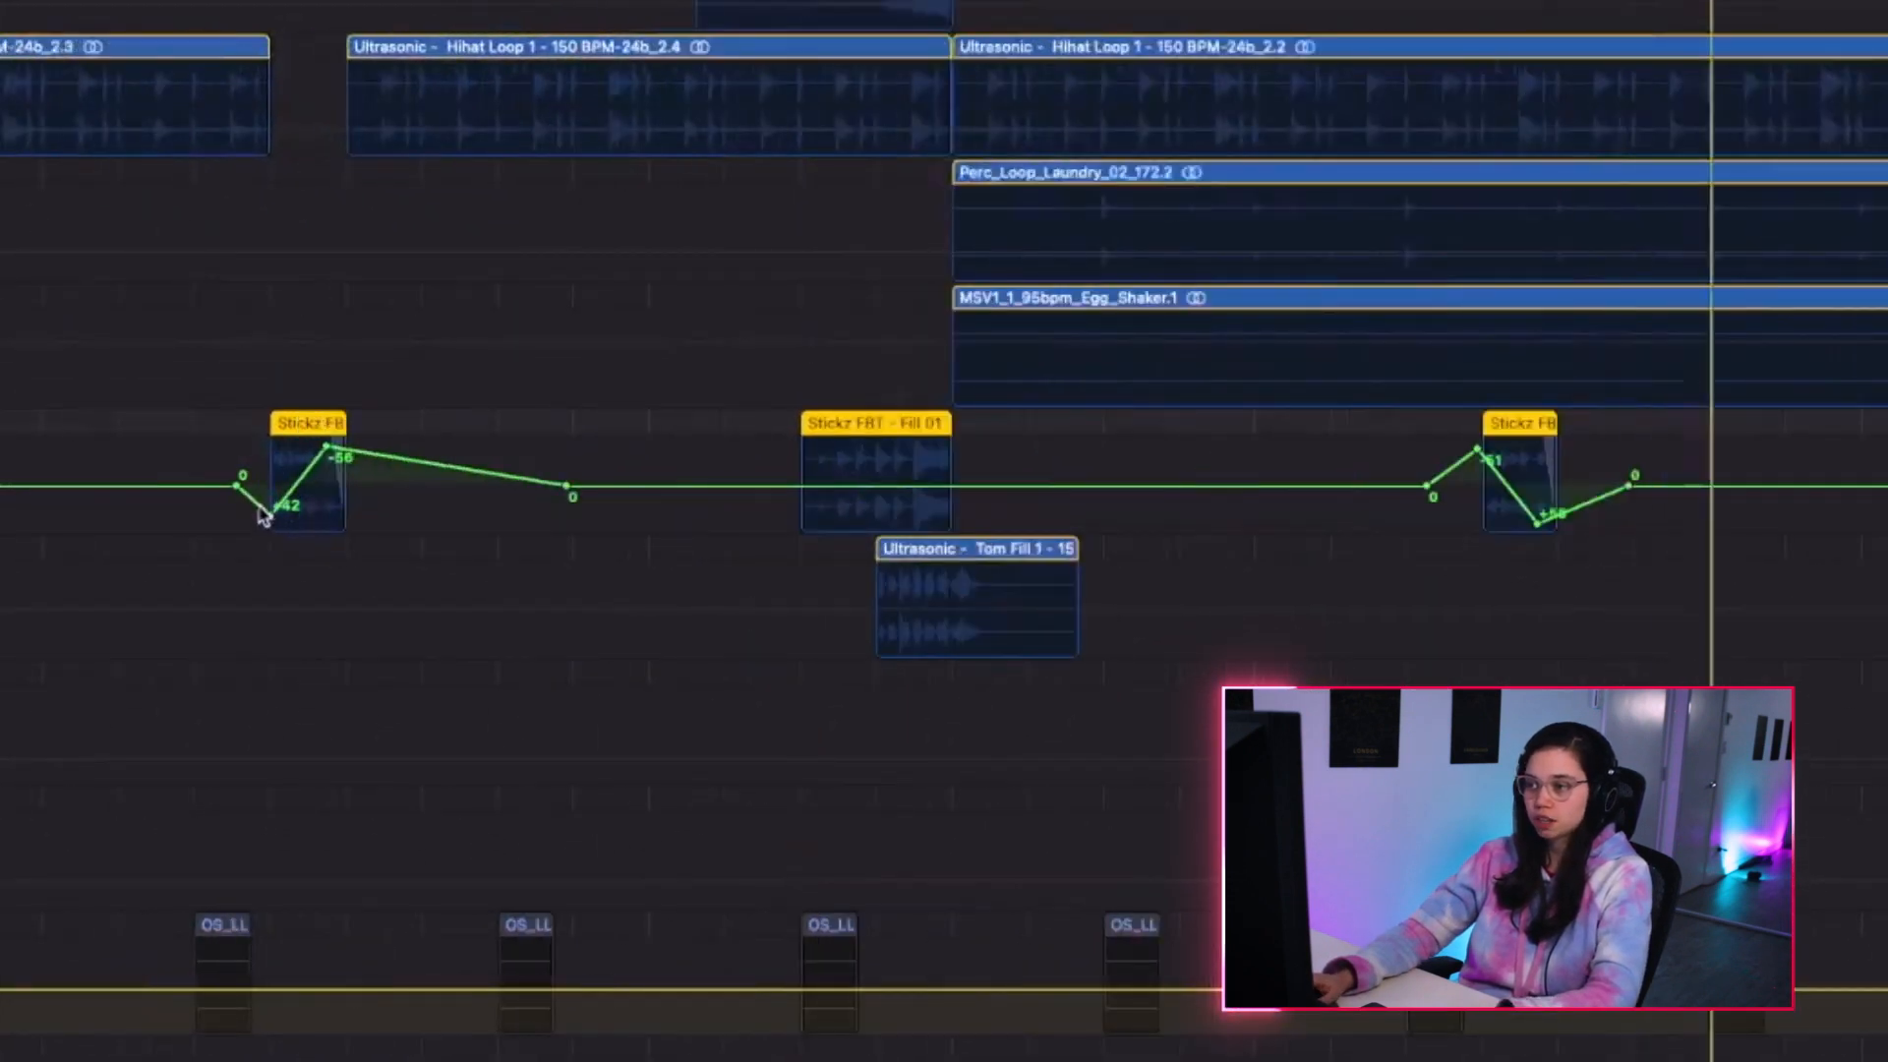
scroll(263, 518, "up", 2)
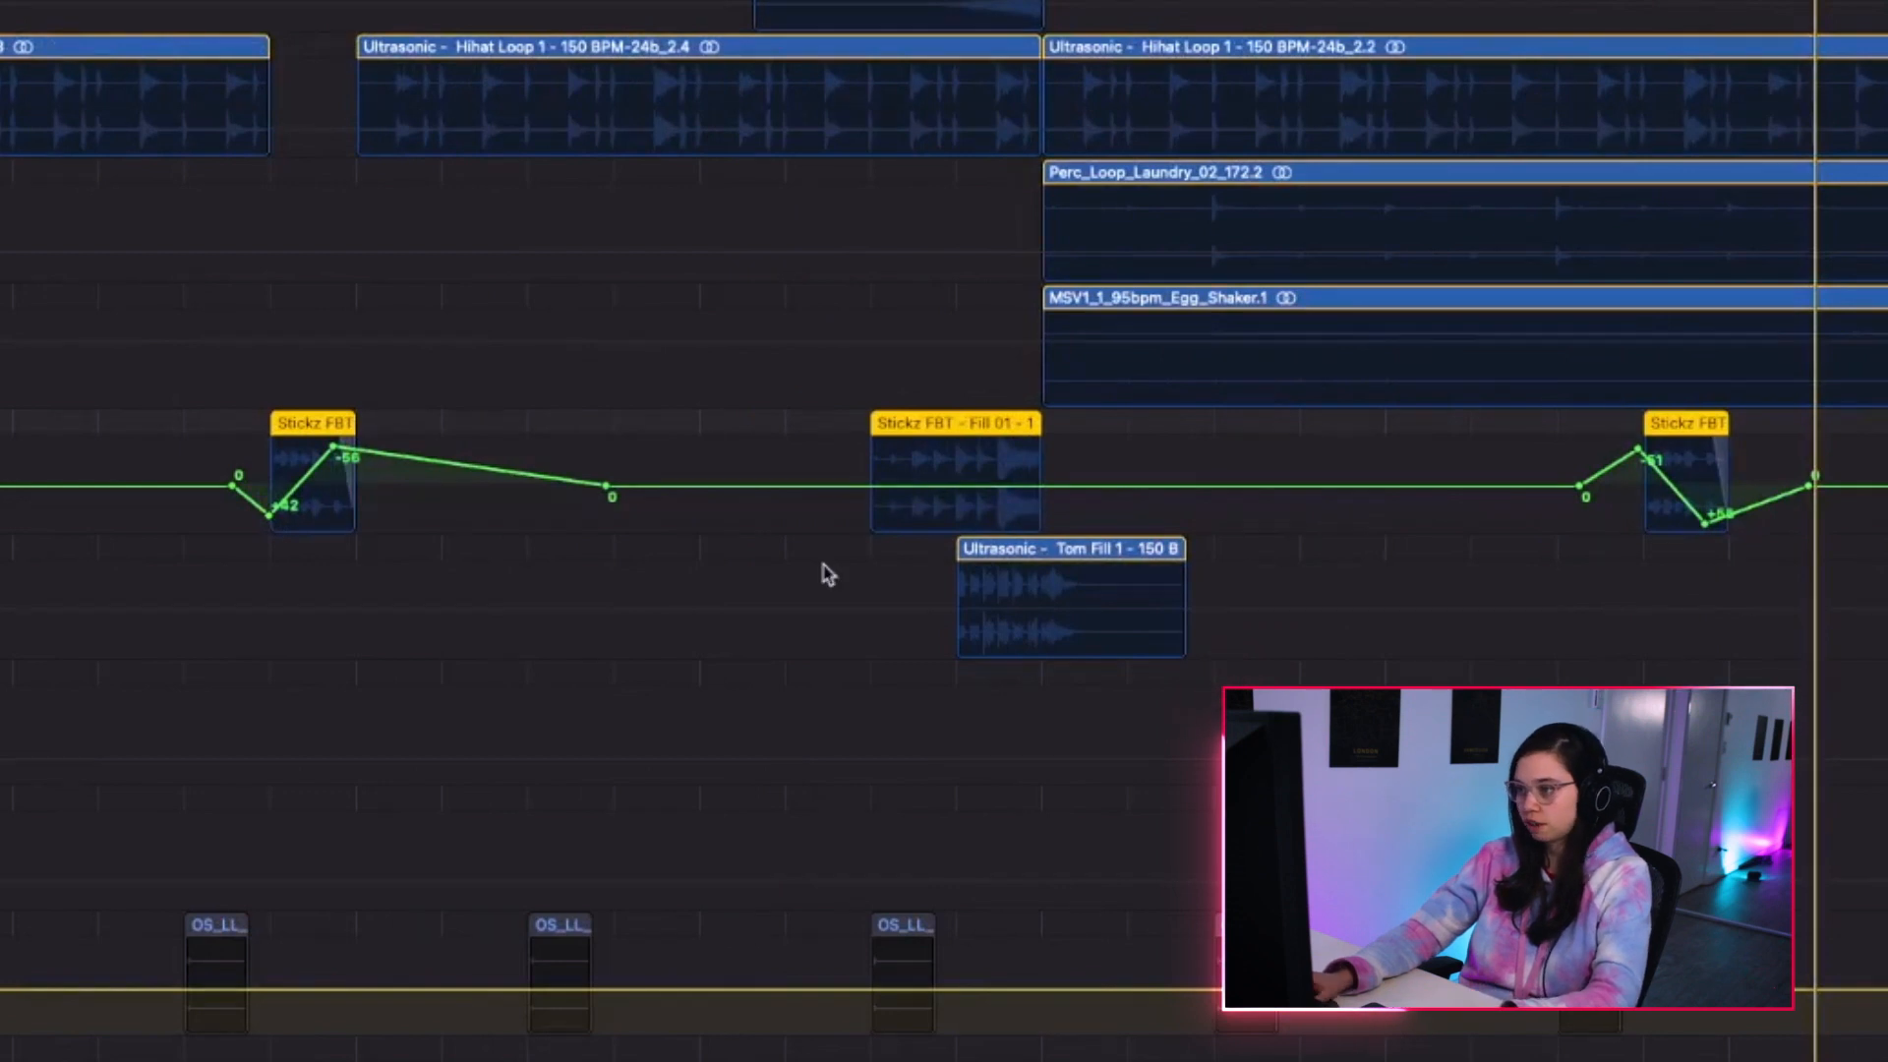
scroll(832, 575, "down", 5)
key("a")
Add the OS_LL_Tender_Hat track to the soloed drums and play the drop.
scroll(253, 594, "up", 3)
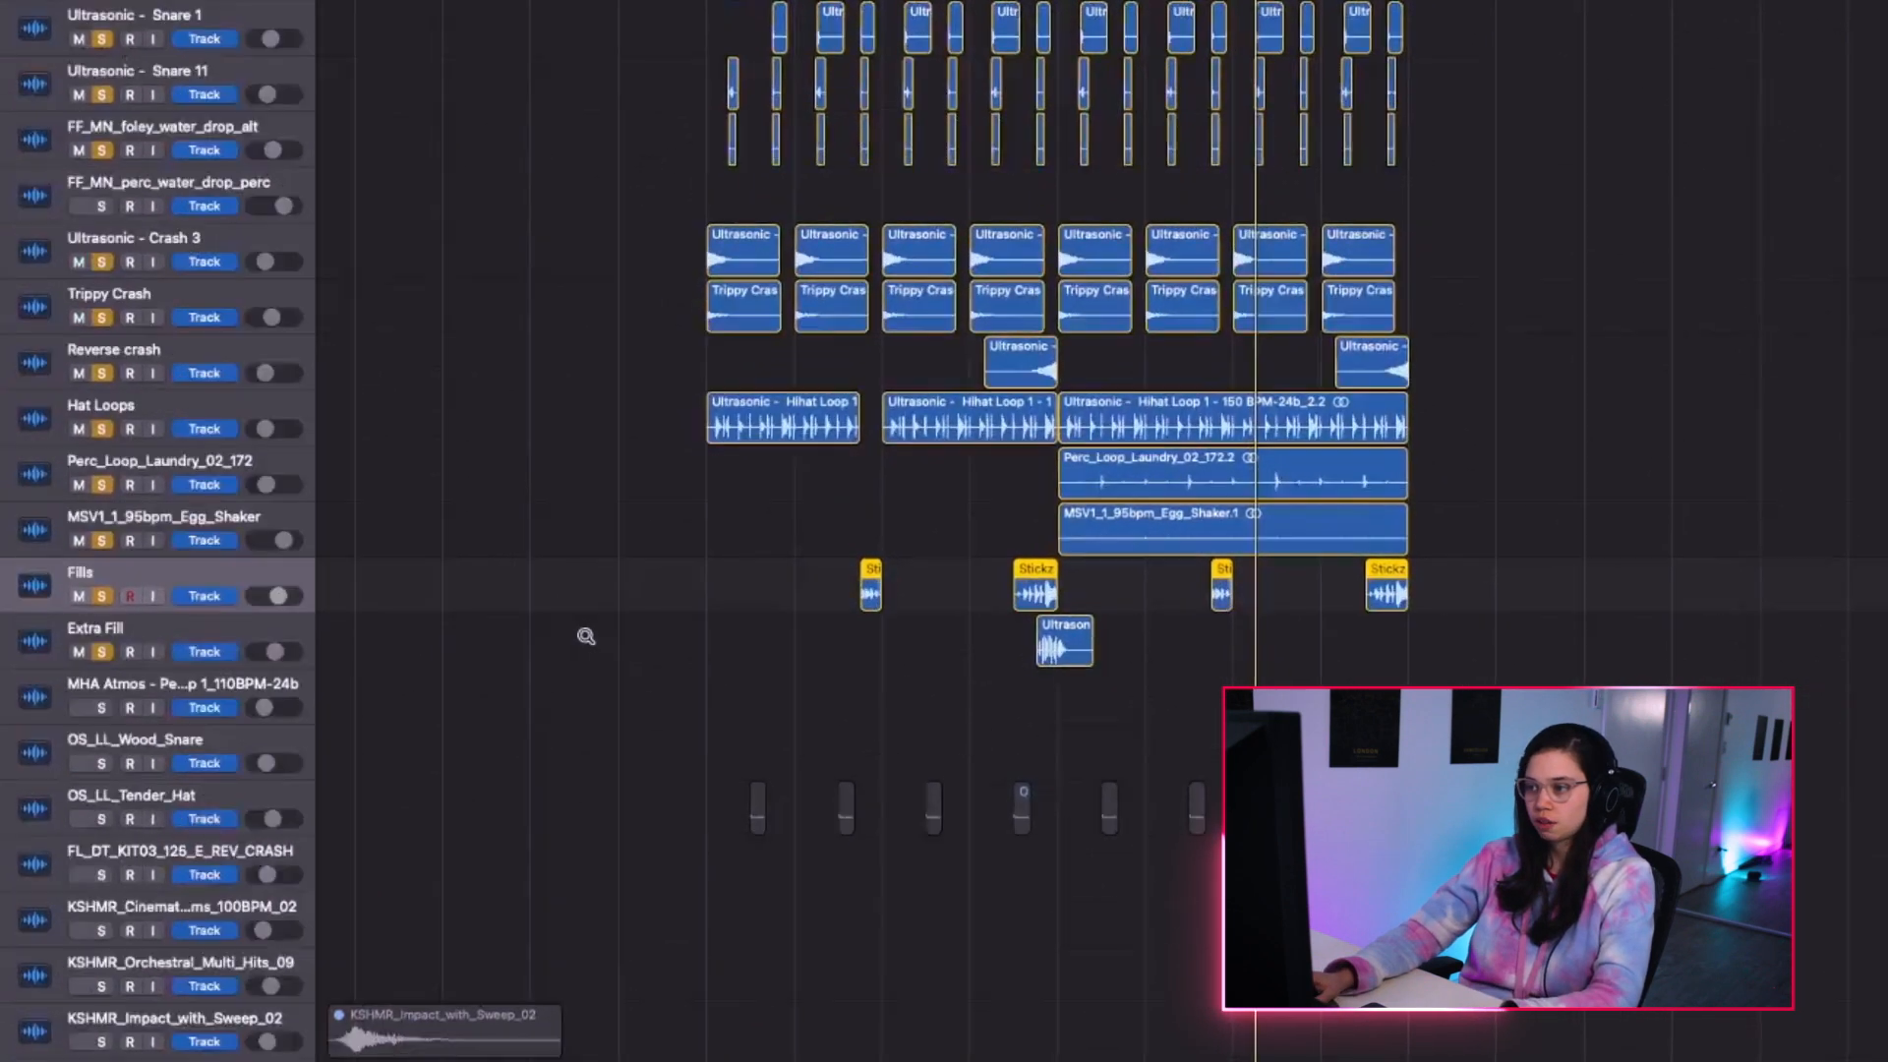
scroll(641, 641, "up", 3)
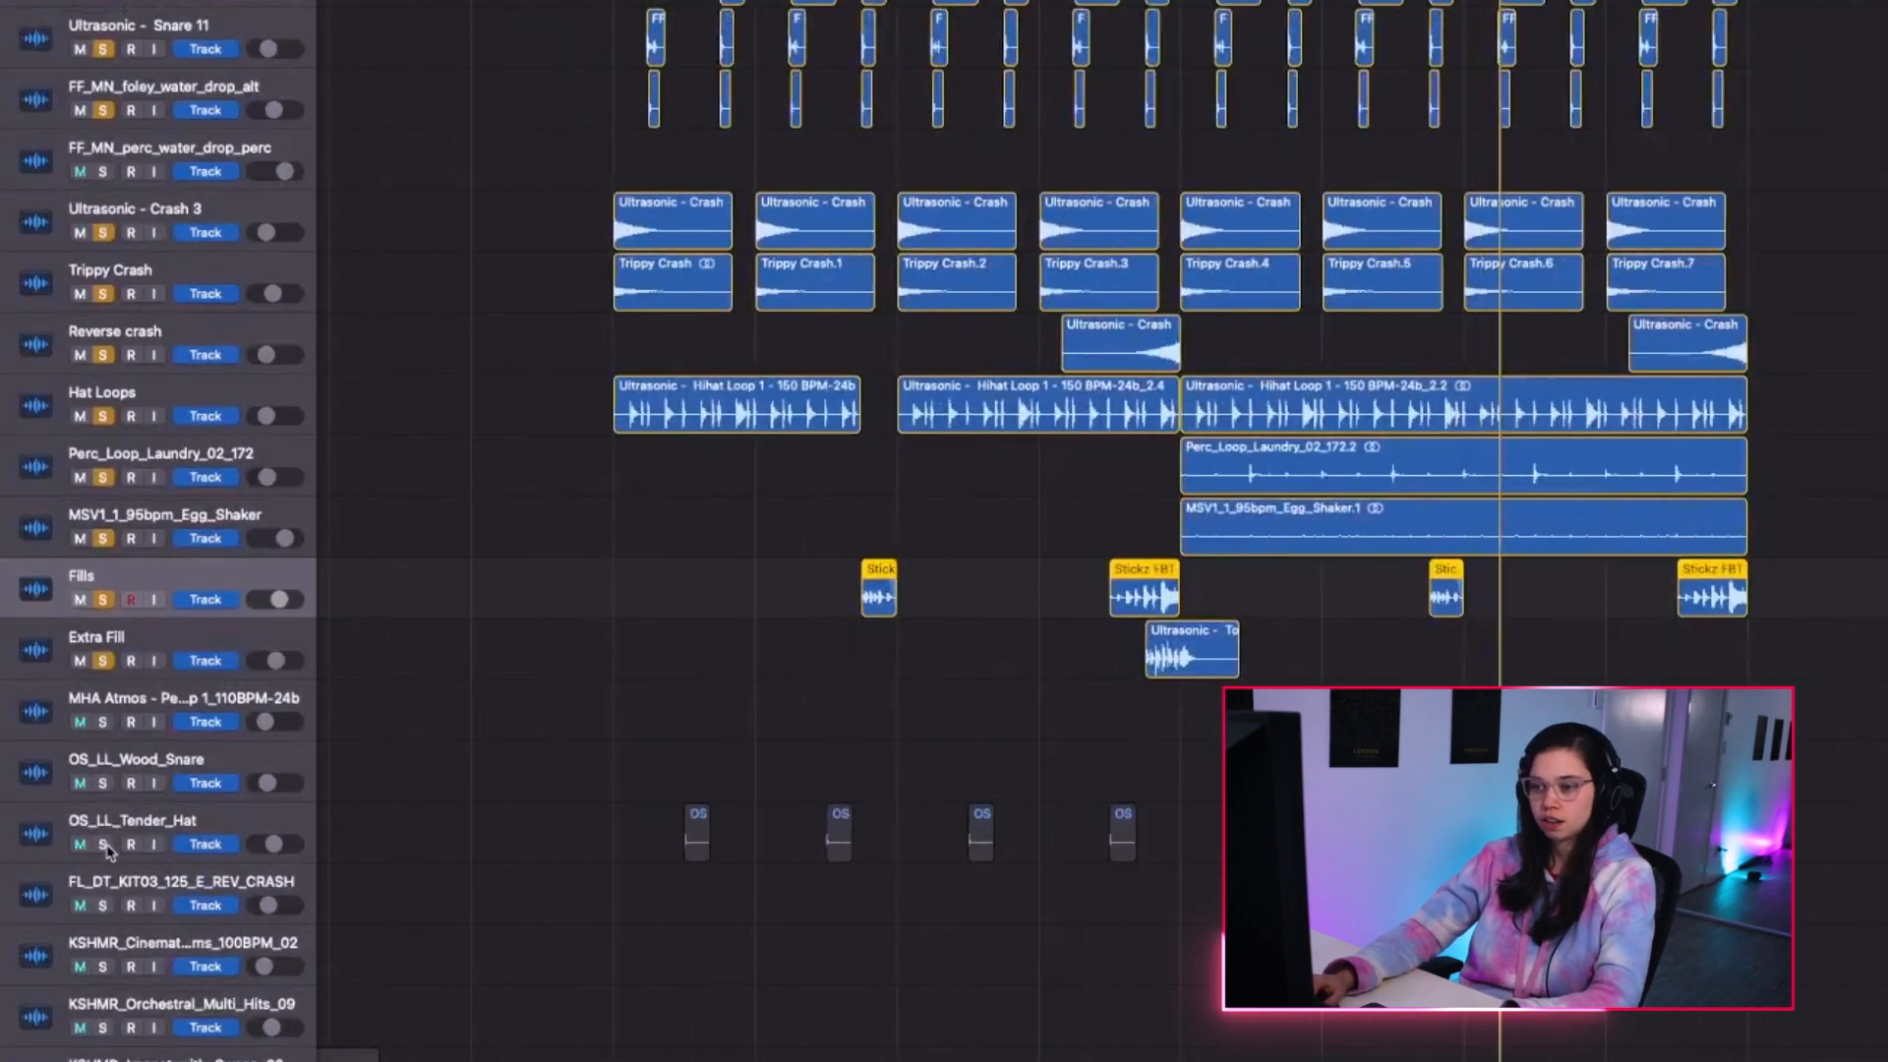
left_click(212, 834)
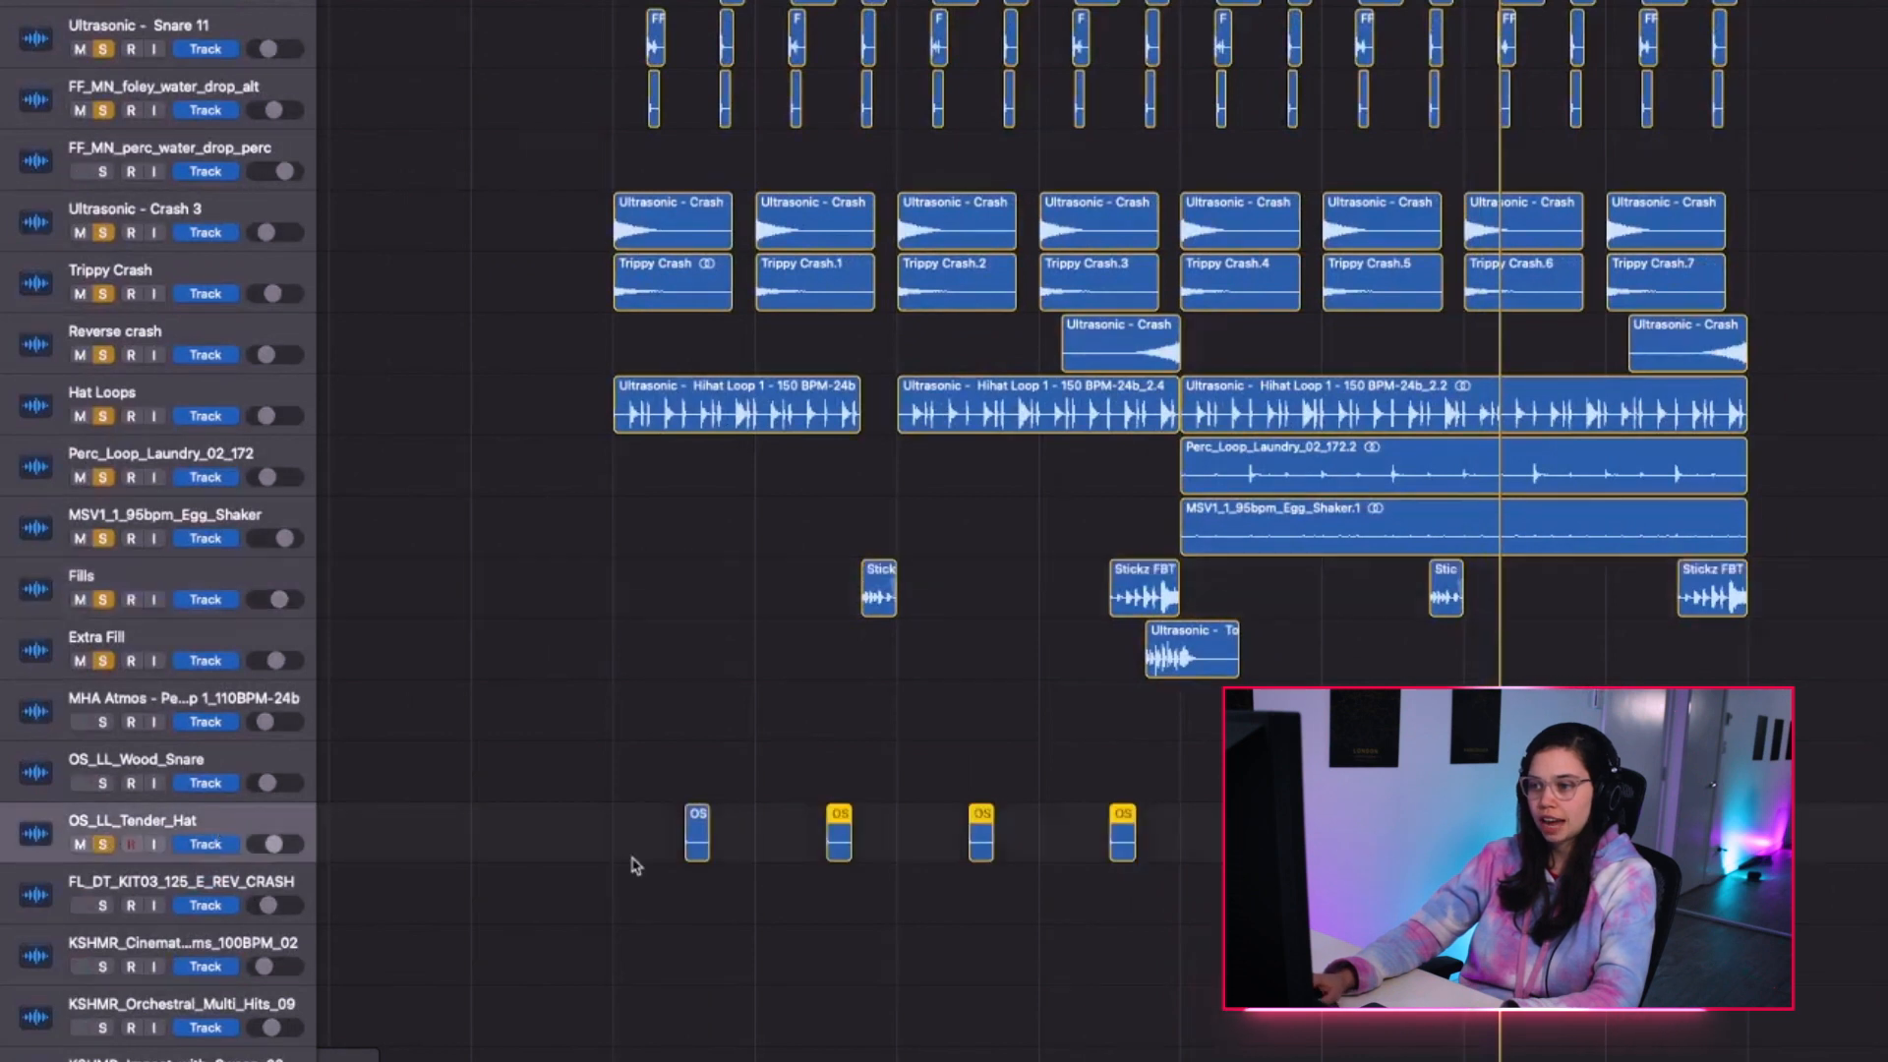
scroll(625, 858, "up", 4)
scroll(625, 857, "down", 1)
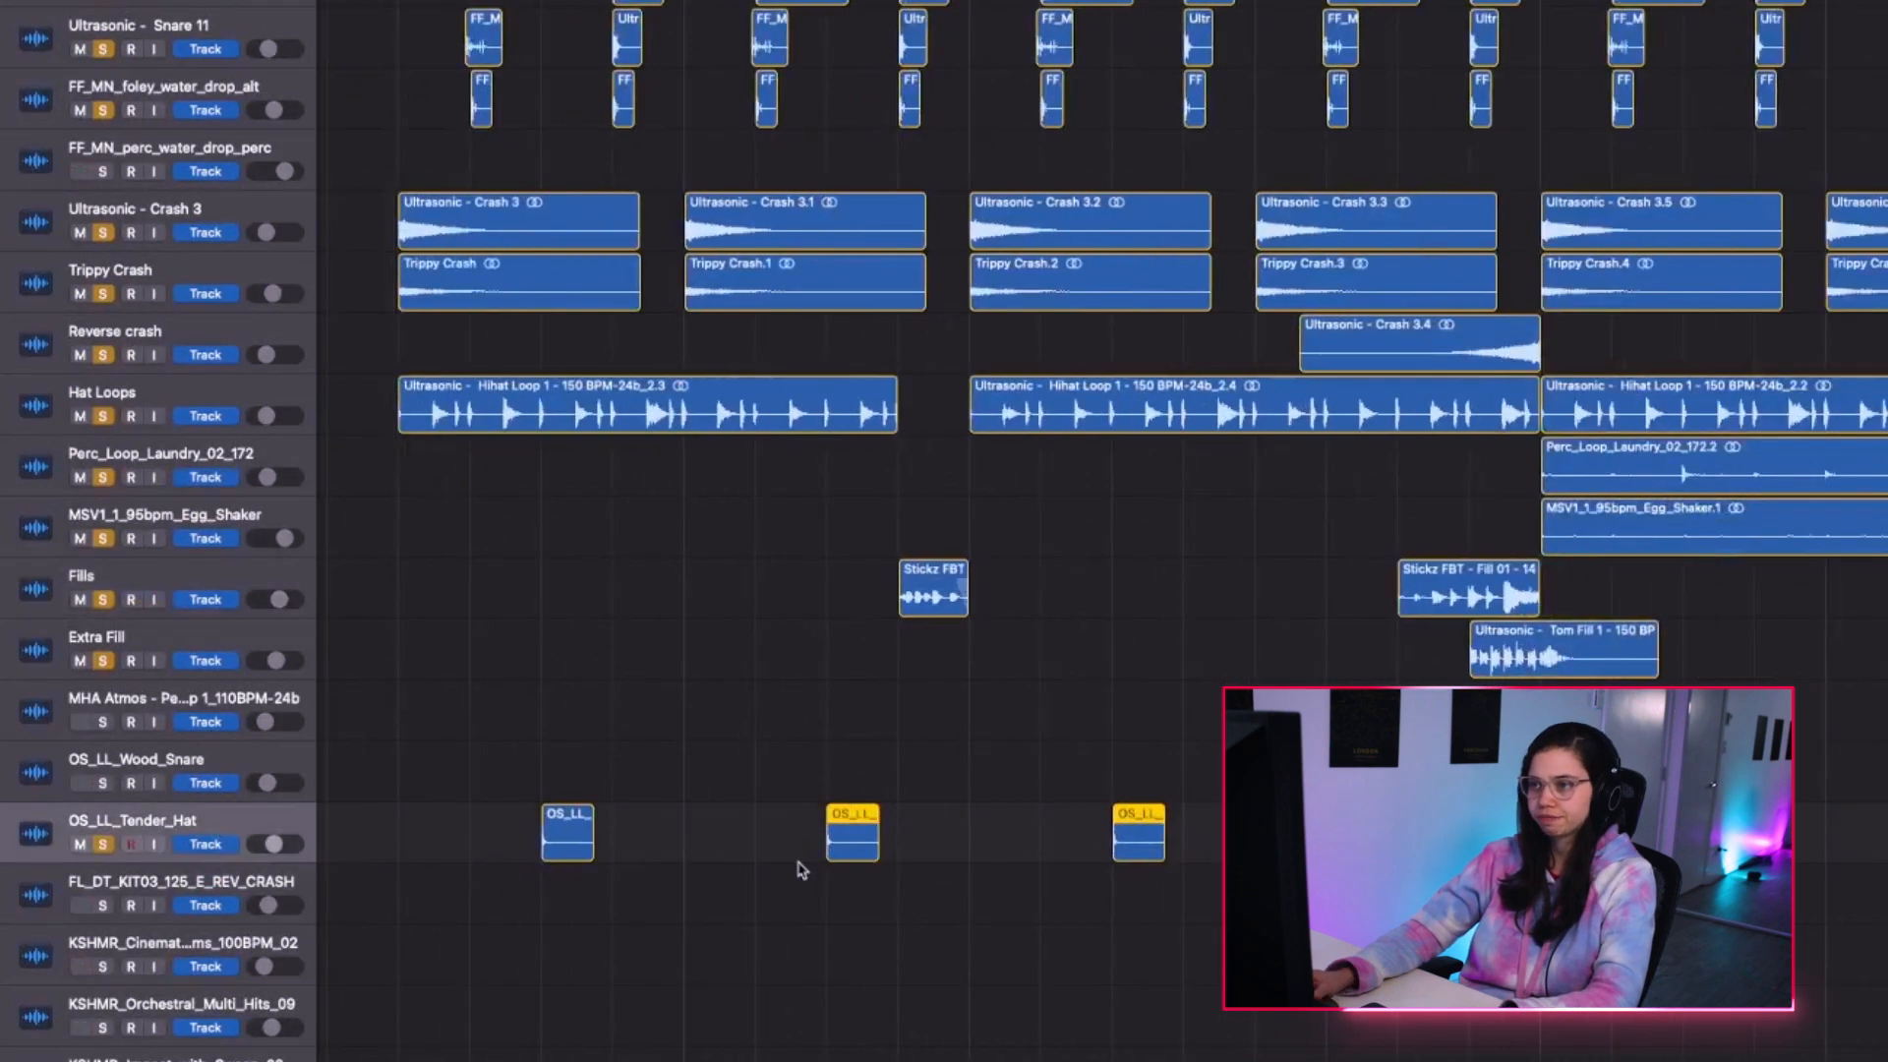
key("space")
scroll(813, 869, "down", 5)
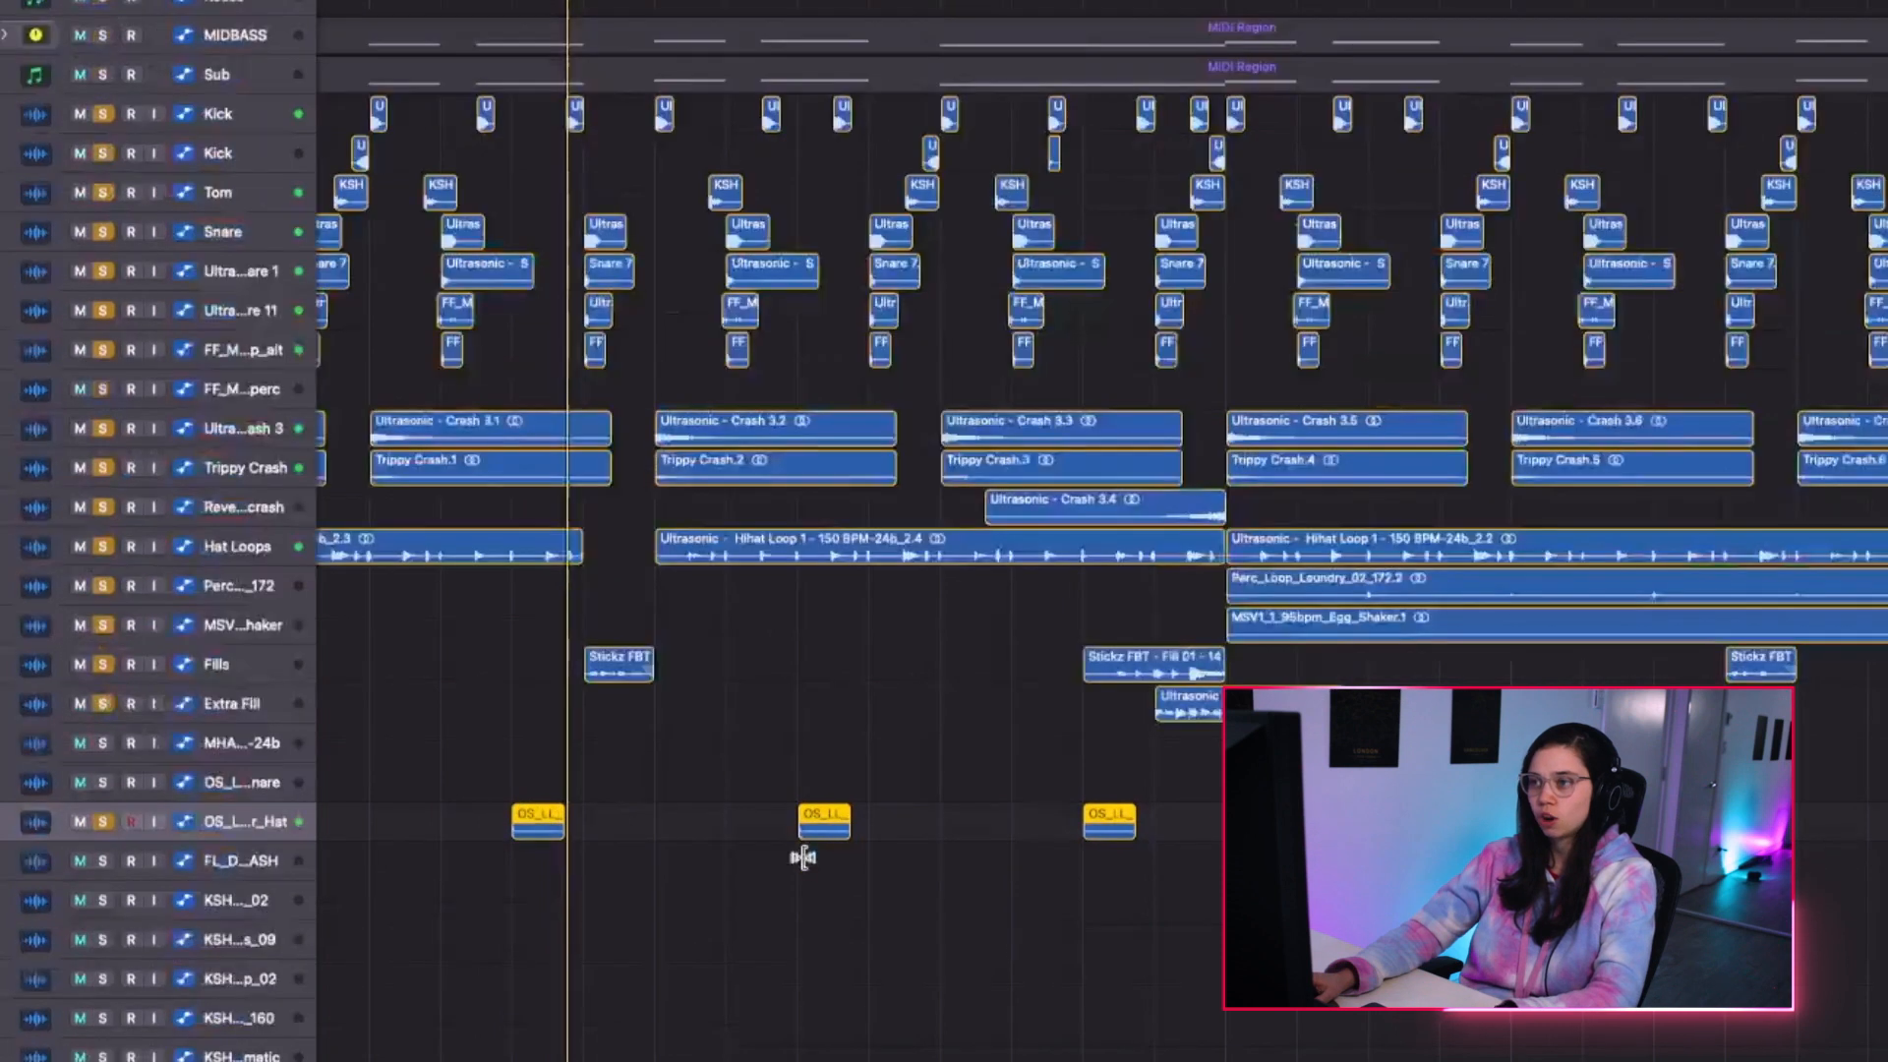
scroll(821, 875, "left", 3)
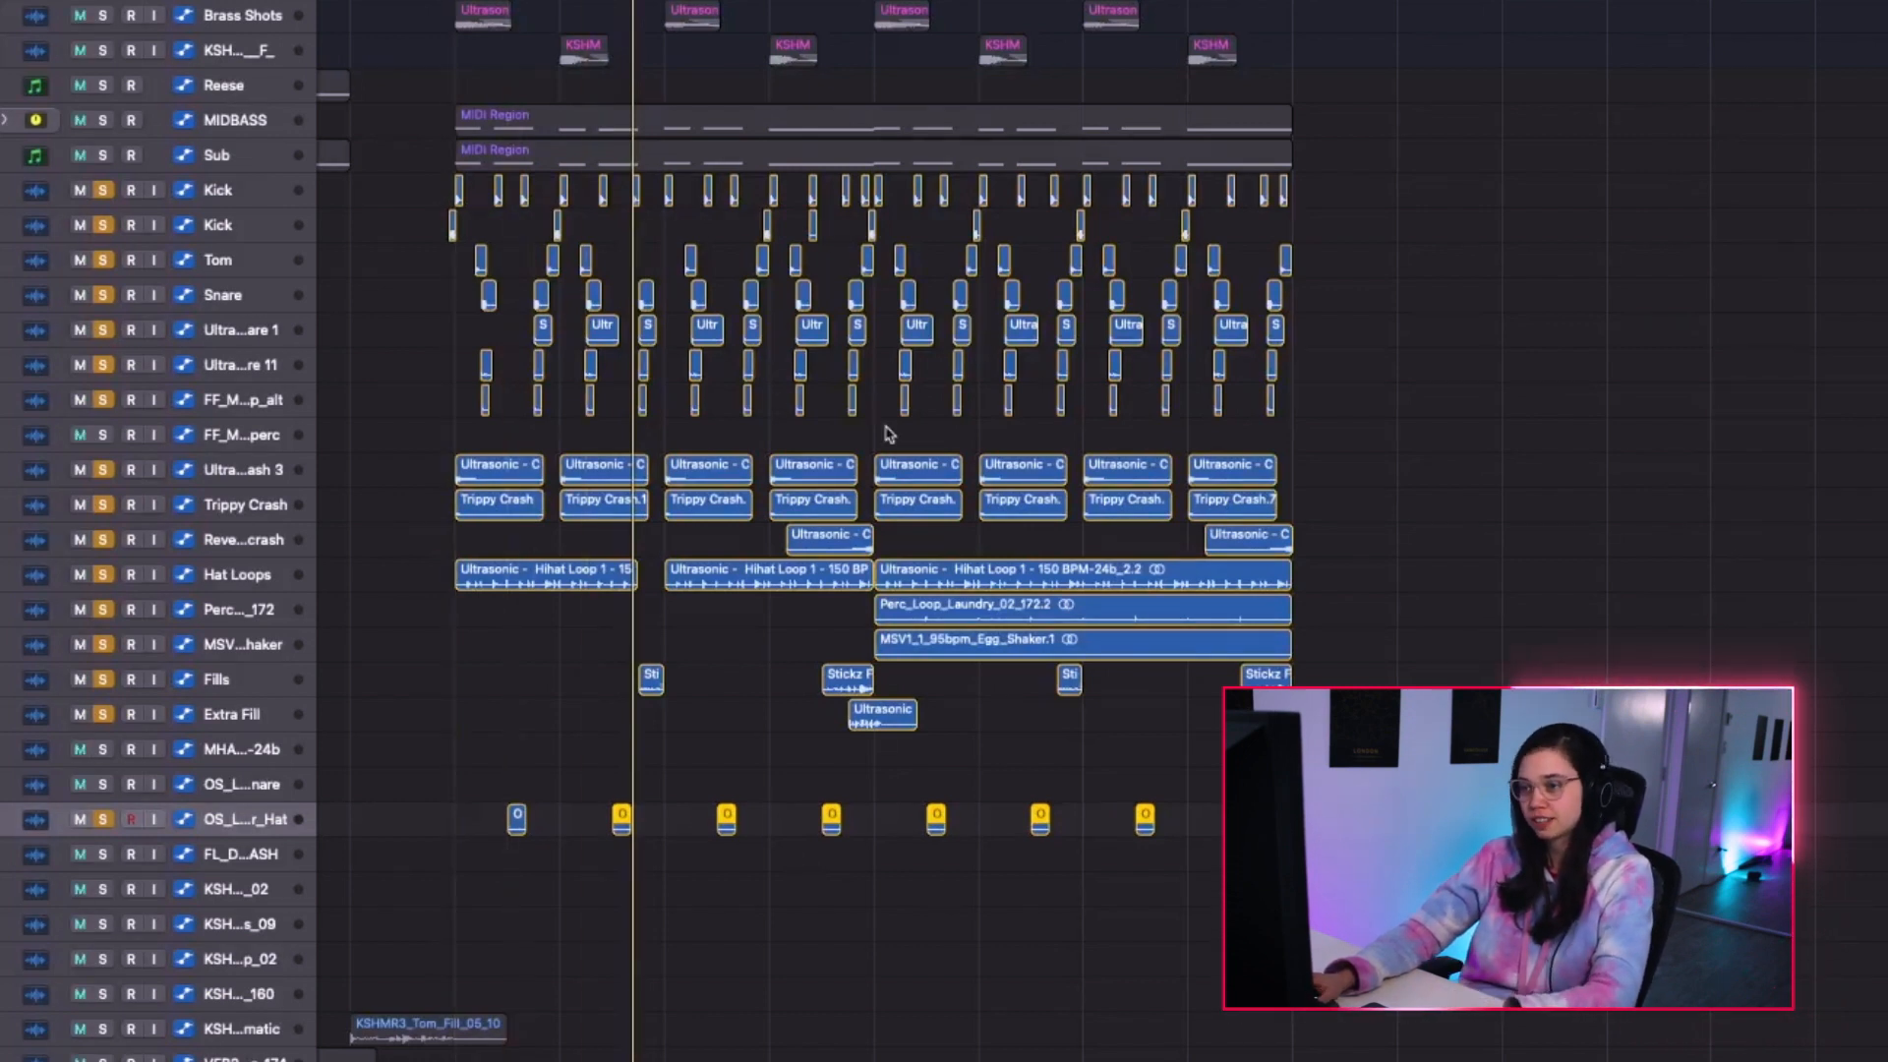
Bring the whole drop arrangement into view and play it back.
key("super+Up")
key("super+Up")
key("super+Up")
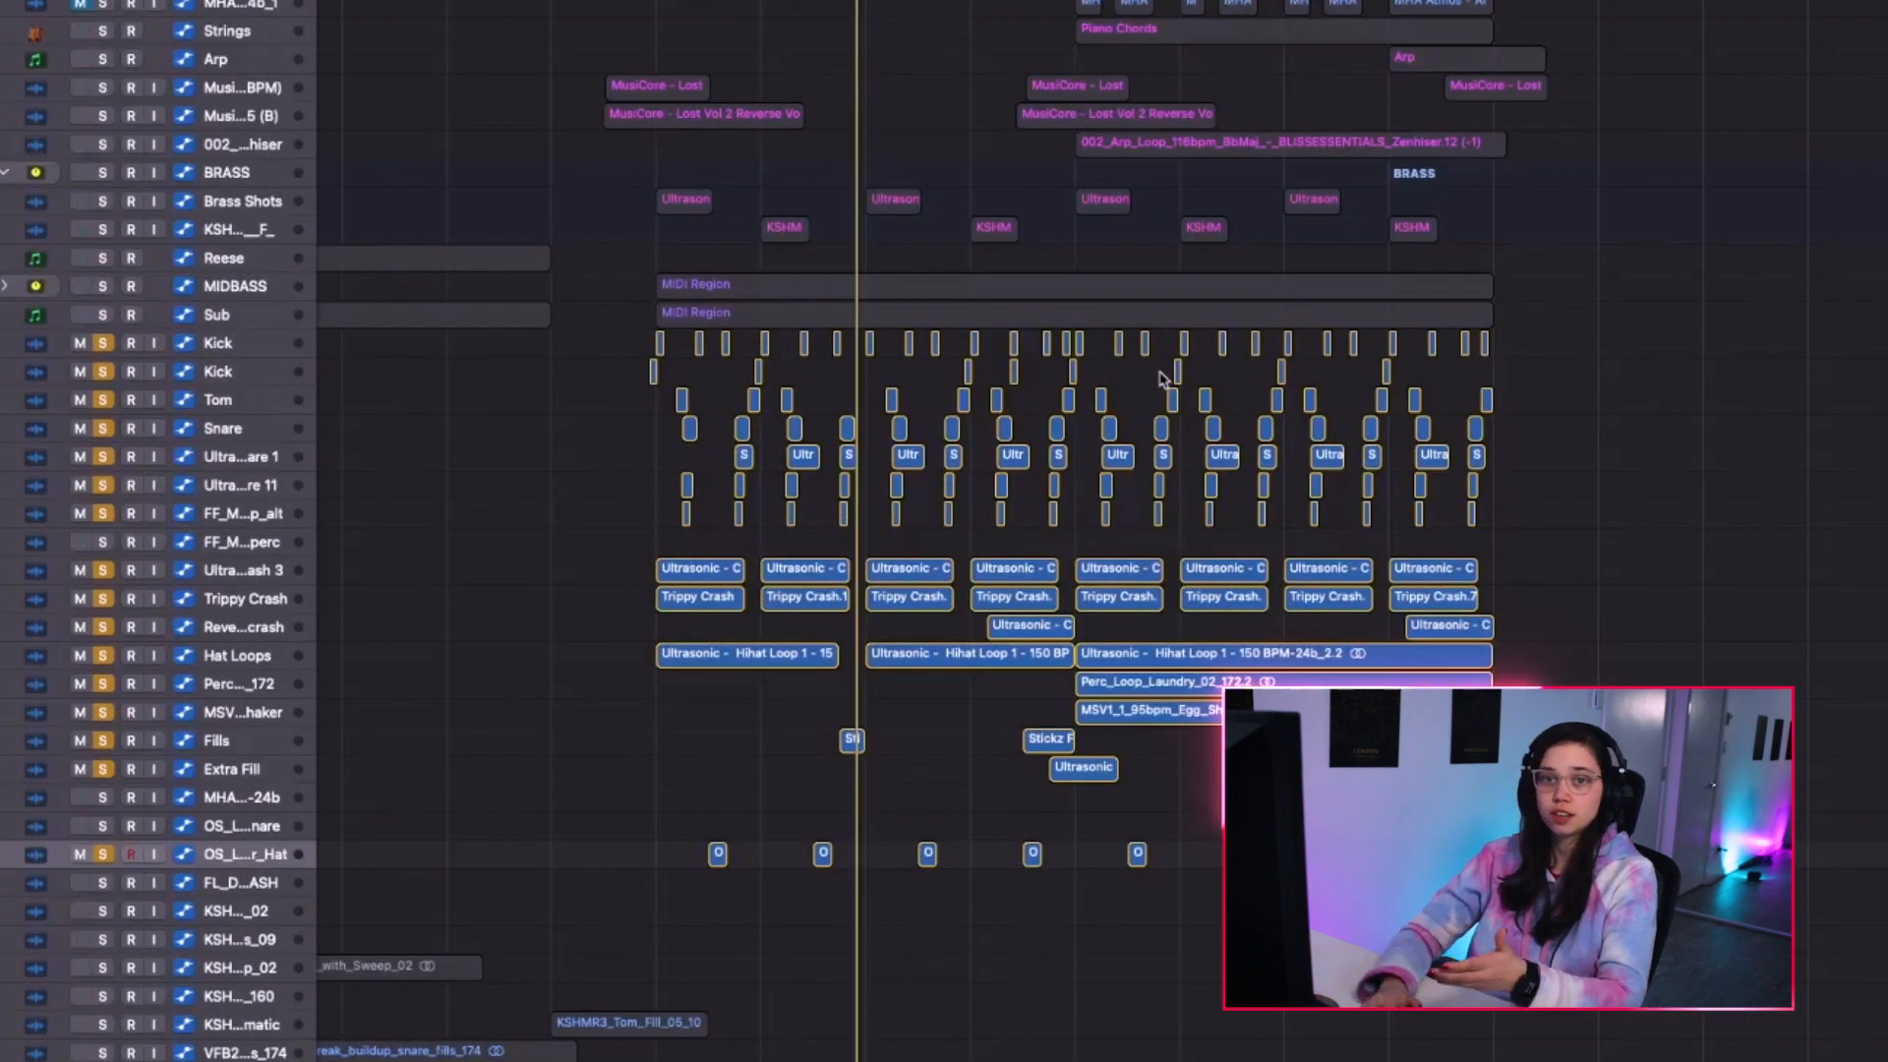
key("space")
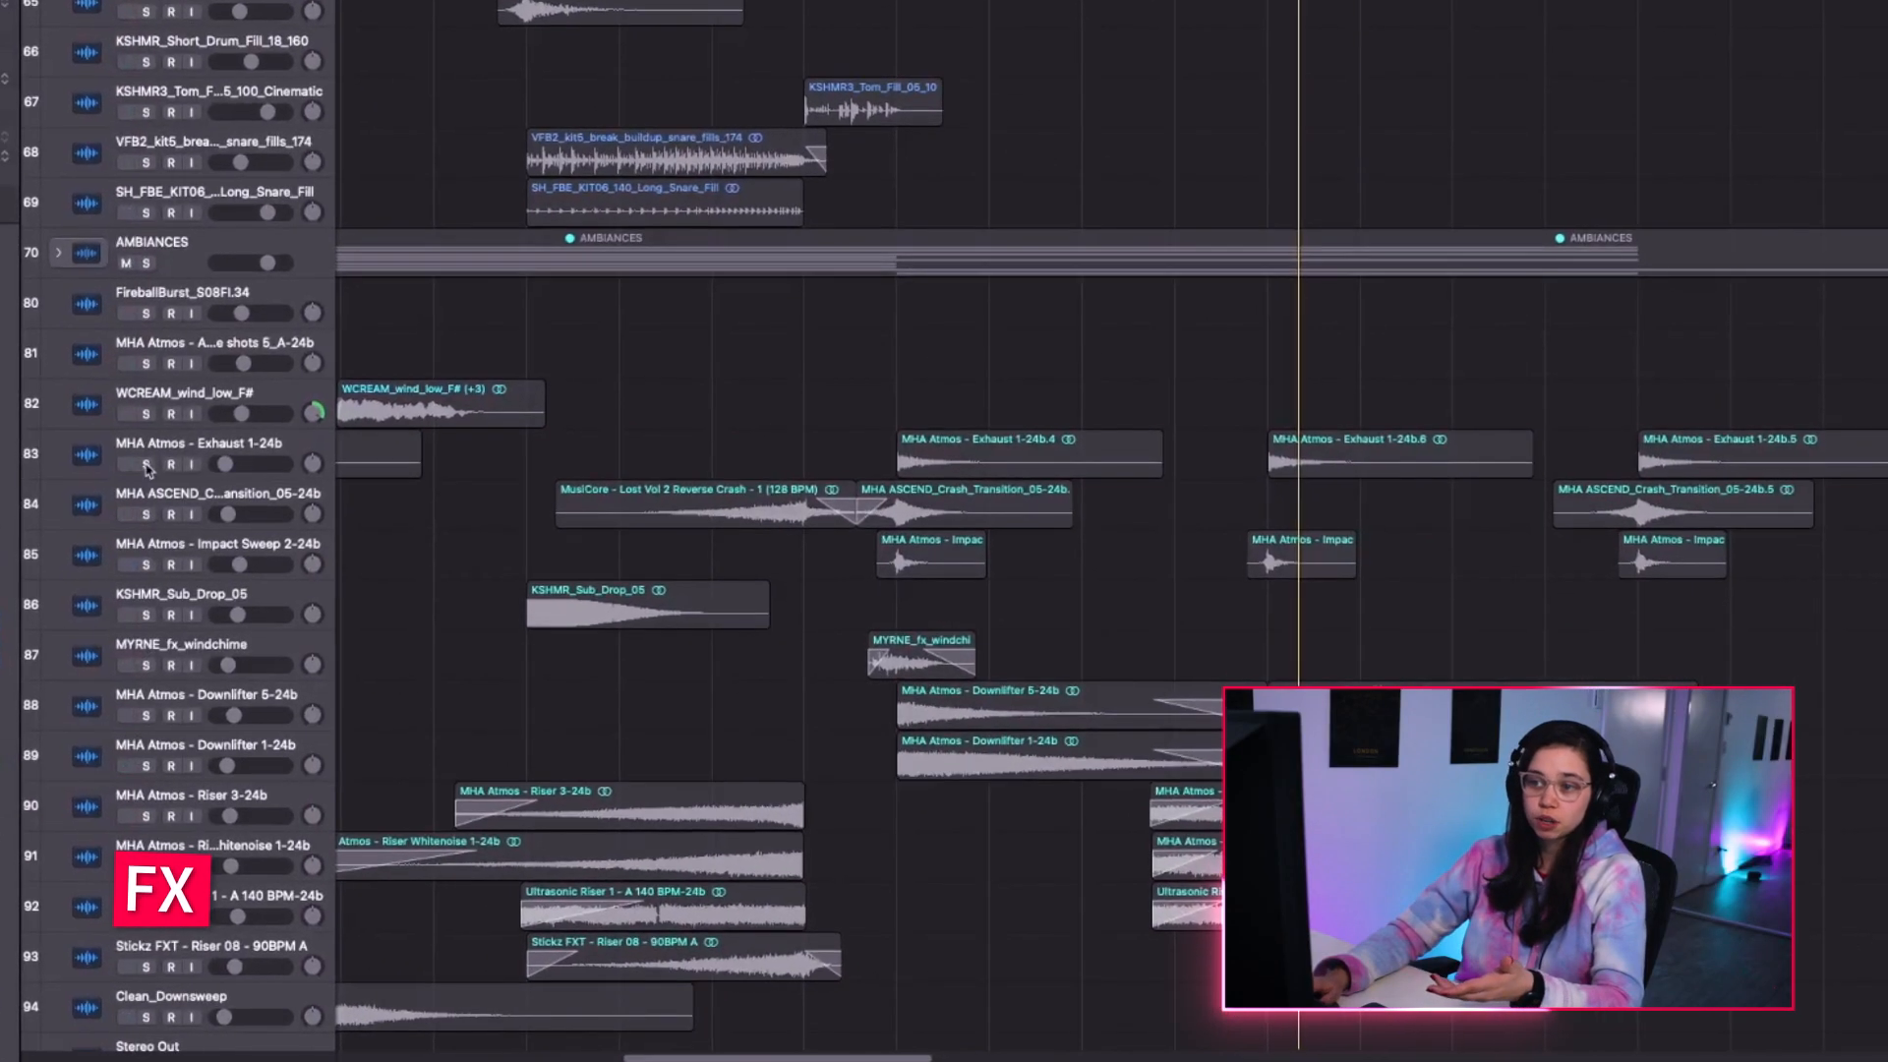
Solo the MHA Atmos Exhaust, MHA ASCEND Crash Transition and MHA Atmos Impact Sweep effects tracks.
left_click_drag(280, 569, 285, 656)
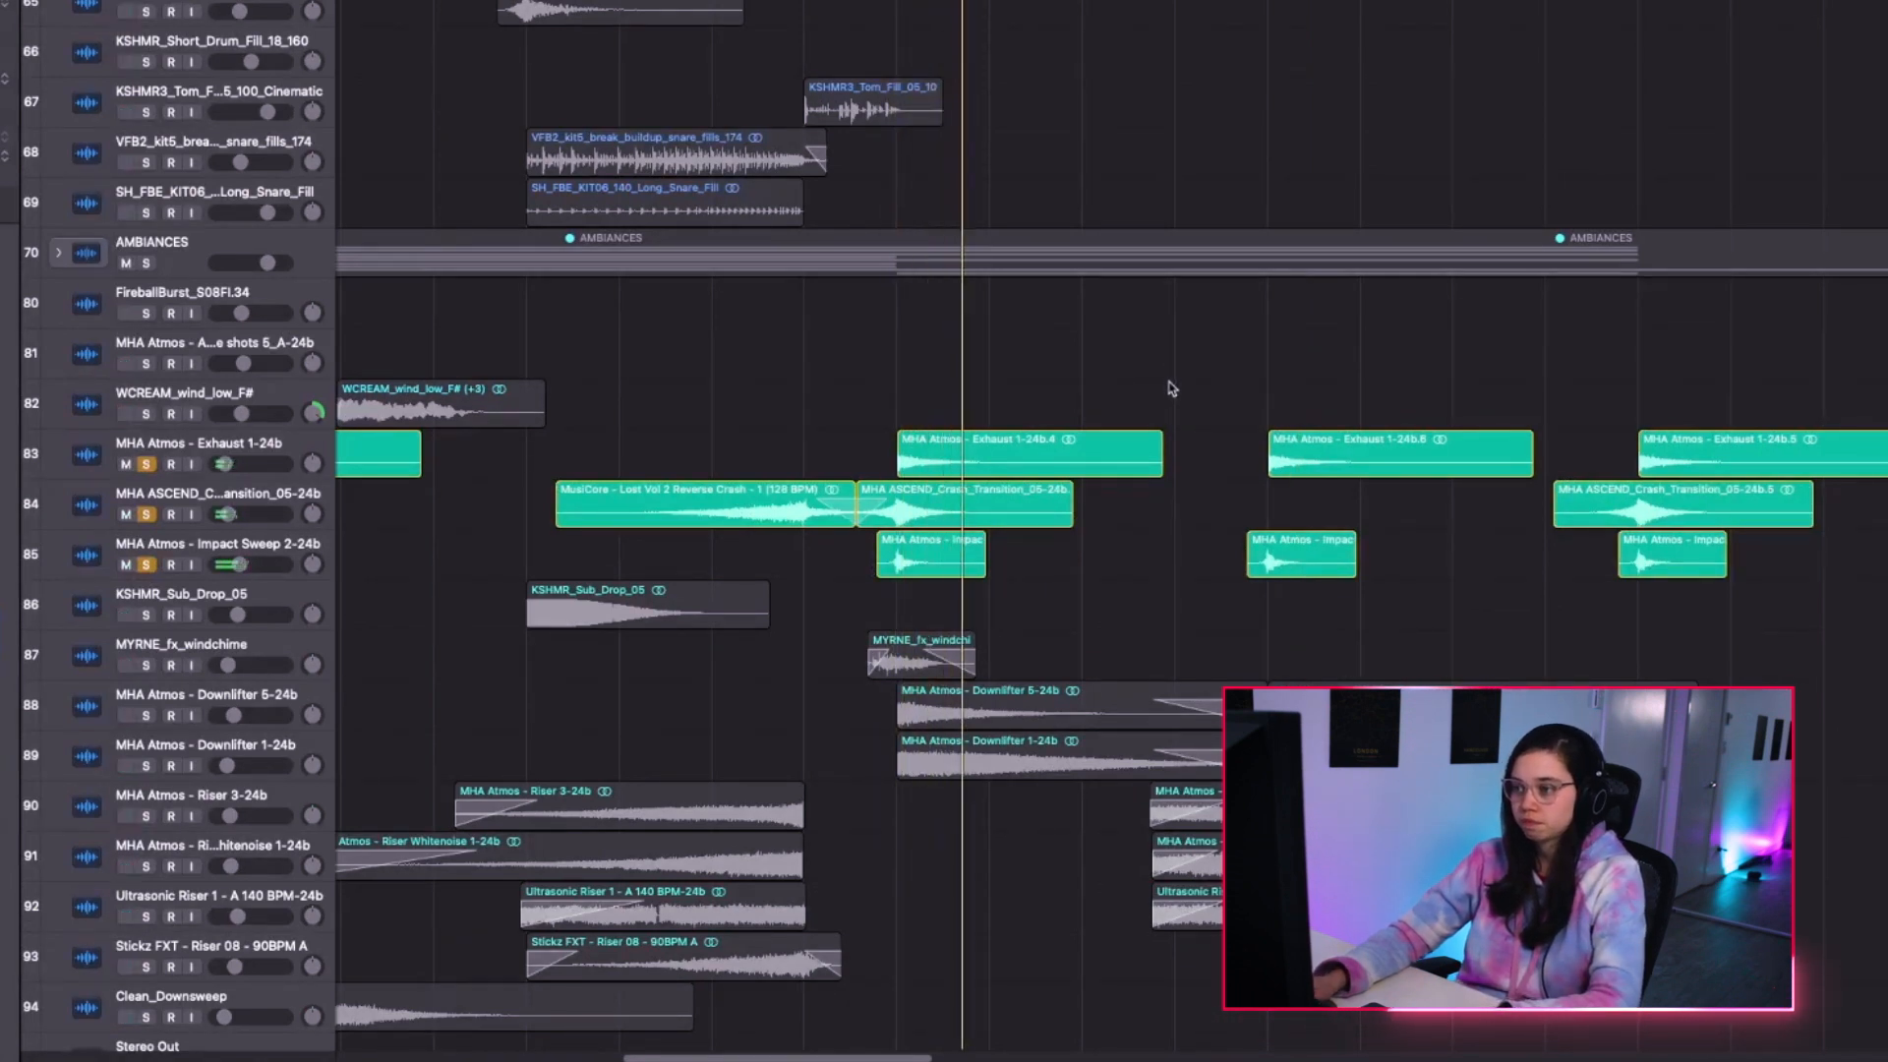
Add the MYRNE_fx_windchime track, both MHA Atmos Downlifter tracks, and the Riser 3, Riser Whitenoise and Ultrasonic Riser tracks to the solo and play them.
left_click(145, 664)
left_click_drag(144, 716, 146, 766)
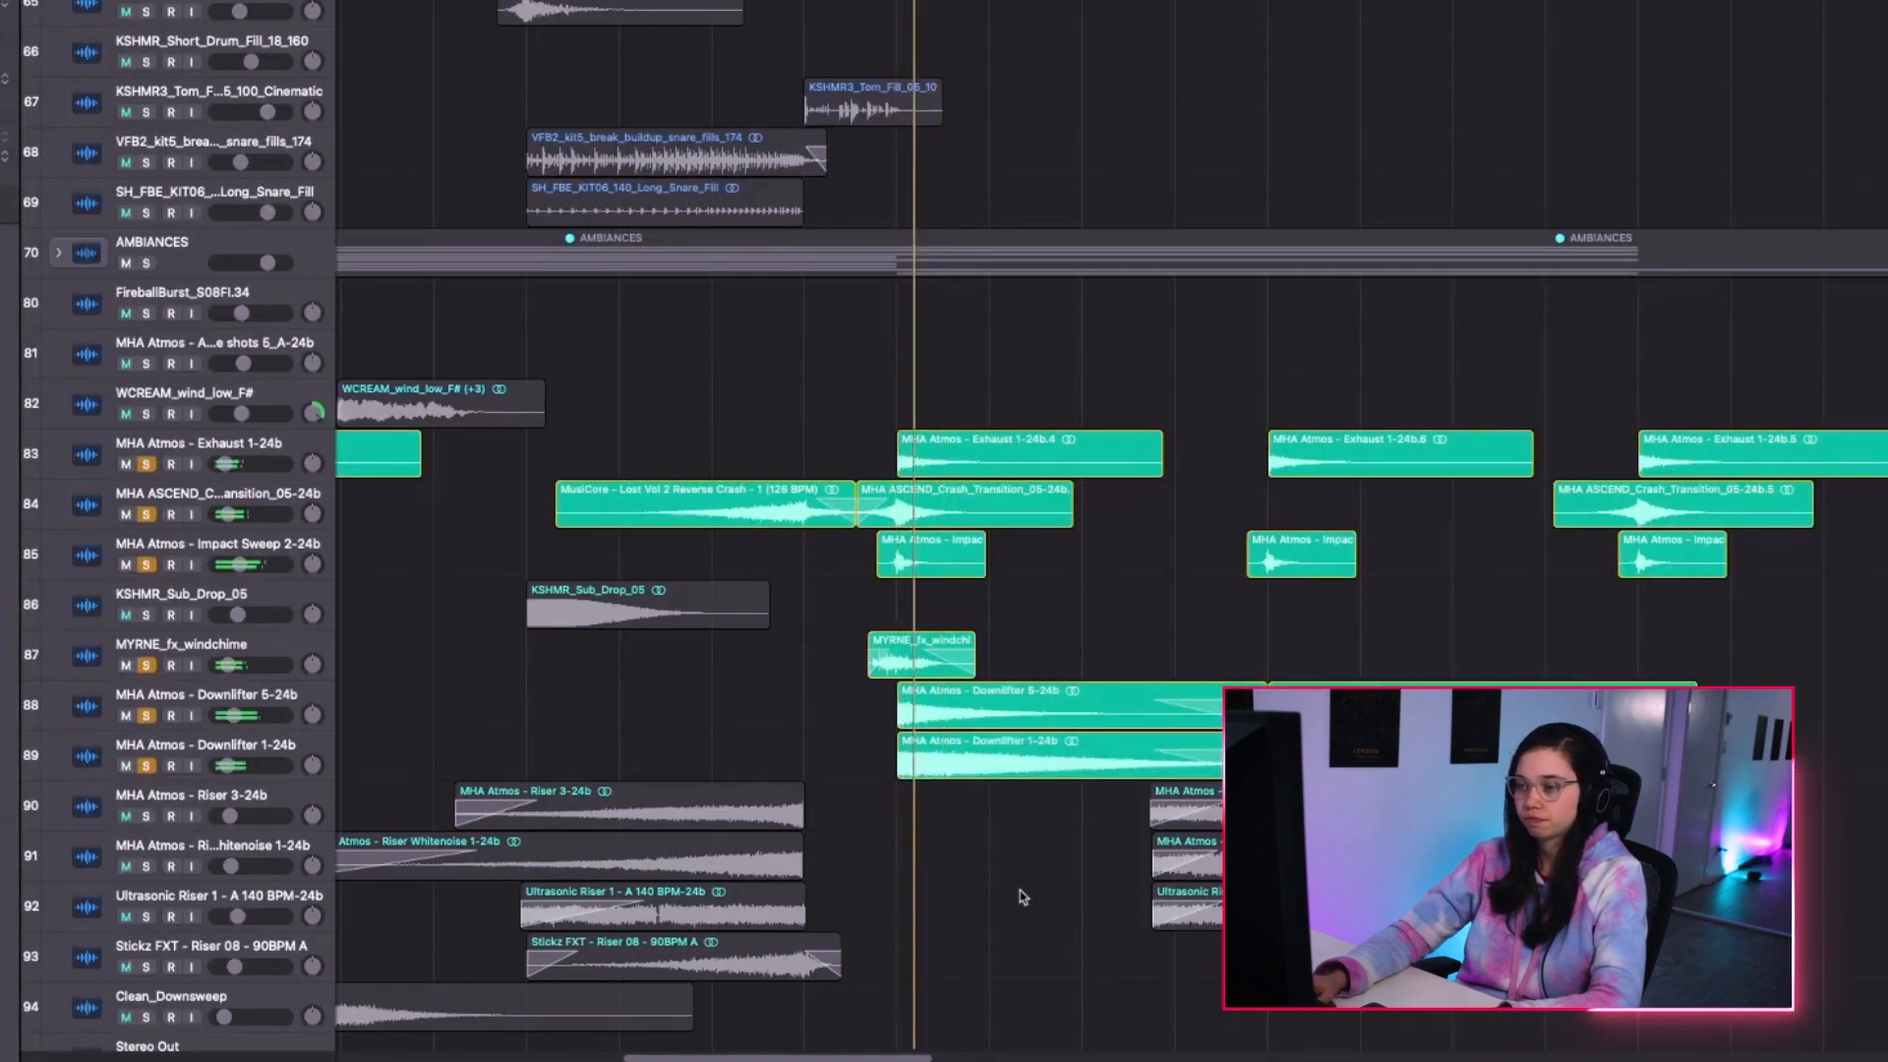
scroll(1032, 895, "down", 3)
scroll(1032, 894, "right", 5)
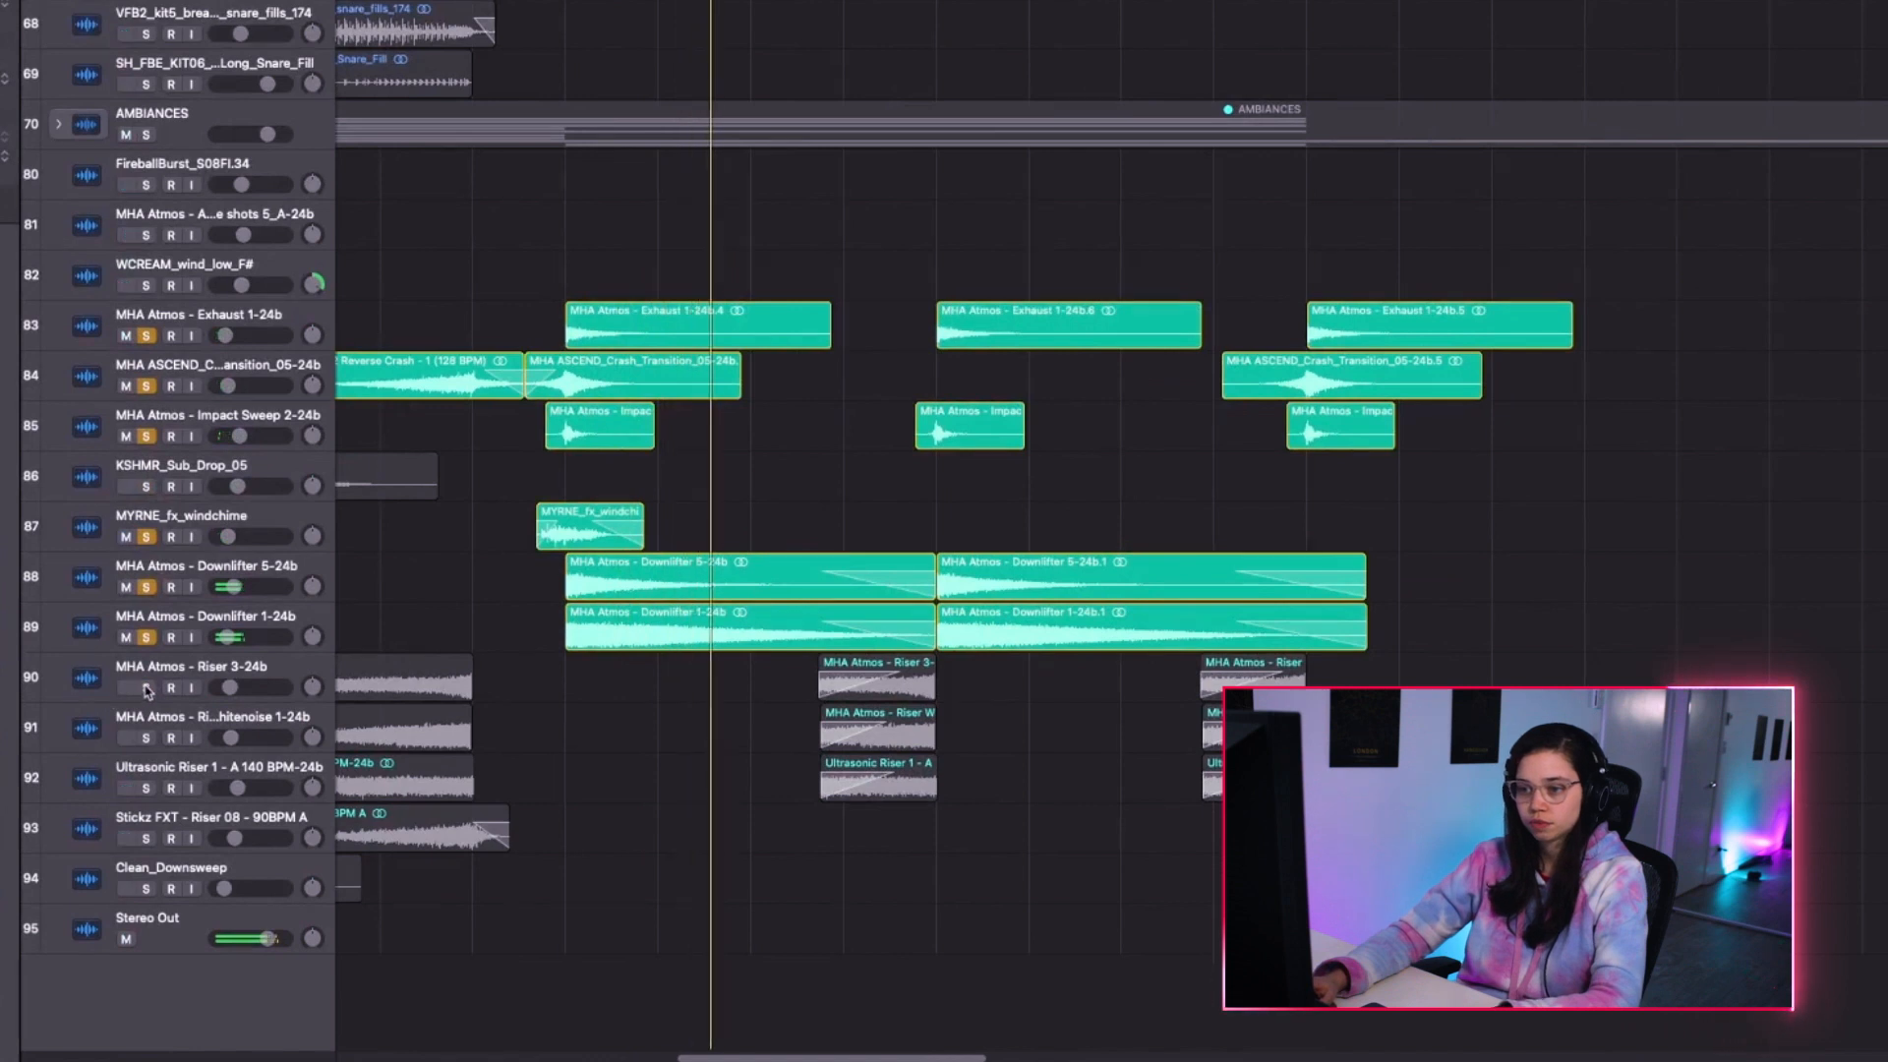
left_click_drag(145, 687, 147, 788)
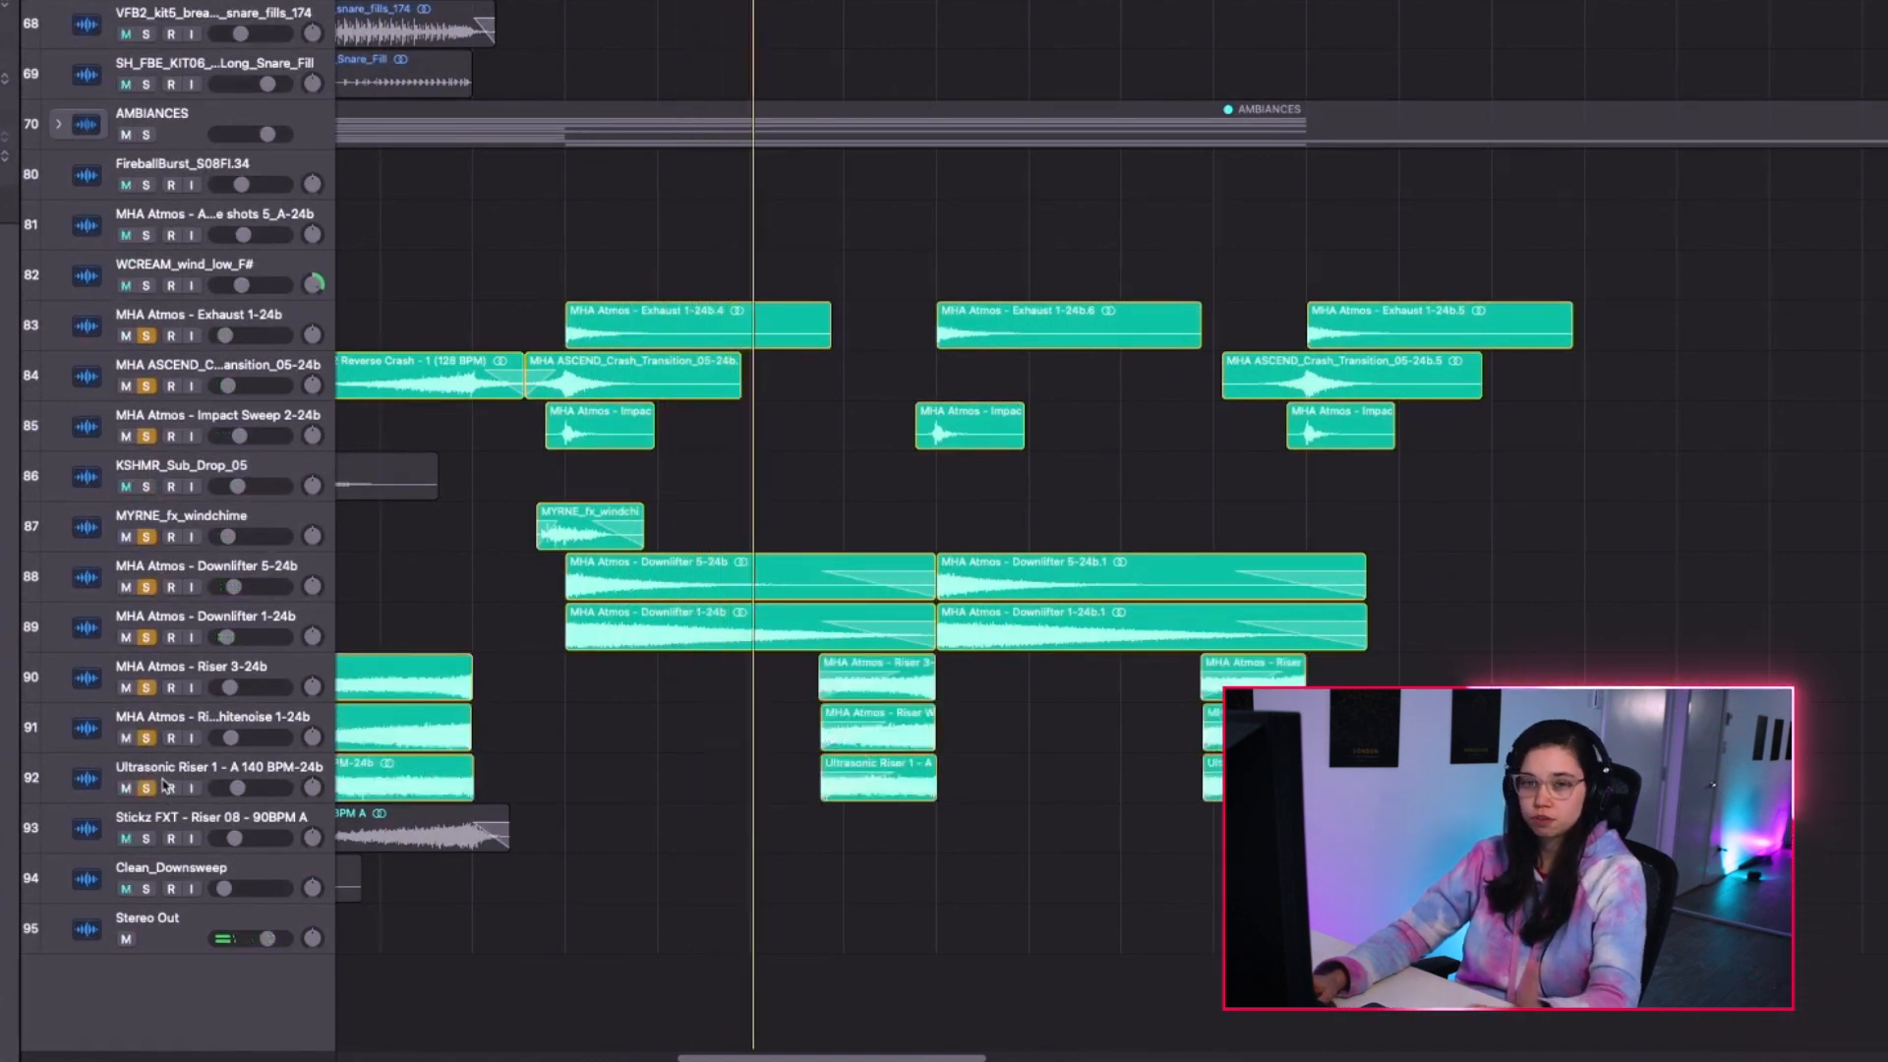
scroll(1512, 542, "left", 3)
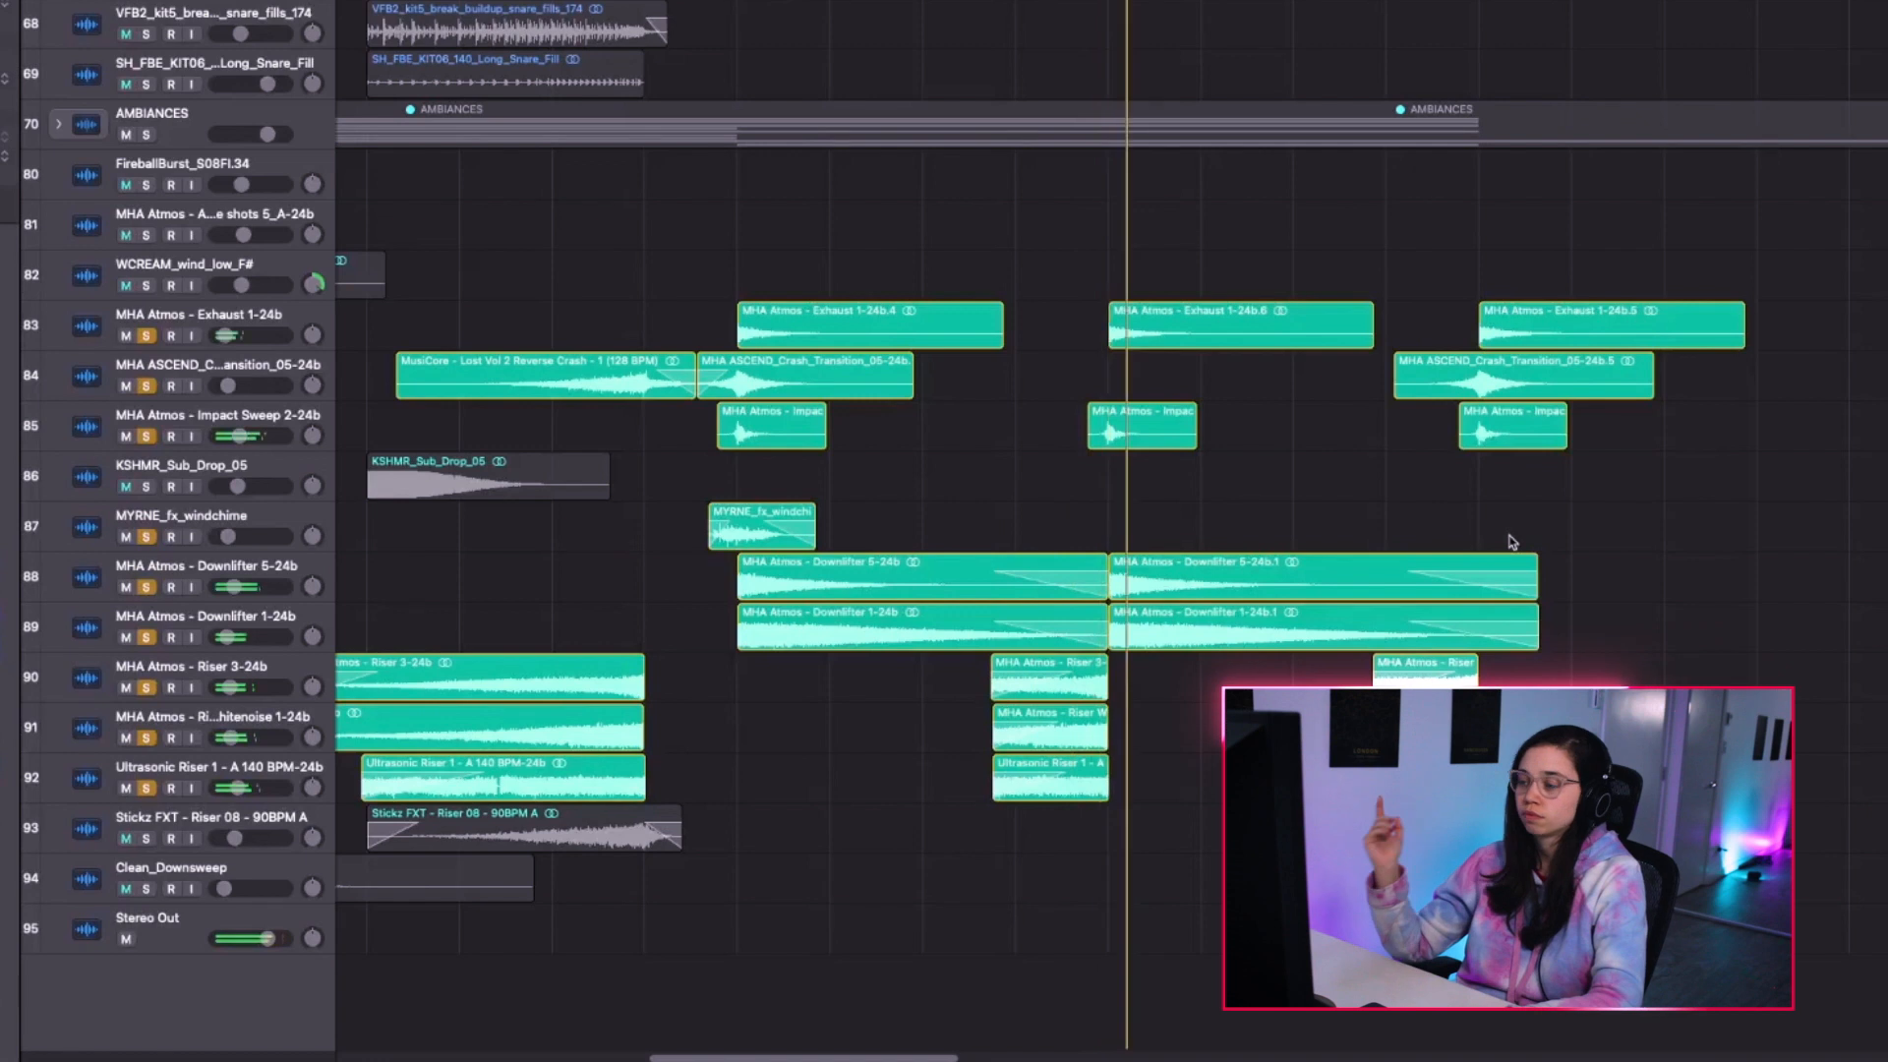
Solo and expand the AMBIANCES track stack, and examine its ambience regions through the drop.
scroll(1403, 510, "up", 5)
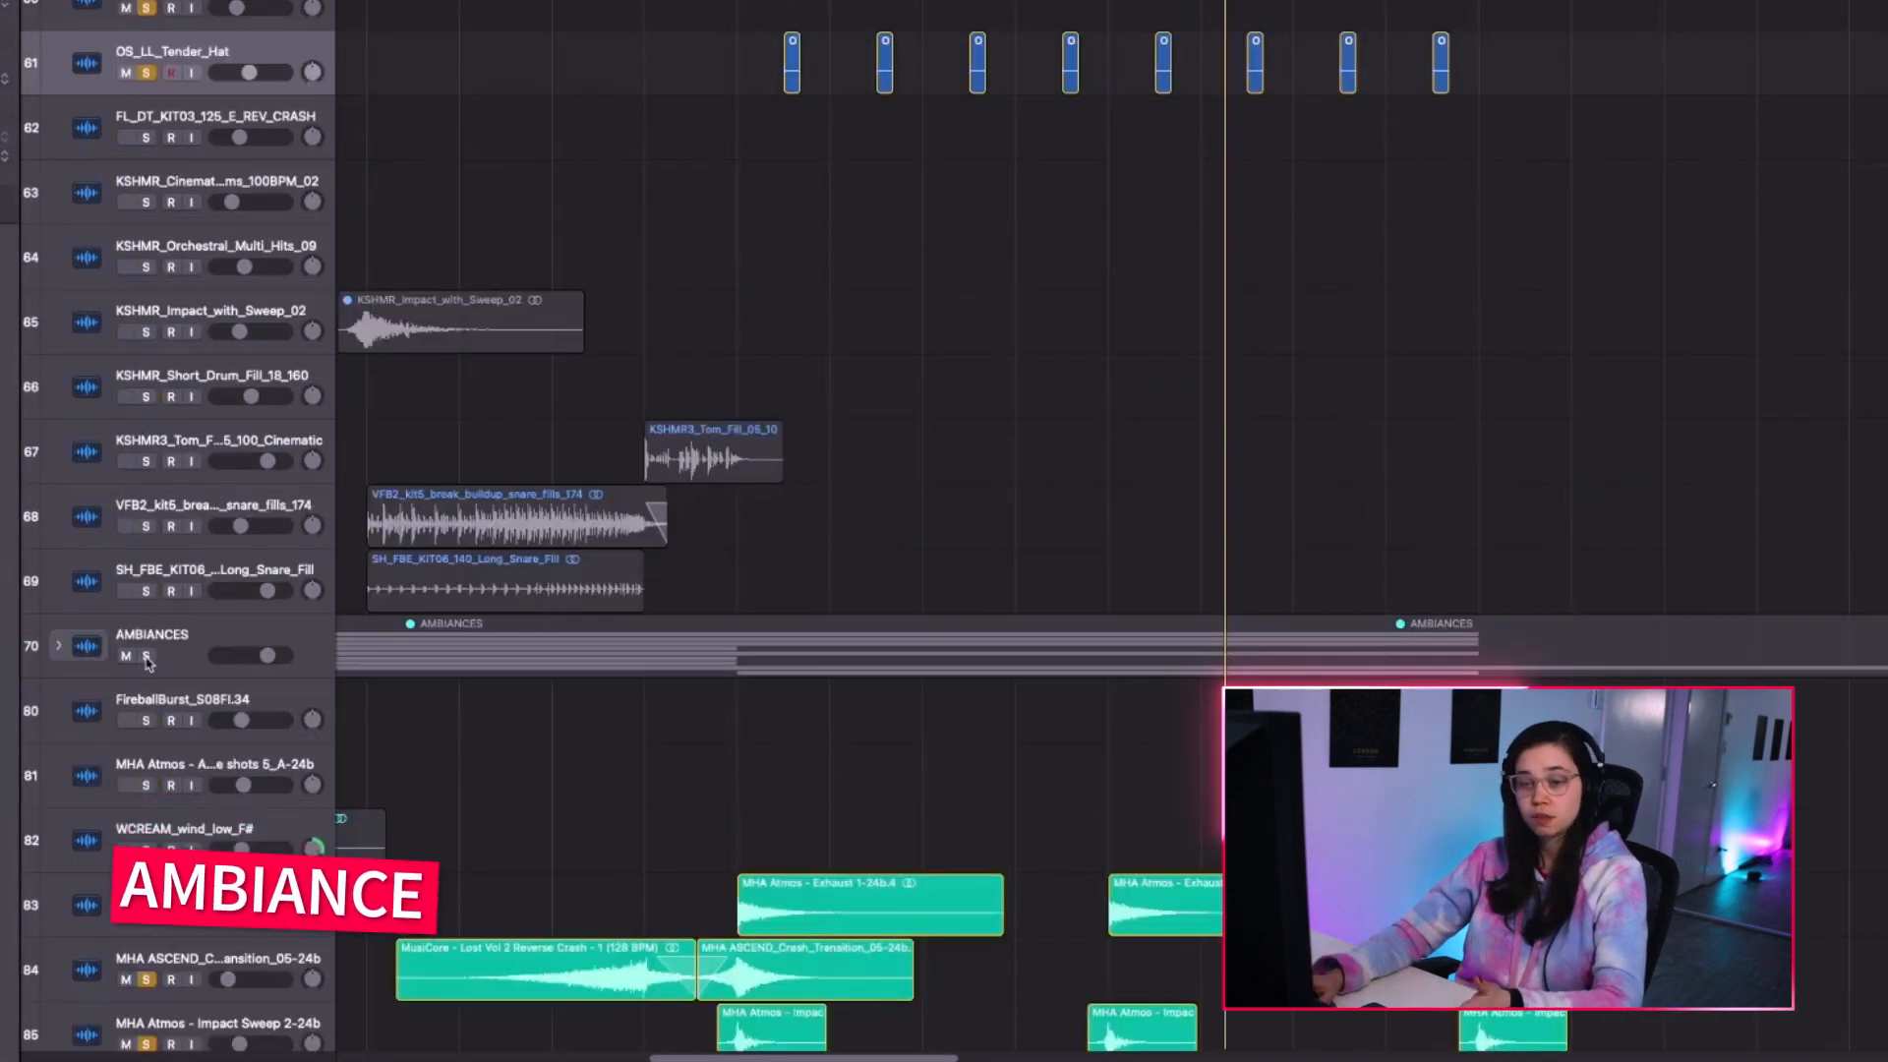
left_click(98, 661)
left_click(59, 646)
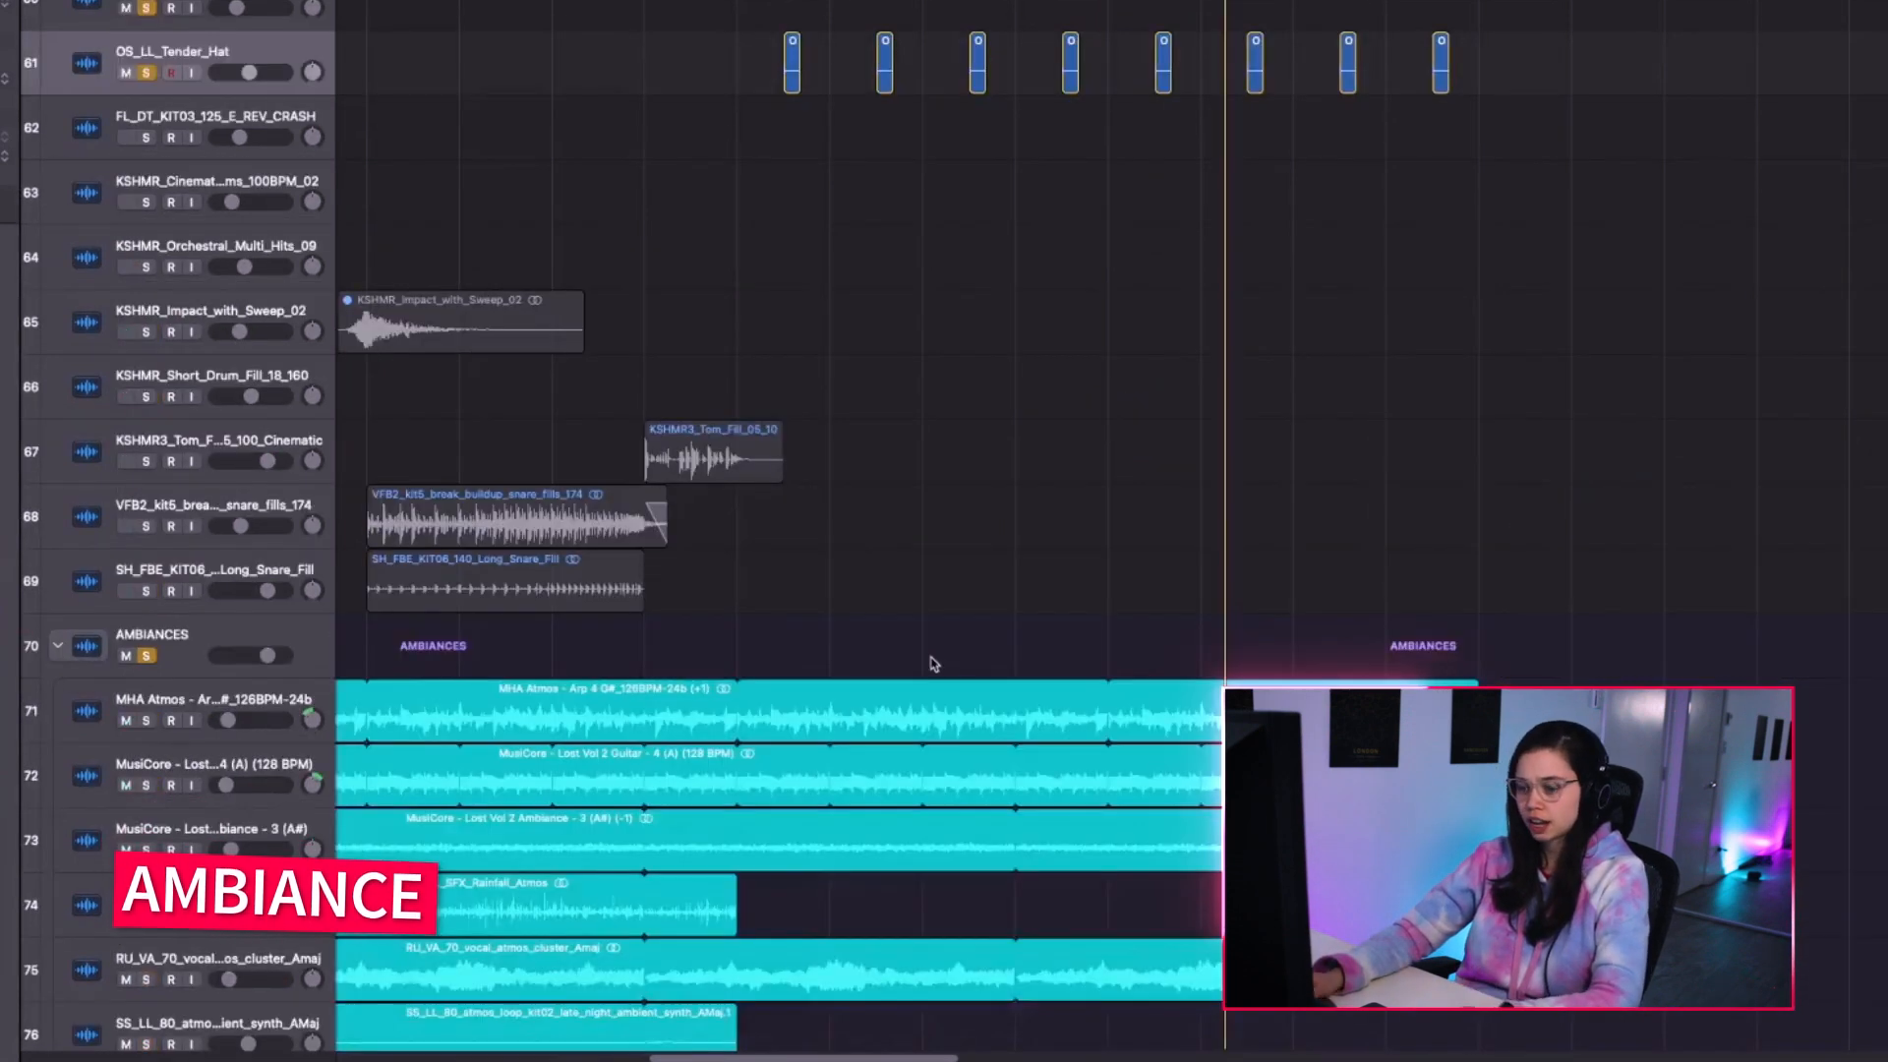
scroll(943, 661, "down", 5)
scroll(865, 590, "down", 8)
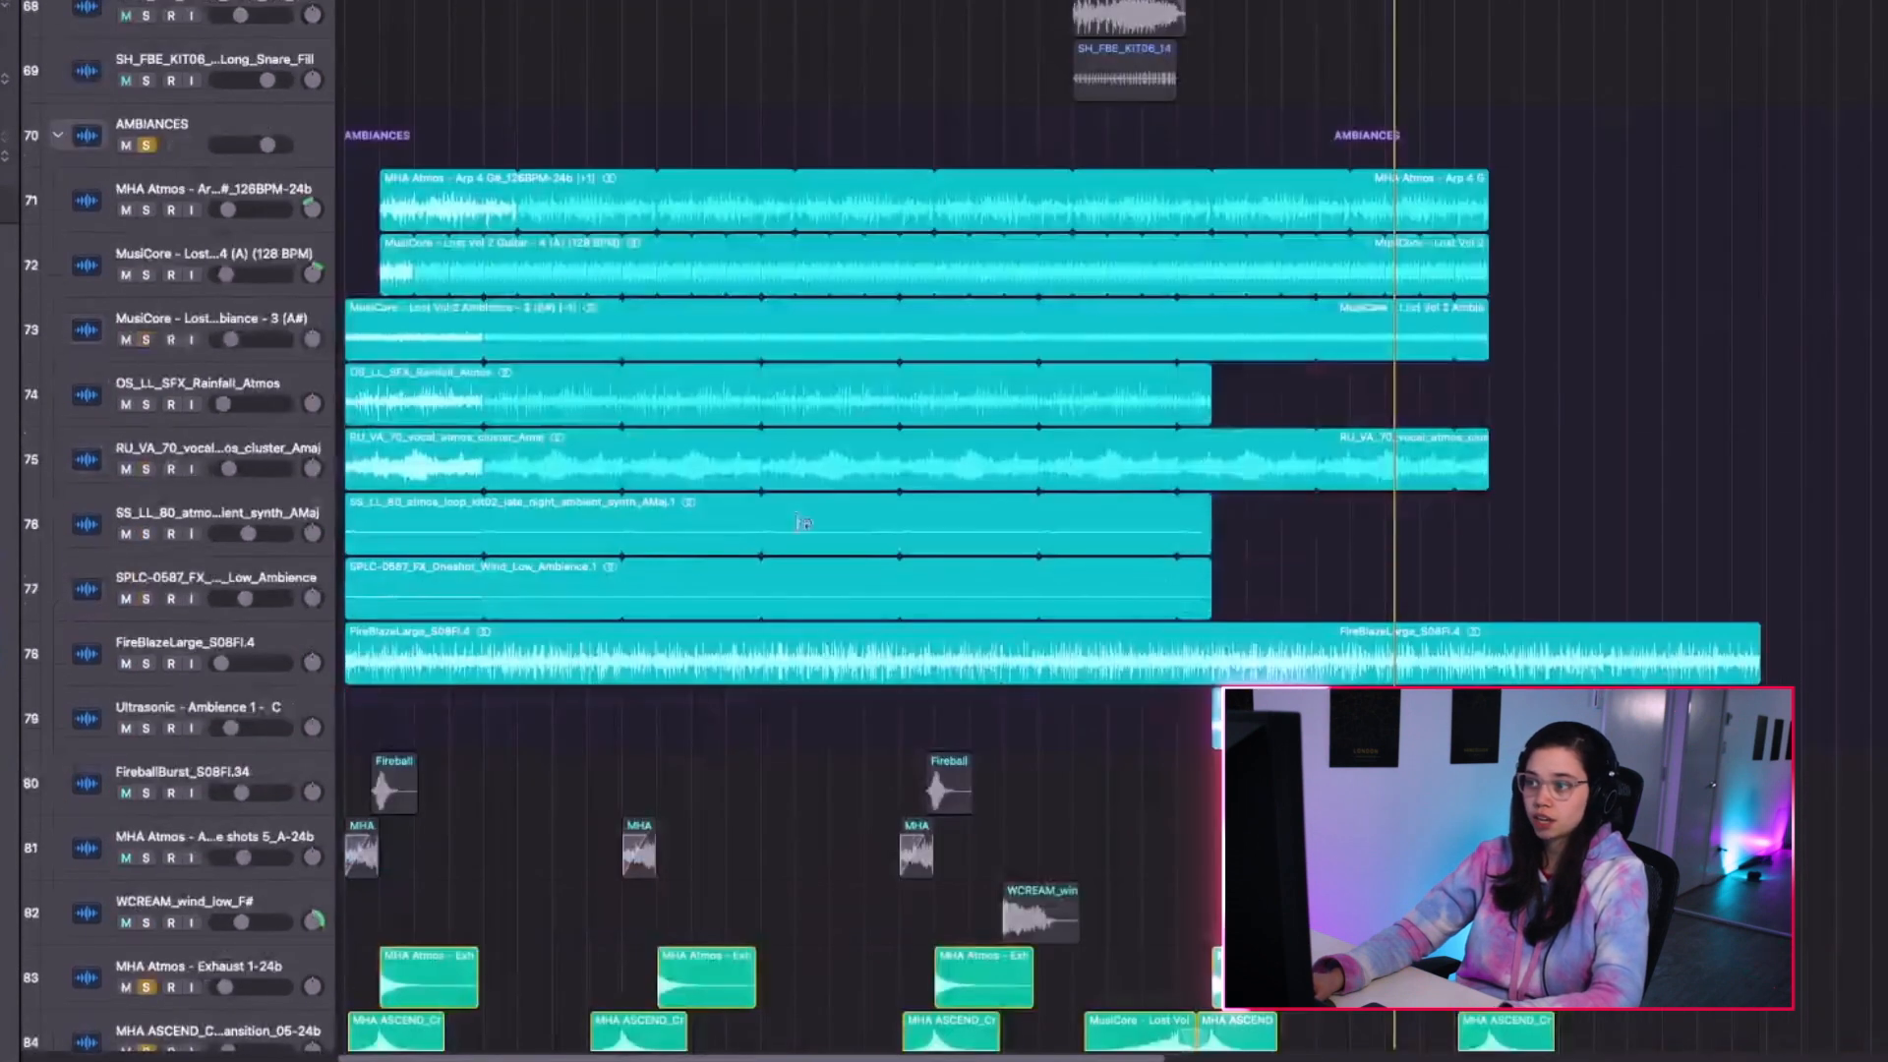
scroll(1211, 688, "up", 5)
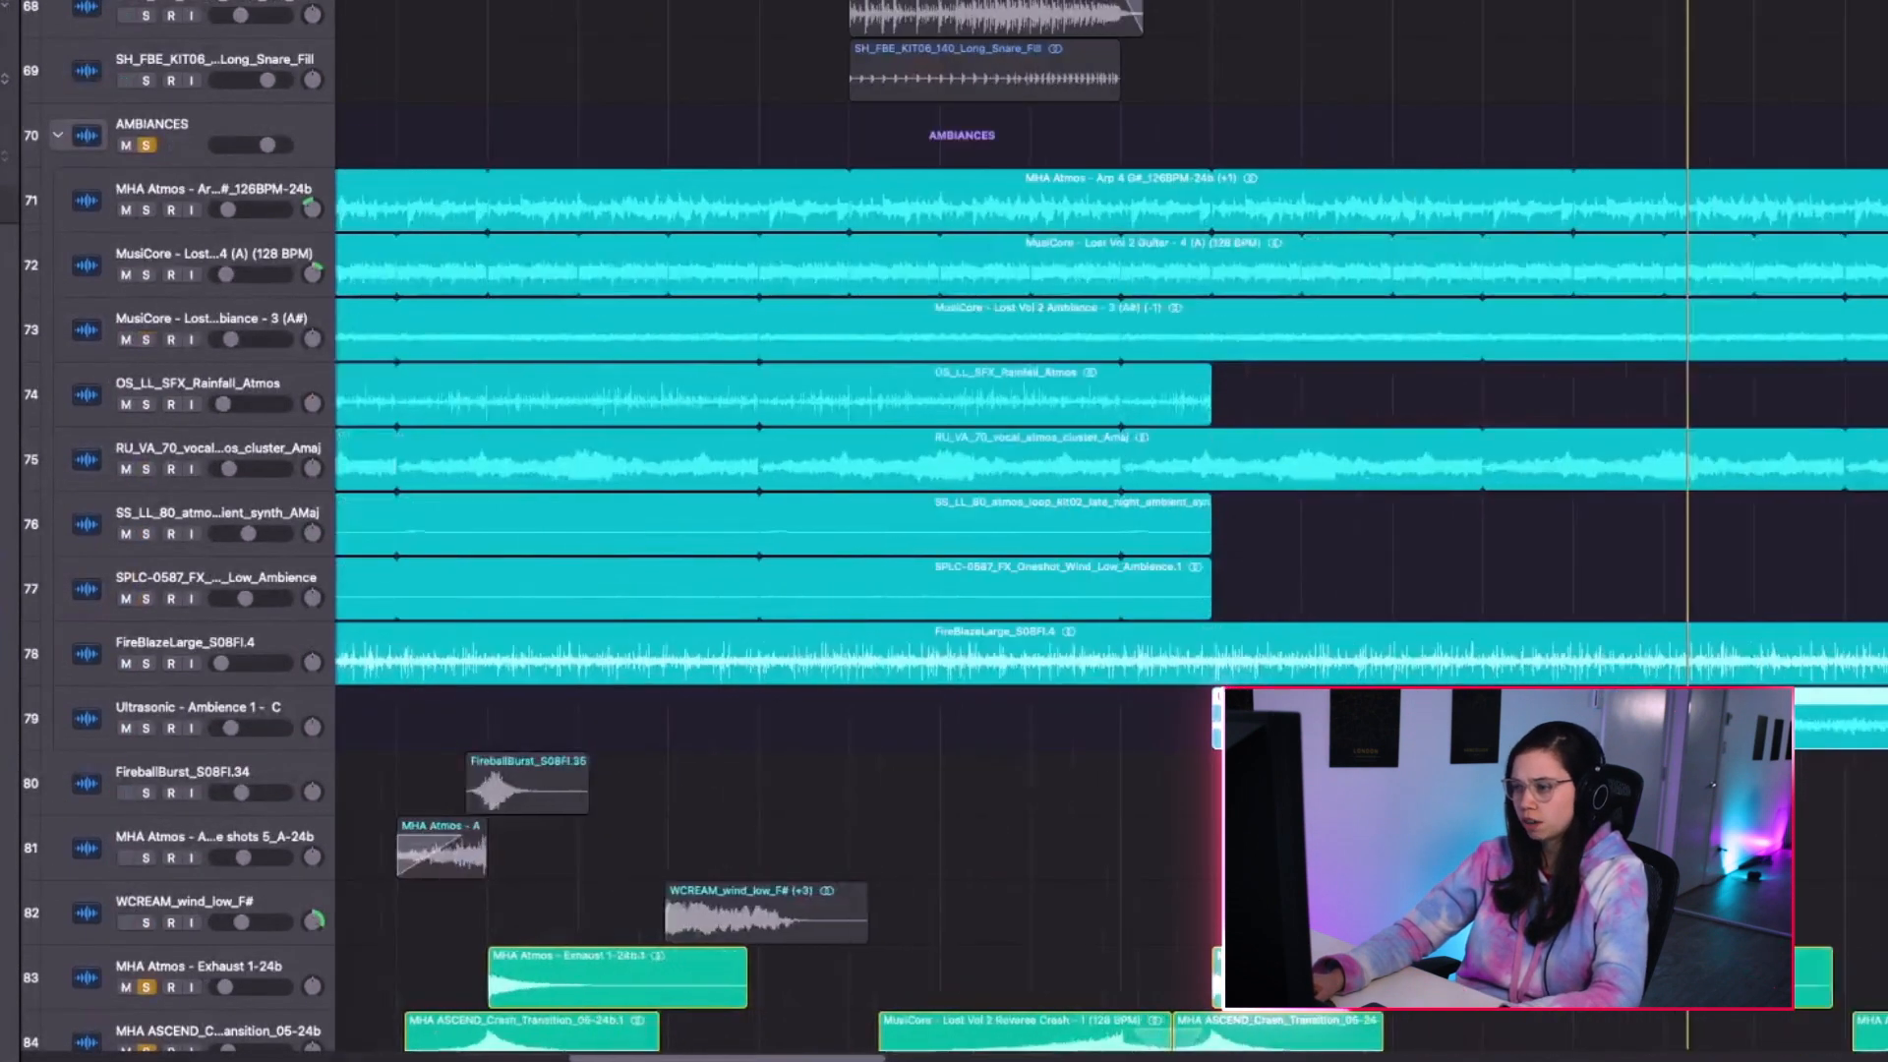
scroll(1058, 552, "right", 5)
scroll(1058, 552, "down", 3)
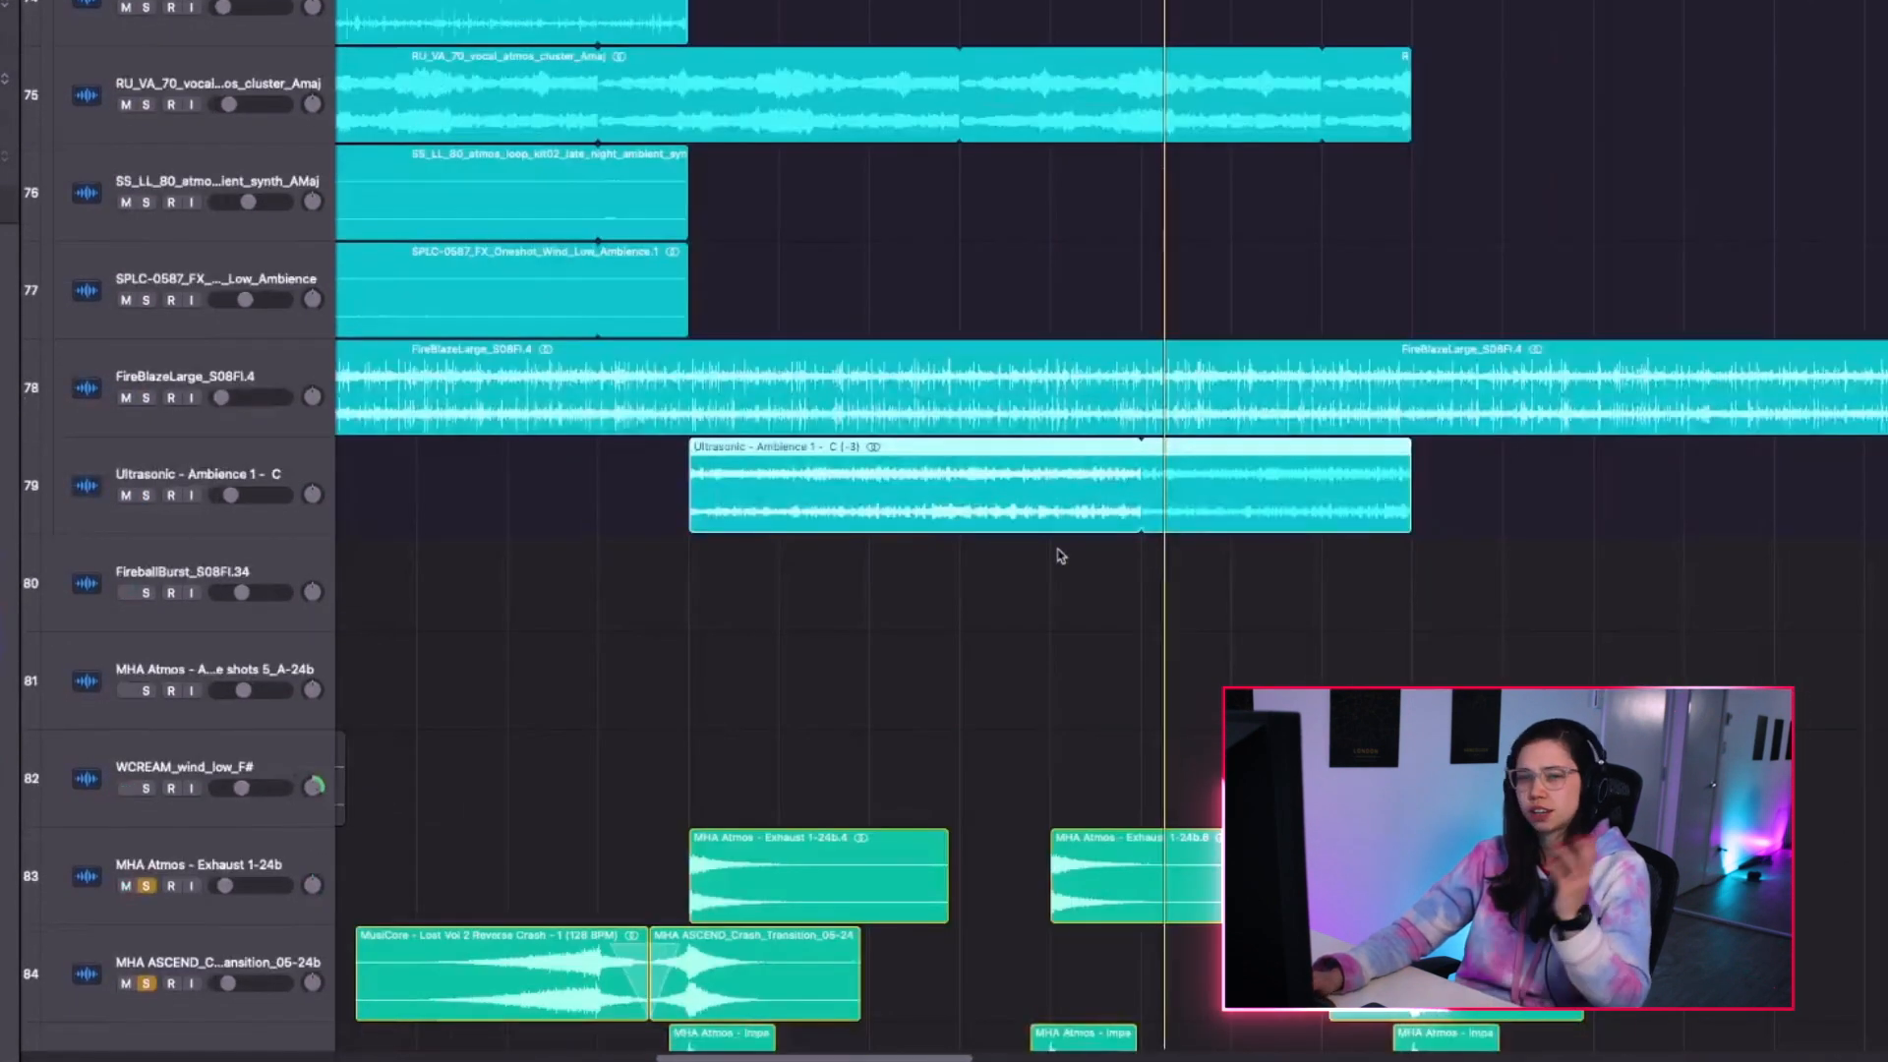
Solo only the Ultrasonic - Ambience 1 - C track, play it in the drop, and release the solo.
left_click(145, 496)
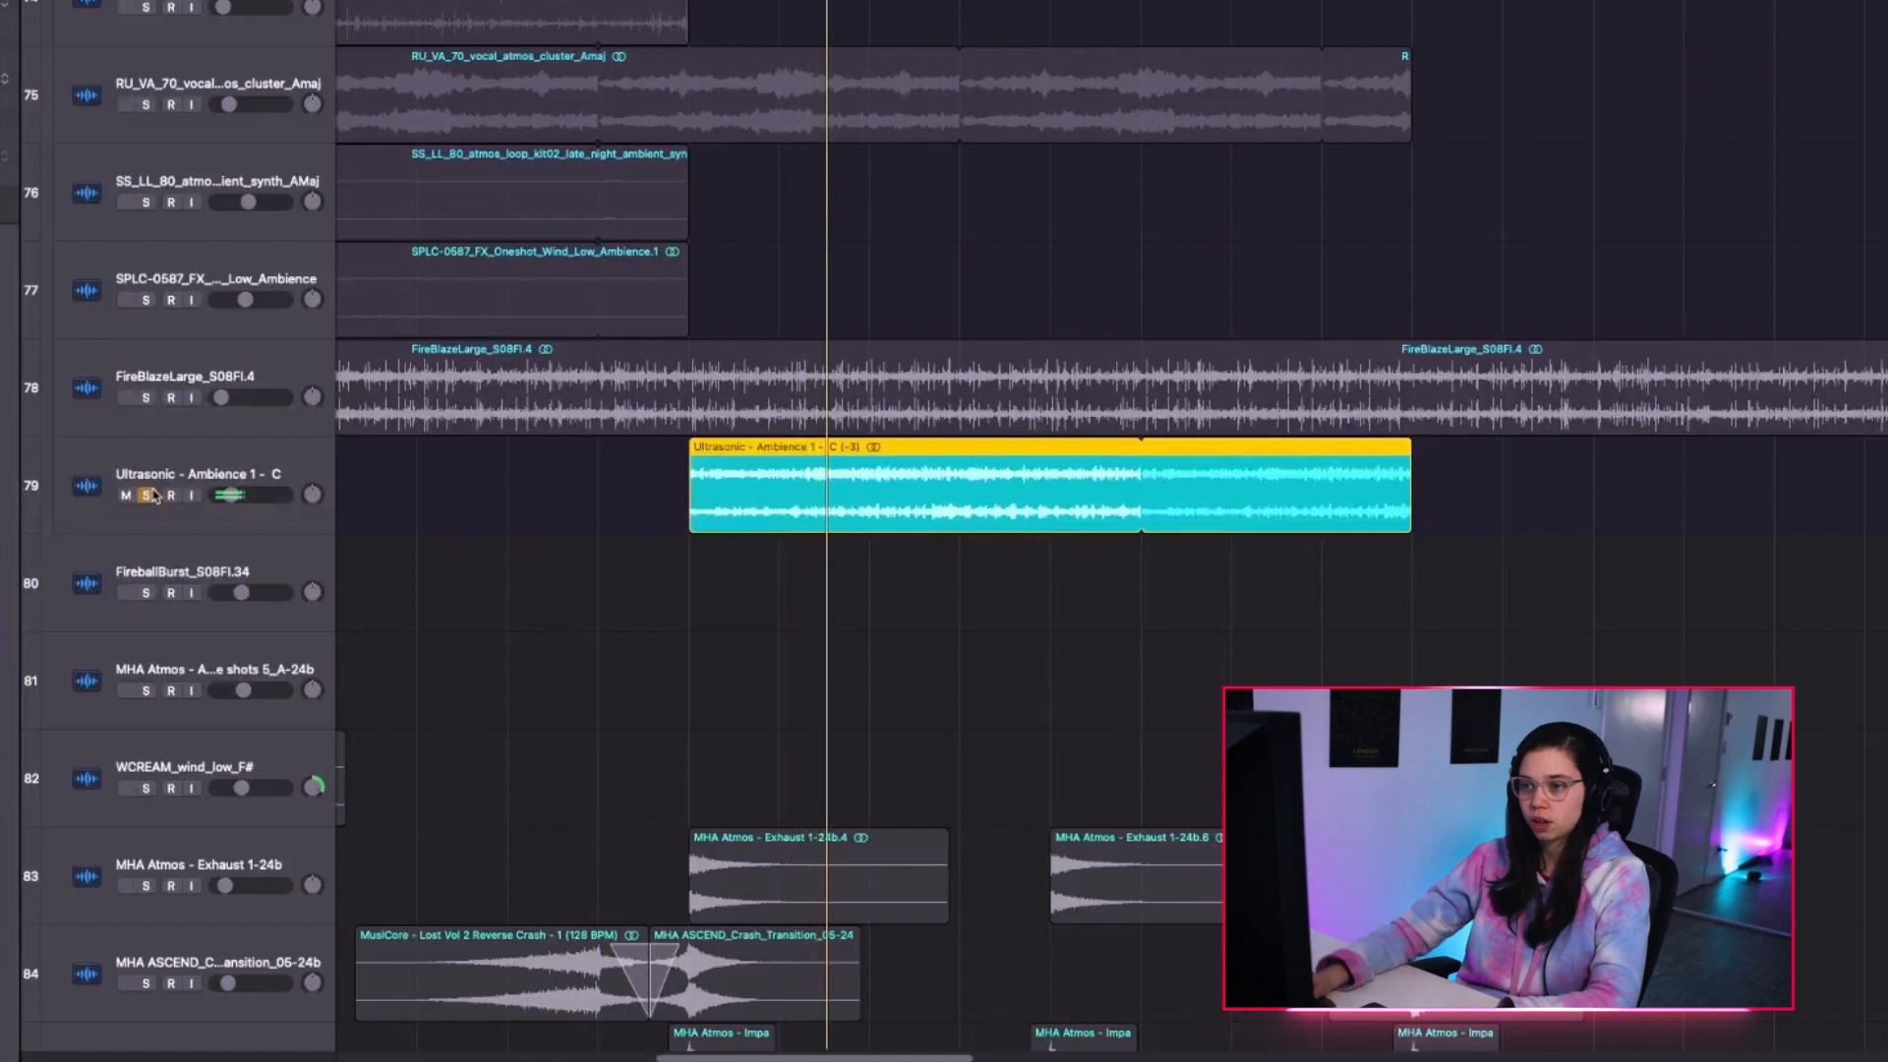
left_click_drag(230, 496, 228, 495)
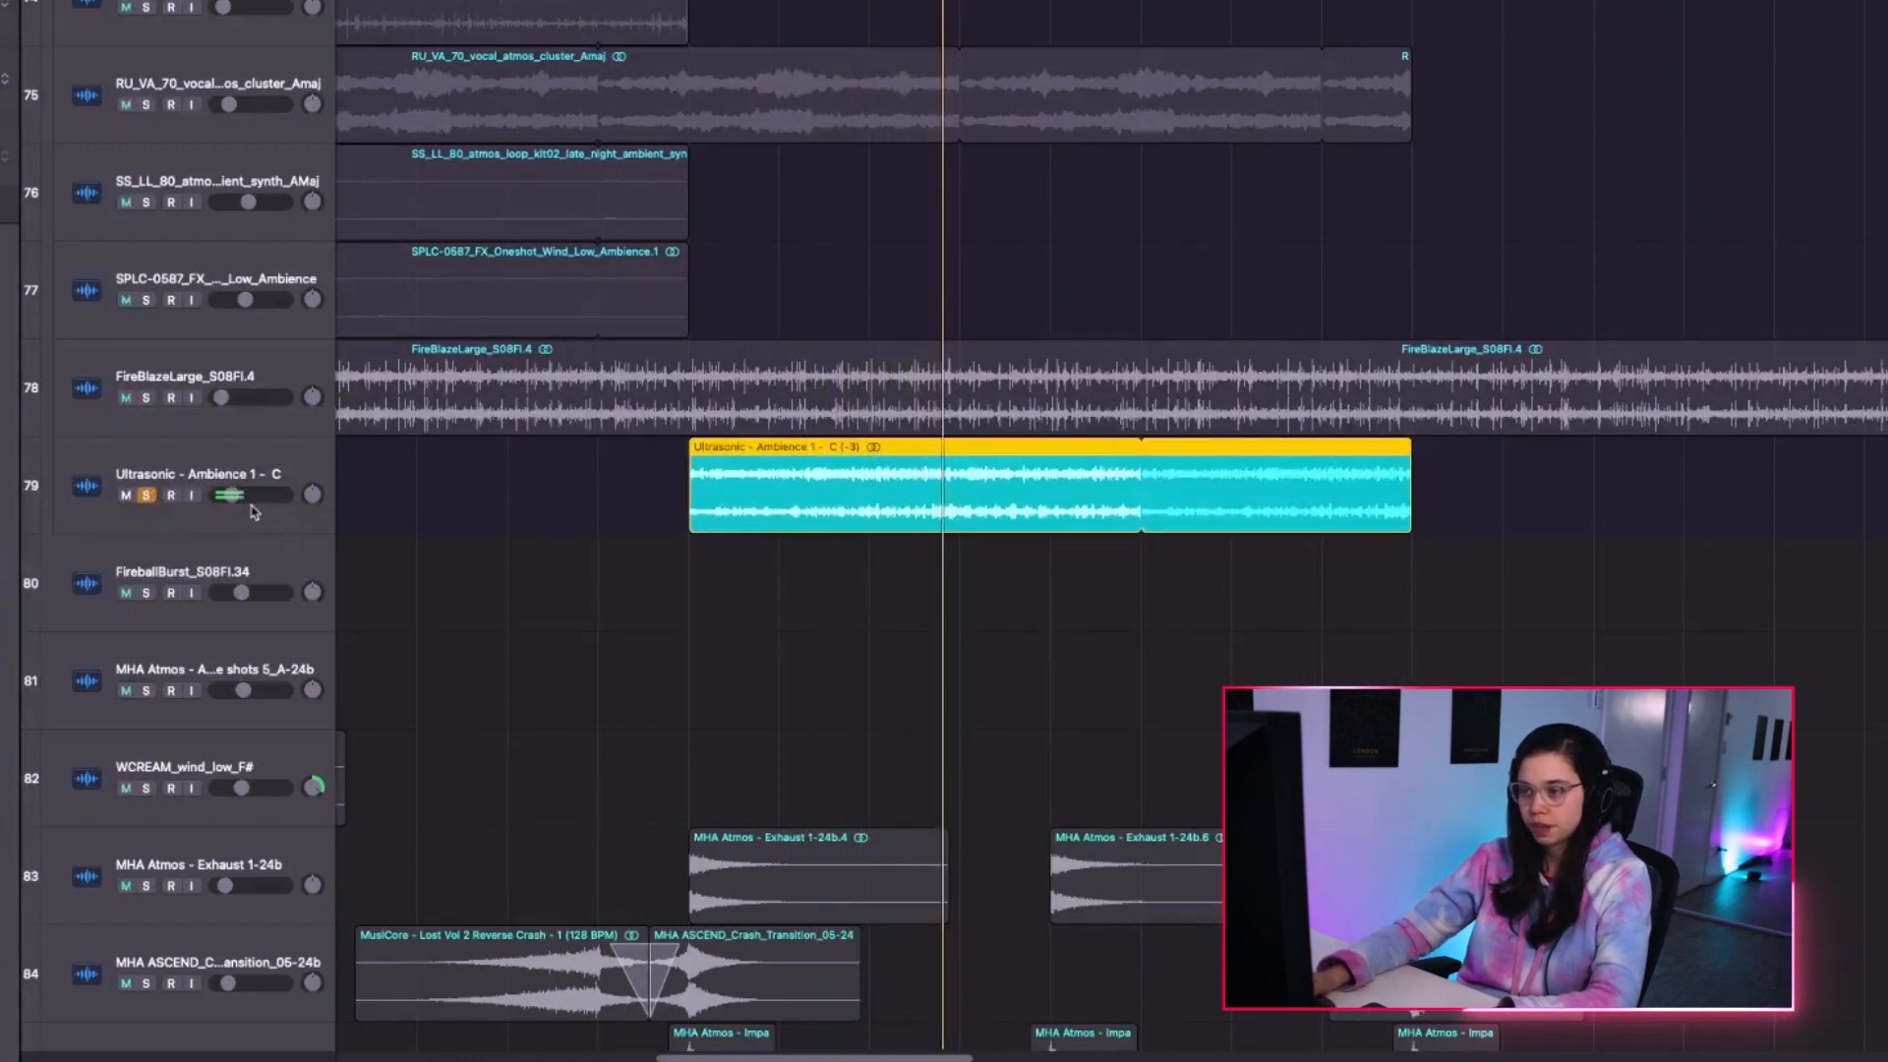
left_click(146, 495)
left_click(814, 647)
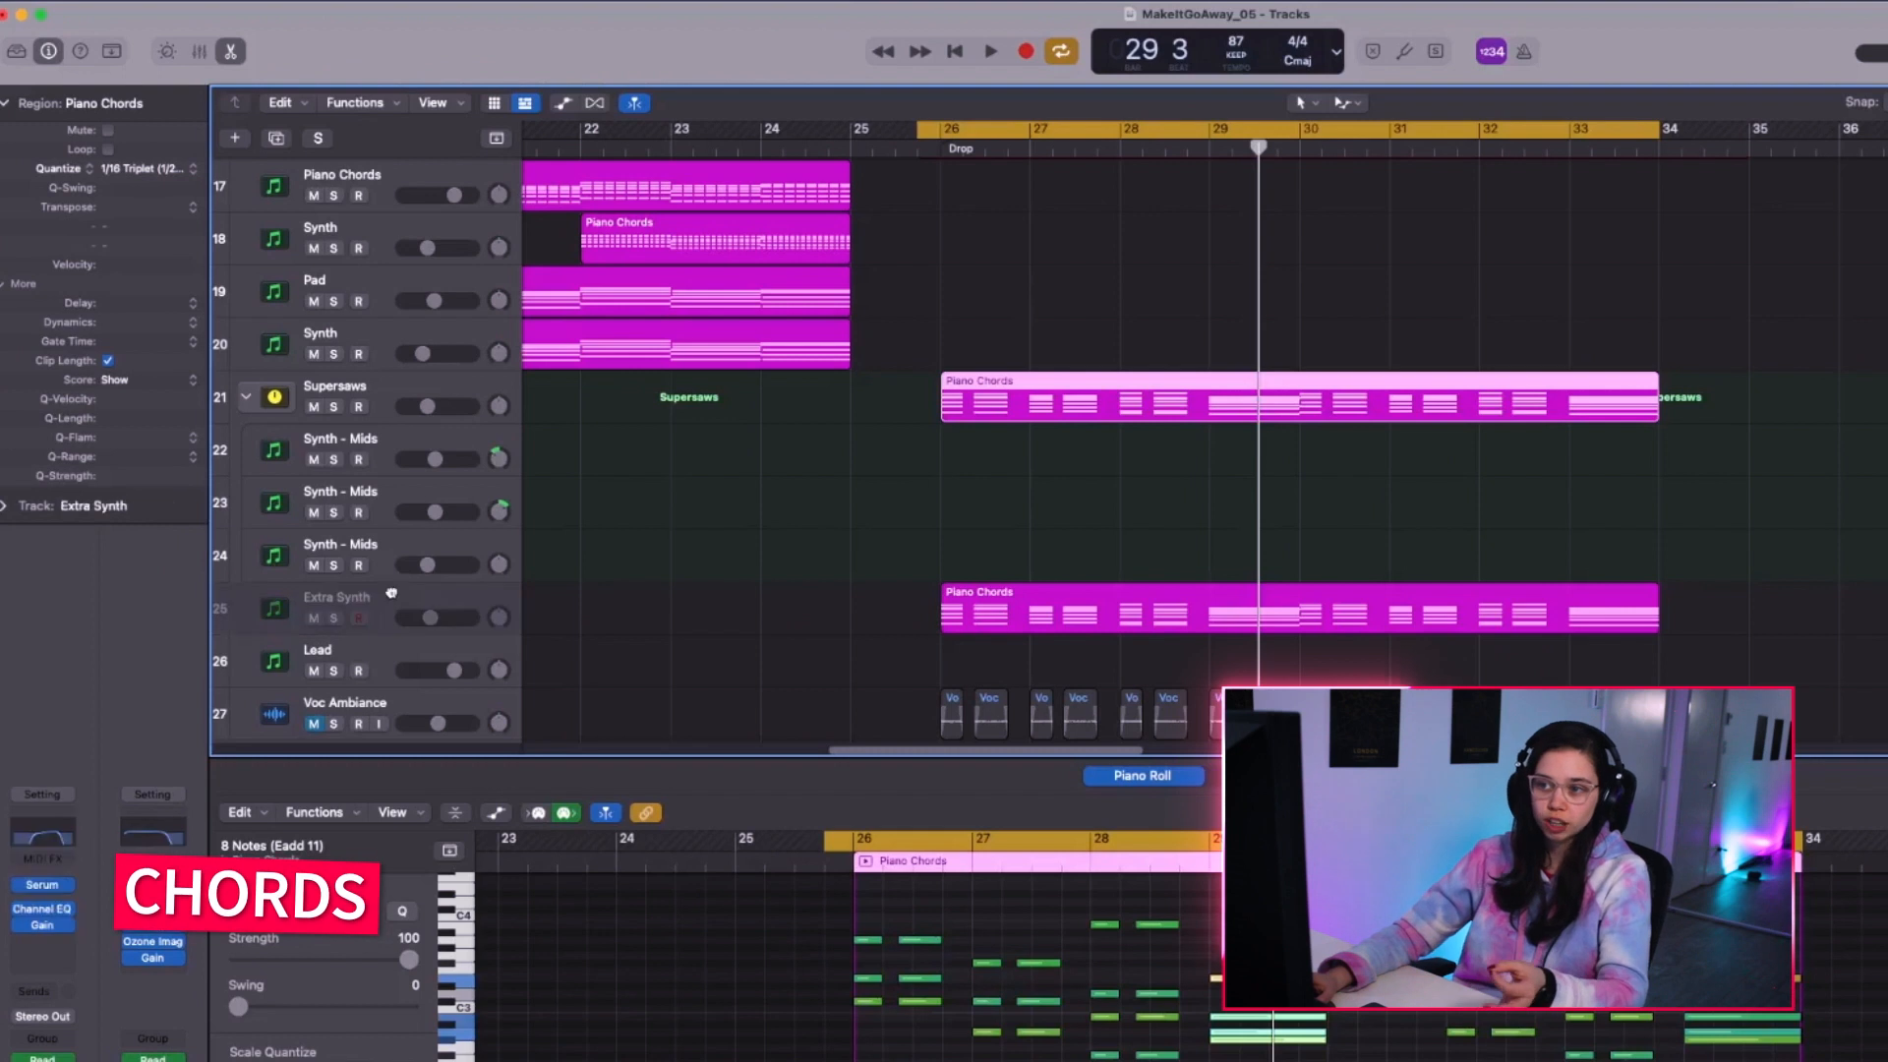
Select the Extra Synth track and compare the notes of the build-up Pad region with the Supersaws' drop region in the Piano Roll.
left_click(388, 598)
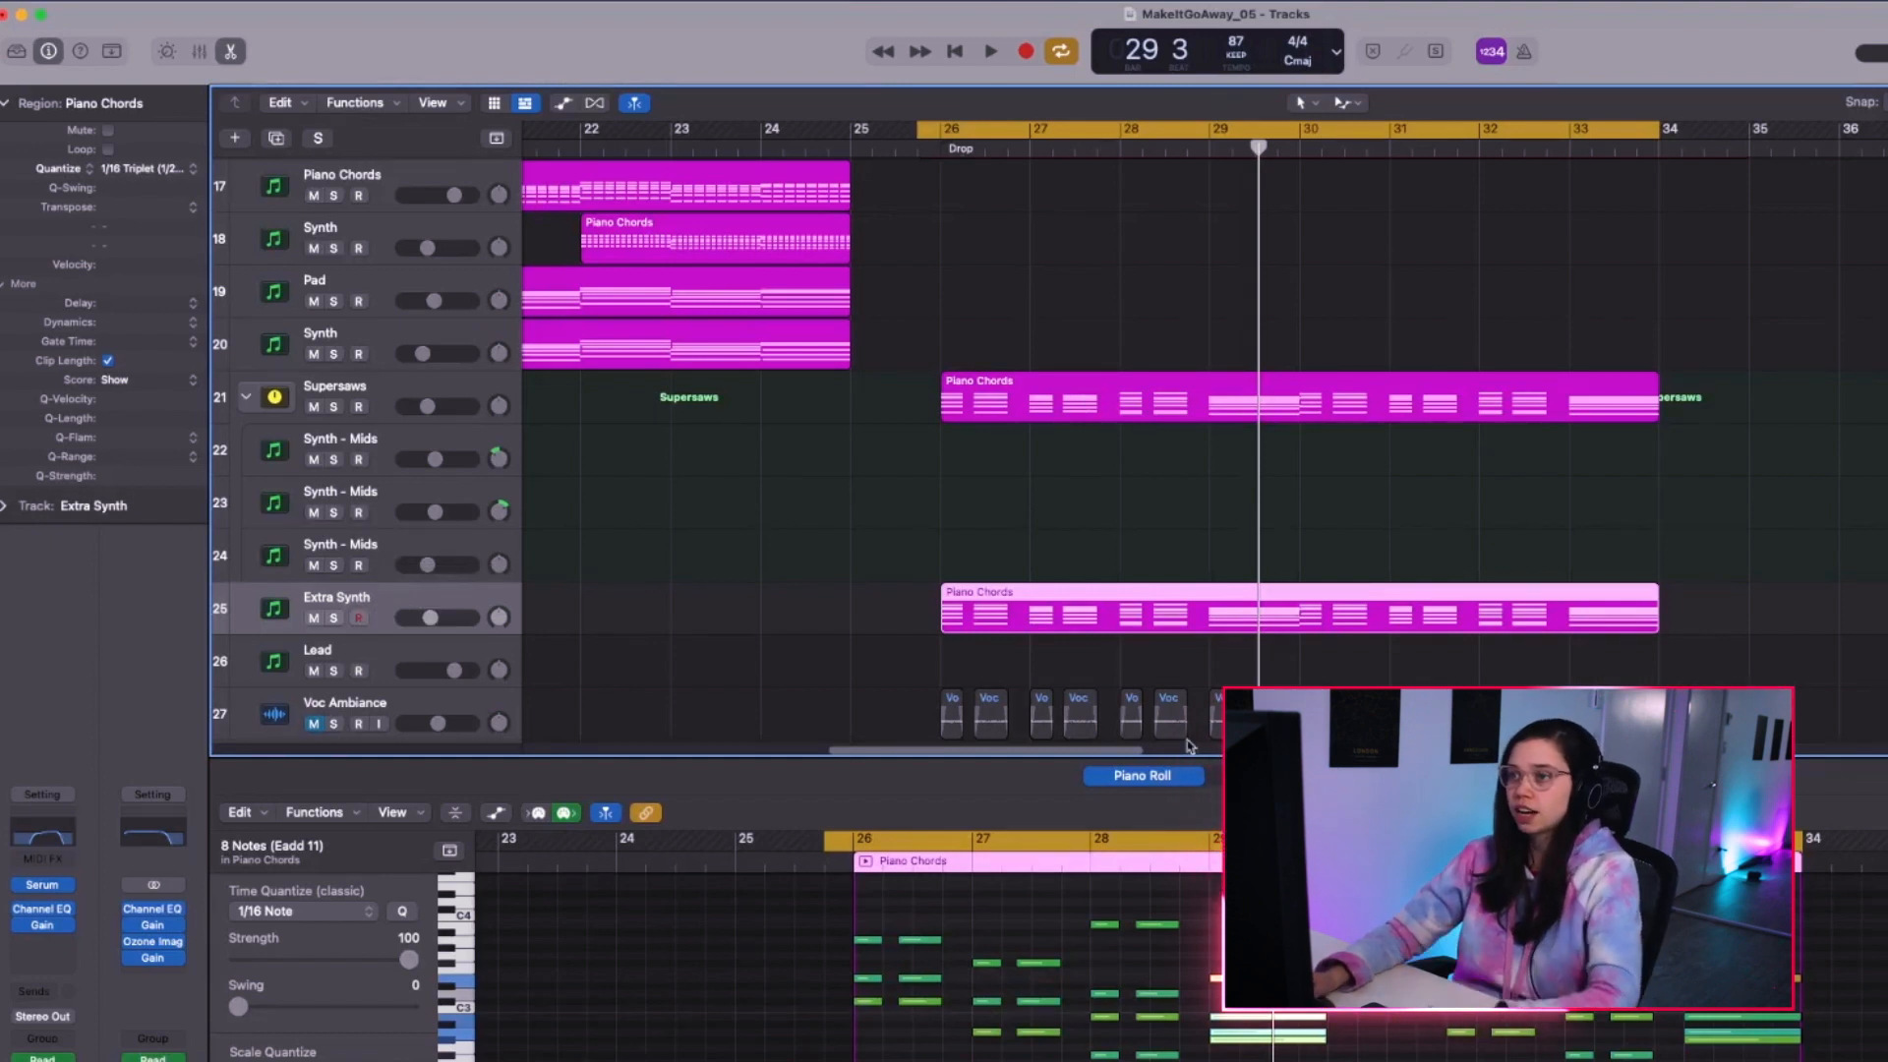
left_click(1187, 681, "ctrl+alt")
scroll(1032, 492, "up", 1)
scroll(936, 375, "left", 2)
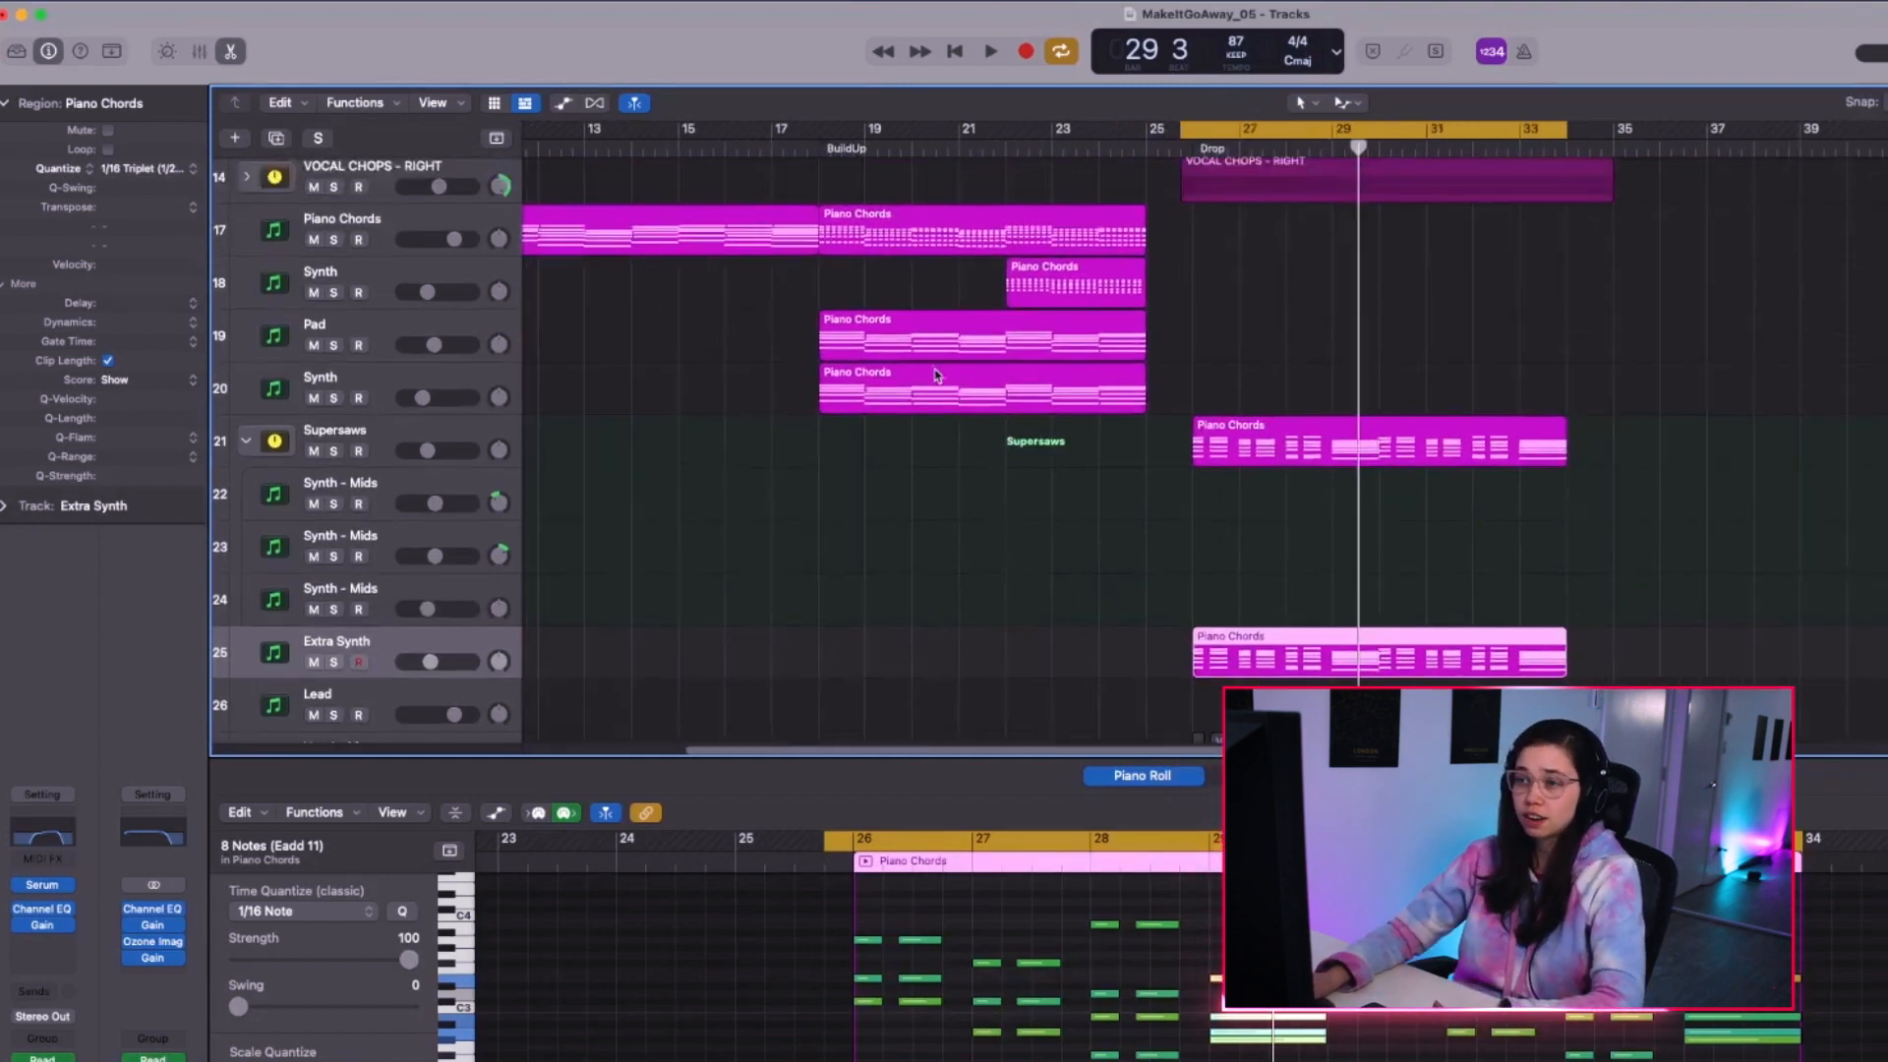
left_click(912, 346)
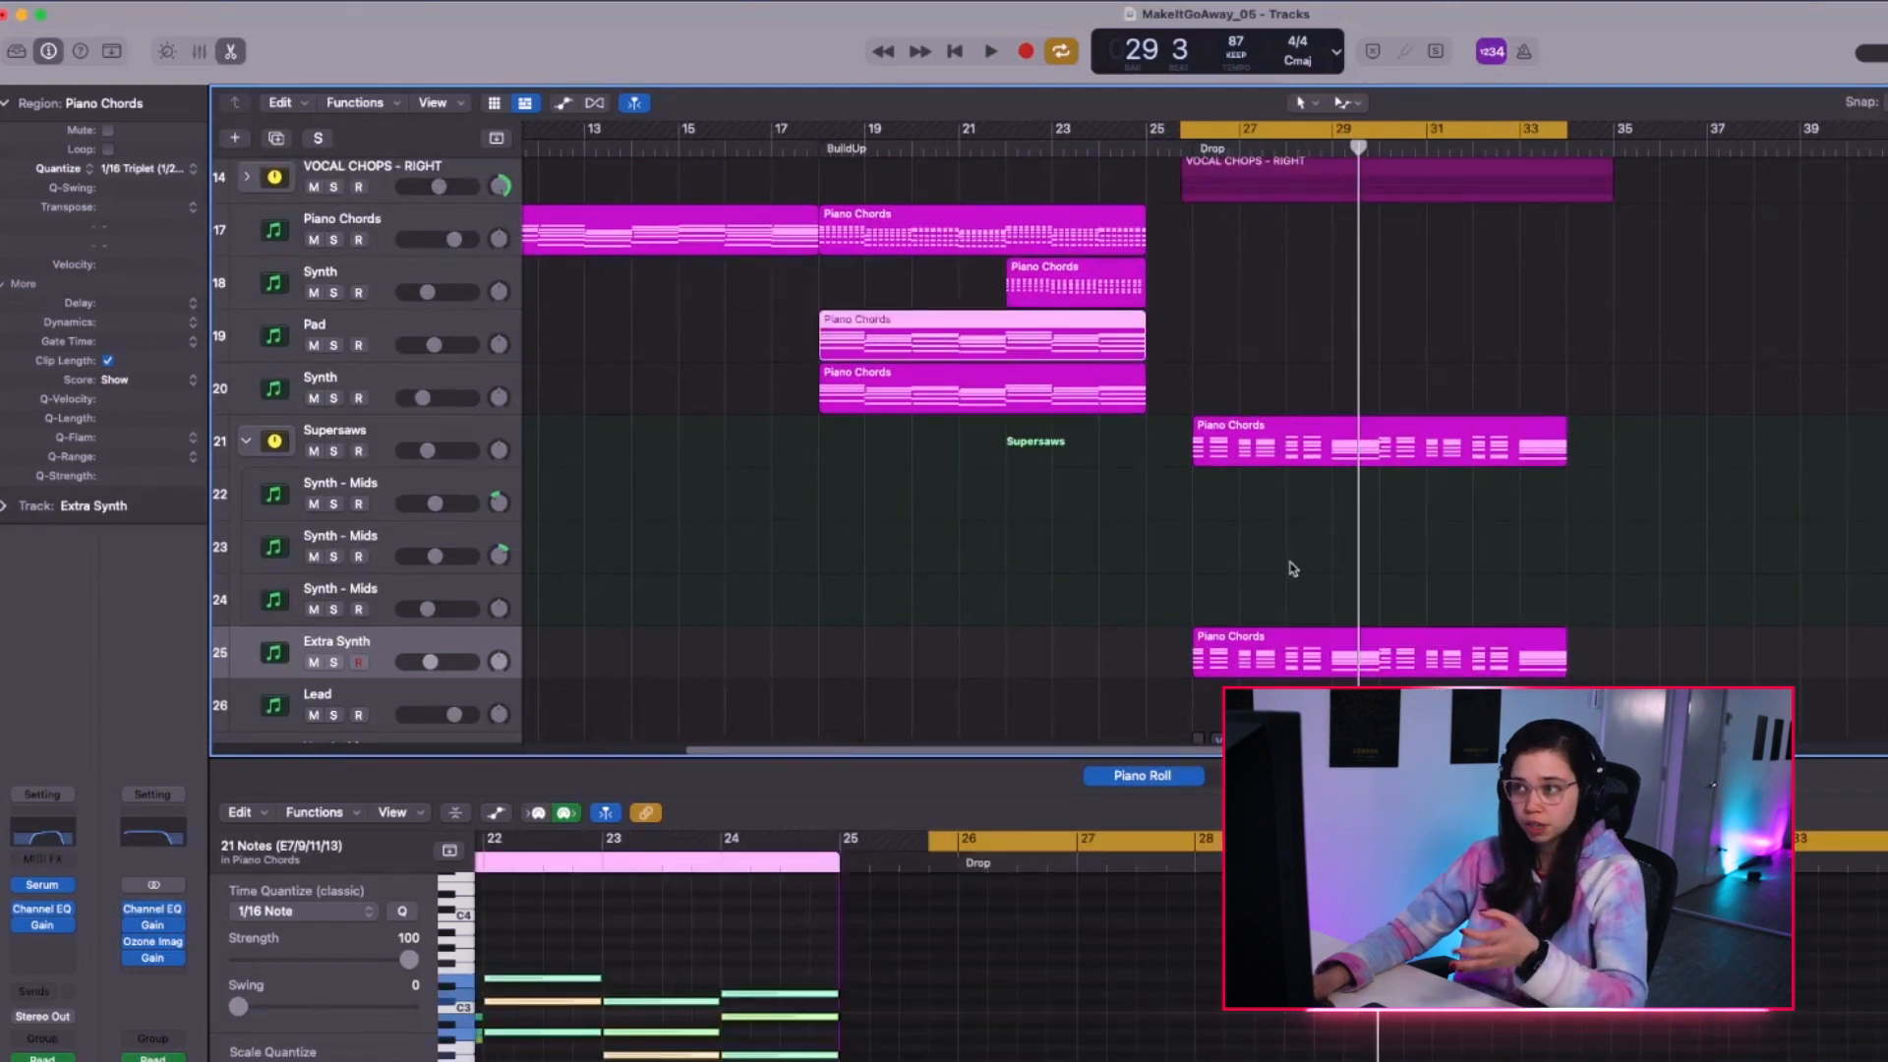
left_click(1288, 462)
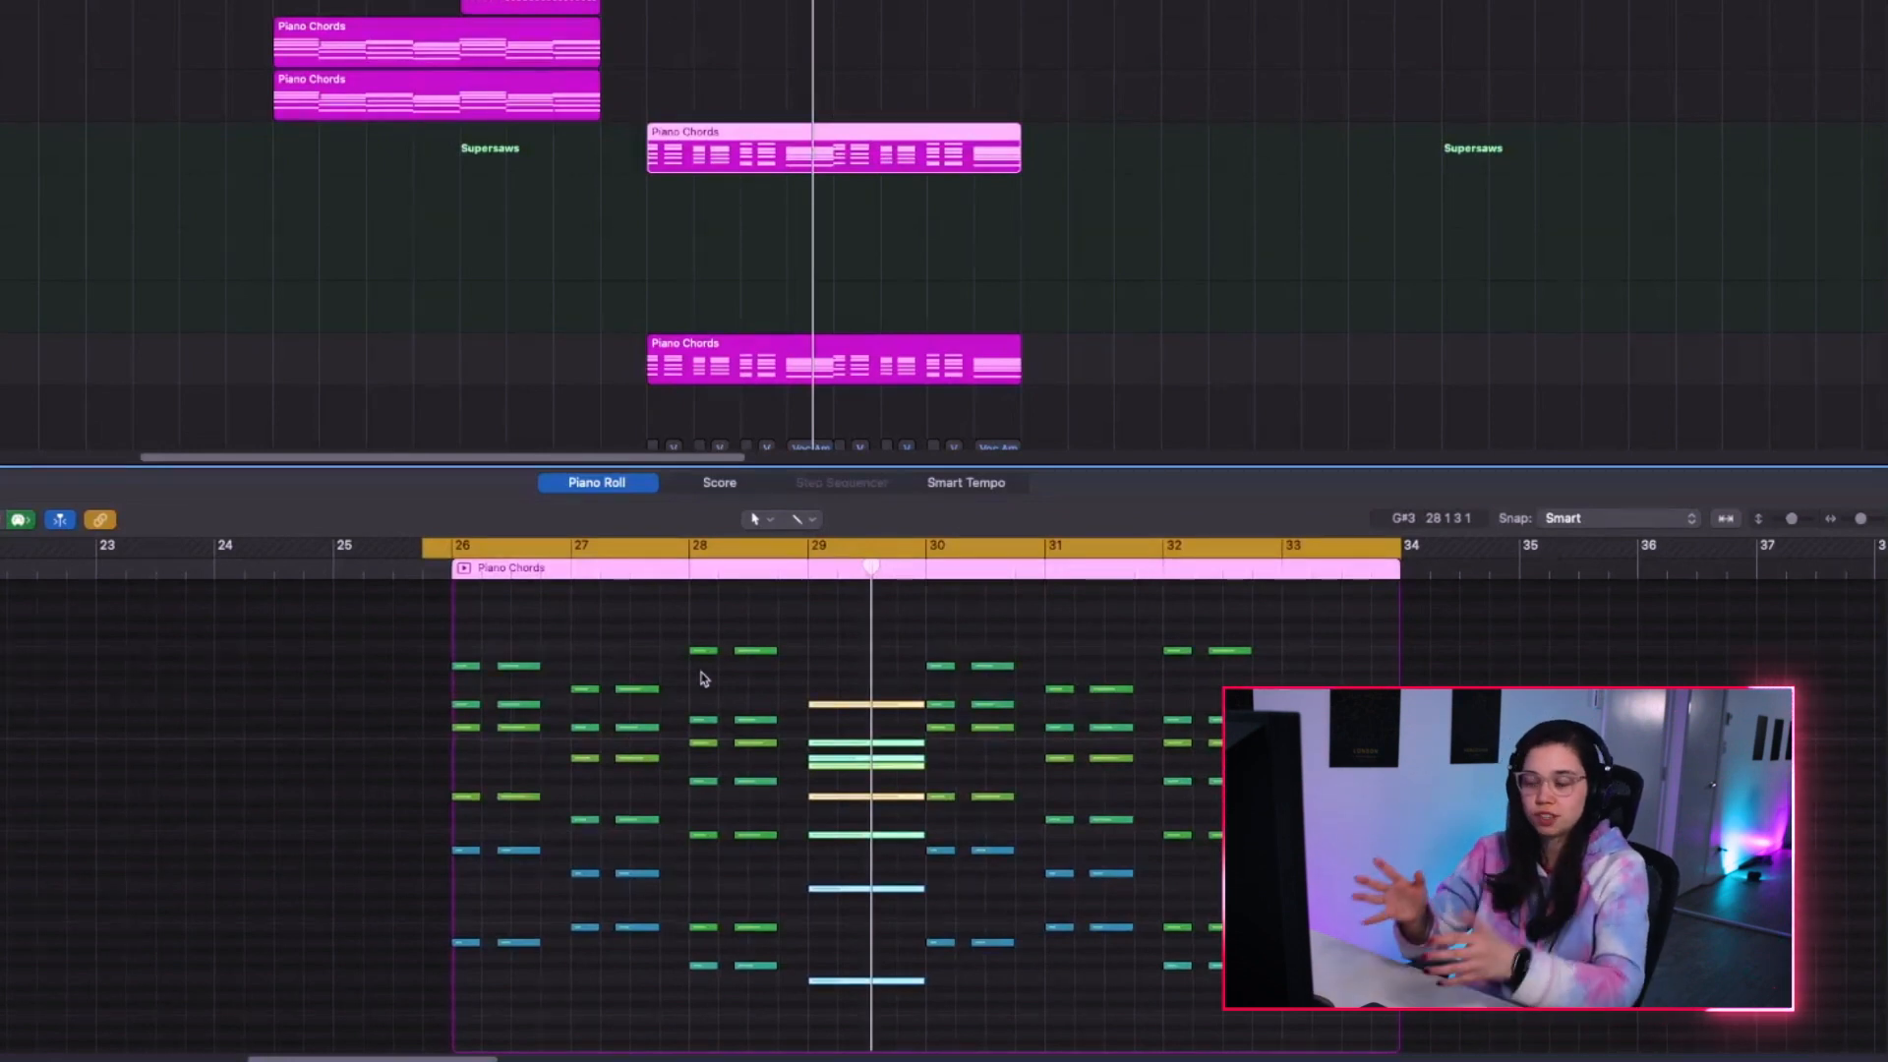
Solo the Supersaws track stack and play its Piano Chords region in the drop.
scroll(973, 227, "down", 5)
scroll(973, 227, "left", 5)
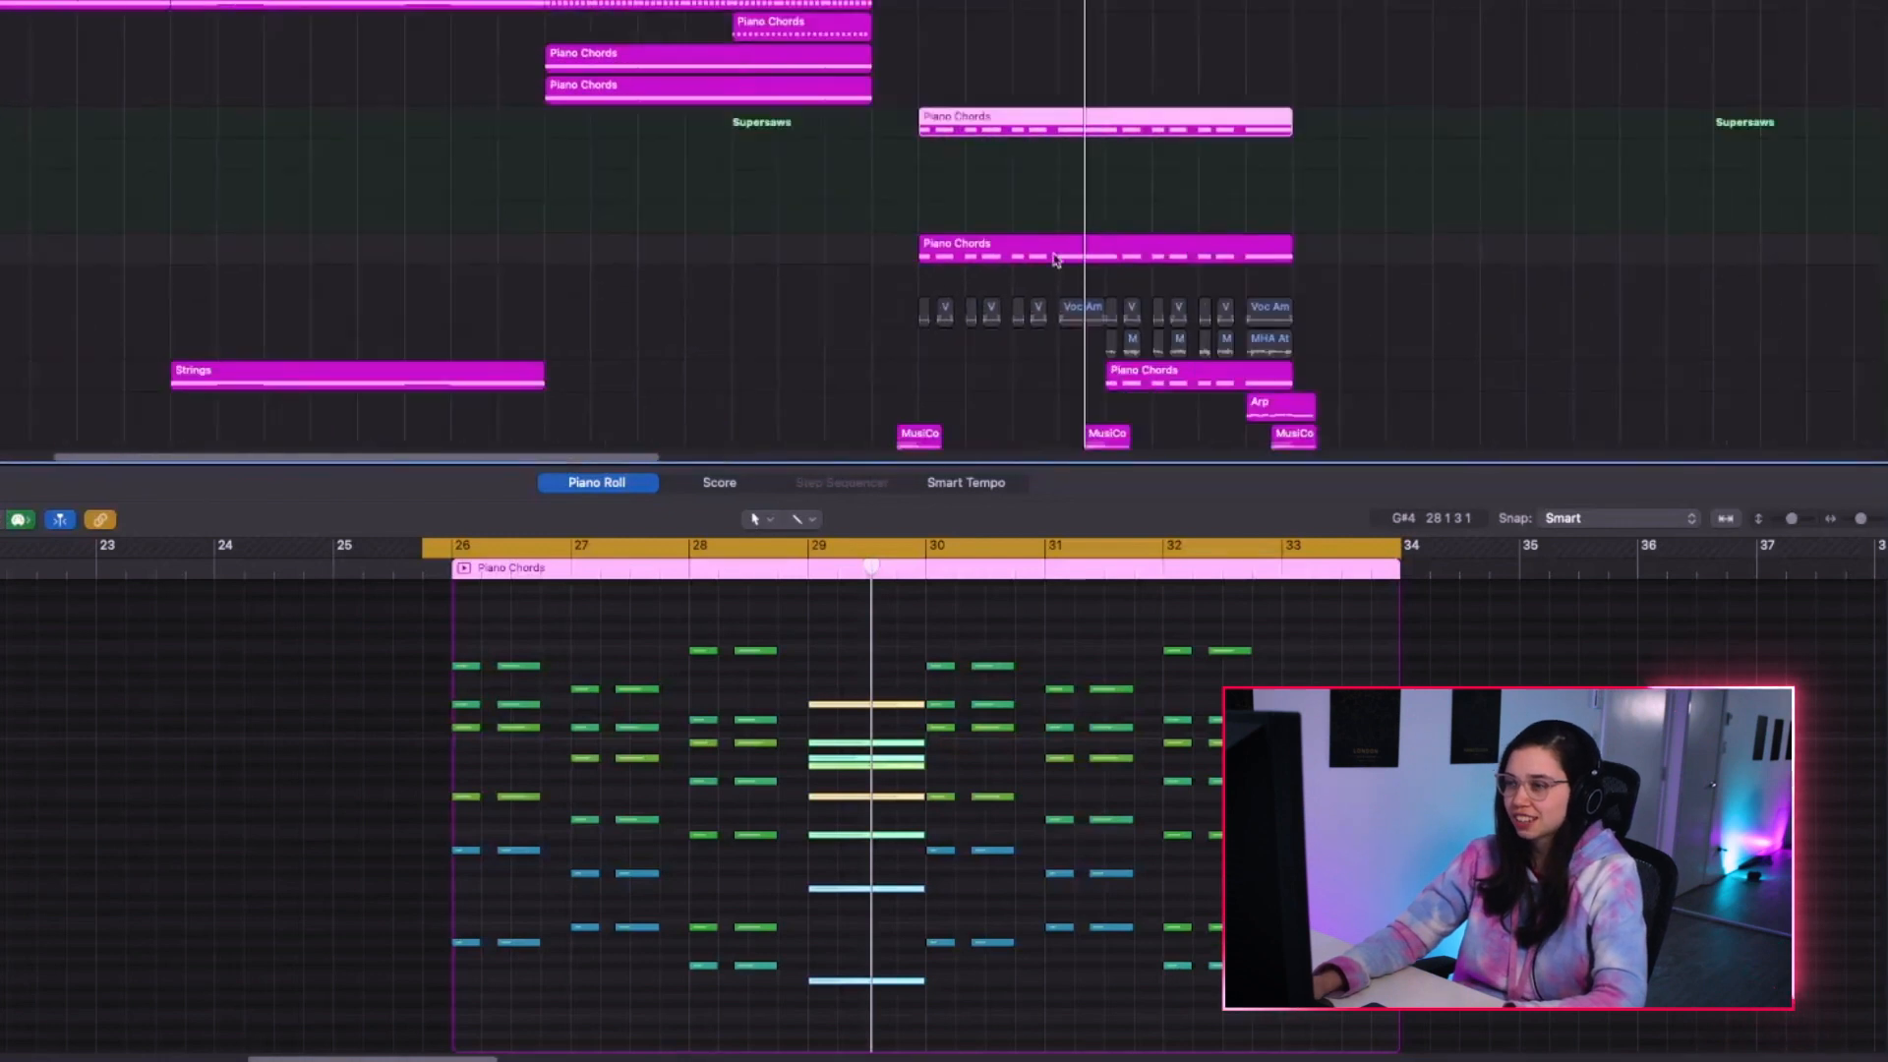
key("super+Left")
key("super+Left")
key("super+Left")
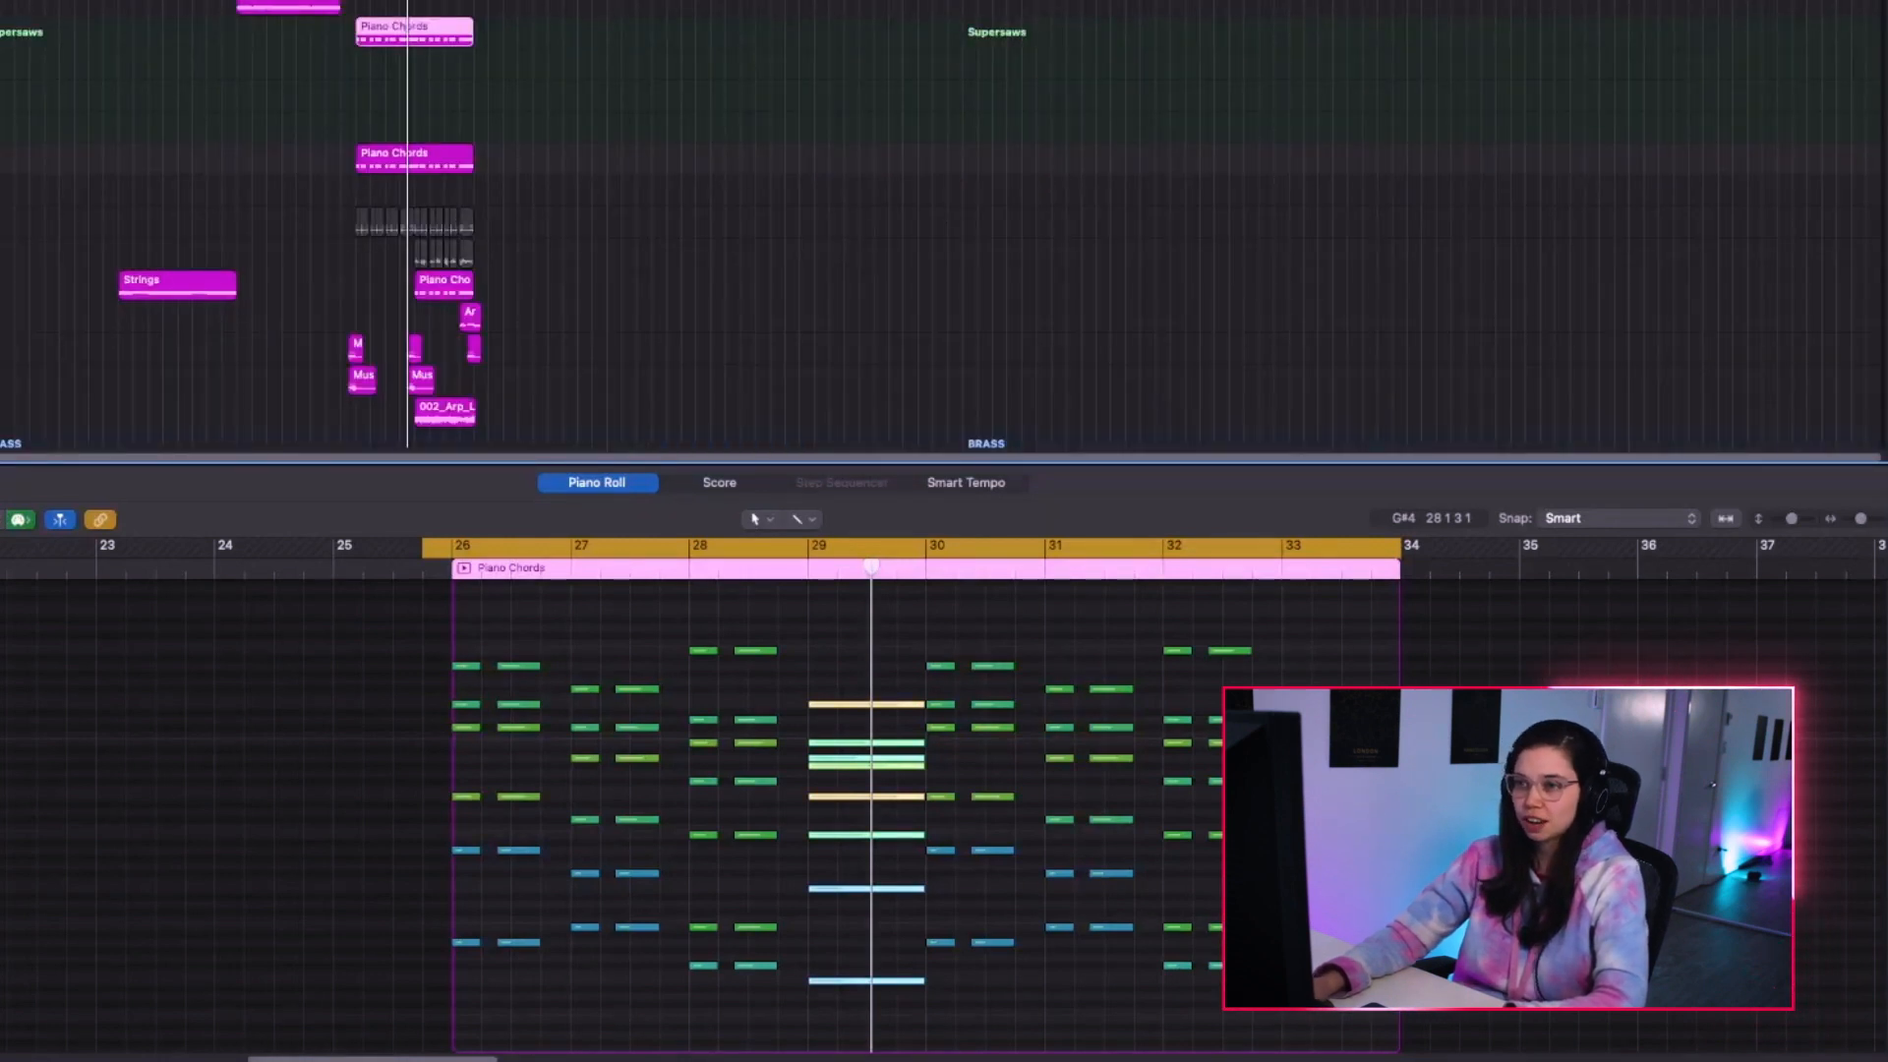
left_click(413, 29)
left_click(408, 68, "ctrl+alt")
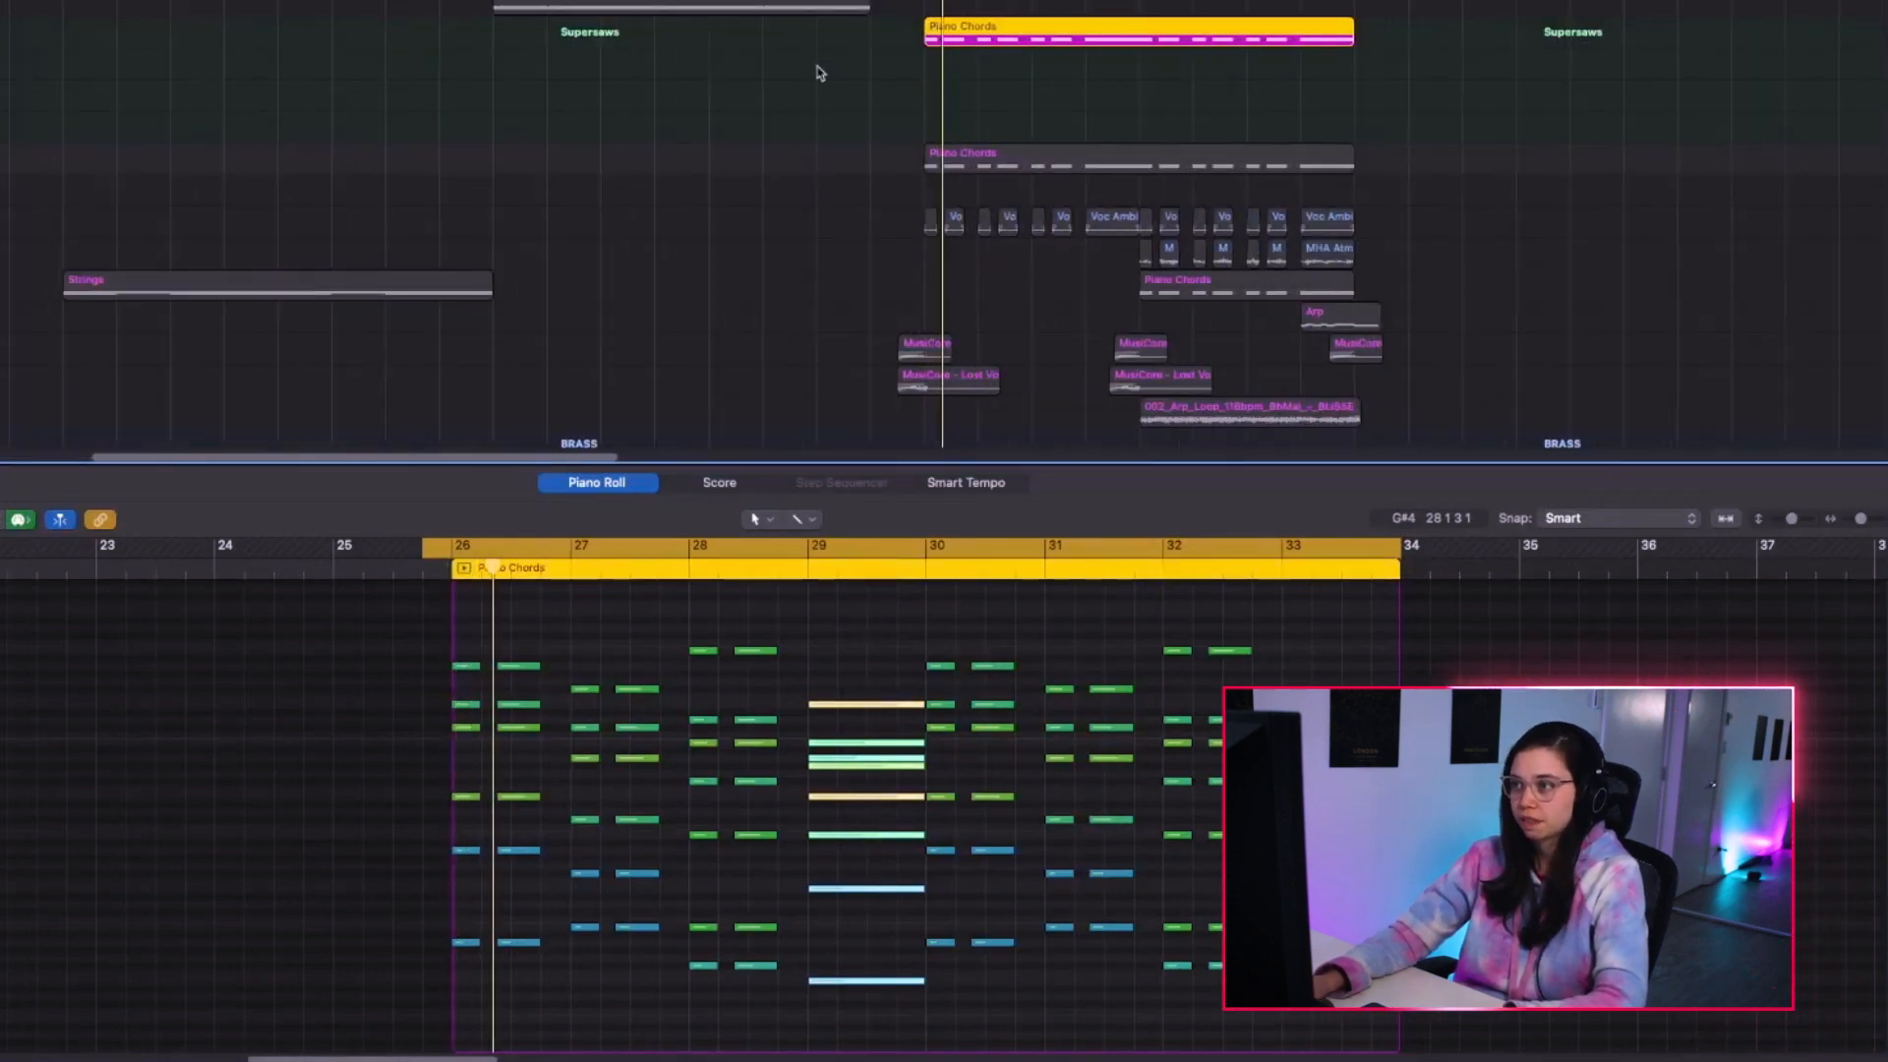
scroll(816, 73, "right", 5)
scroll(816, 73, "up", 2)
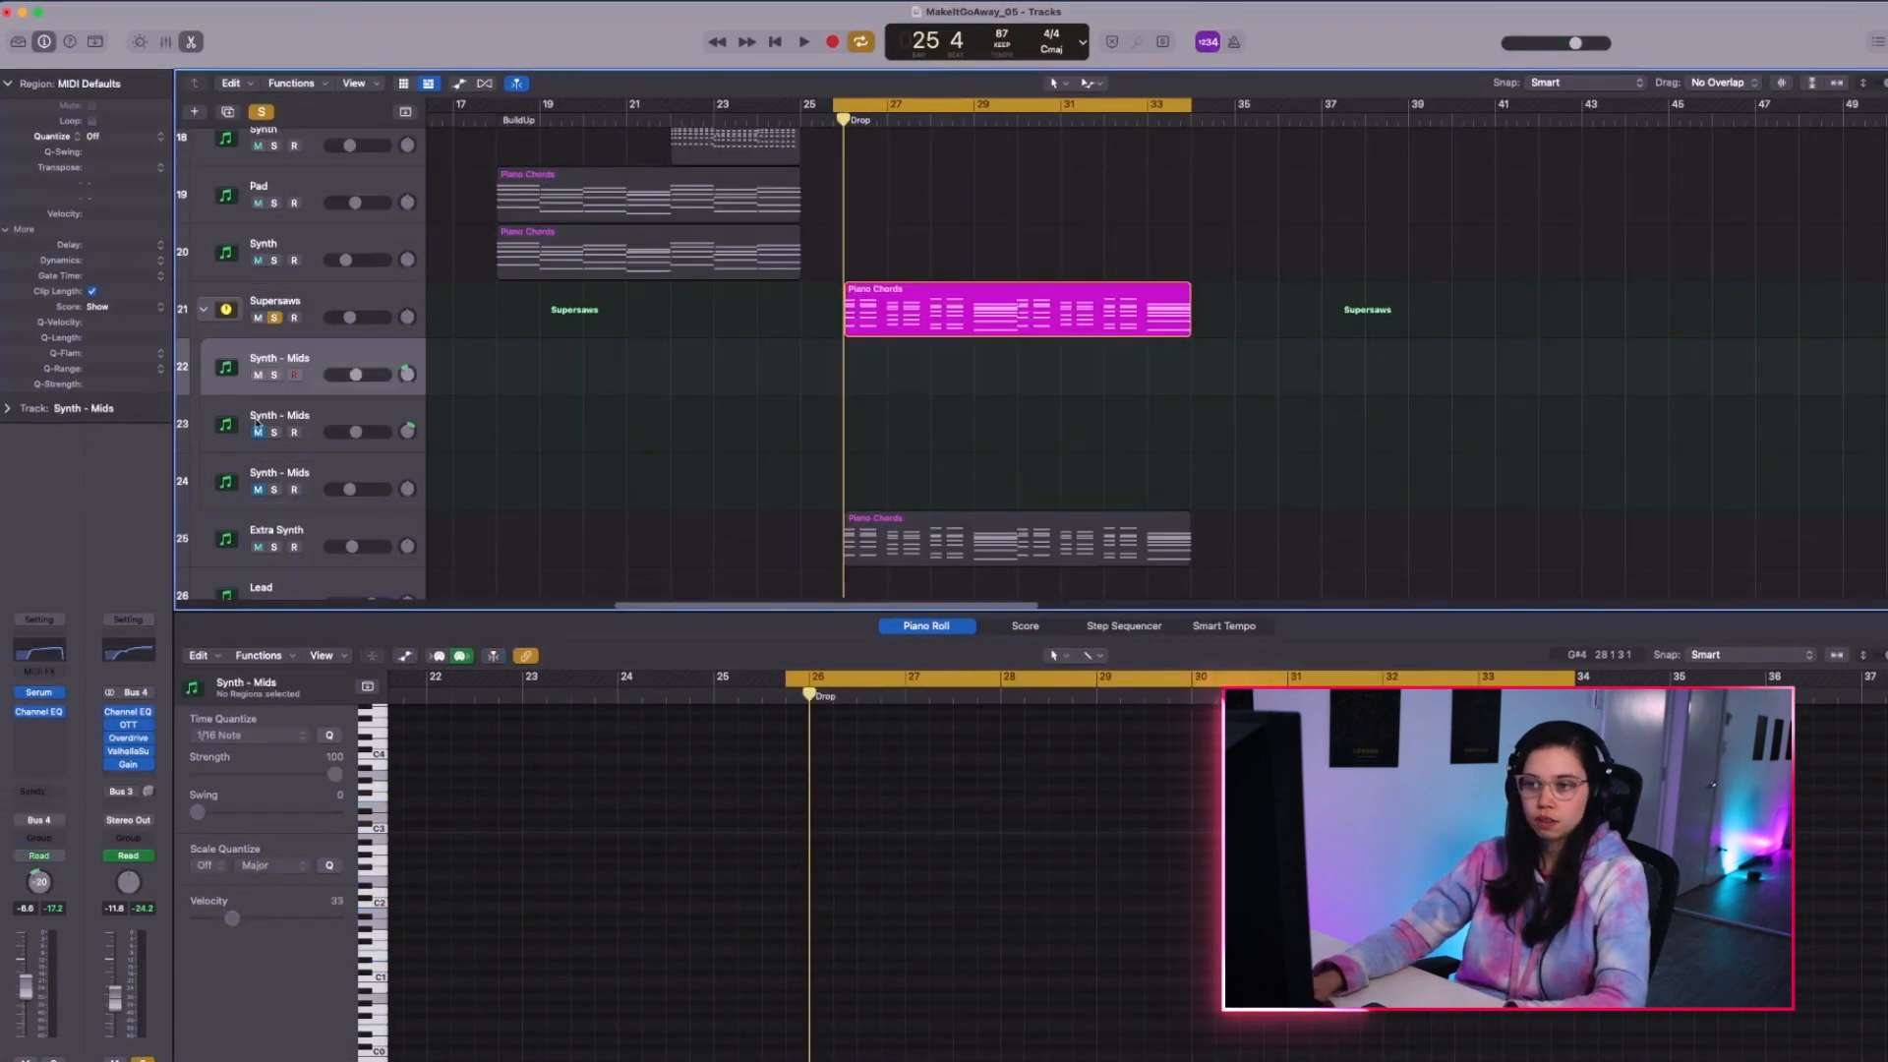
Open the Serum instrument on the first Synth - Mids track and browse its preset categories.
left_click(292, 417)
left_click(313, 467)
left_click(312, 354)
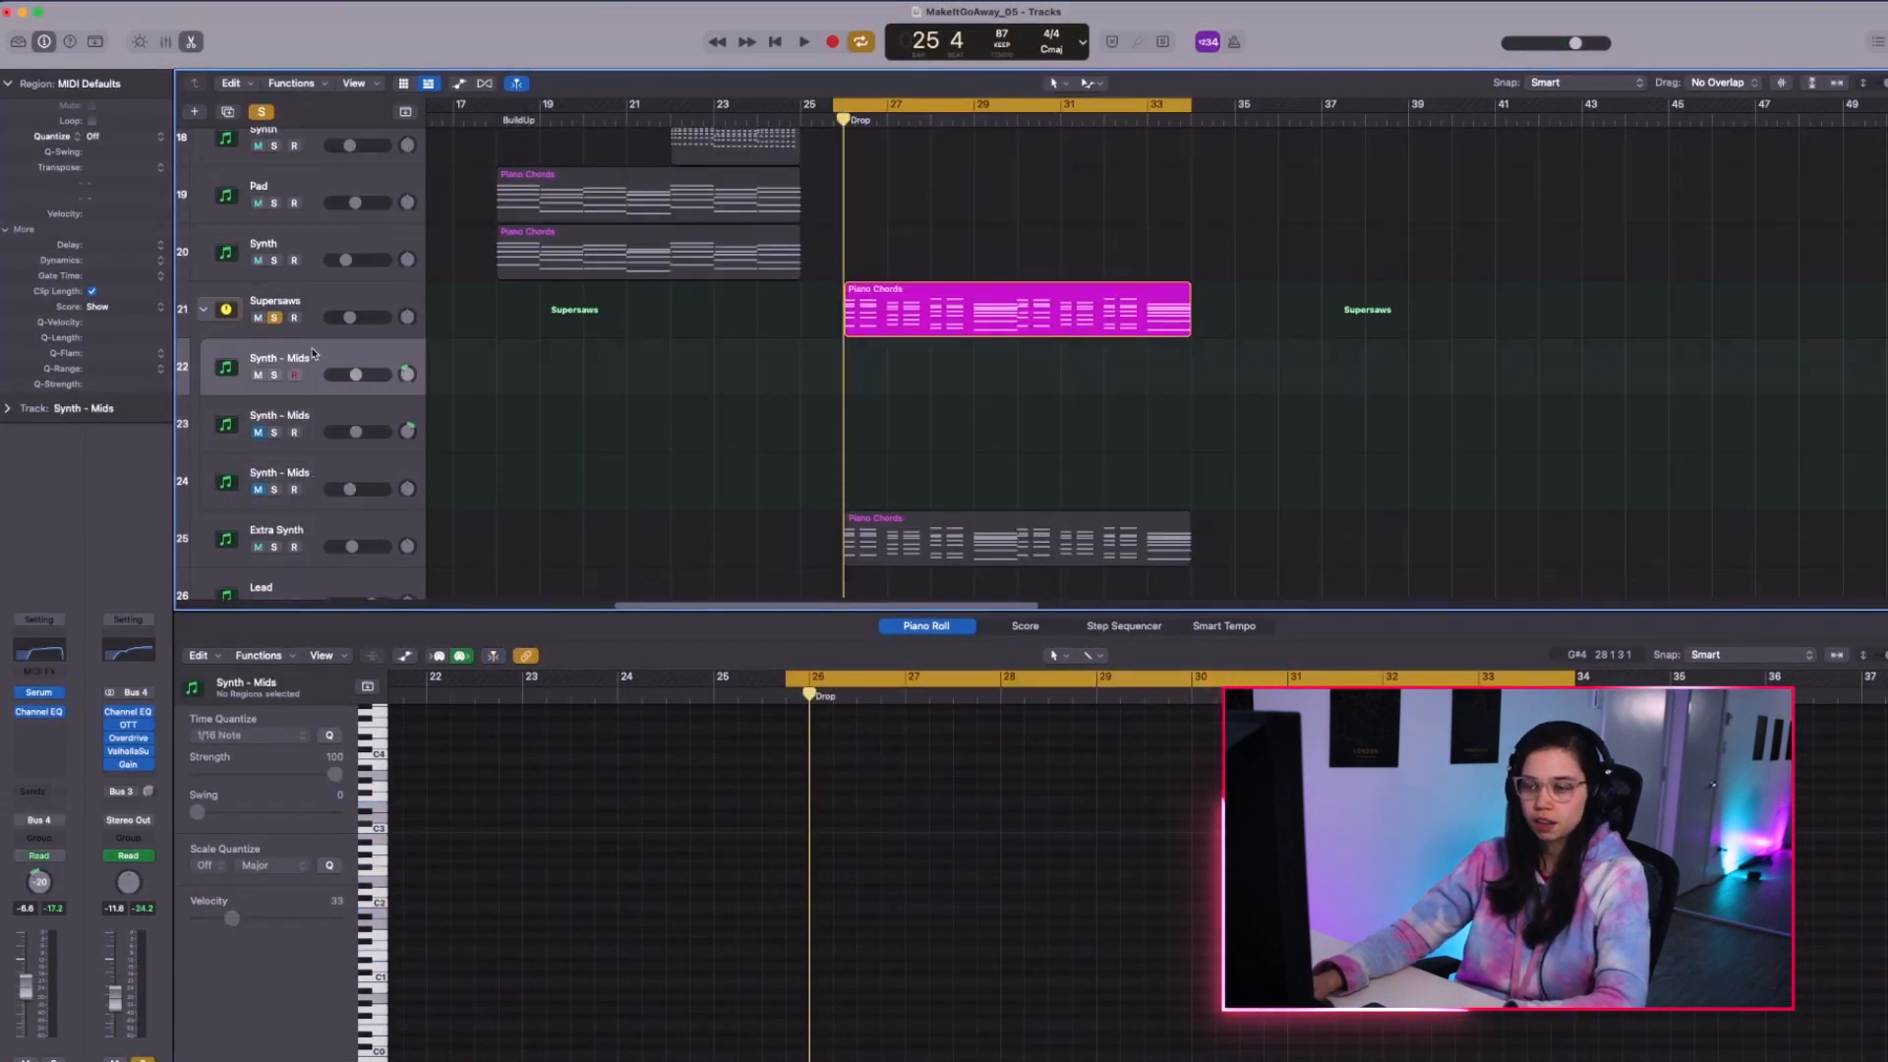
left_click(41, 694)
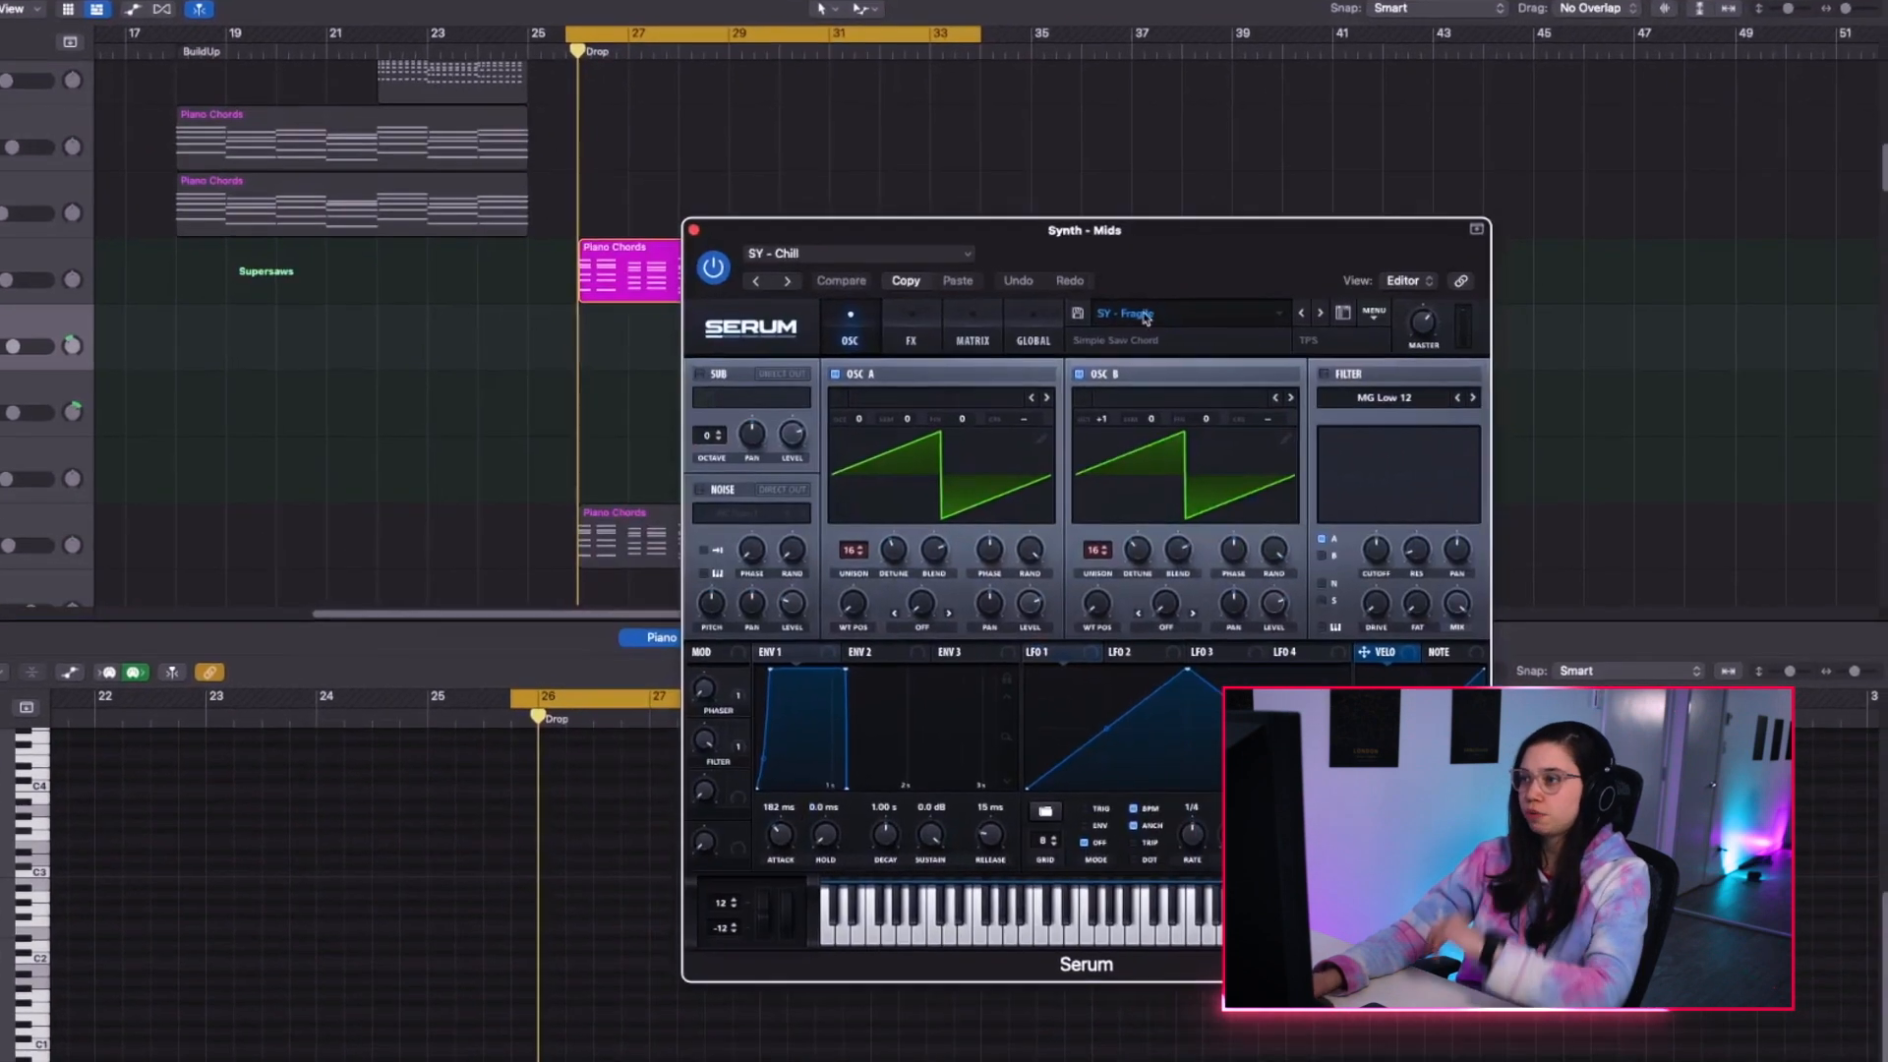
left_click(1333, 347)
mouse_move(1160, 532)
mouse_move(1353, 536)
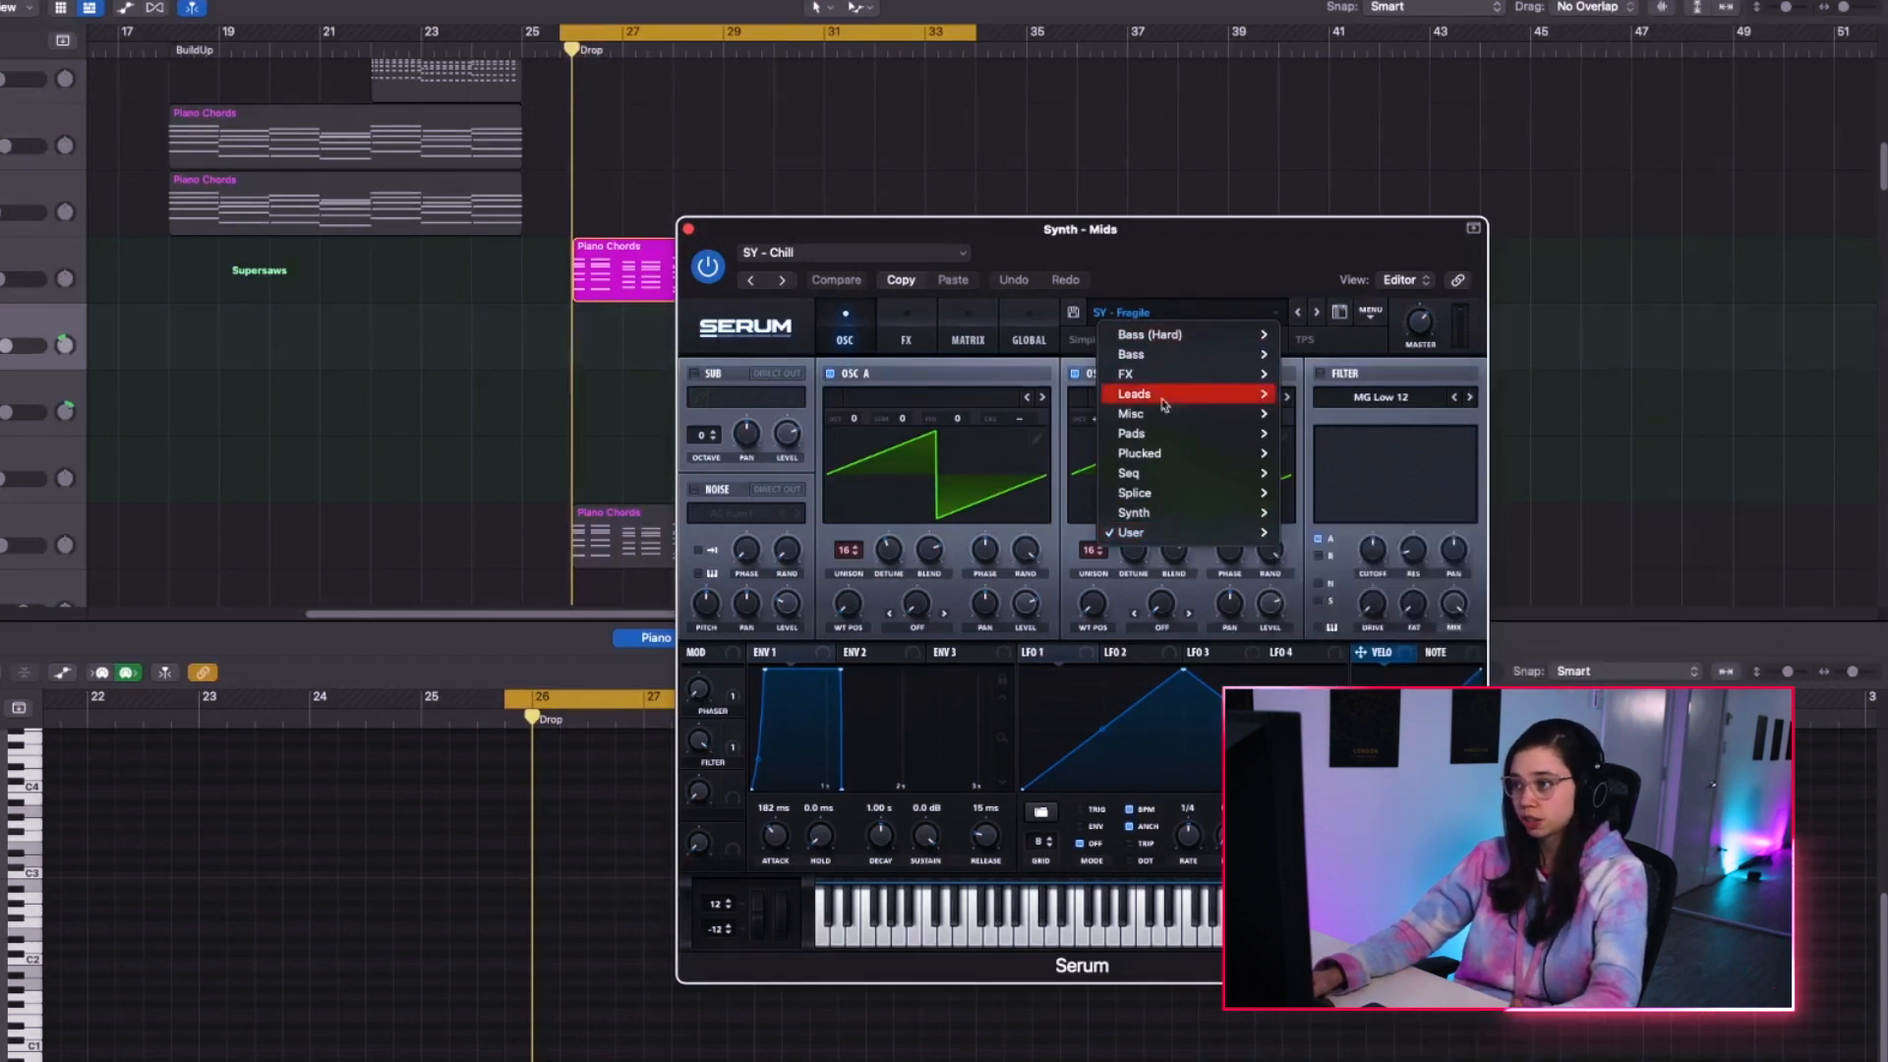
Move the Serum window clear of the drop region, examine its effects and oscillator pages, and close it.
left_click_drag(1150, 258, 1409, 373)
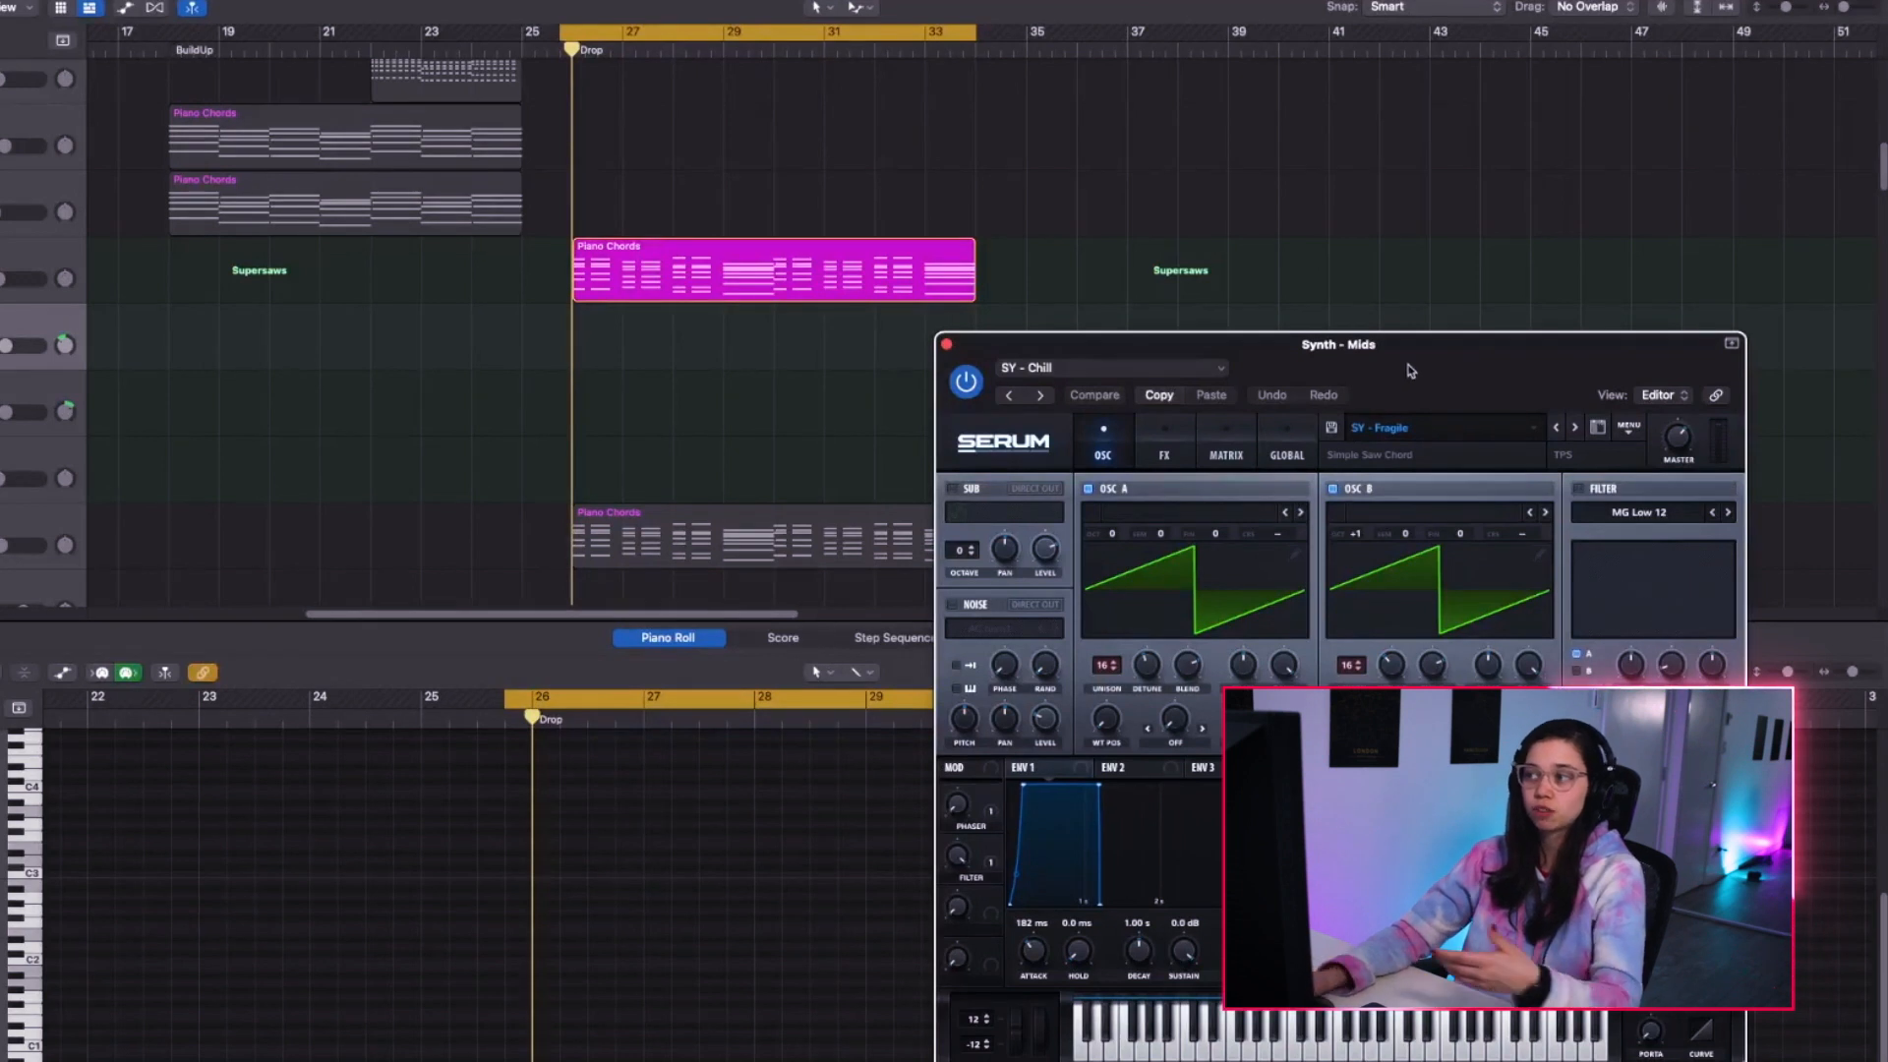
left_click_drag(1409, 370, 1350, 389)
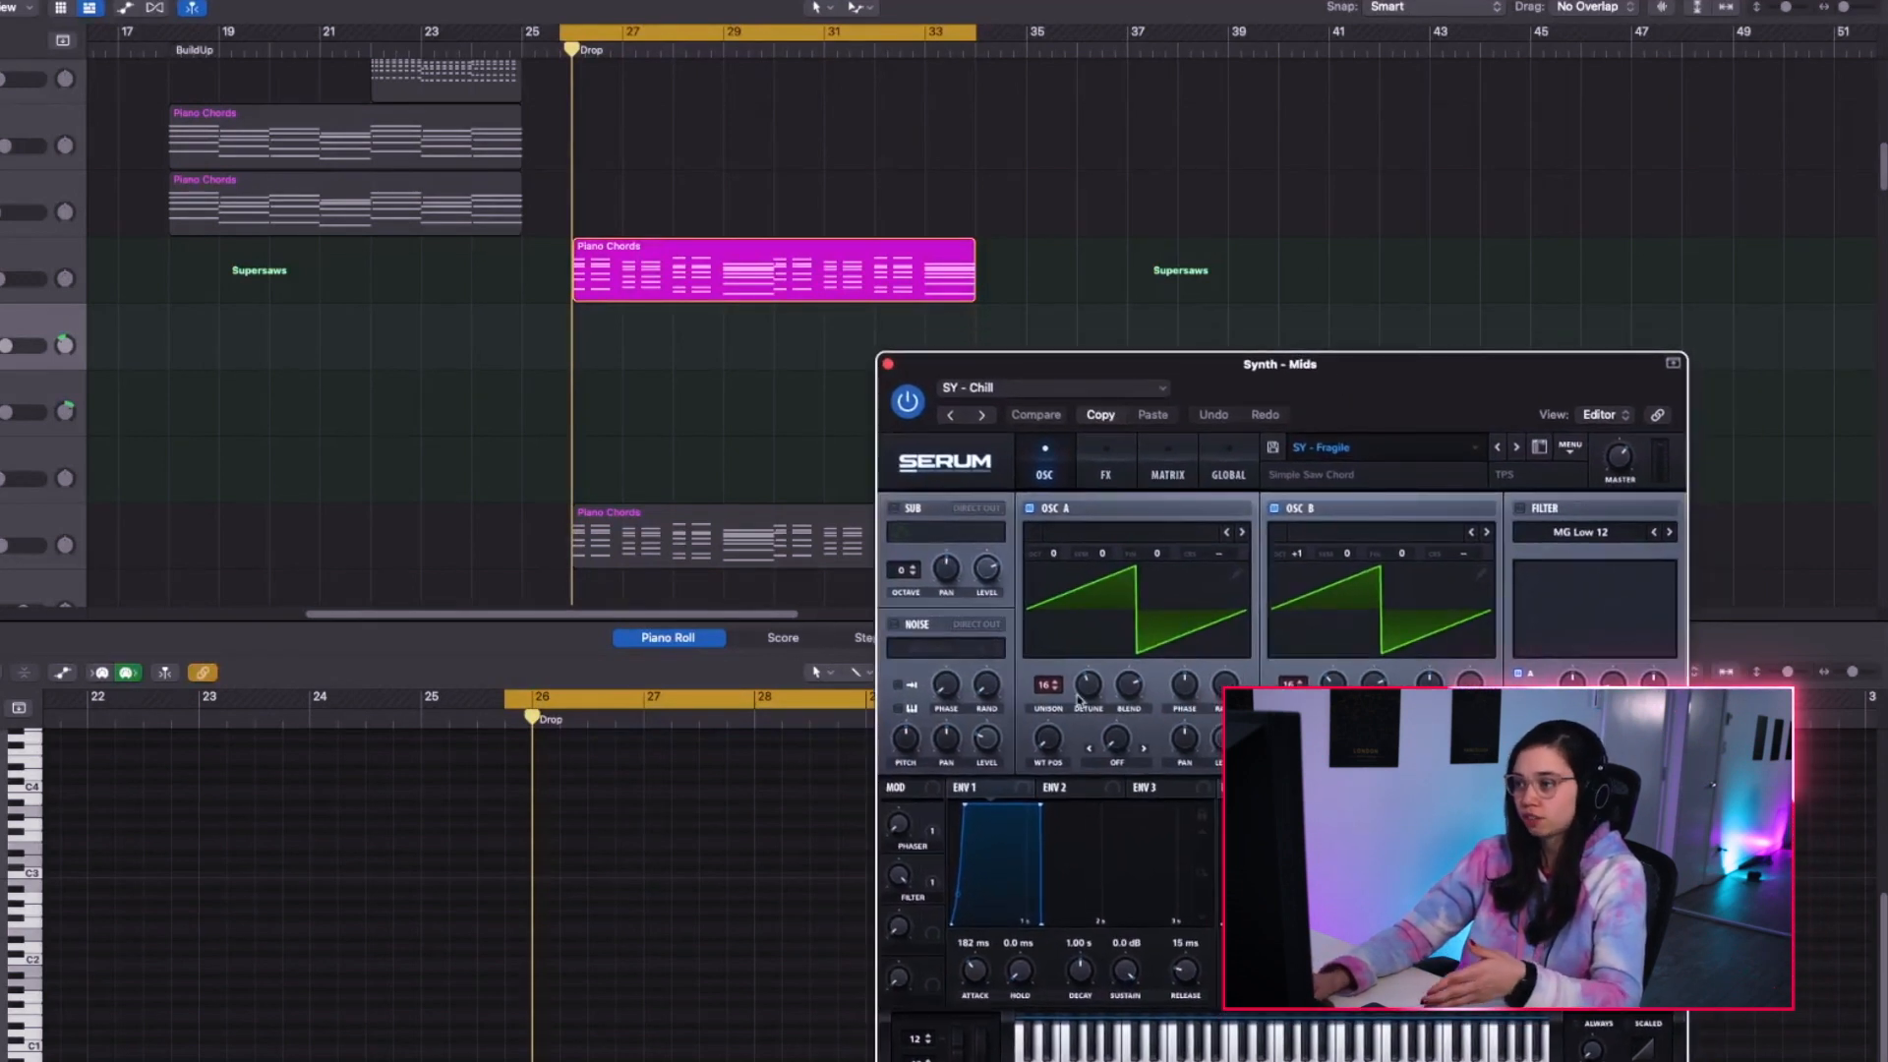
left_click(1108, 474)
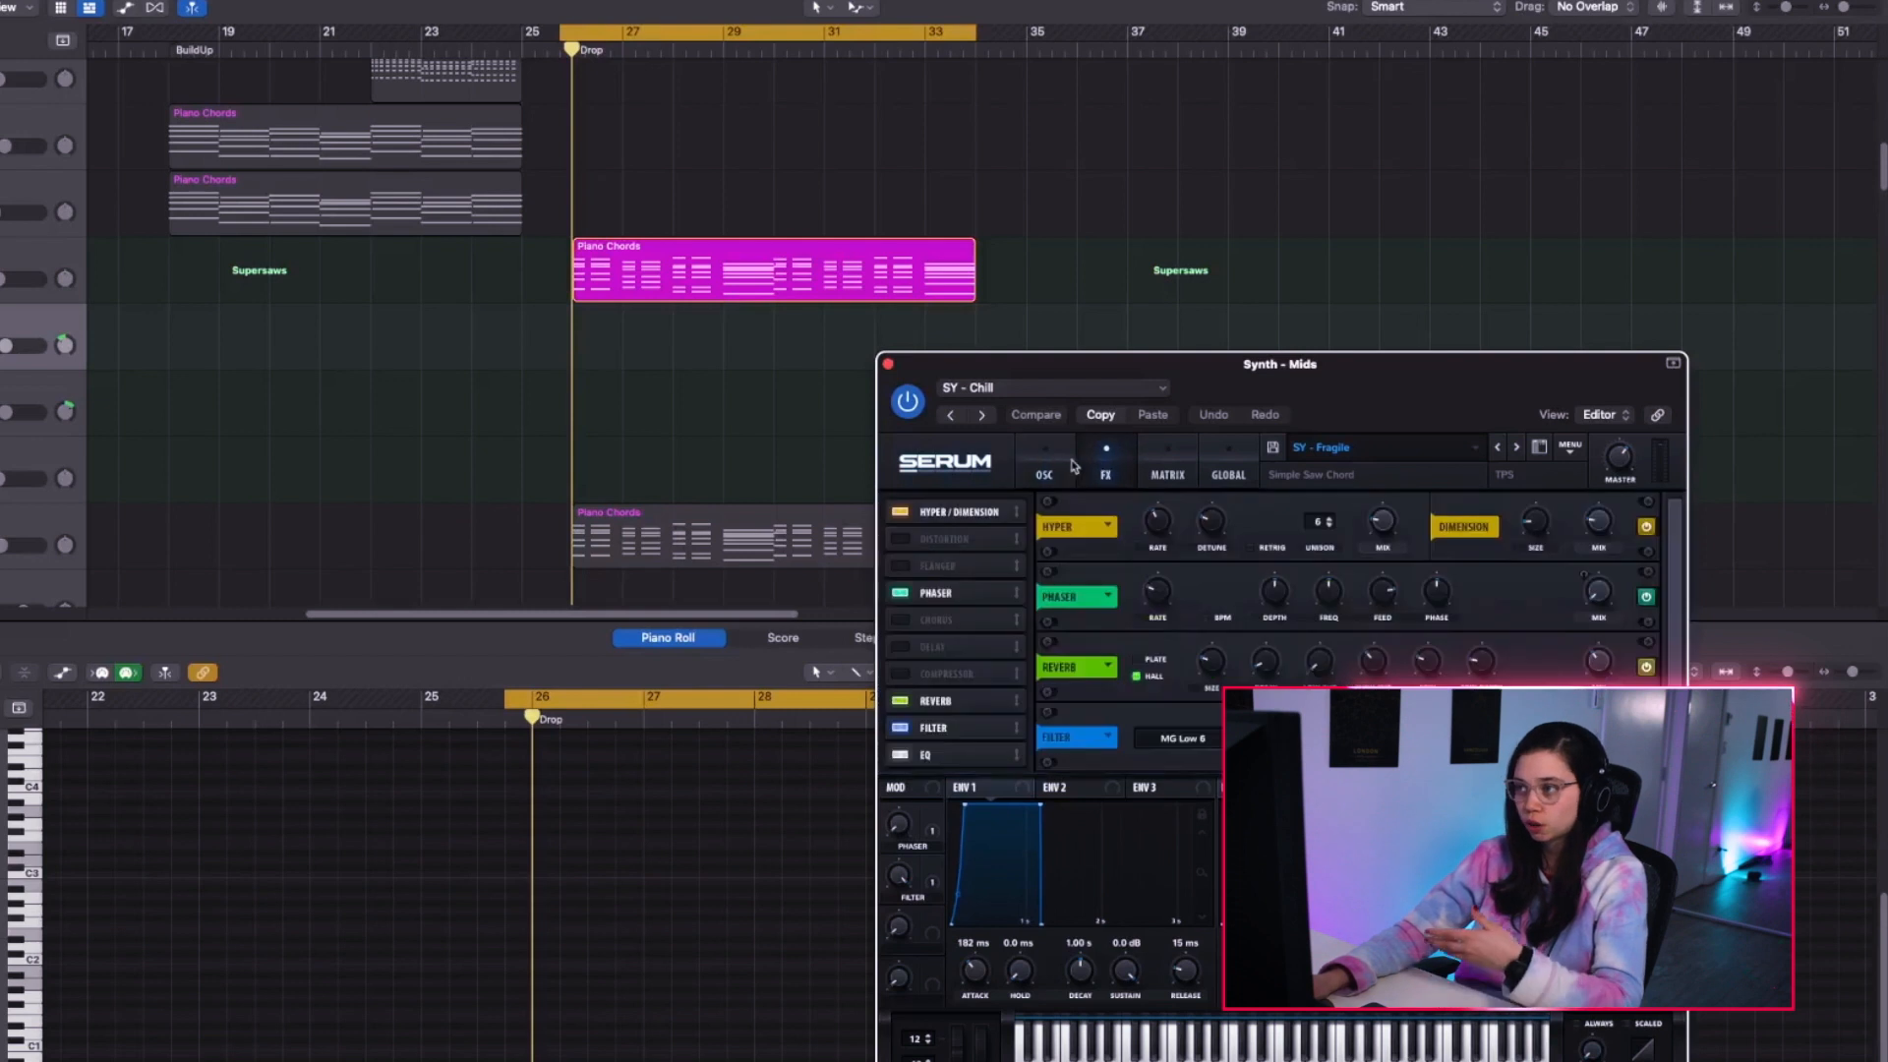
left_click(1052, 471)
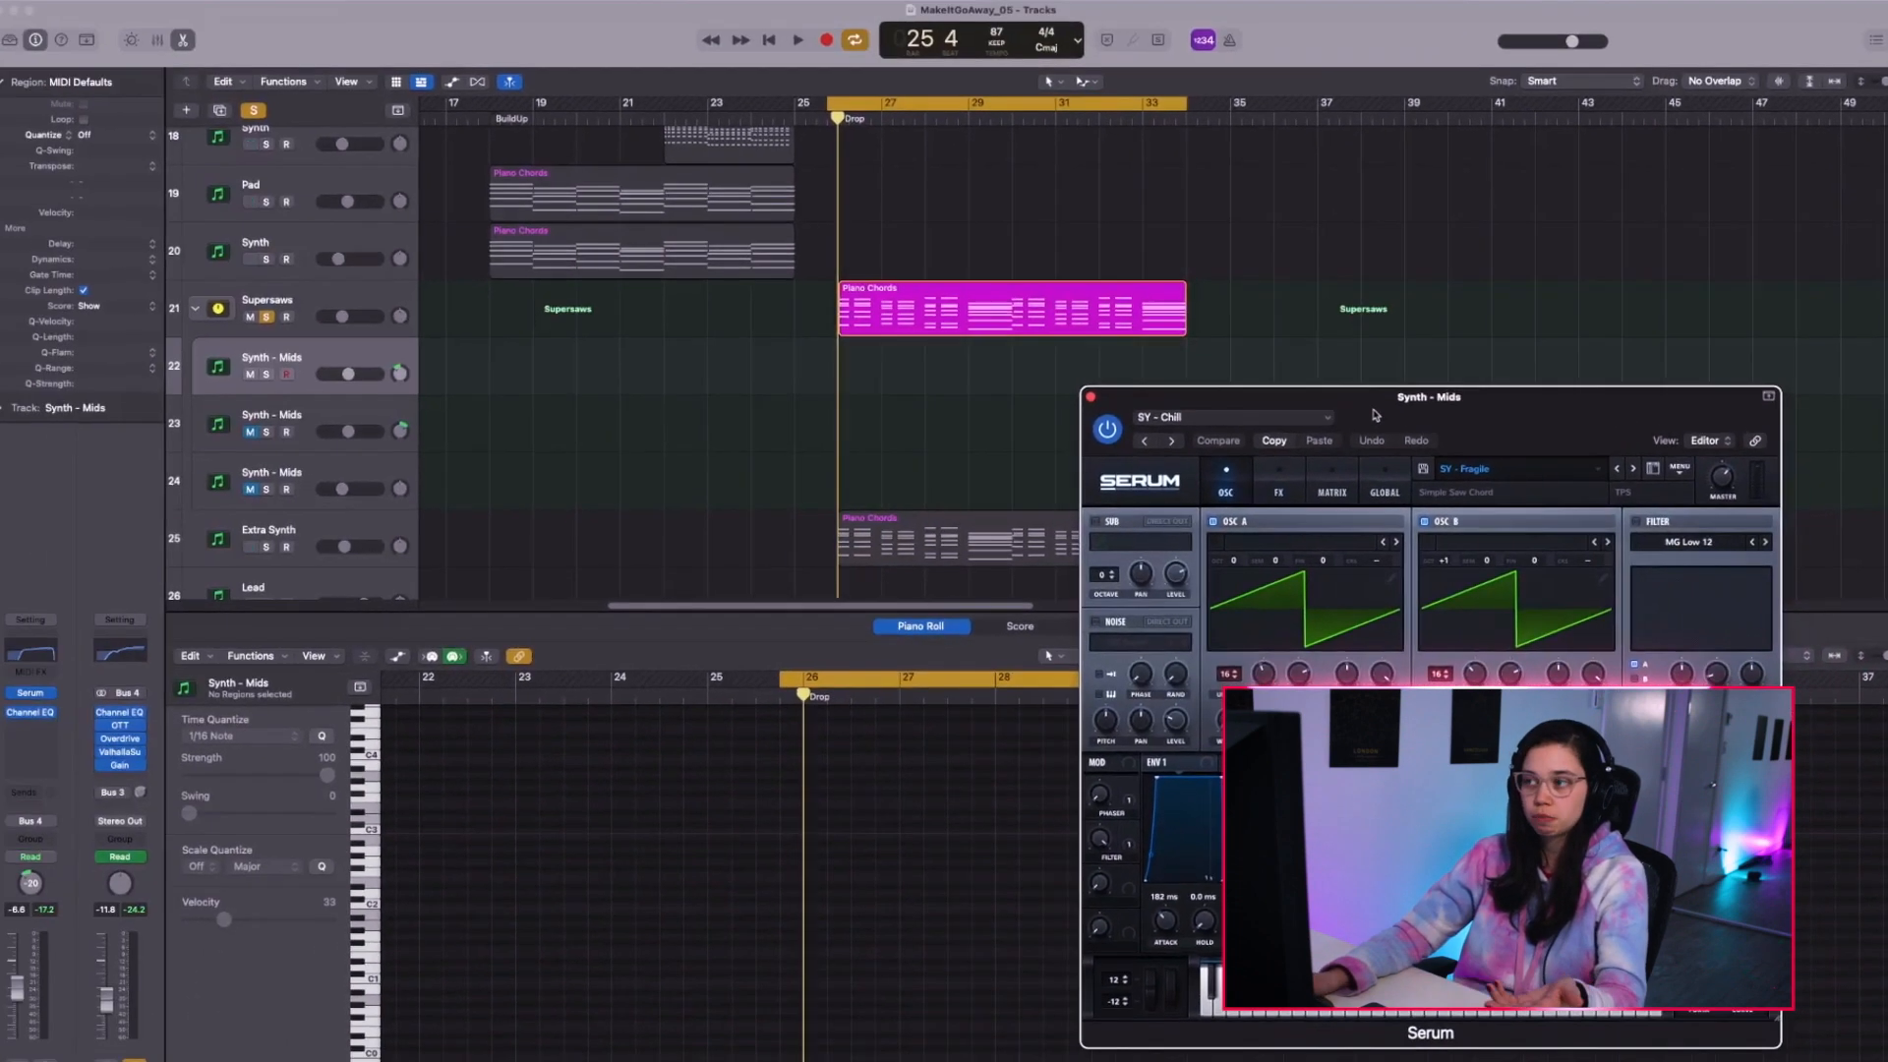
left_click(1095, 398)
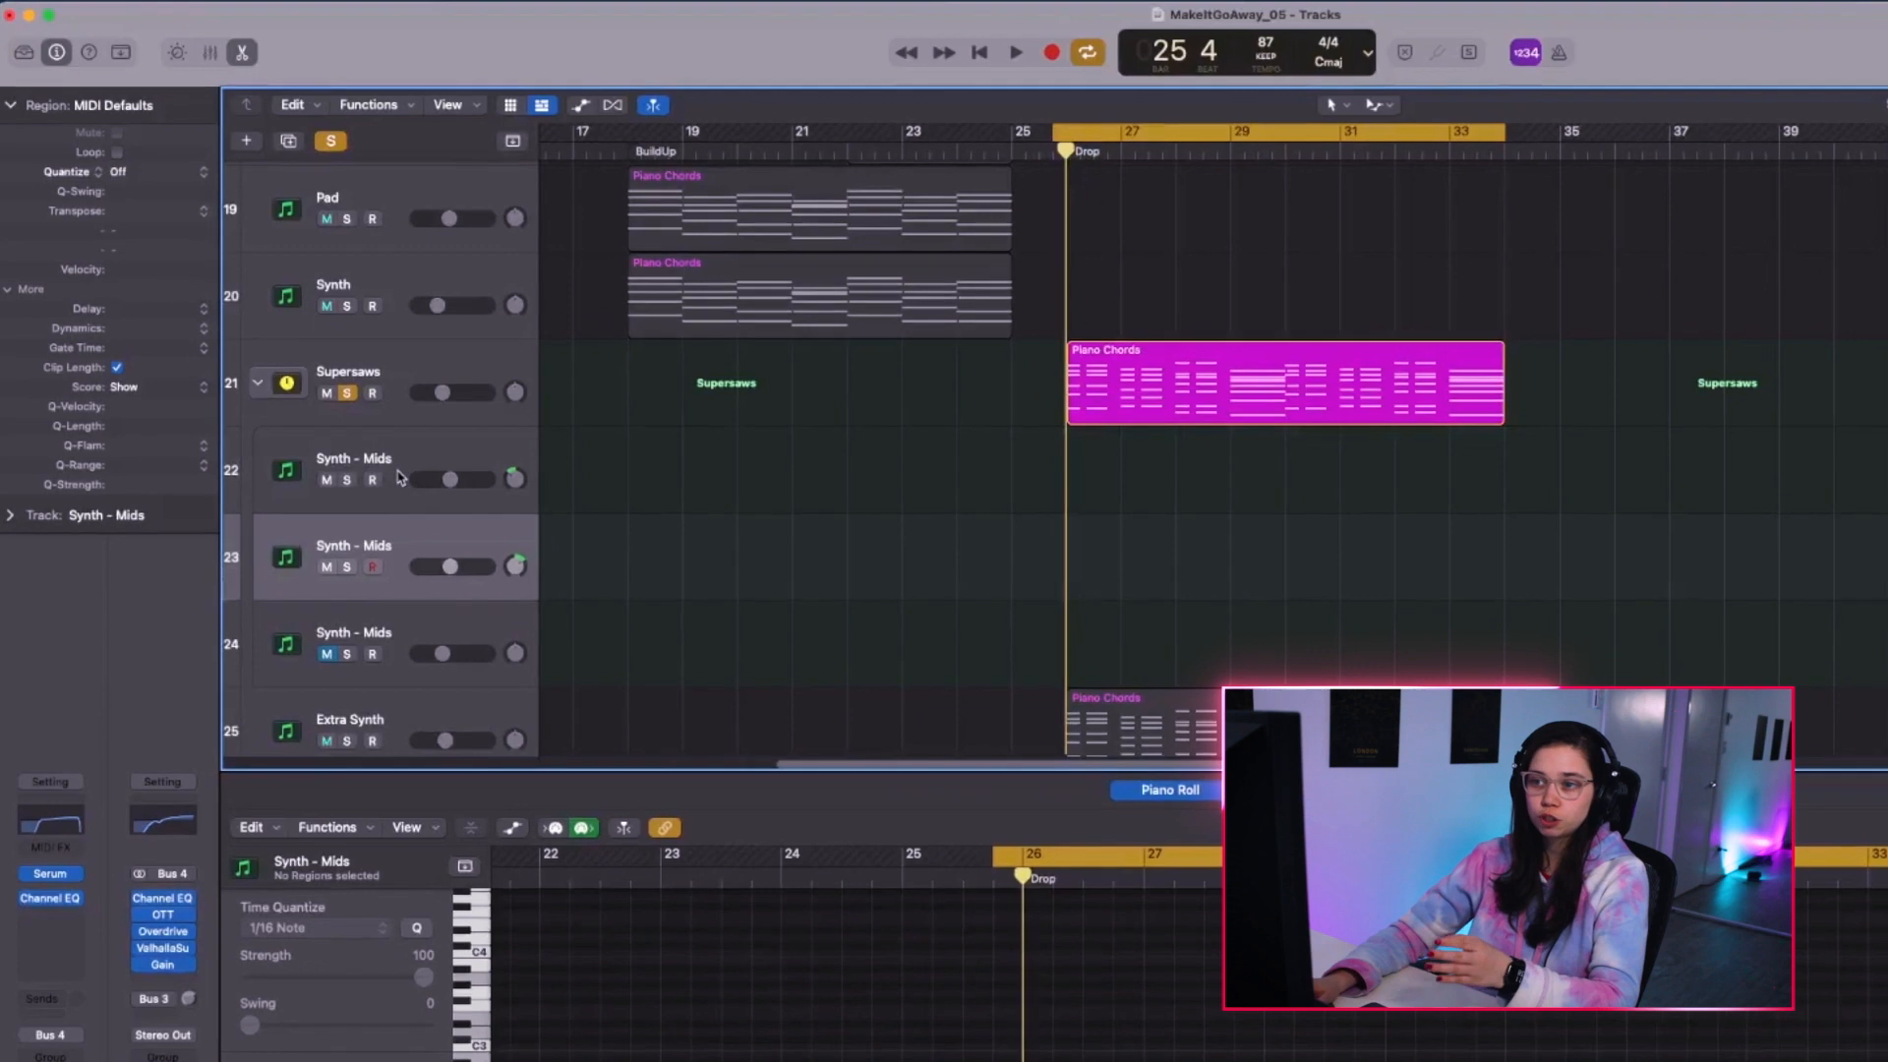
Play the drop while toggling mutes to hear the first and second Synth - Mids tracks separately, and then both together.
left_click(398, 477)
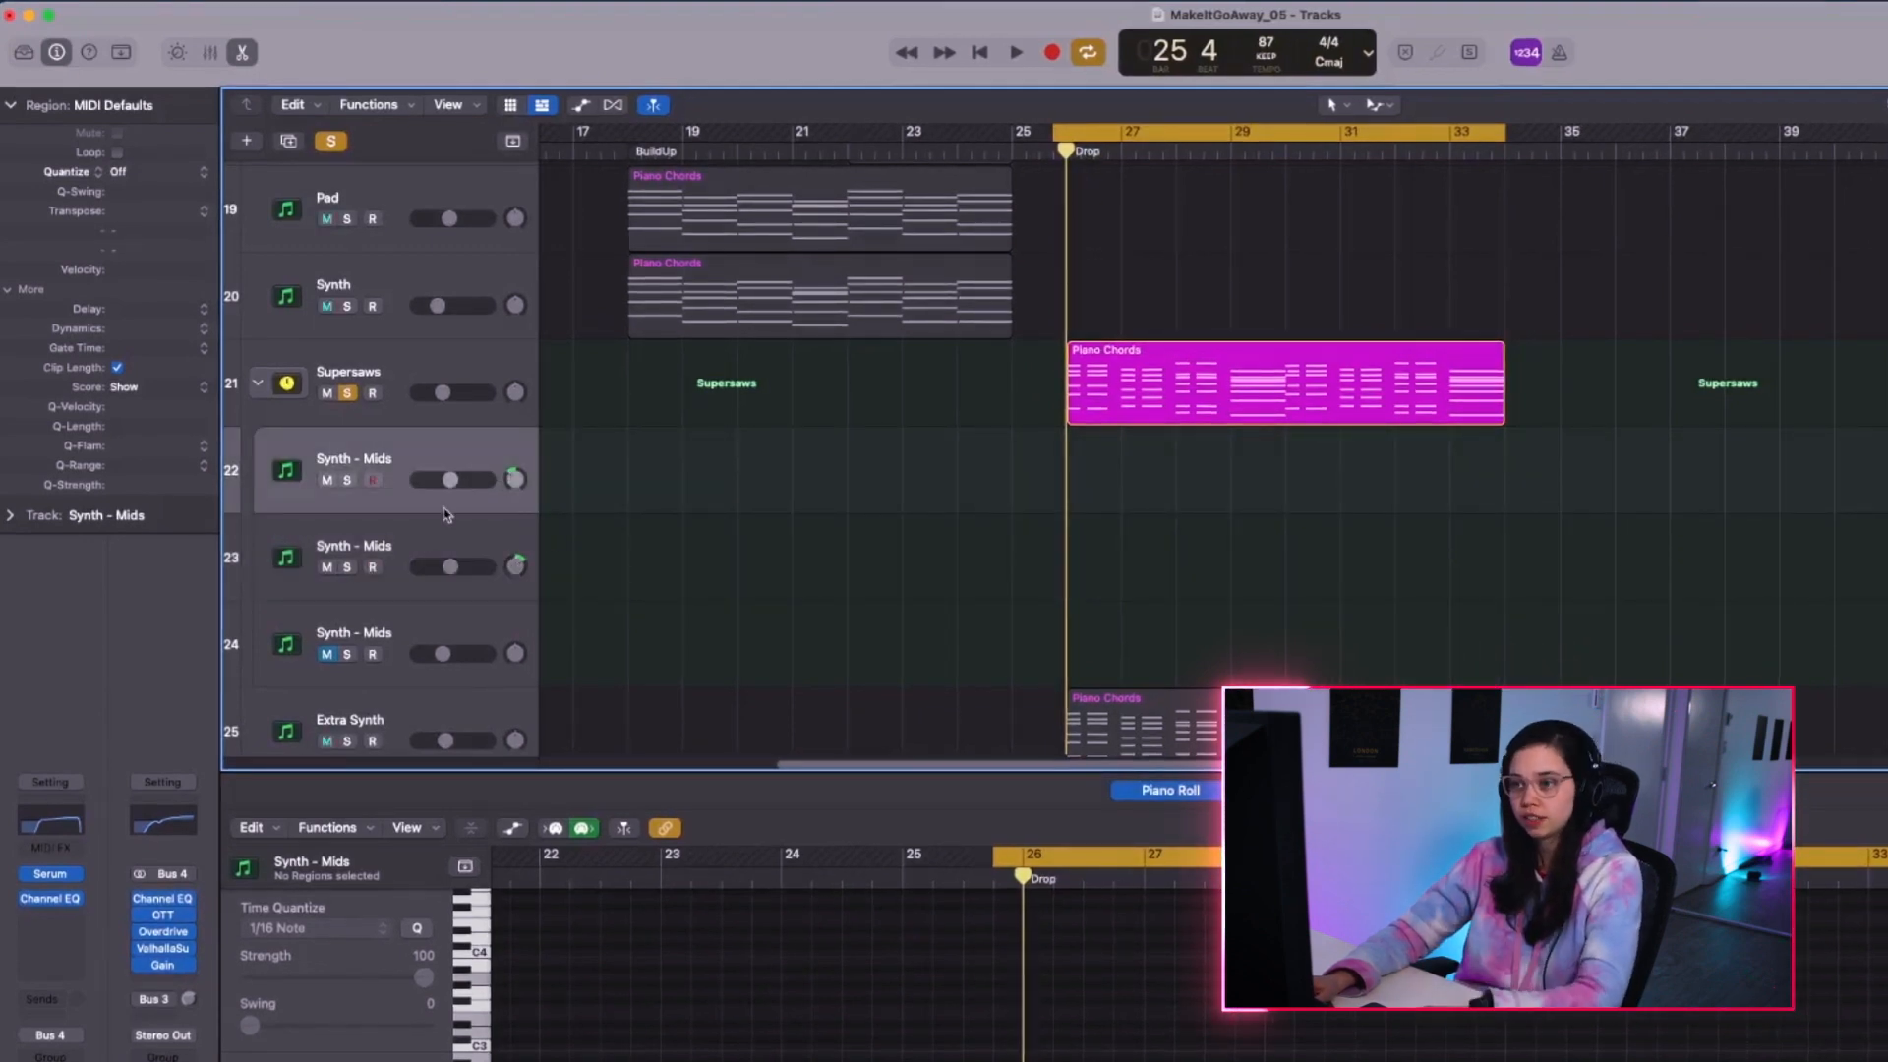
key("space")
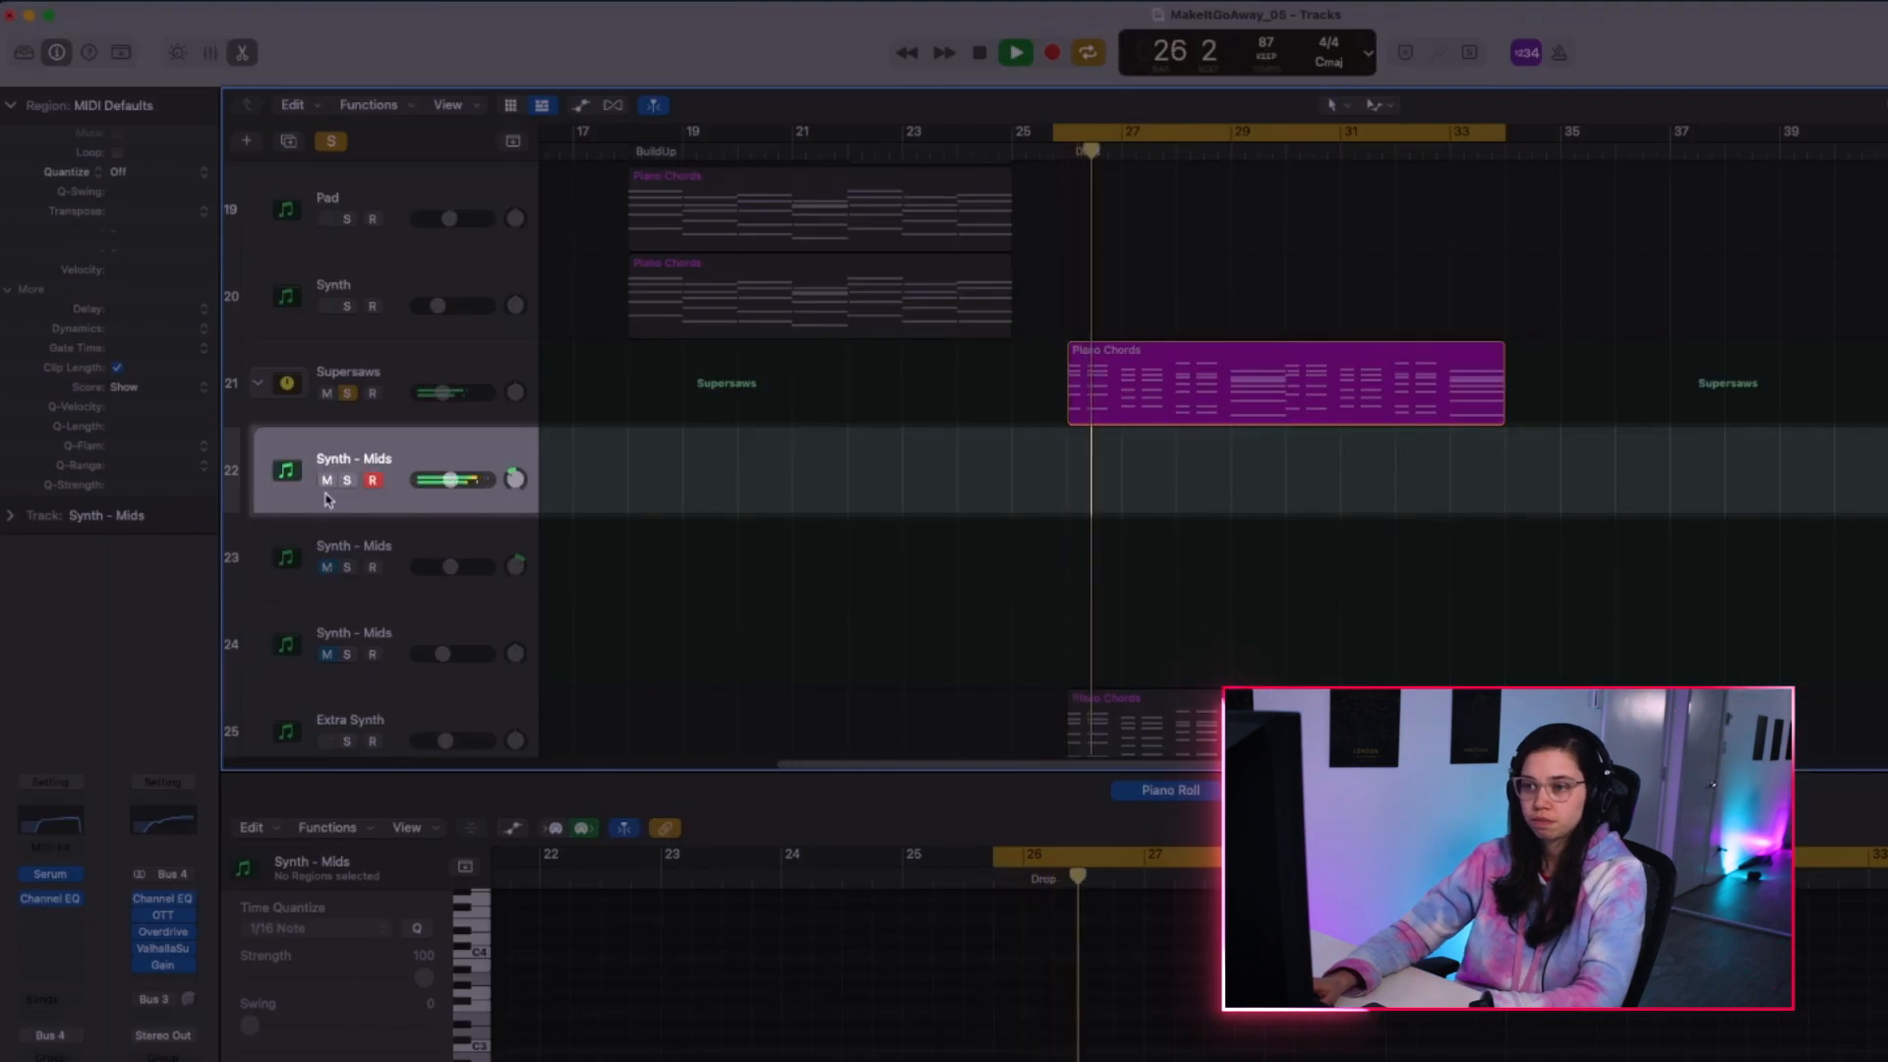
left_click(327, 566)
left_click(328, 482)
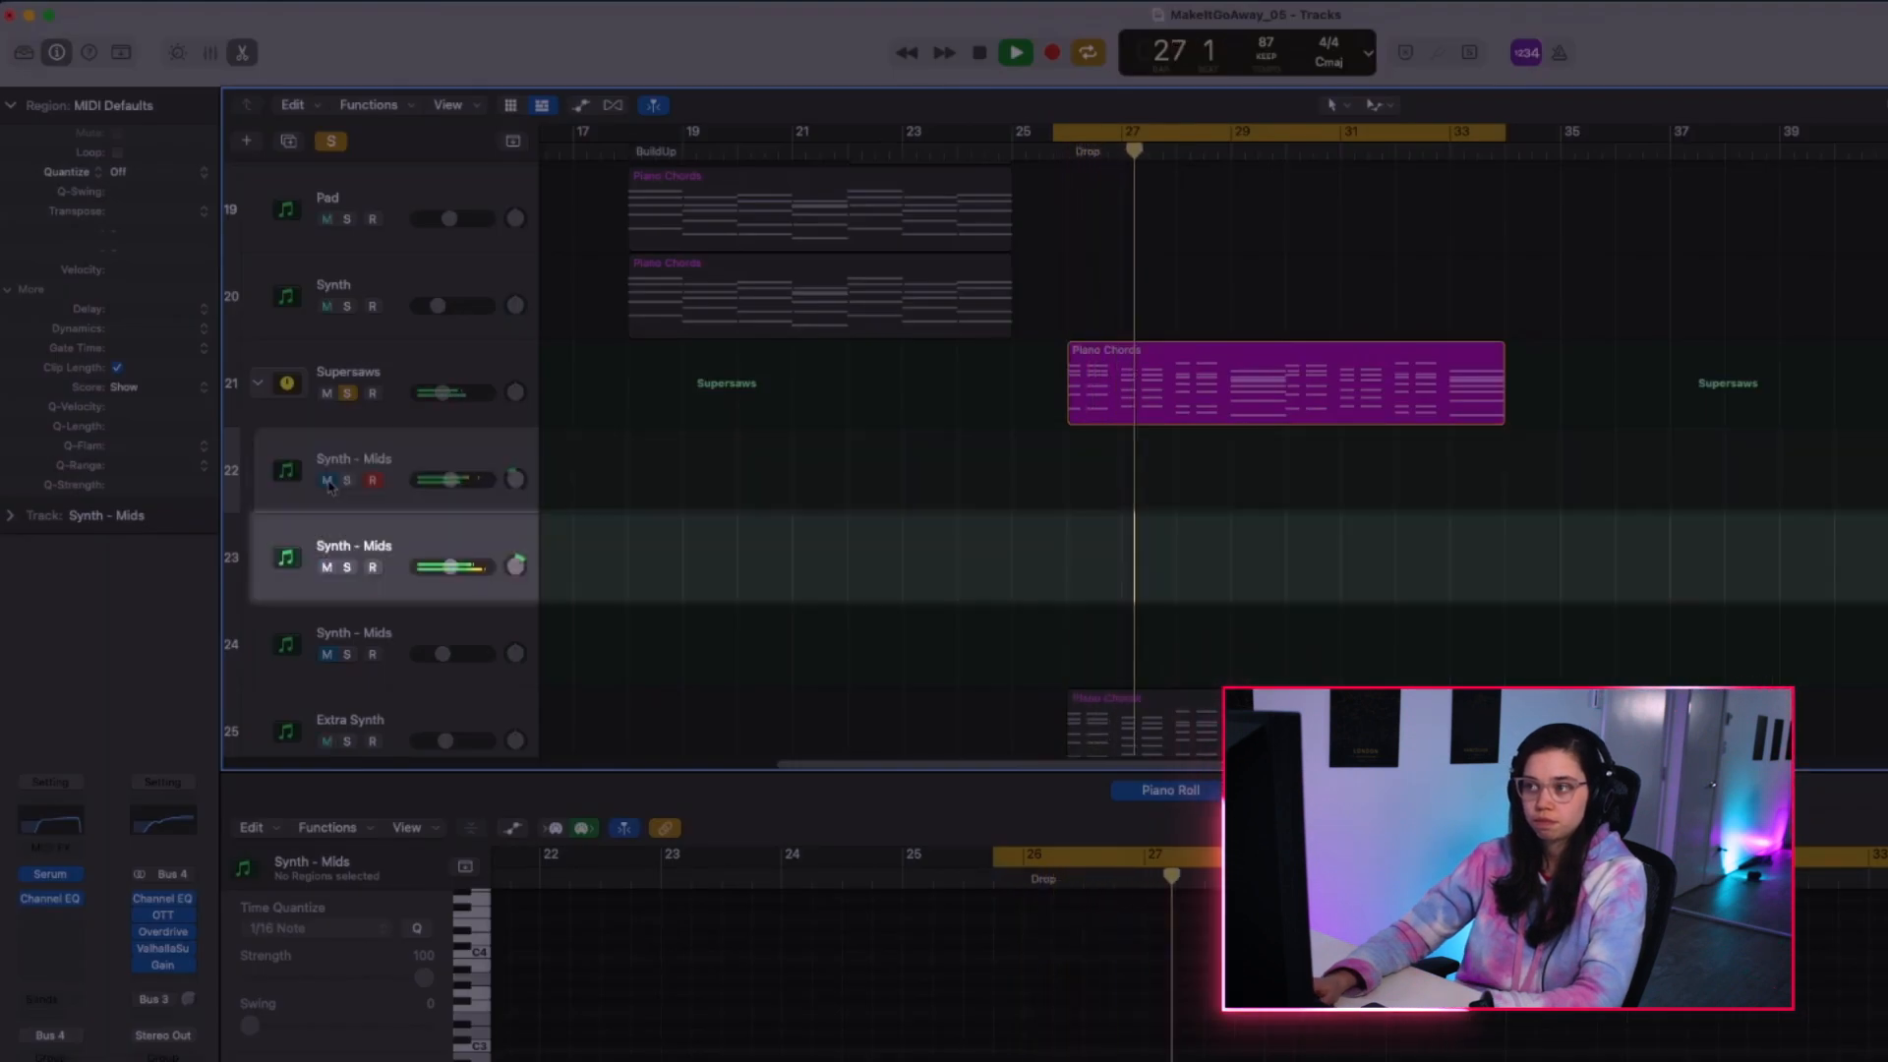
left_click(329, 482)
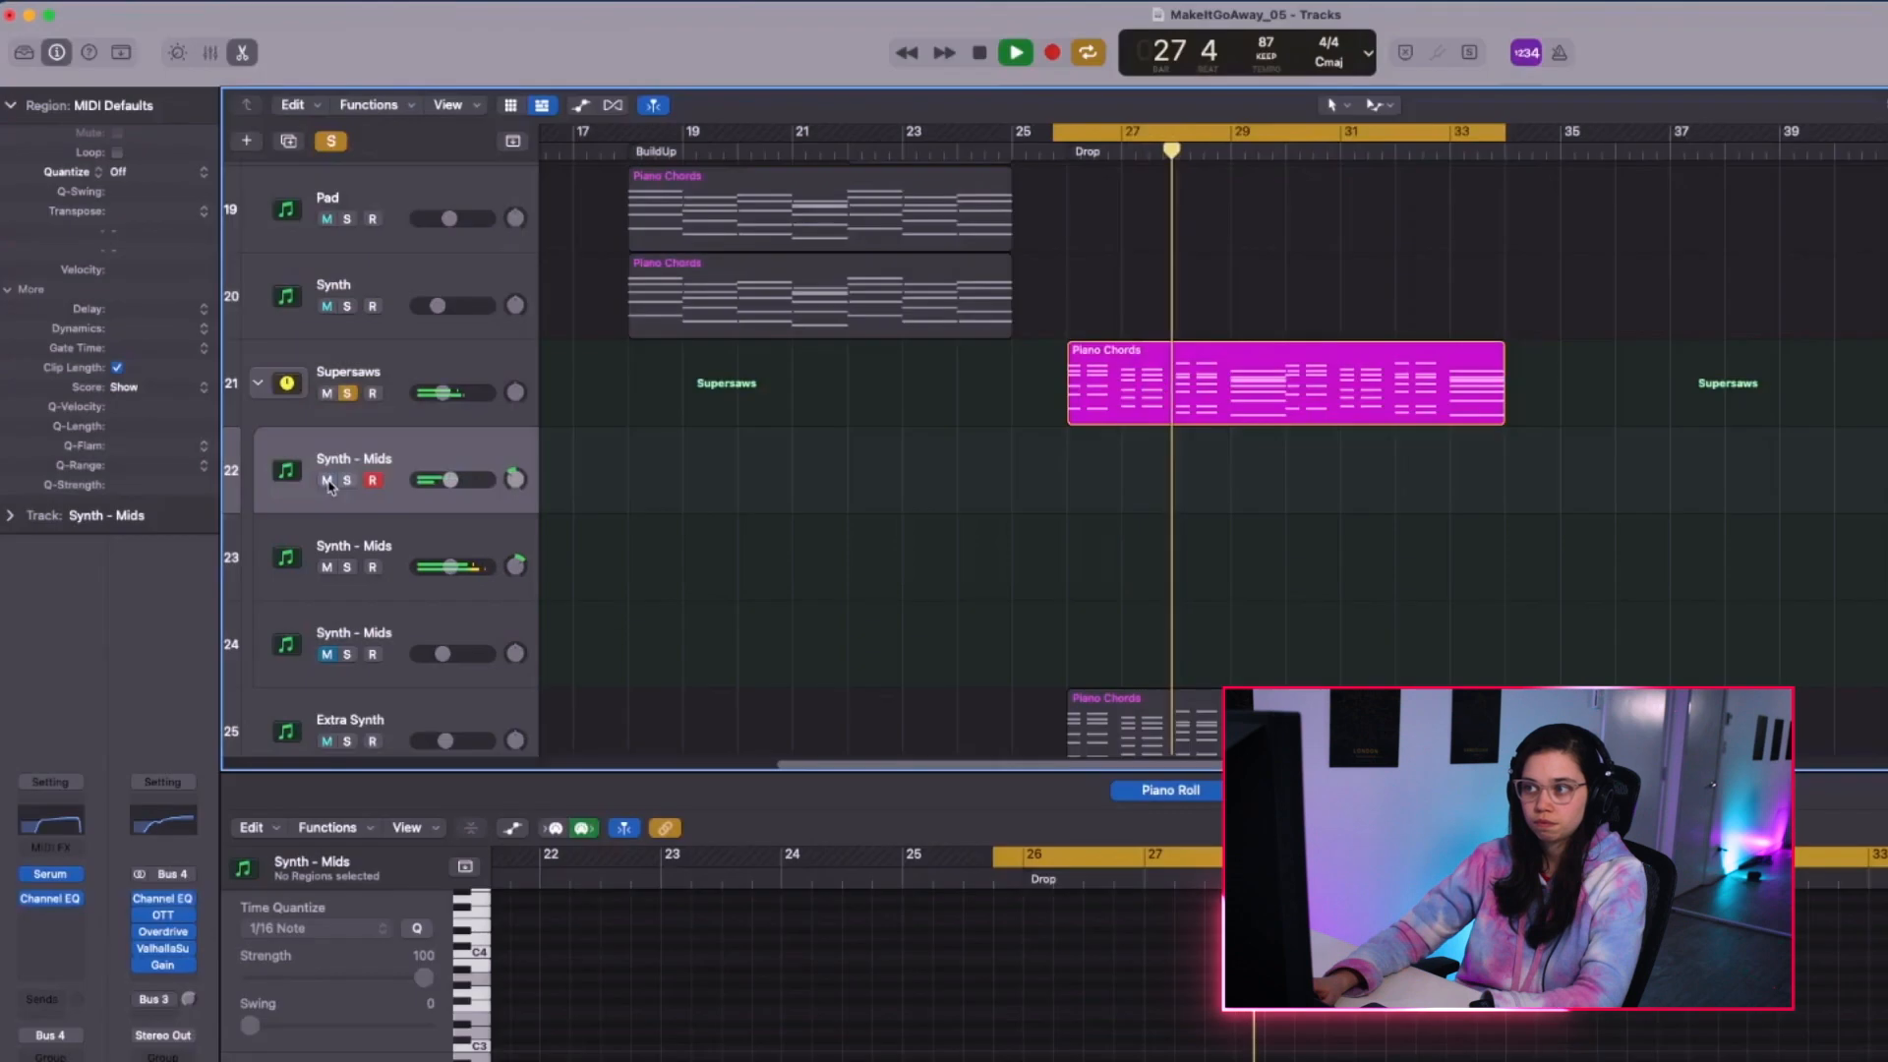
key("space")
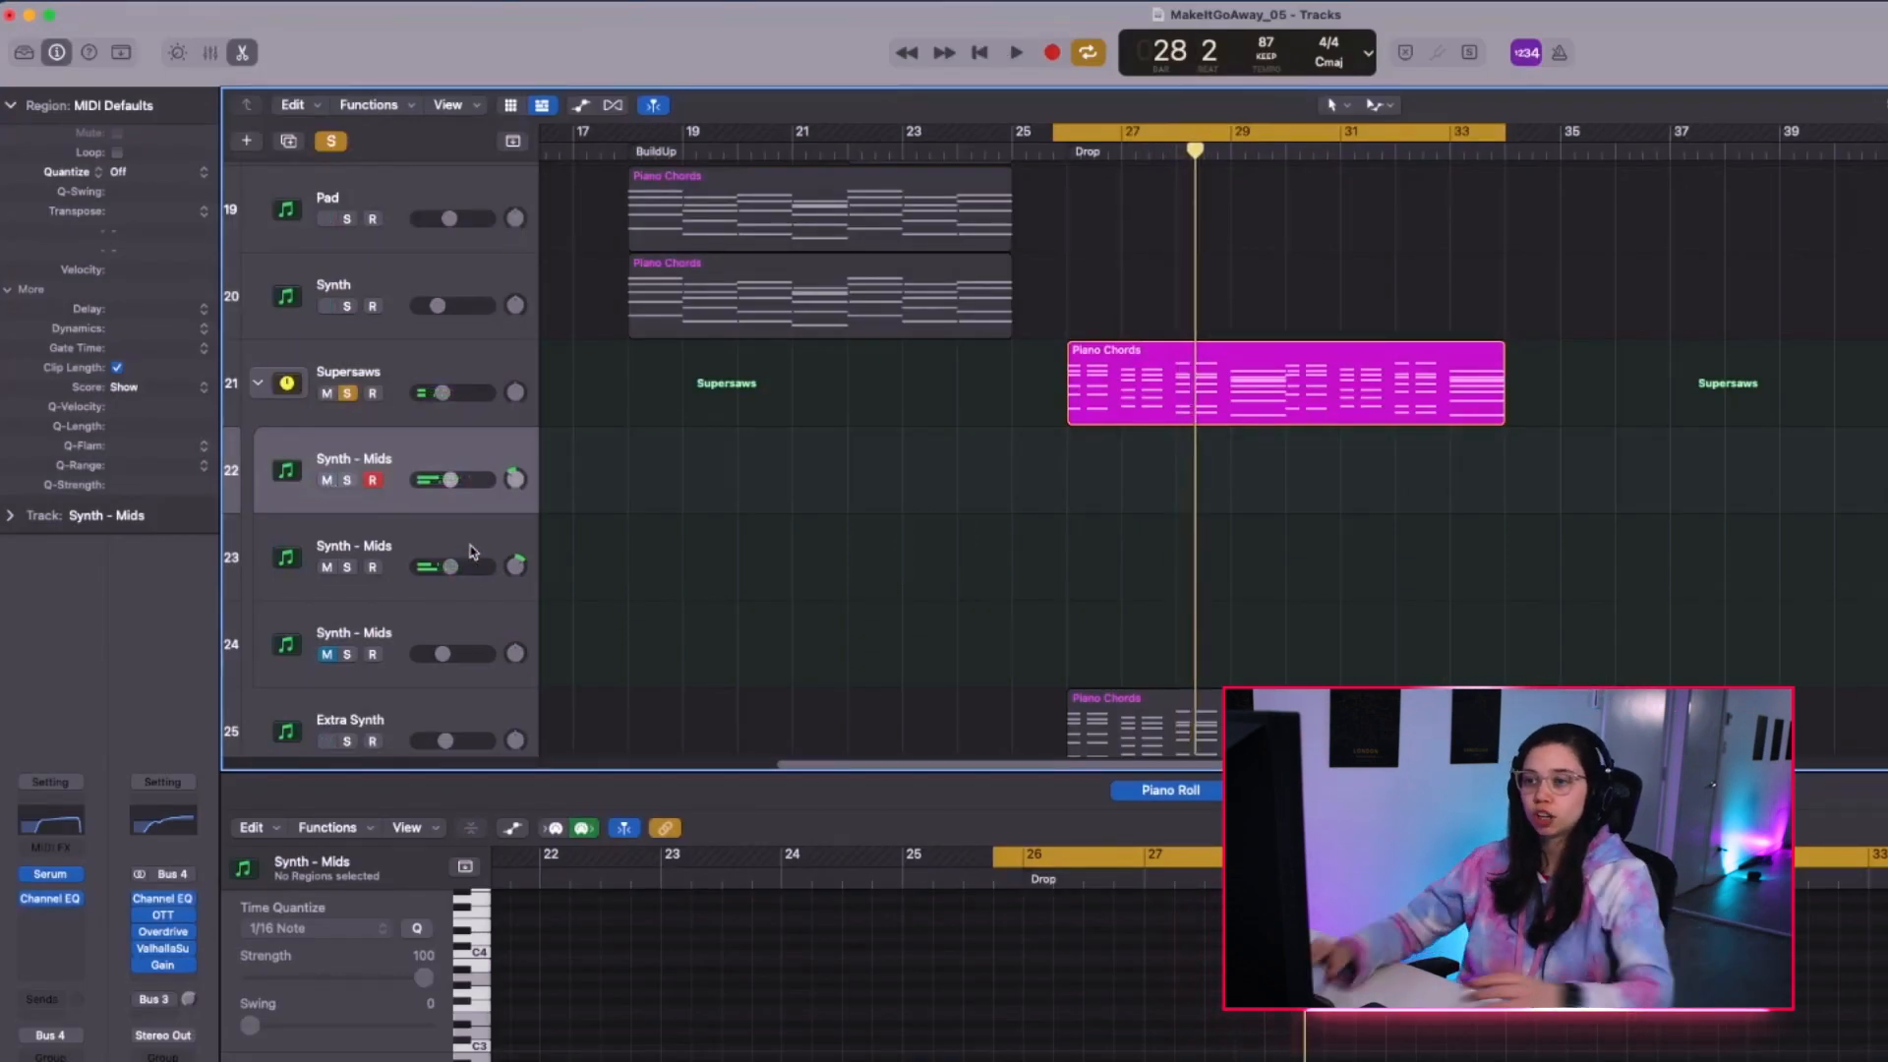
Isolate the third Synth - Mids track by muting the first two and unmuting it, and play the drop.
left_click(417, 627)
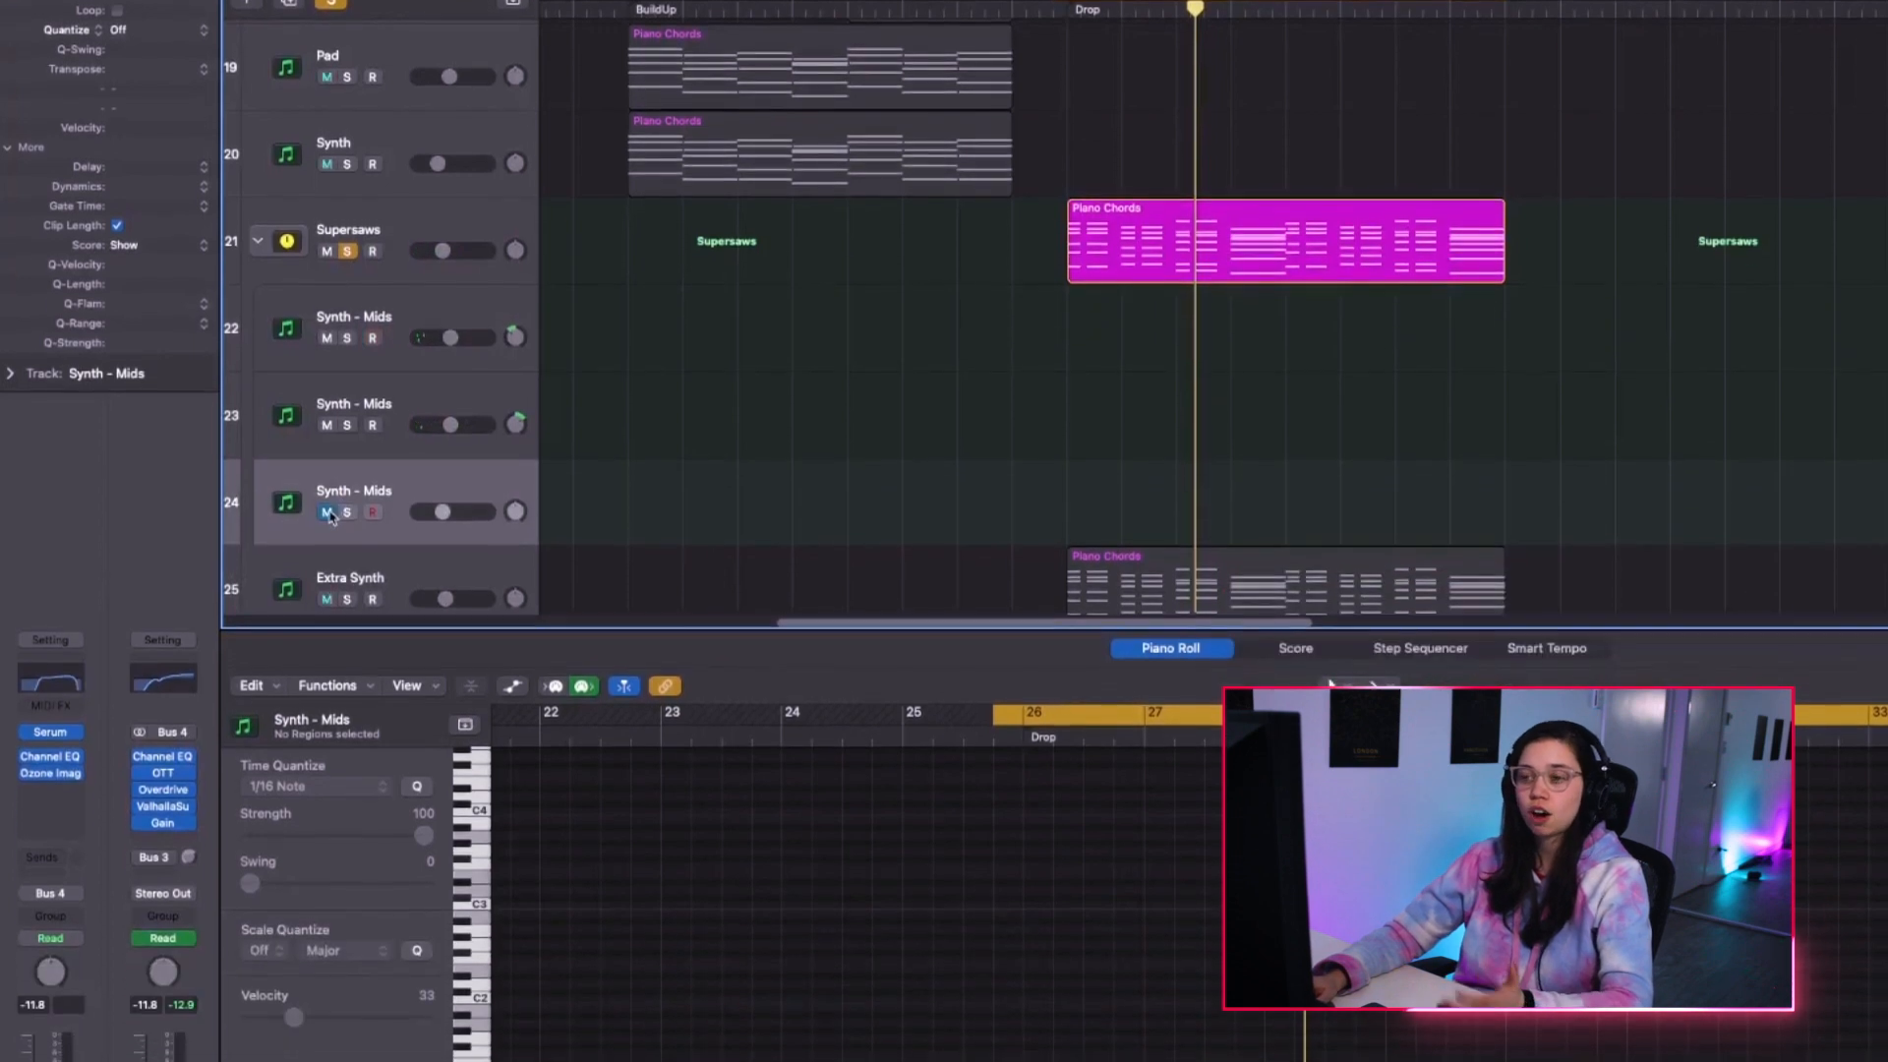
key("space")
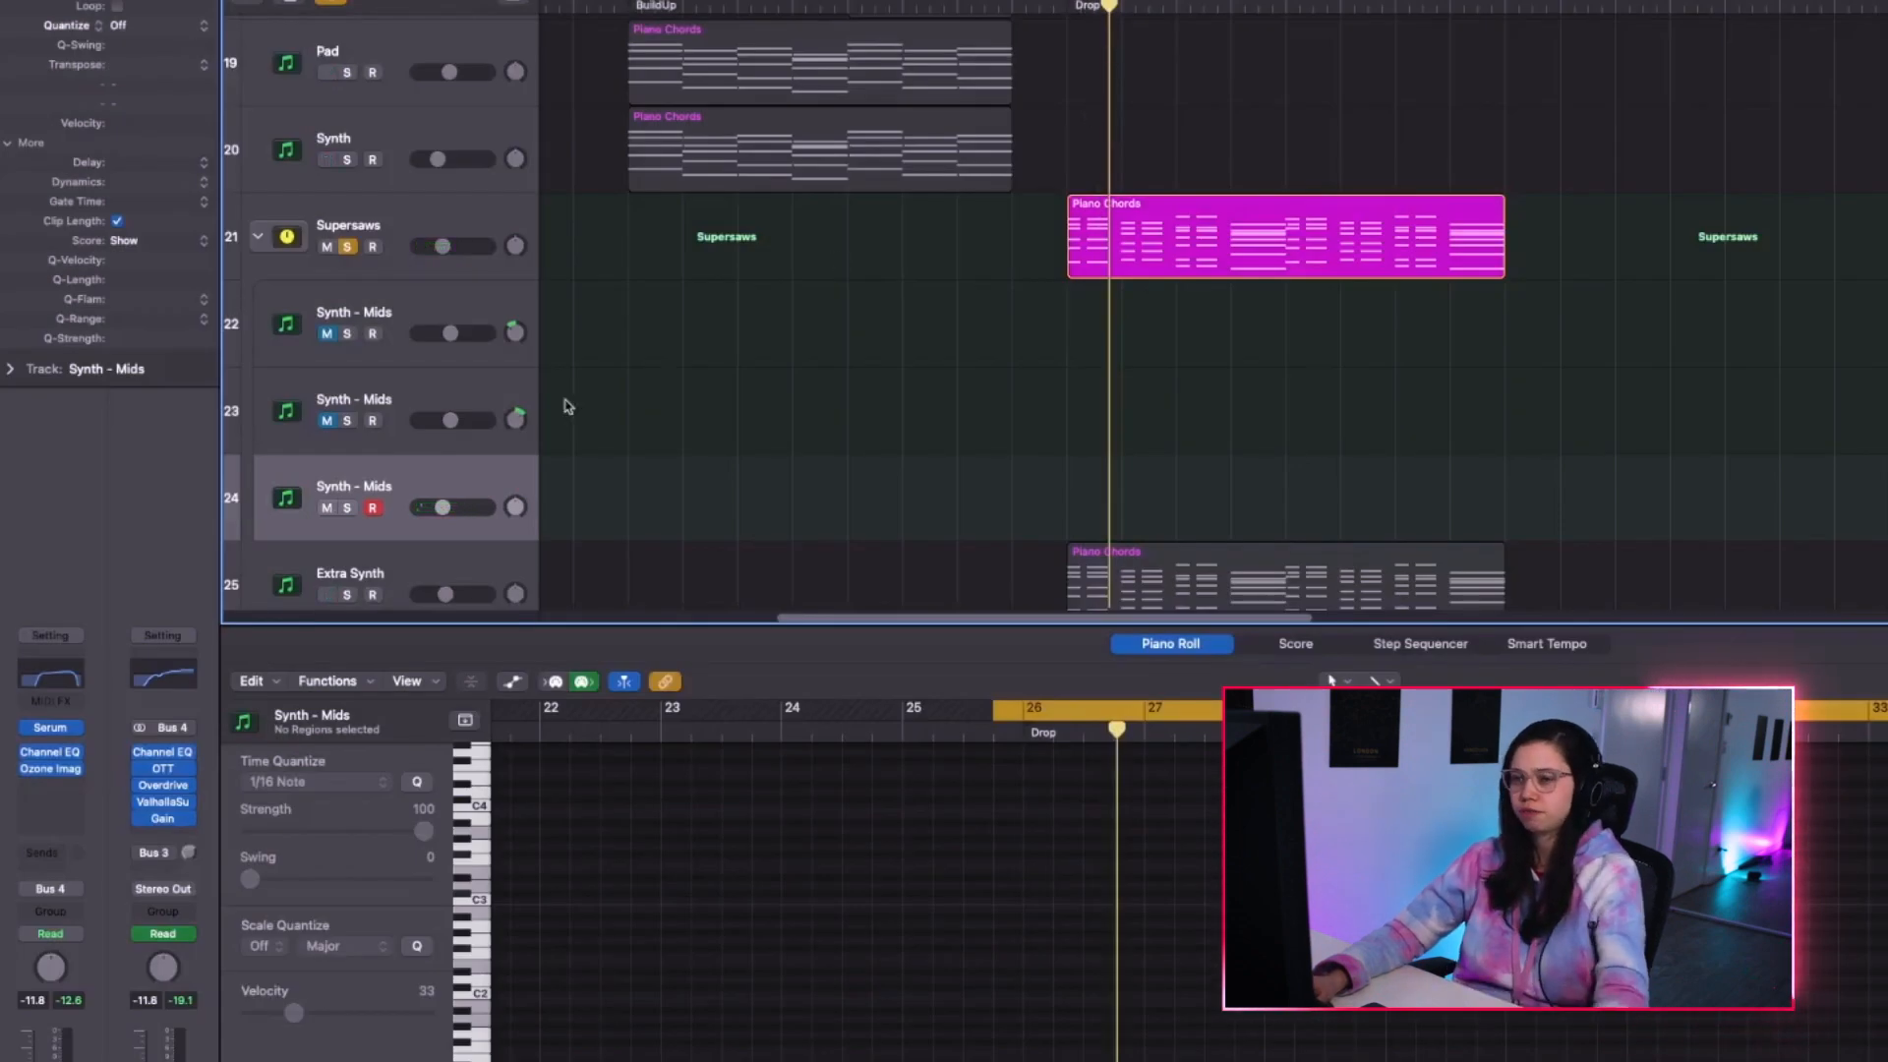
Unmute the first two Synth - Mids tracks, select the Supersaws stack, and play the drop with all three layers together.
left_click(447, 227)
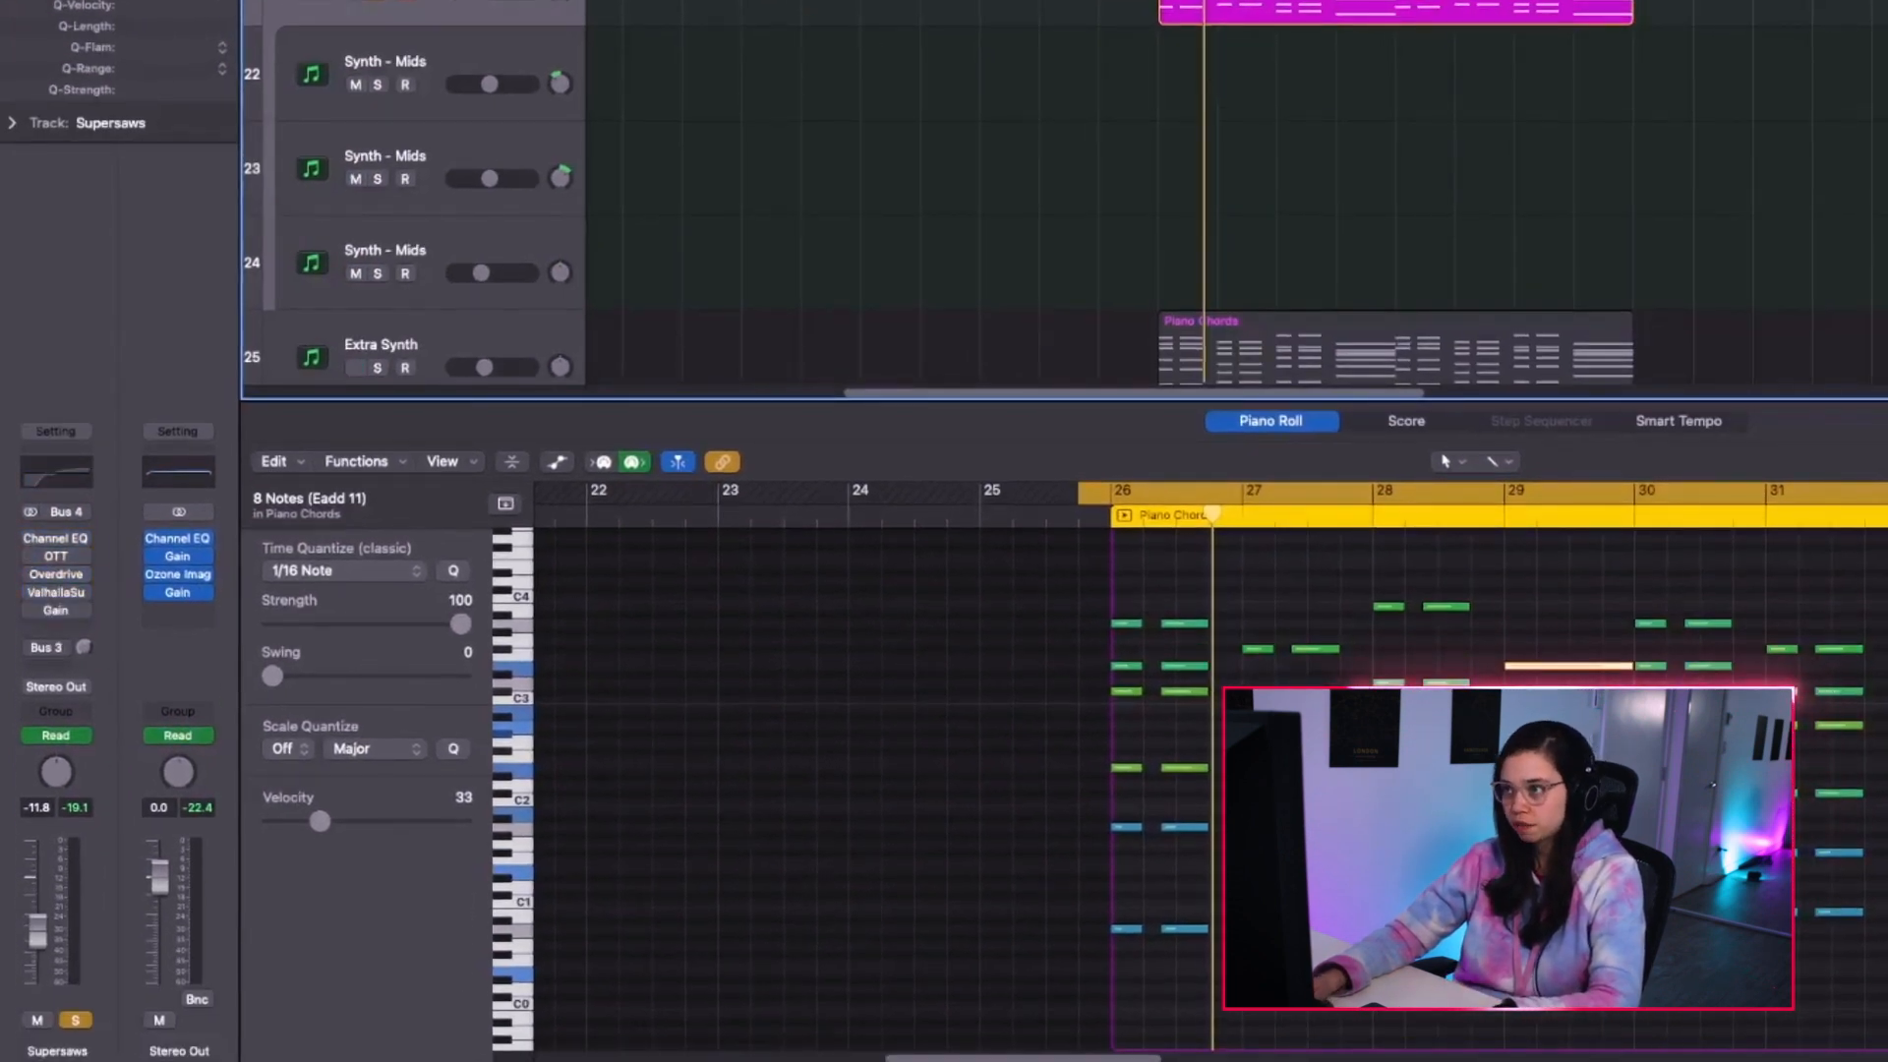
key("space")
scroll(1506, 44, "up", 5)
scroll(1627, 51, "right", 4)
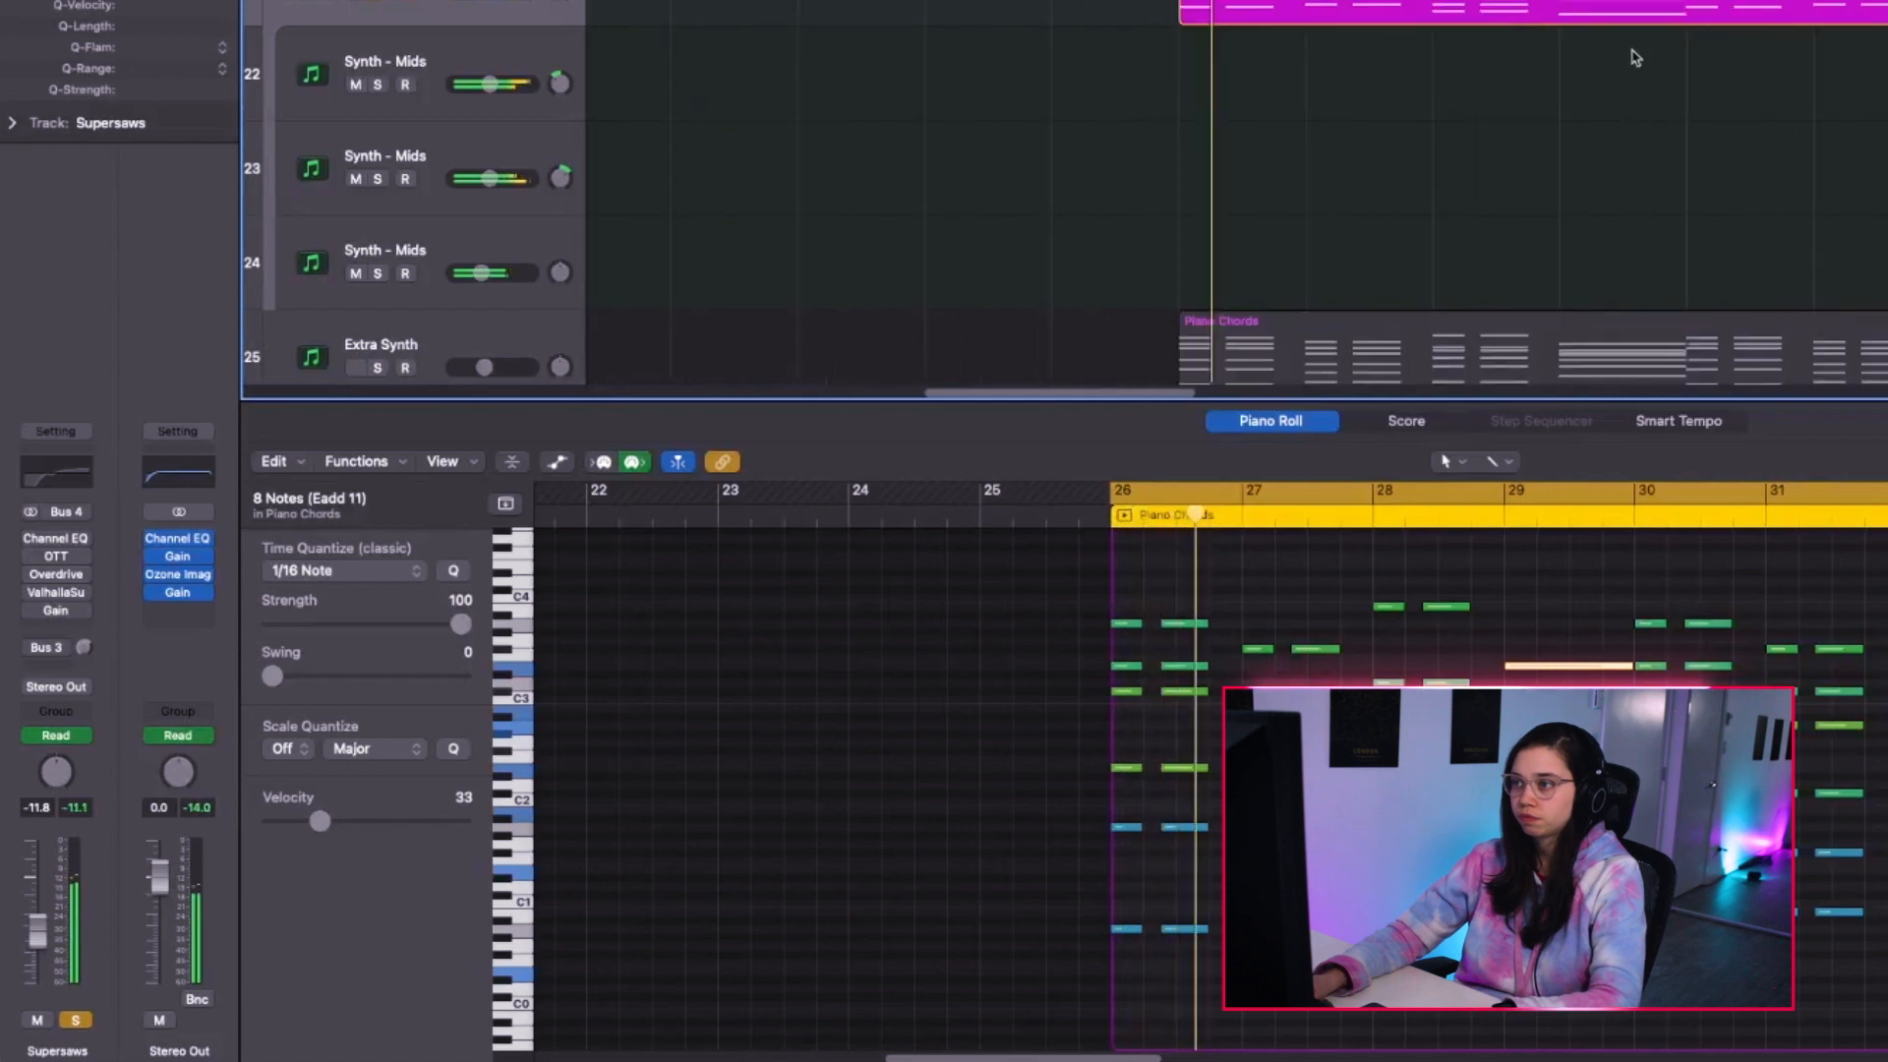
scroll(1632, 56, "right", 5)
scroll(1175, 91, "left", 2)
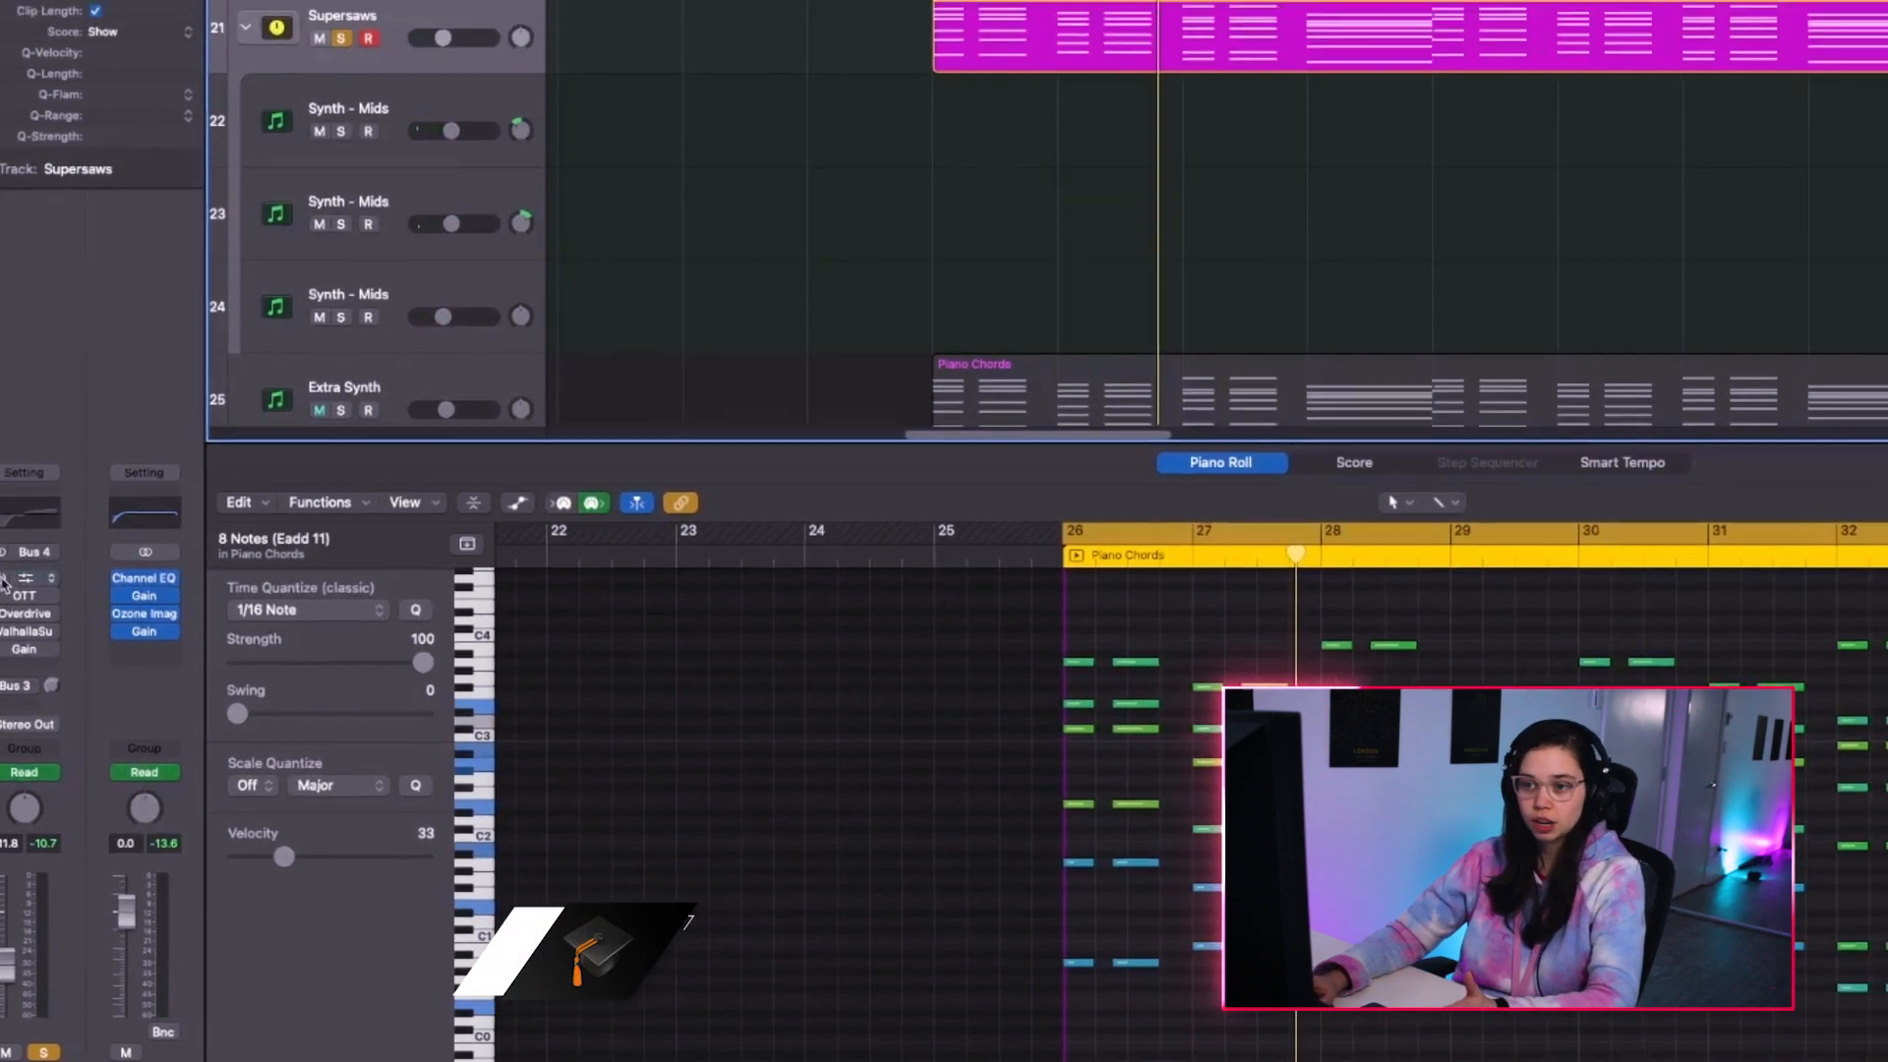
Open the Supersaws stack's Channel EQ, move it clear of the region, compare it bypassed and active during playback, and close it.
left_click(55, 538)
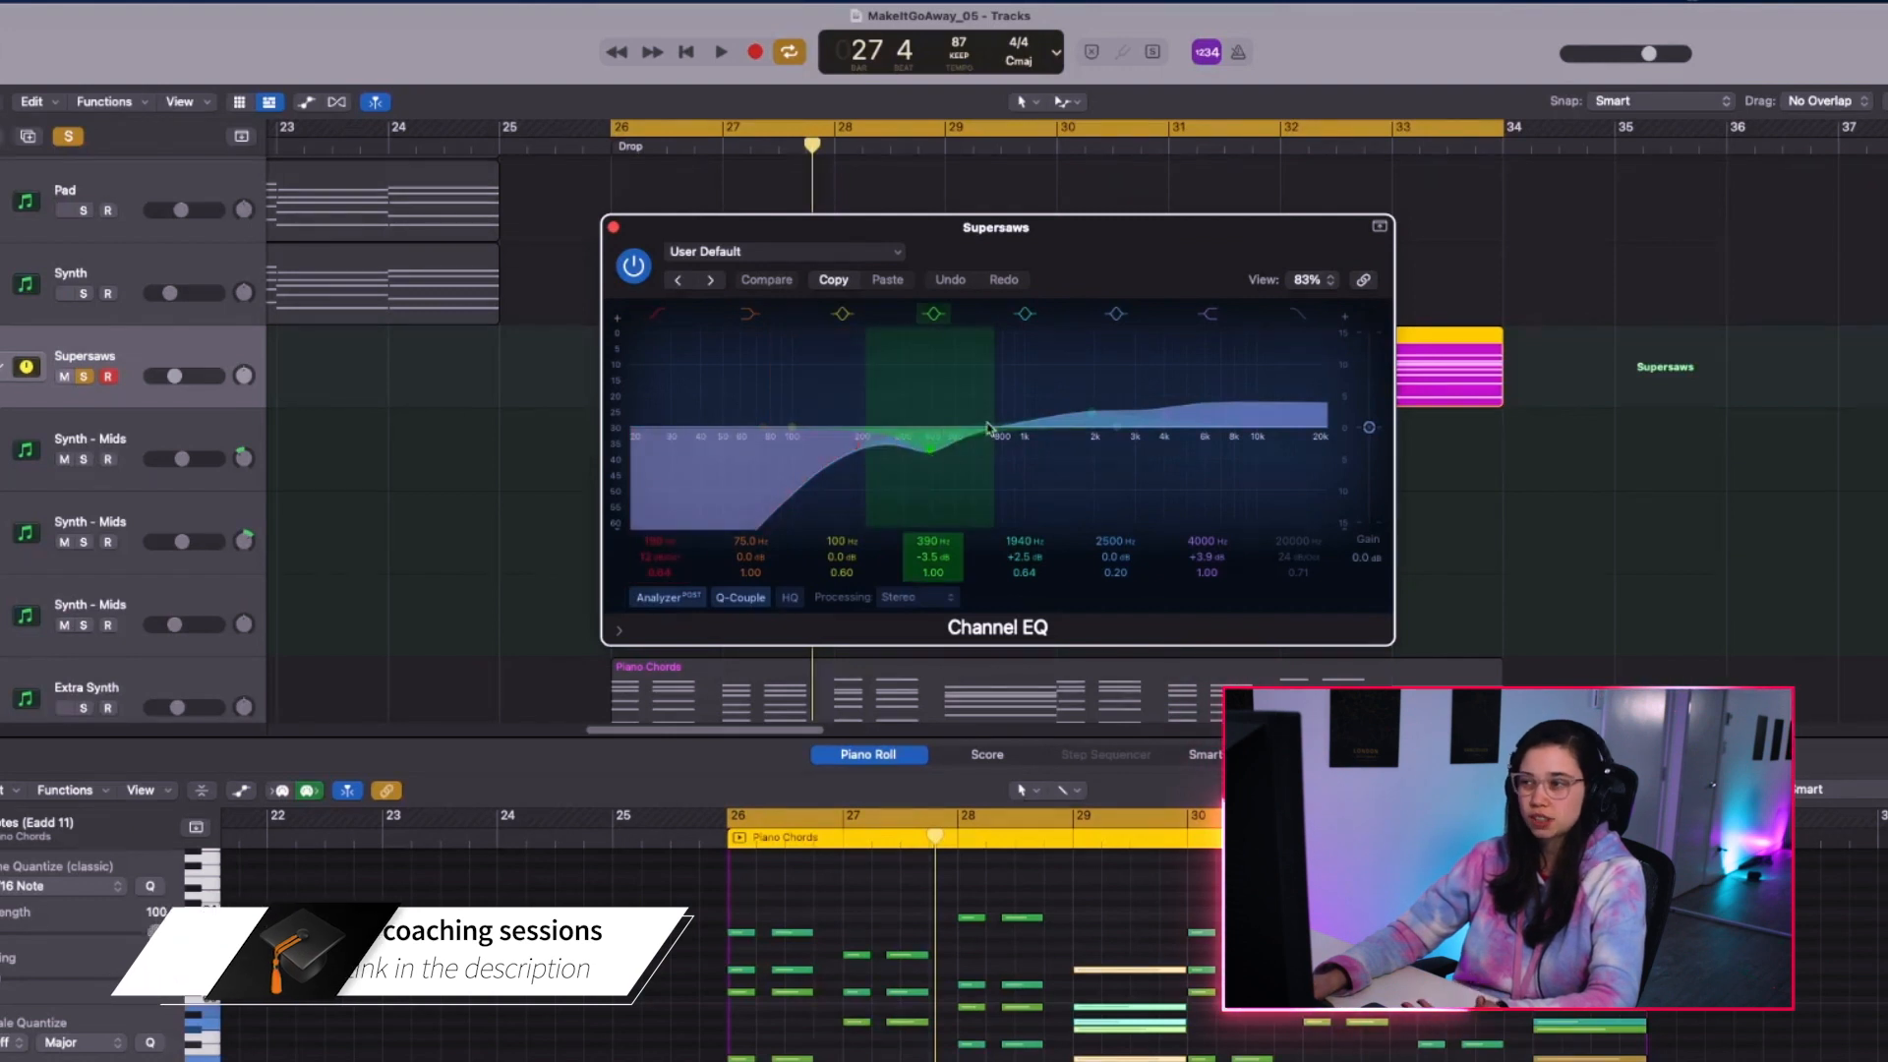
left_click_drag(1076, 244, 1485, 202)
key("space")
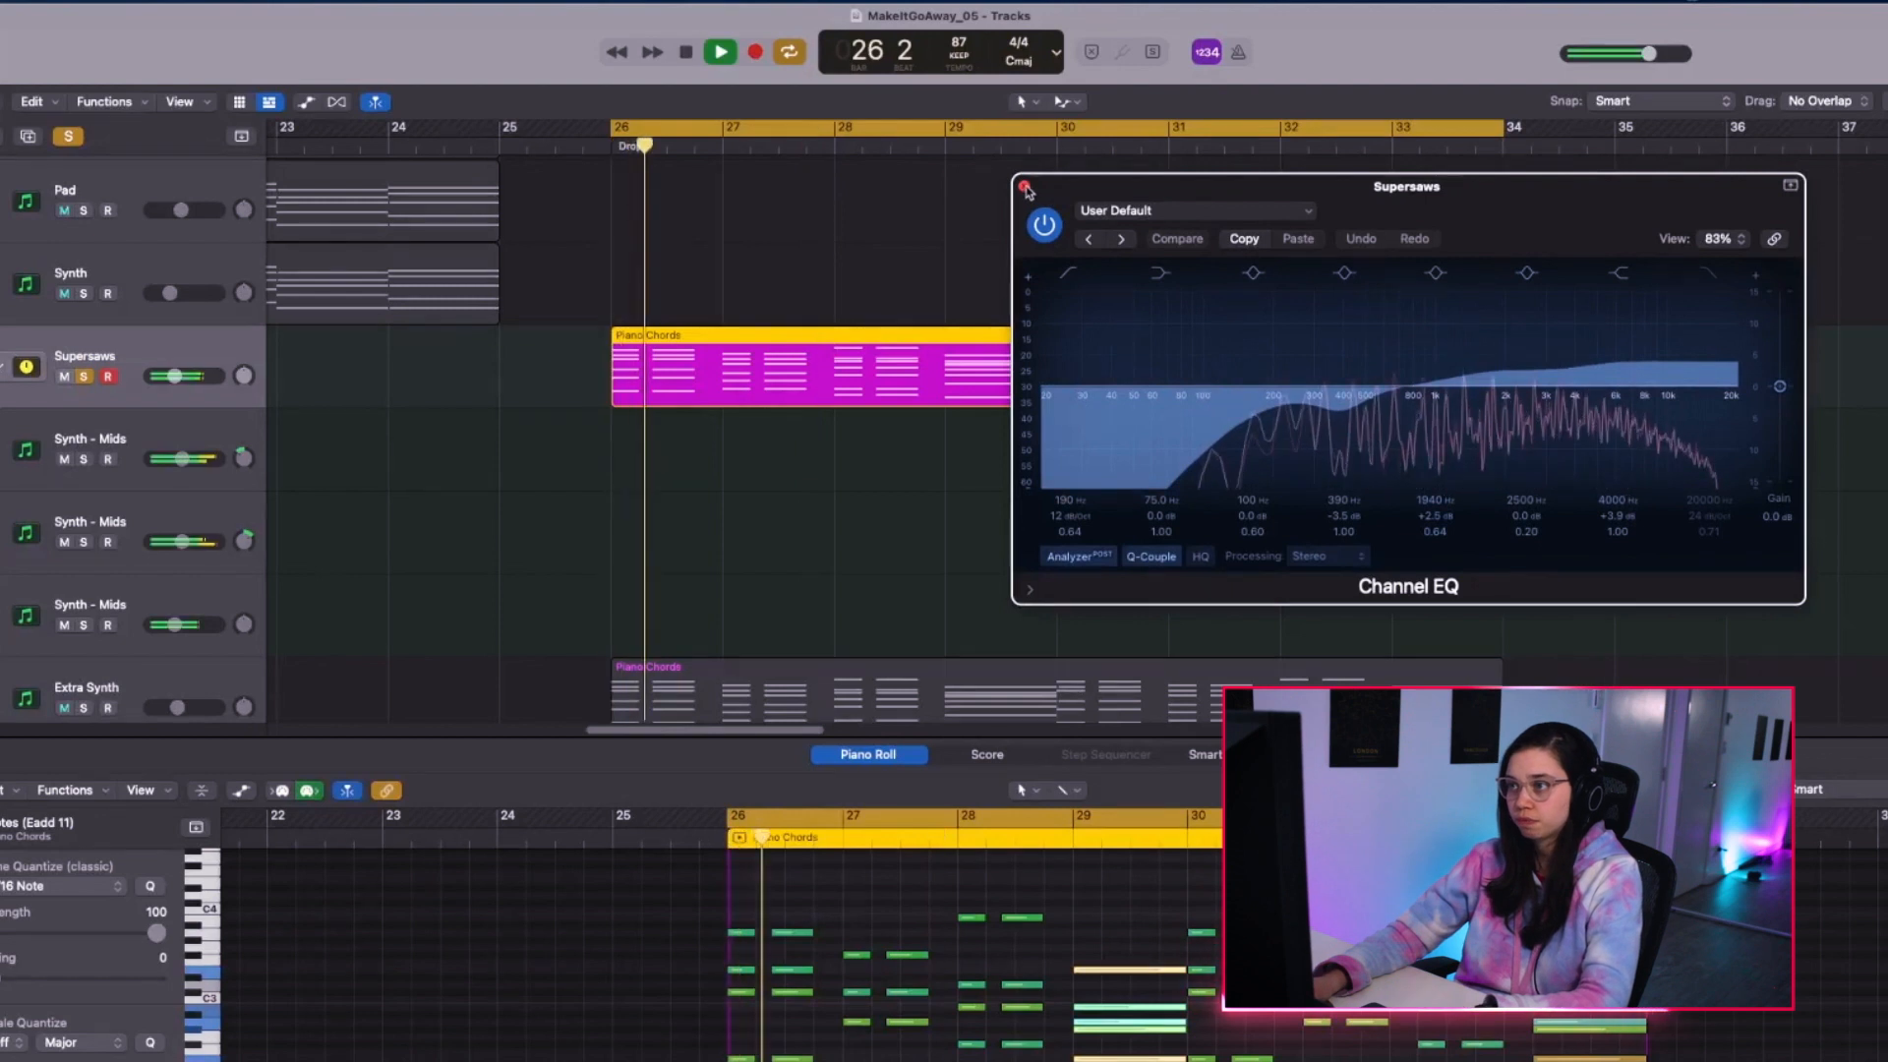
left_click(1048, 228)
left_click(1048, 228)
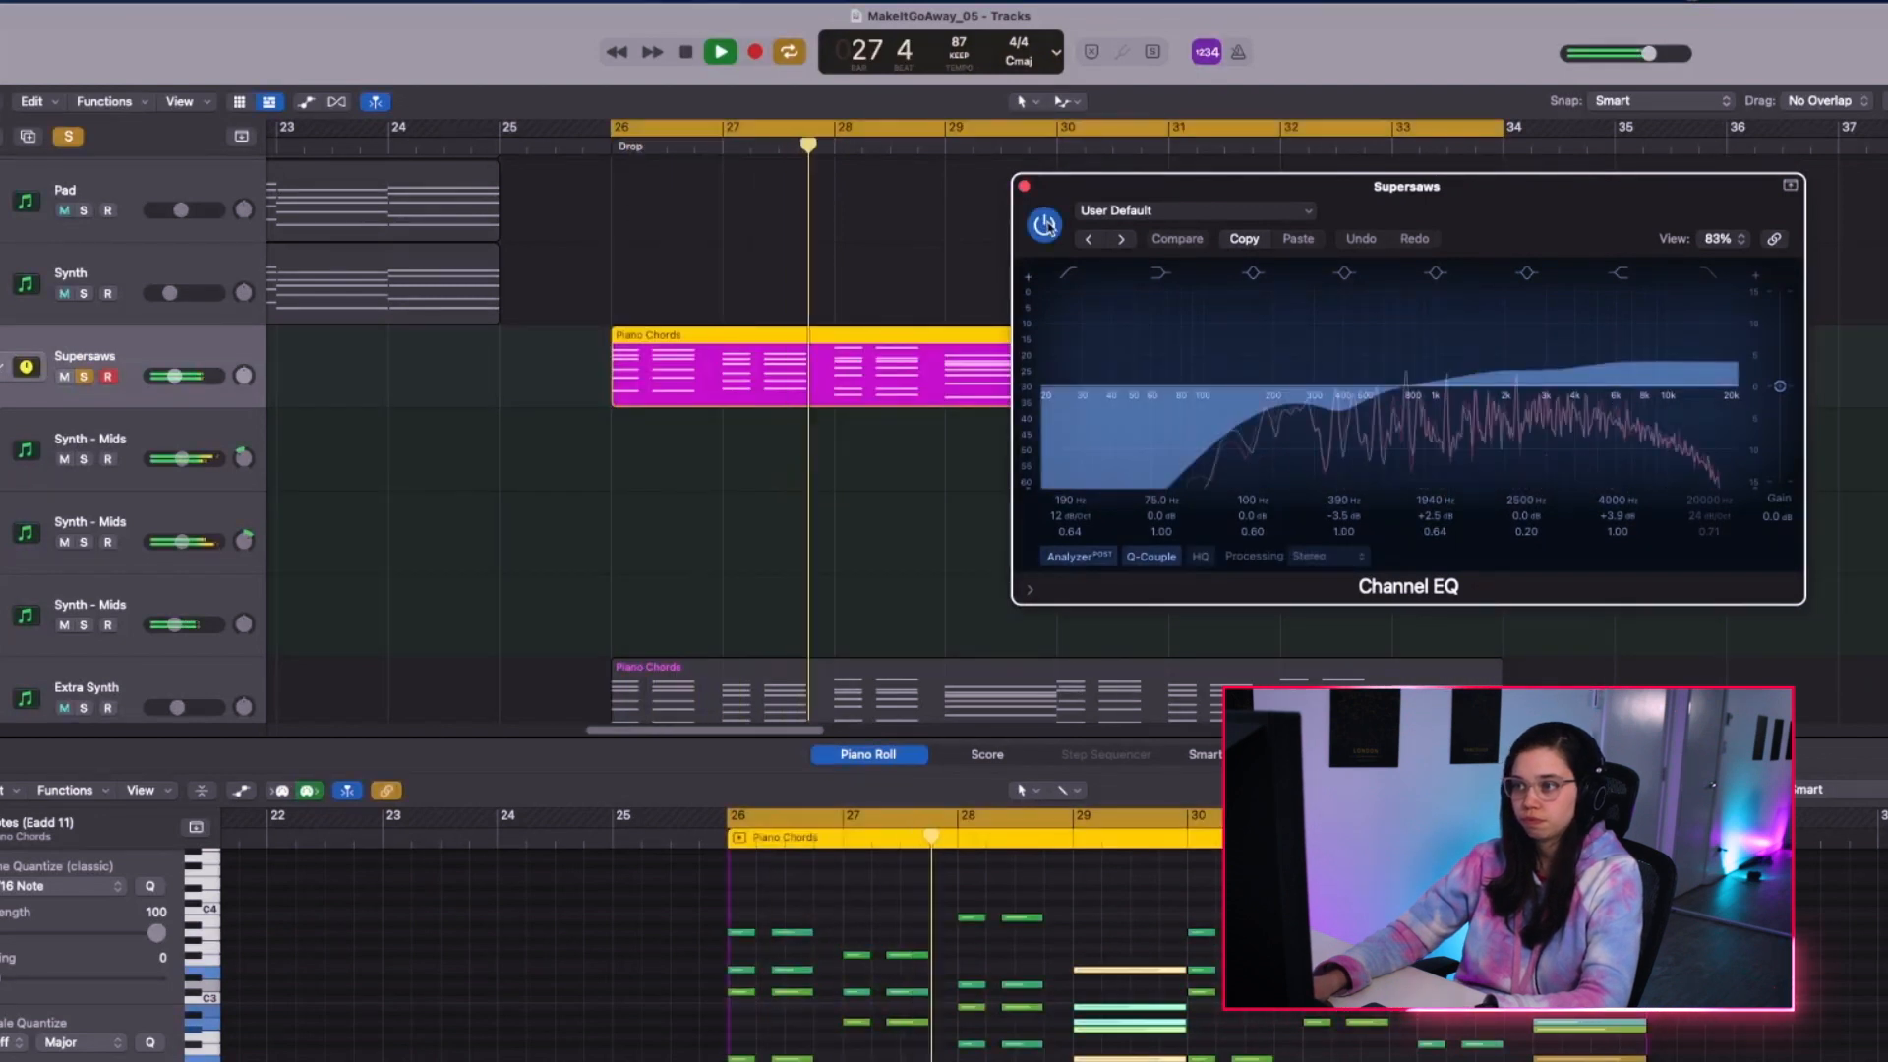
key("space")
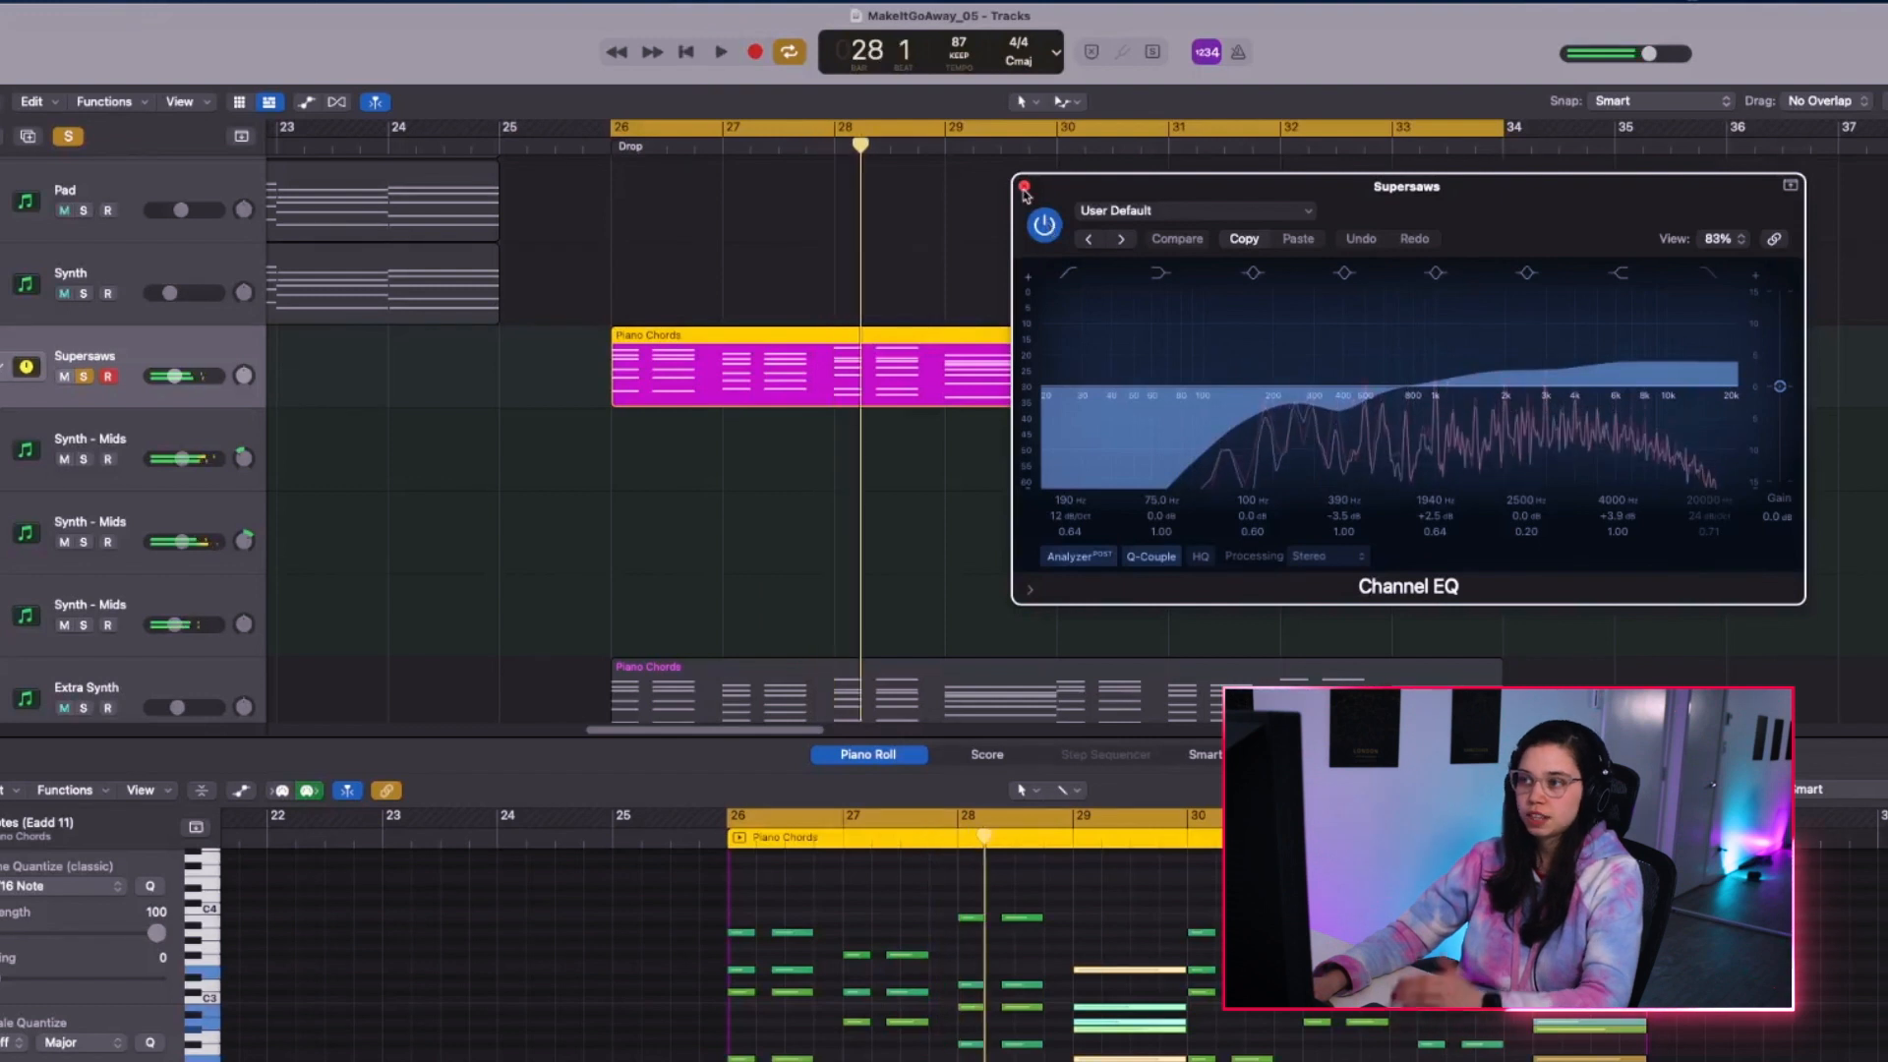
left_click(1023, 187)
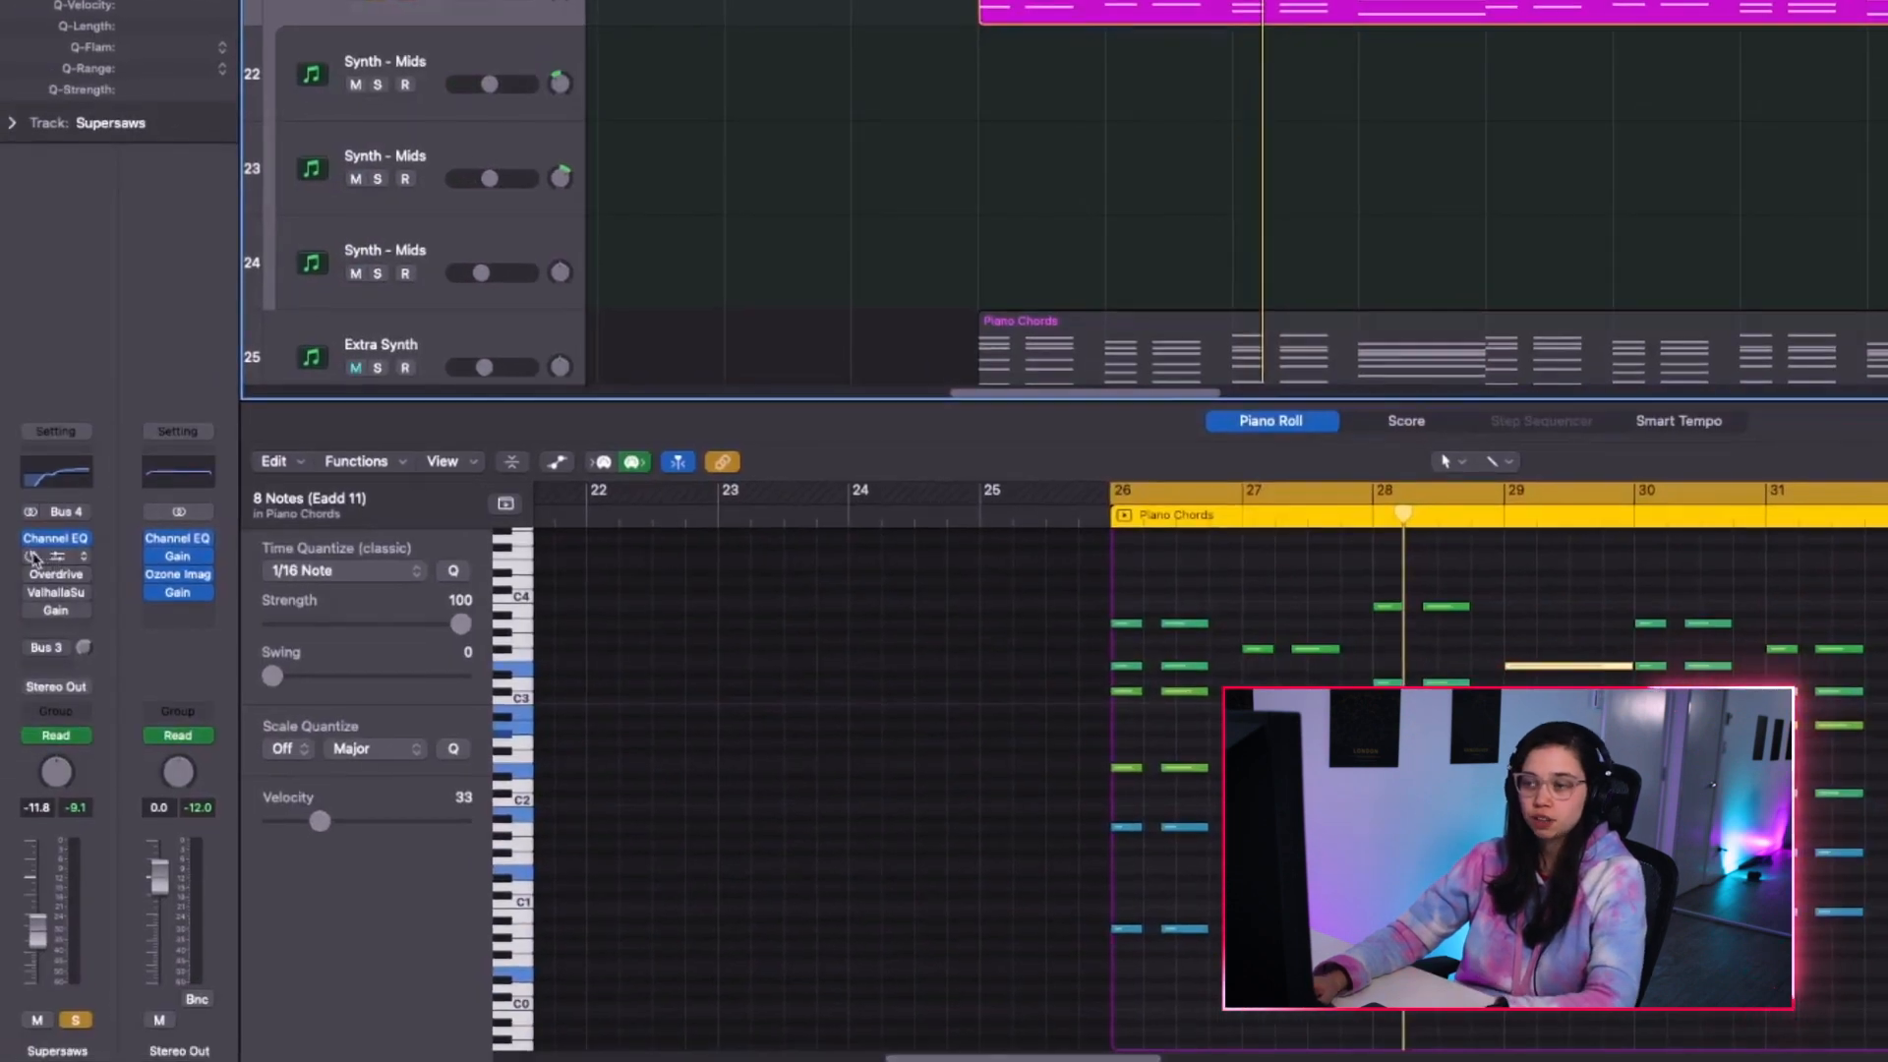
Play the drop while examining the OTT and Overdrive effects on the Supersaws stack, closing each plug-in window when done.
key("space")
left_click(39, 557)
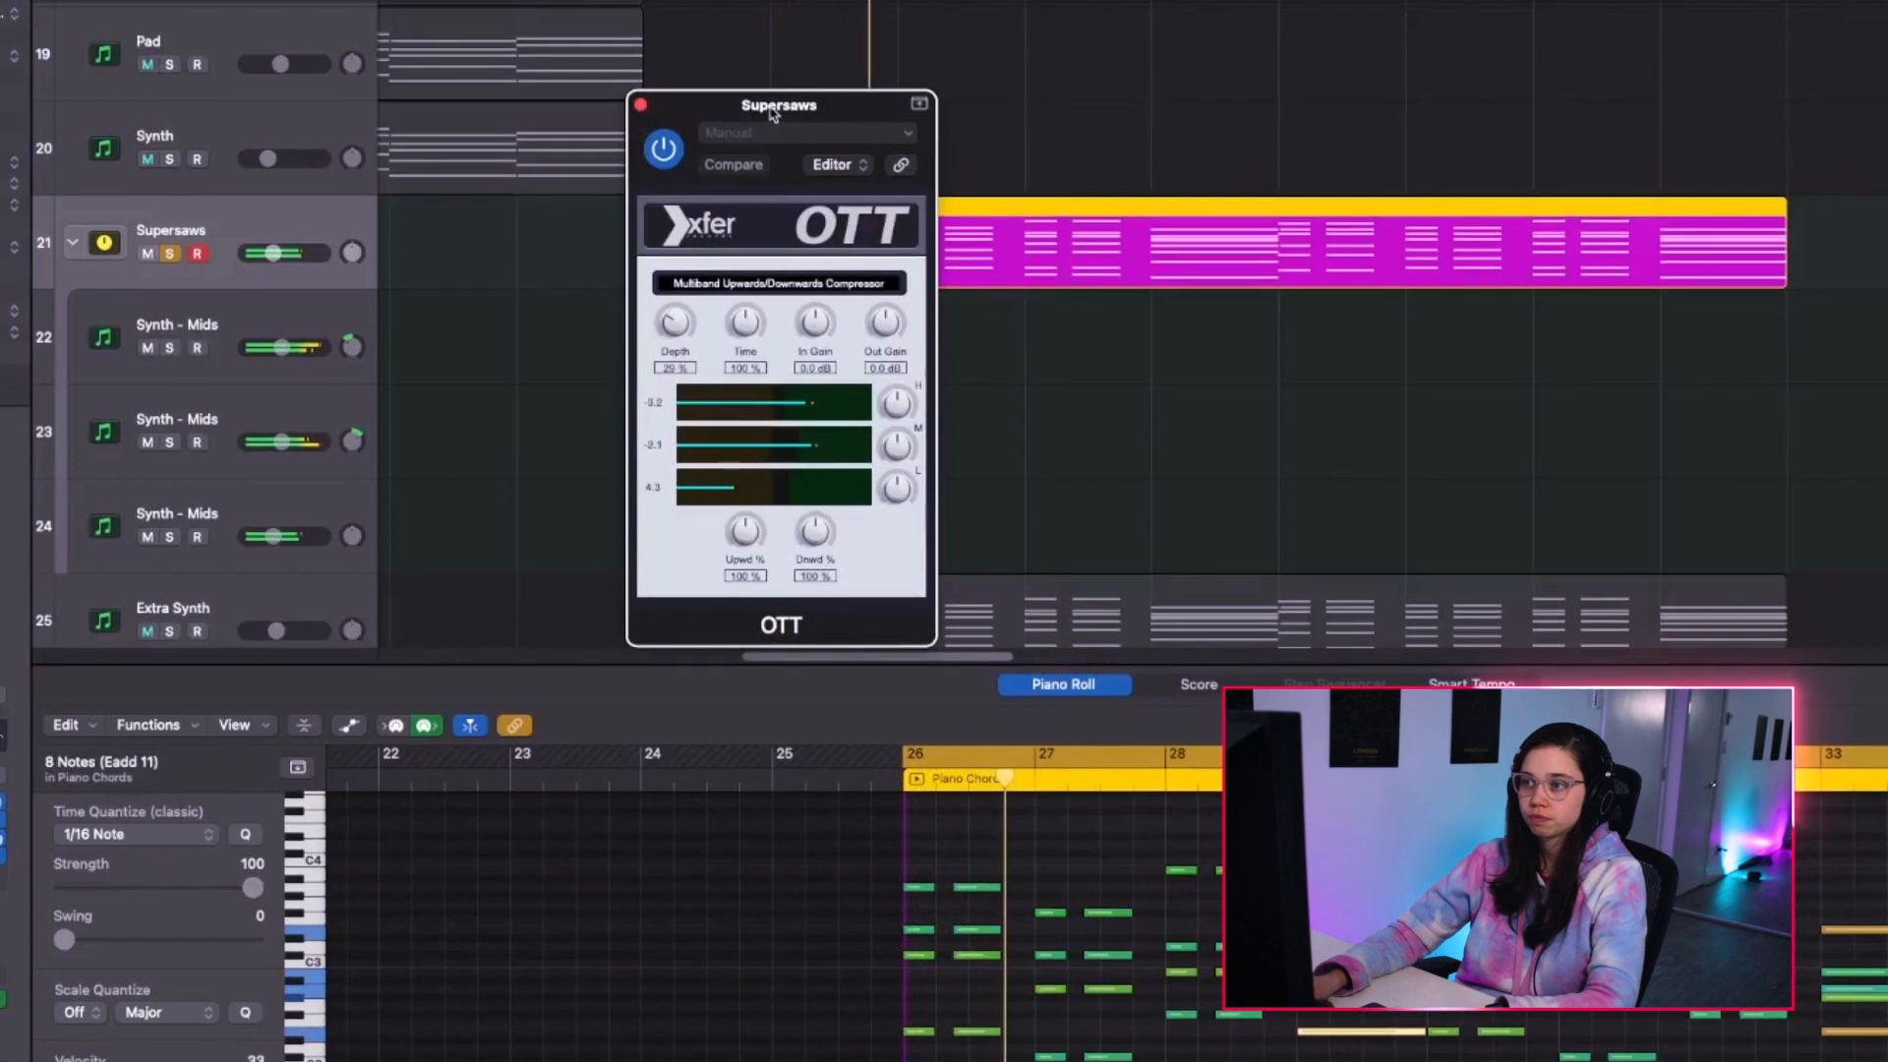
left_click_drag(690, 119, 547, 391)
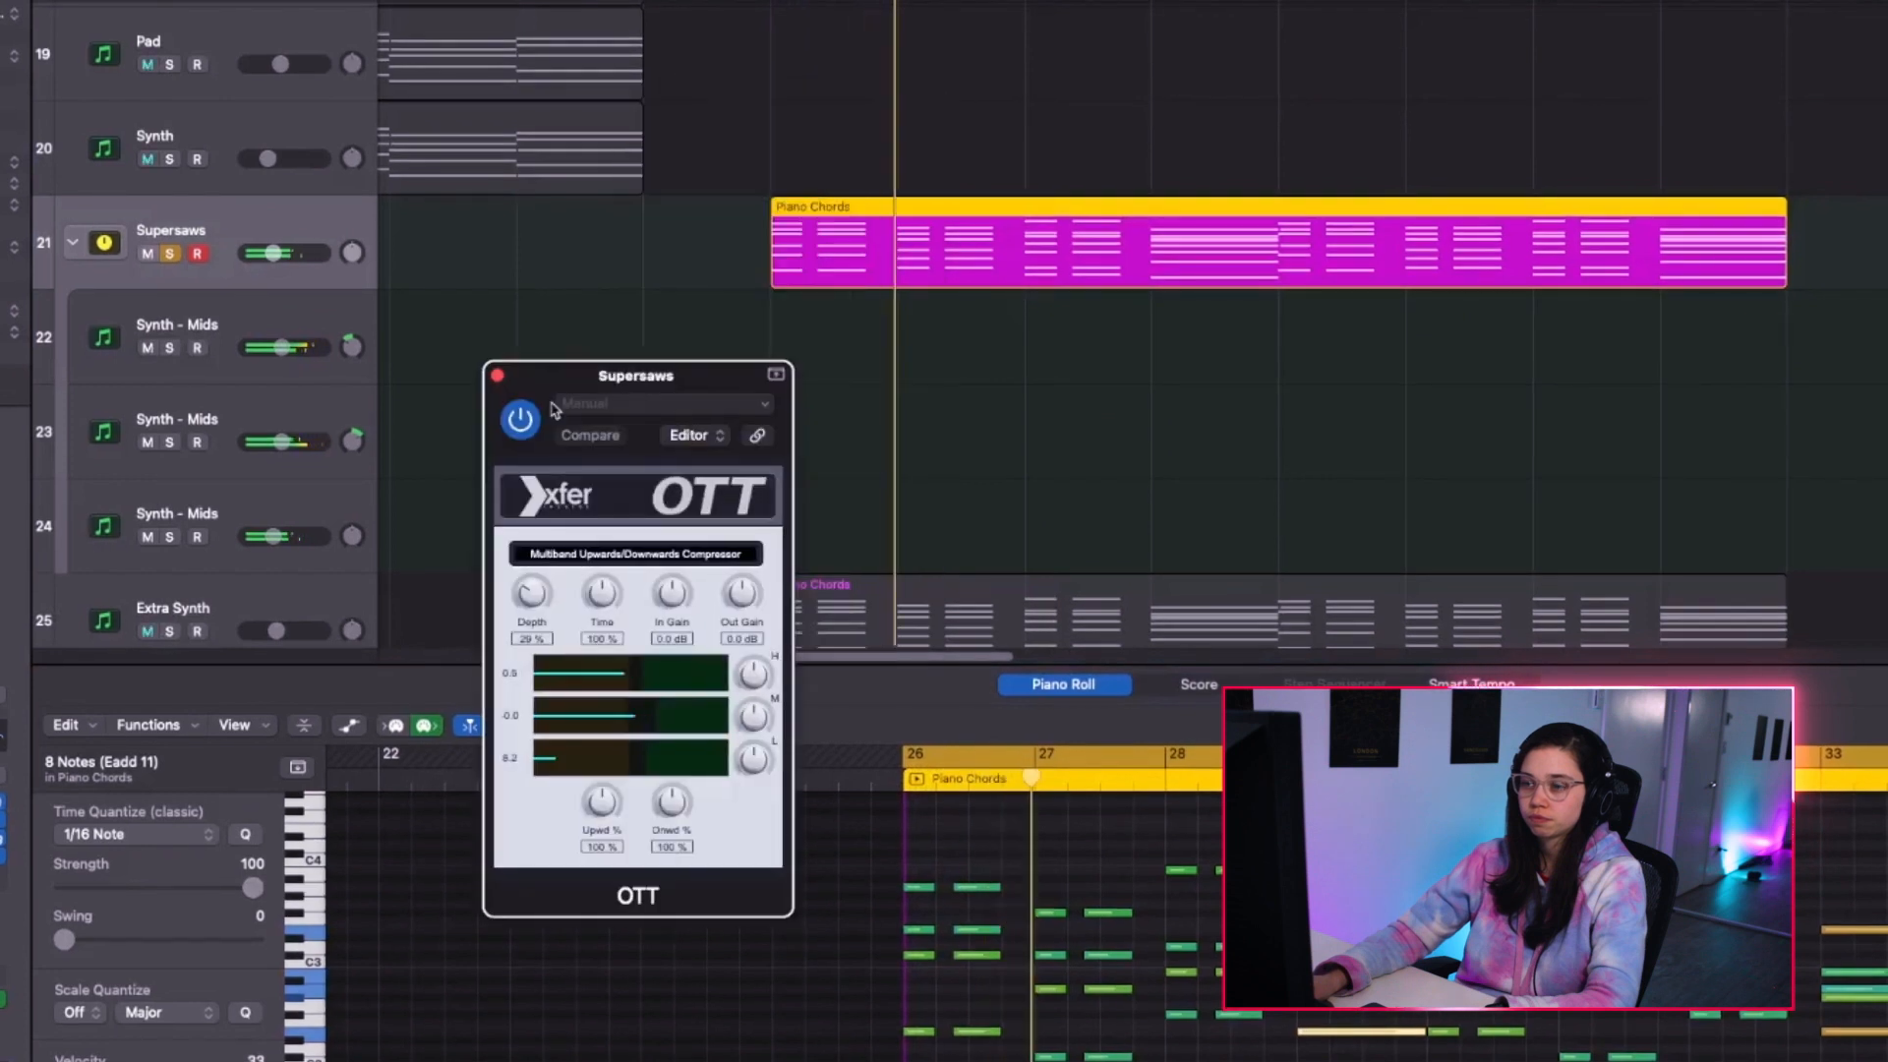
left_click(502, 370)
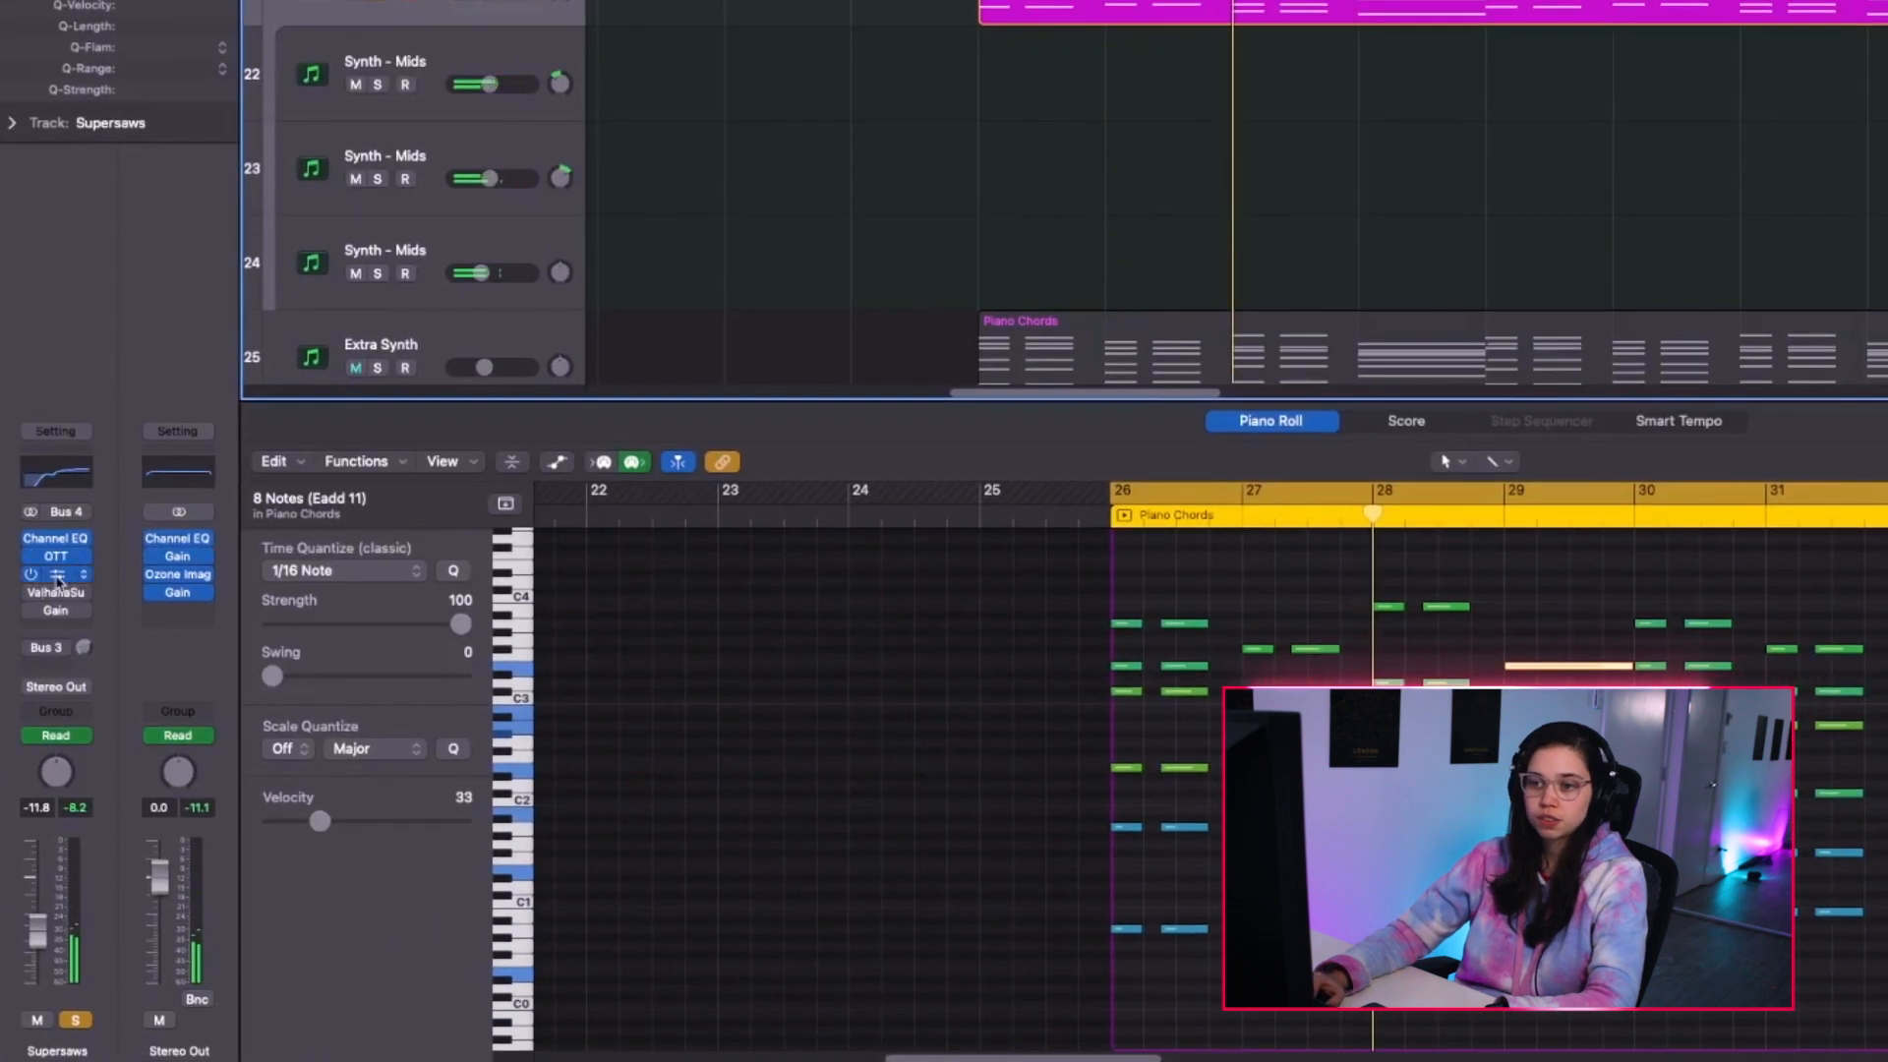
left_click(57, 576)
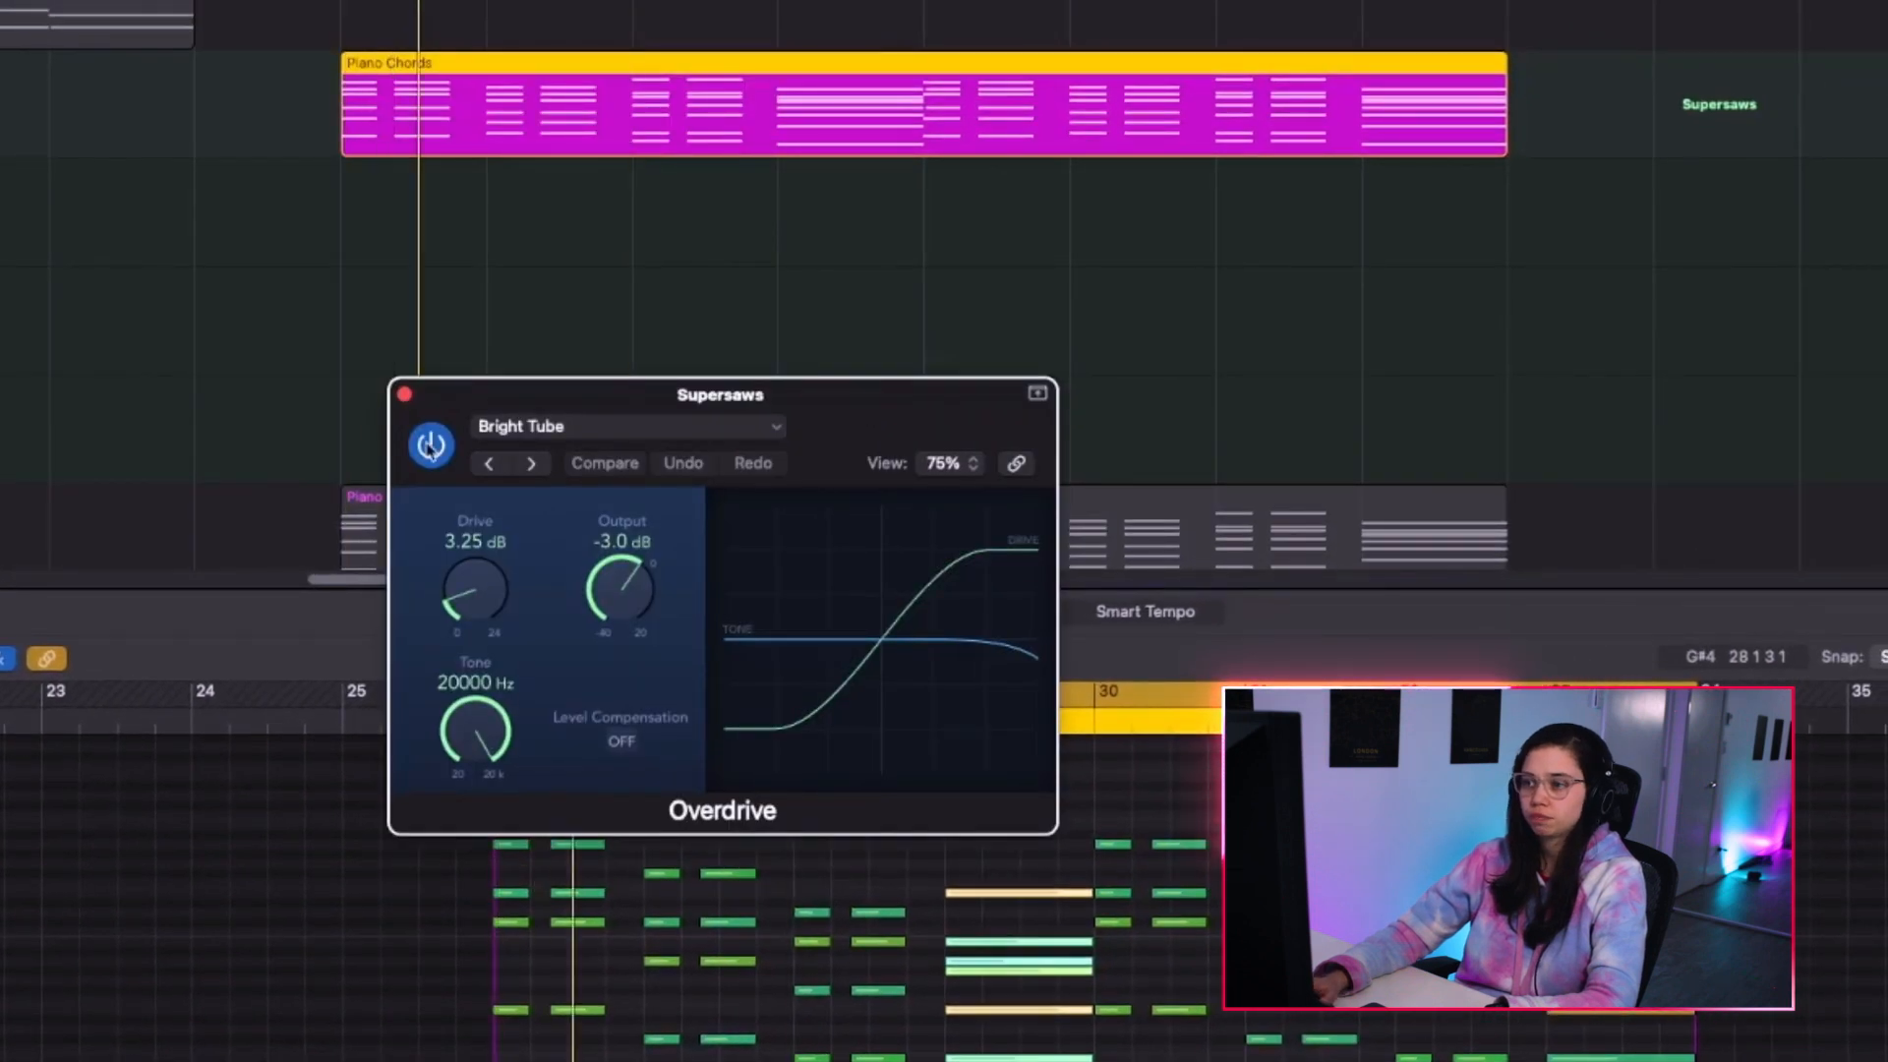
left_click(404, 394)
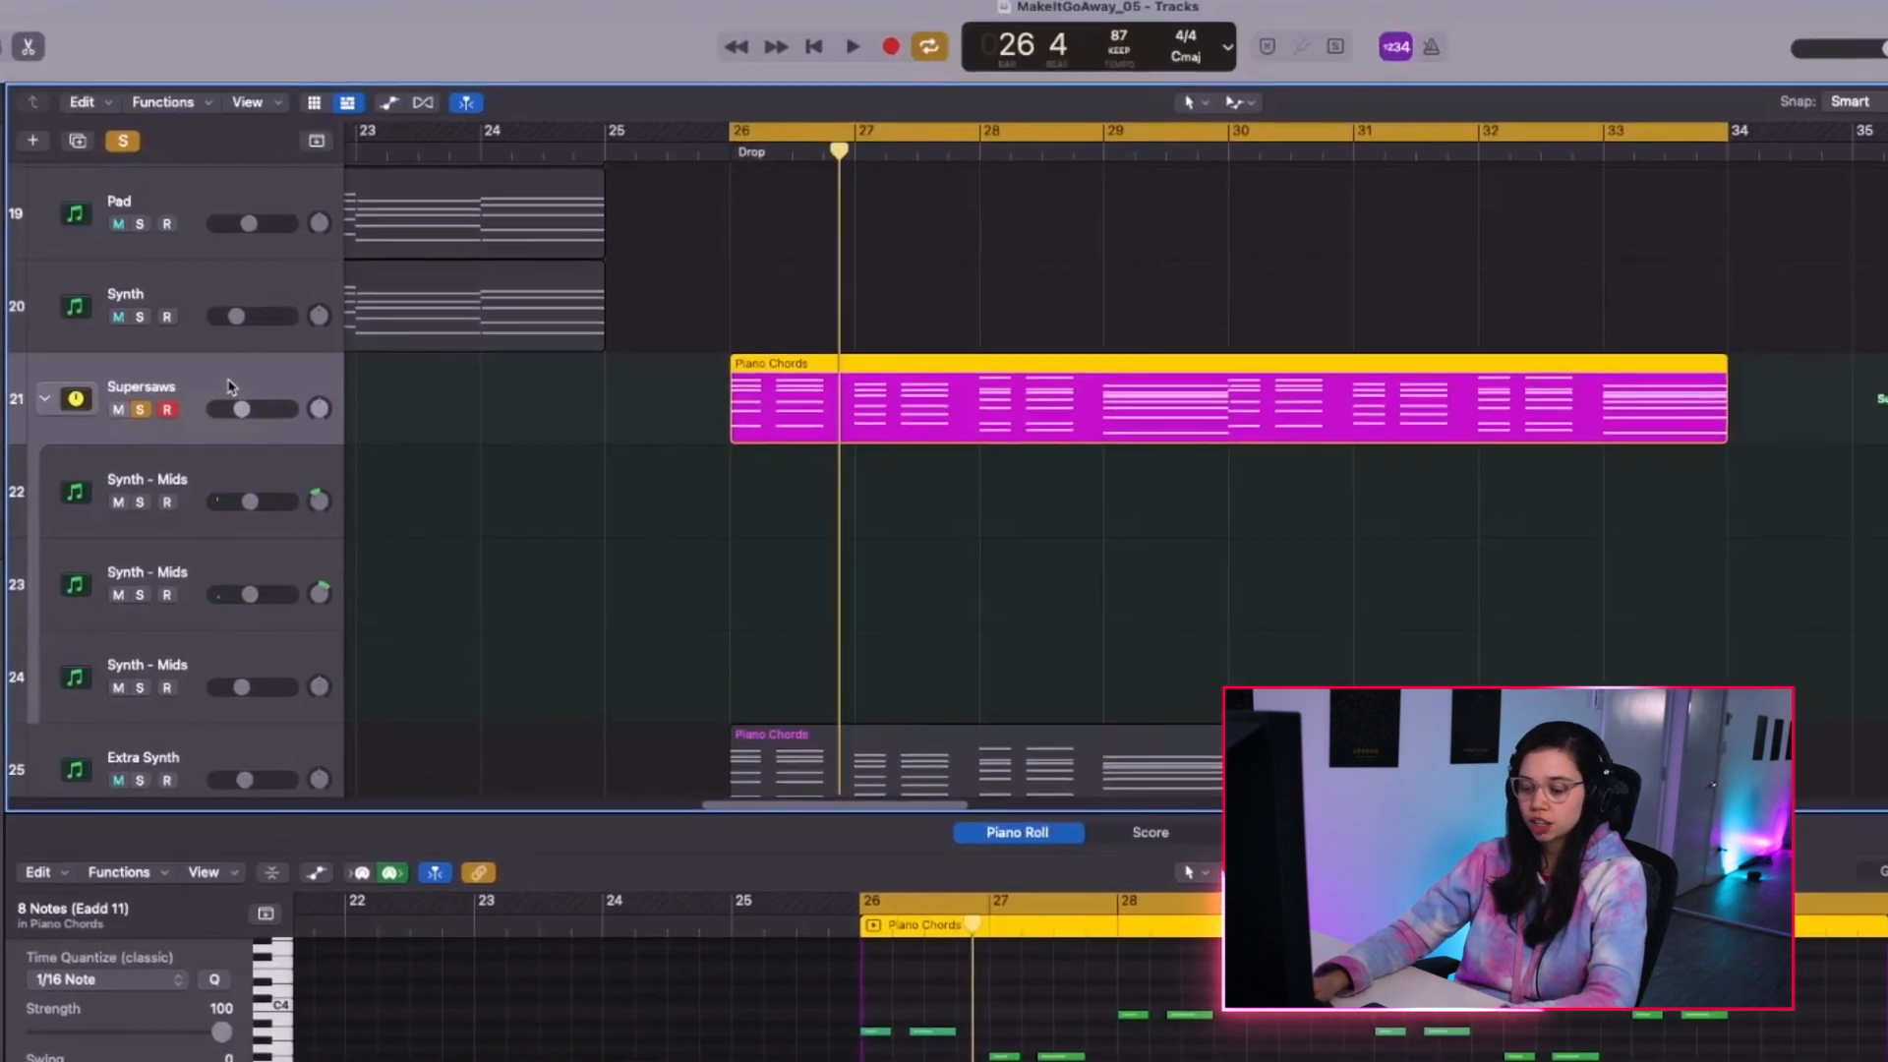
Show track automation, solo the first Kick with the Supersaws, examine the Supersaws gain automation during playback, and hide the automation again.
key("a")
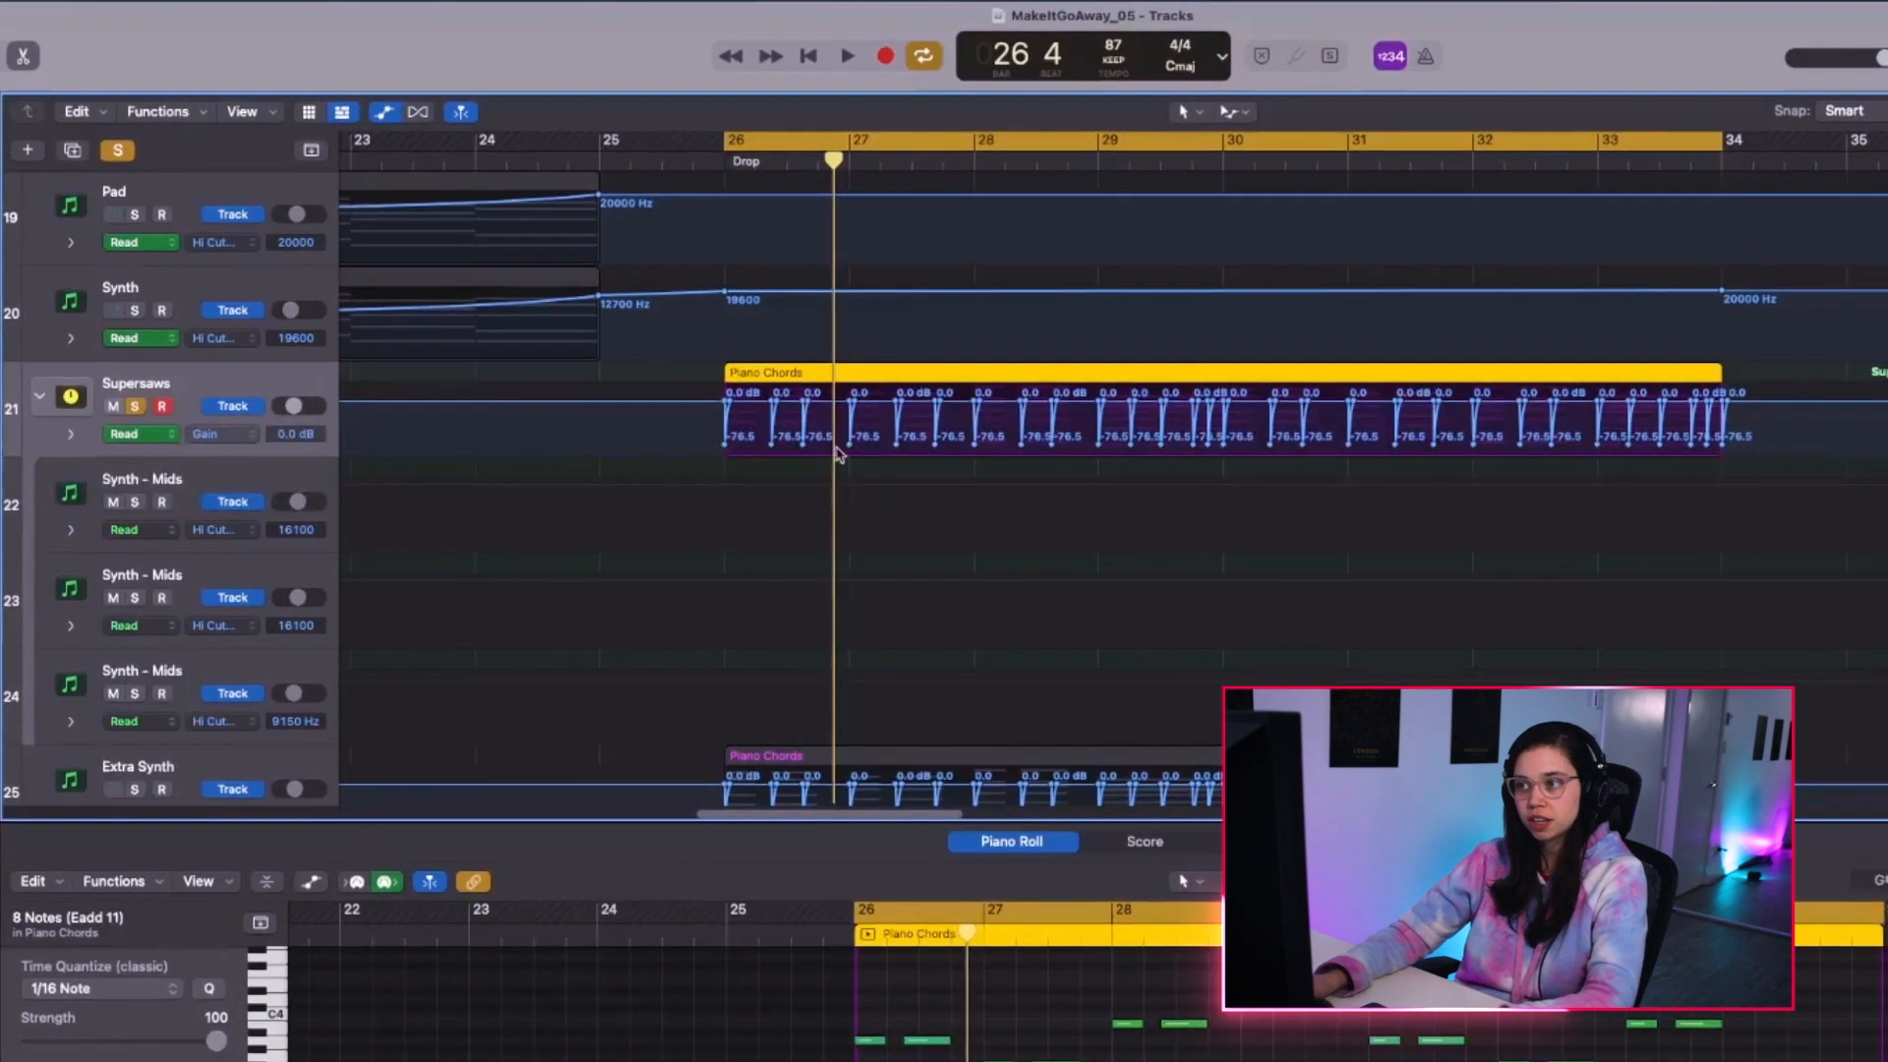
scroll(780, 460, "up", 5)
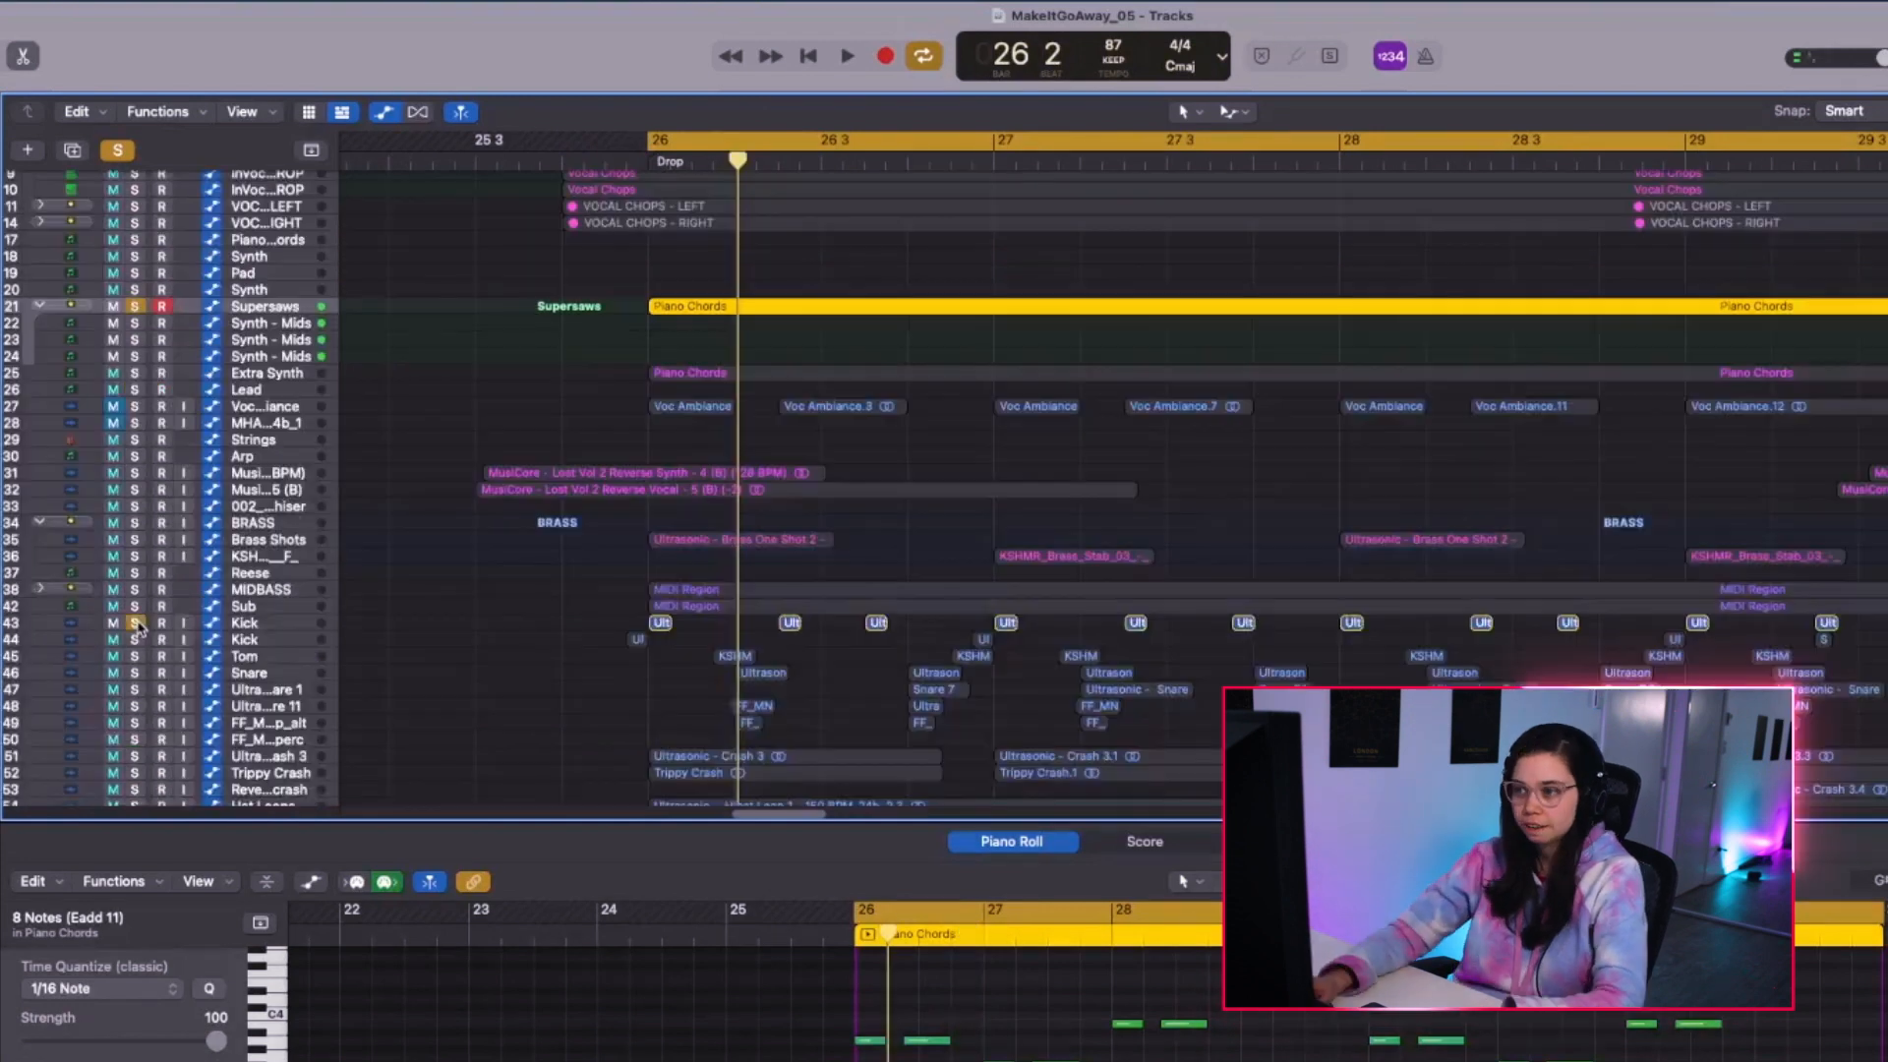
key("space")
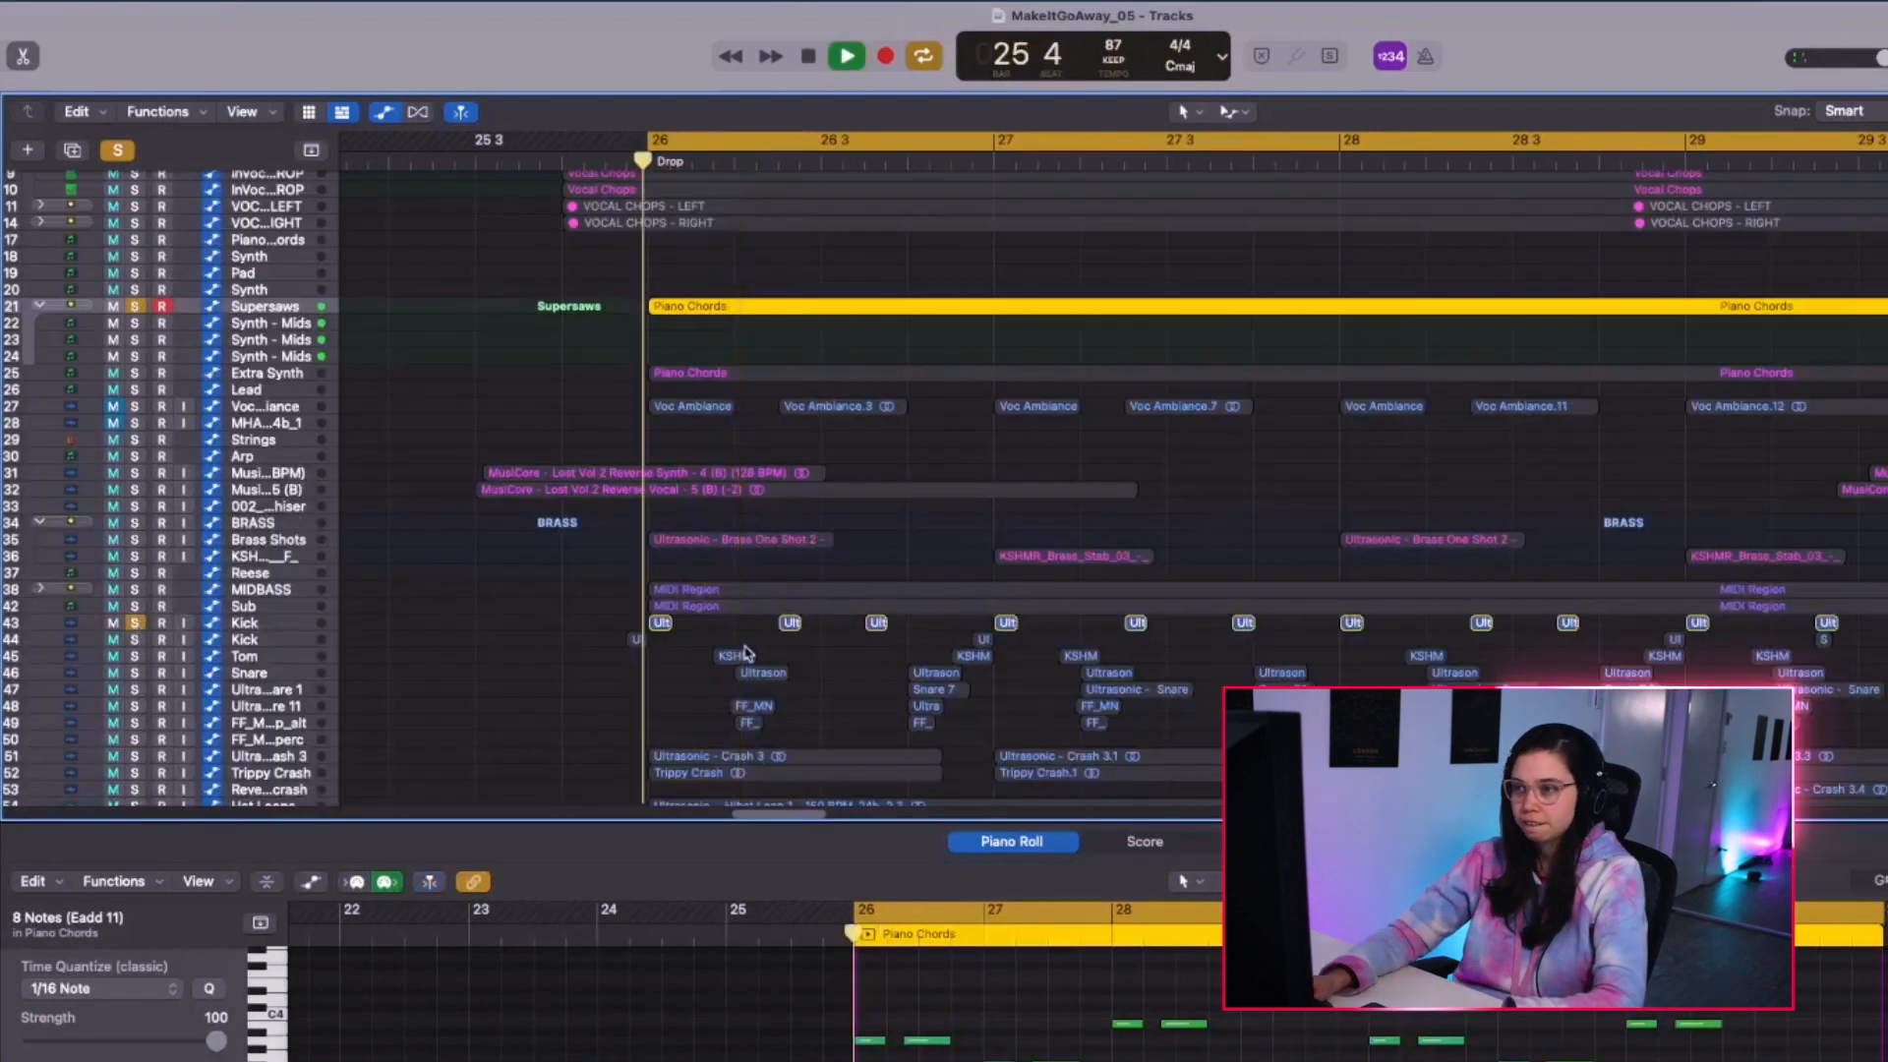
scroll(841, 614, "up", 3)
scroll(843, 610, "up", 5)
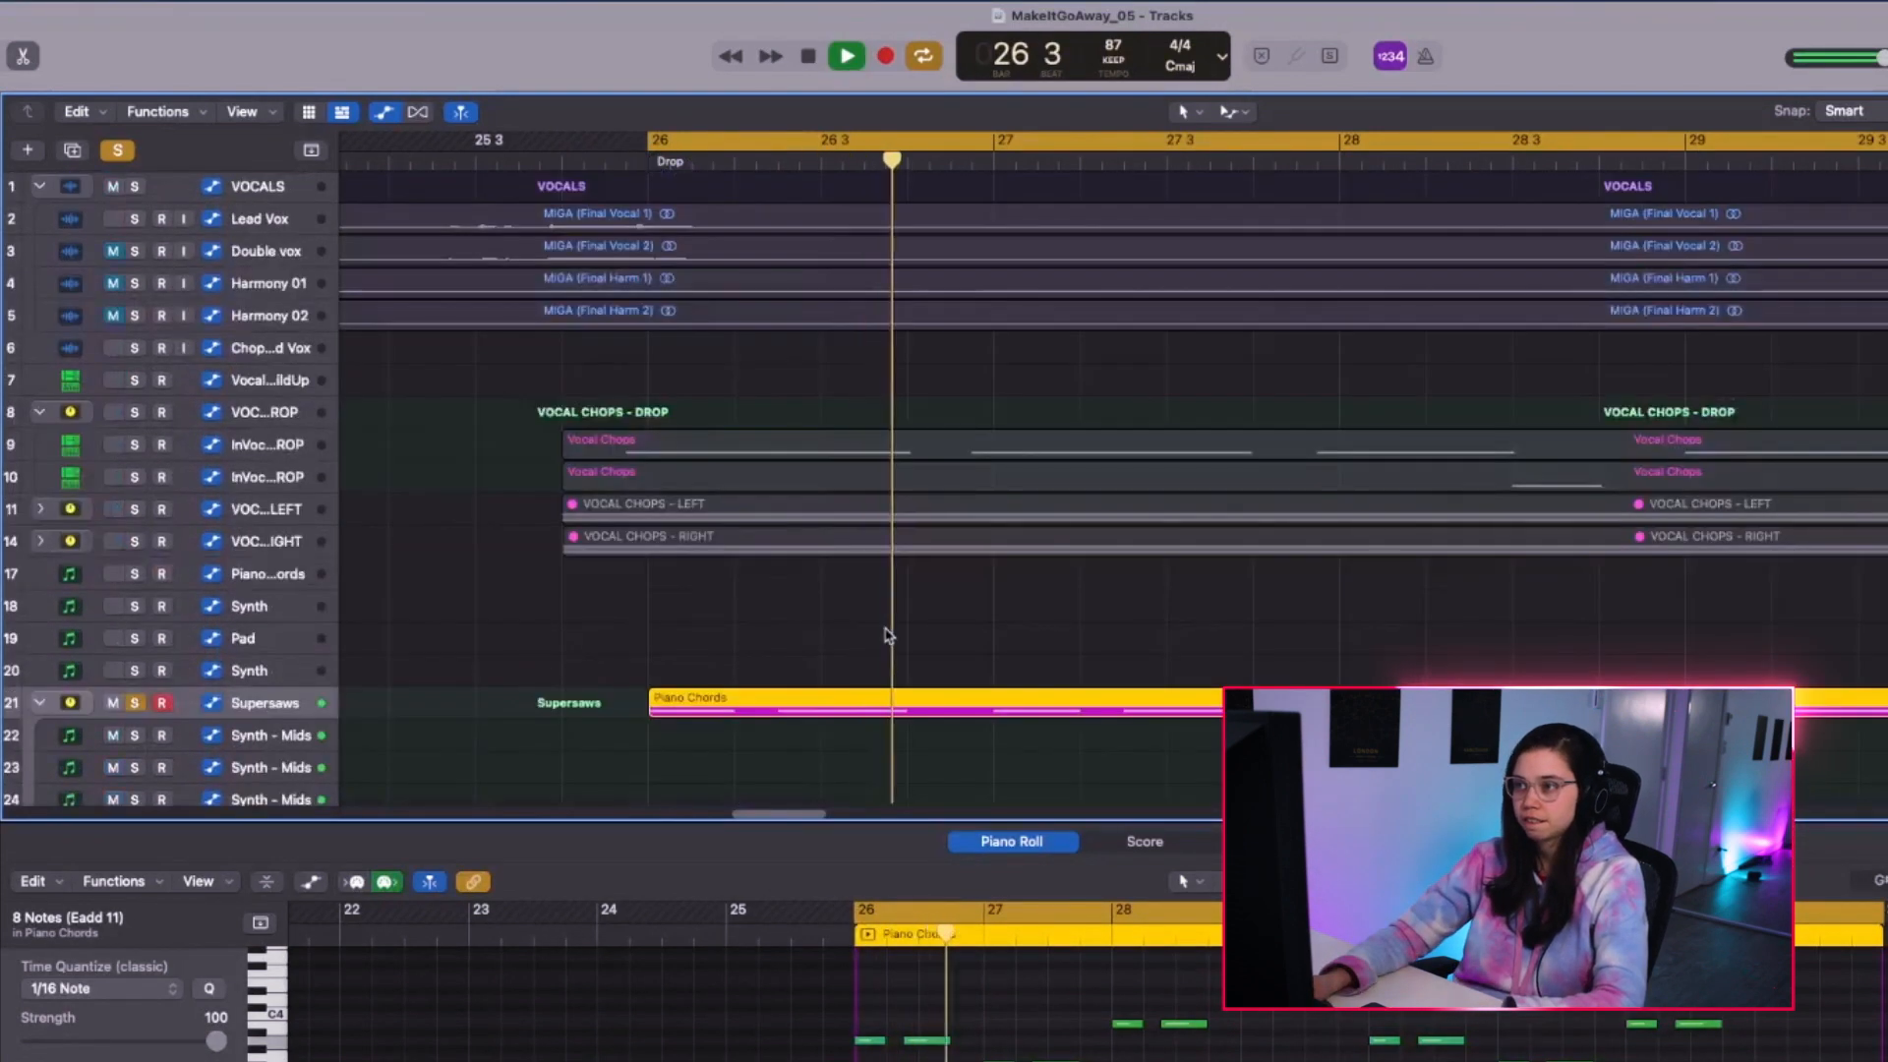
scroll(888, 634, "up", 5)
scroll(910, 603, "down", 3)
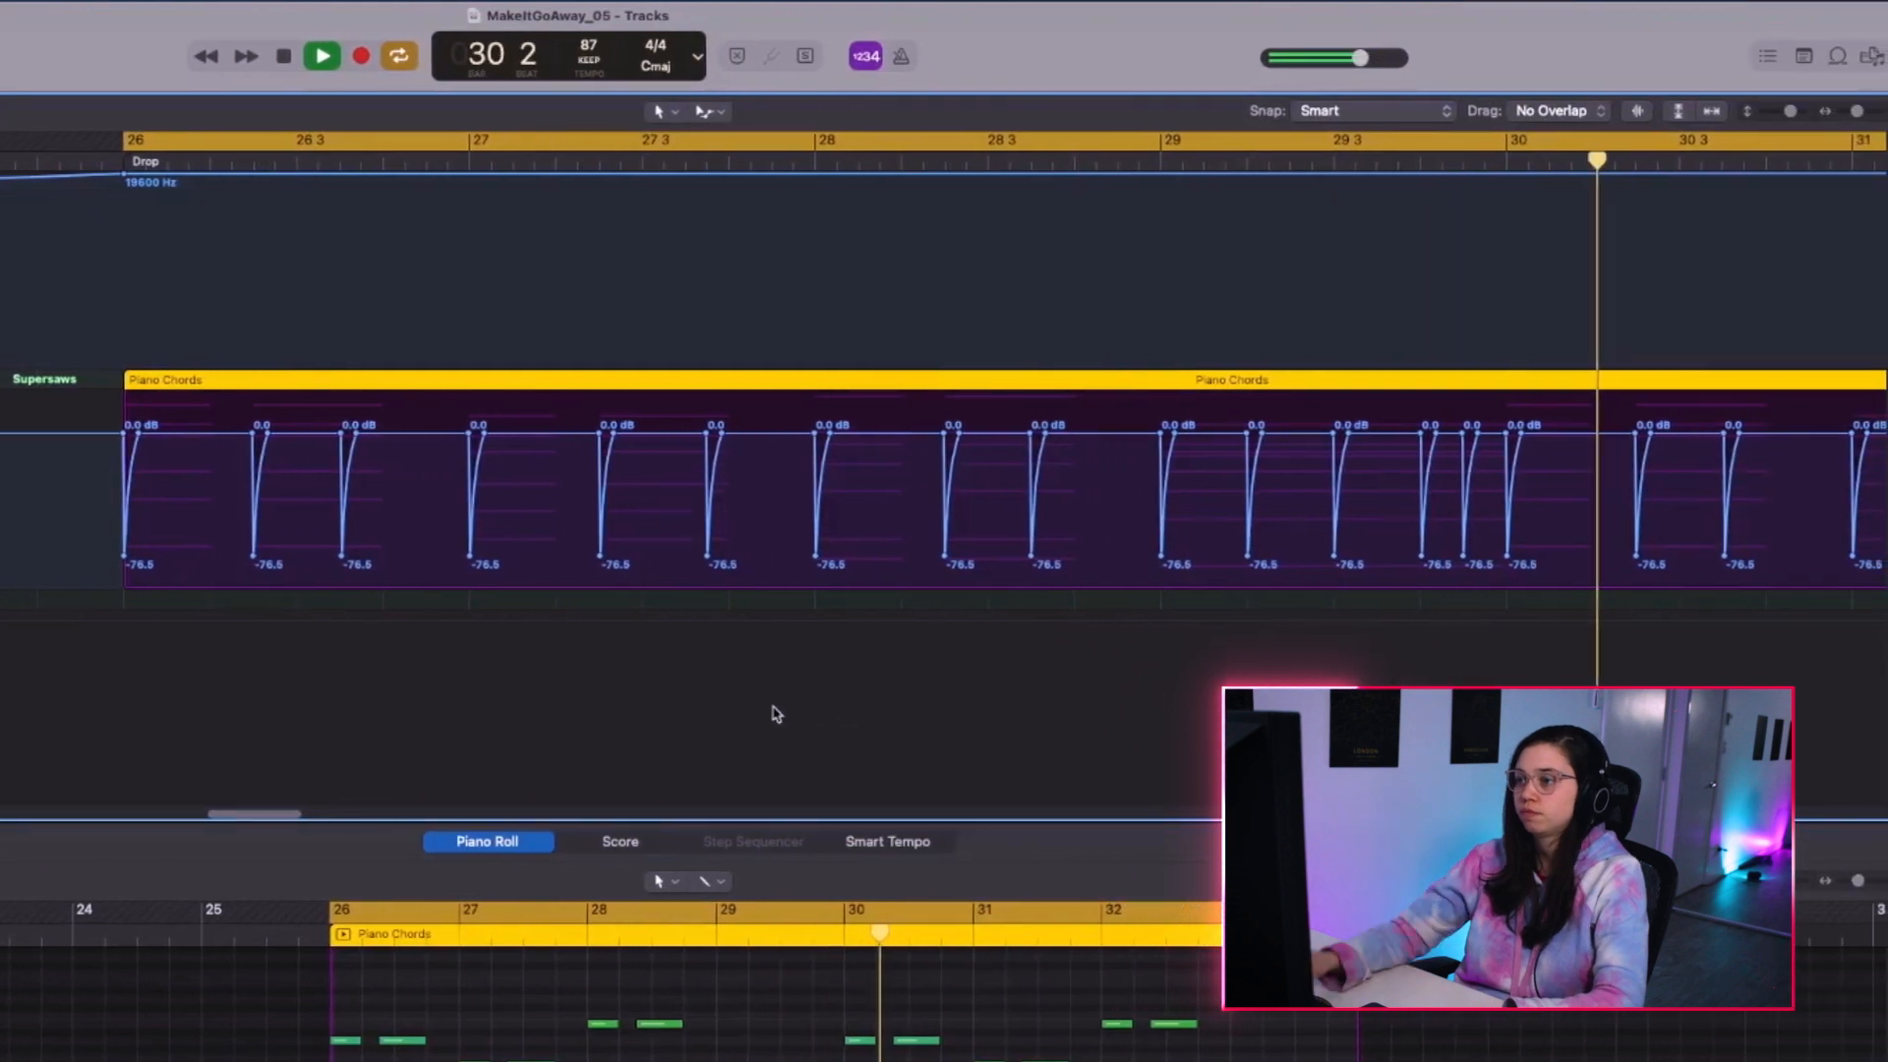
key("space")
key("a")
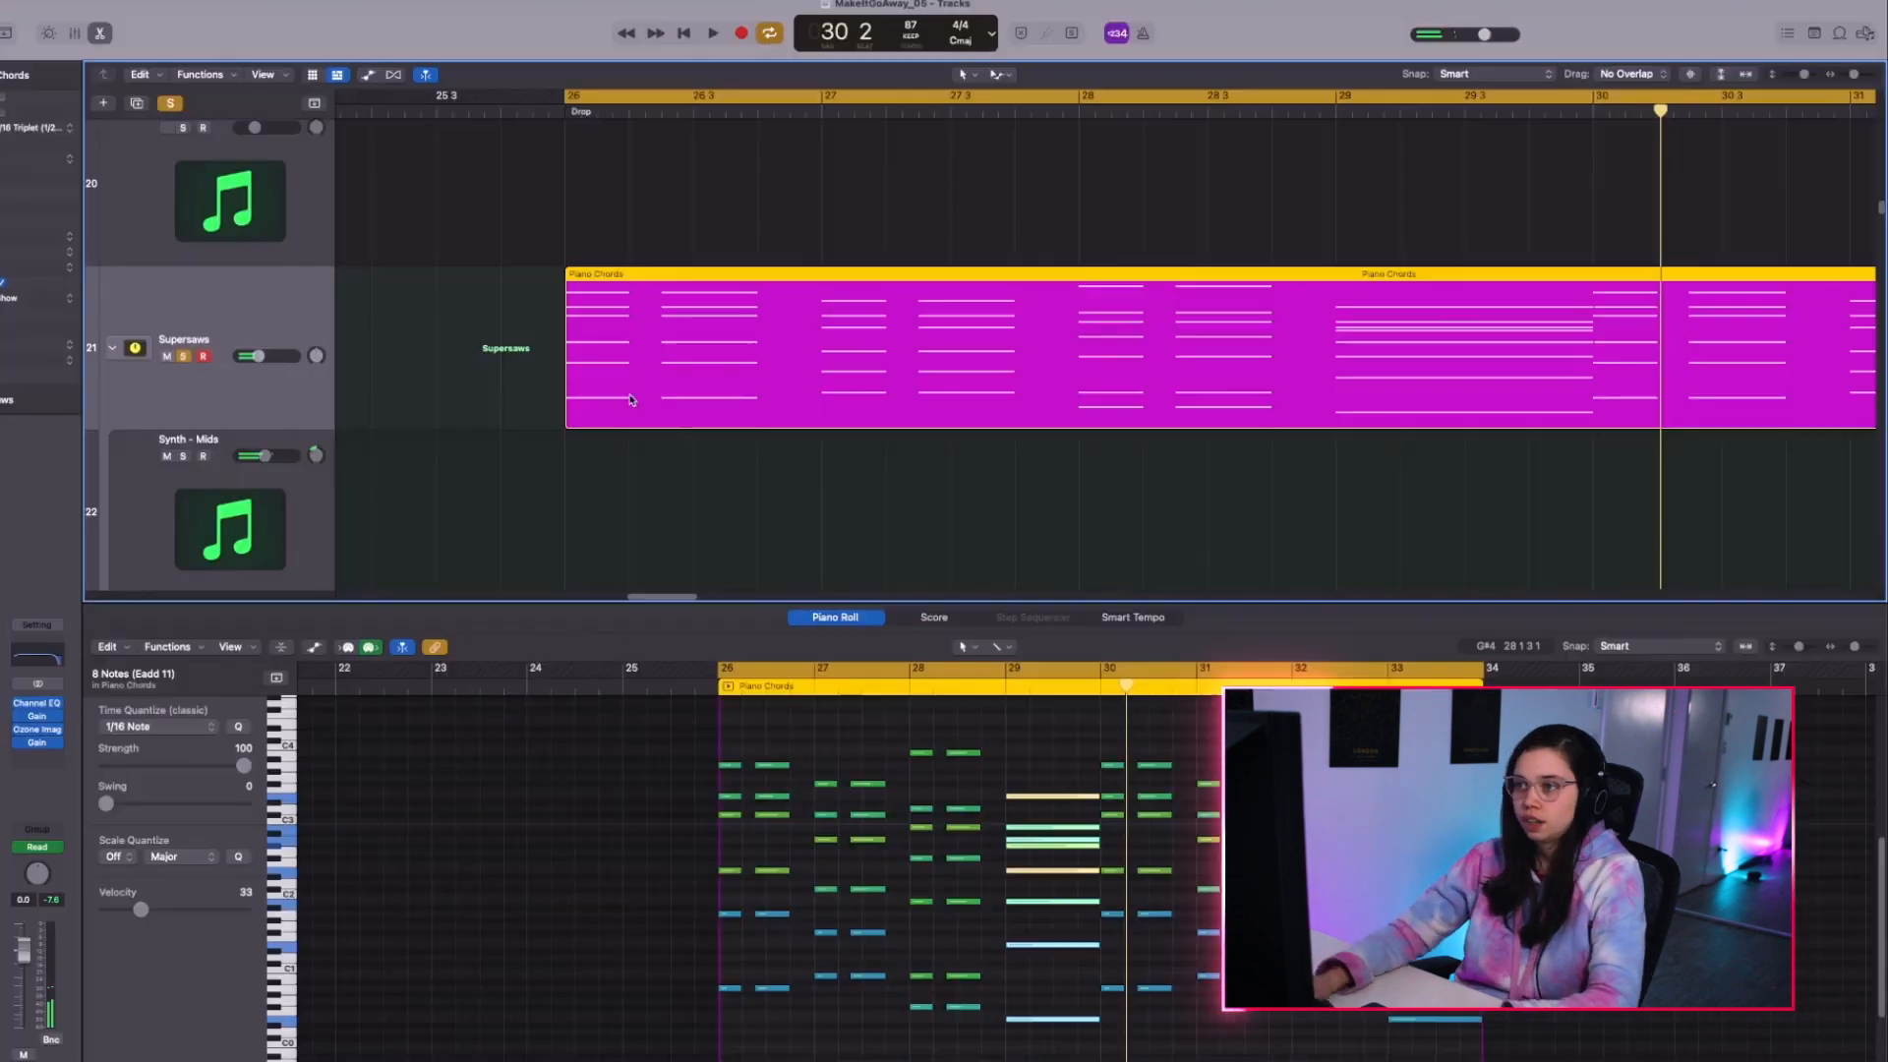
Solo the Extra Synth track instead of the Supersaws, play the drop, and add the Supersaws back to the solo.
key("super+Up")
key("super+Up")
key("super+Up")
key("super+Up")
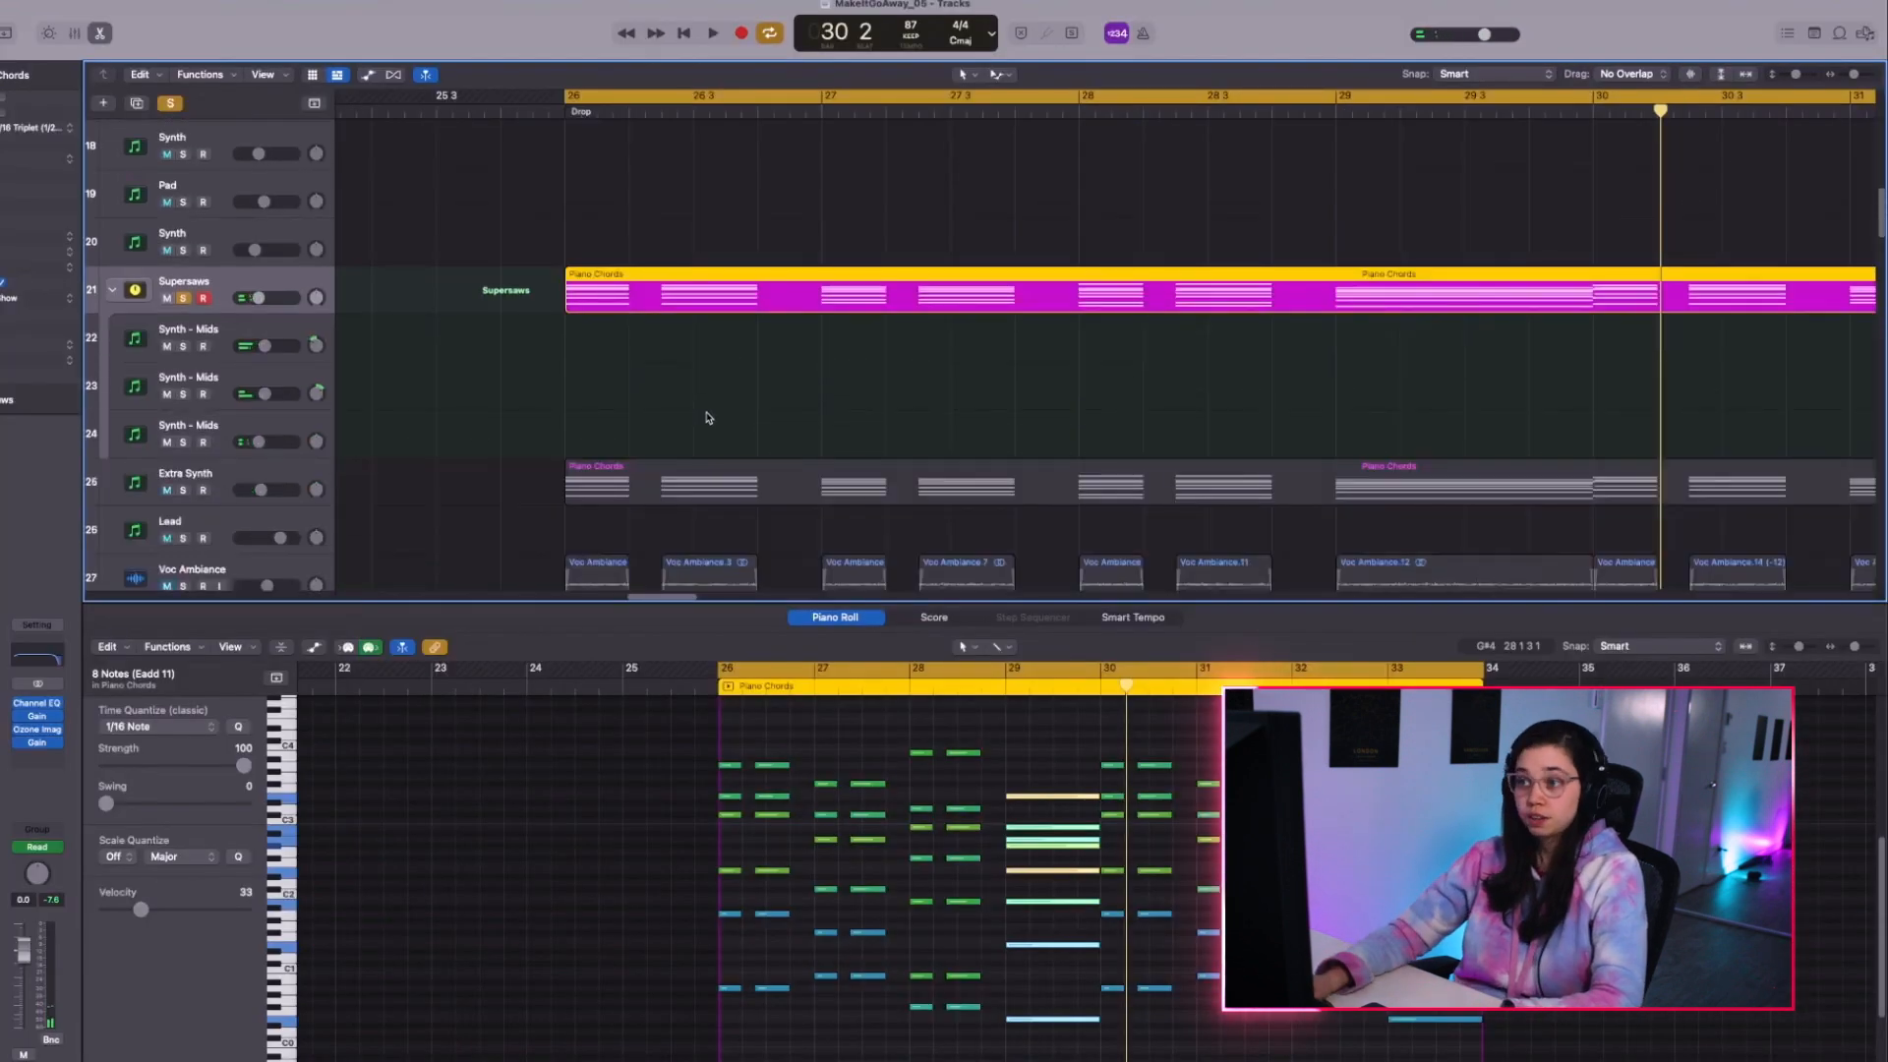
key("super+Up")
key("super+Left")
key("super+Left")
key("super+Left")
scroll(721, 417, "right", 8)
scroll(978, 409, "up", 2)
scroll(954, 427, "down", 1)
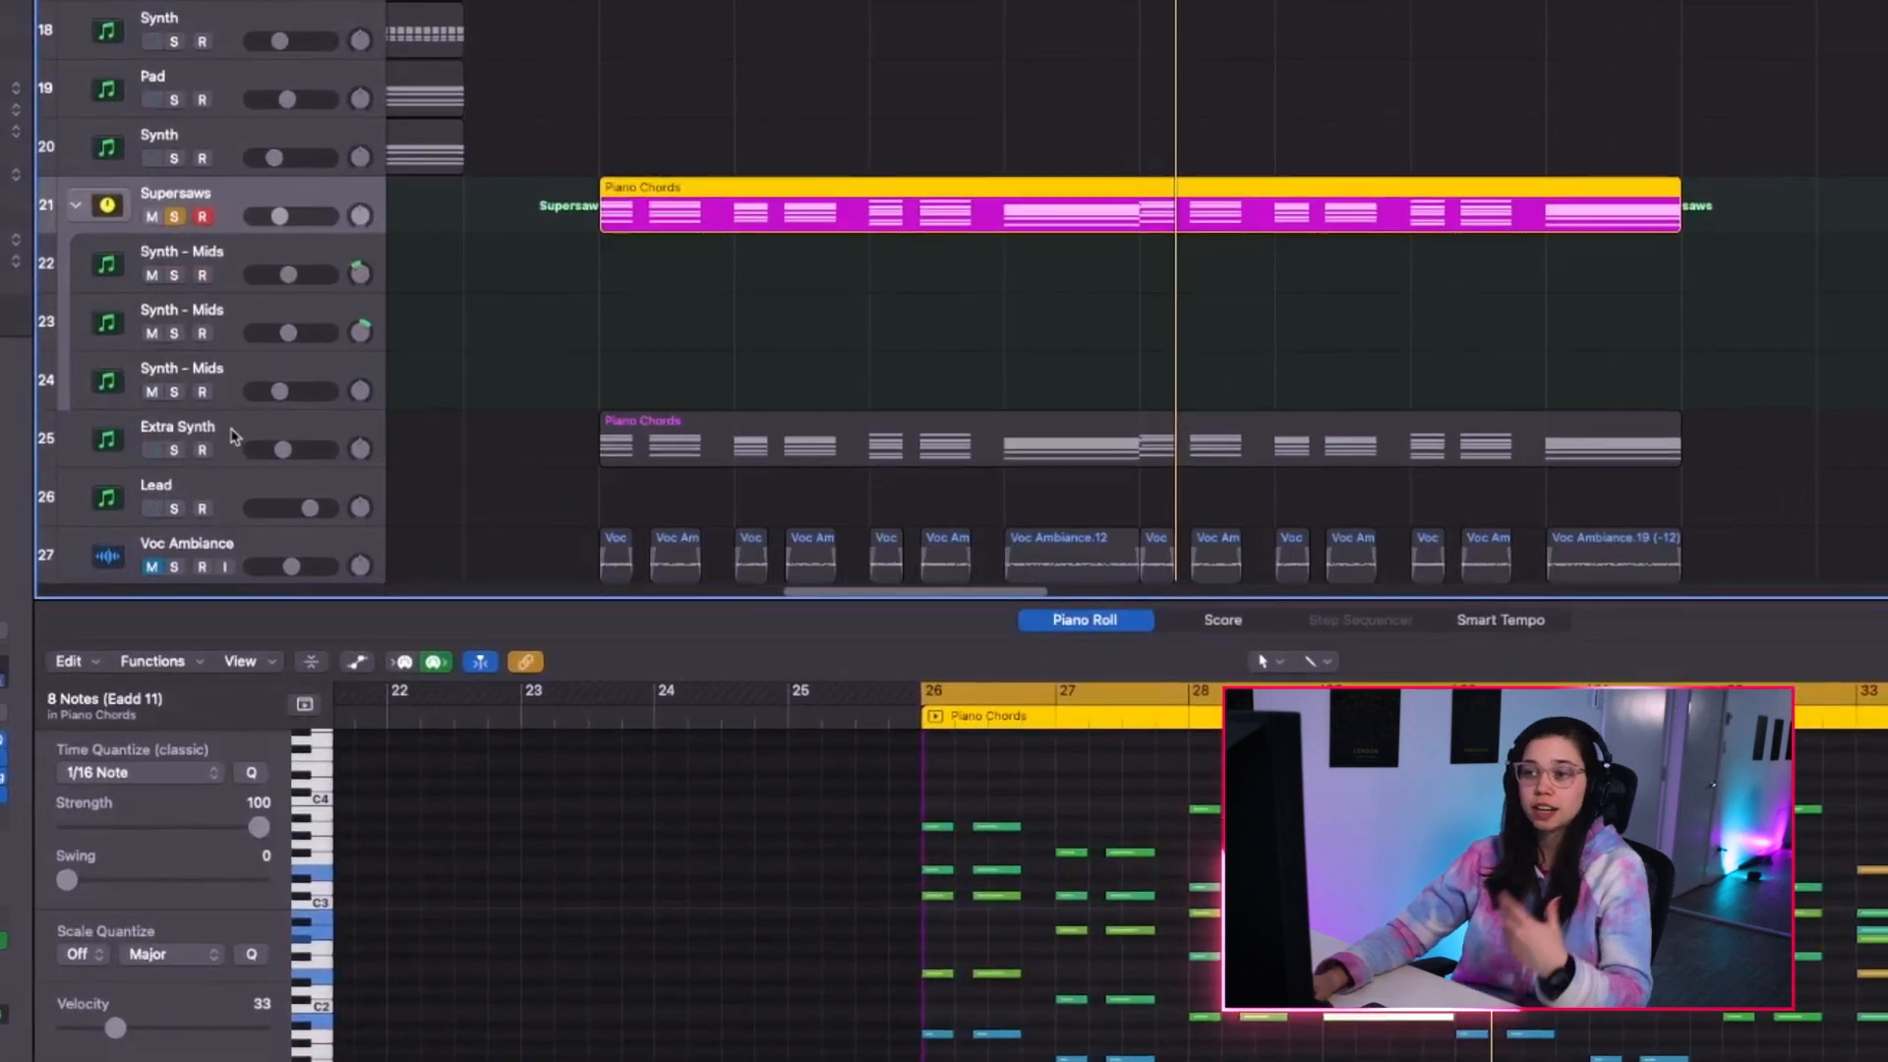
left_click(263, 469)
left_click(174, 218)
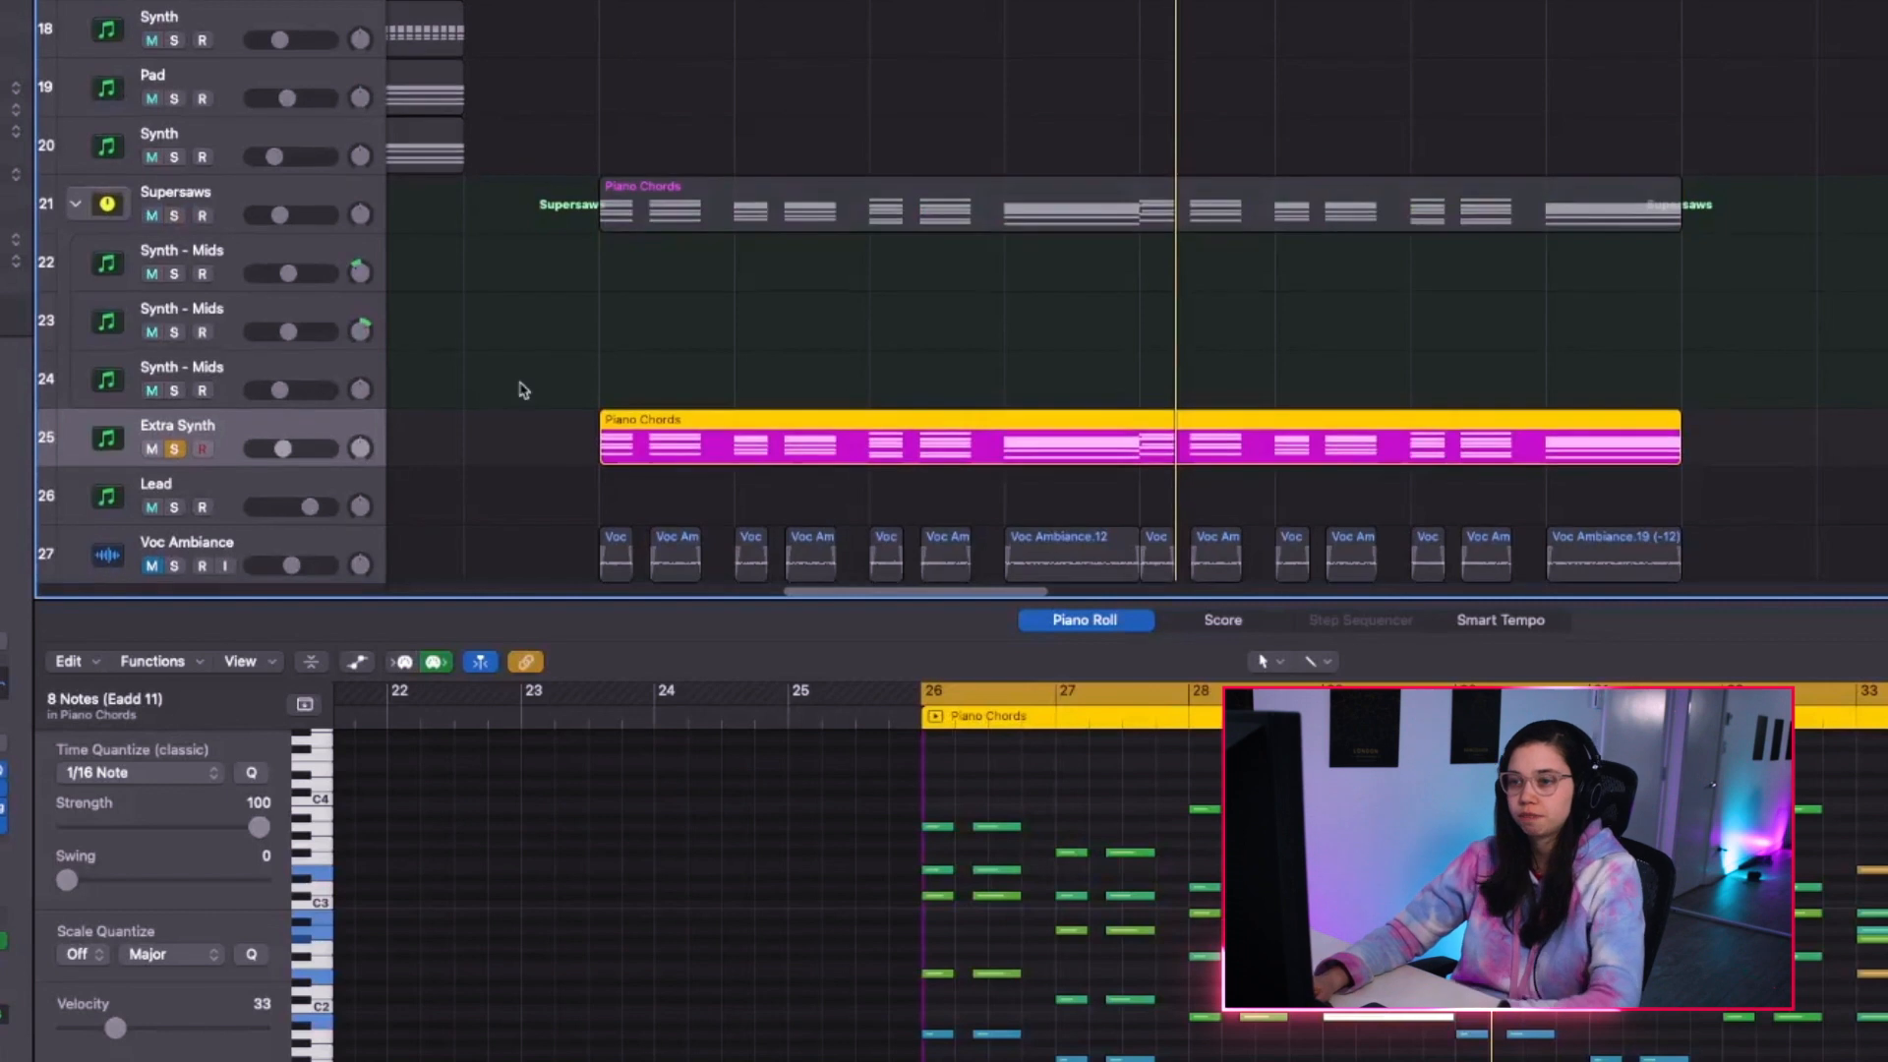
scroll(590, 391, "down", 1)
key("space")
scroll(672, 393, "down", 1)
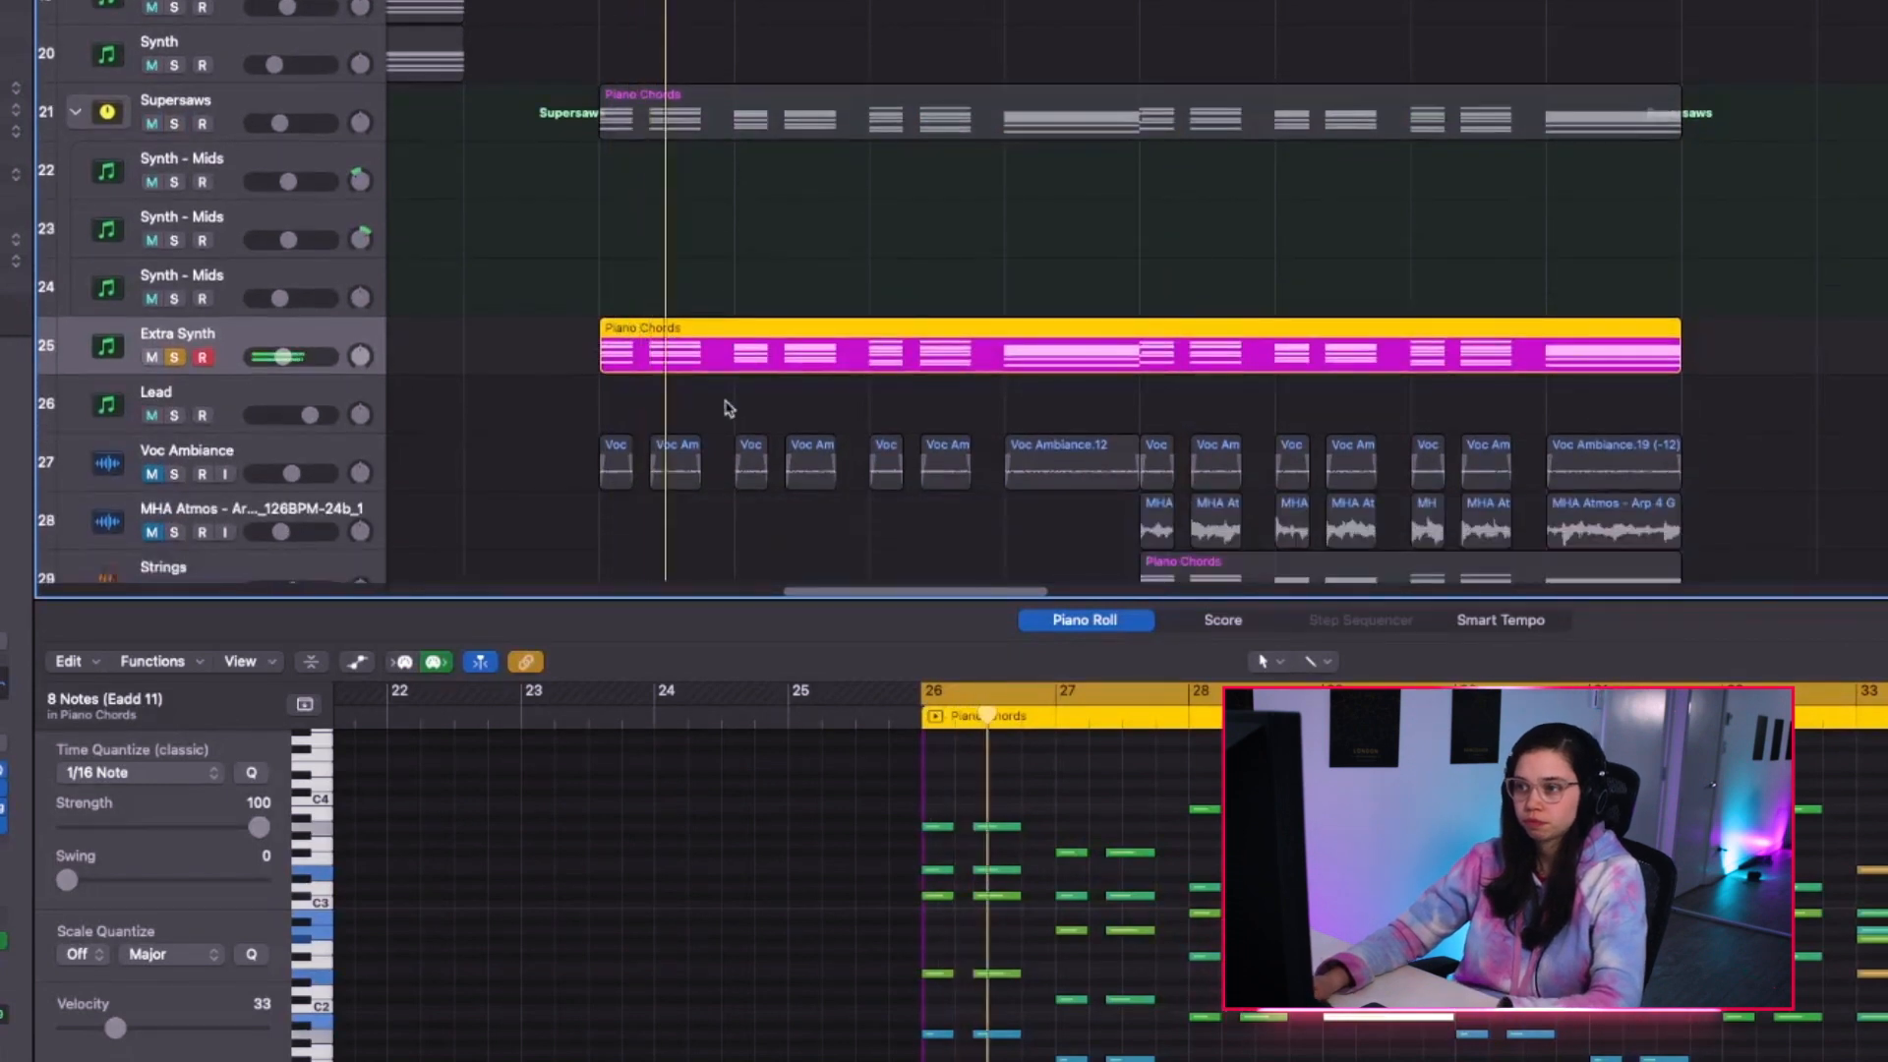
left_click(174, 123)
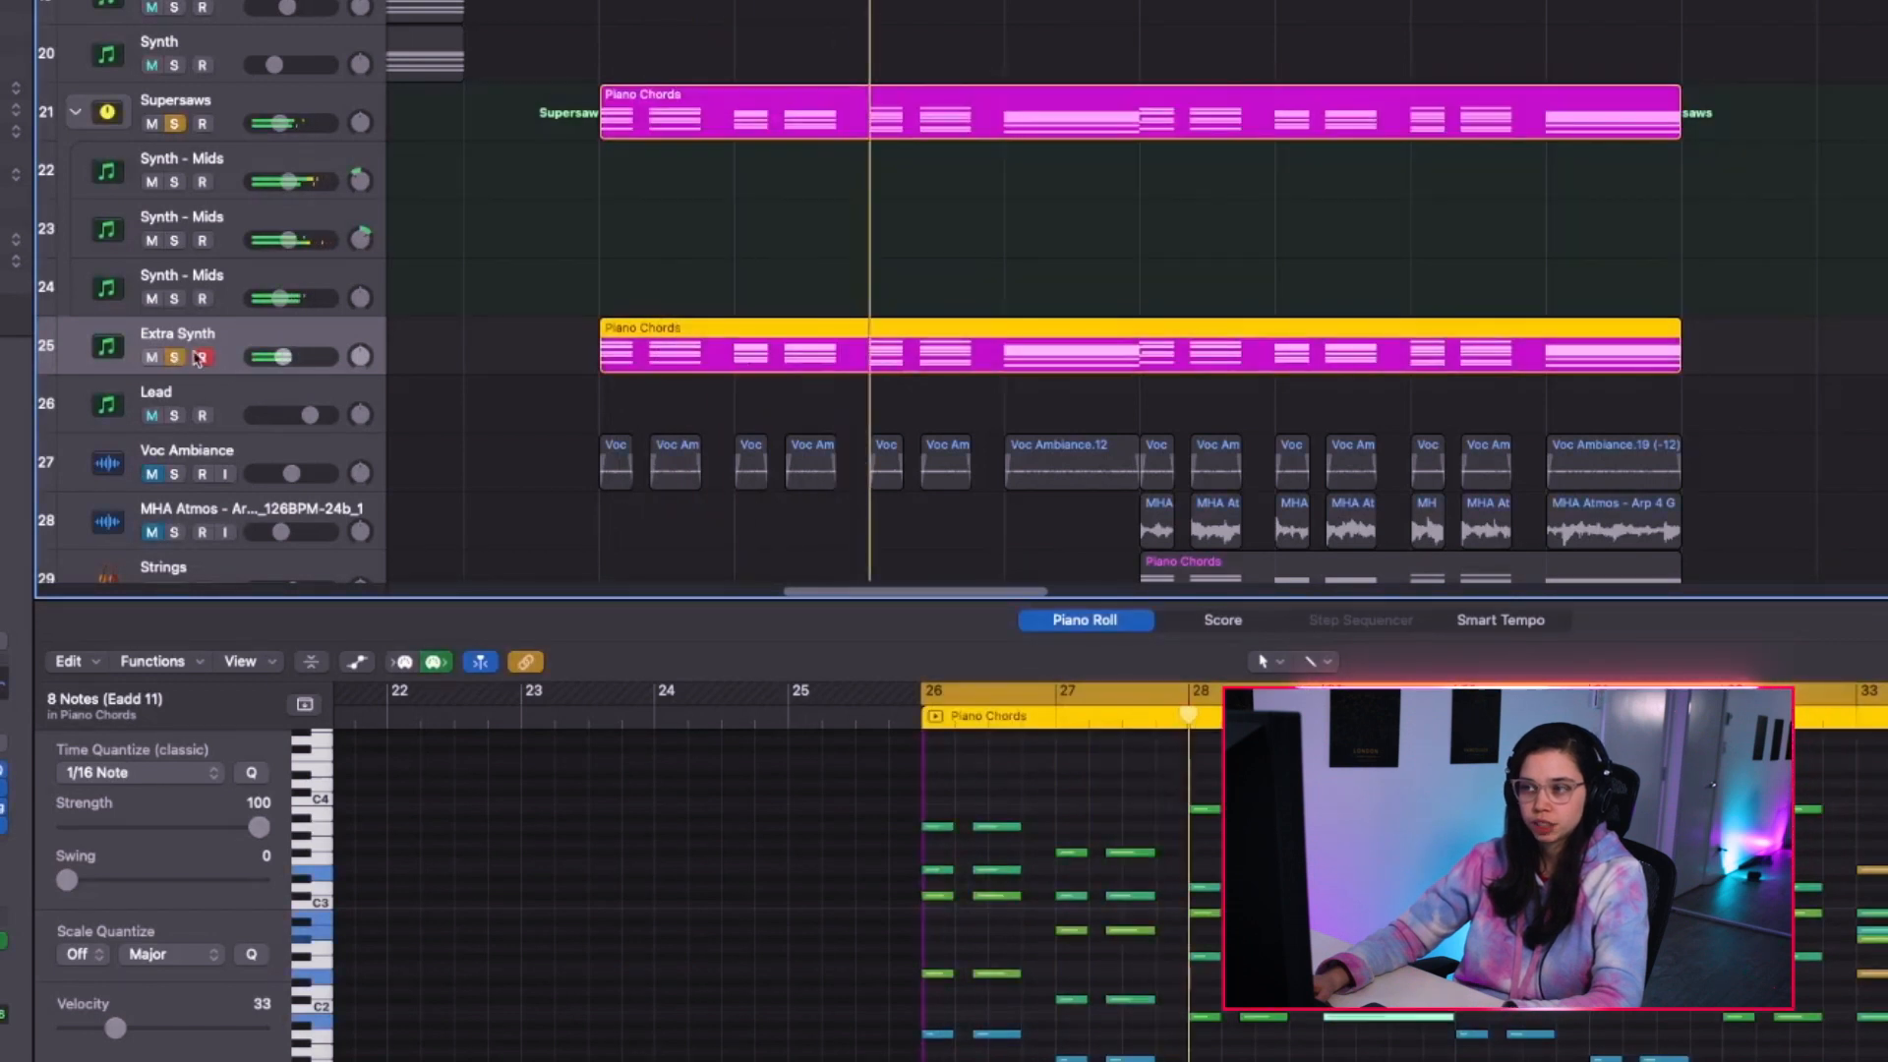
Collapse the Supersaws stack, solo only the MIDBASS stack, expand its layers, and play the drop.
key("super+Left")
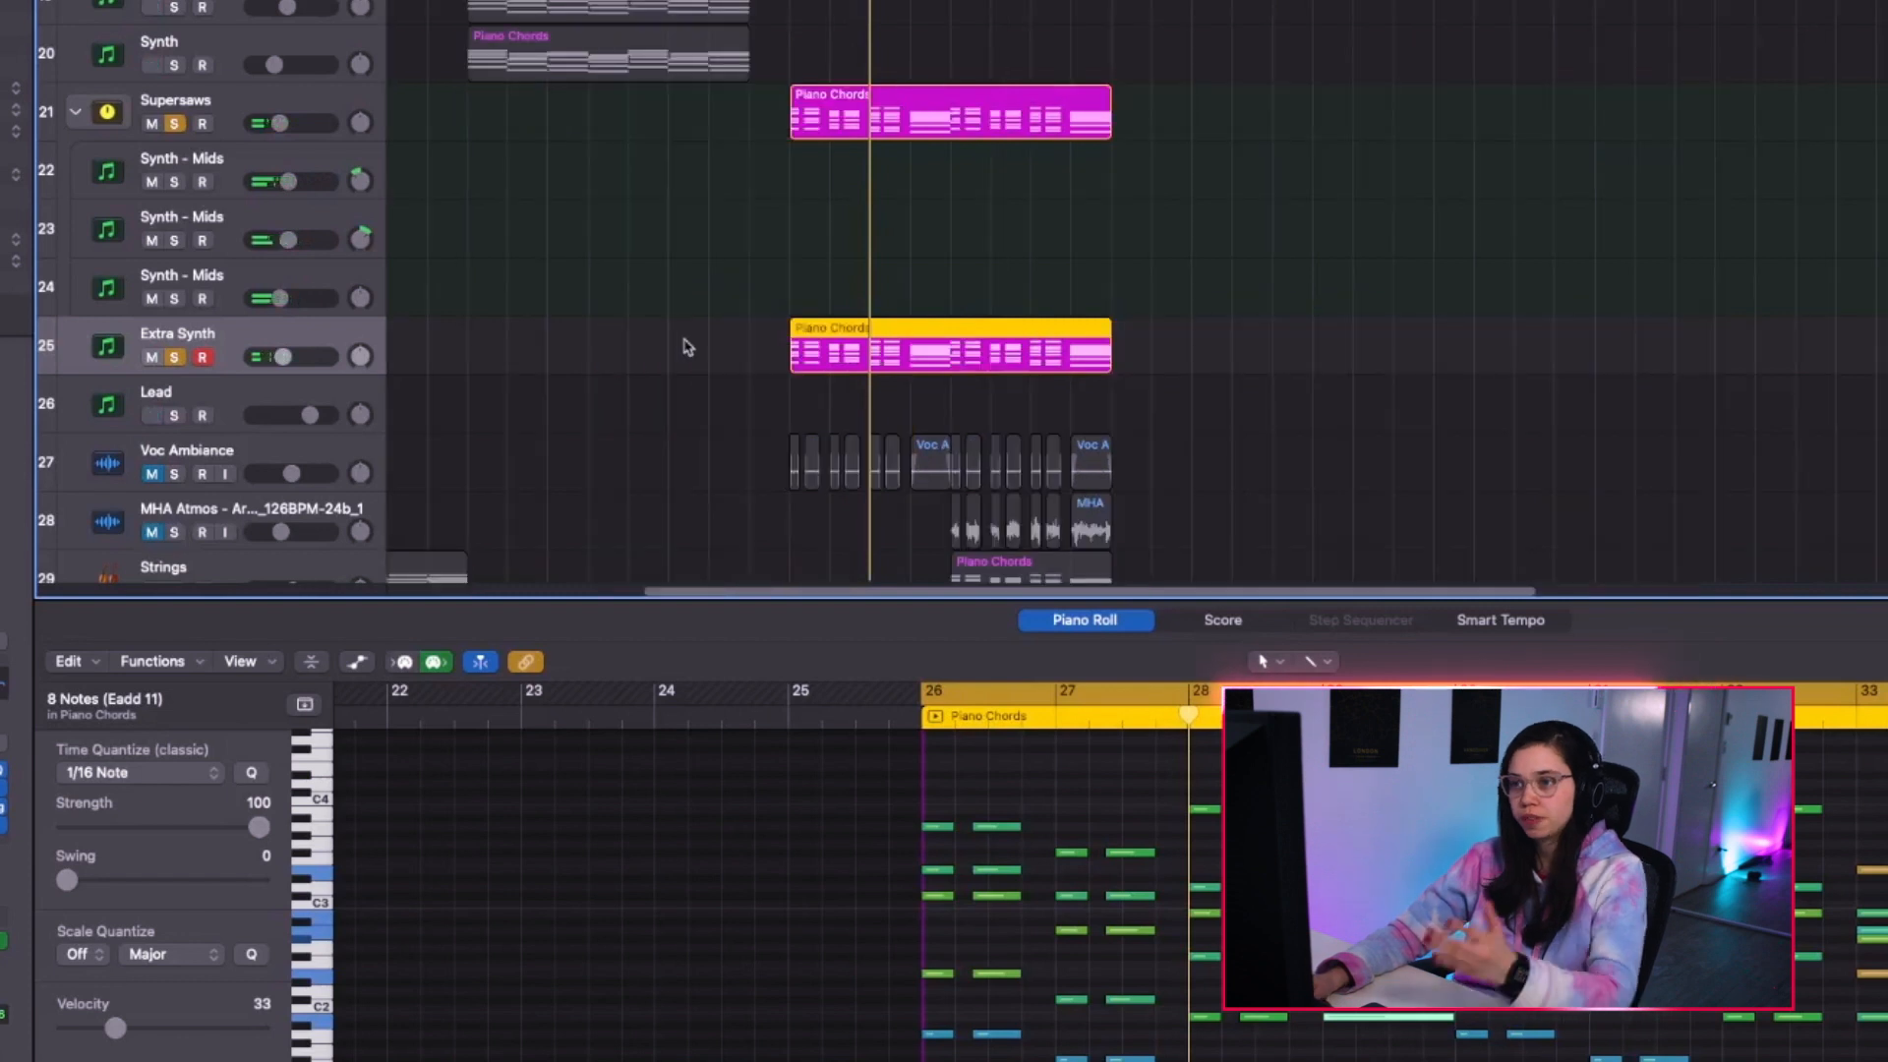
key("super+Up")
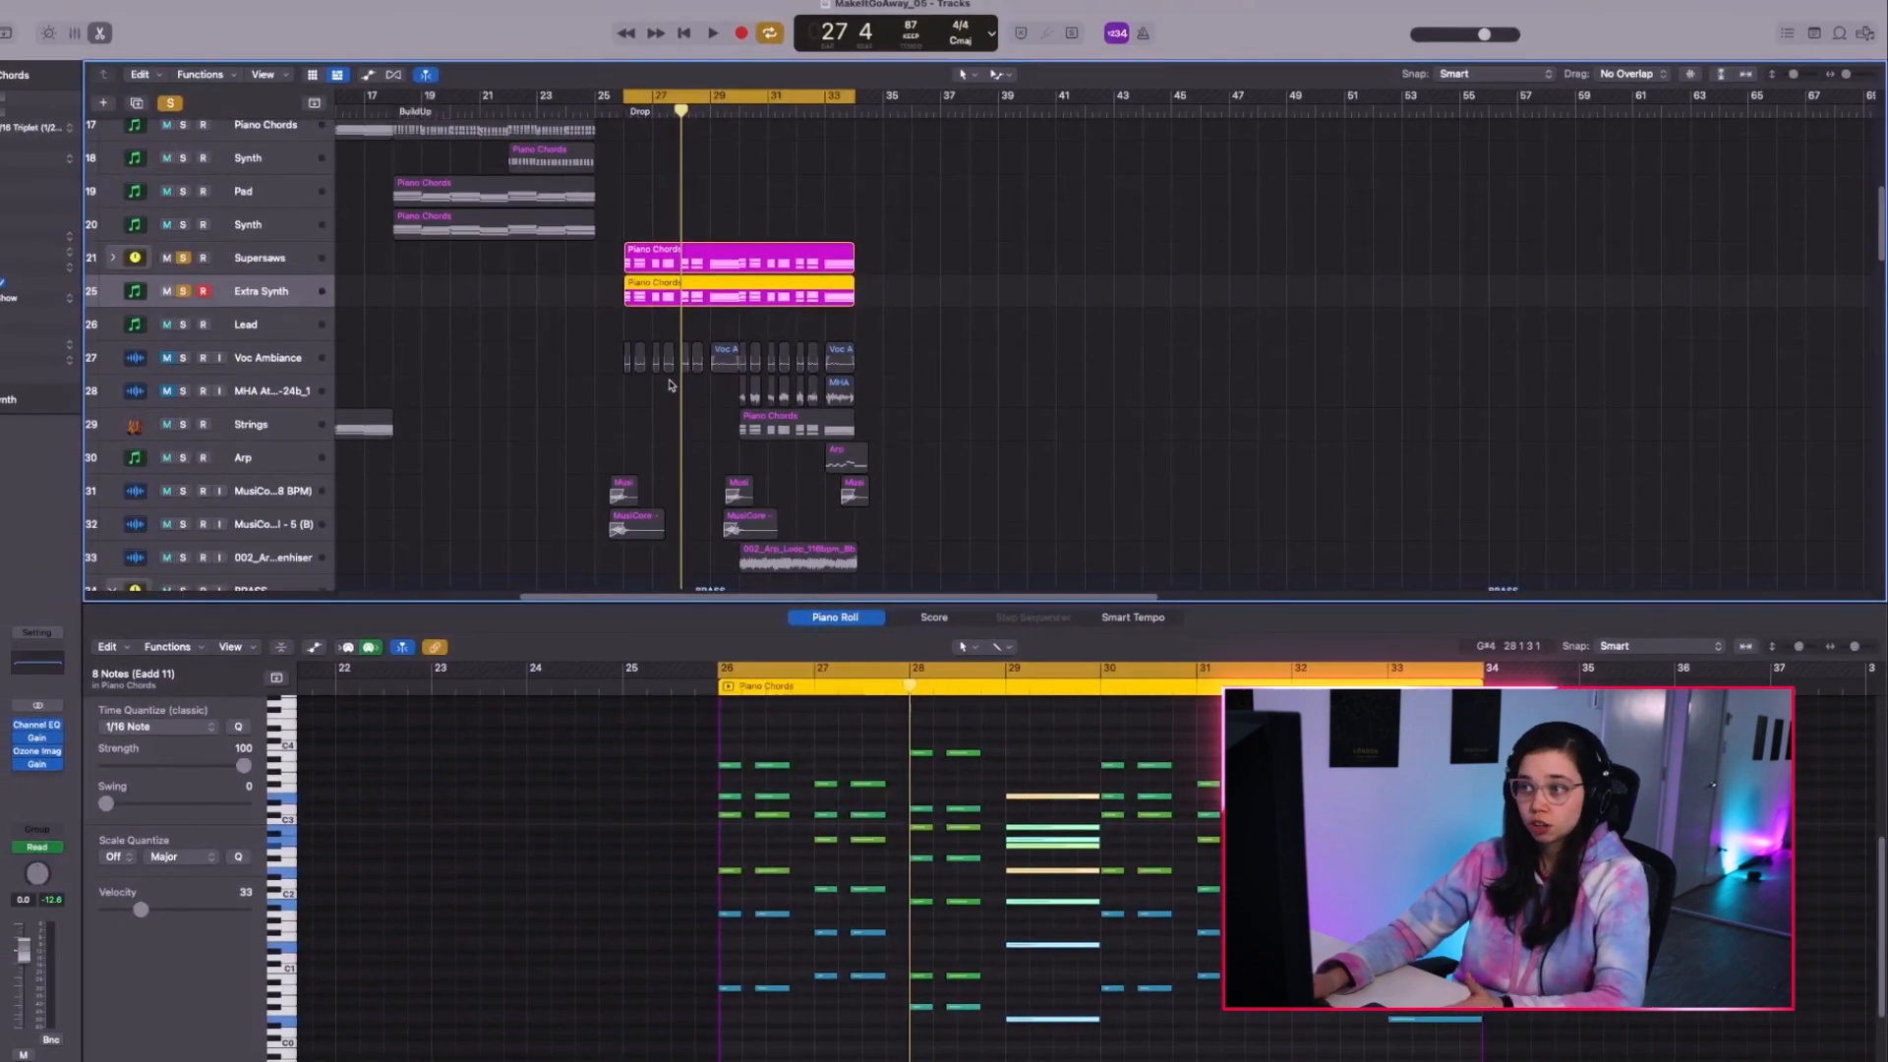
scroll(629, 363, "down", 10)
scroll(693, 393, "down", 3)
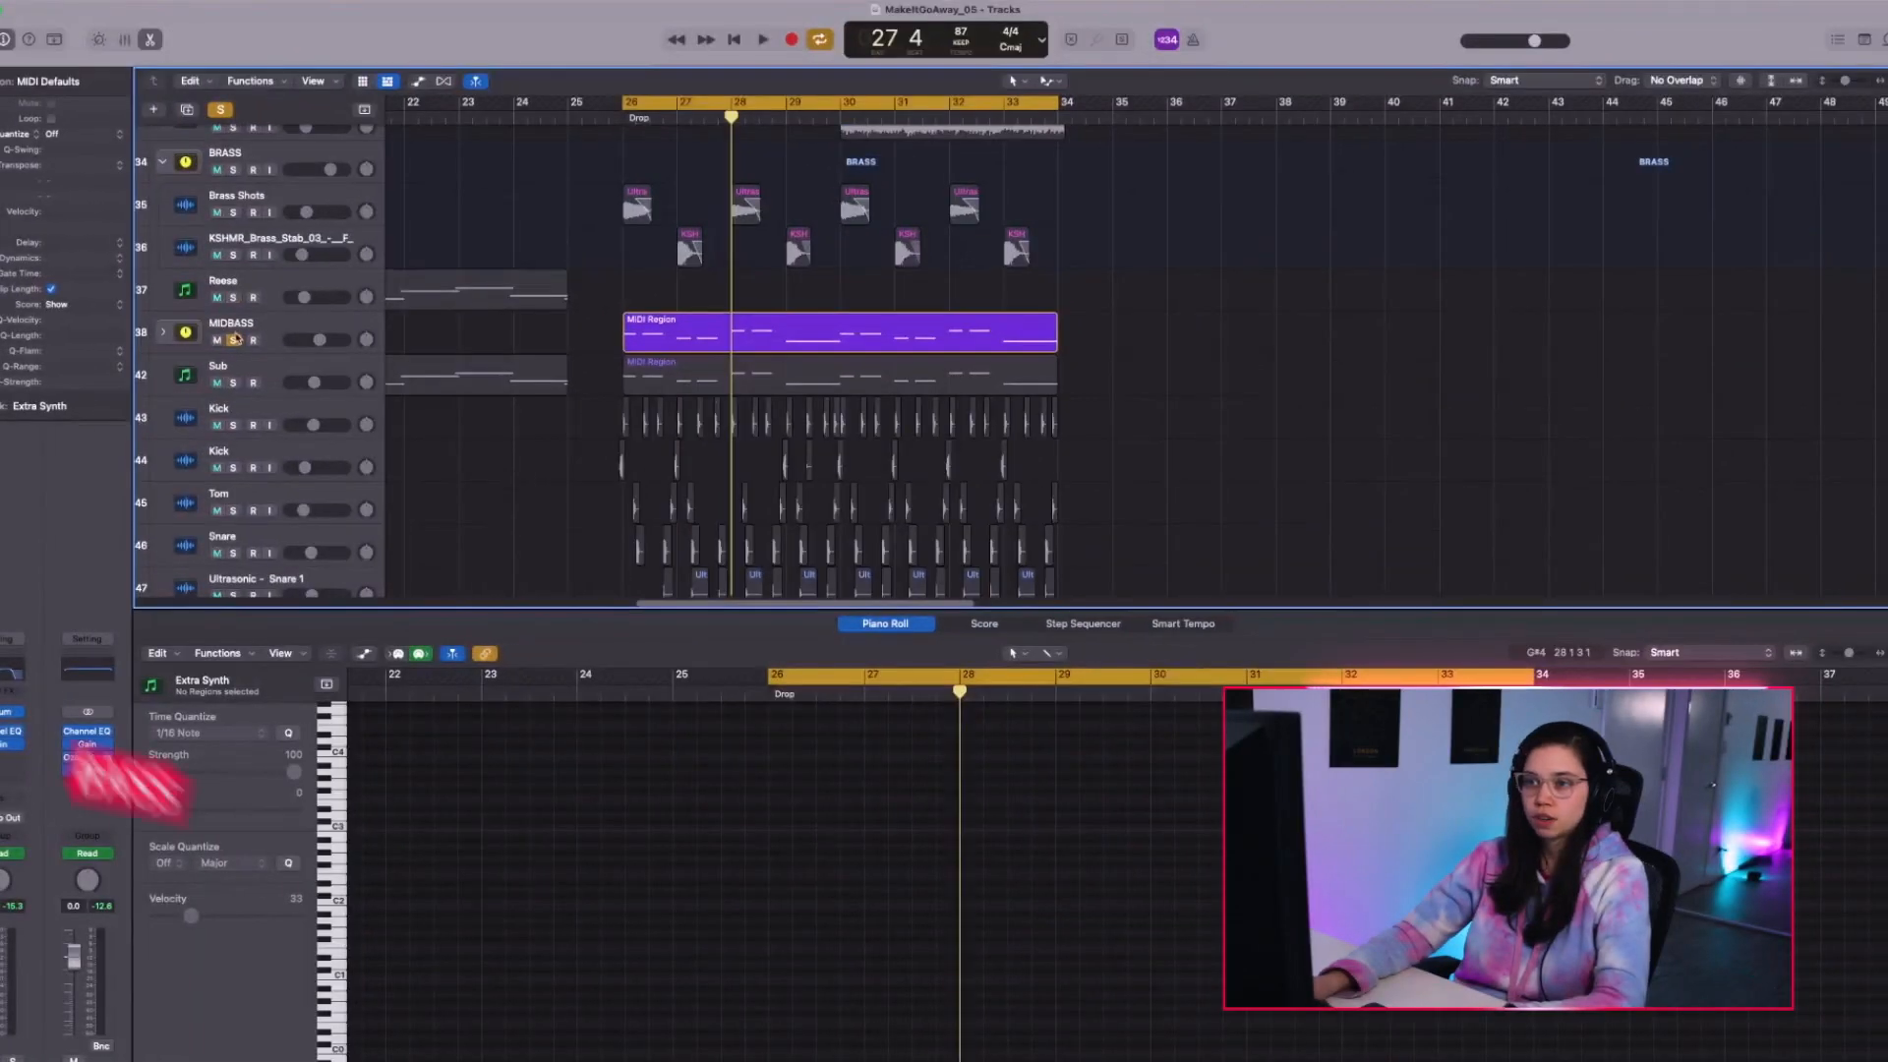
scroll(664, 406, "down", 1)
key("space")
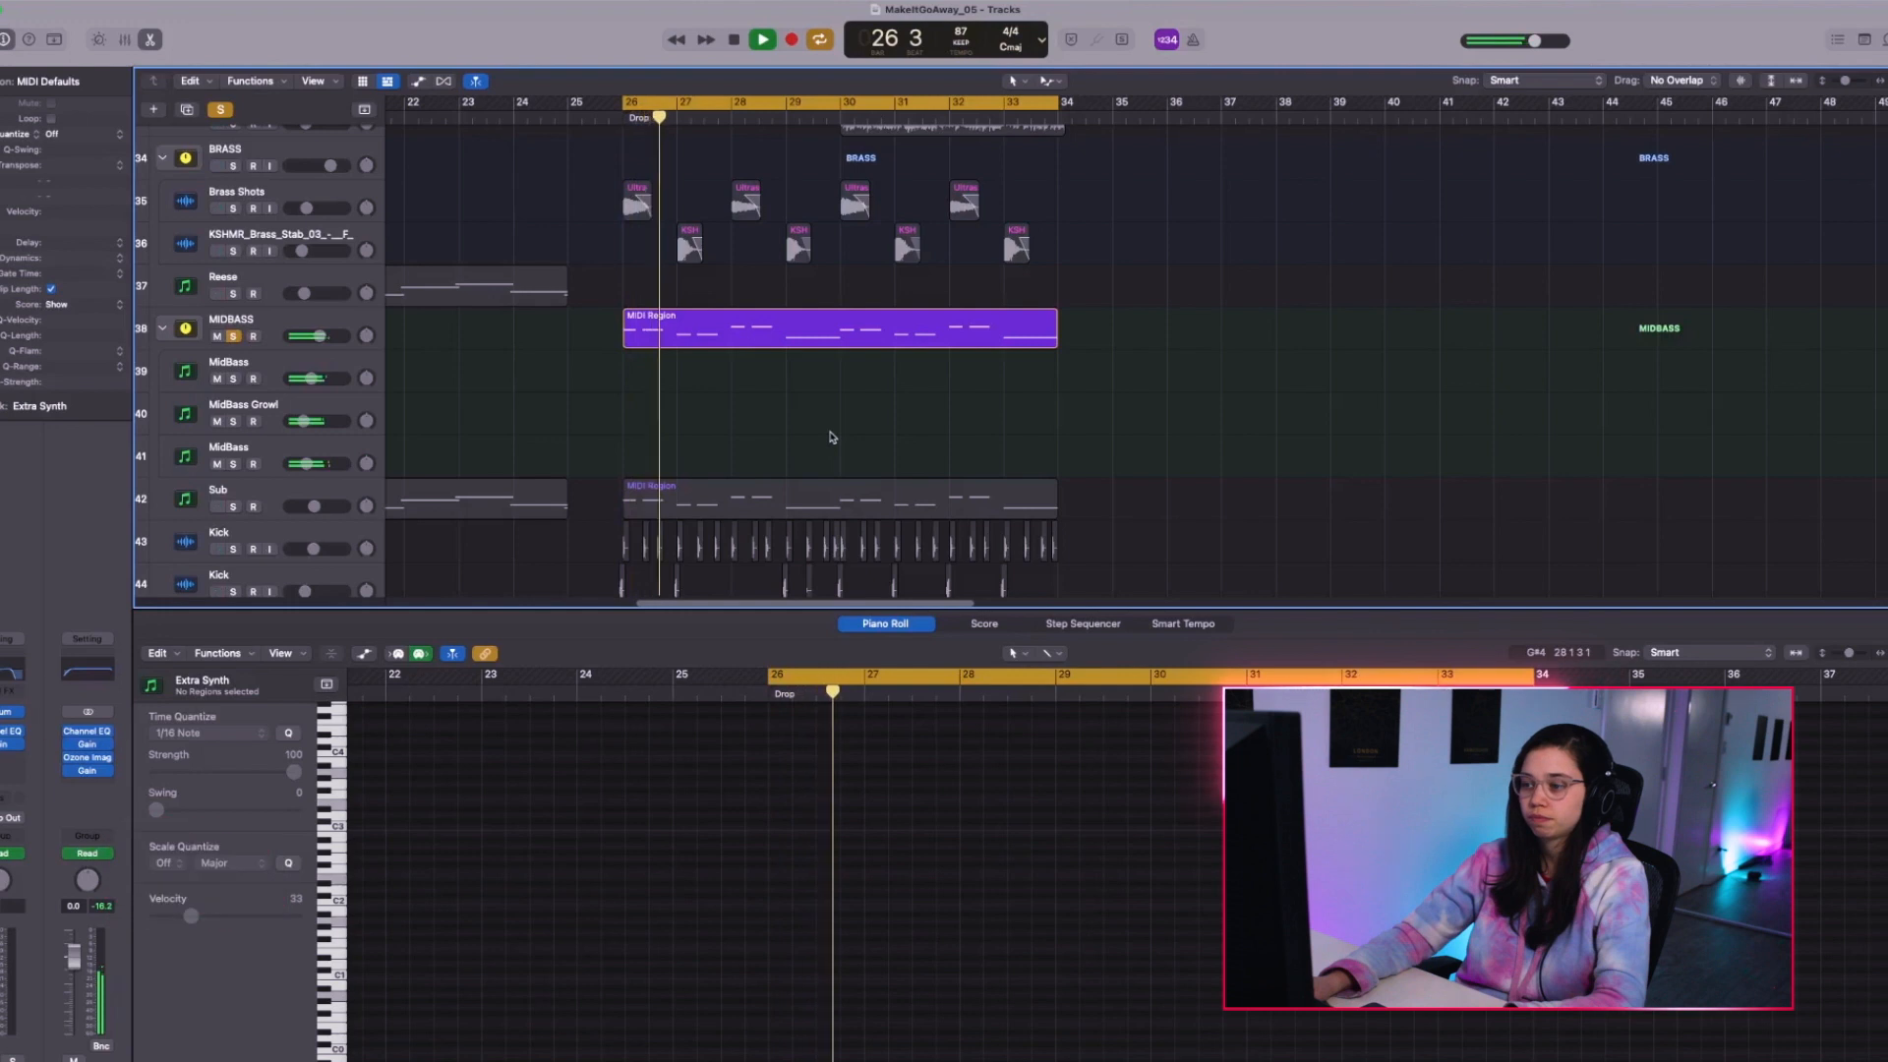
Hide the editor, use mutes to hear the first MidBass, MidBass Growl and second MidBass layers separately, and unmute all three.
key("e")
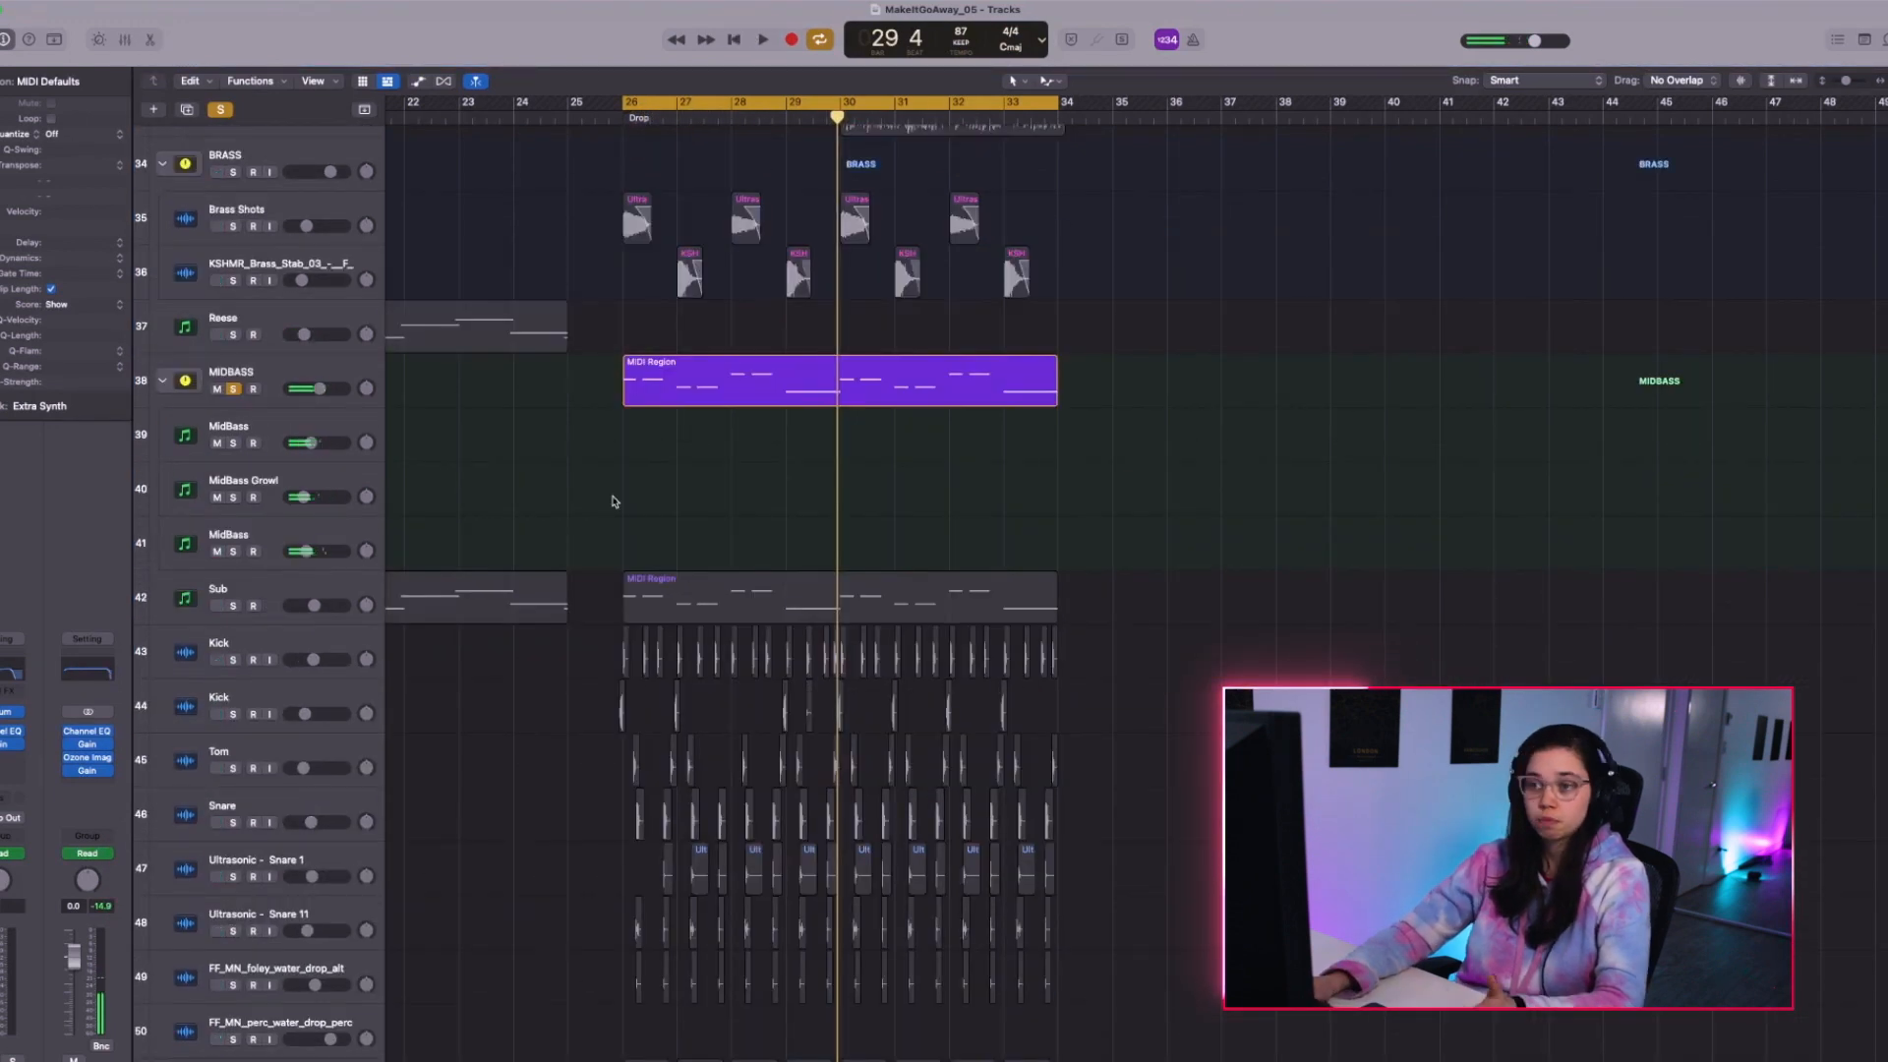
left_click(400, 457)
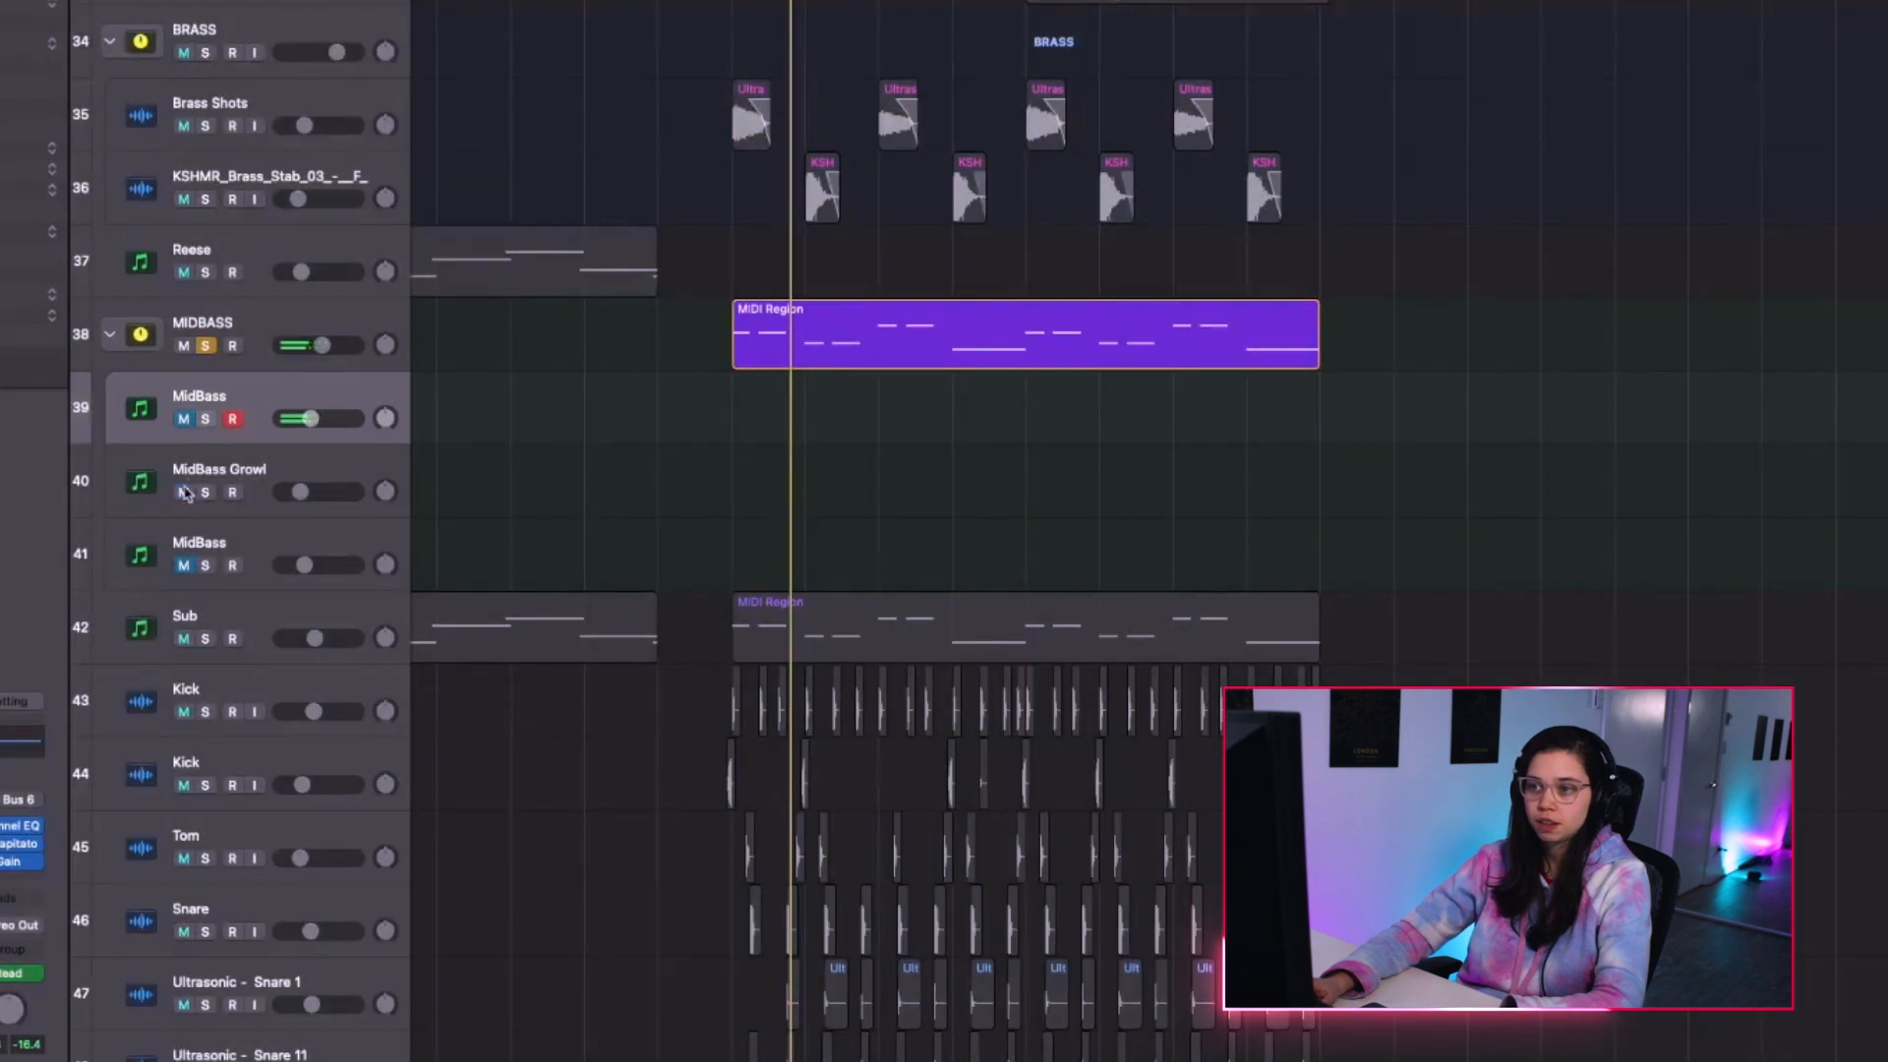
left_click(213, 476)
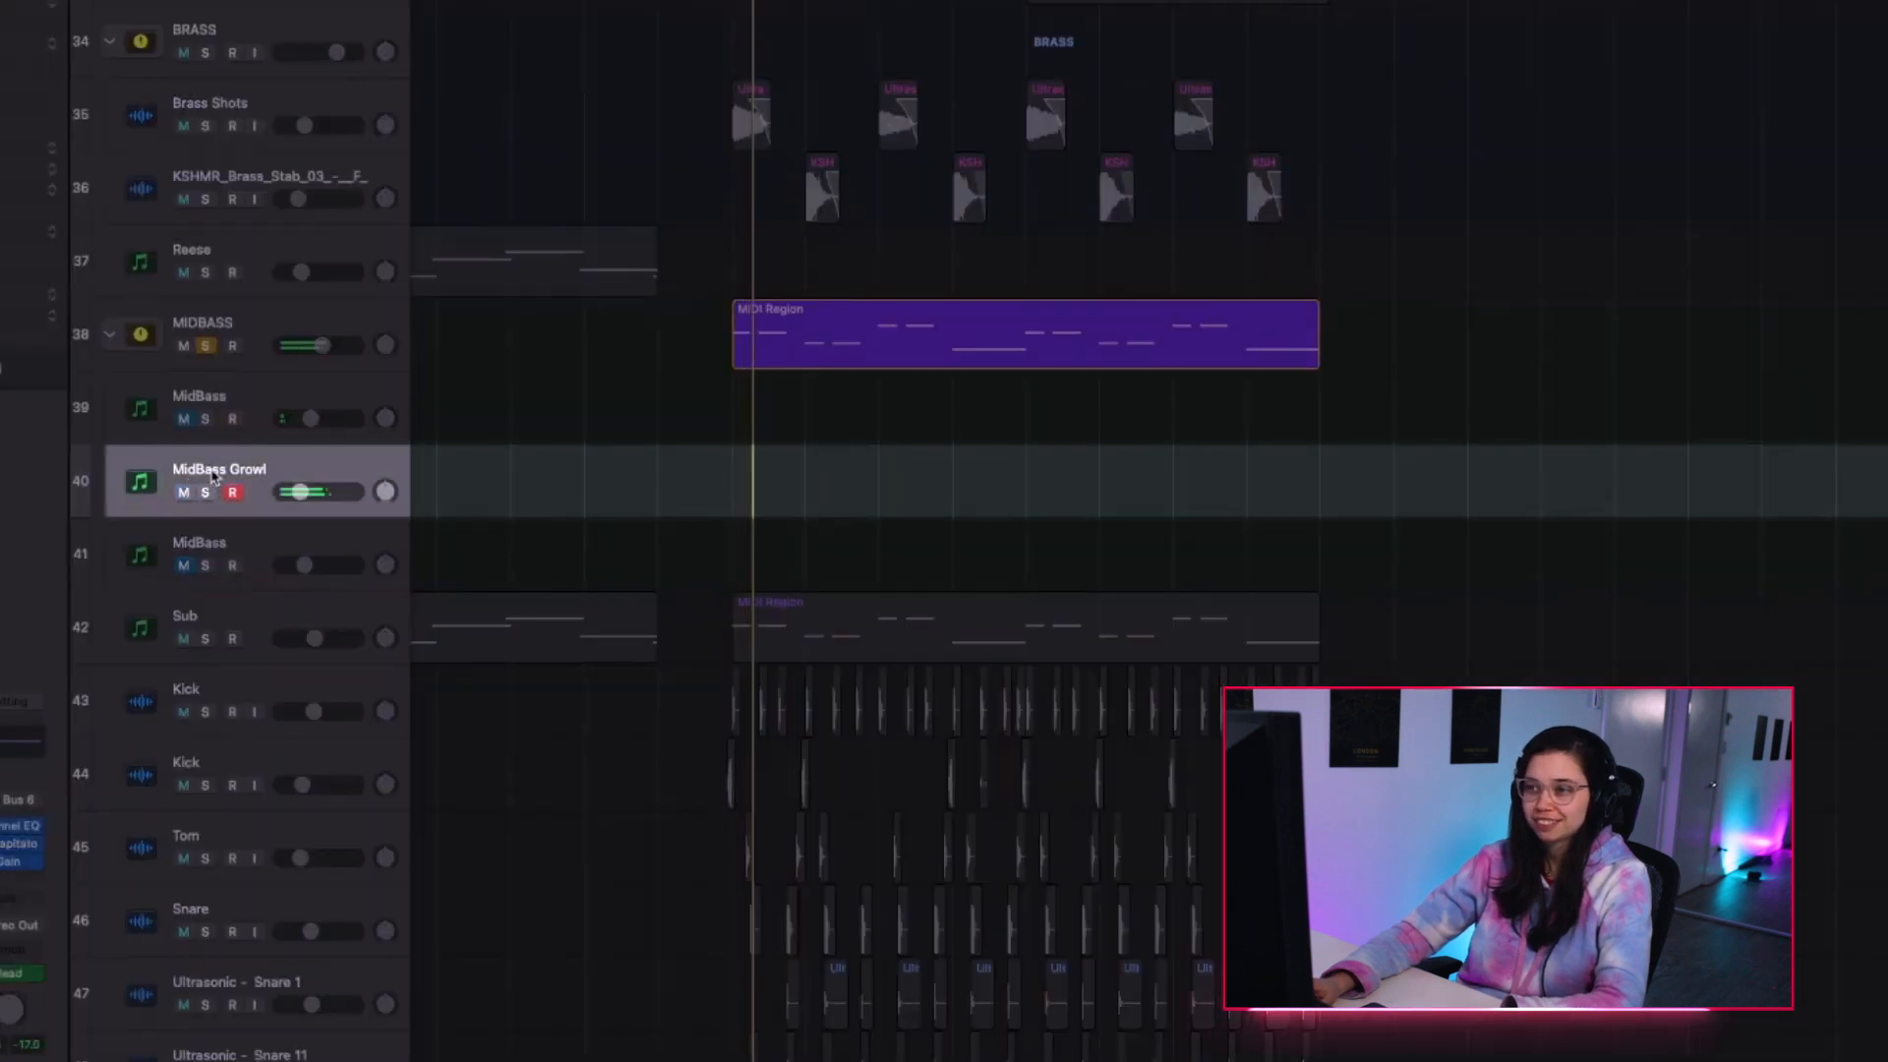
left_click(184, 492)
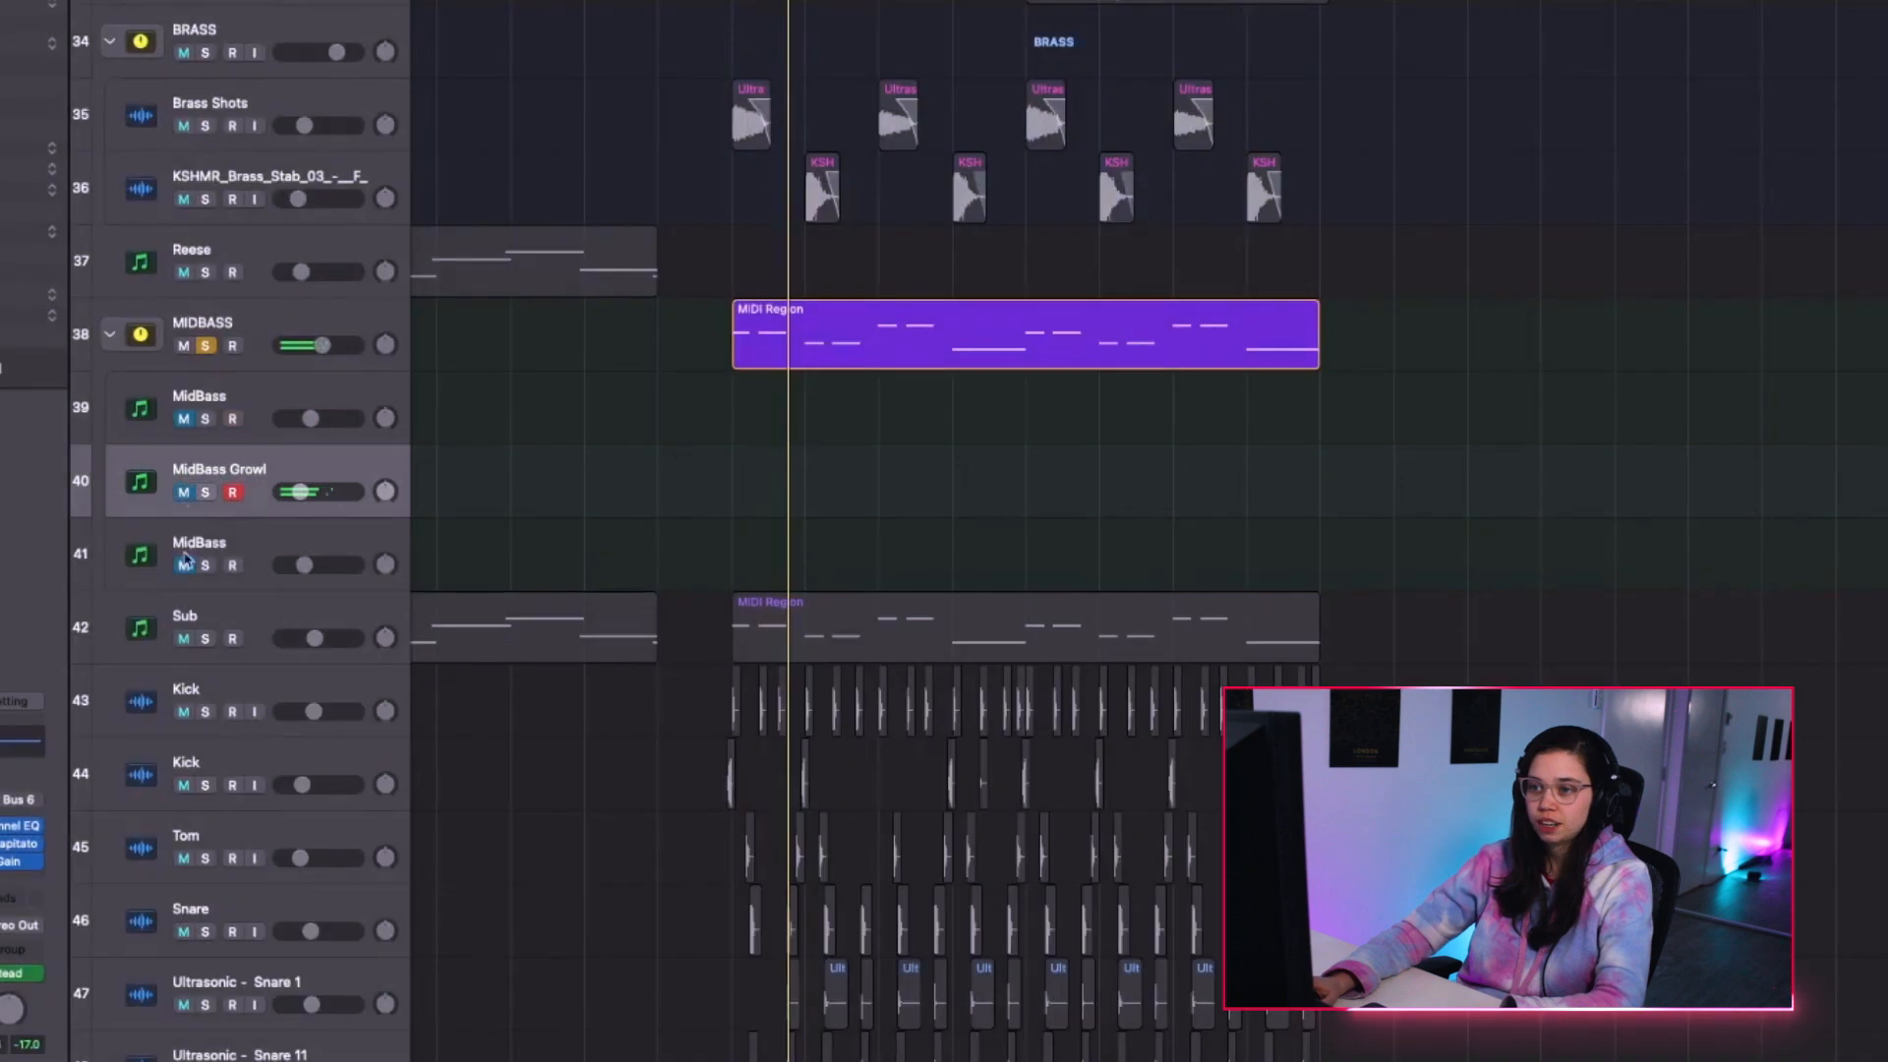
left_click(297, 551)
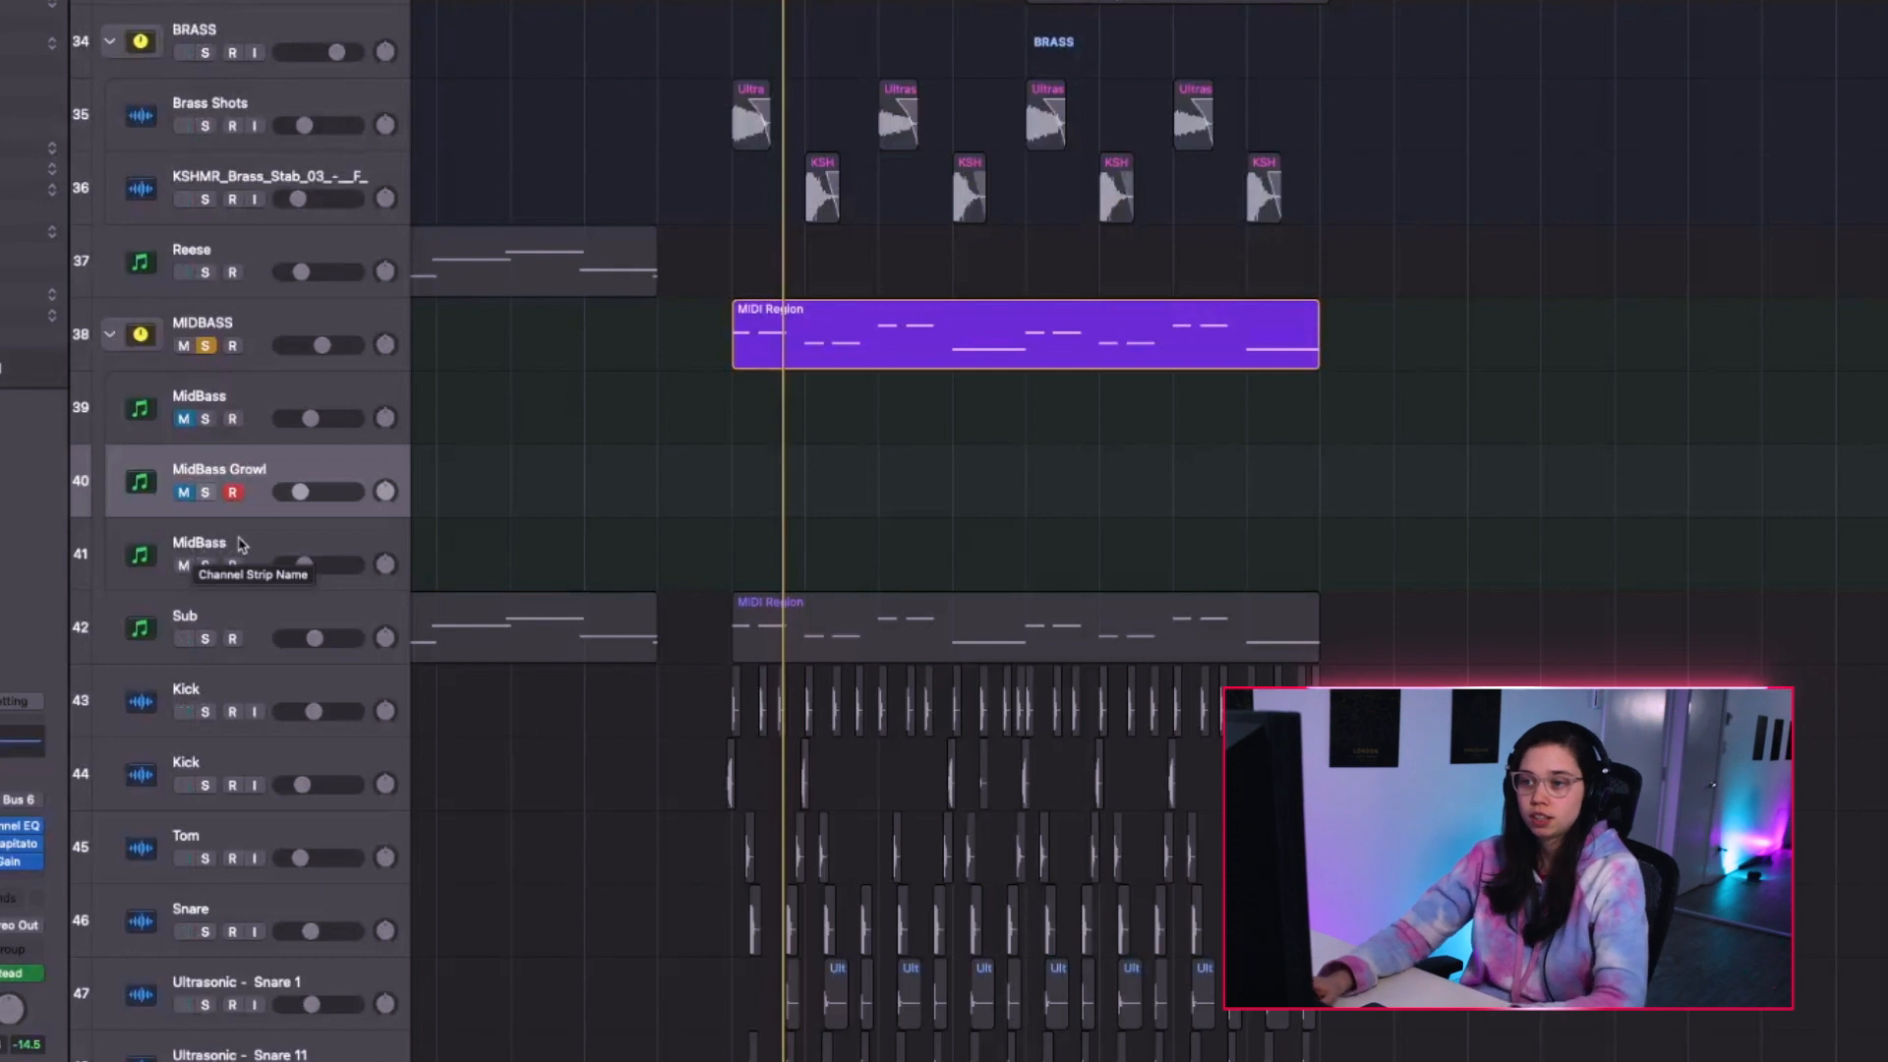
left_click(182, 492, "alt")
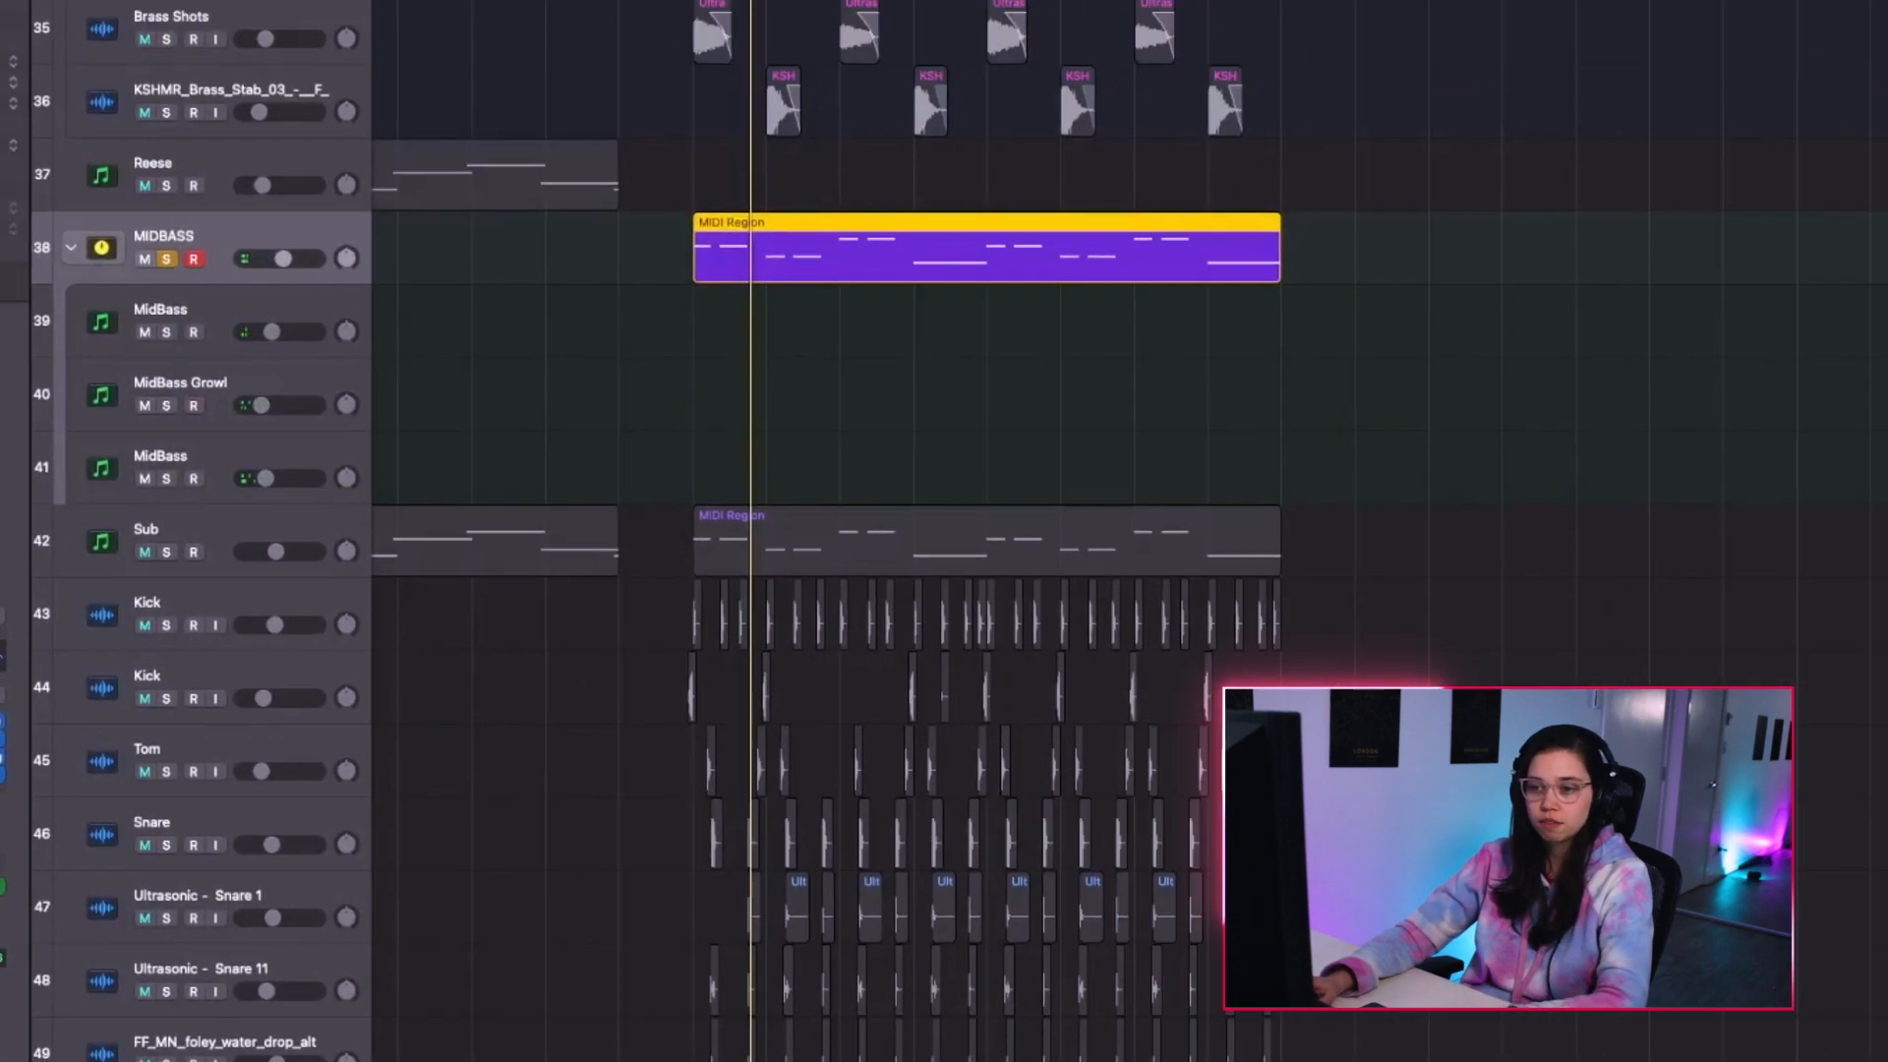
Examine the MIDBASS stack's Channel EQ, Decapitator effect and gain automation, and hide the automation again.
left_click(42, 580)
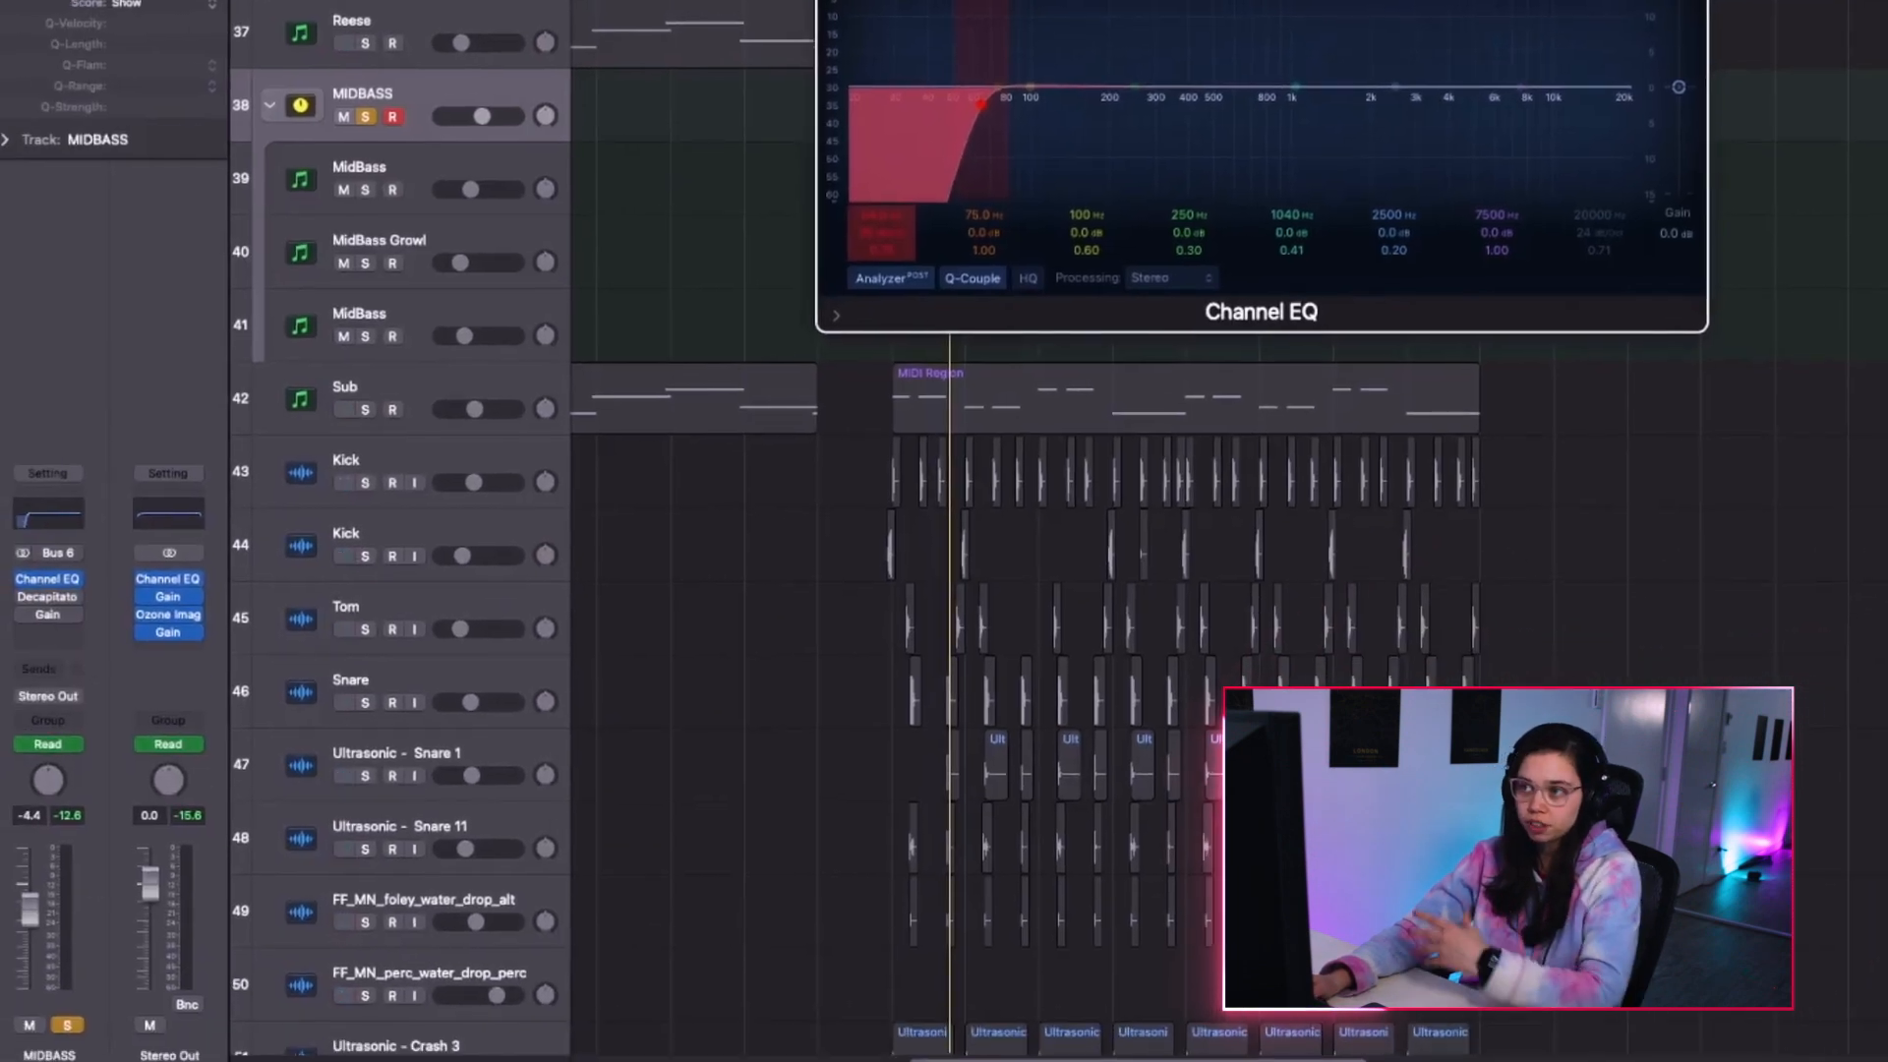
left_click(258, 271)
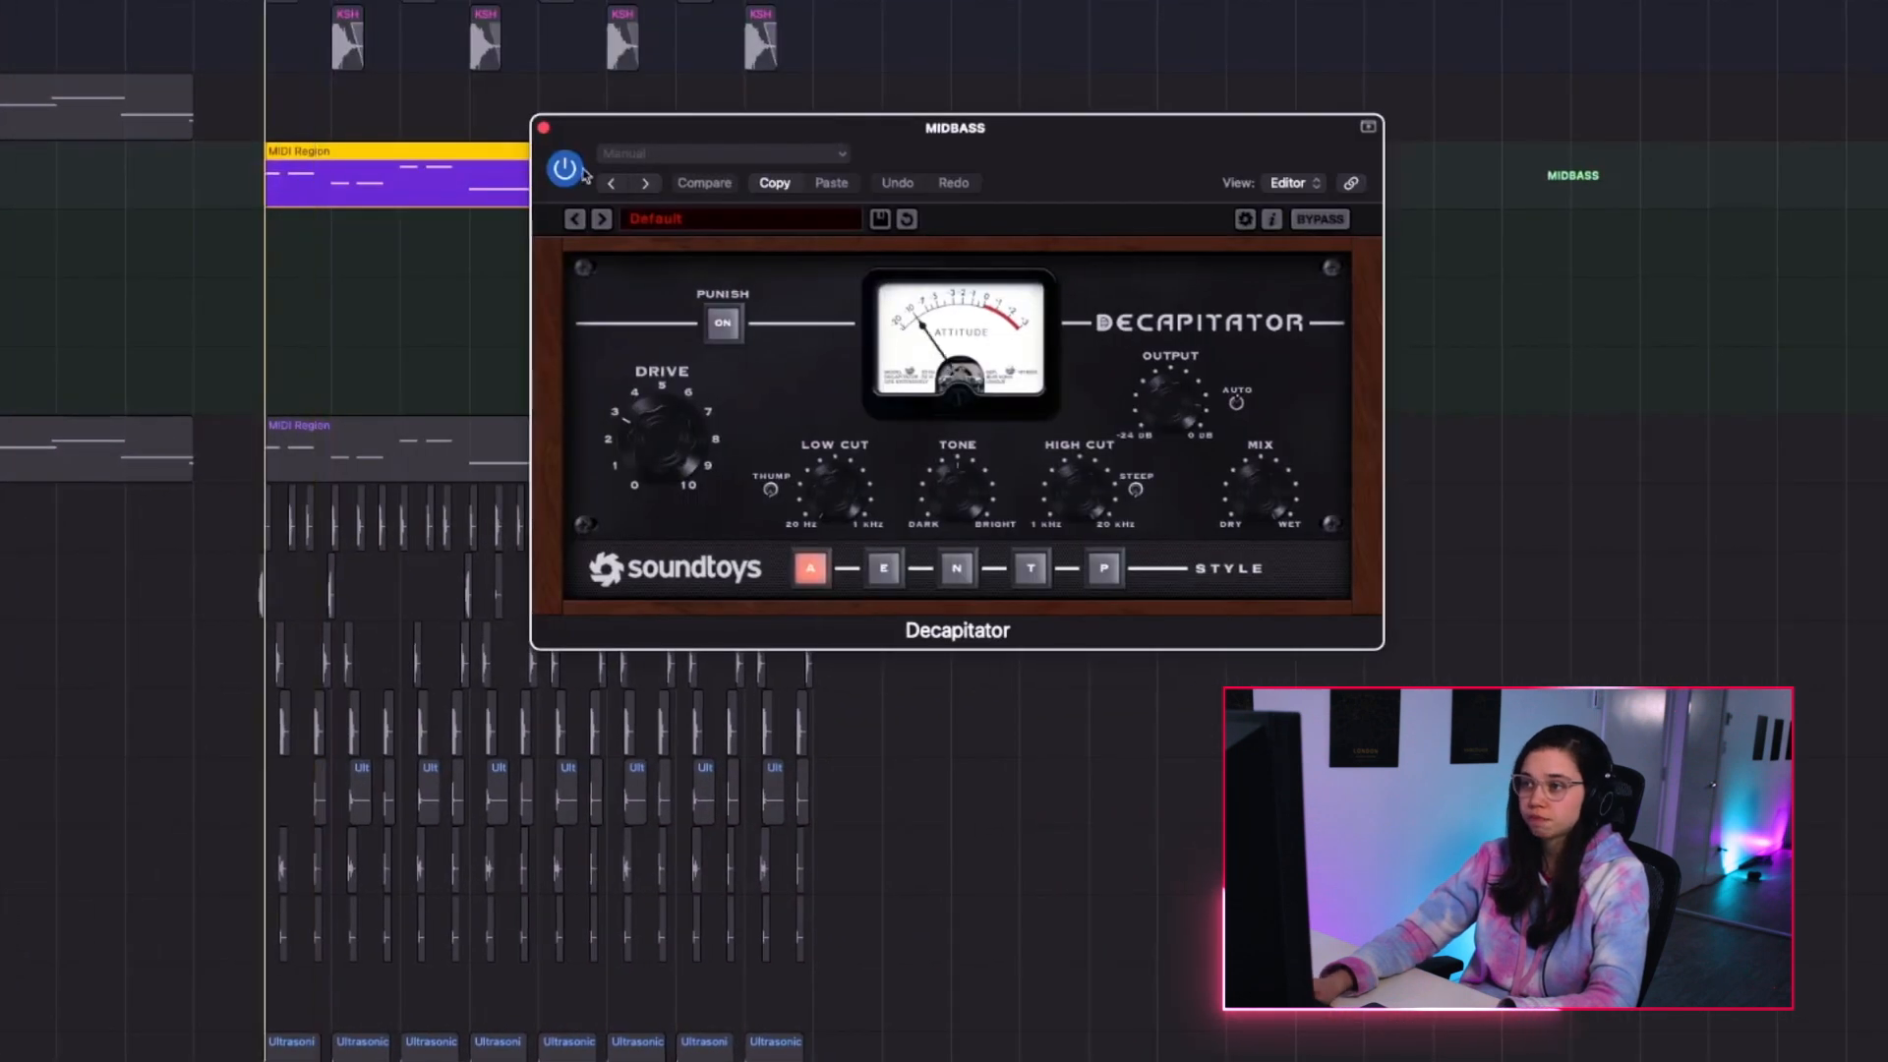
left_click(567, 171)
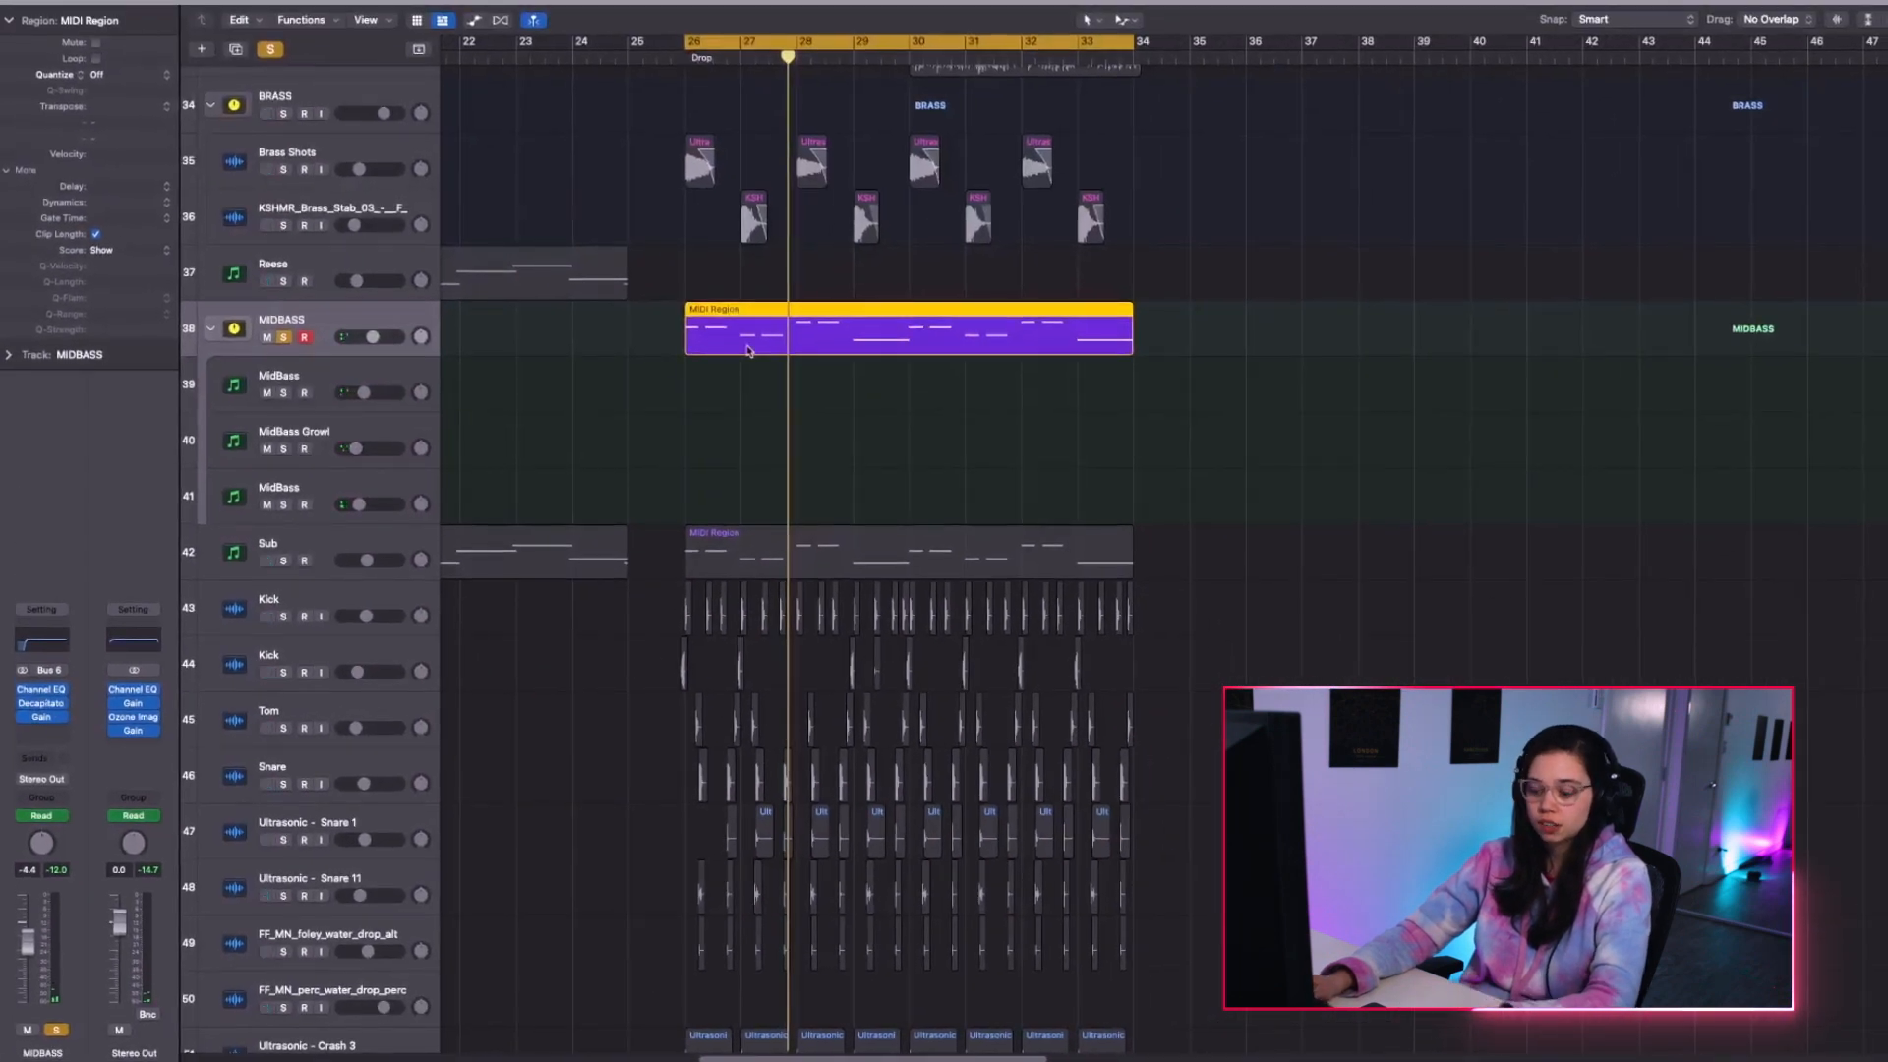
key("a")
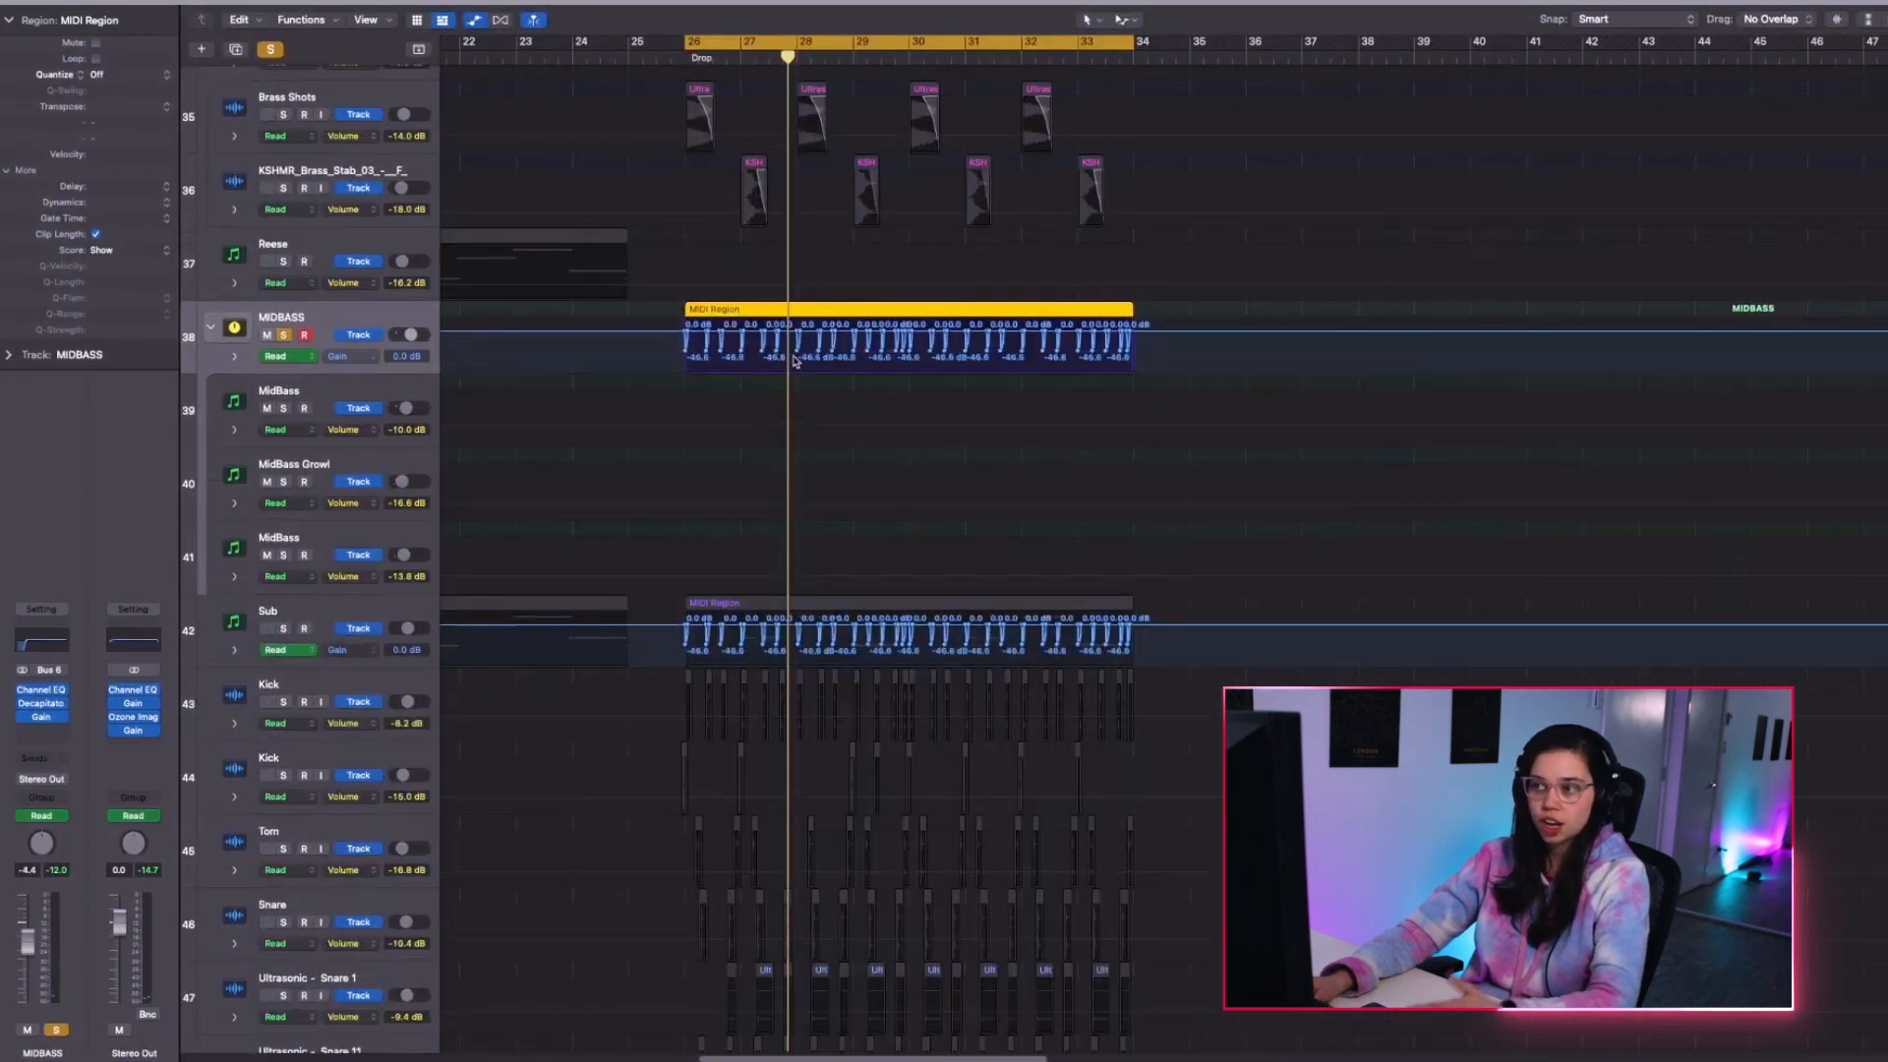
key("a")
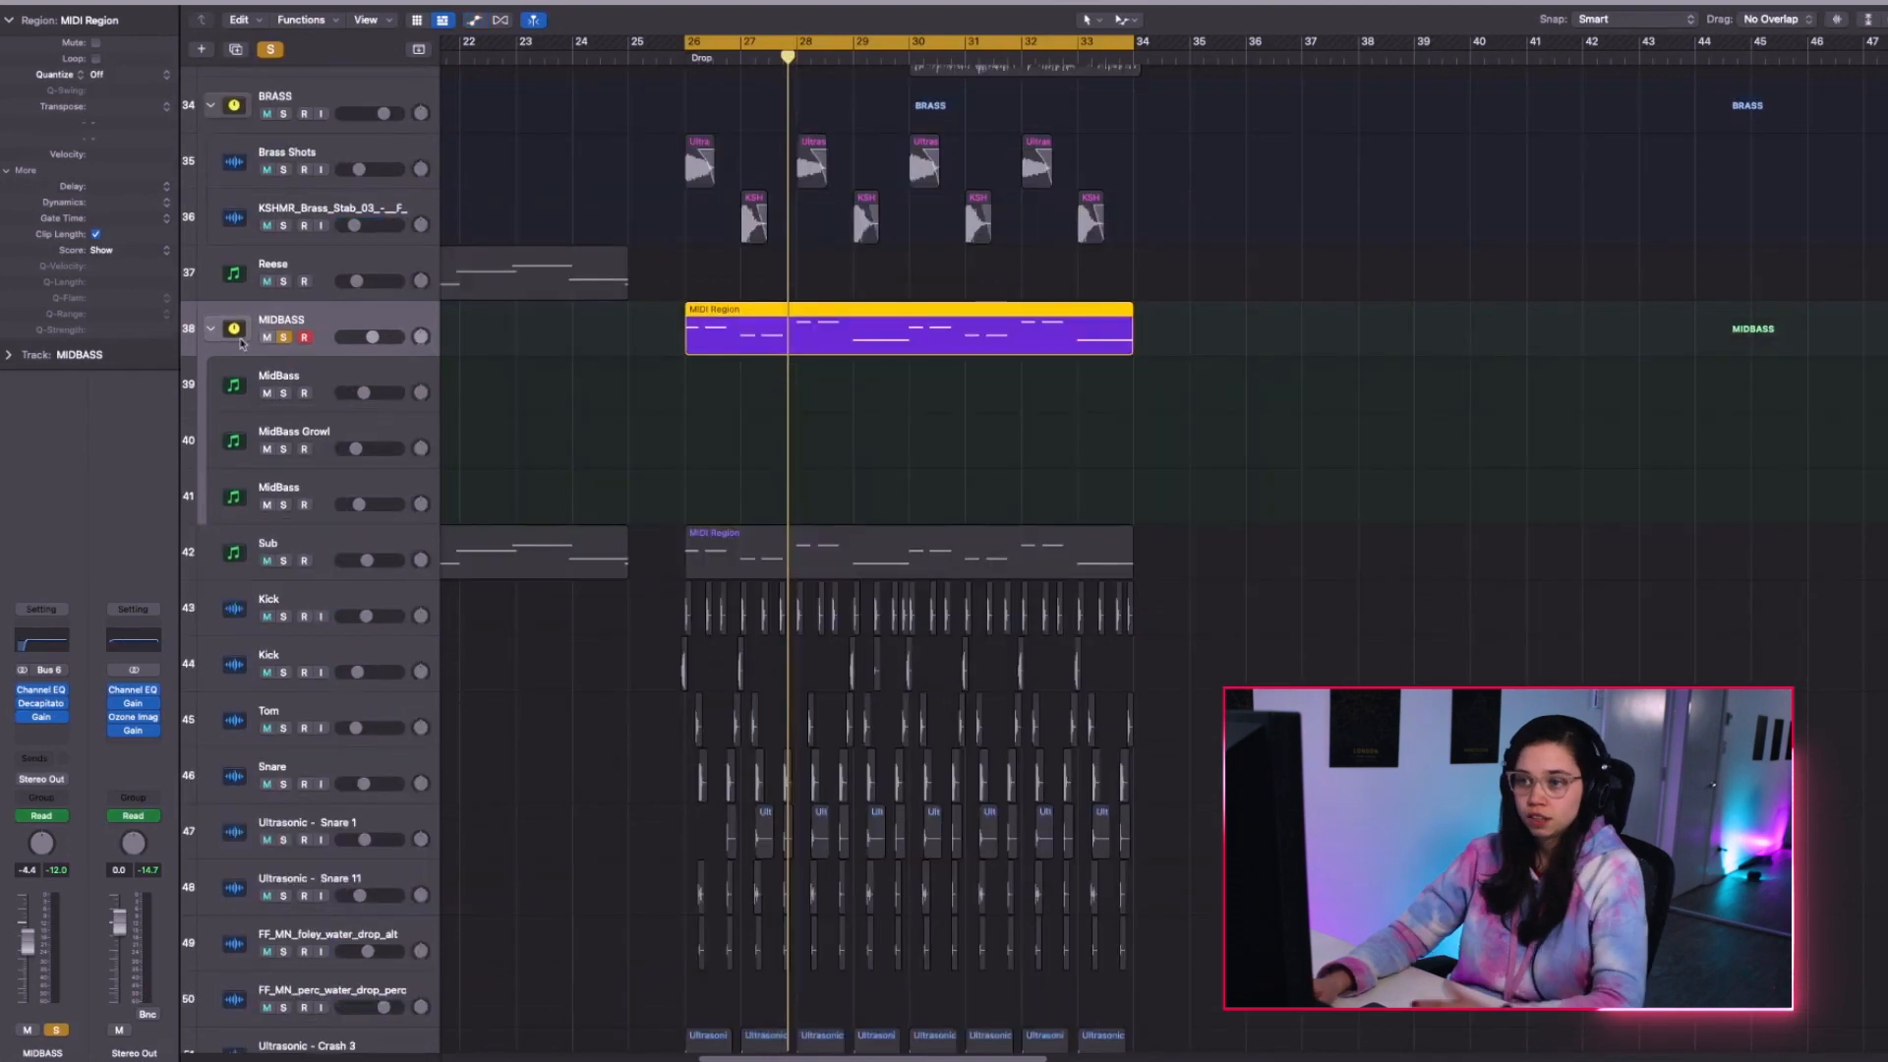
Collapse the MIDBASS stack and solo only the Sub track.
left_click(210, 328)
left_click(283, 394)
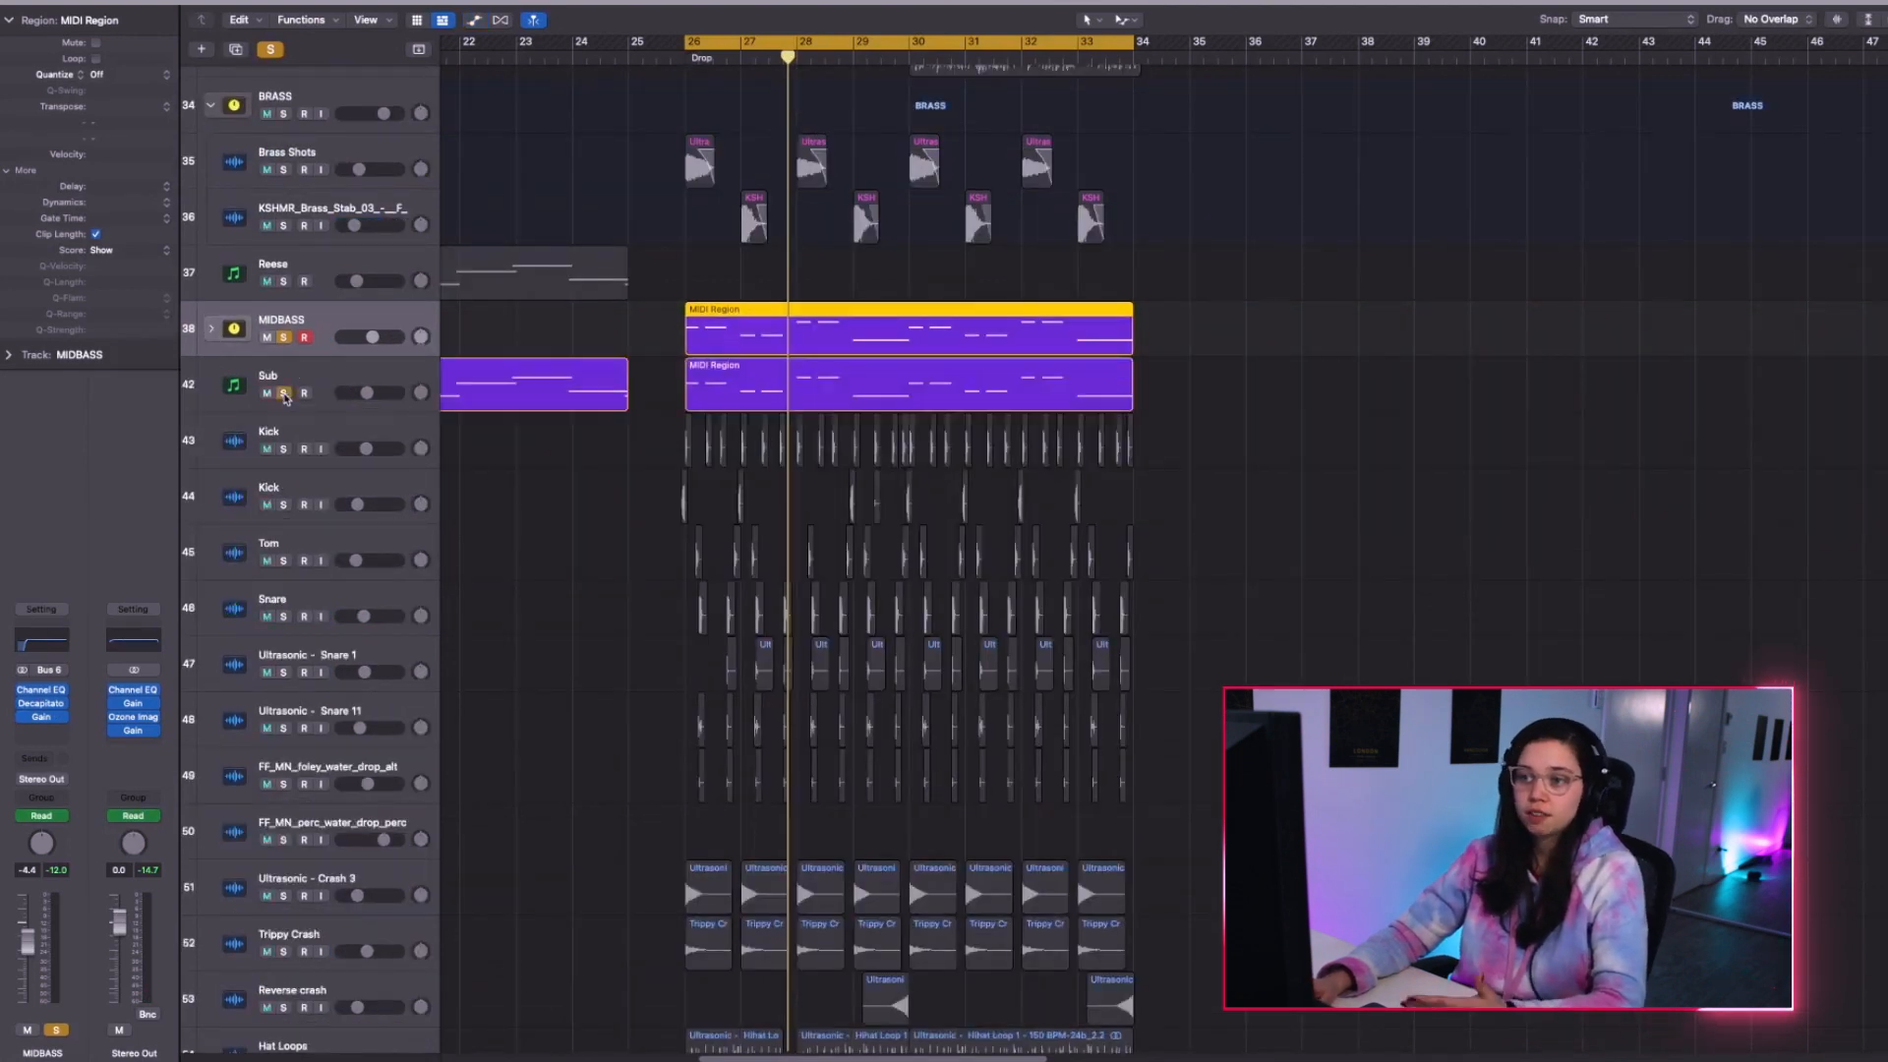
key("super+Down")
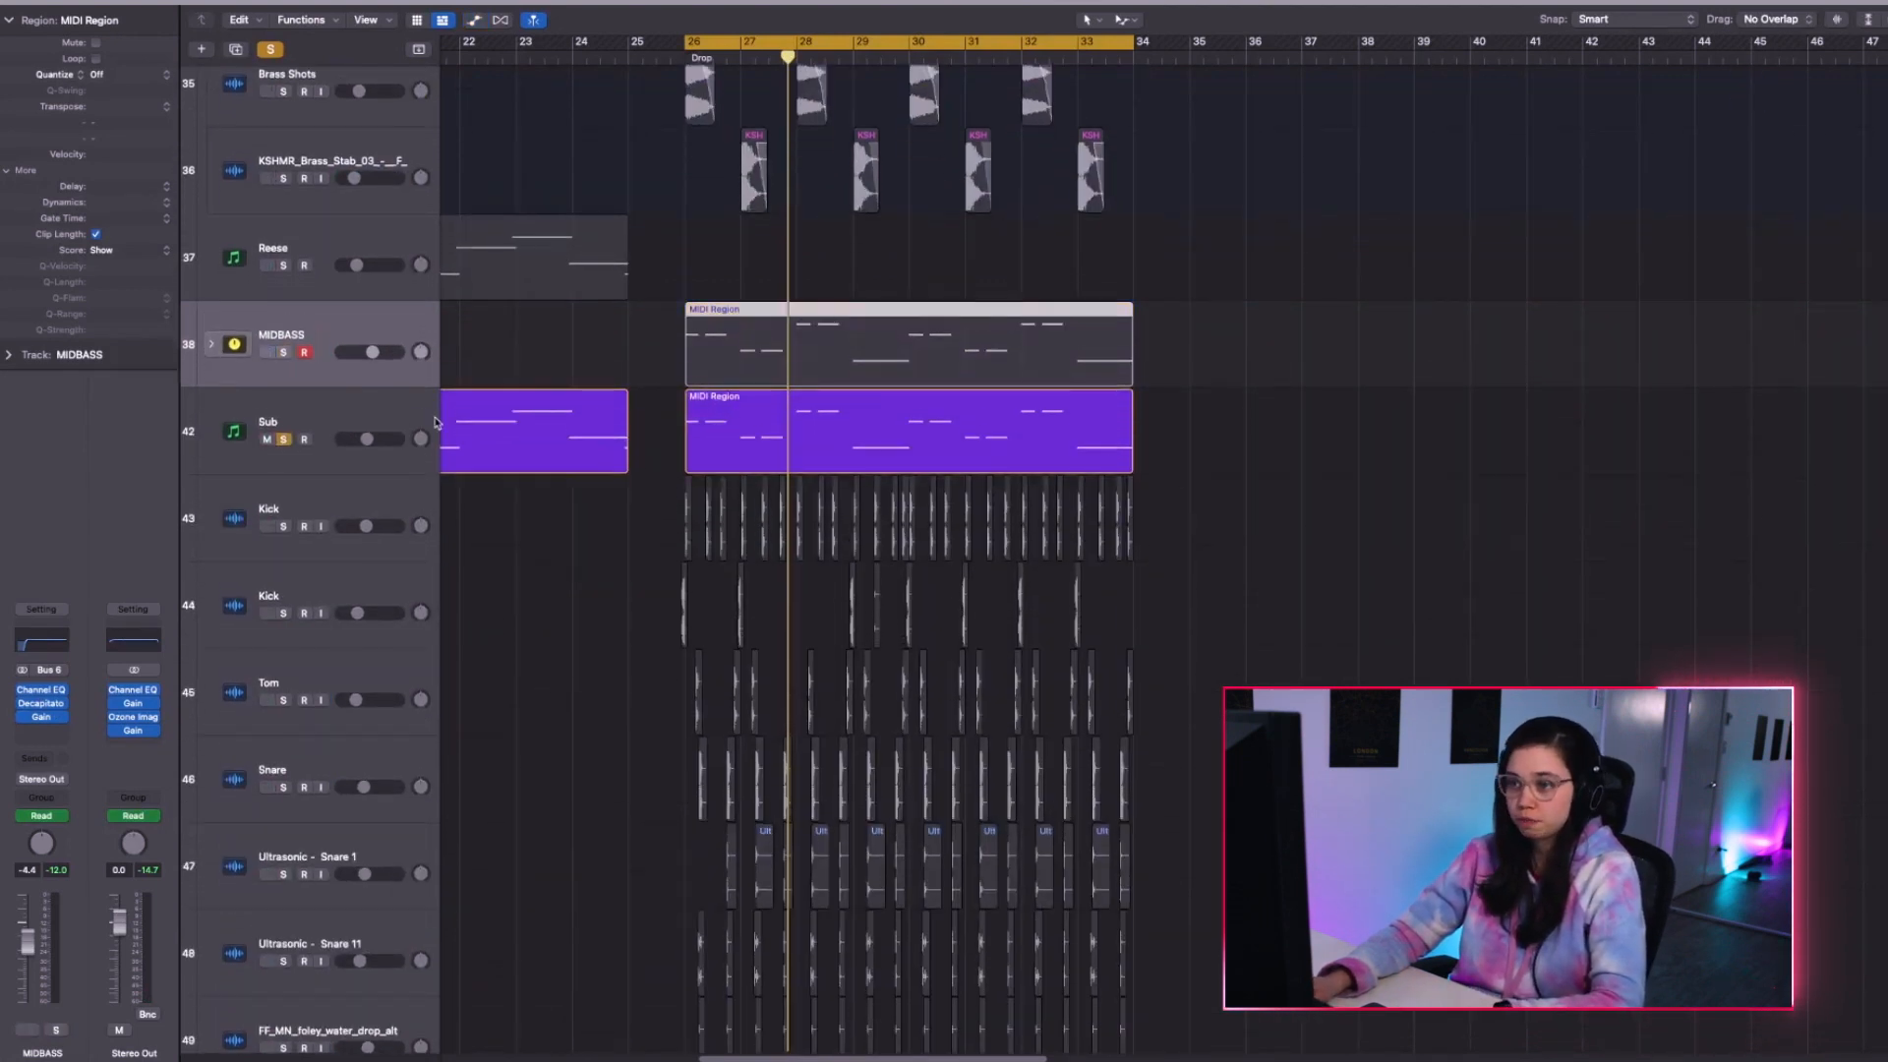
Open the Sub track's Serum instrument with the BS - Sub preset, examine it during playback, and close it.
left_click(718, 406)
left_click(44, 674)
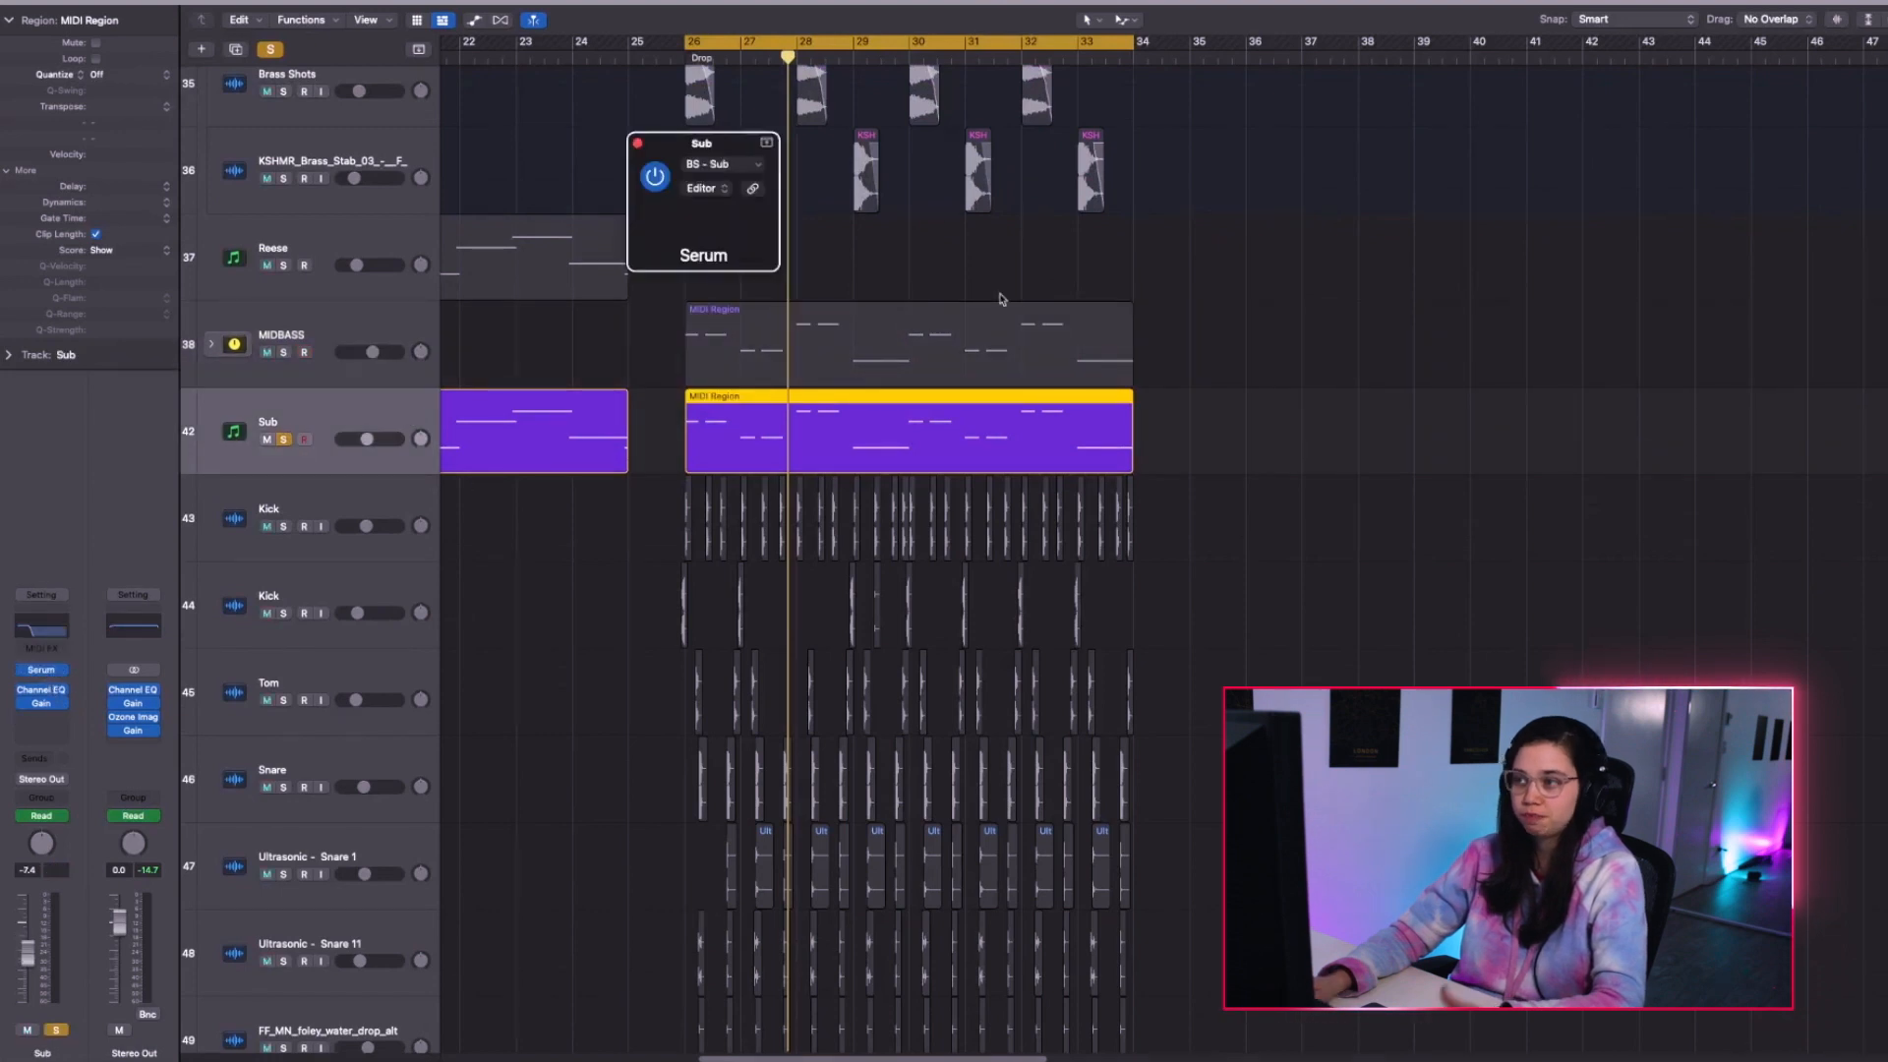
left_click_drag(937, 153, 1412, 237)
key("space")
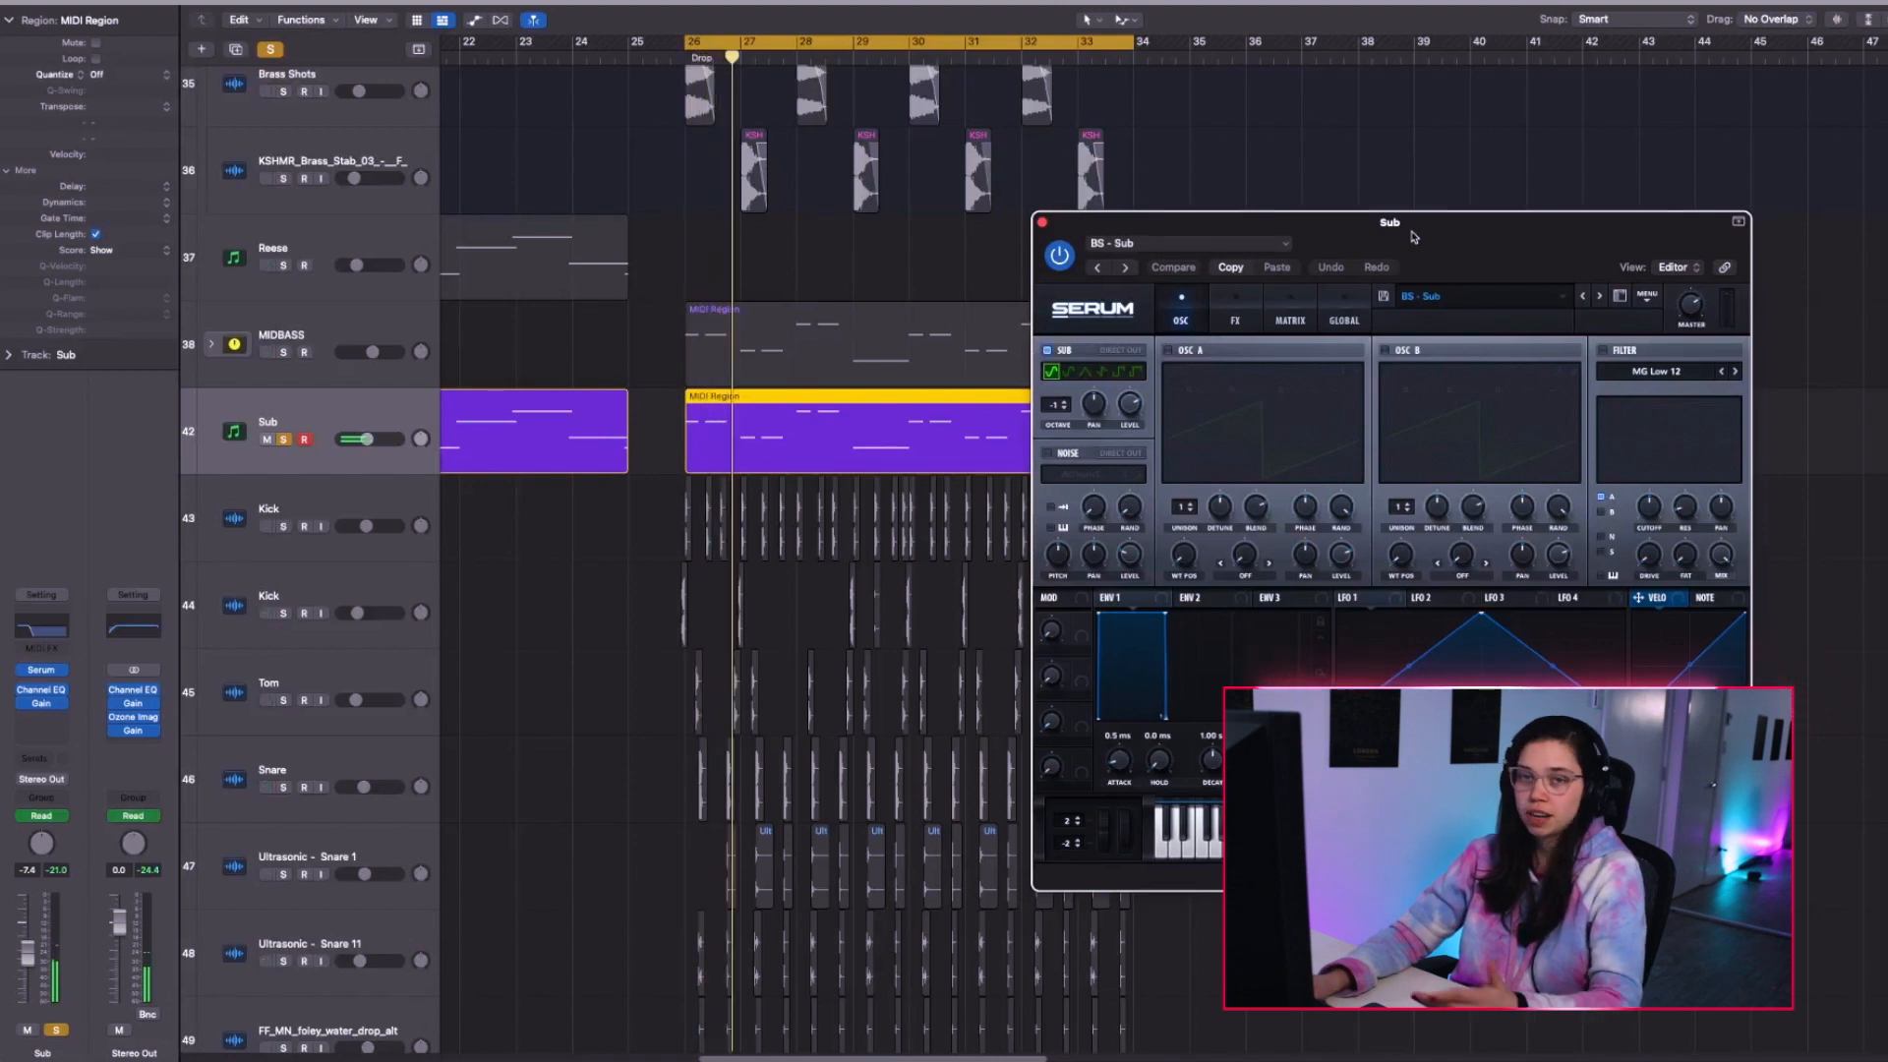
left_click_drag(1410, 237, 1398, 239)
left_click(1032, 224)
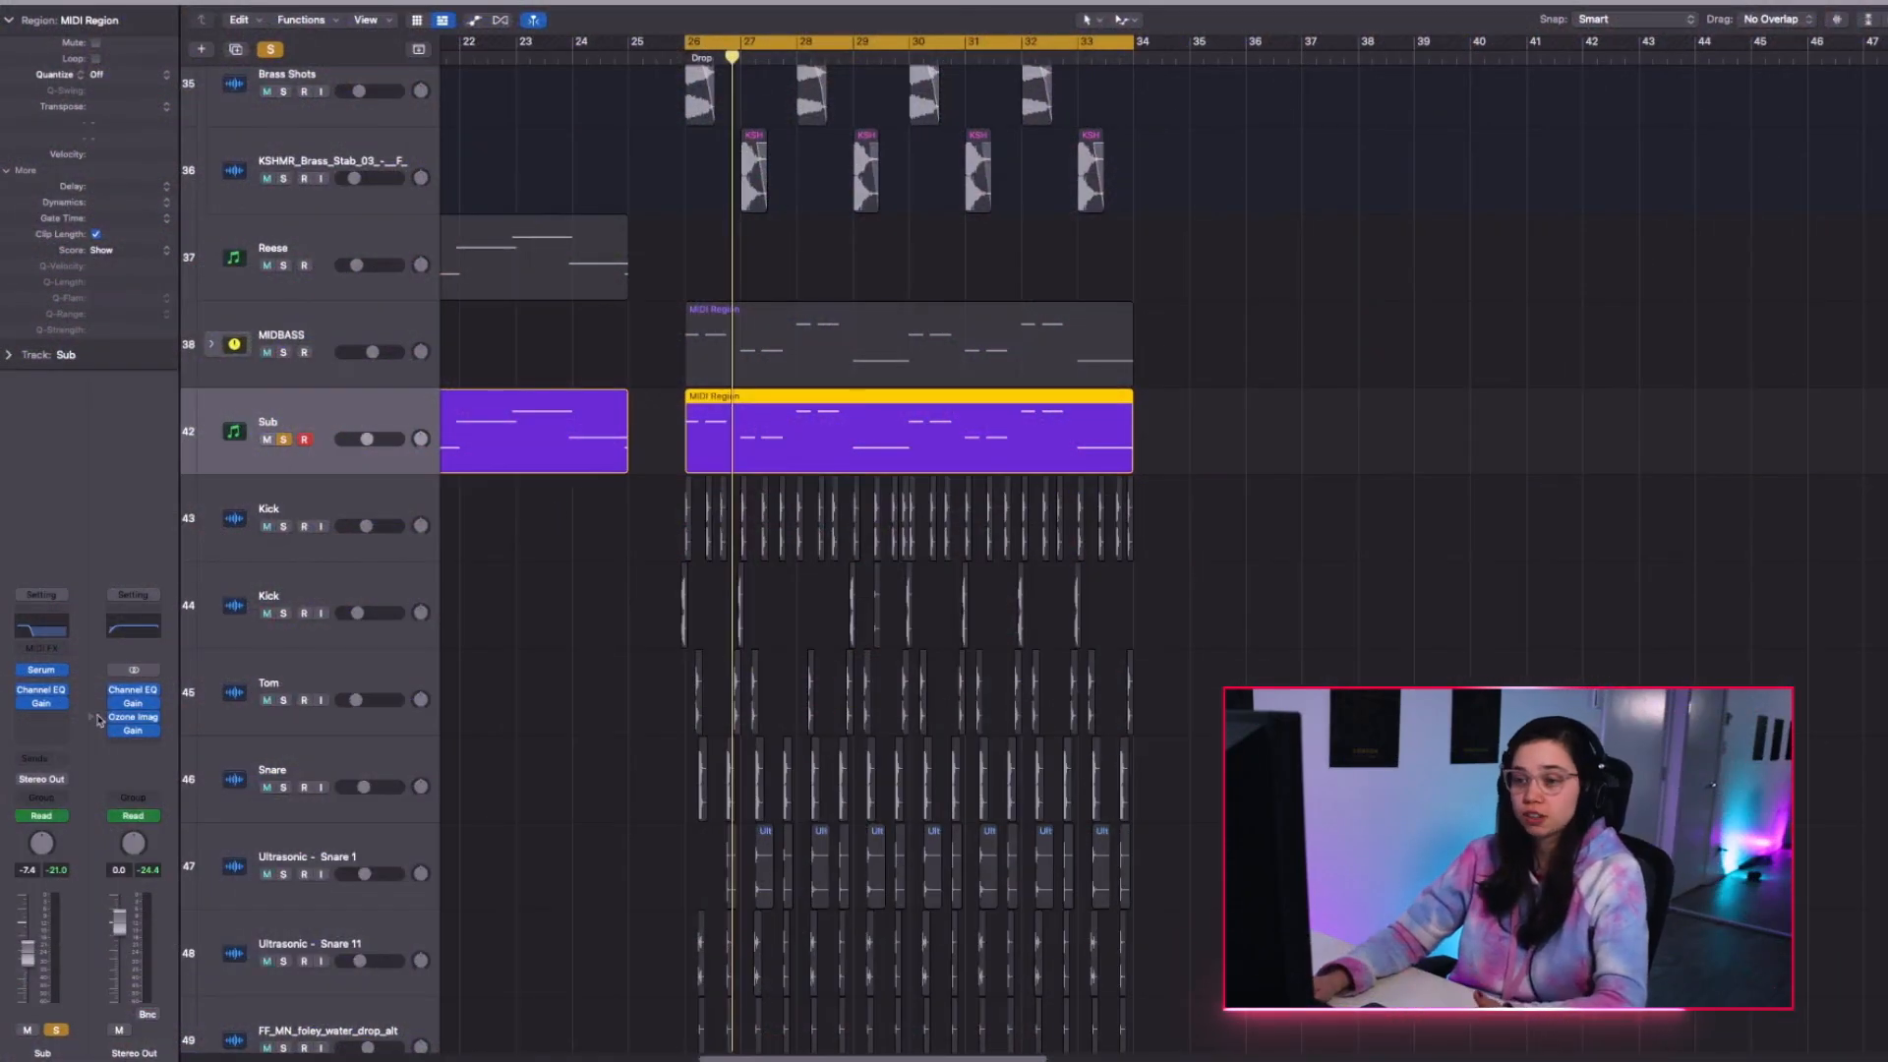
left_click(54, 676)
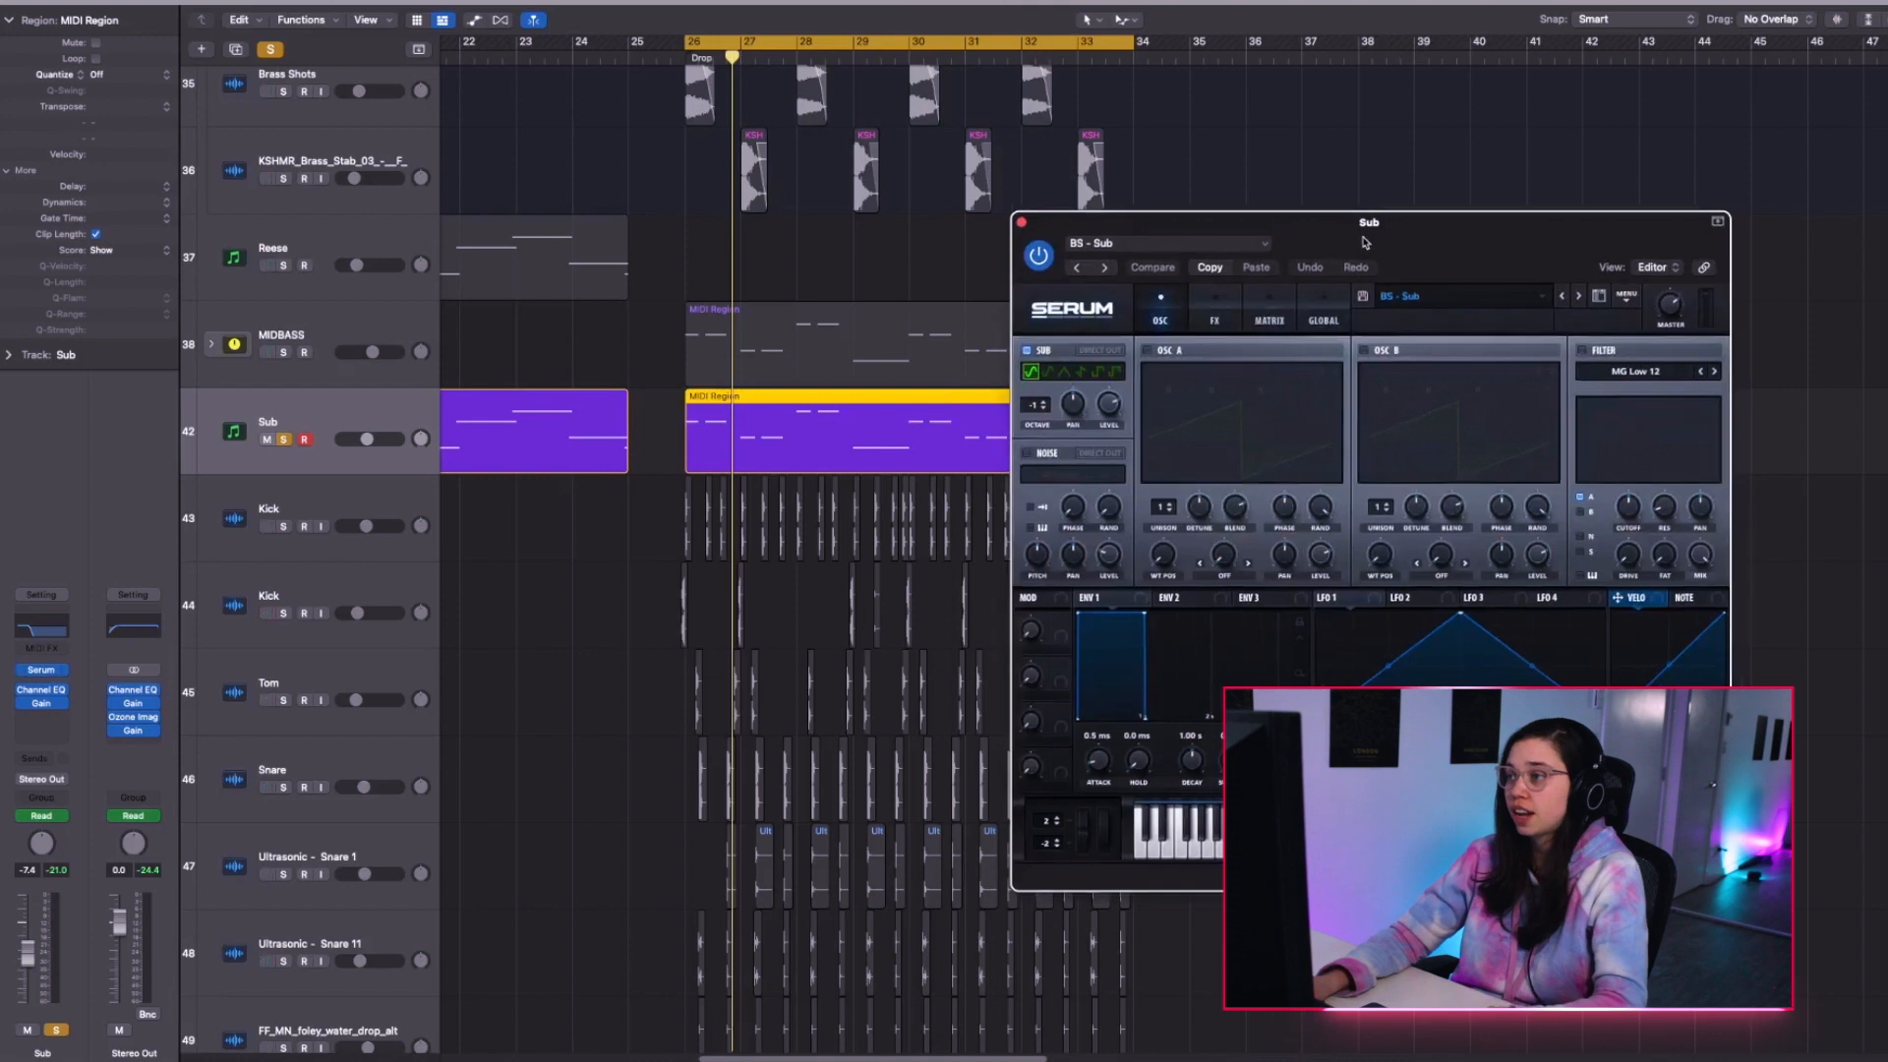
left_click(1012, 222)
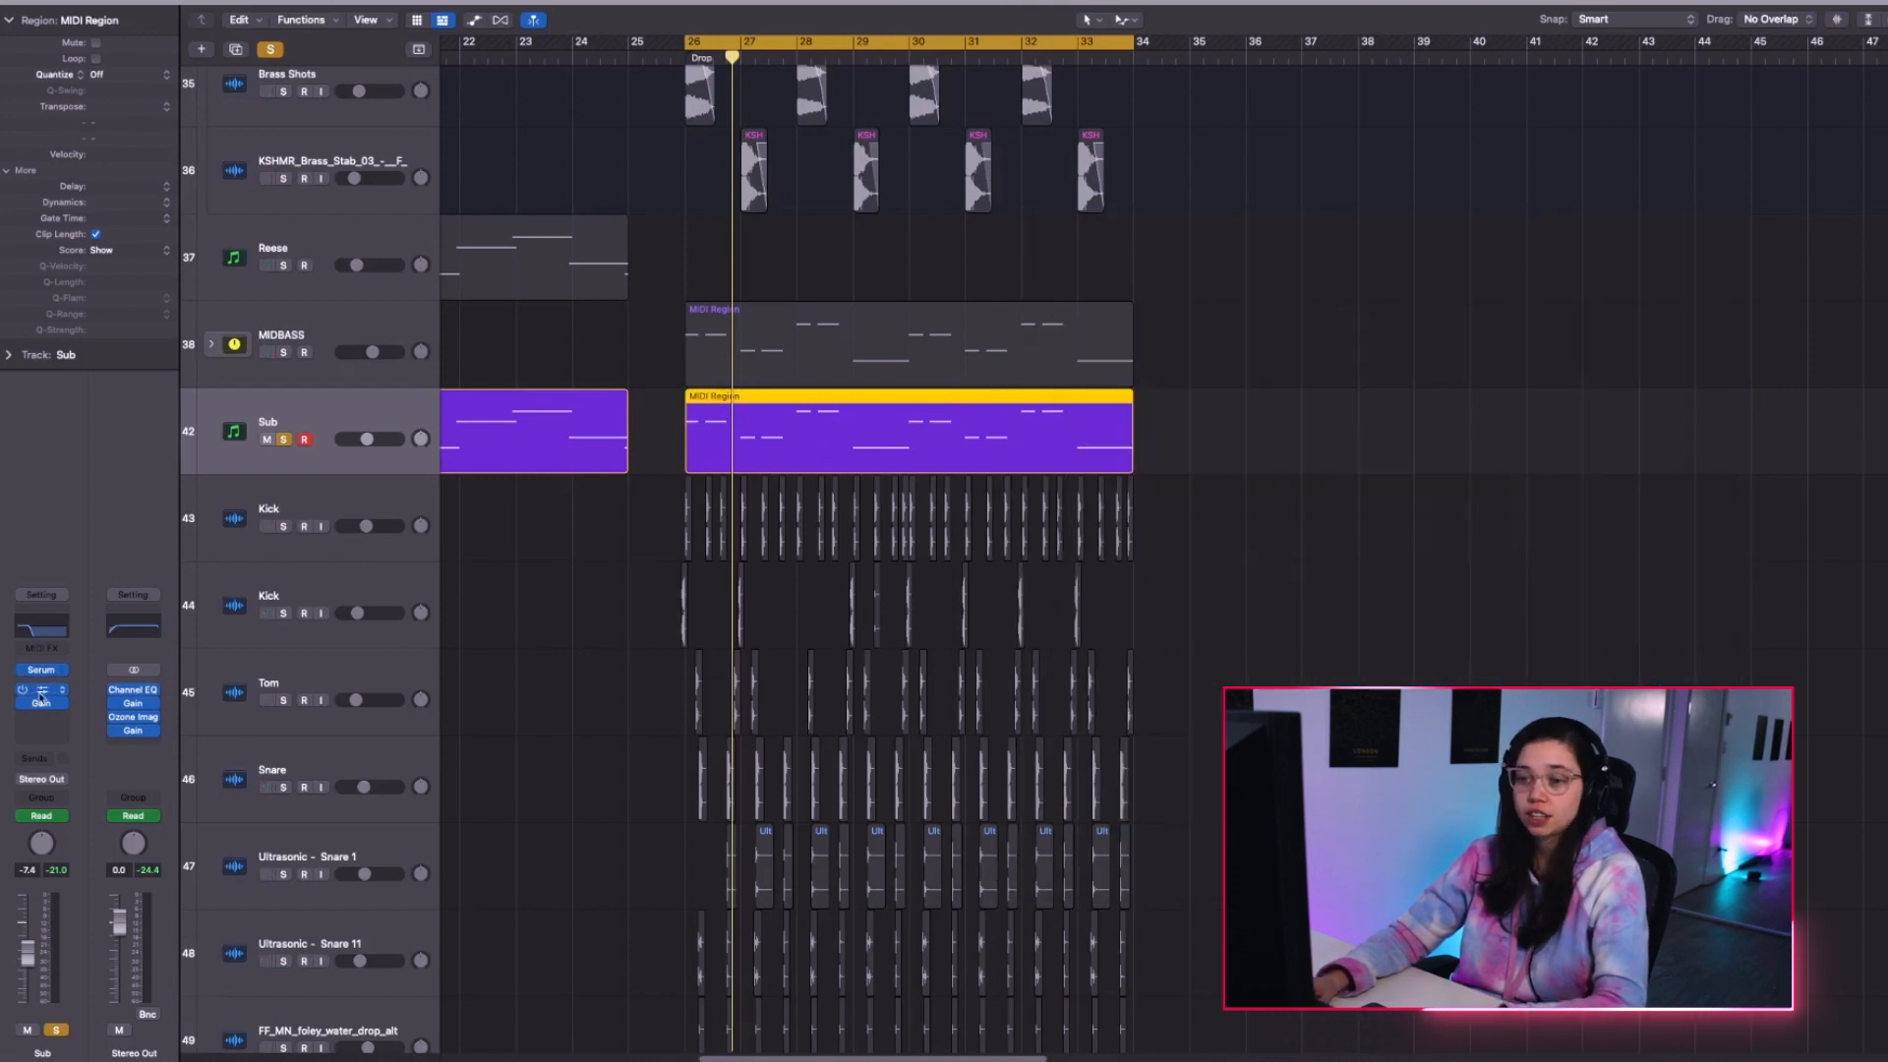
Examine the Sub track's Channel EQ, Gain plug-in and gain automation, and hide the automation again.
left_click(41, 693)
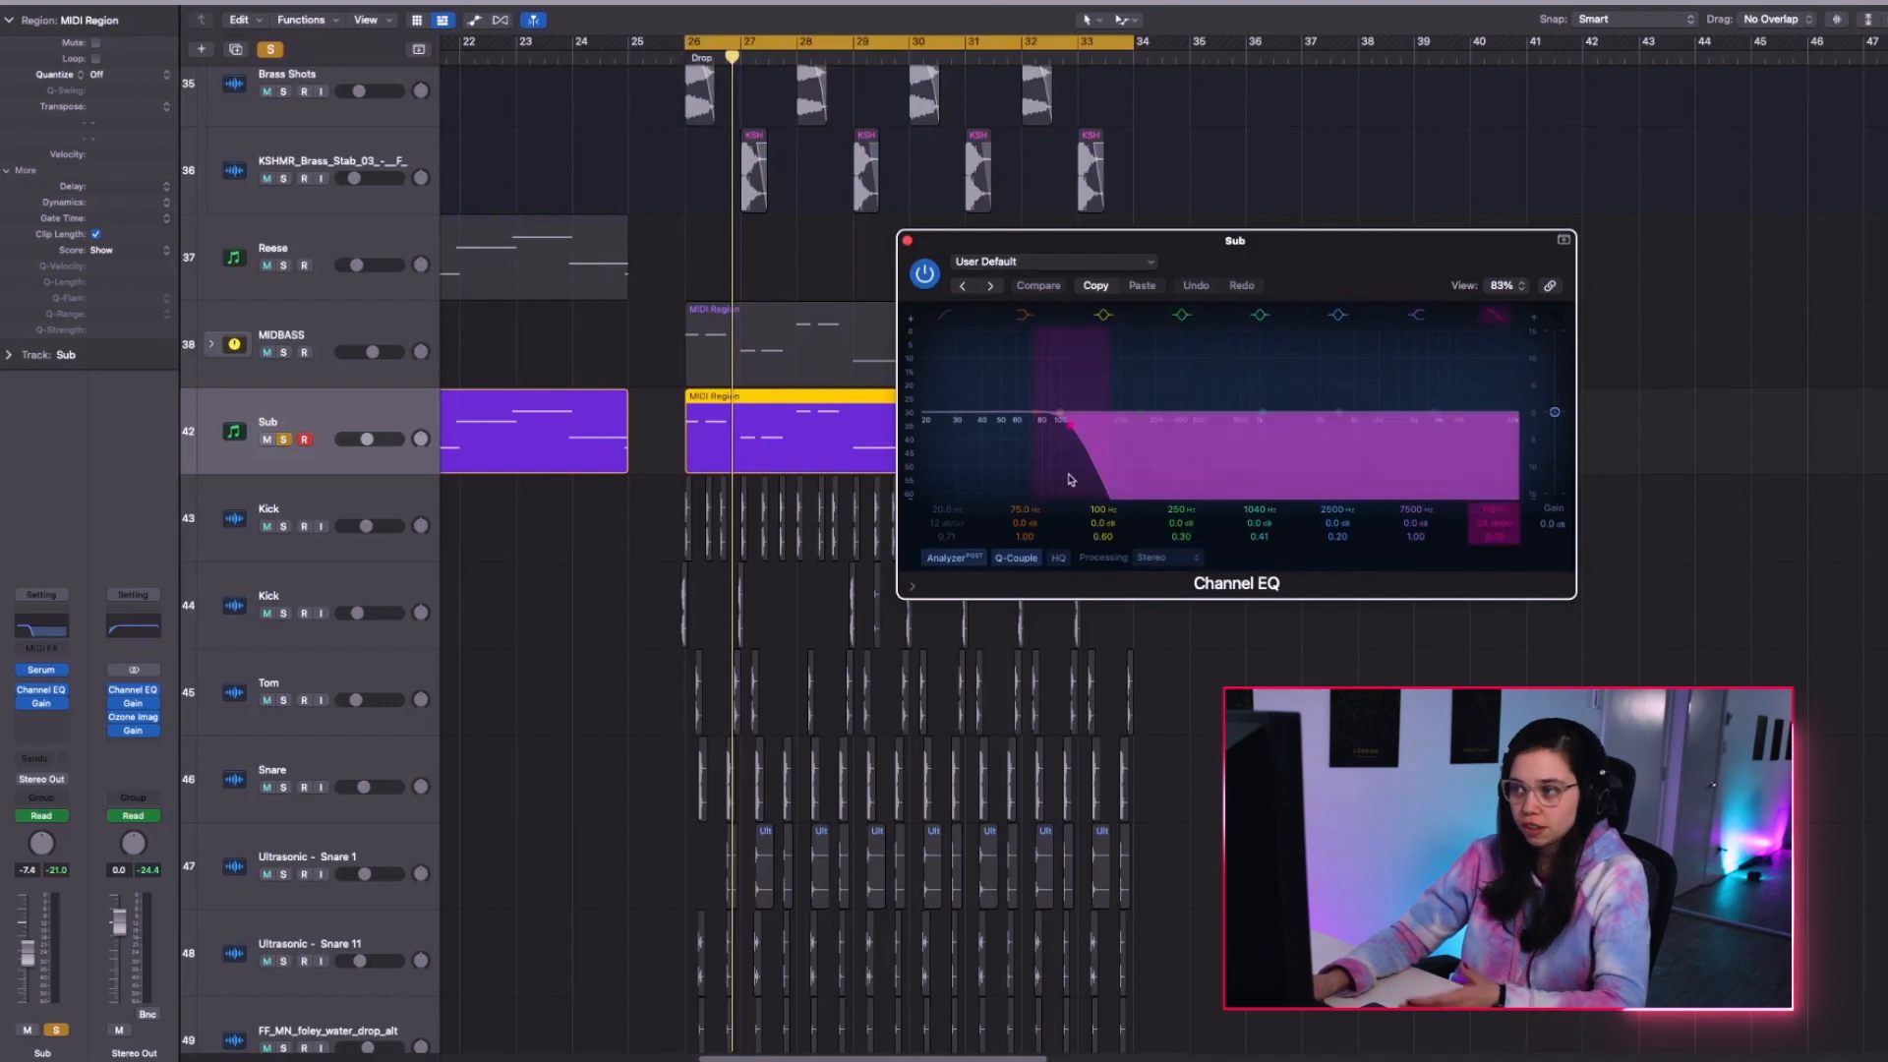
left_click(41, 691)
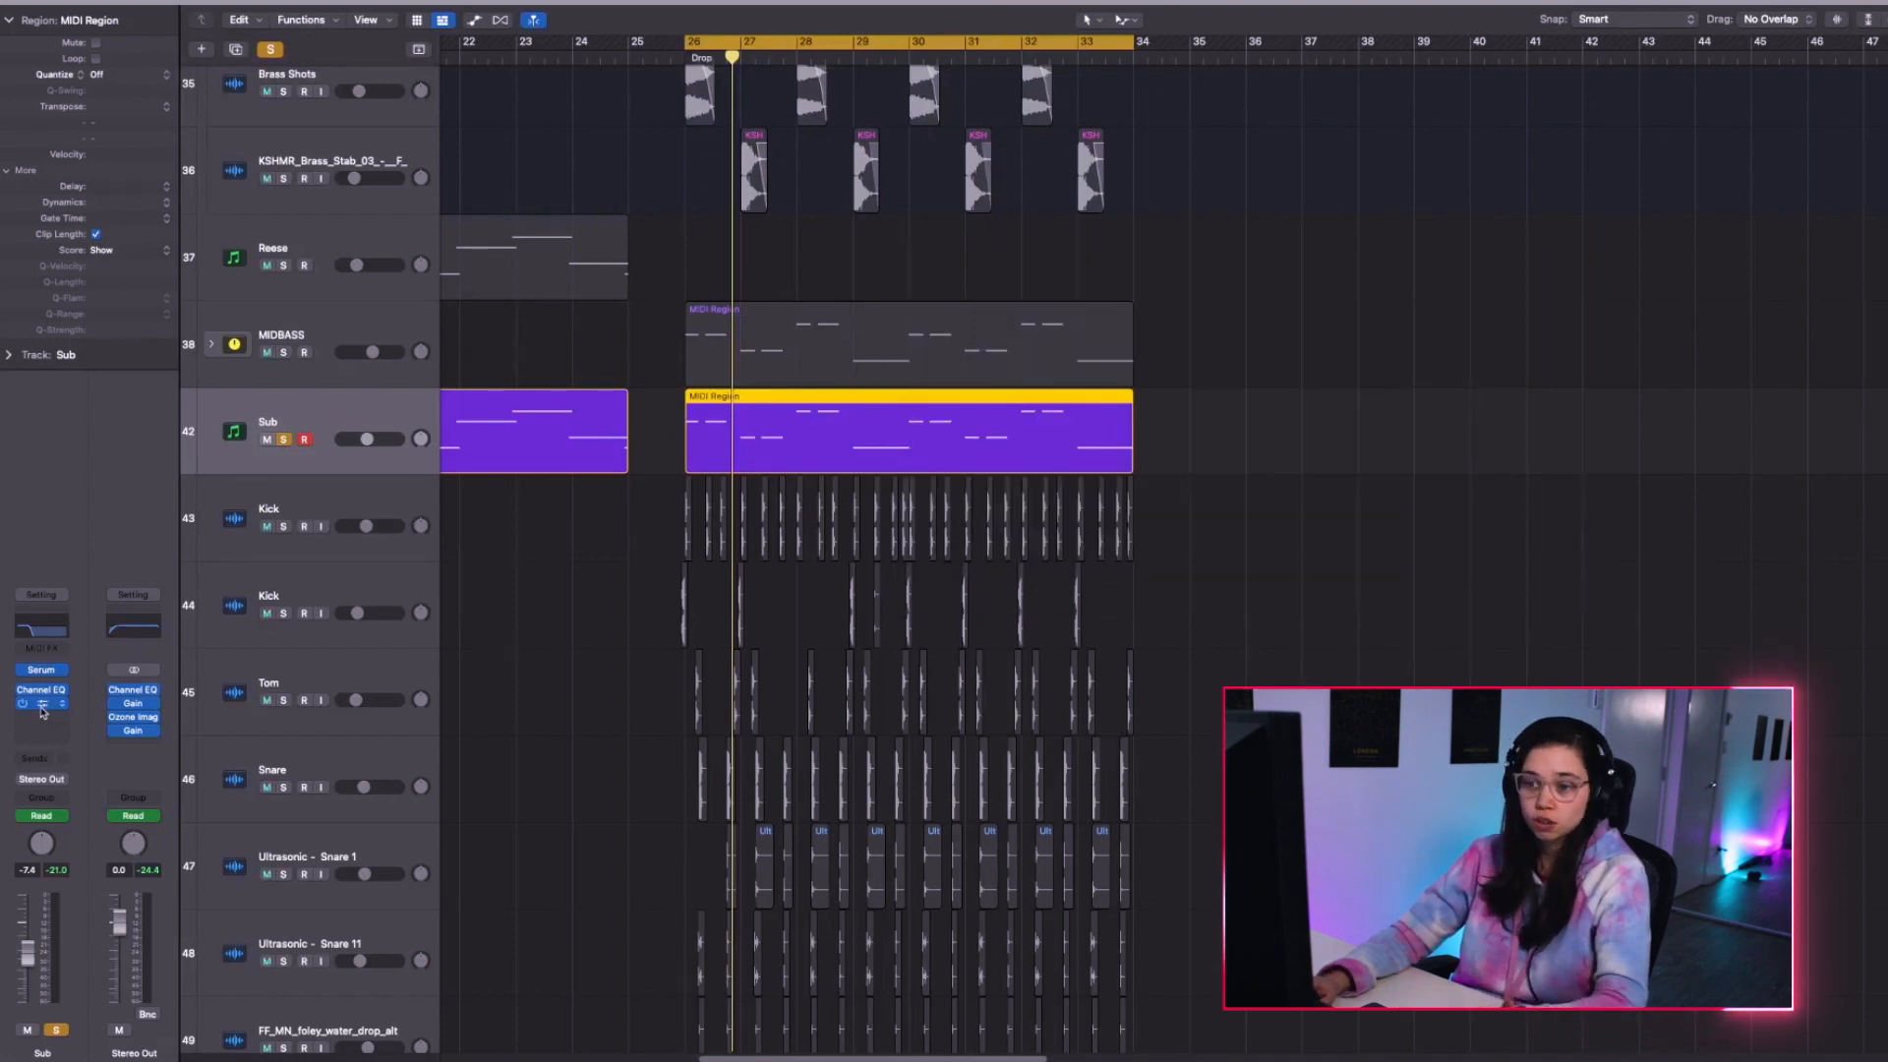
left_click(41, 704)
left_click(636, 146)
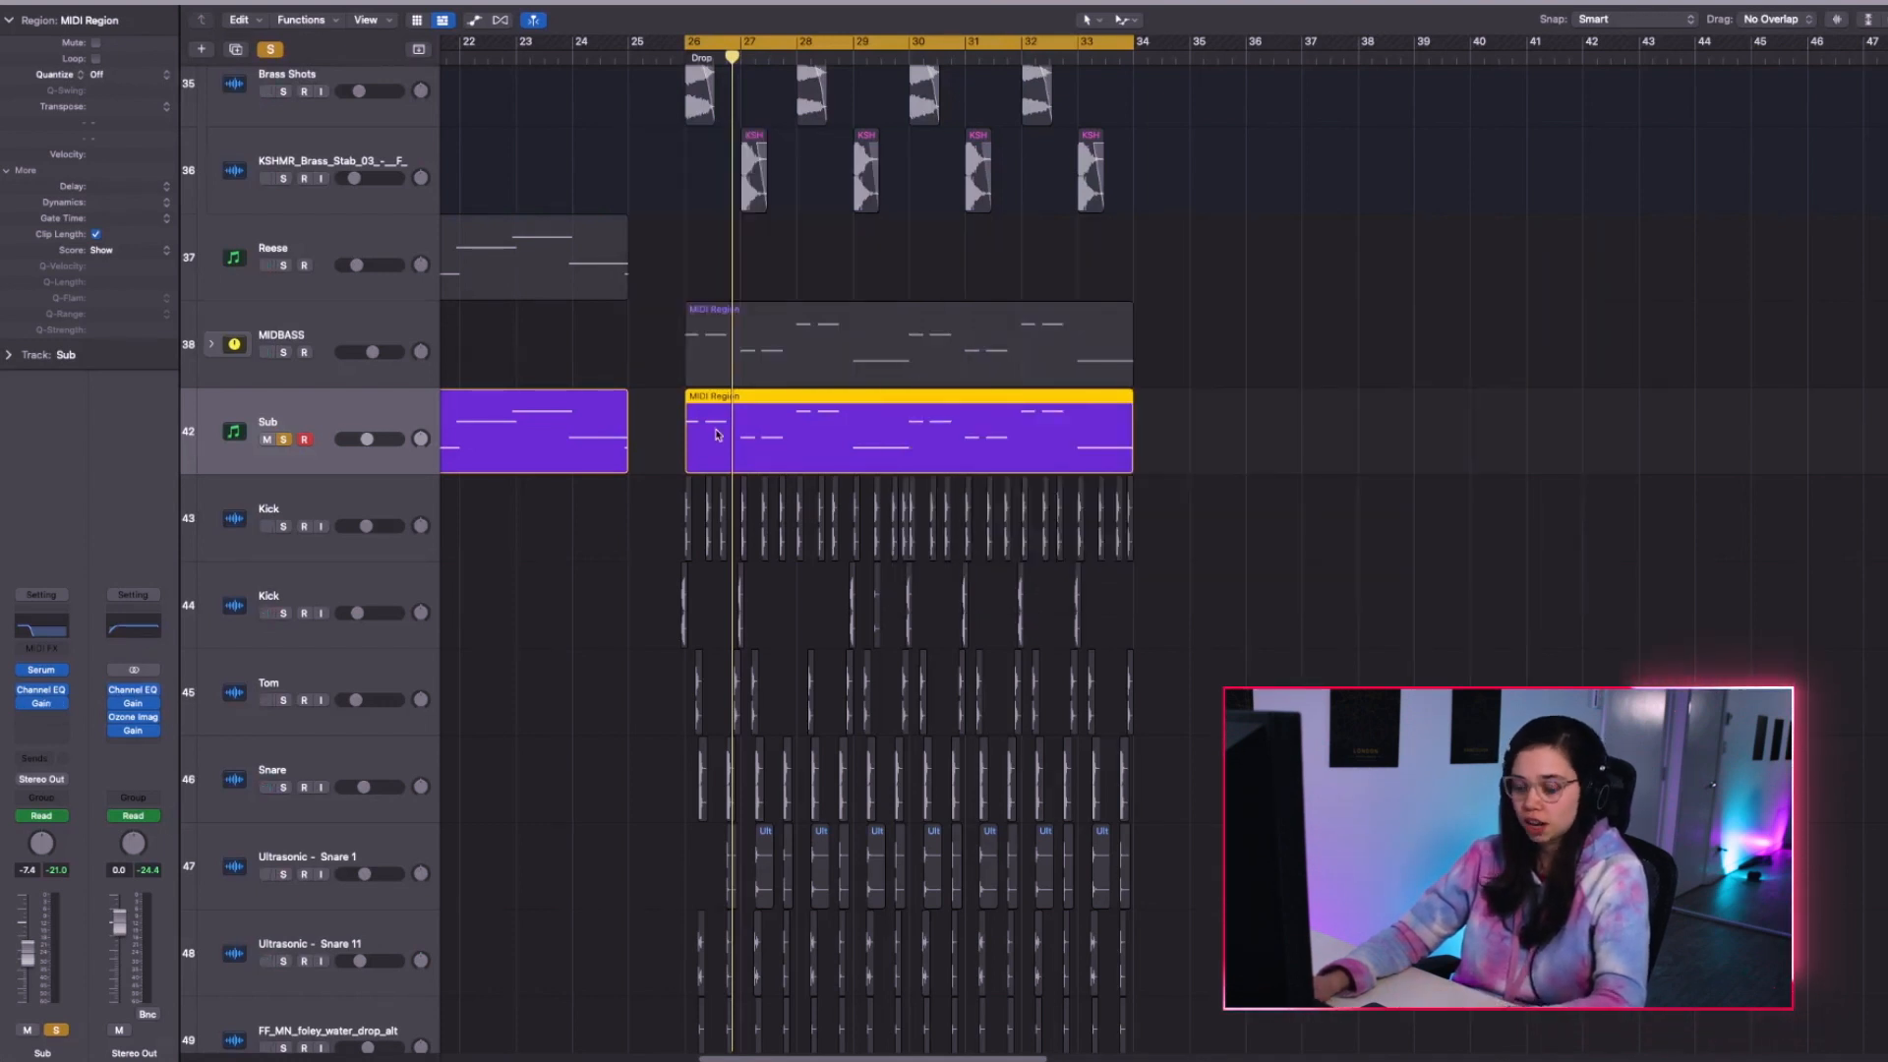
key("a")
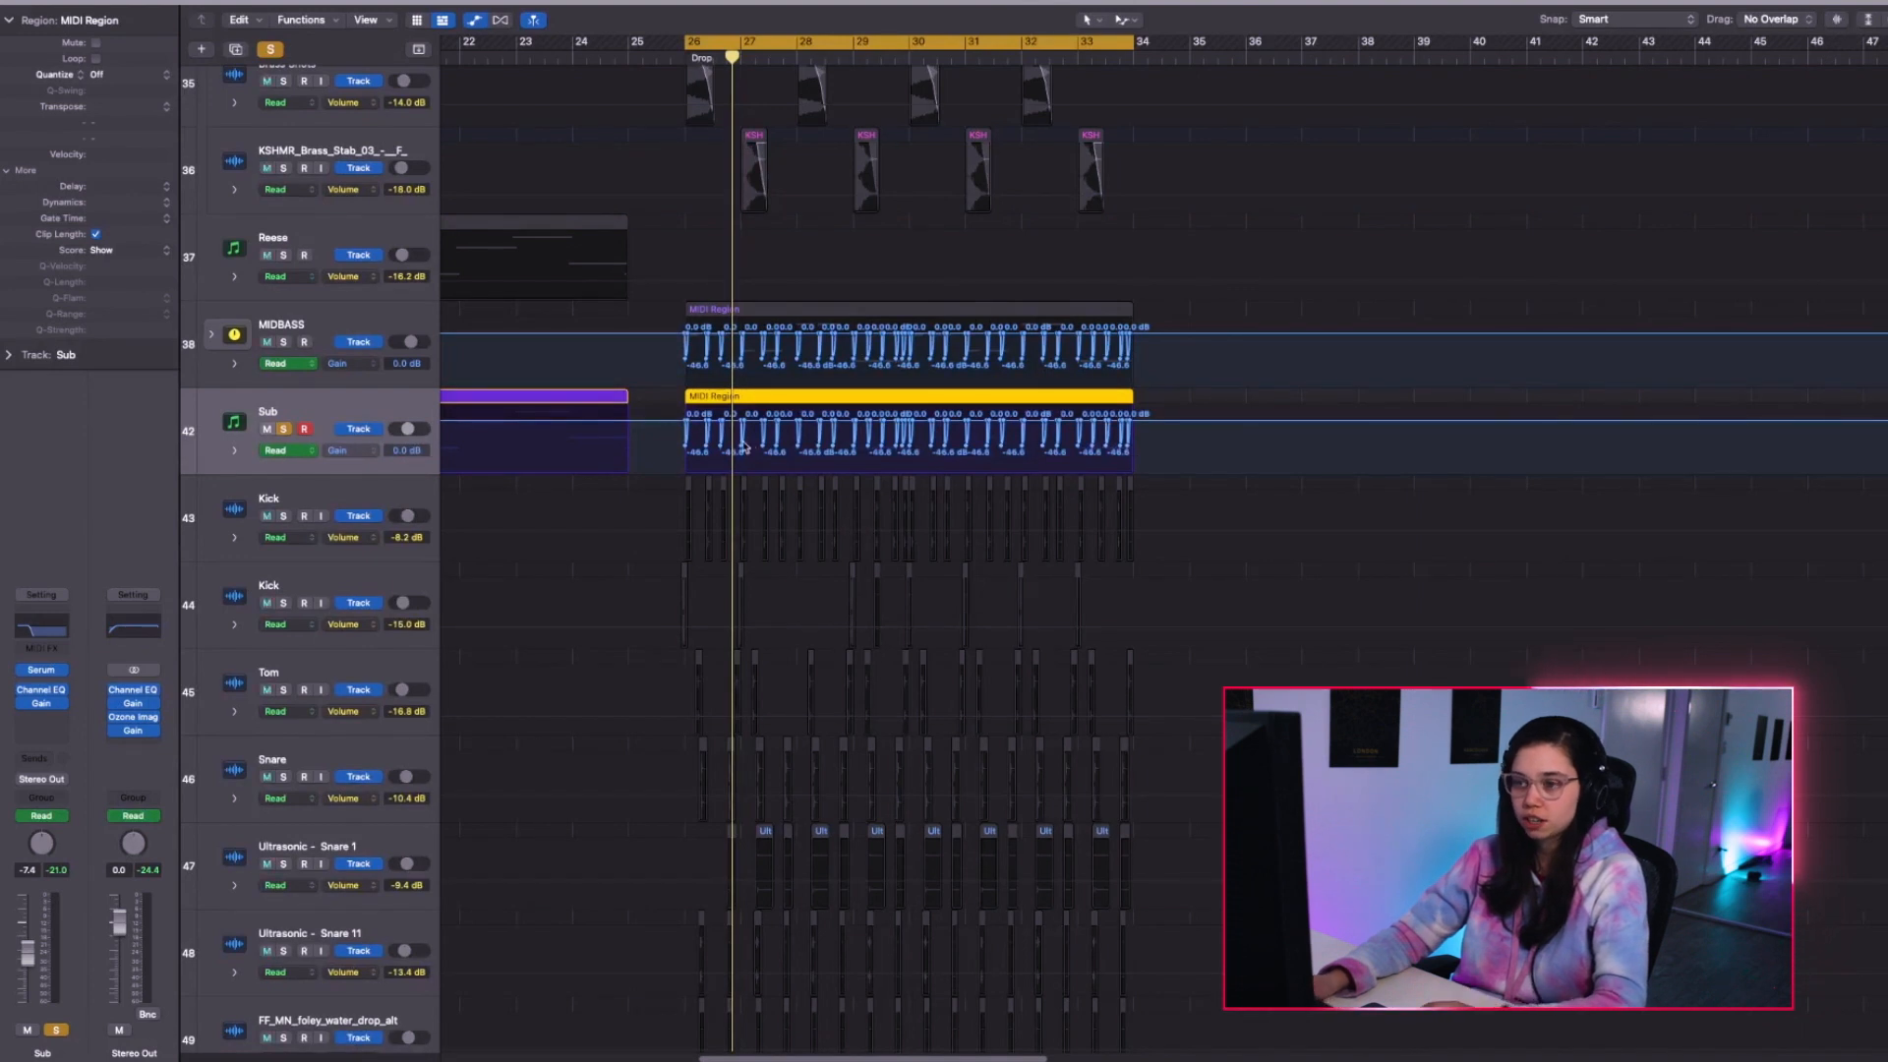
key("a")
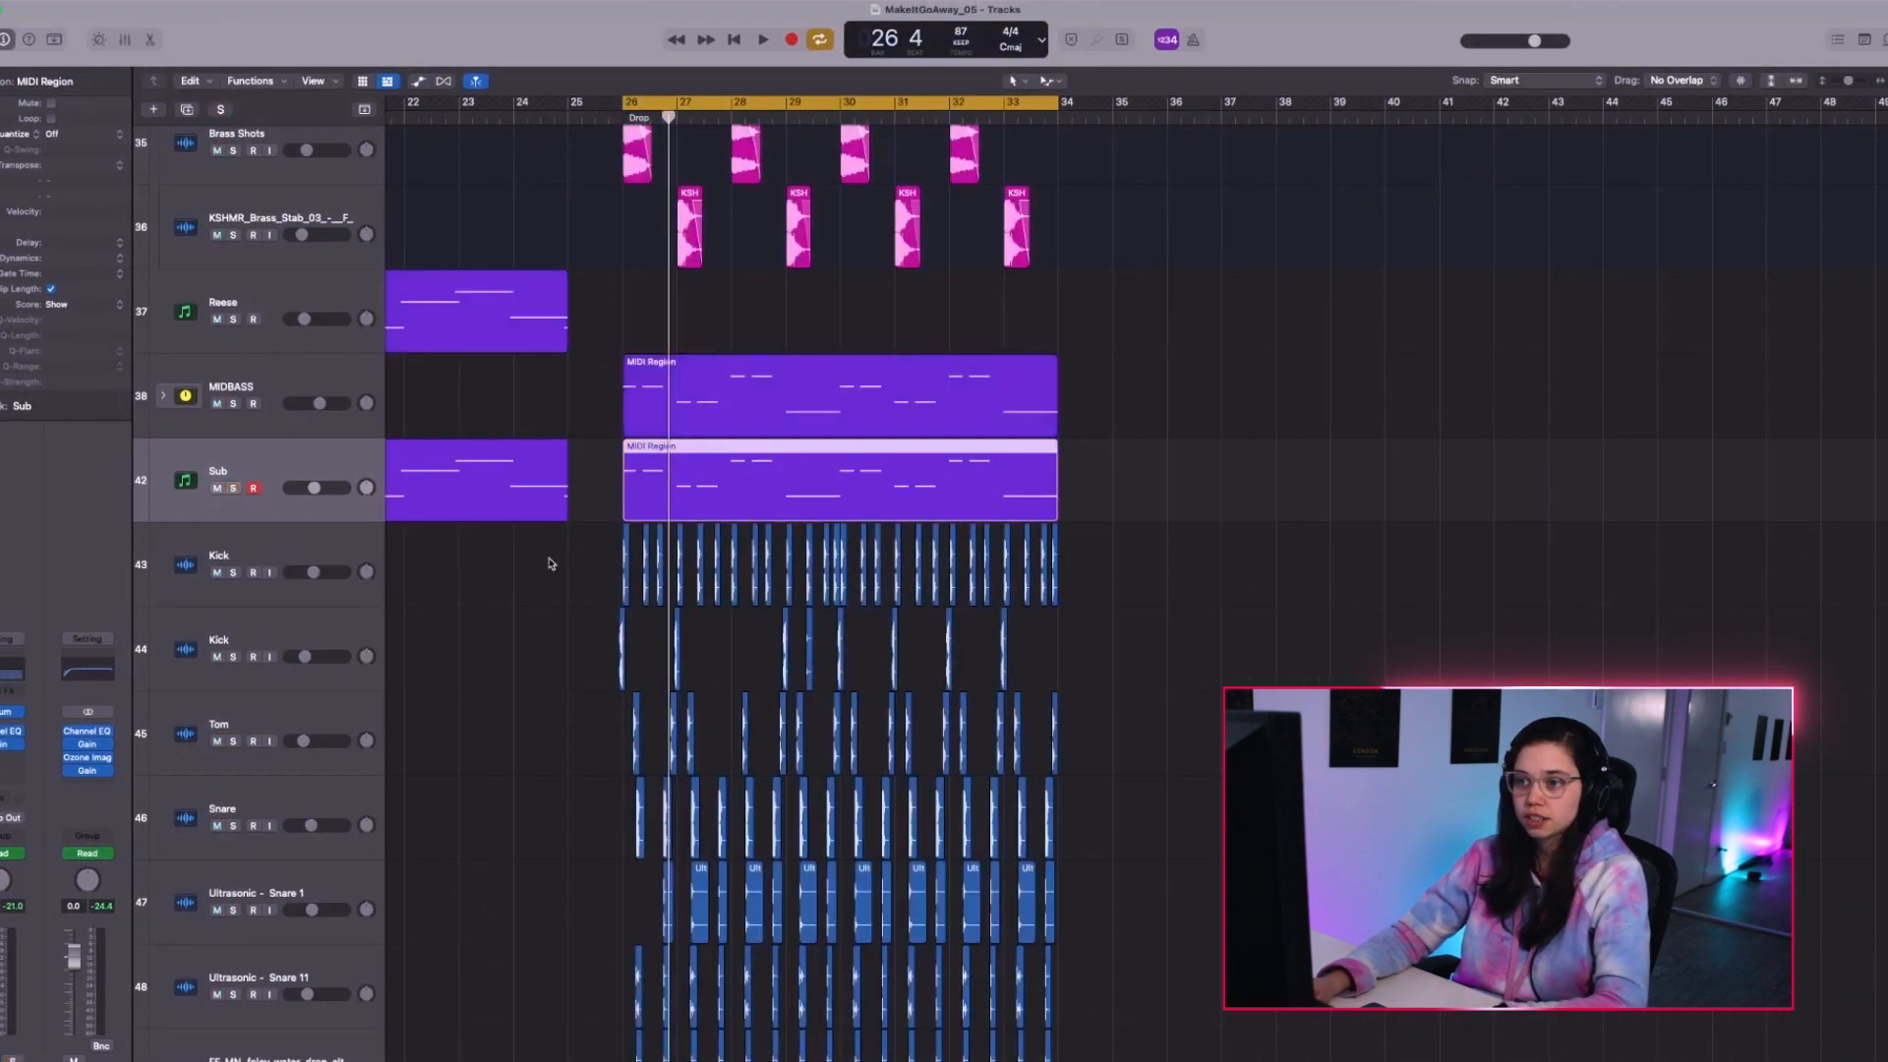
Solo the Supersaws, Extra Synth, MIDBASS, Sub, drum and ambience tracks together and play the drop.
key("super+Up")
key("super+Up")
key("super+Up")
key("super+Up")
scroll(652, 600, "down", 2)
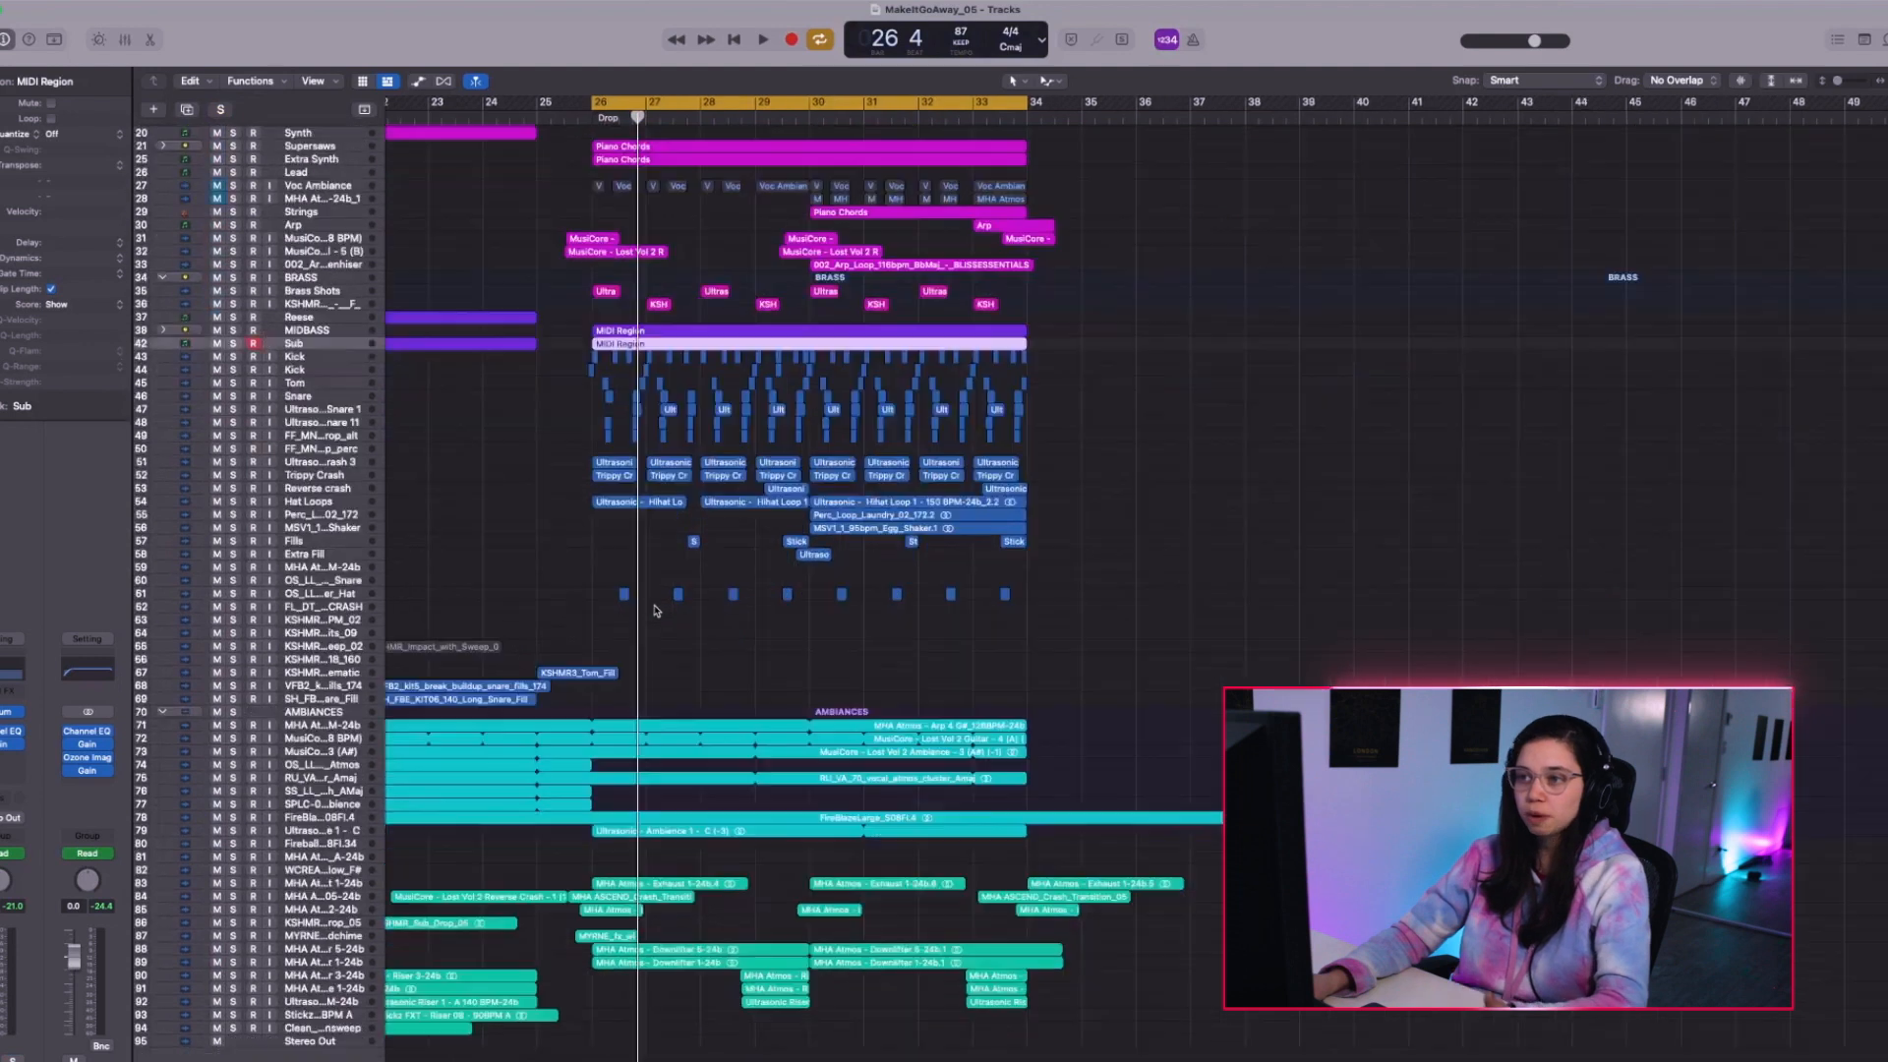
scroll(656, 605, "up", 4)
key("s")
key("space")
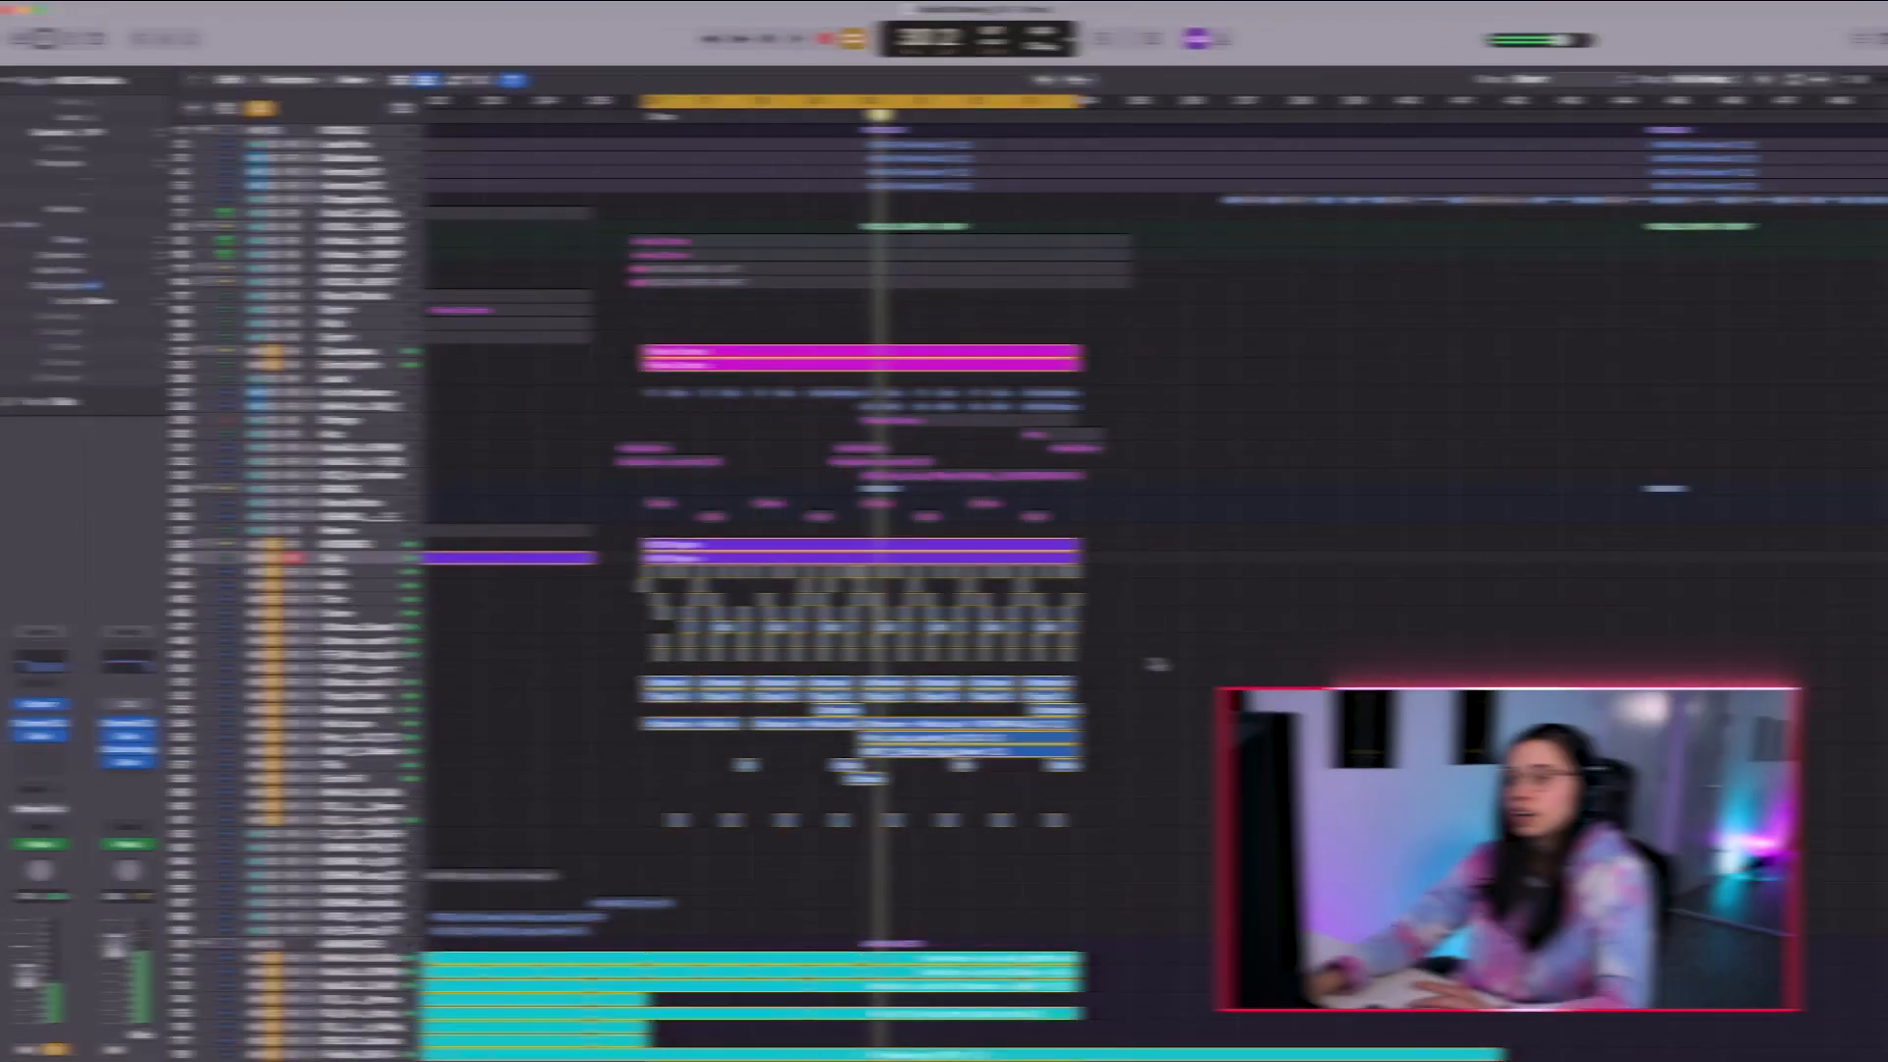
Place the playhead at bar 29, show the Stereo Out's Channel EQ High Cut Frequency automation, and play that passage.
left_click(811, 113)
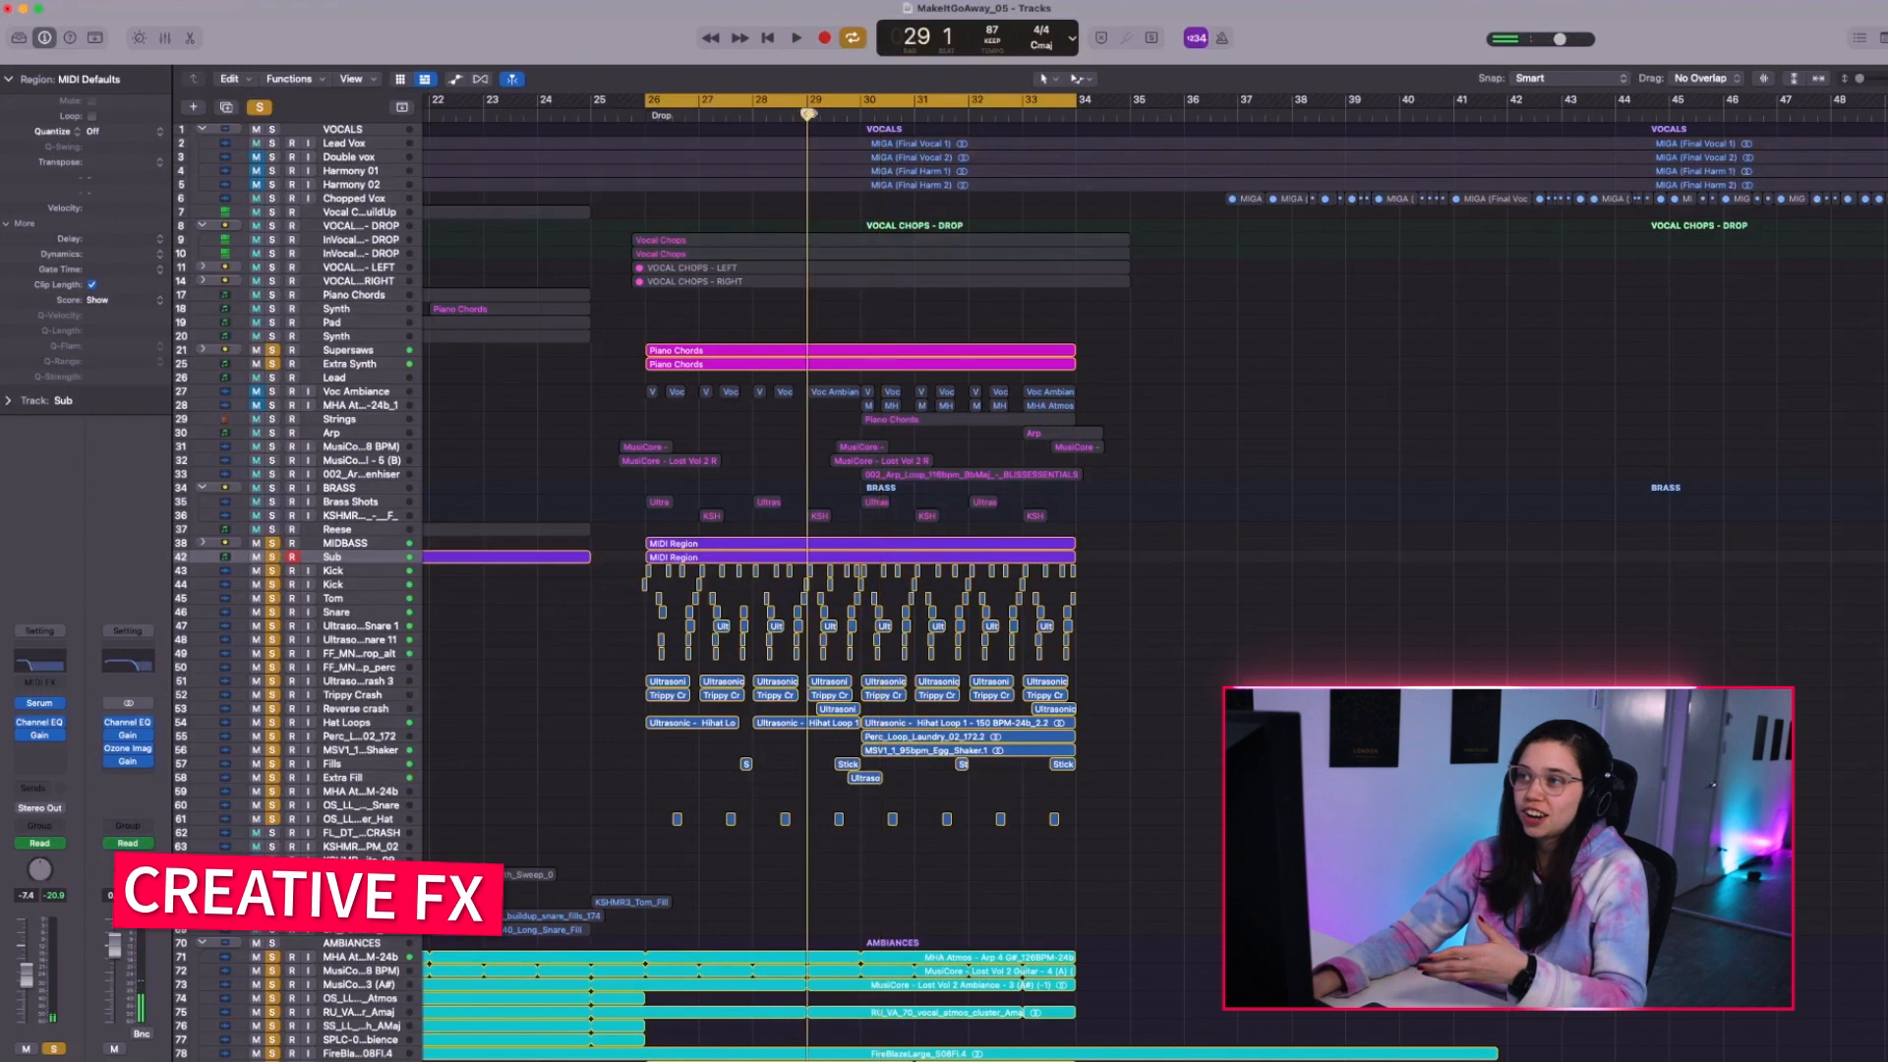
left_click(812, 115)
left_click(812, 116)
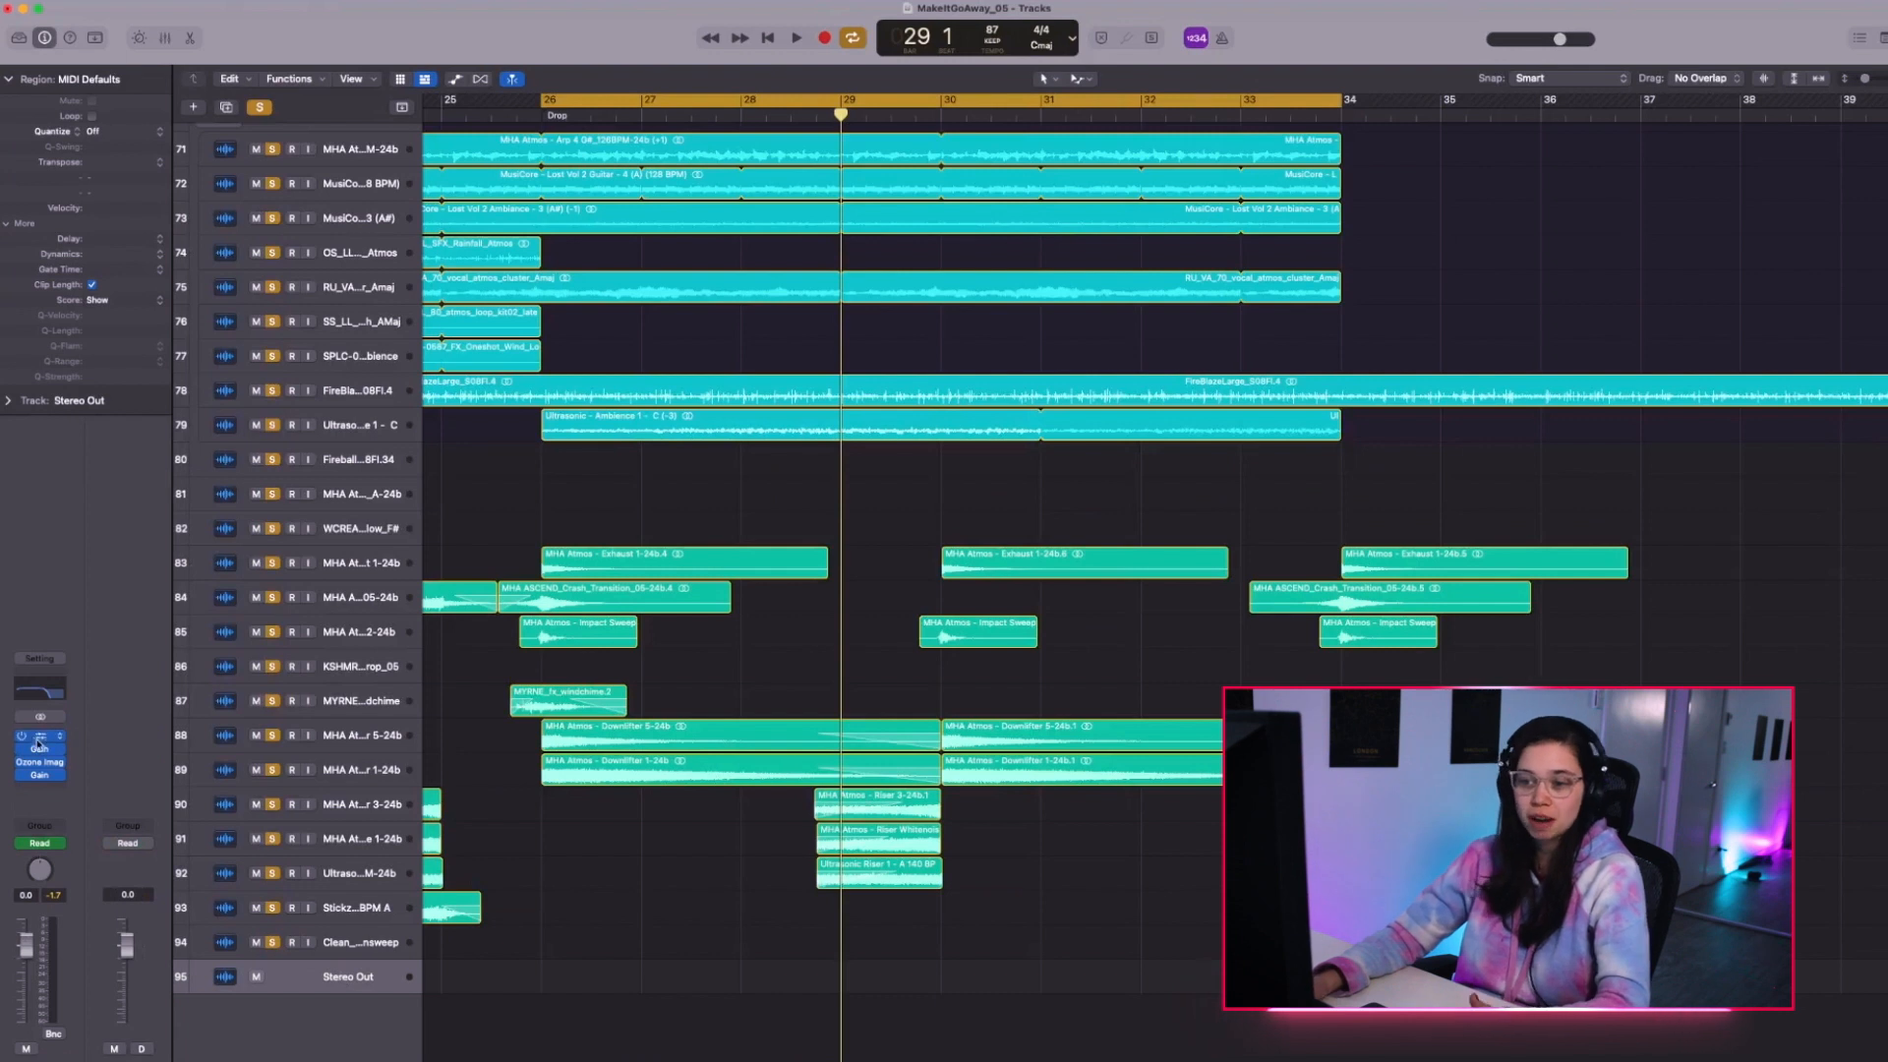
key("a")
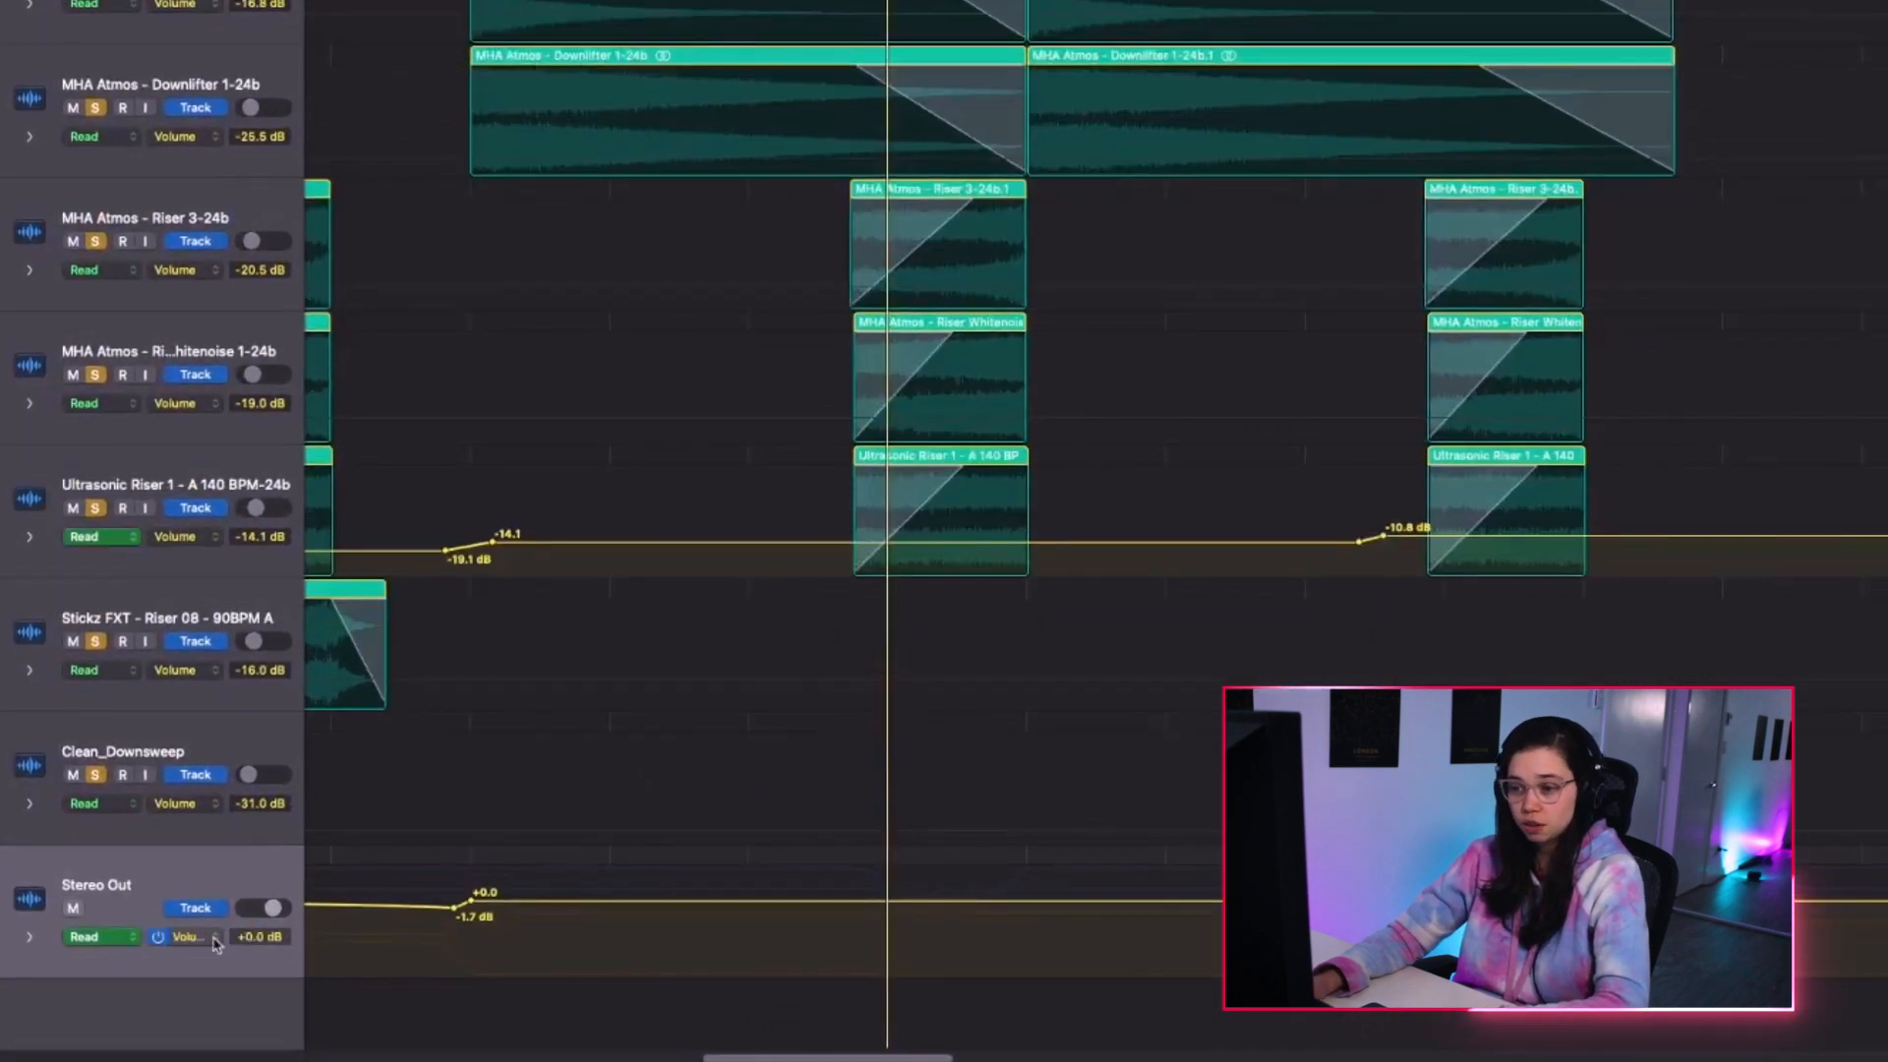
left_click(216, 944)
left_click(295, 977)
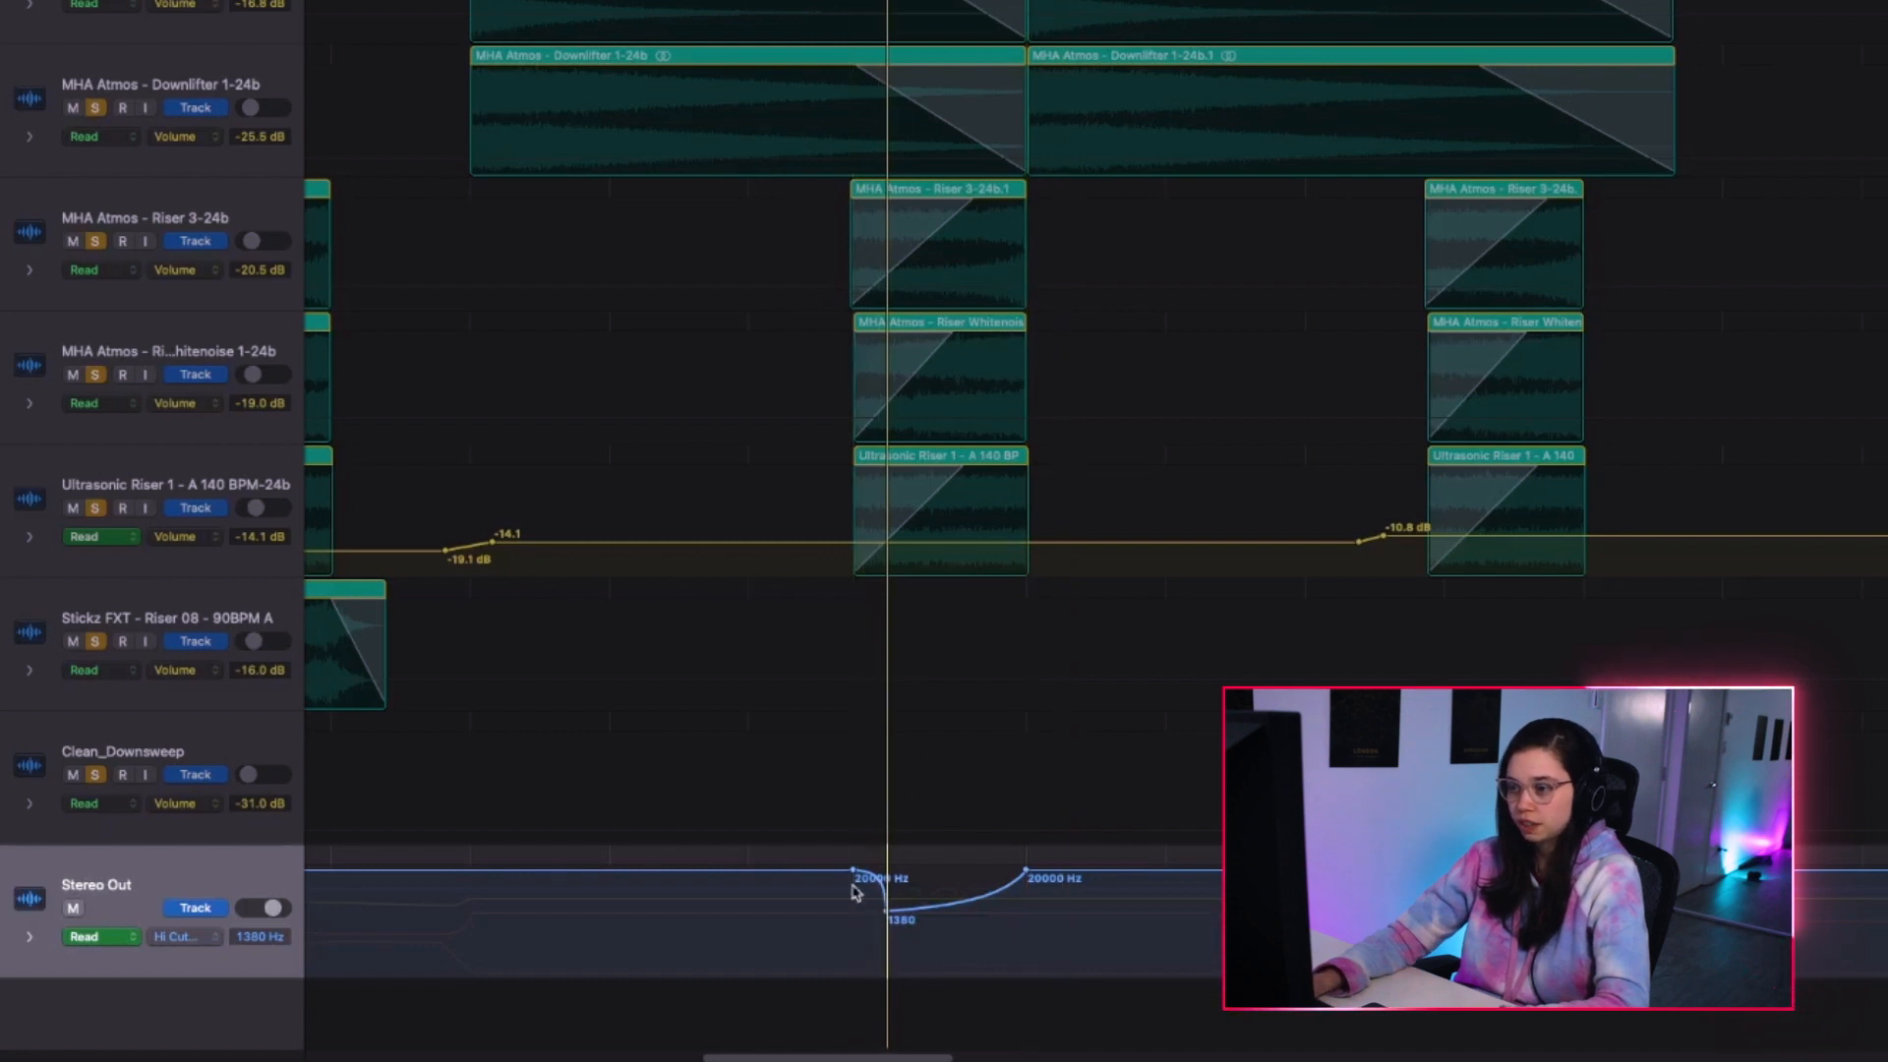
key("space")
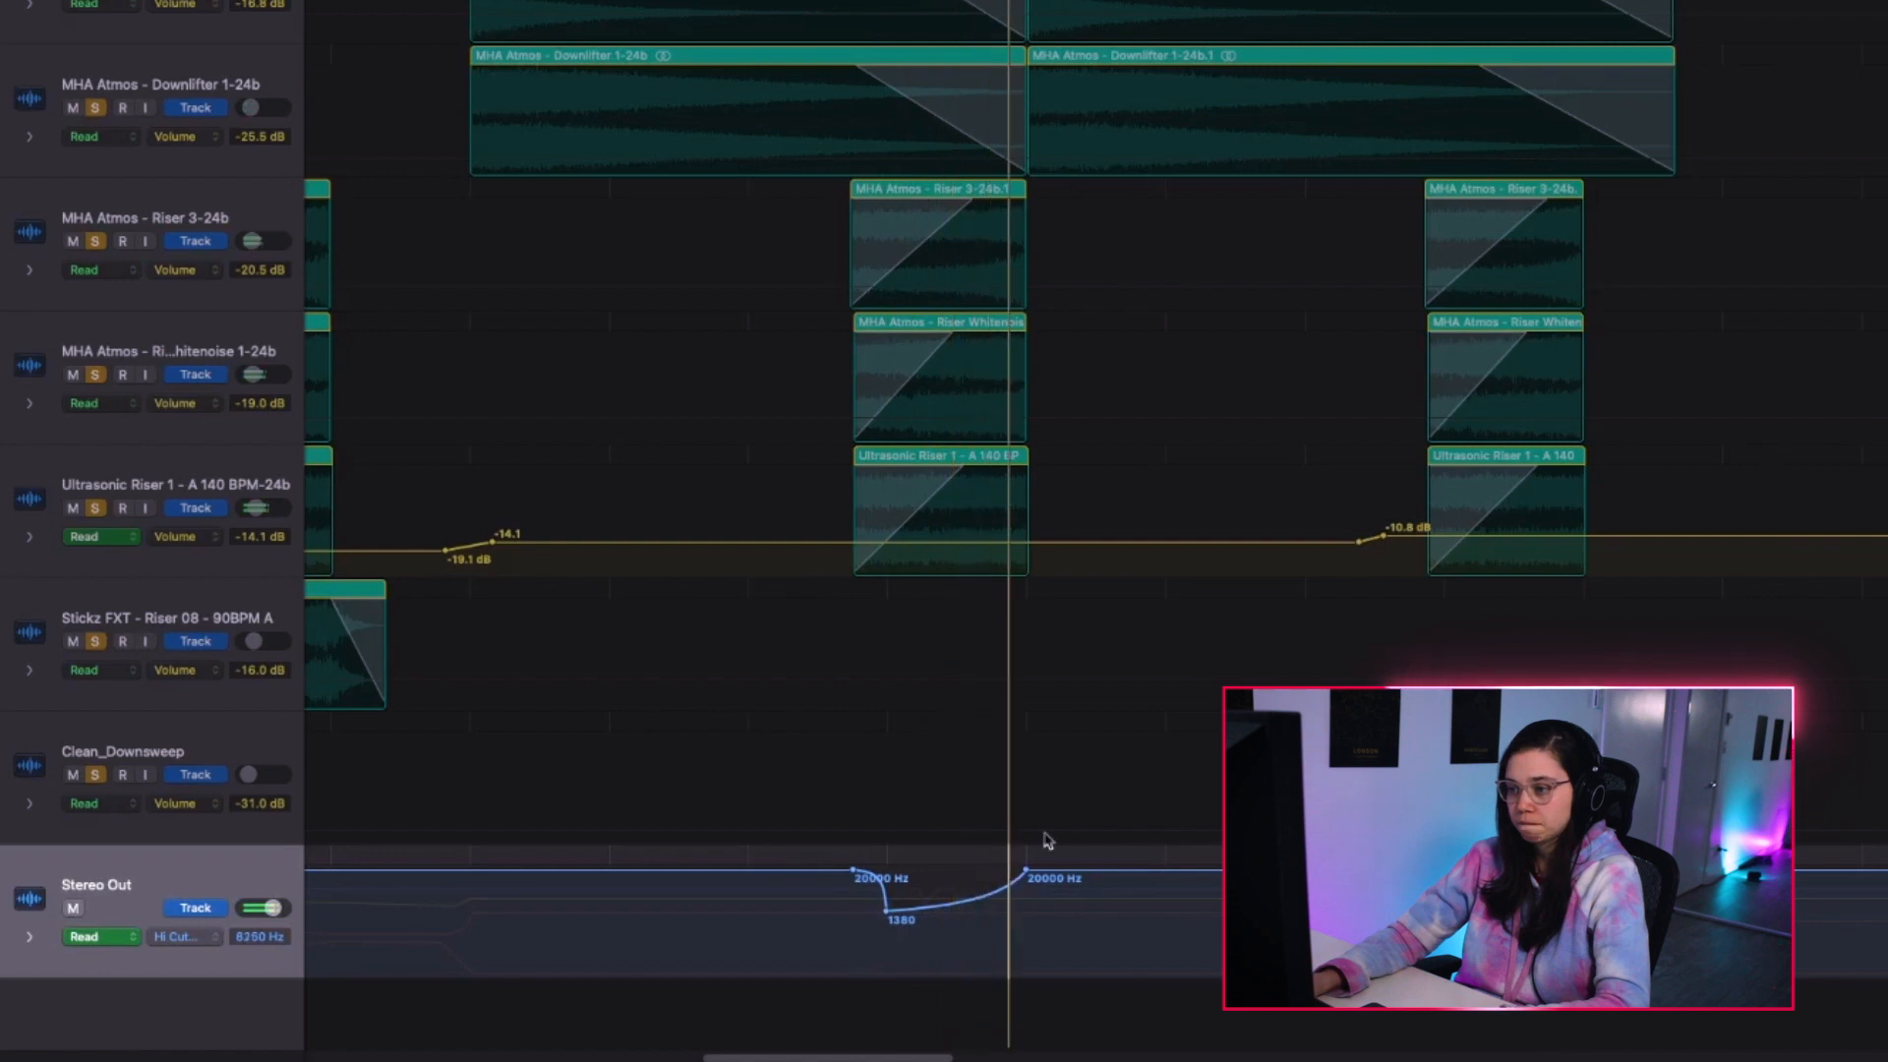
Switch the Stereo Out automation to the Gain plug-in's gain, play the gain dips before bar 30, and hide the automation.
left_click(207, 936)
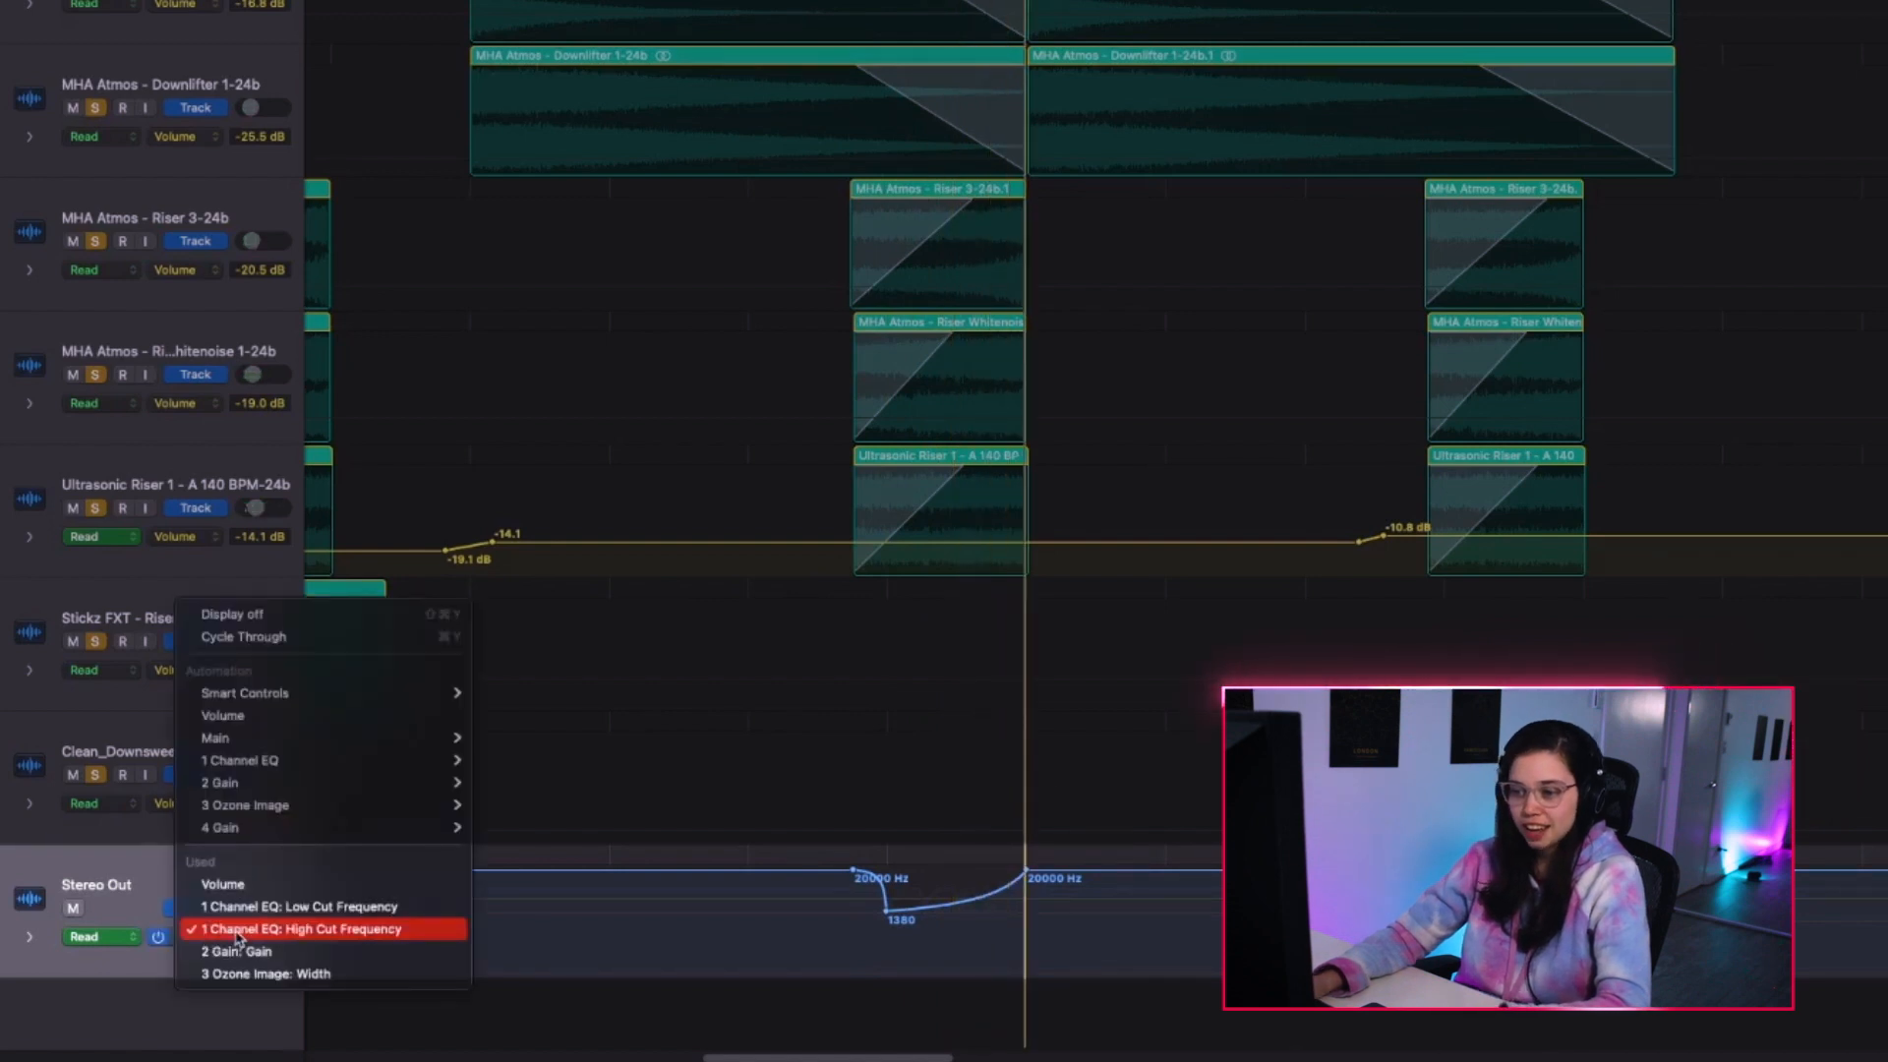
left_click(237, 950)
scroll(966, 899, "up", 3)
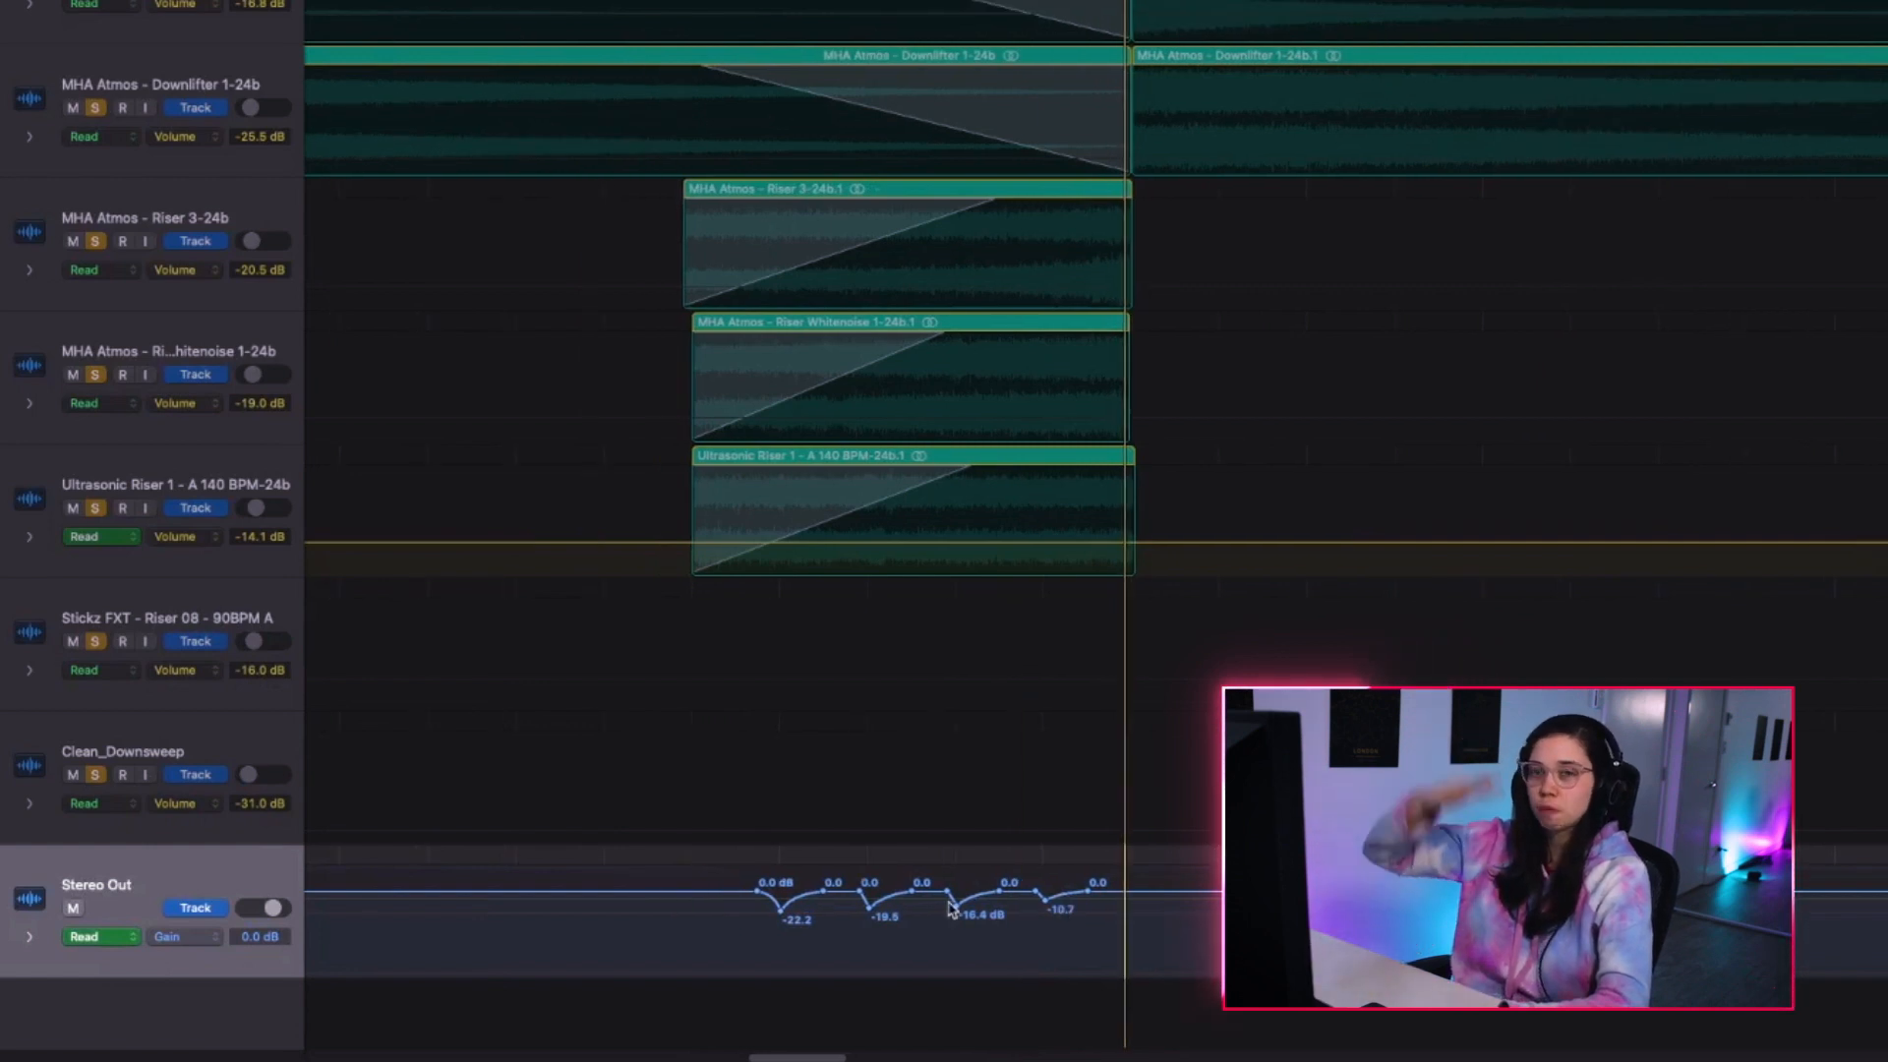
key("space")
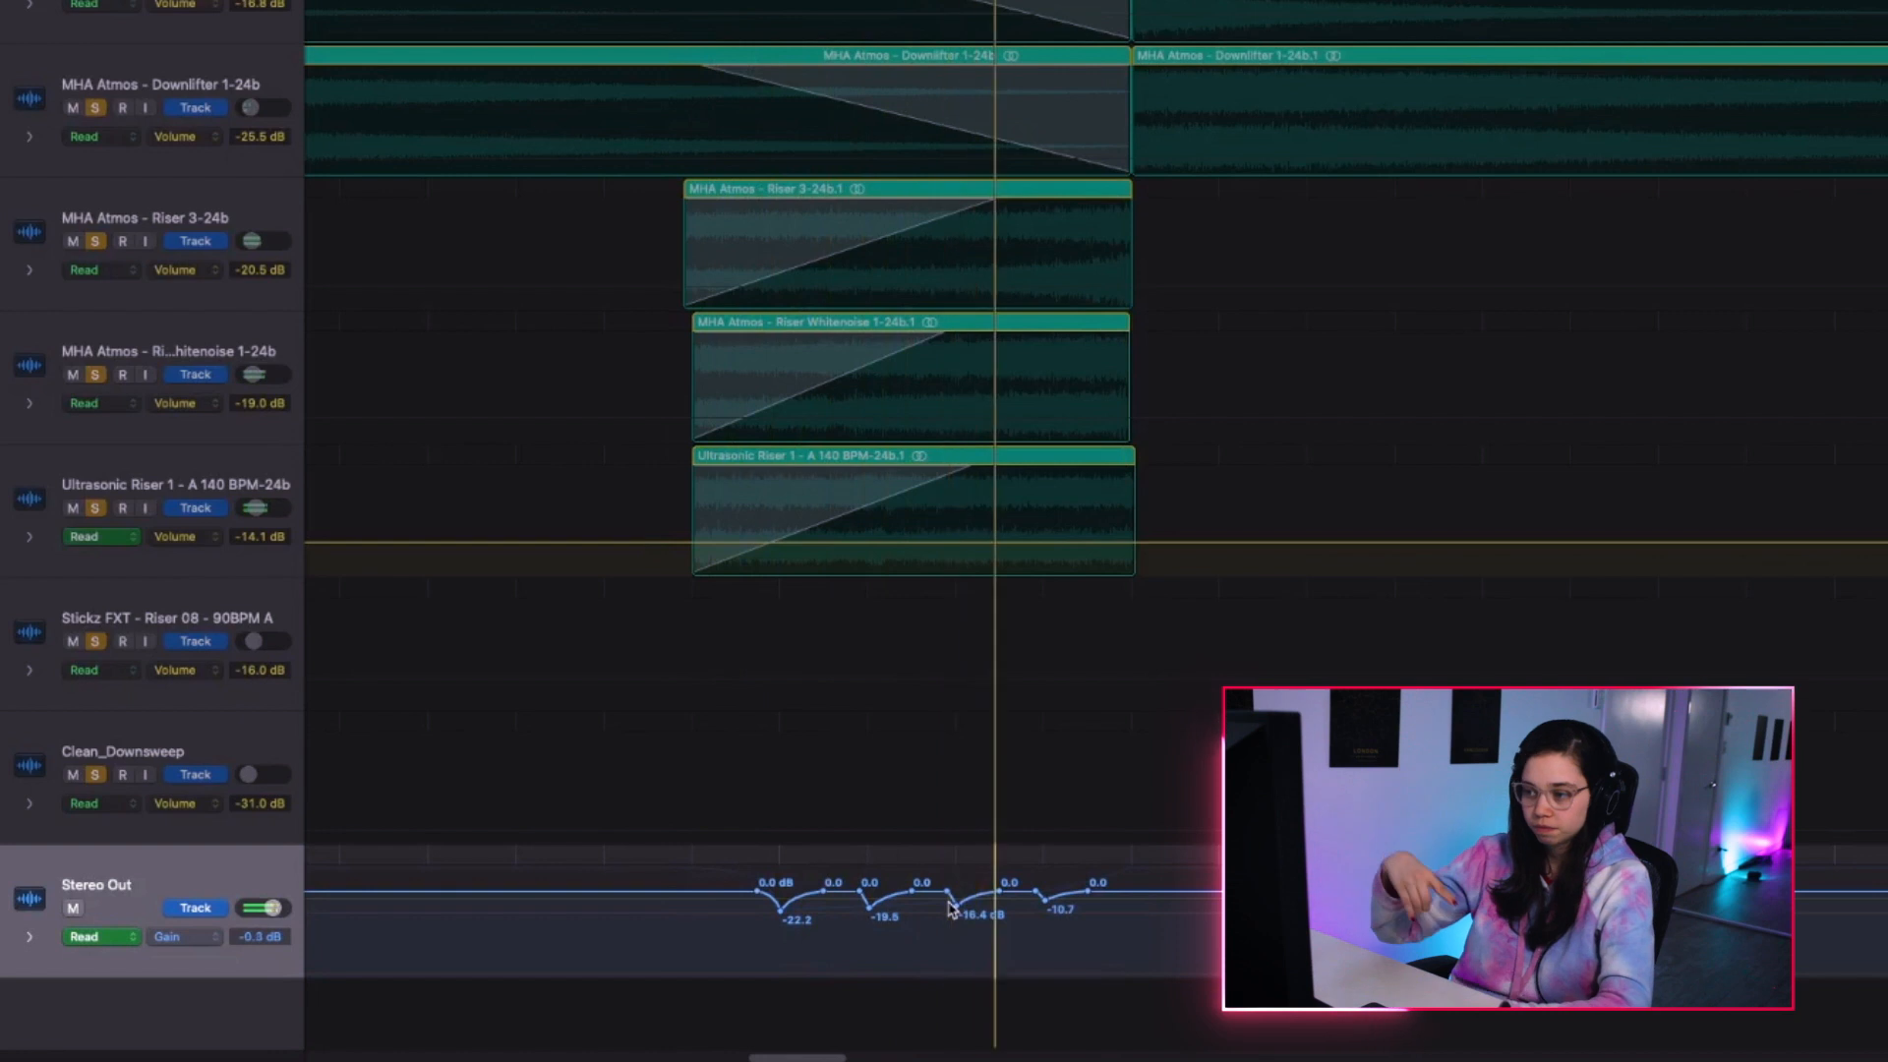
key("space")
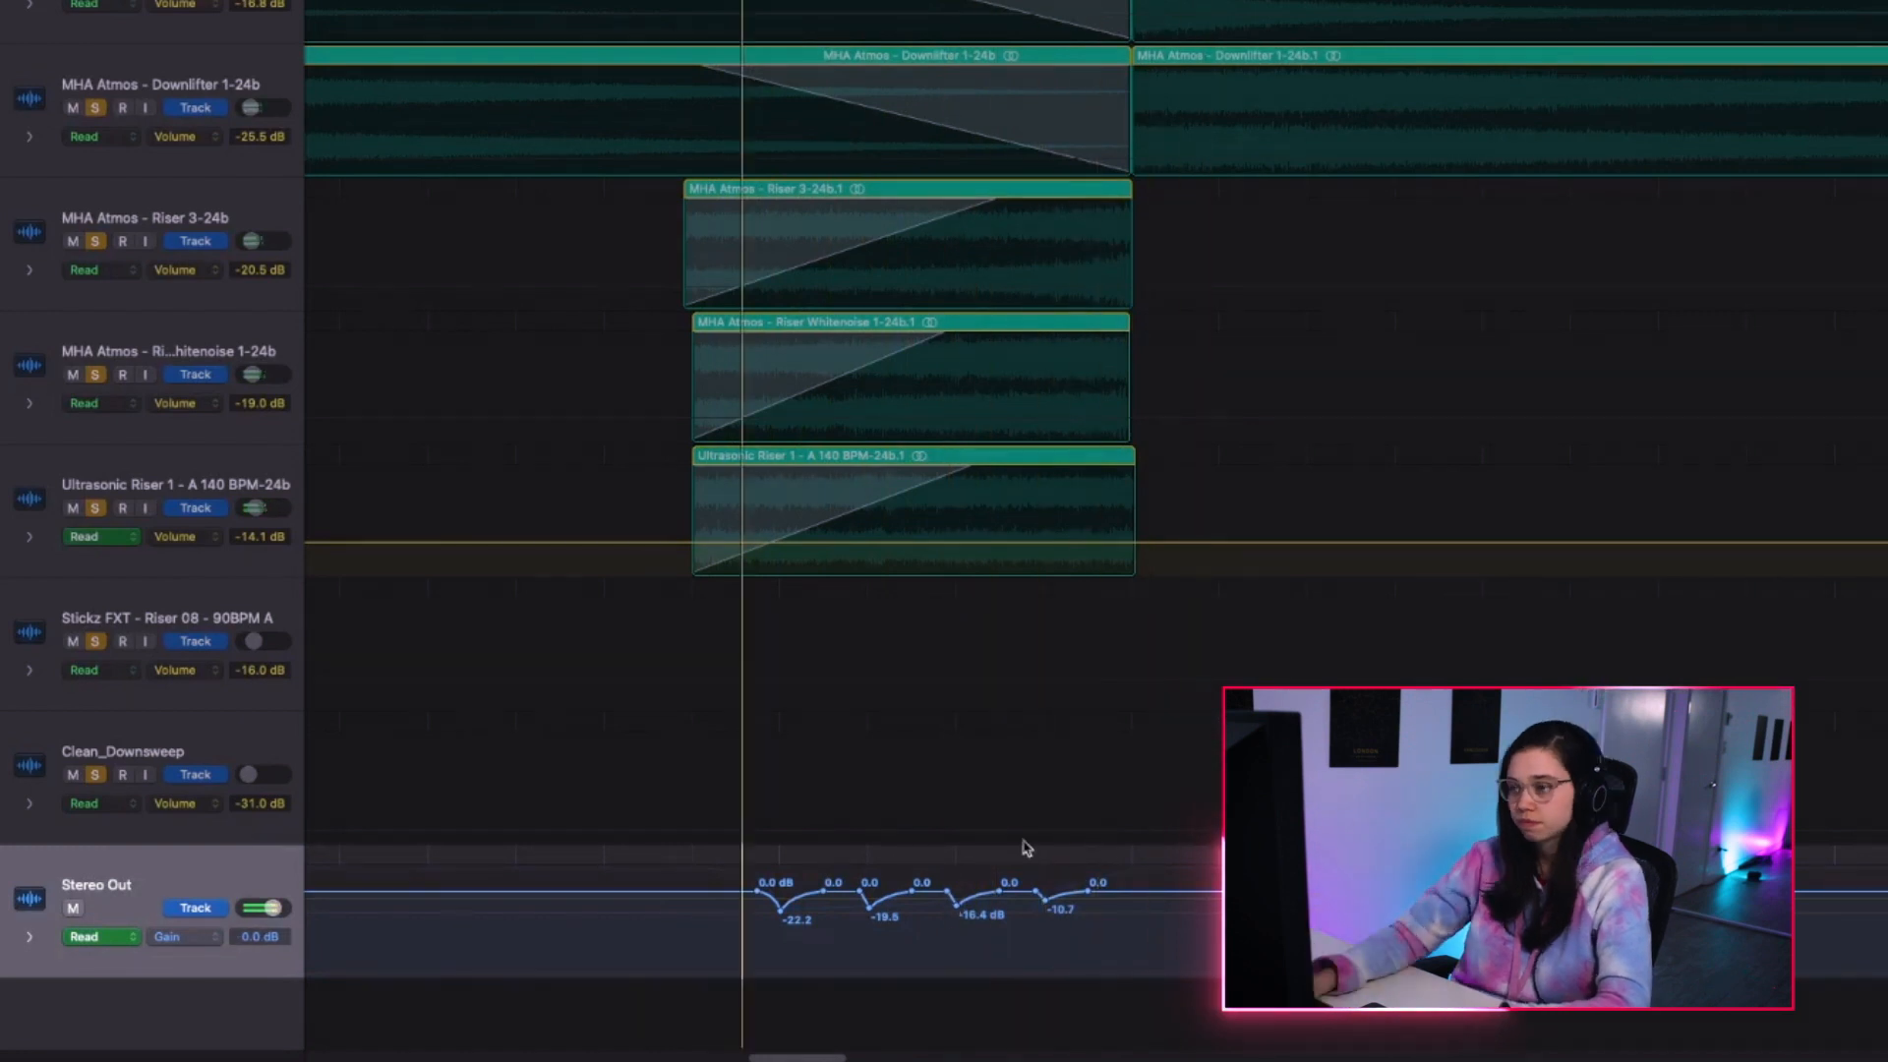
key("a")
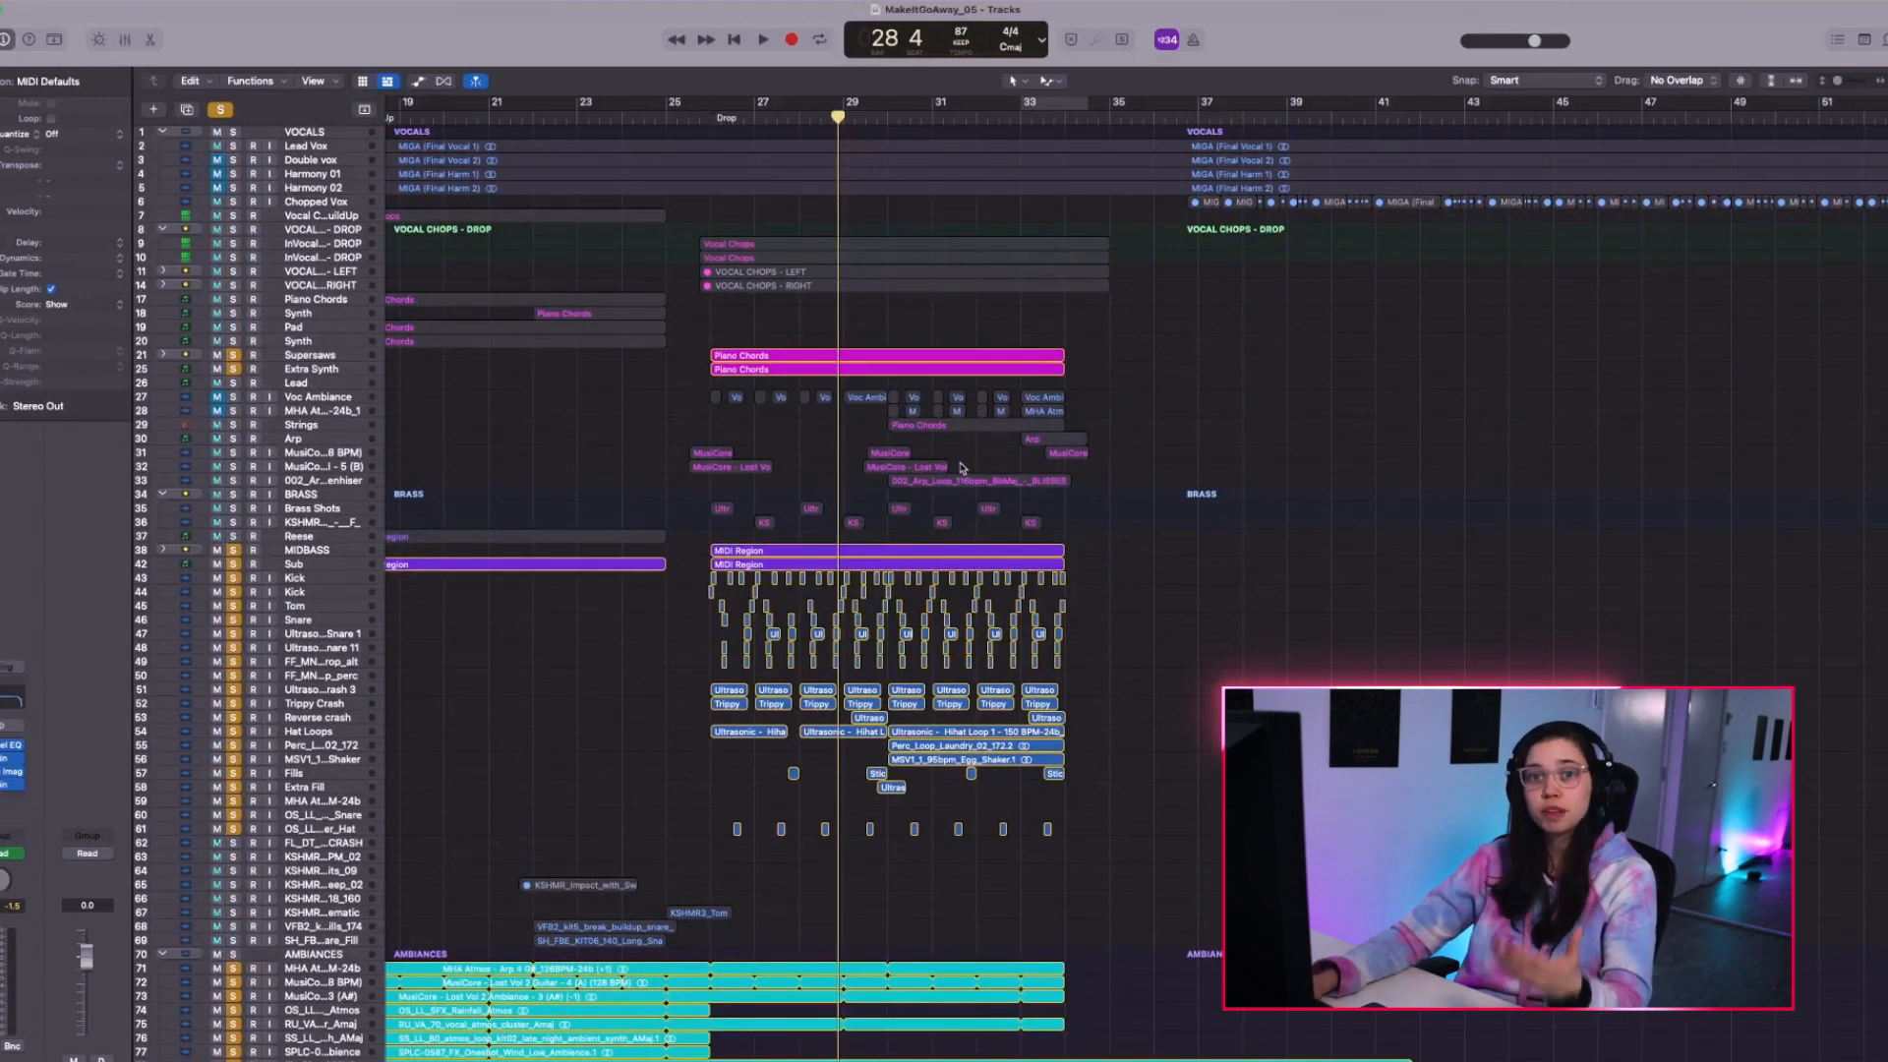
Solo only Brass Shots and the KSHMR_Brass_Stab track and play their alternating hits in the drop.
left_click(795, 532, "ctrl+alt")
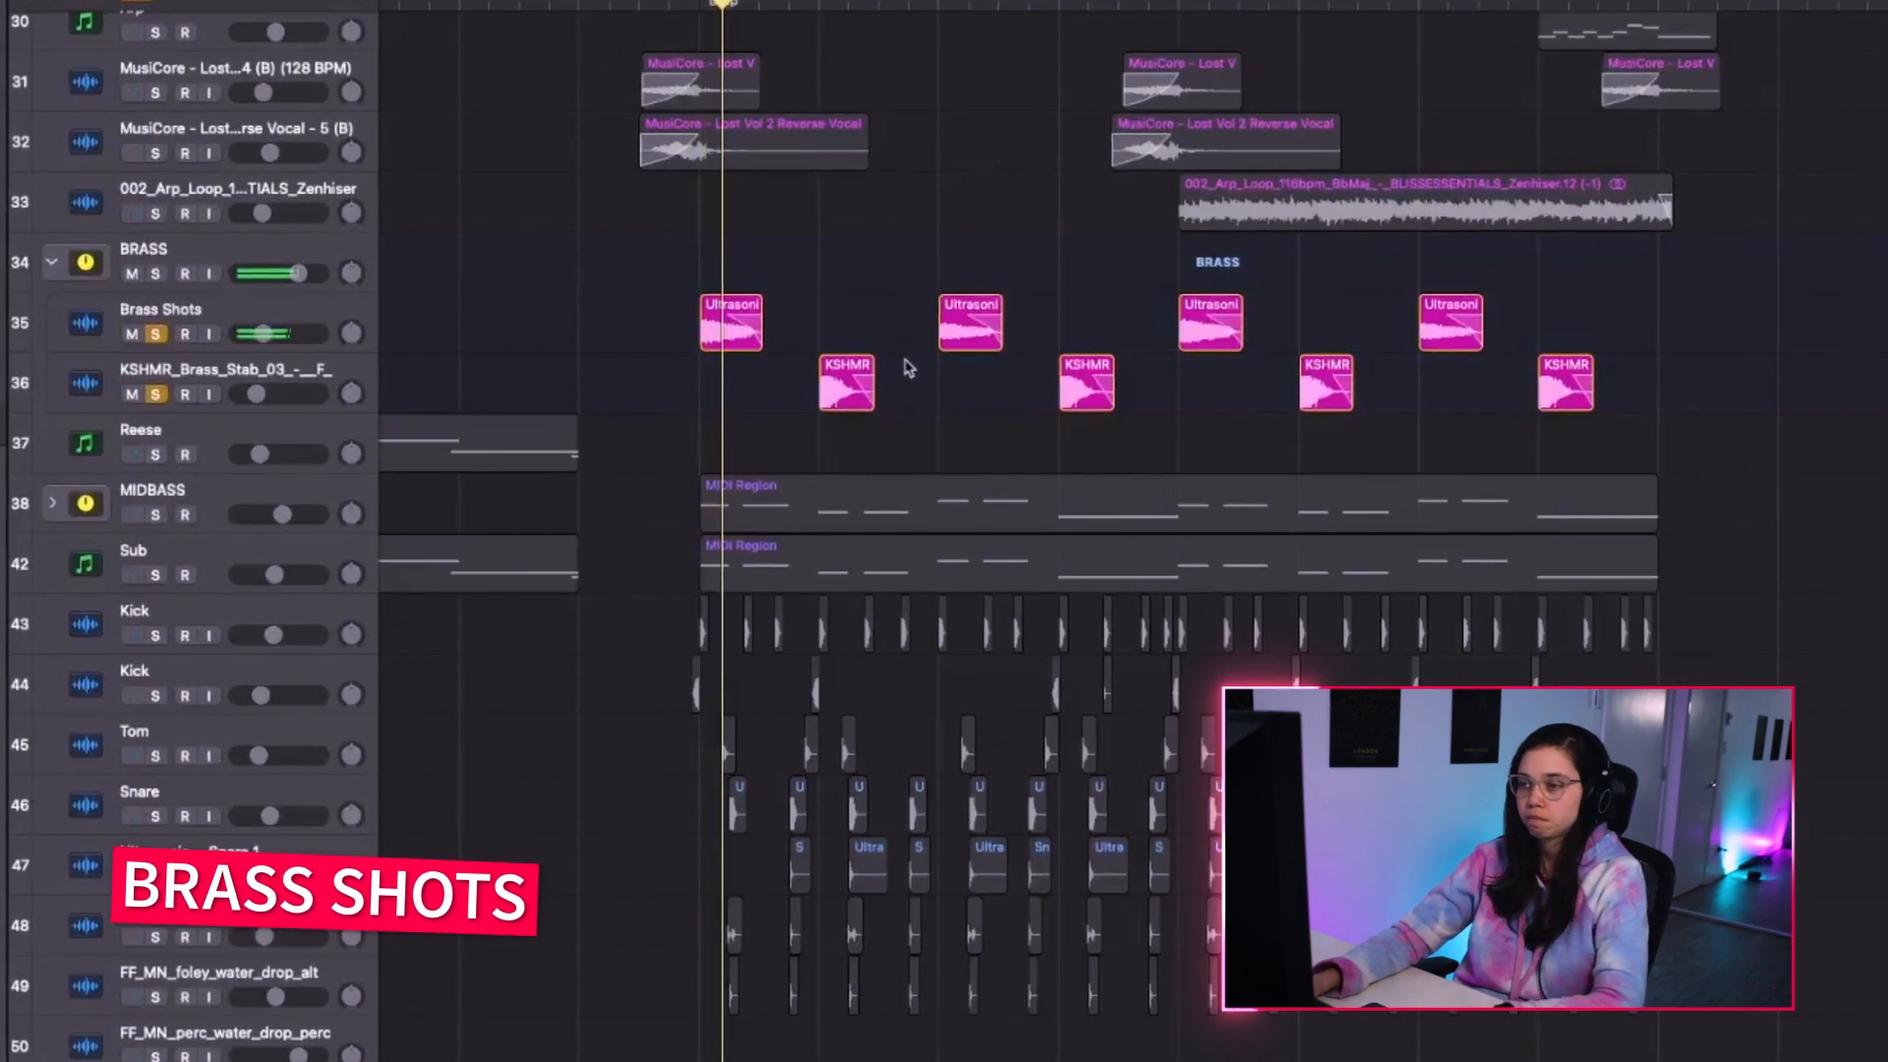
left_click(886, 349, "ctrl+alt")
scroll(967, 352, "right", 9)
scroll(968, 352, "up", 2)
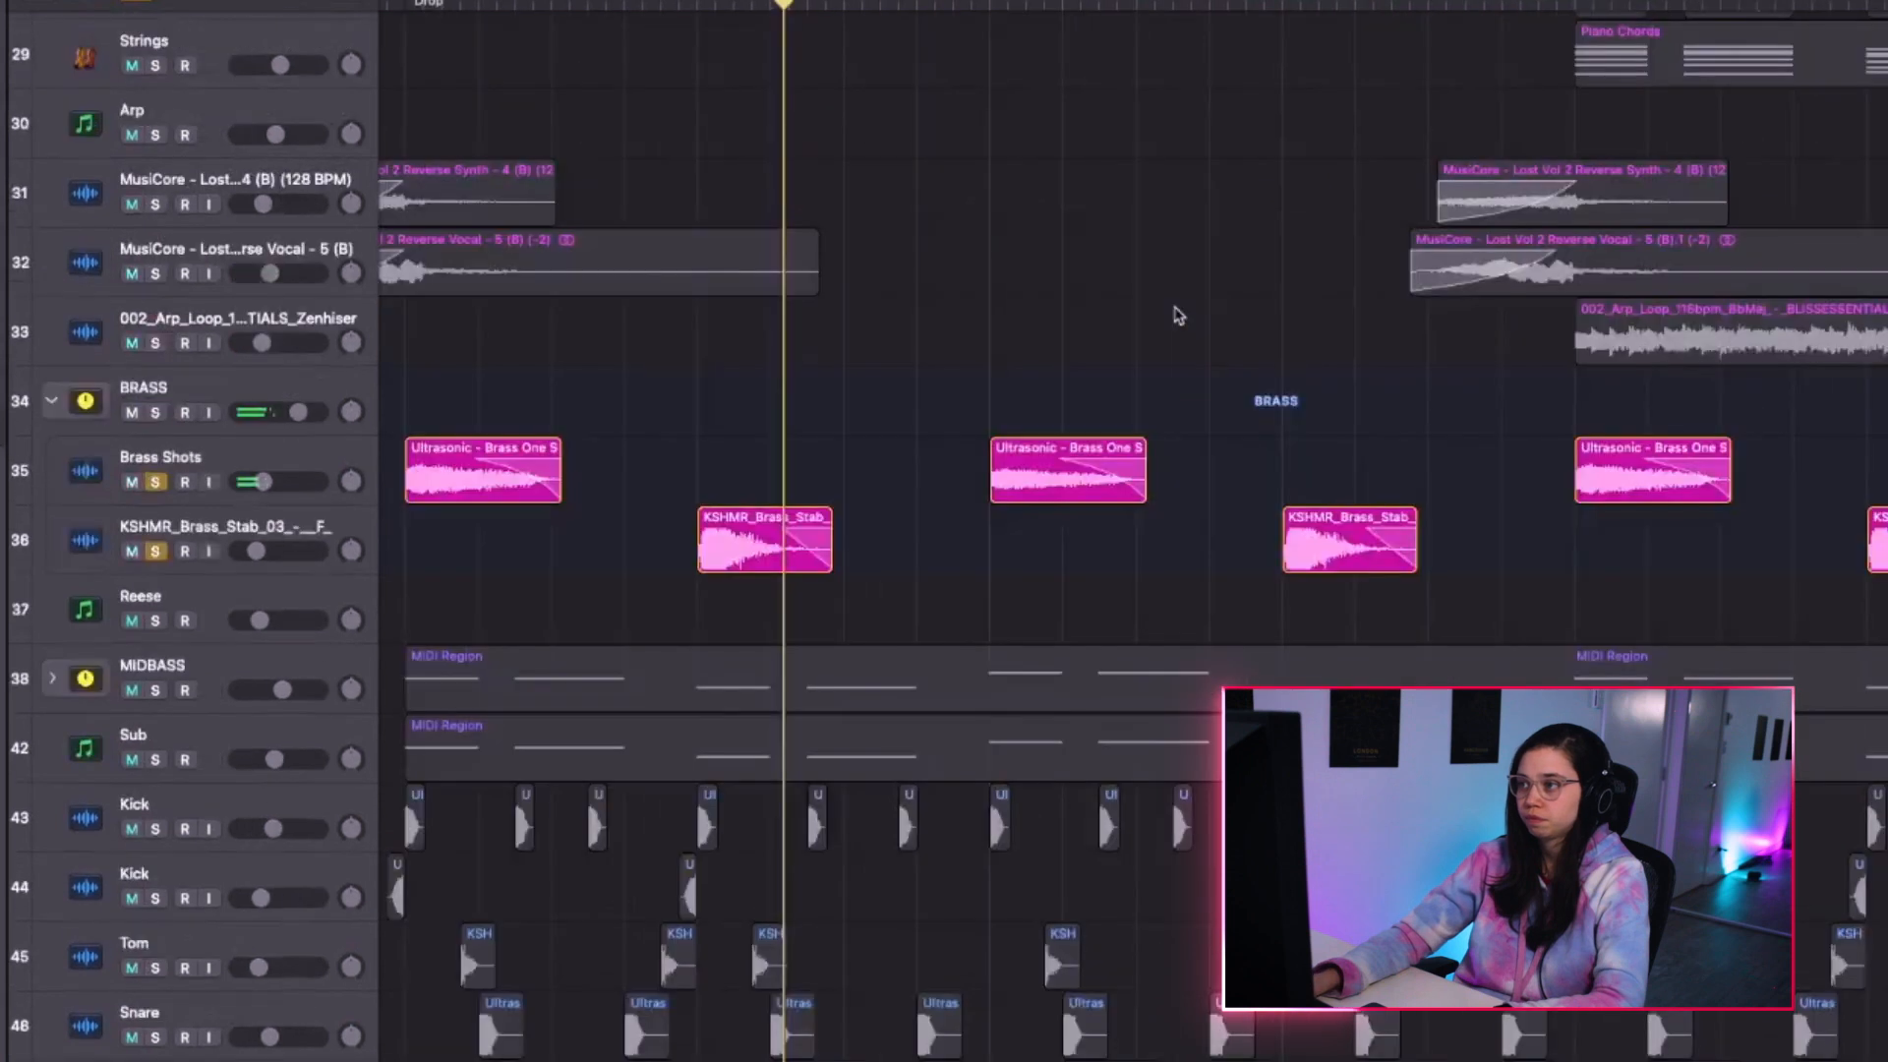
scroll(1133, 345, "left", 2)
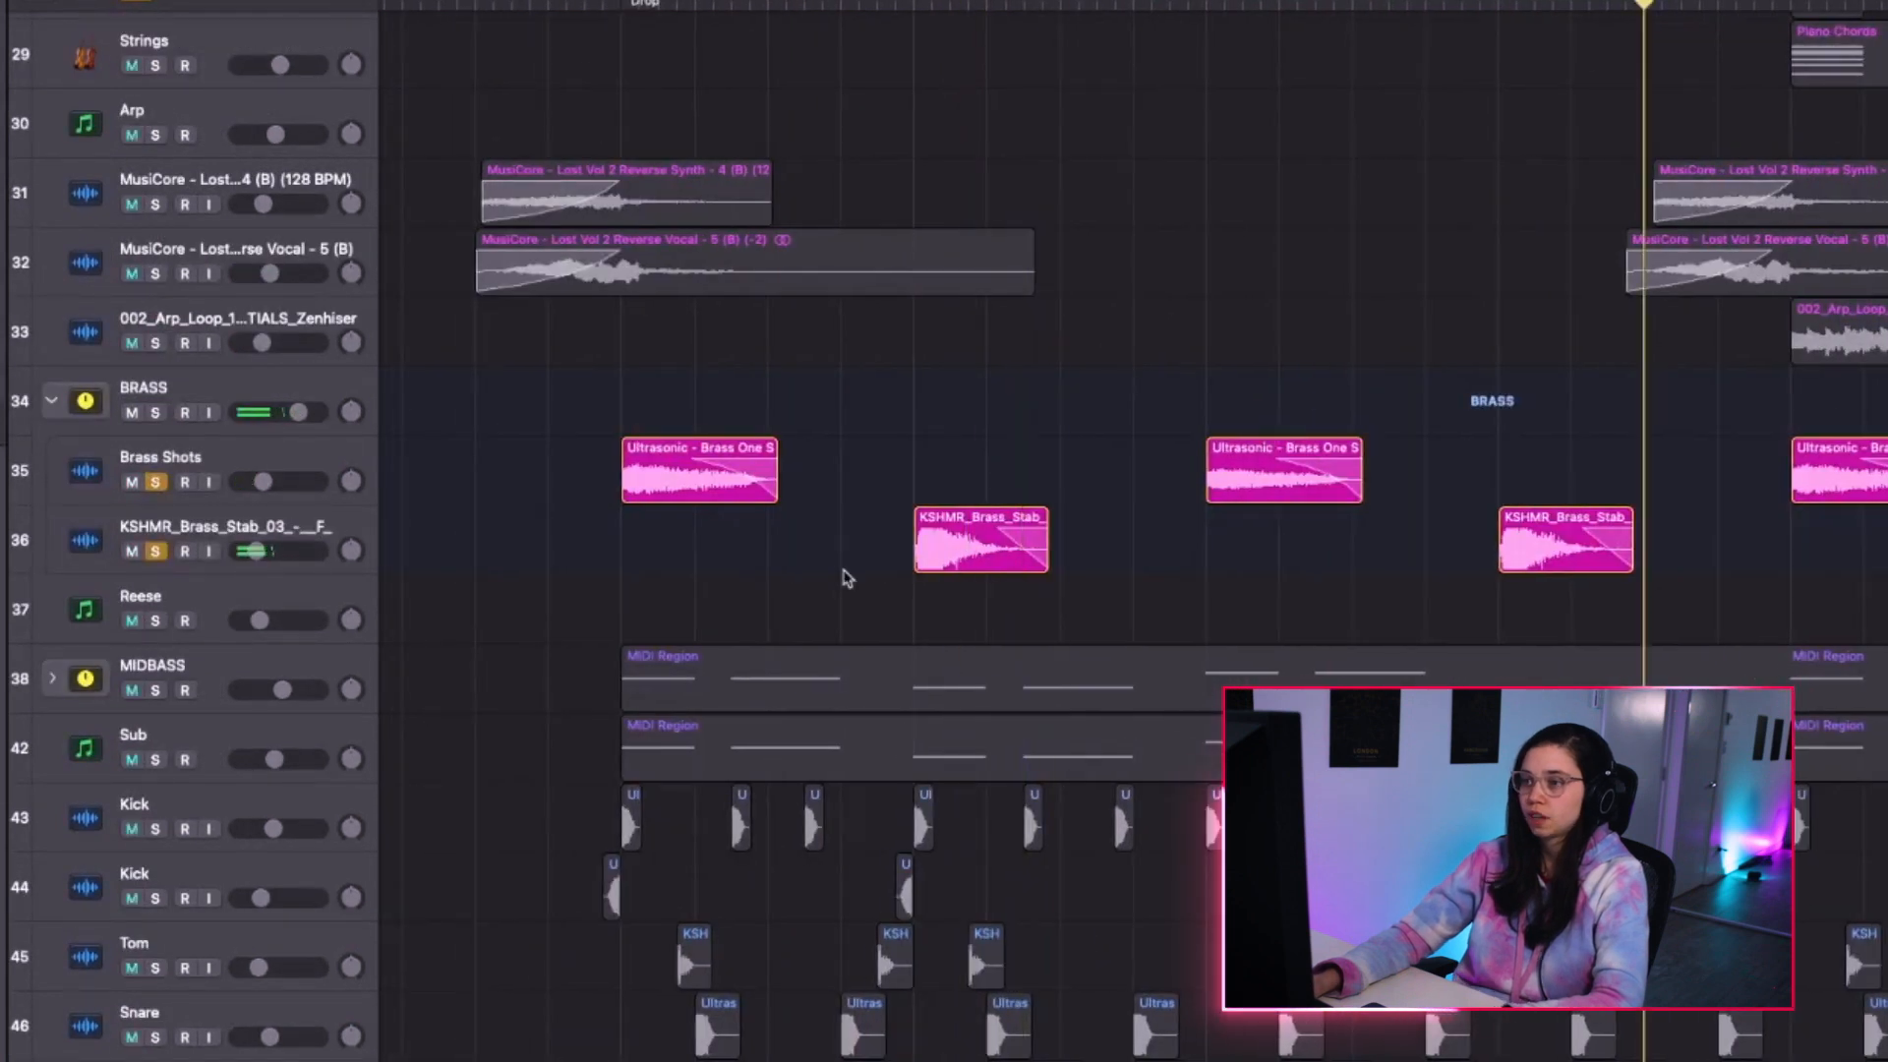
key("space")
Select the Ultrasonic brass one-shot and KSHMR brass stab regions in turn and examine their transpose settings.
left_click(743, 489)
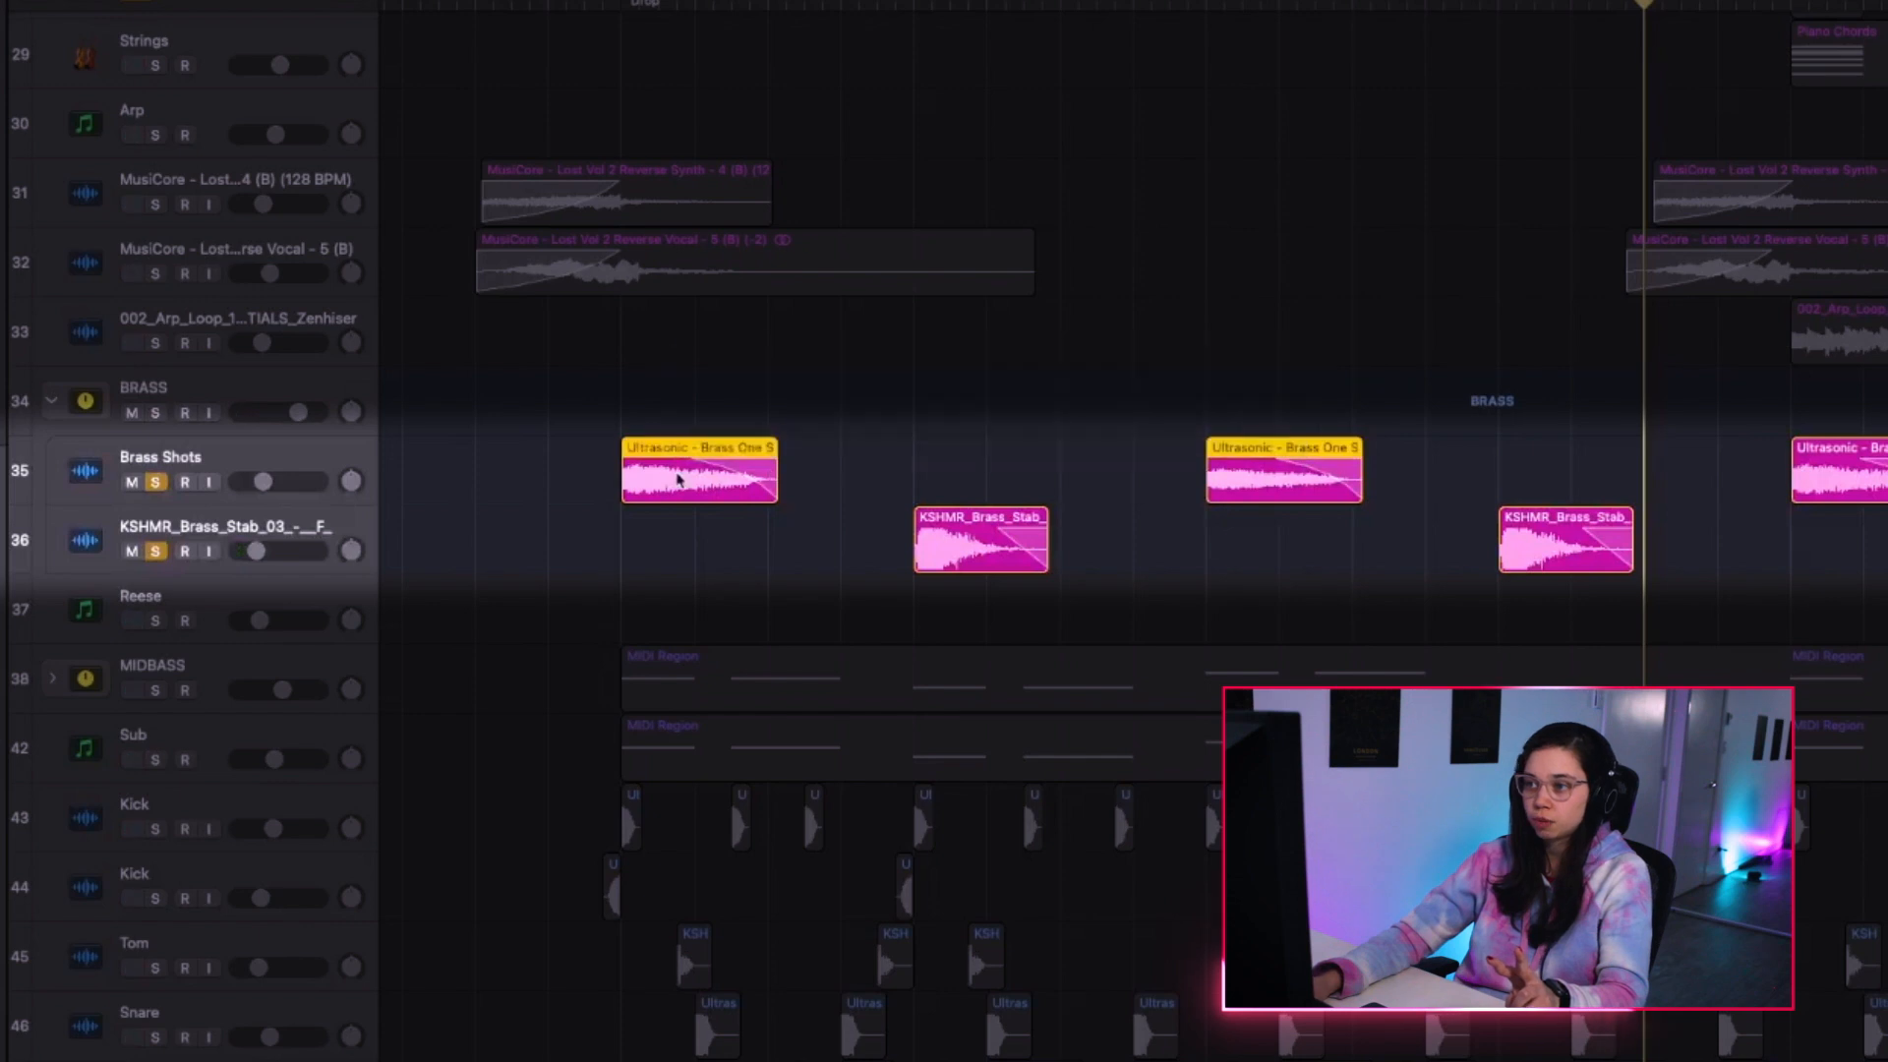
left_click_drag(690, 547, 1593, 573)
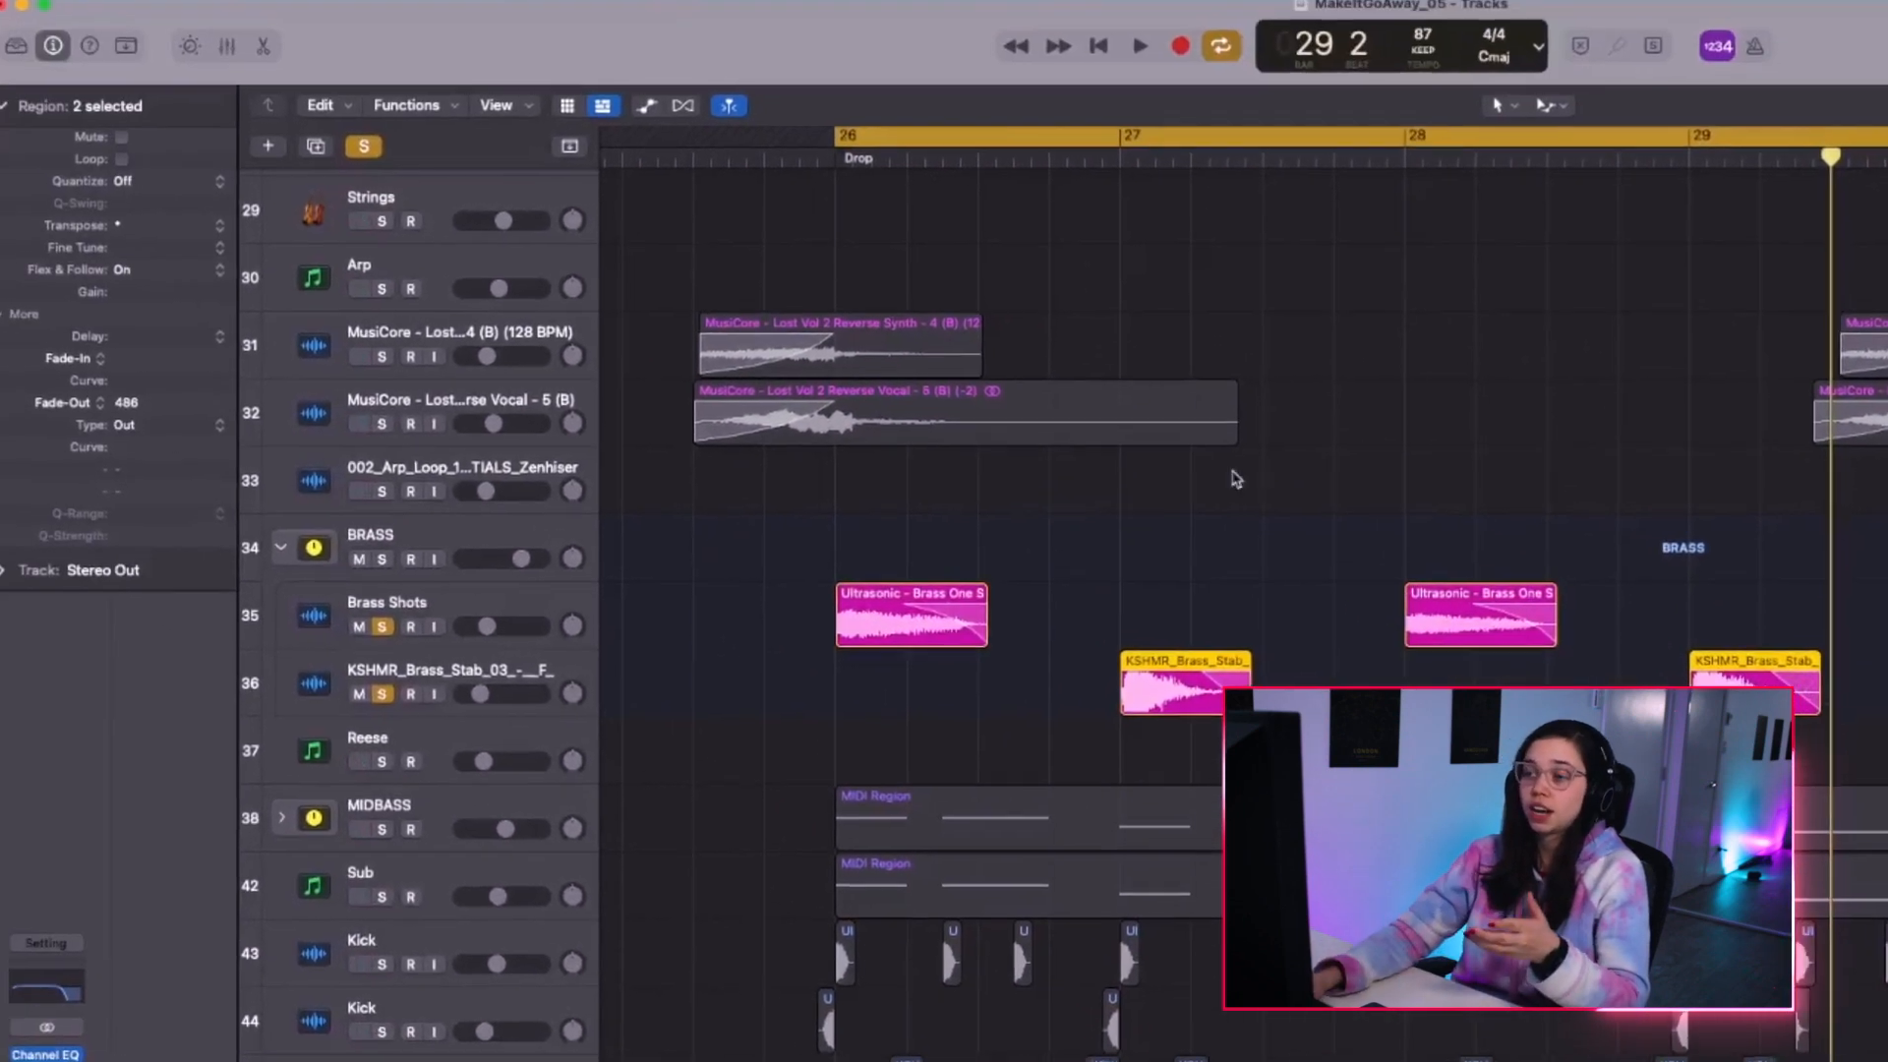
left_click(690, 495)
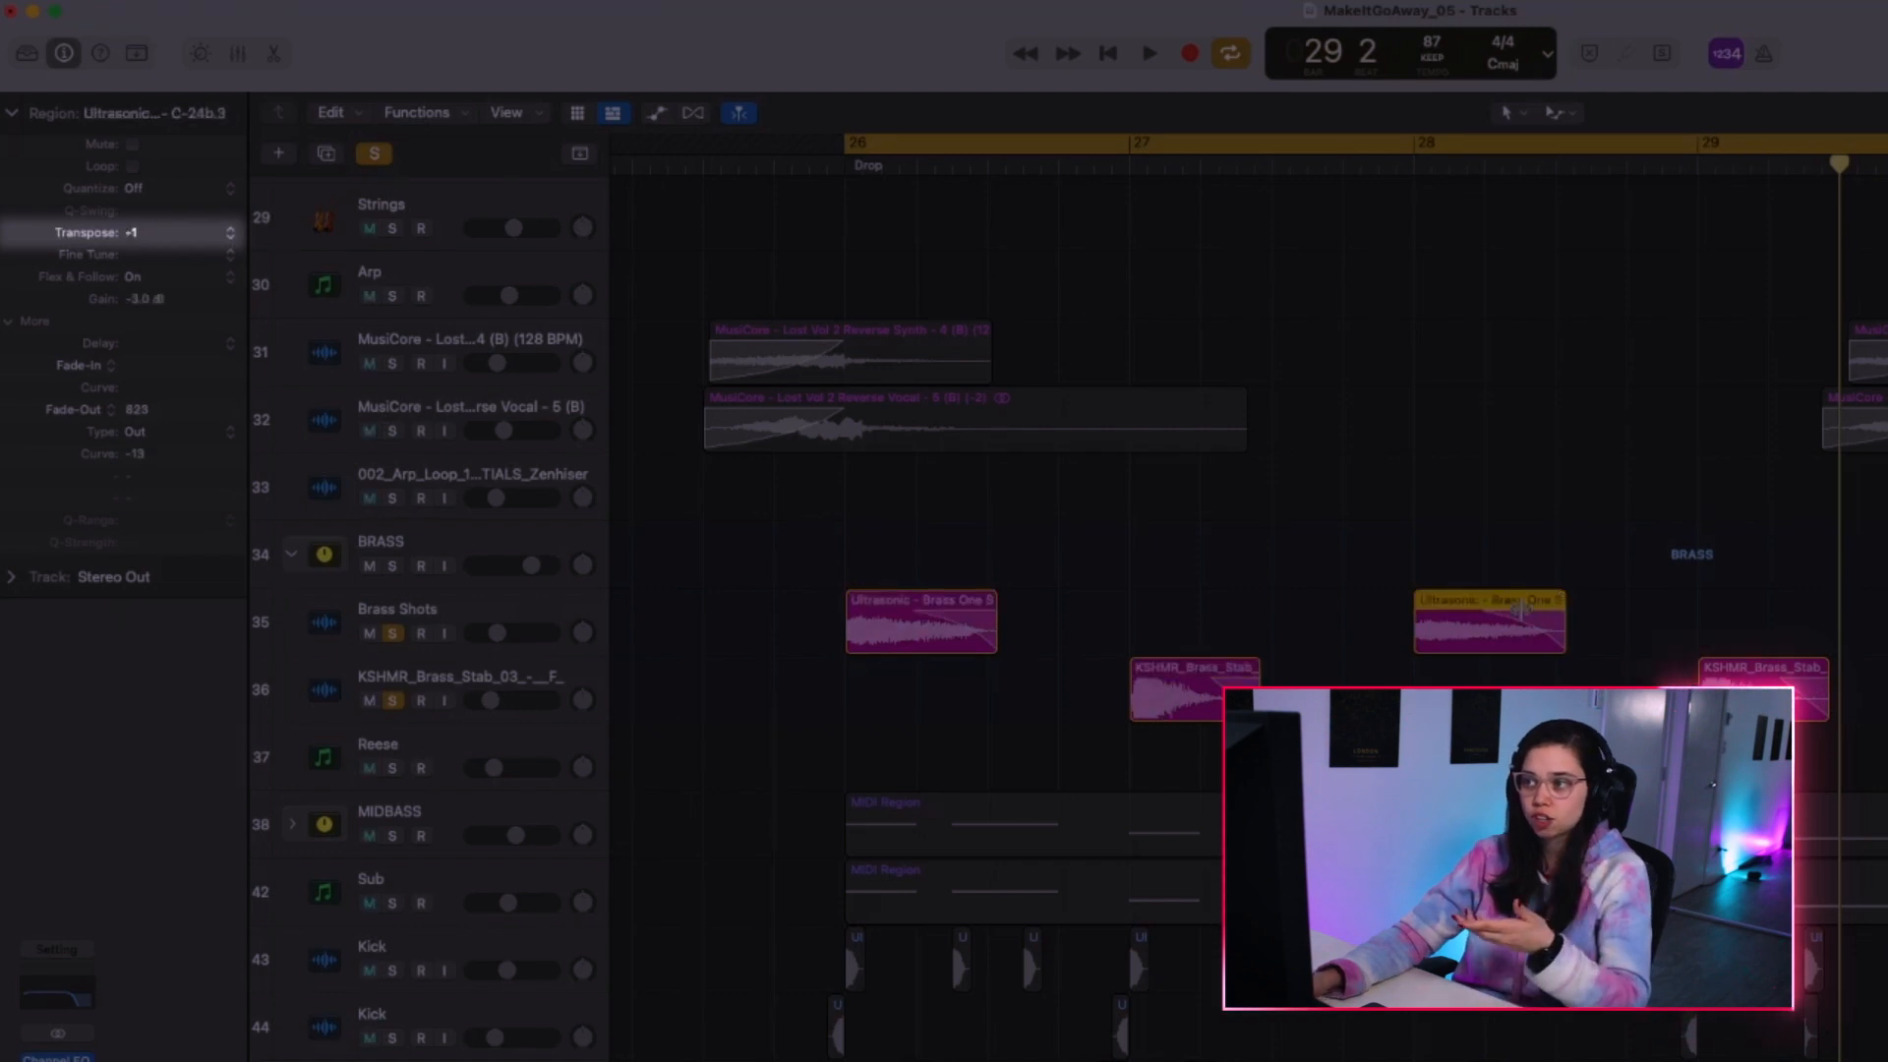
Check the transpose of the KSHMR brass stab region at bar 29 and inspect the Overdrive plug-in on the BRASS stack.
left_click(1814, 702)
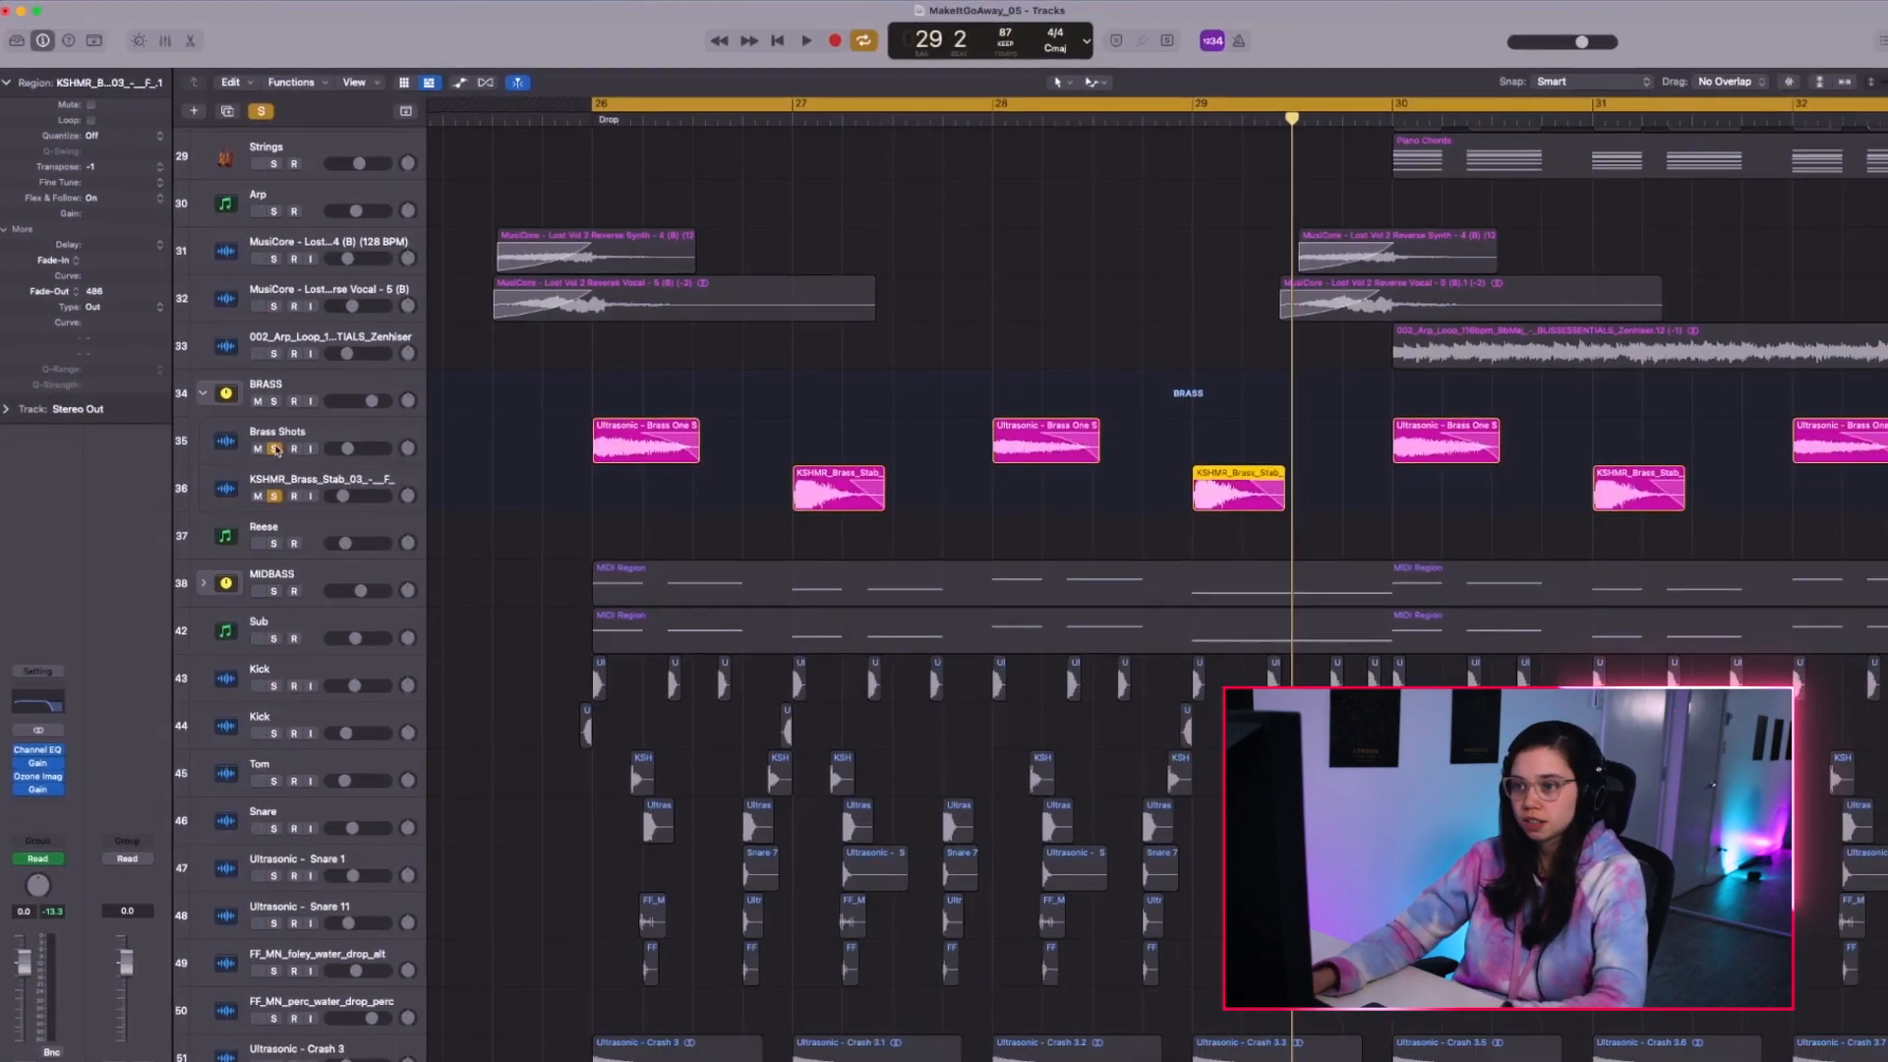
left_click(322, 387)
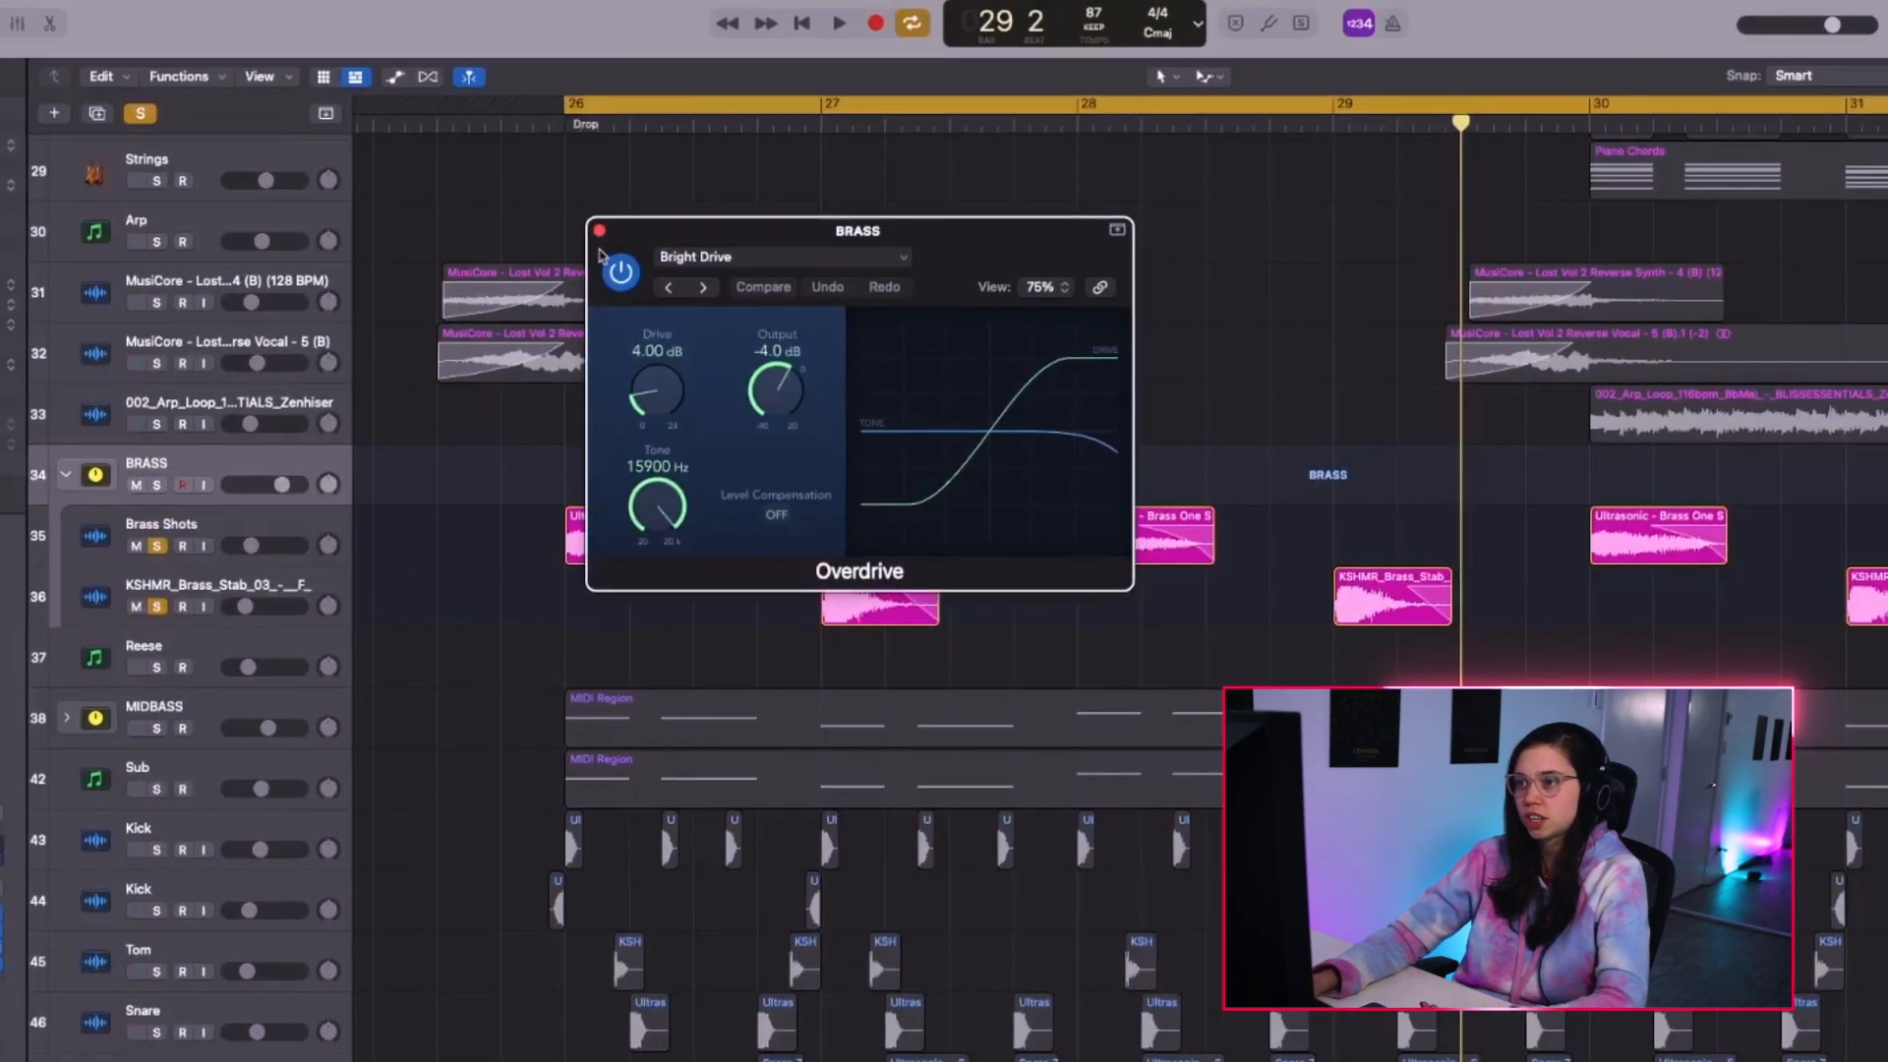
key("super+w")
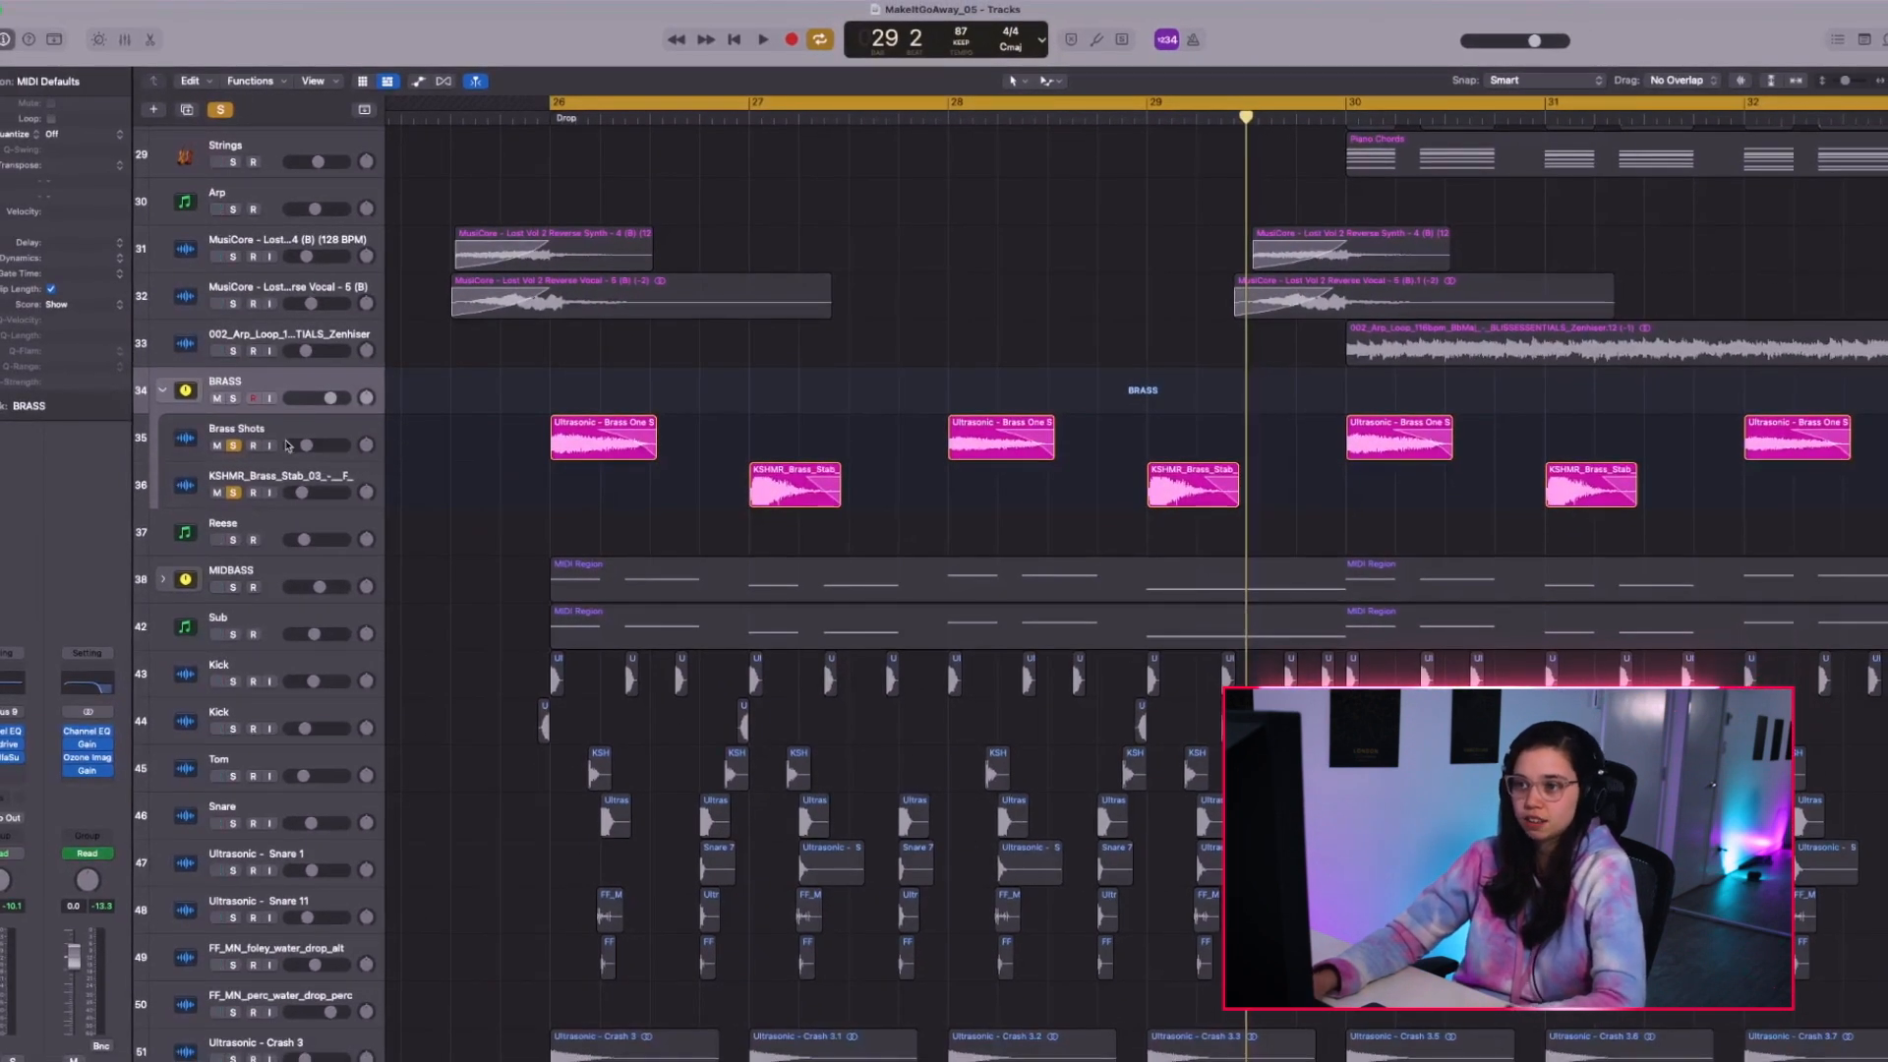
Unsolo the brass tracks and set the cycle range around the Chopped Vox regions, from about bar 37 to bar 69.
left_click(233, 492)
key("super+Up")
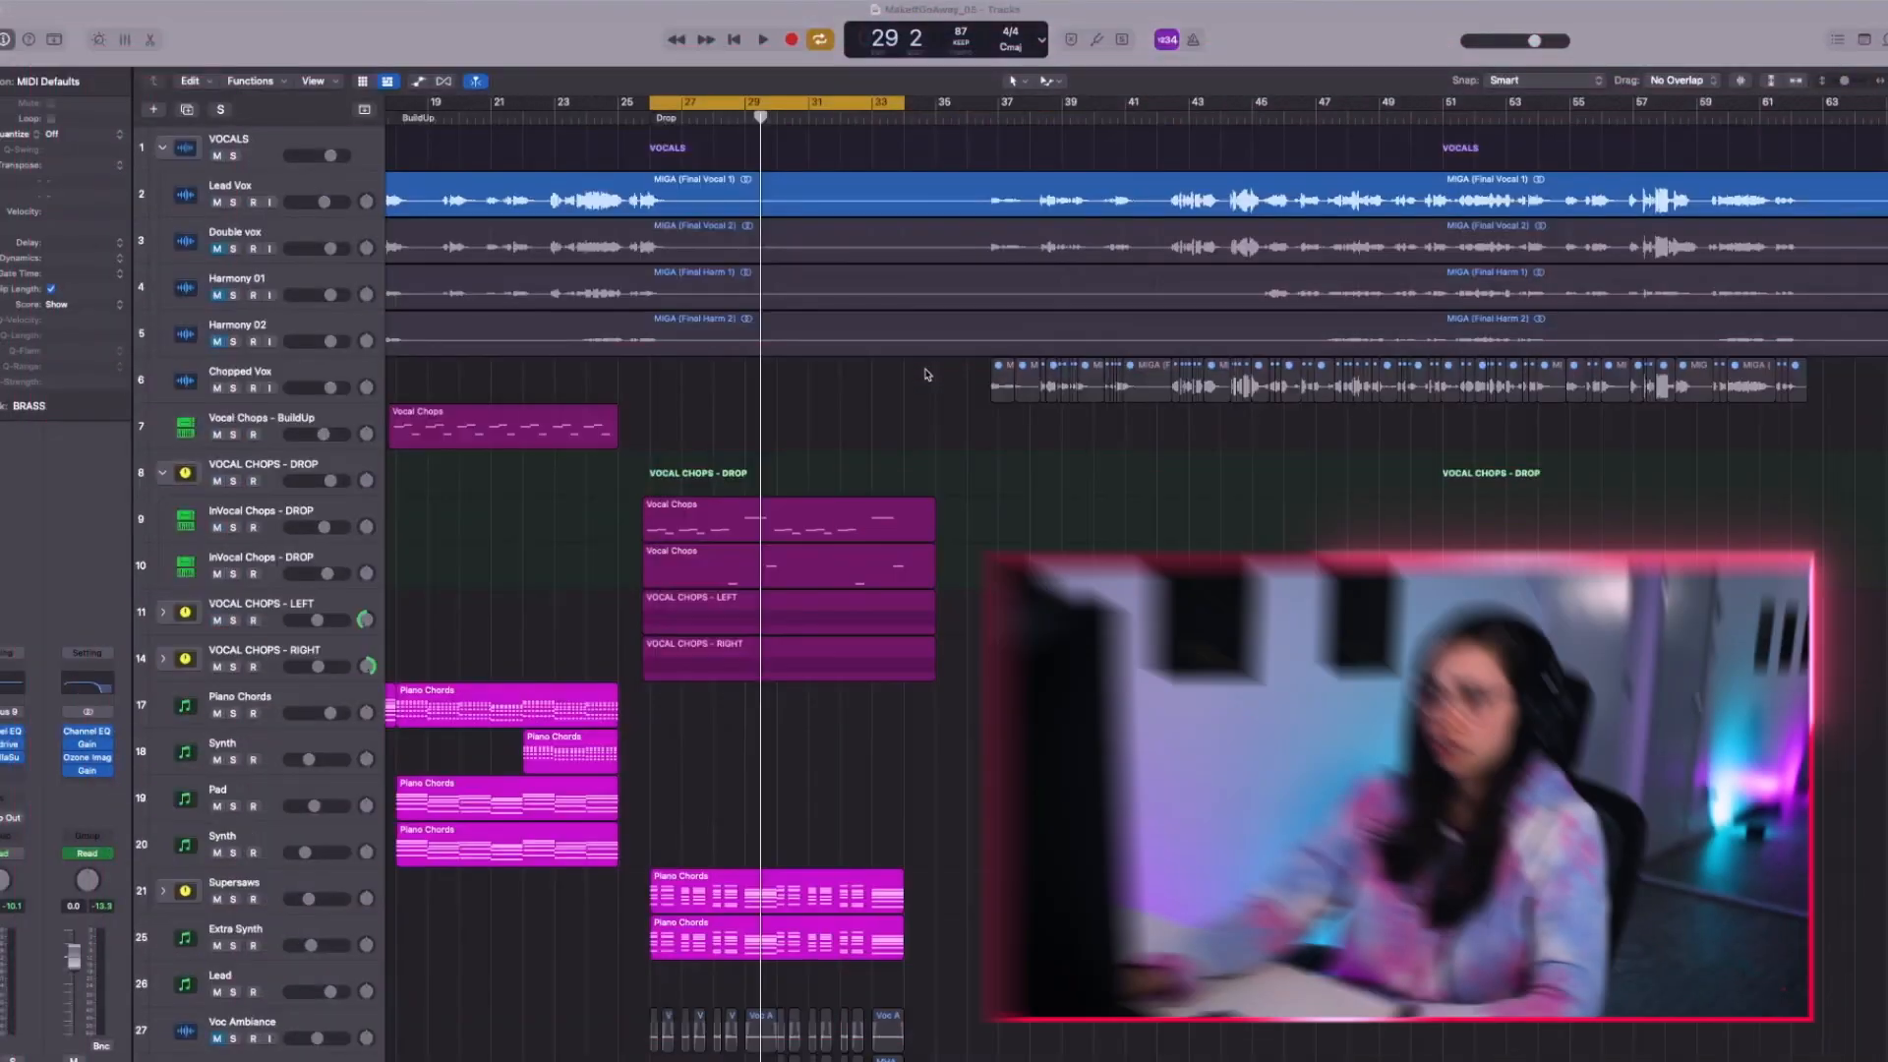
left_click_drag(824, 104, 1138, 113)
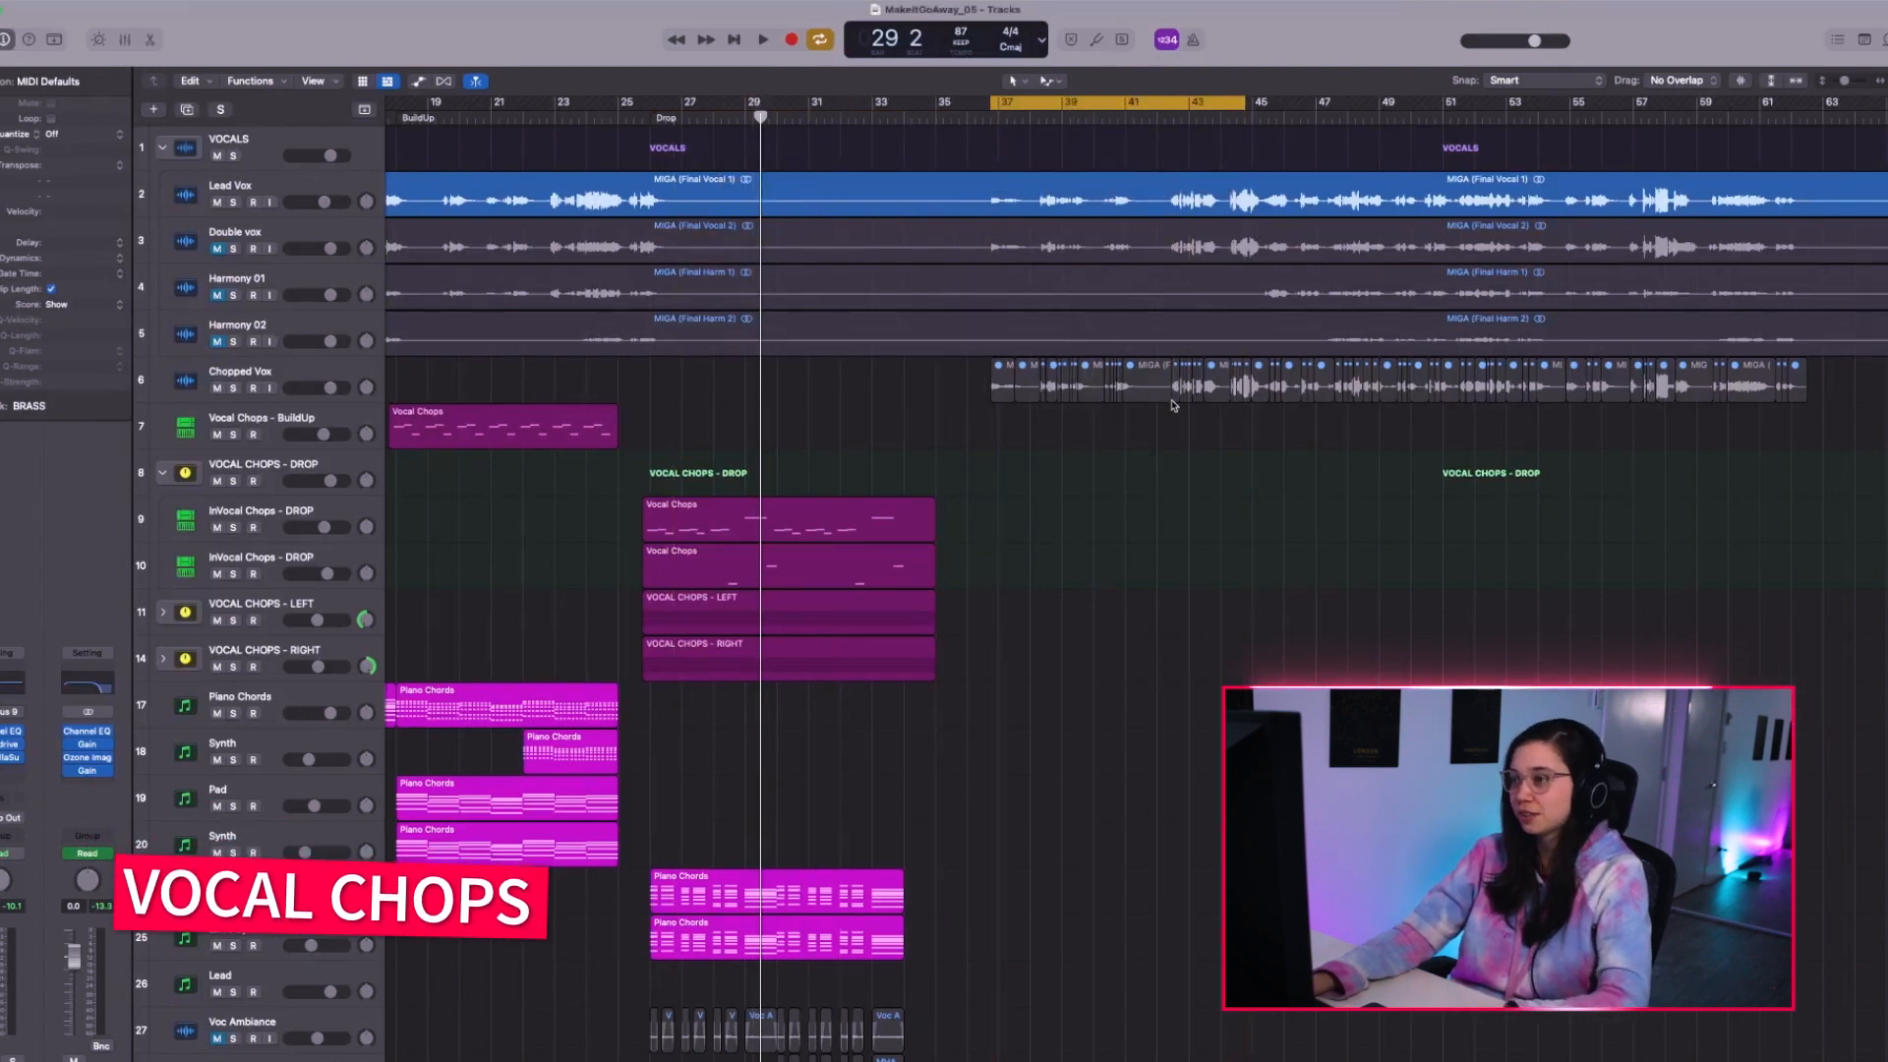
key("super+Left")
scroll(921, 242, "left", 2)
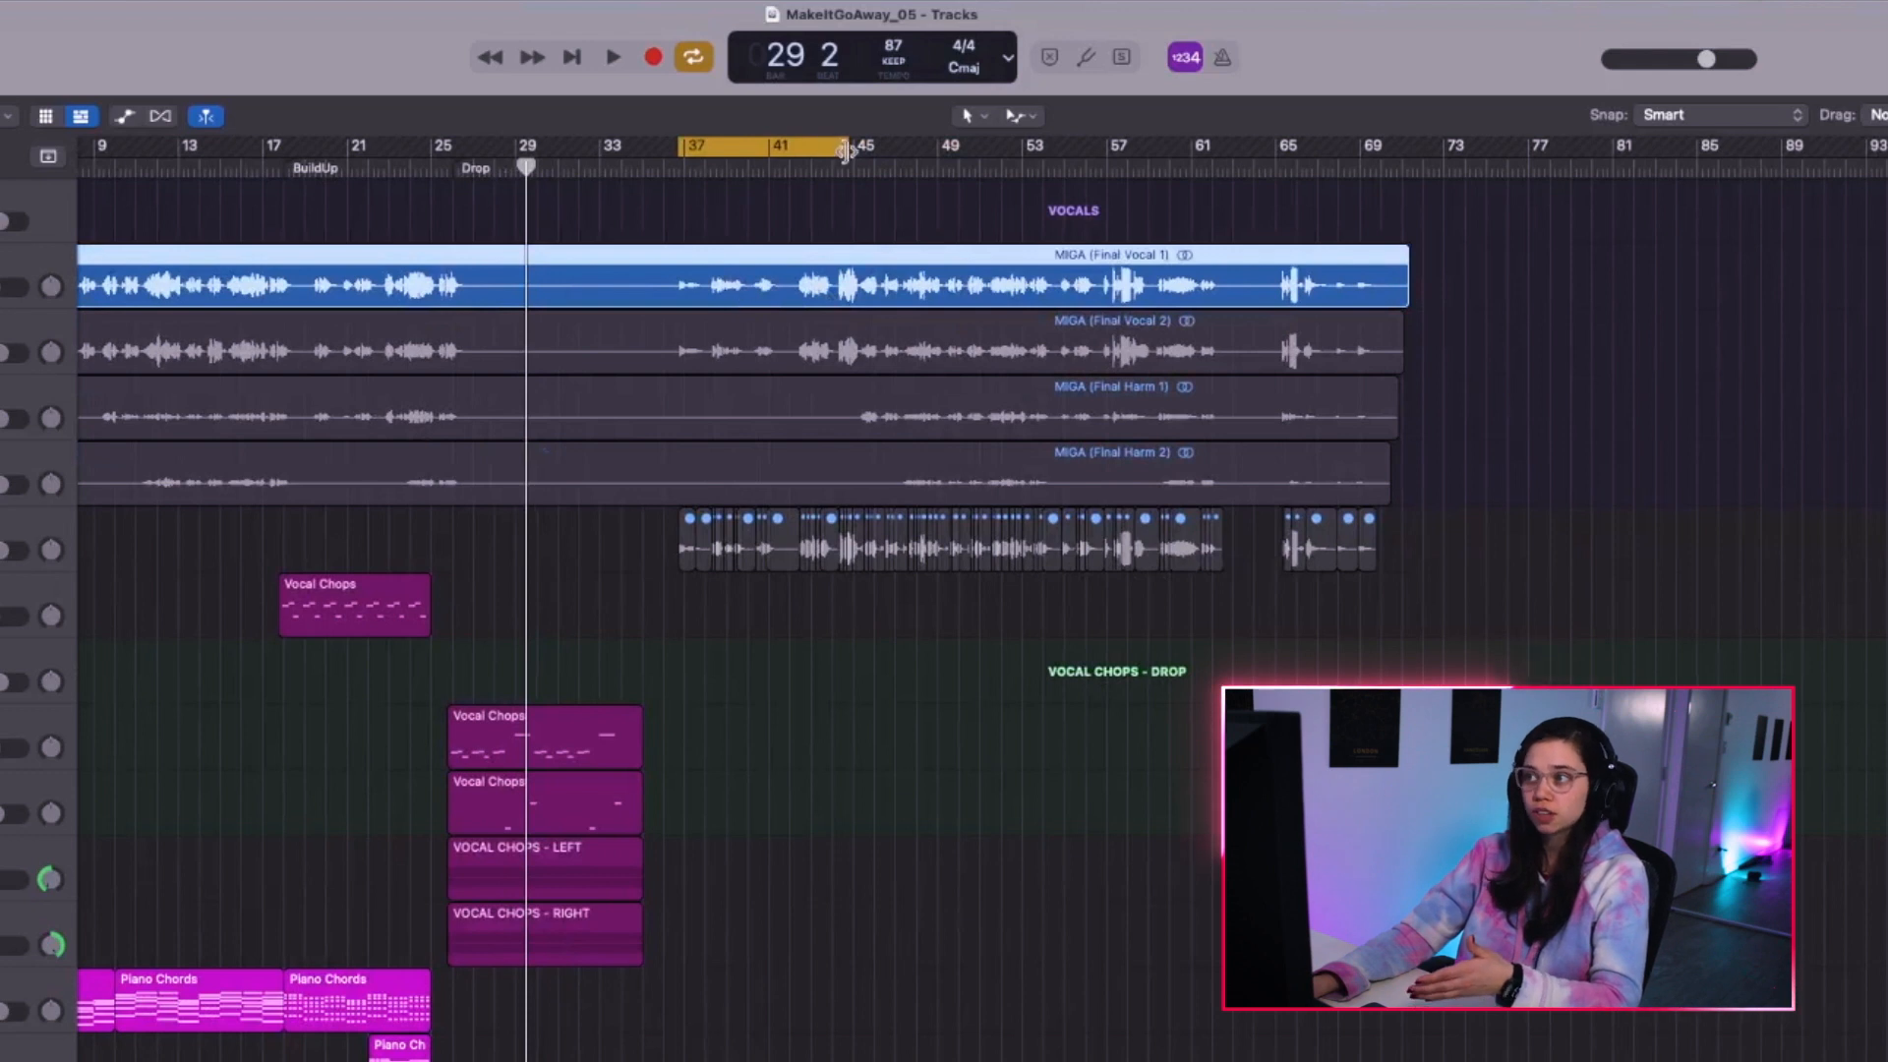
left_click_drag(846, 149, 1378, 226)
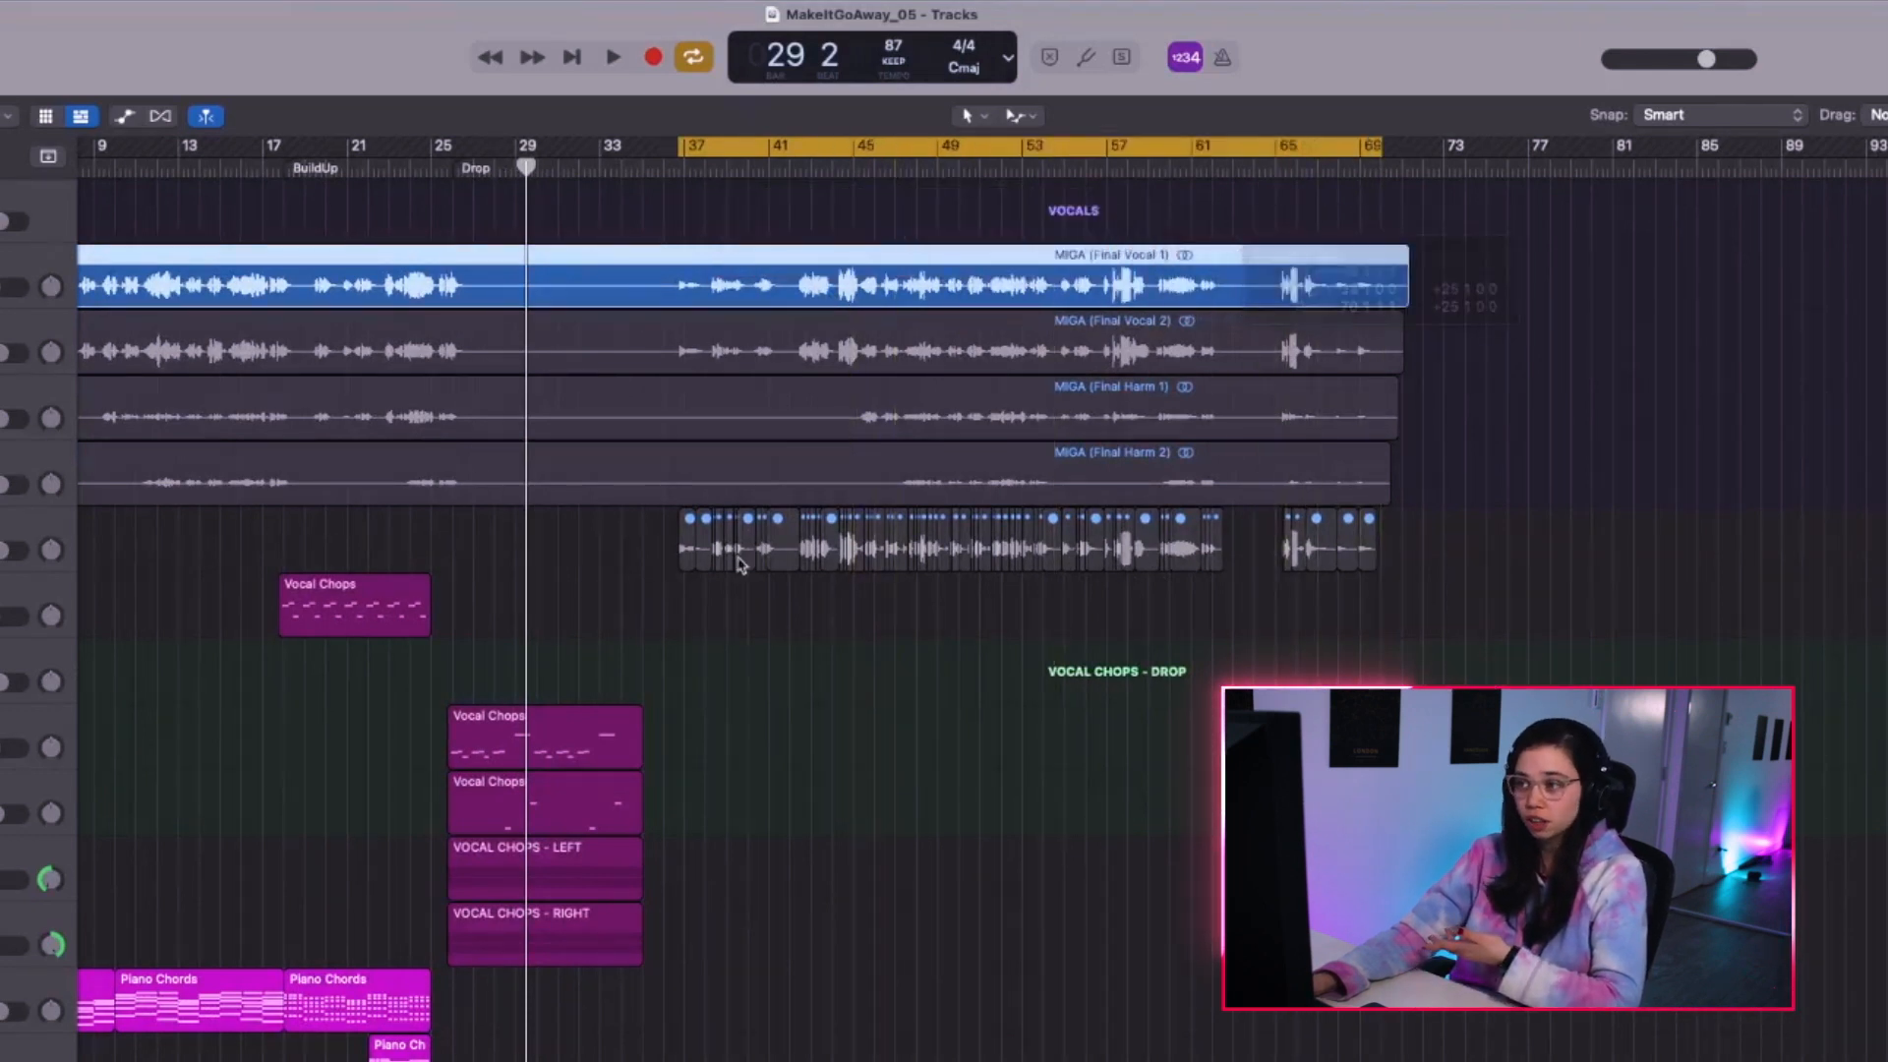
Solo the Chopped Vox regions, play their beginning, and examine how the lead vocal is sliced.
key("shift+l")
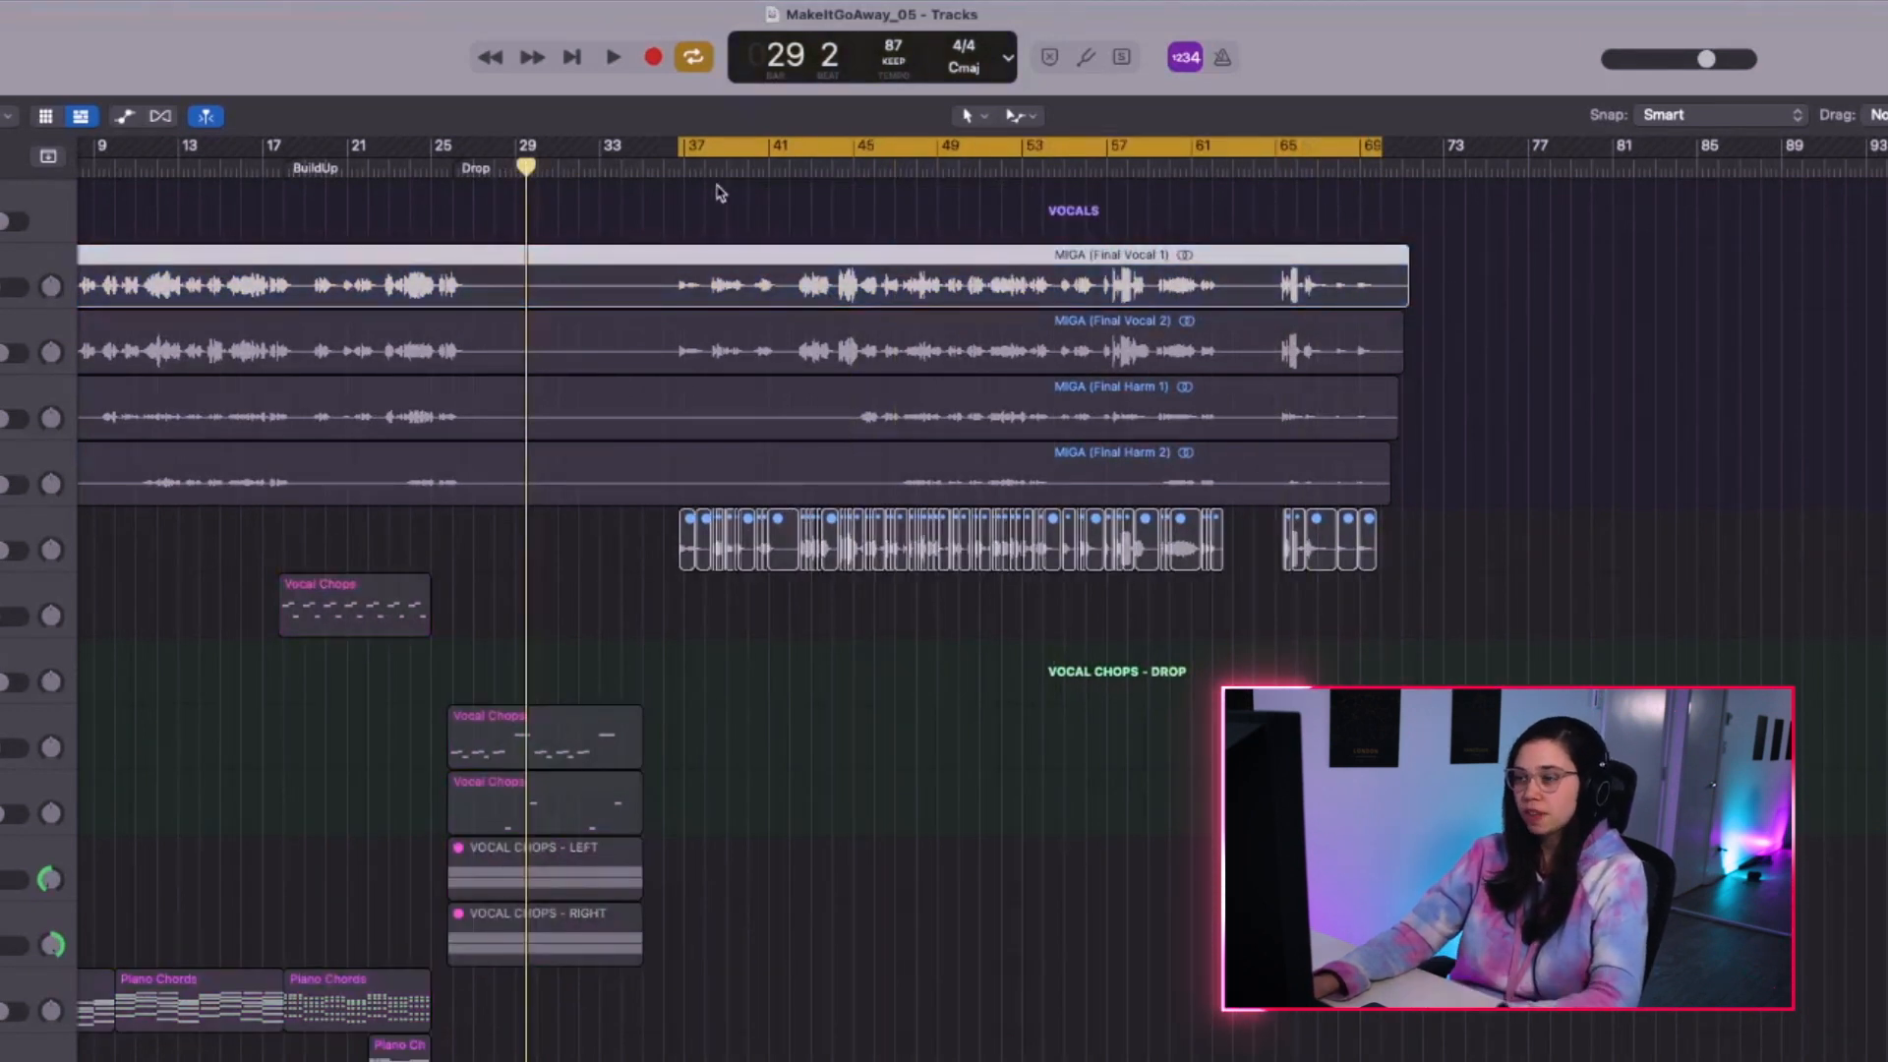
key("z")
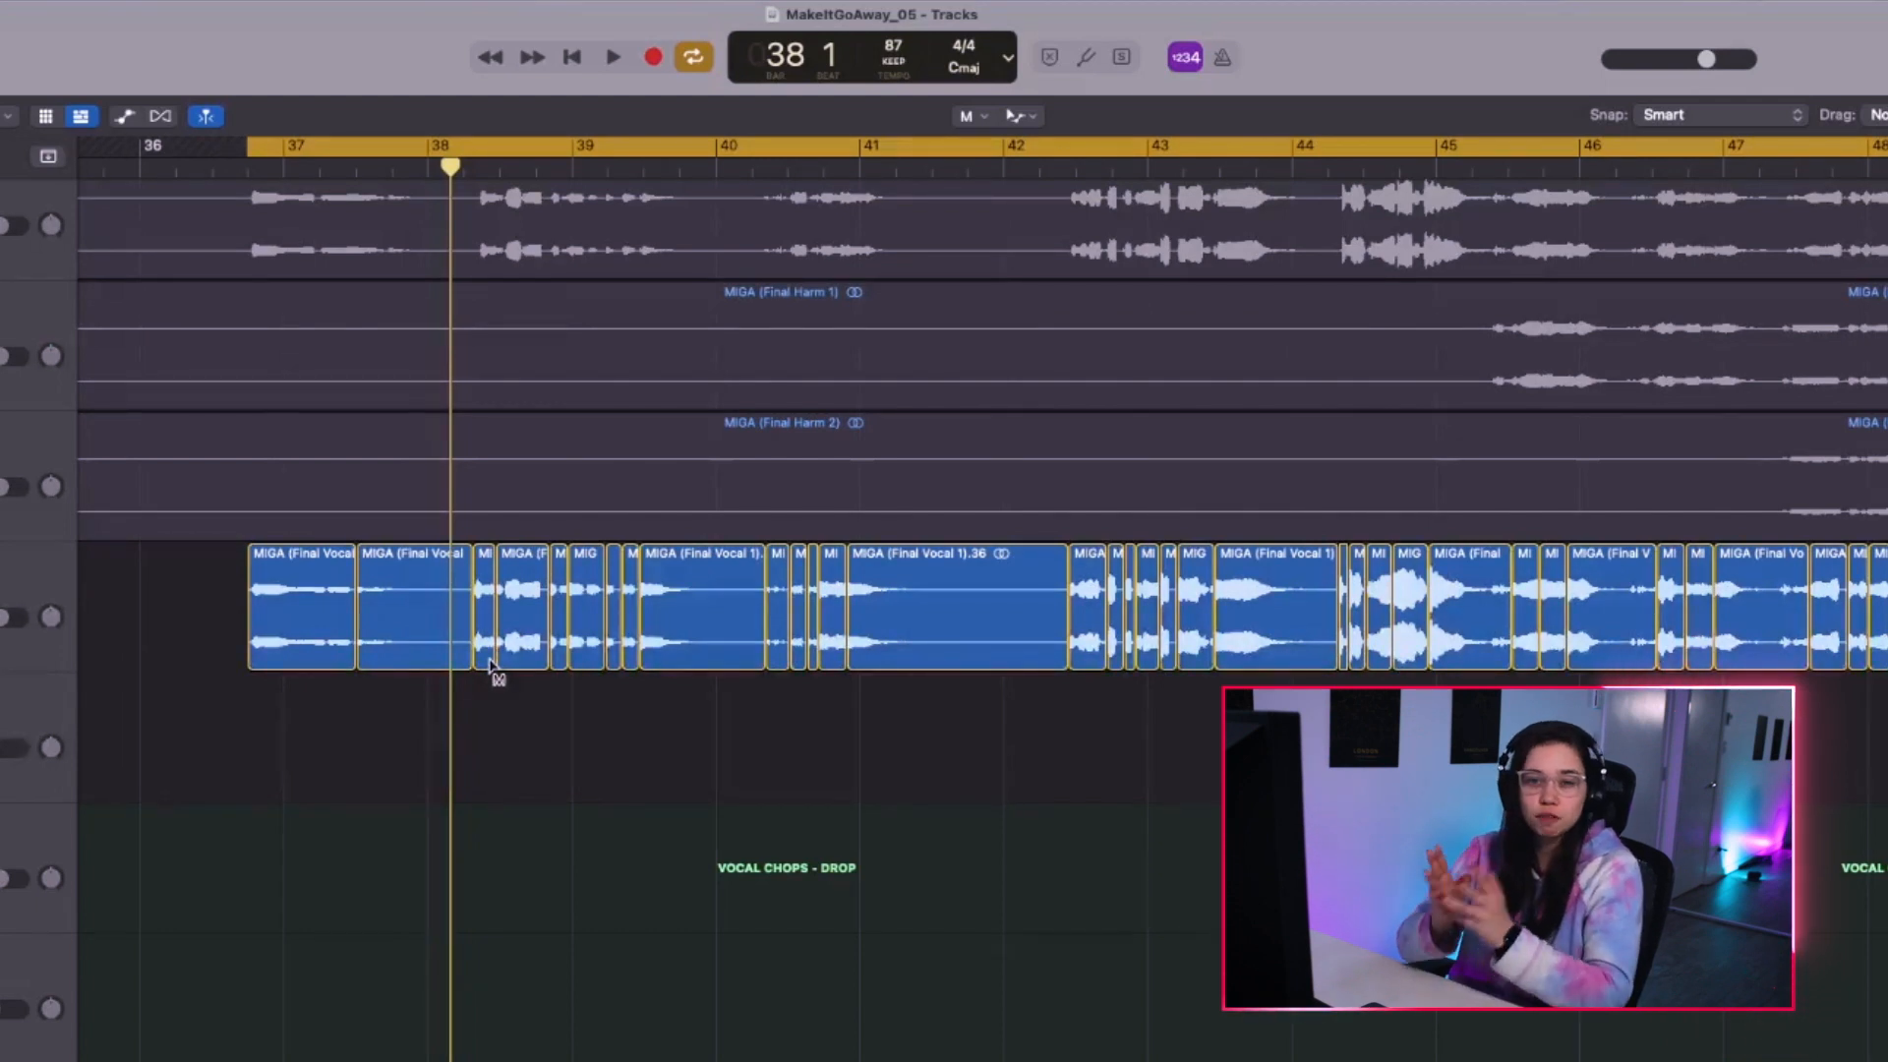
left_click(584, 725, "ctrl+alt")
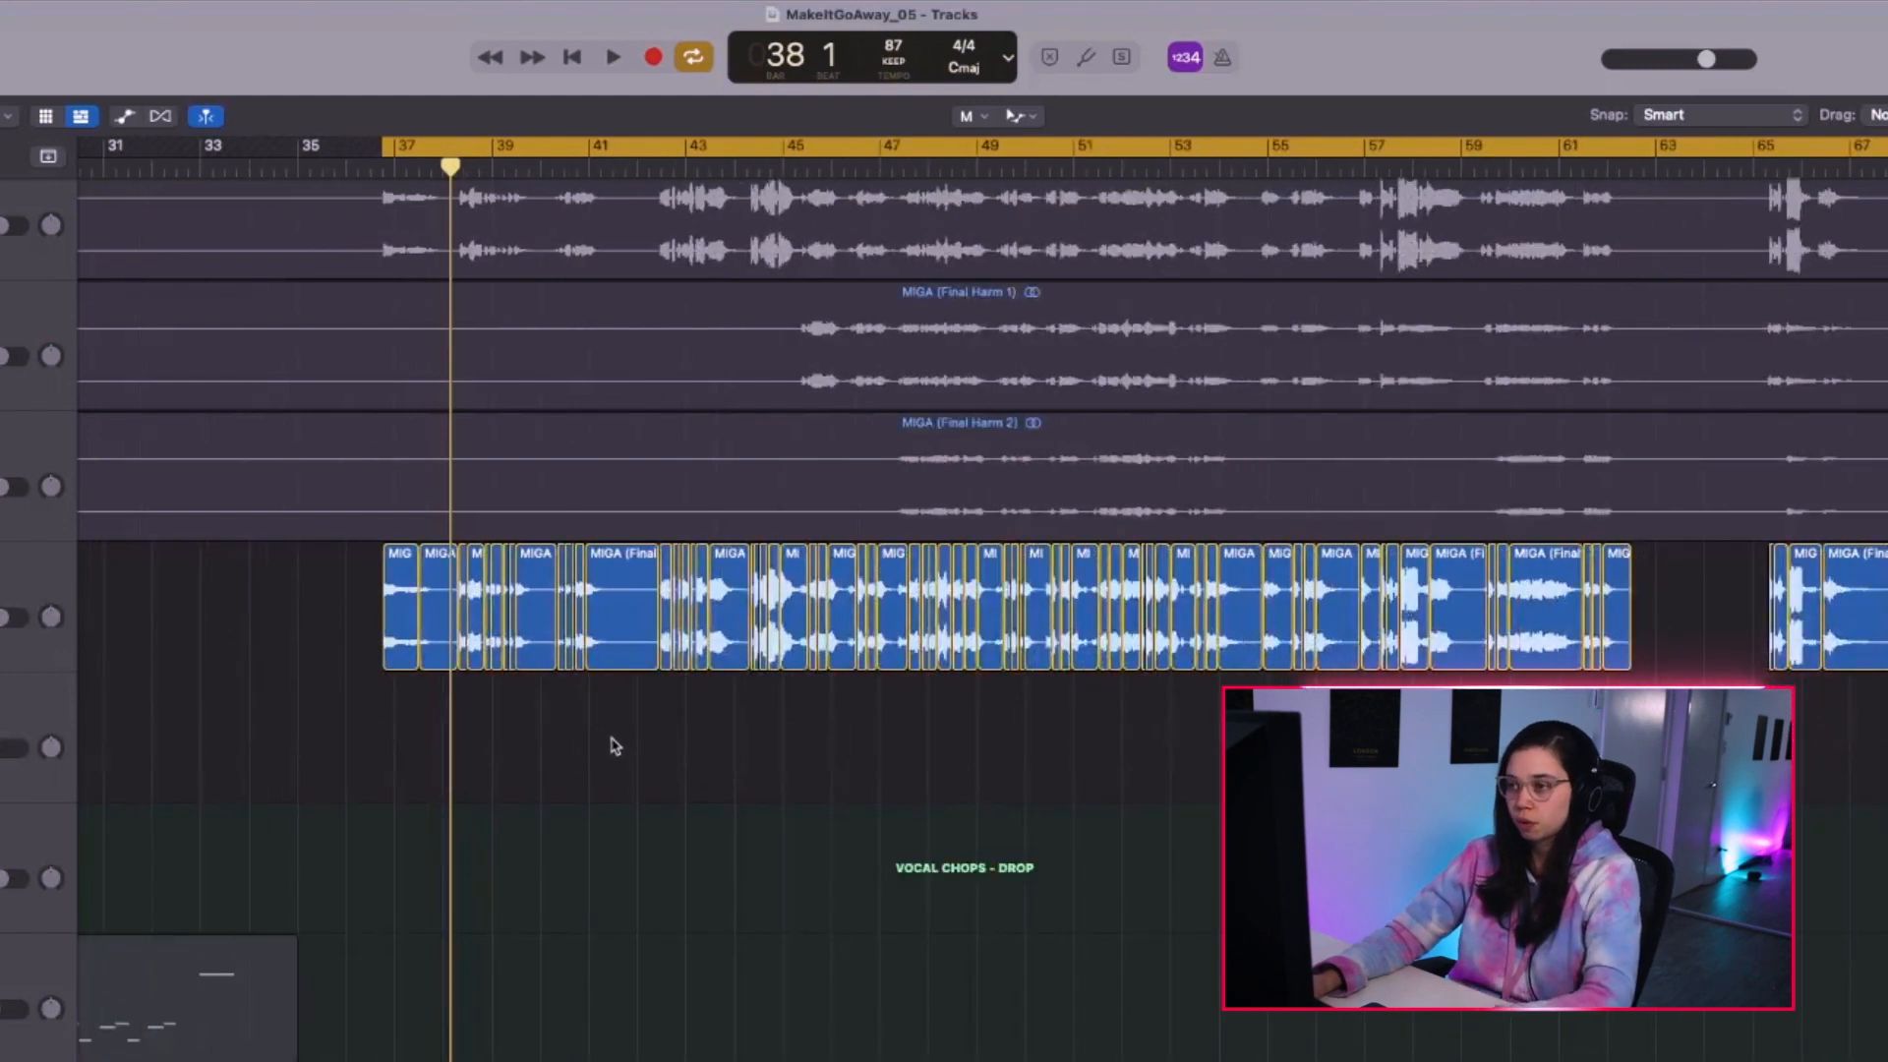
key("z")
Open the drop's upper Vocal Chops region in the Piano Roll, examine its notes, and play both soloed InVocal Chops - DROP tracks from bar 26.
double_click(625, 657)
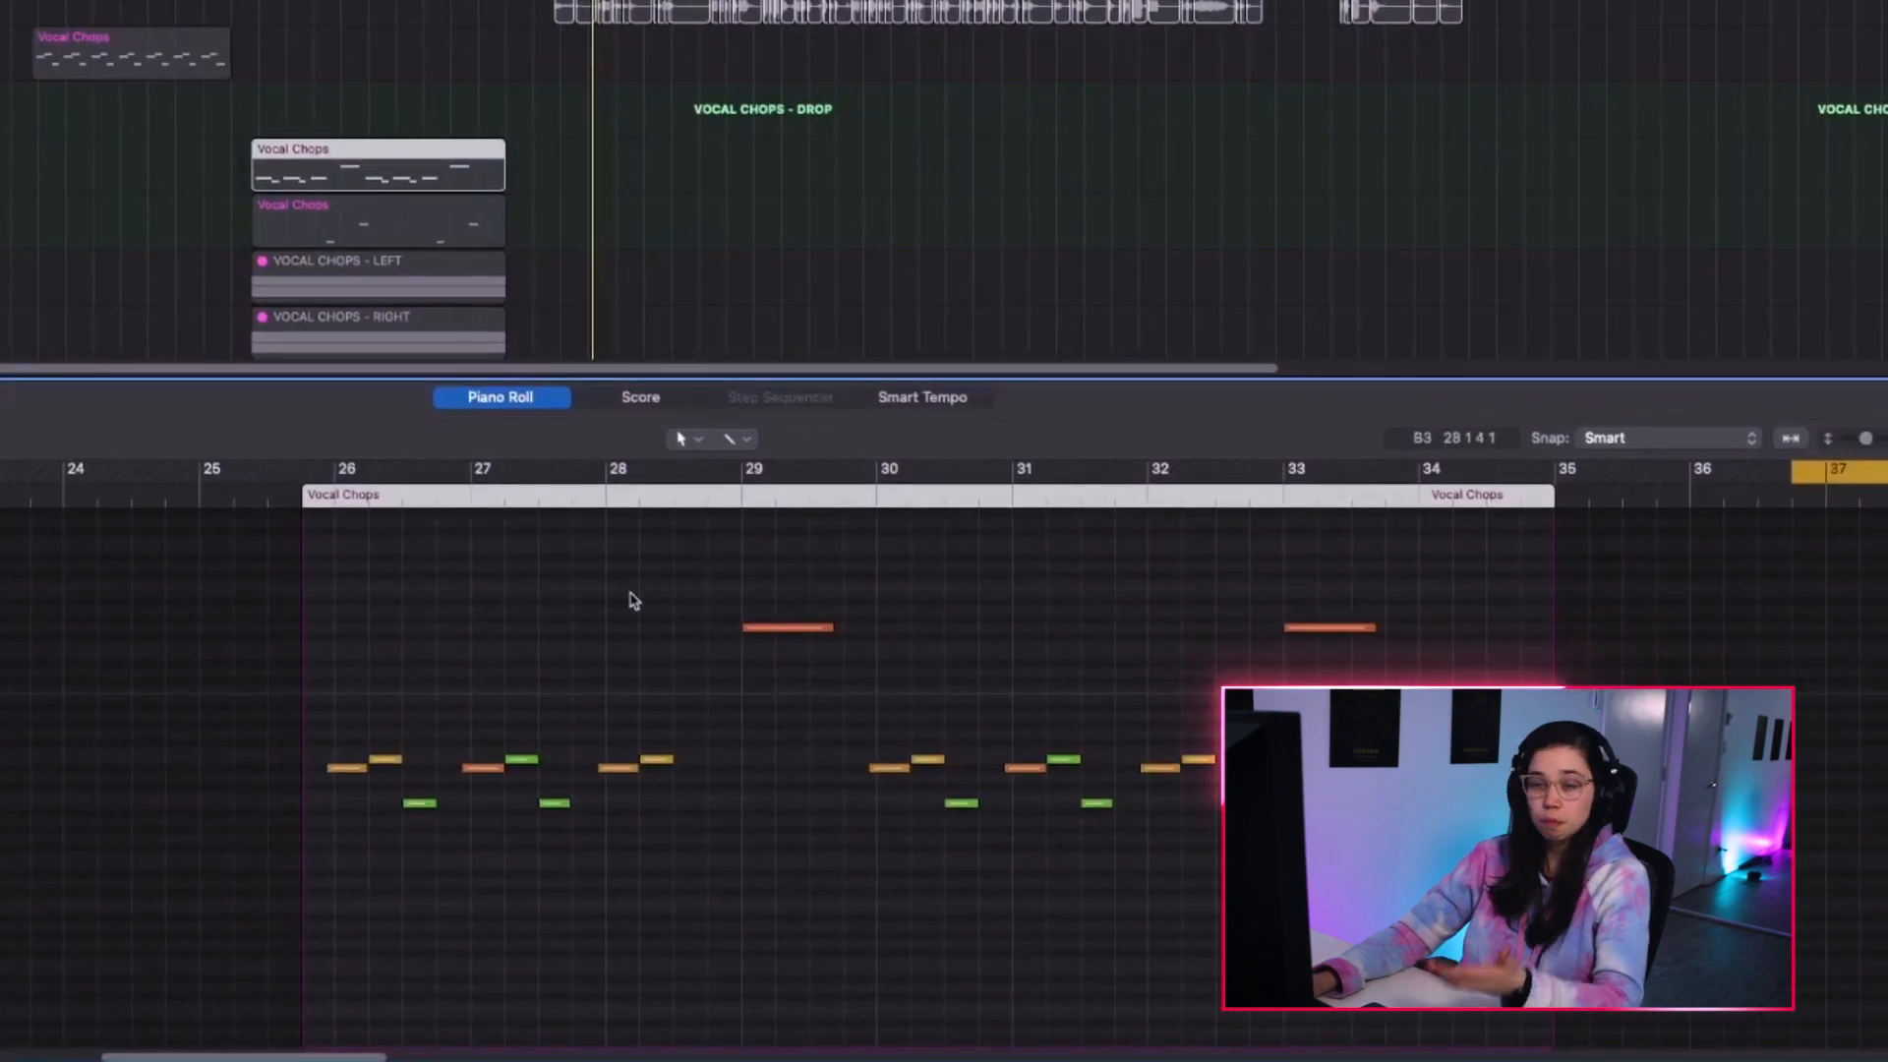
scroll(688, 629, "up", 2)
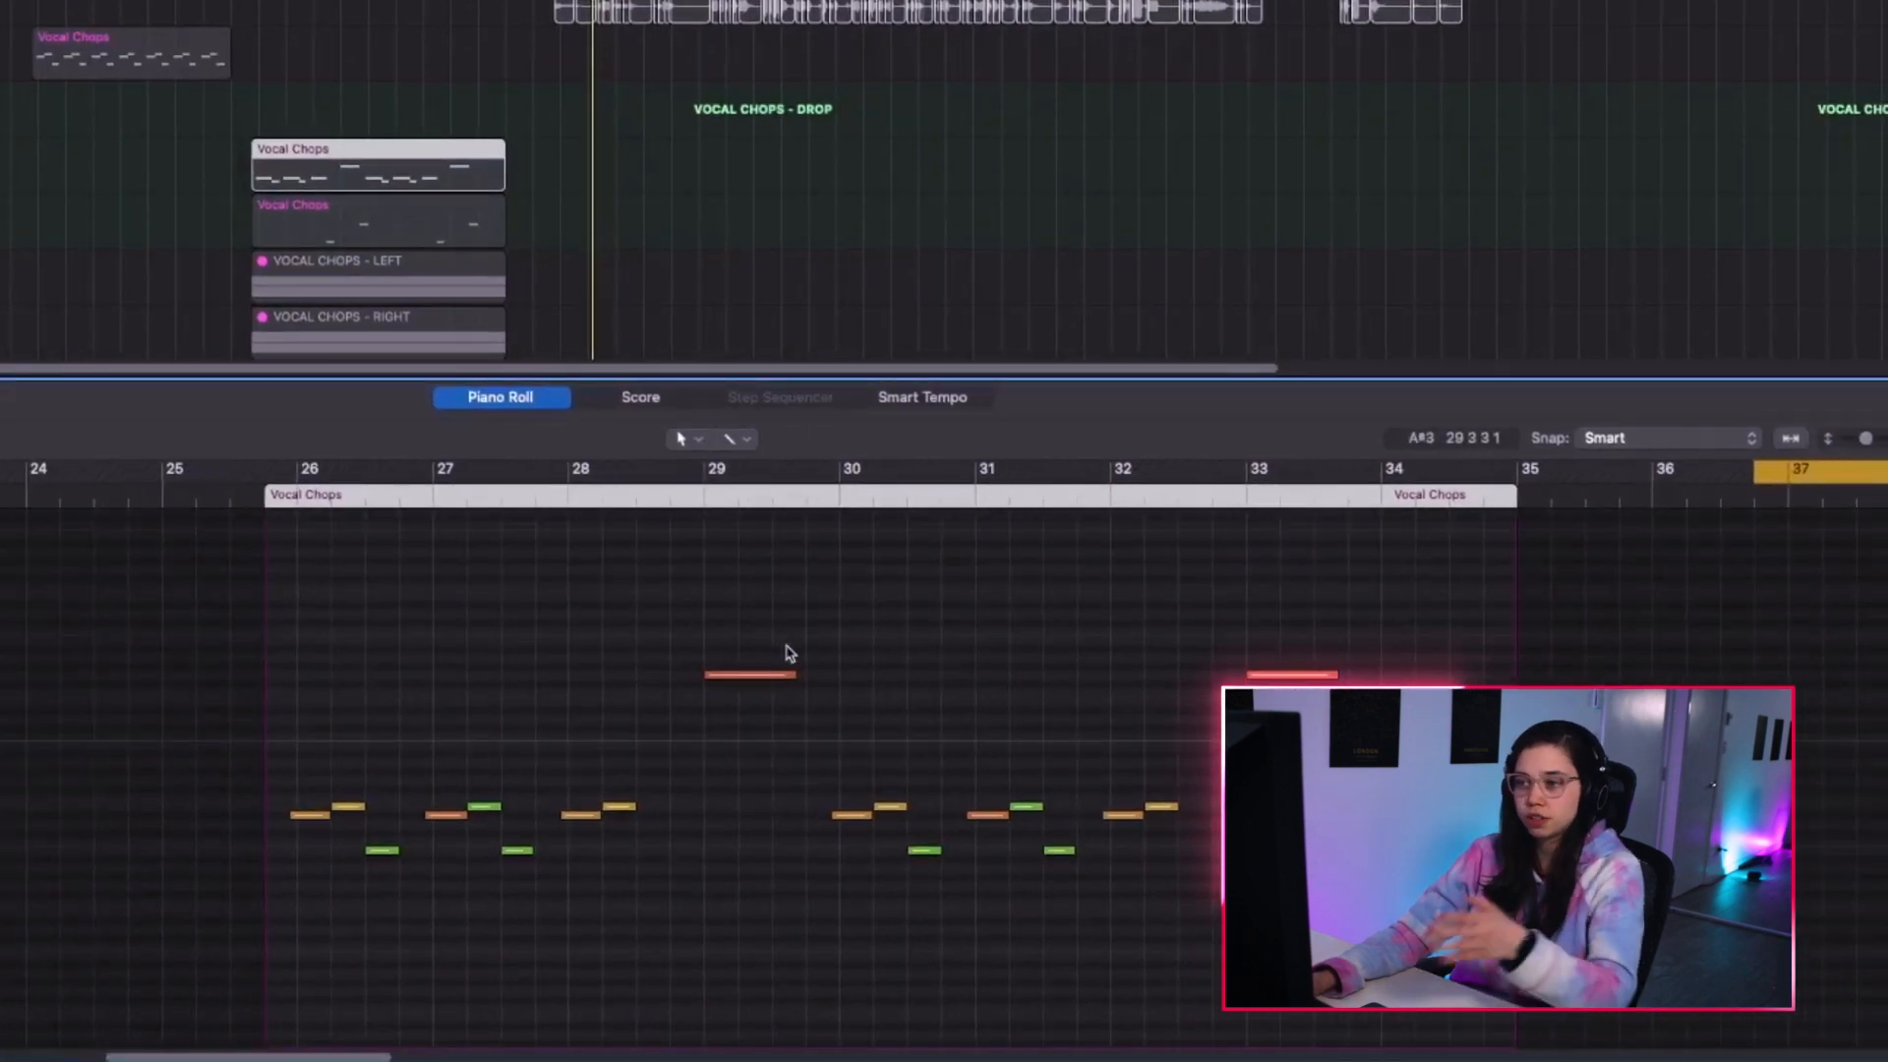
scroll(873, 659, "right", 2)
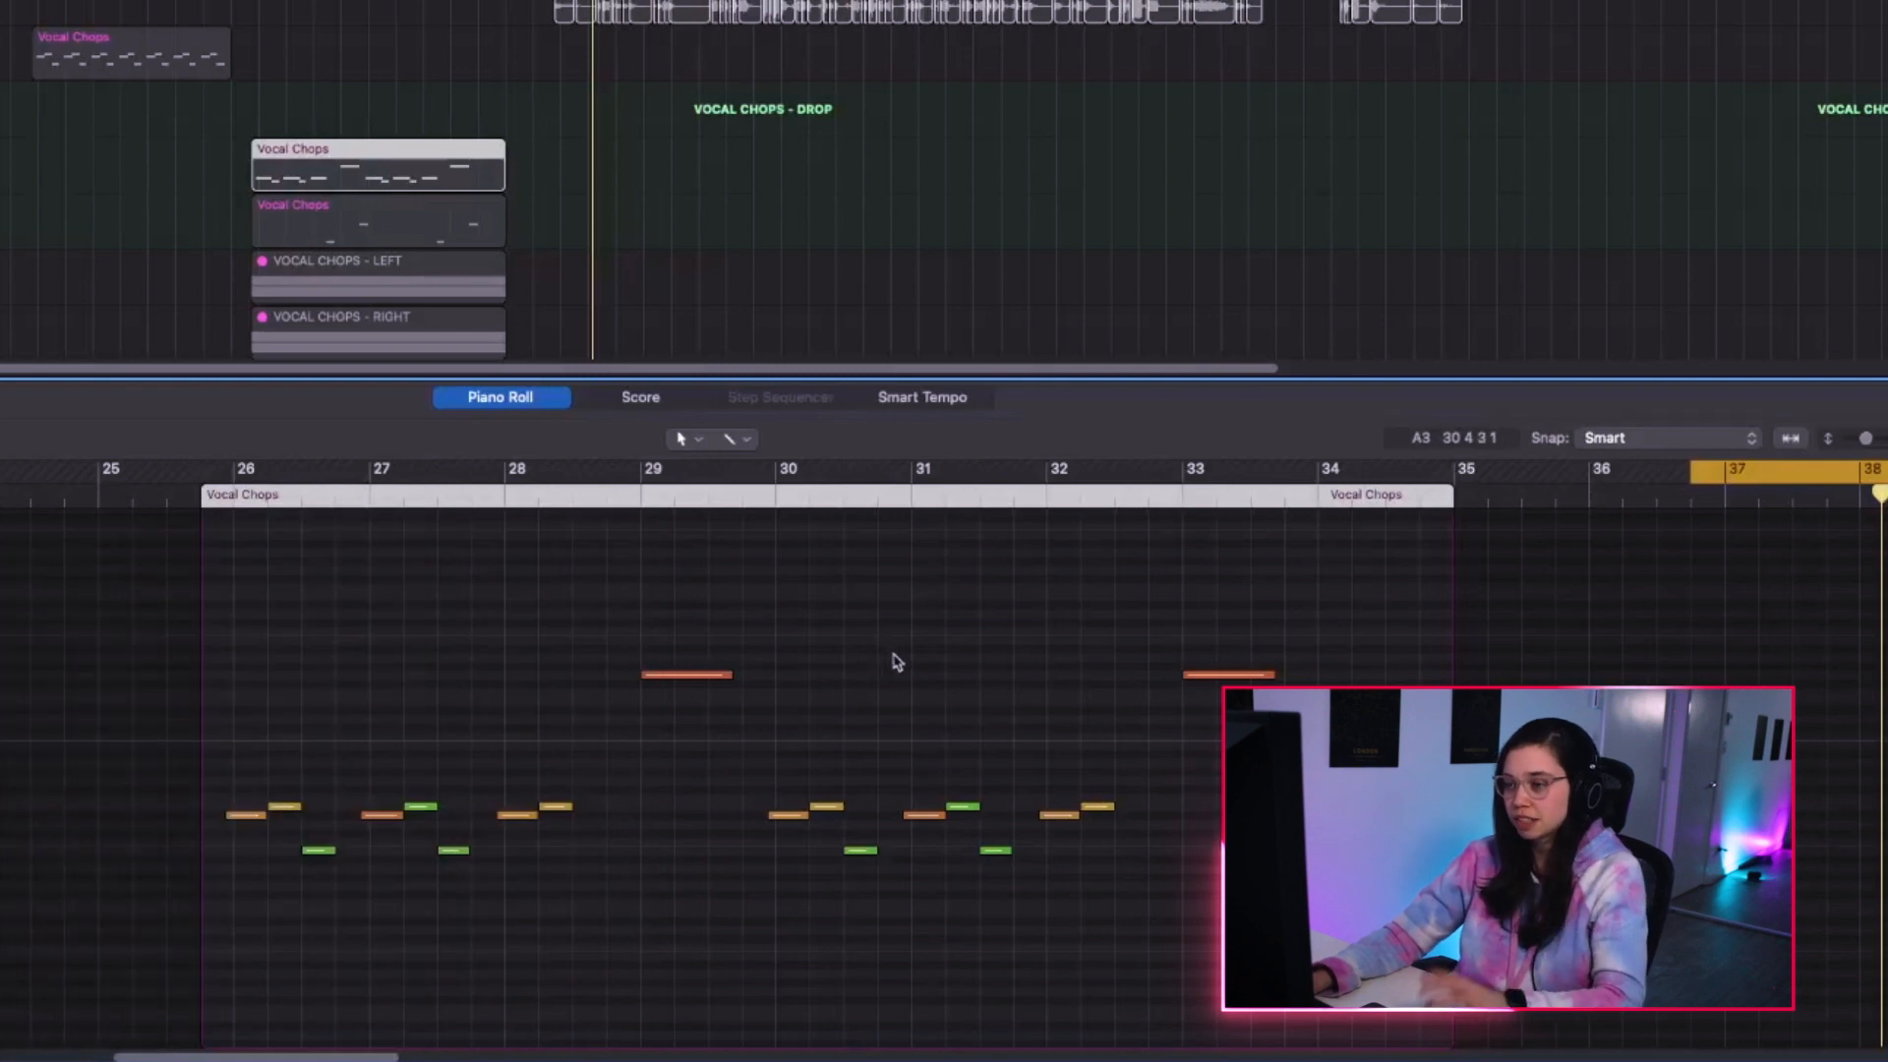
key("super+a")
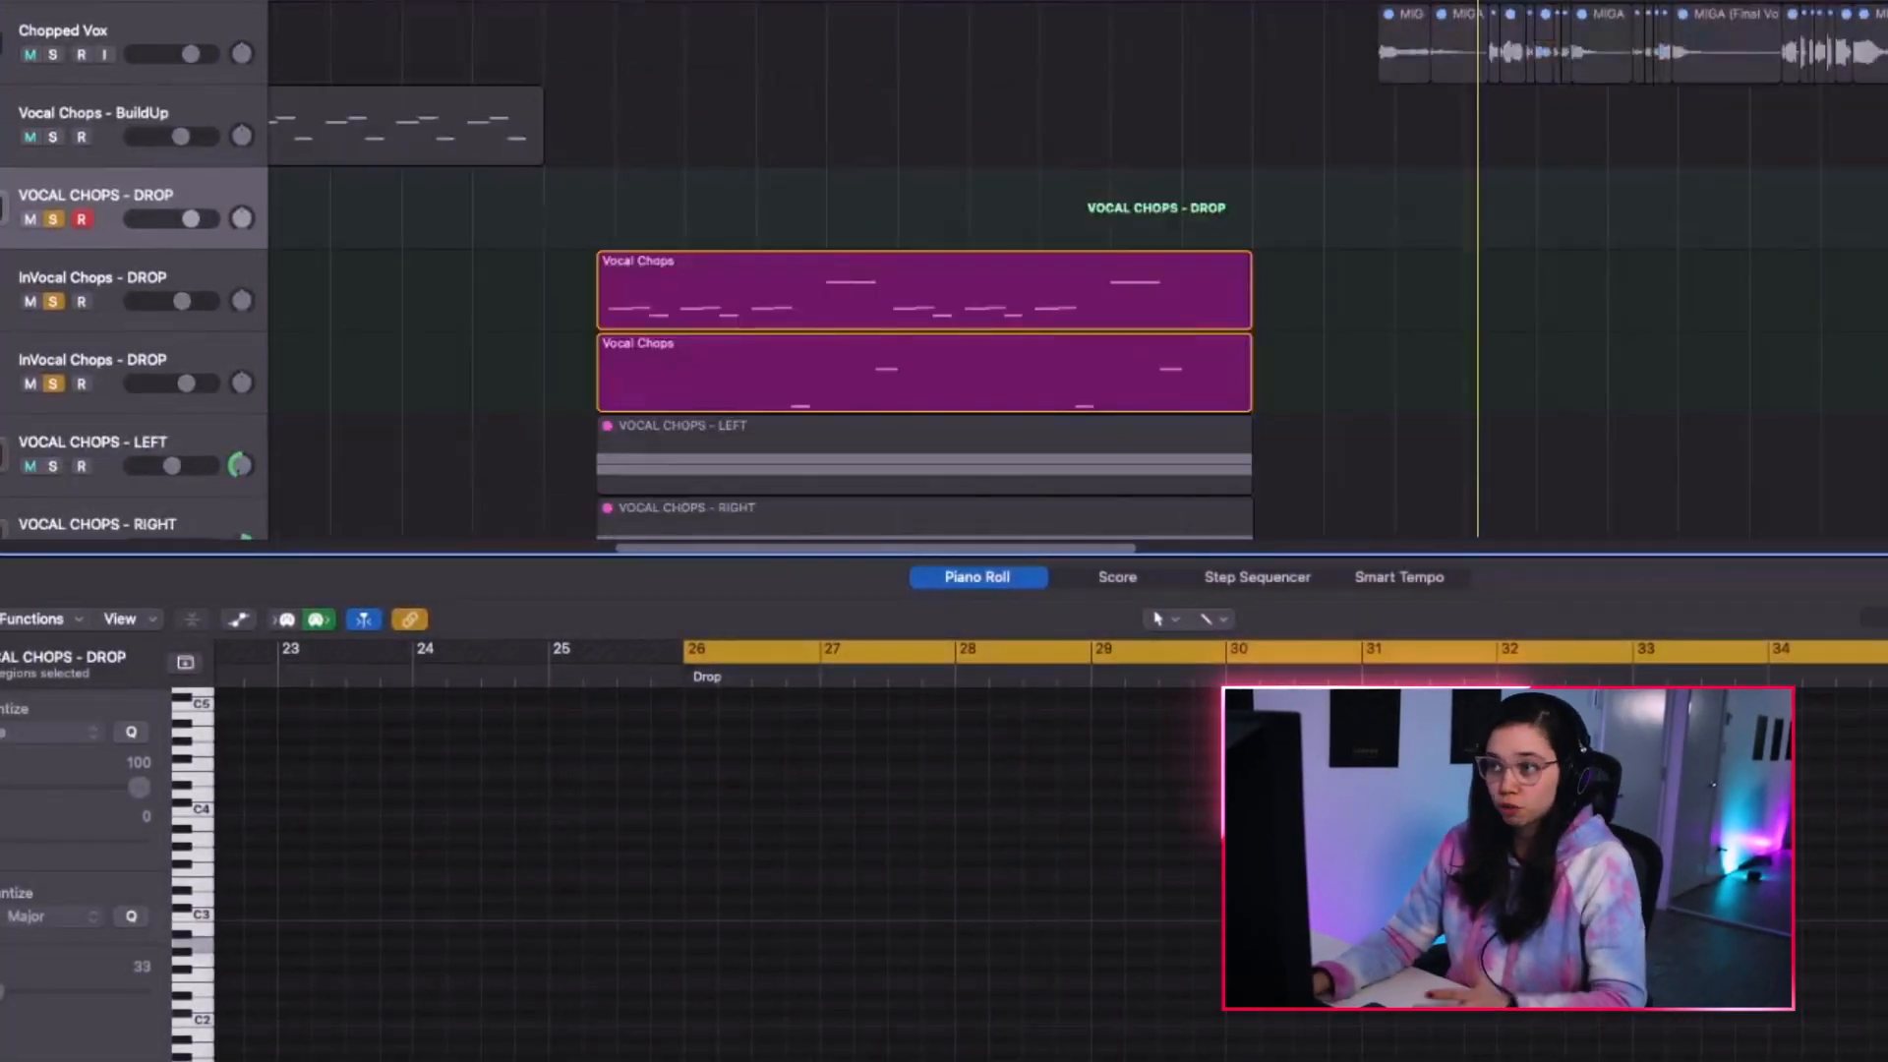
key("space")
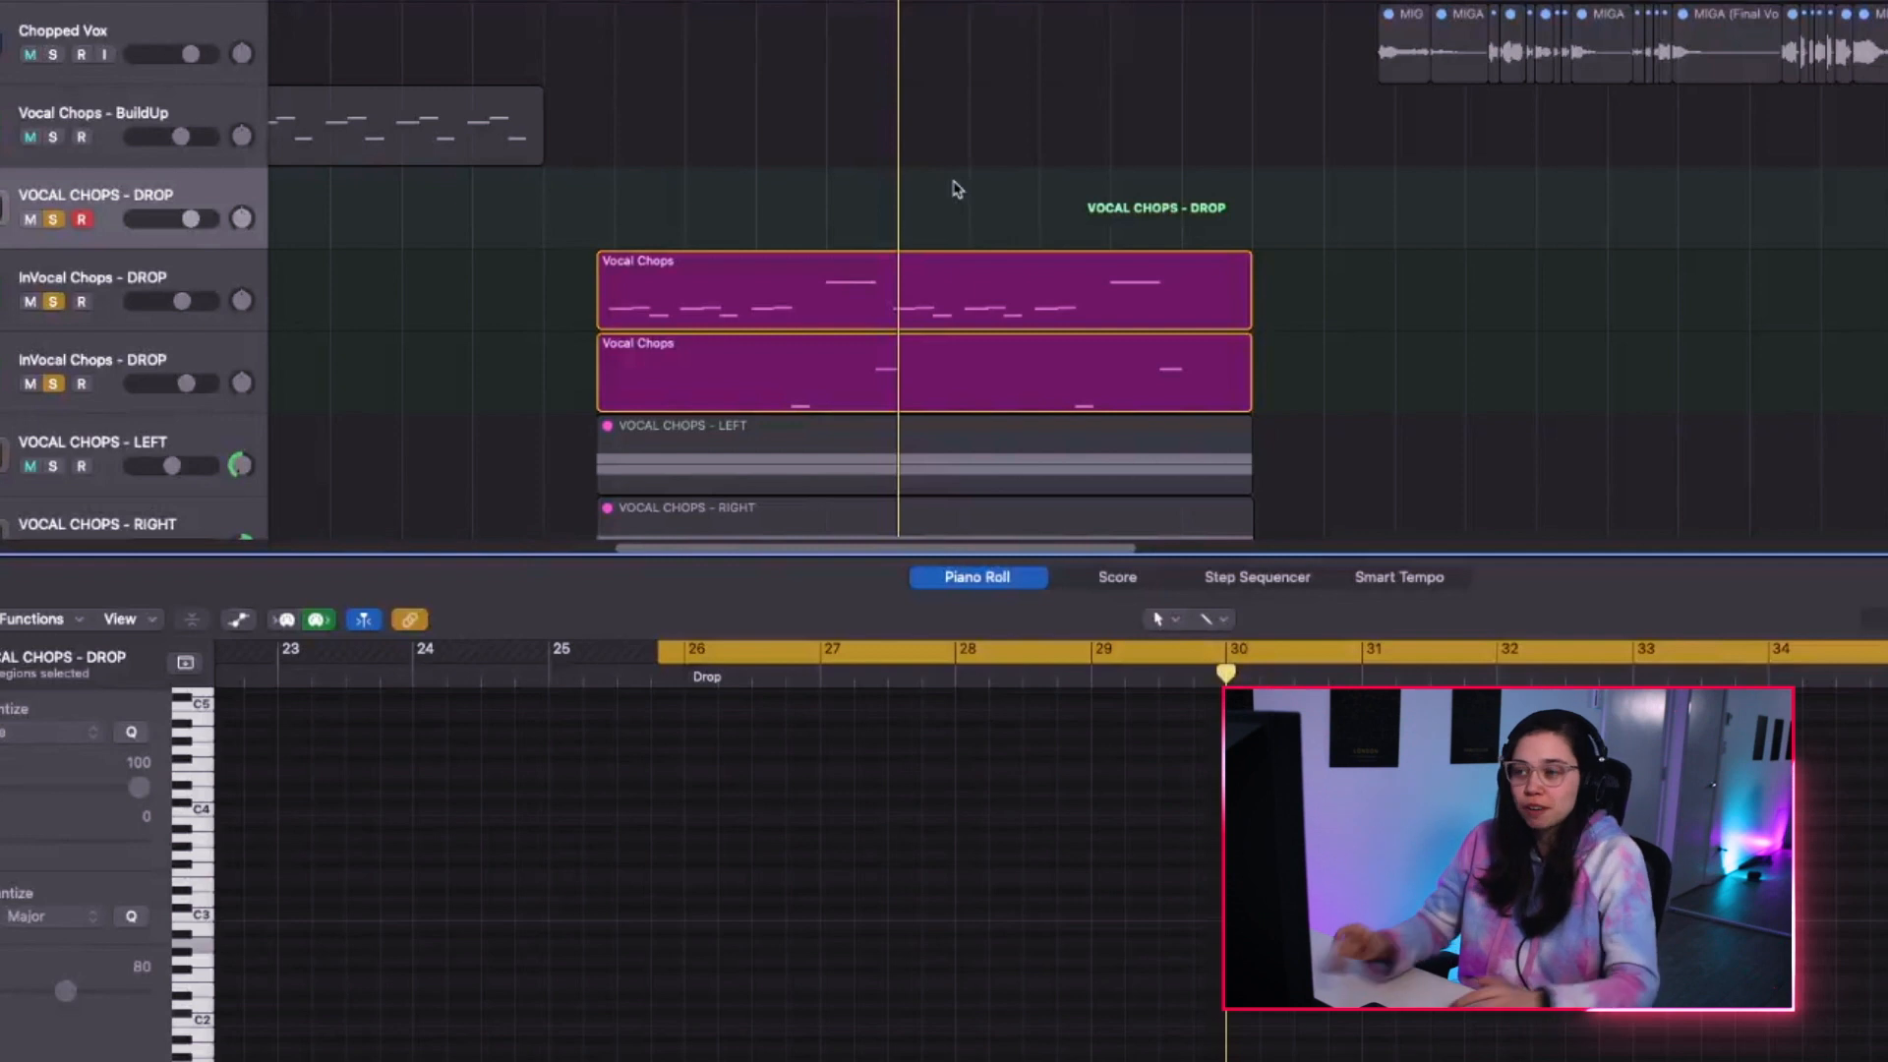
Select the two Vocal Chops regions of the drop in turn and compare their notes in the Piano Roll.
key("super+Down")
scroll(806, 374, "down", 3)
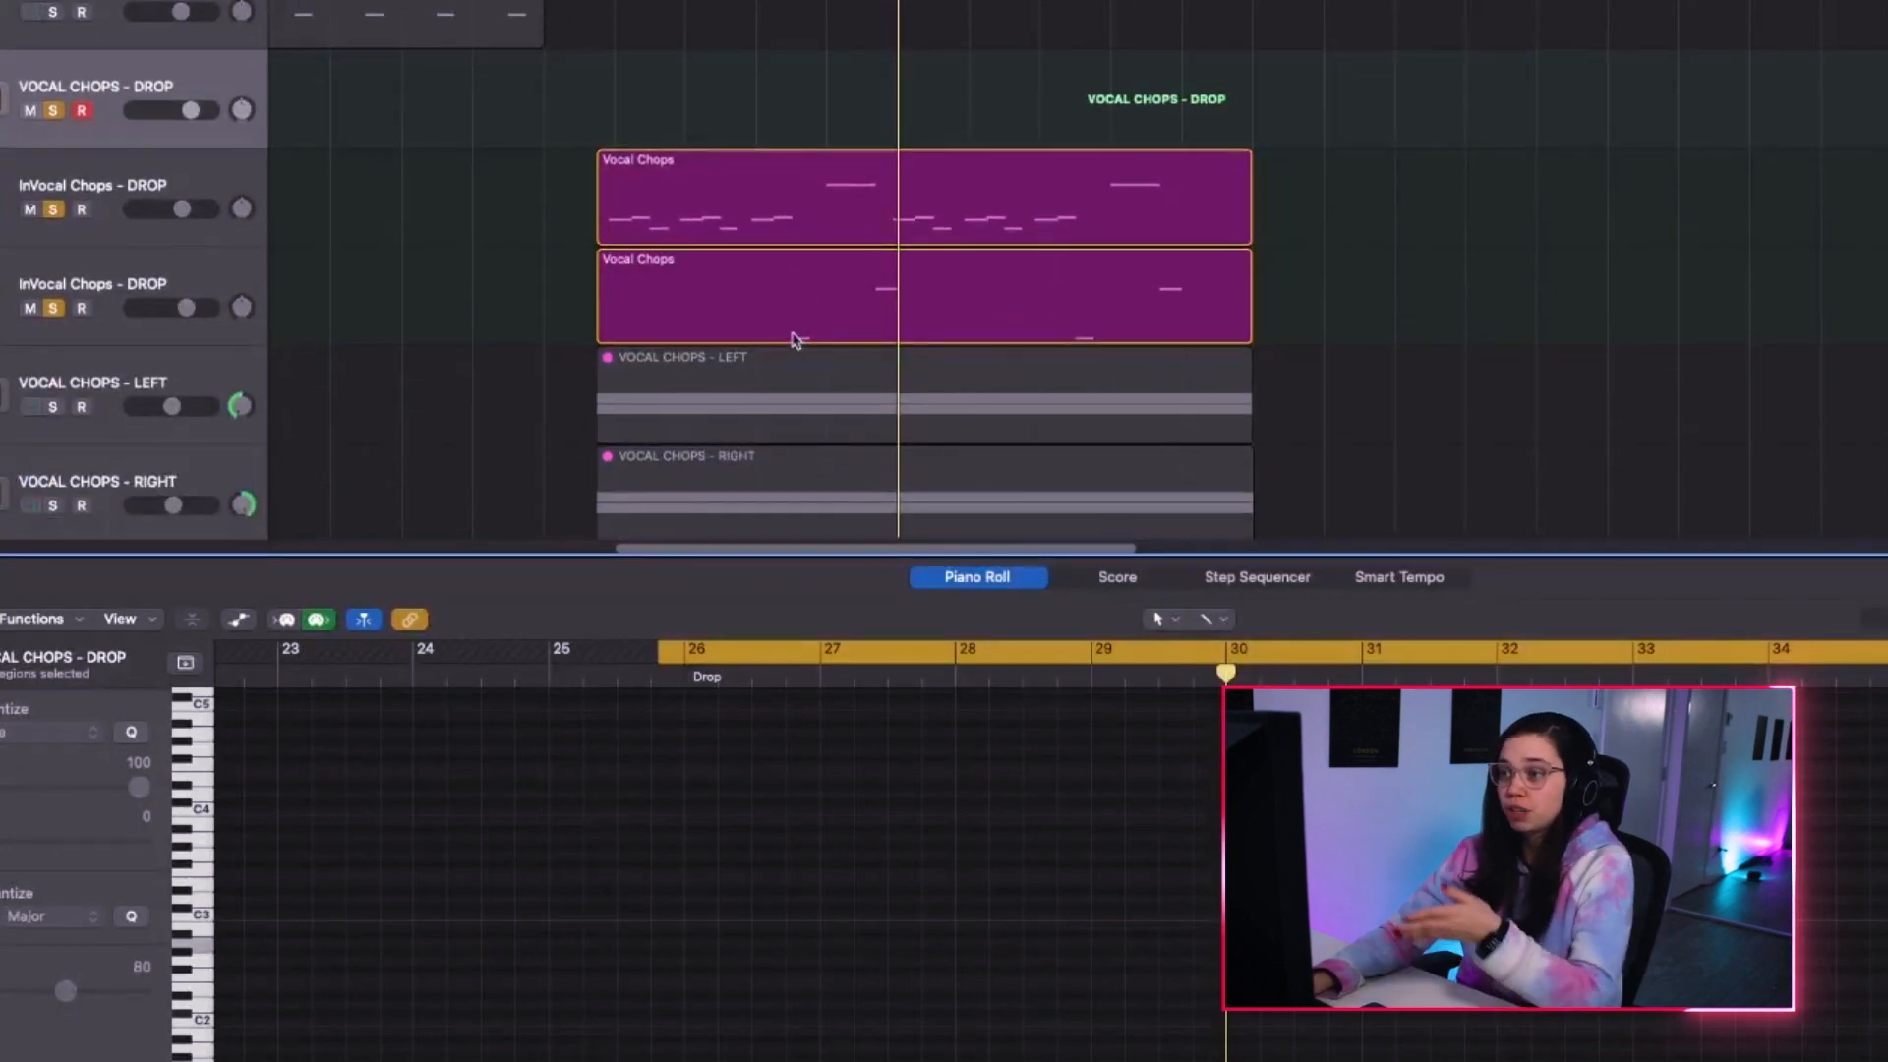
left_click(787, 325)
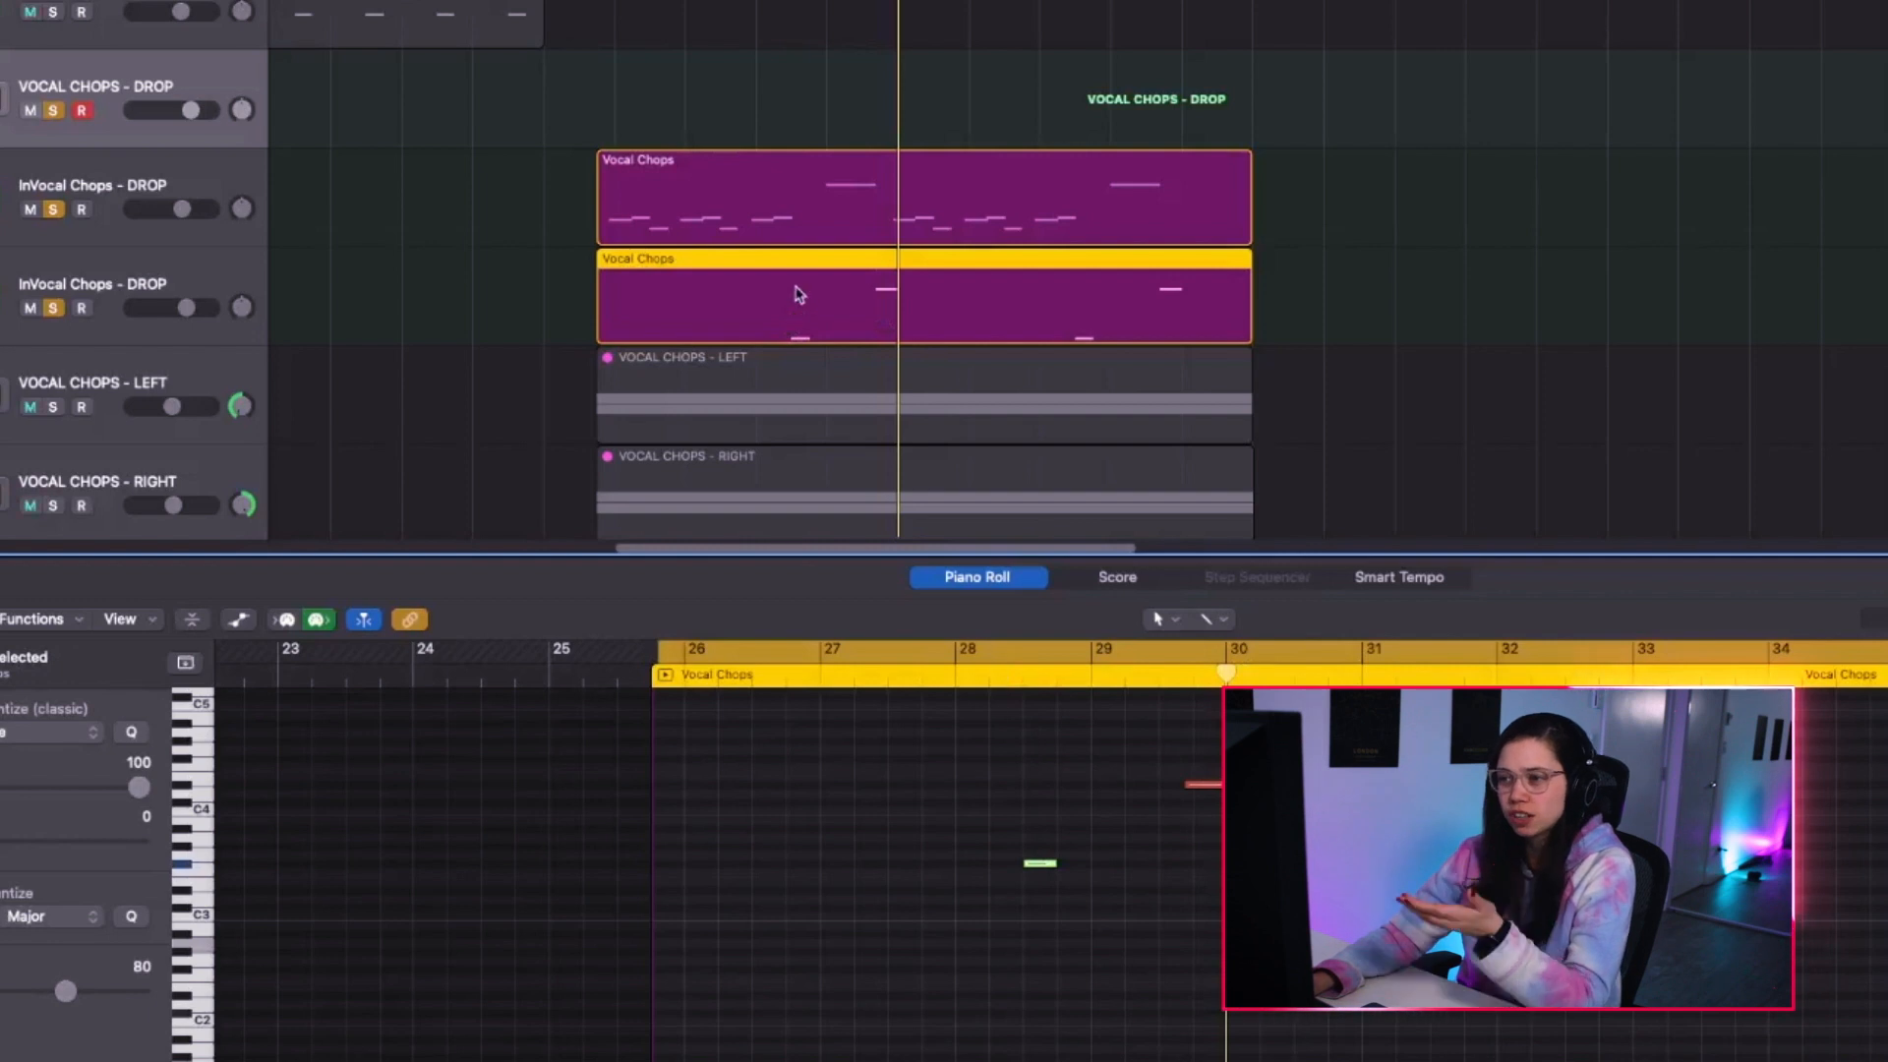
left_click(802, 229)
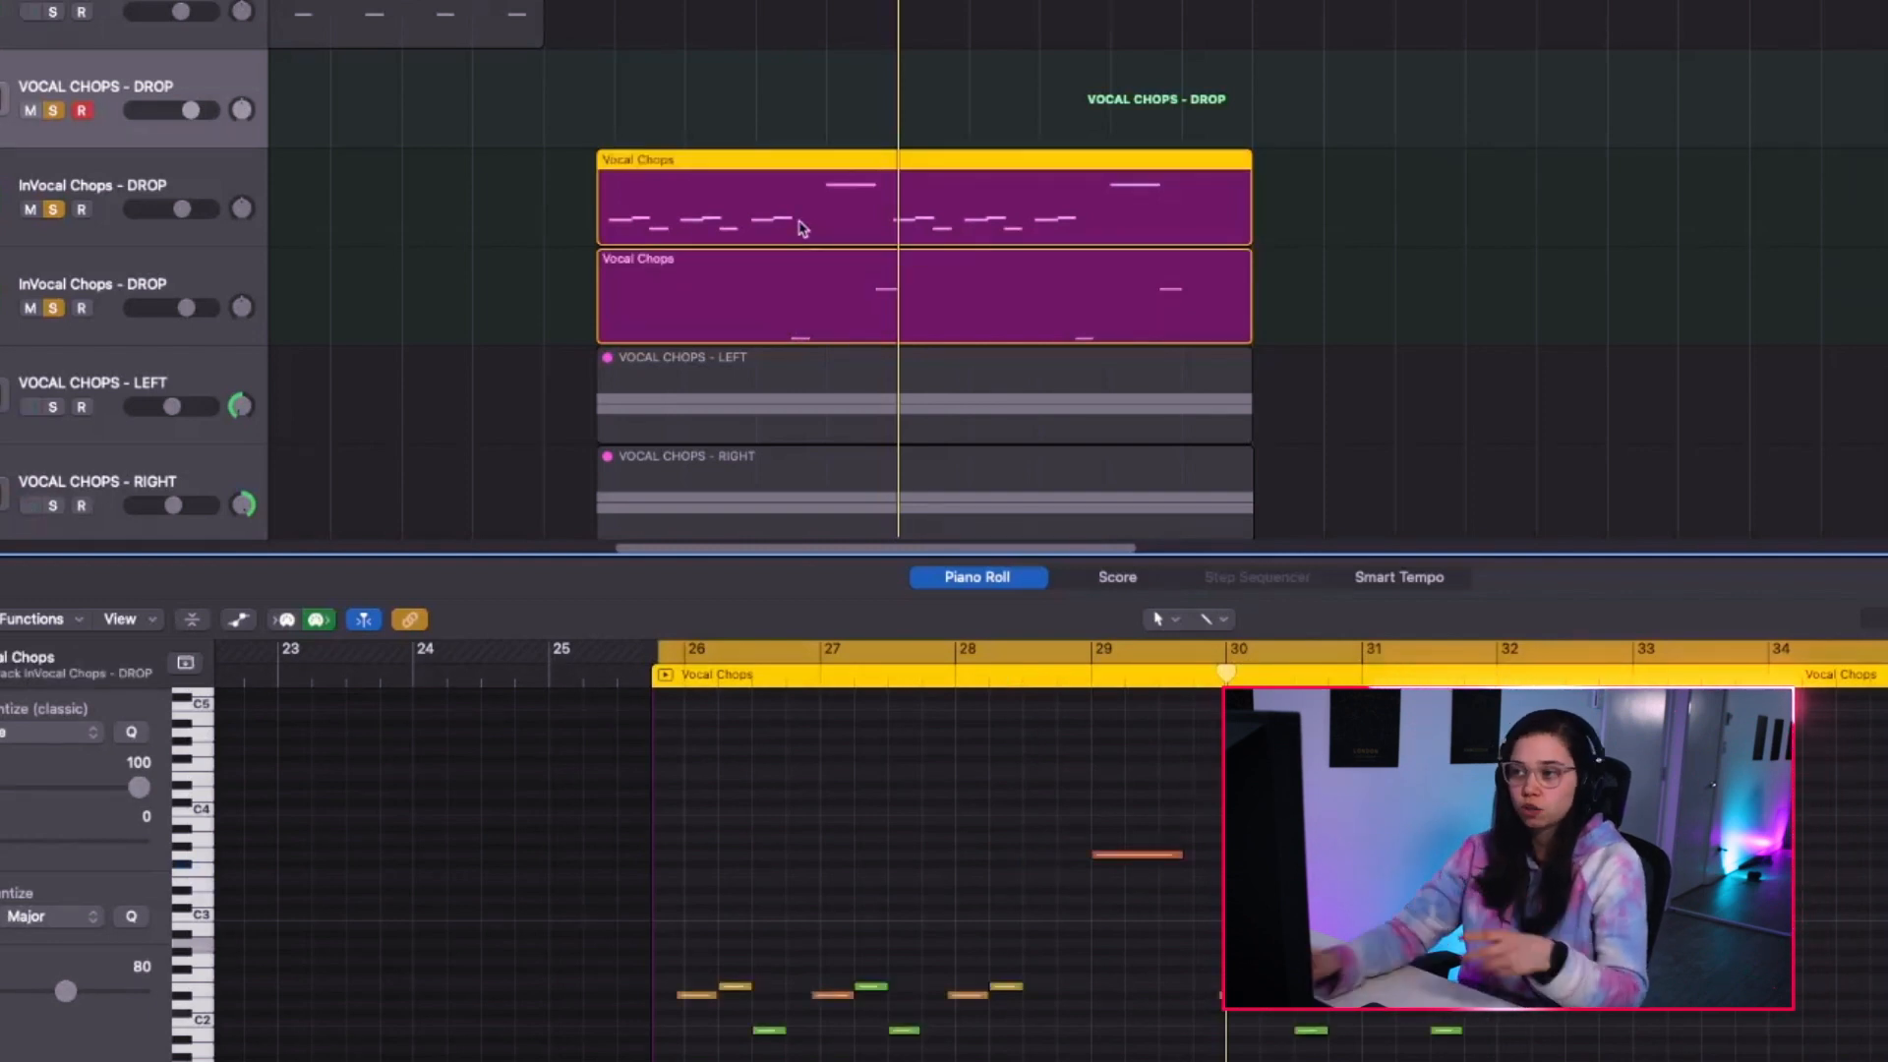
left_click(672, 296)
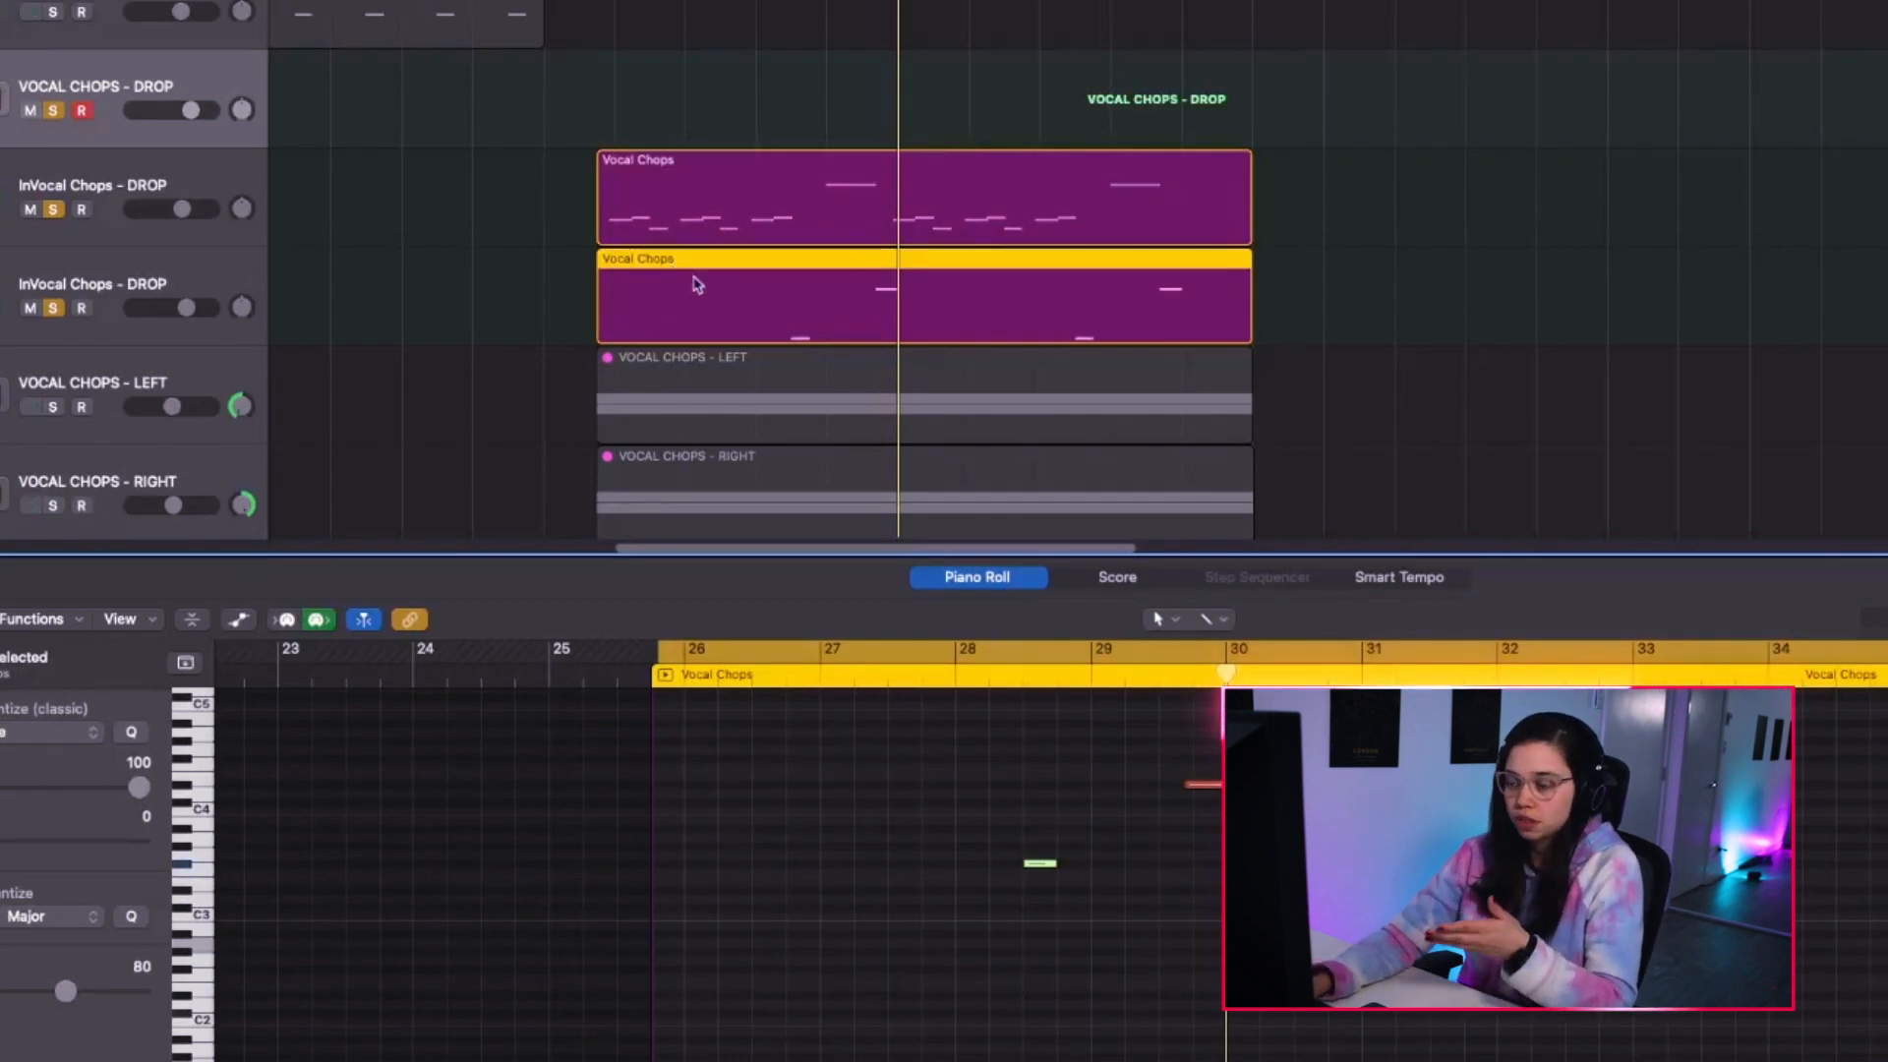
Select the upper InVocal Chops - DROP track and inspect its CLA Vocals plug-in while the soloed chops play.
left_click(95, 174)
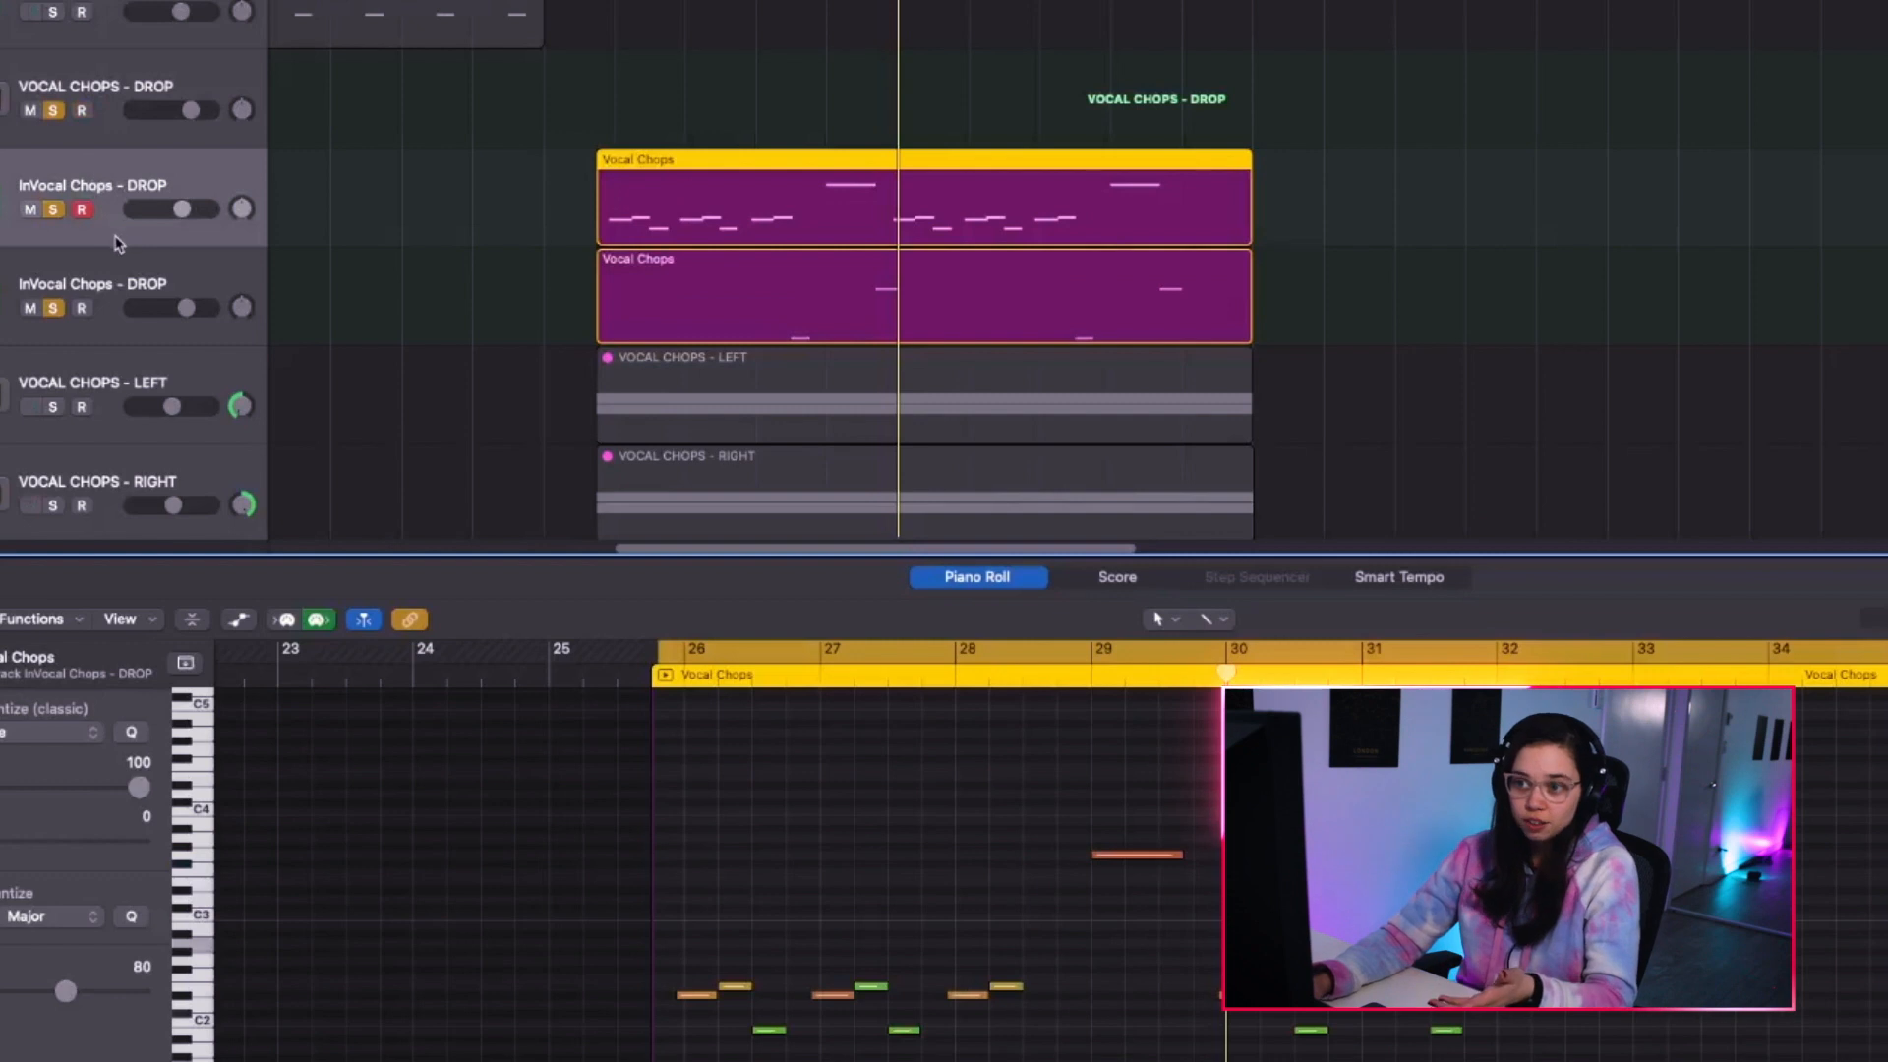
left_click(54, 211)
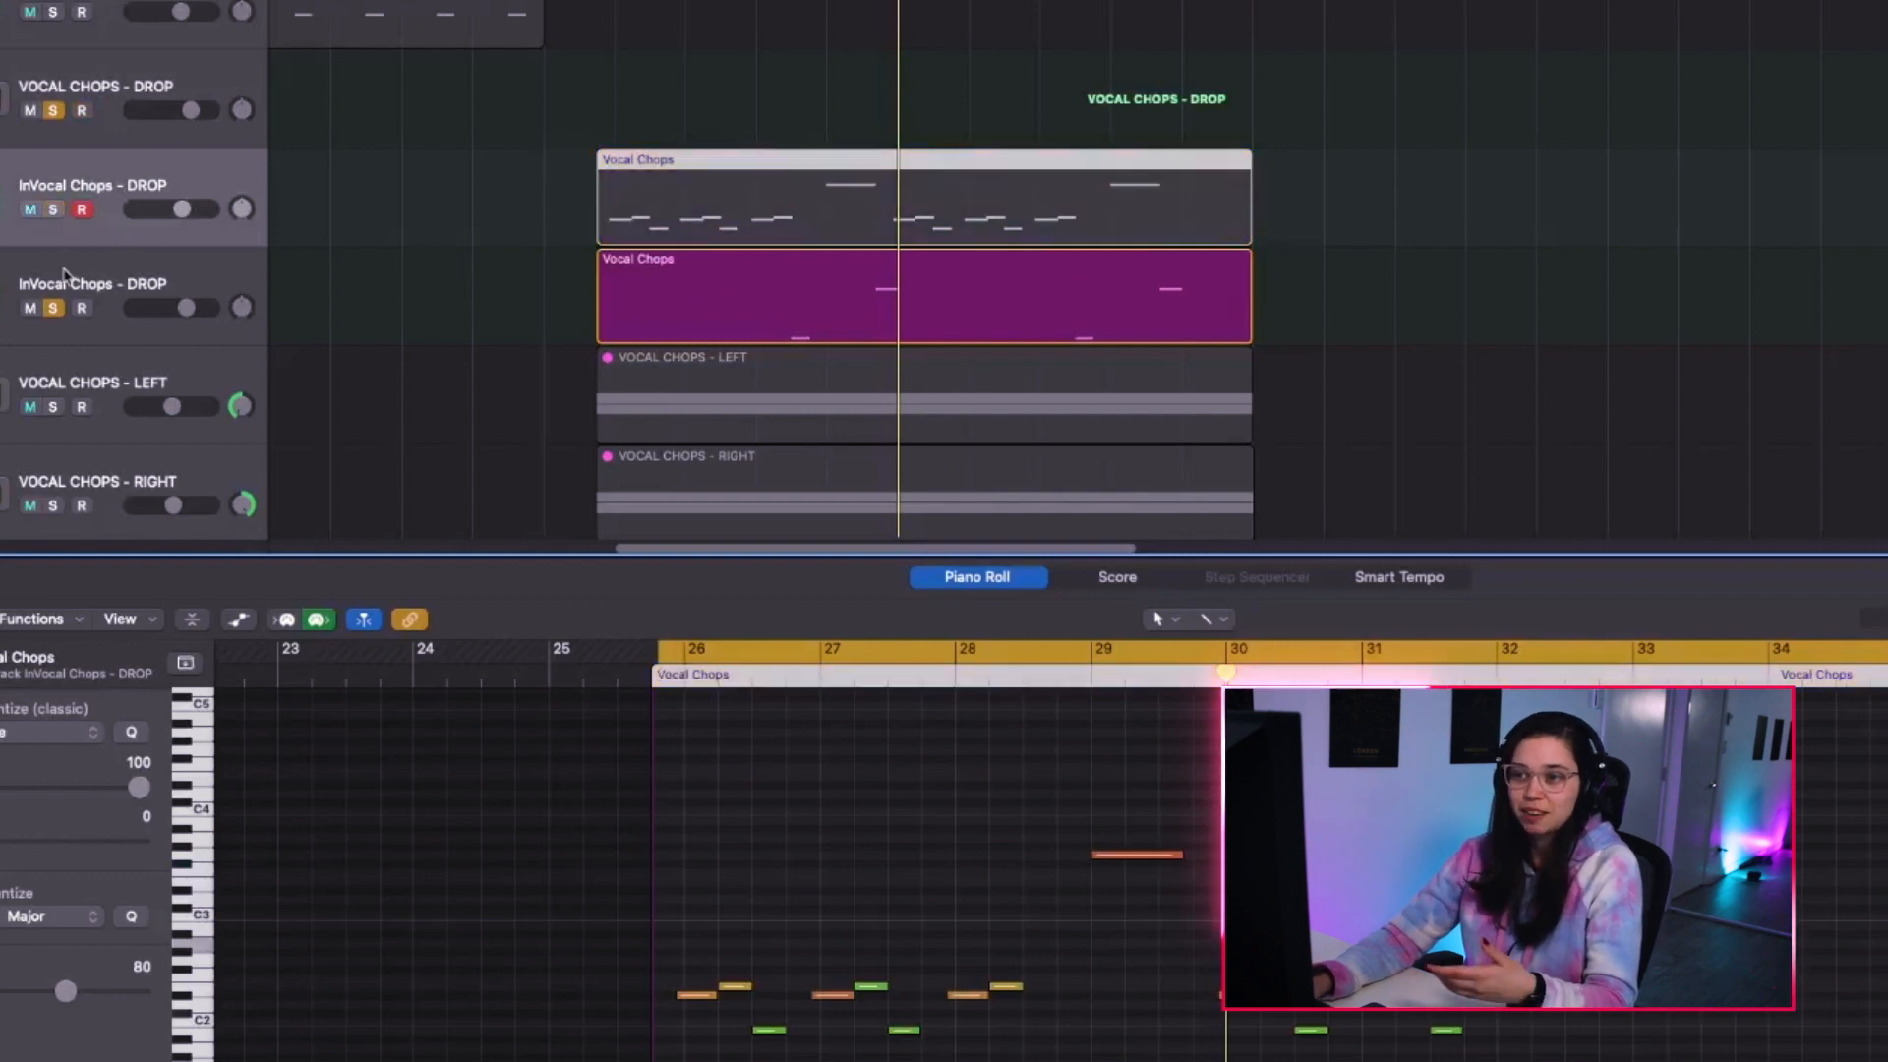
left_click(55, 209)
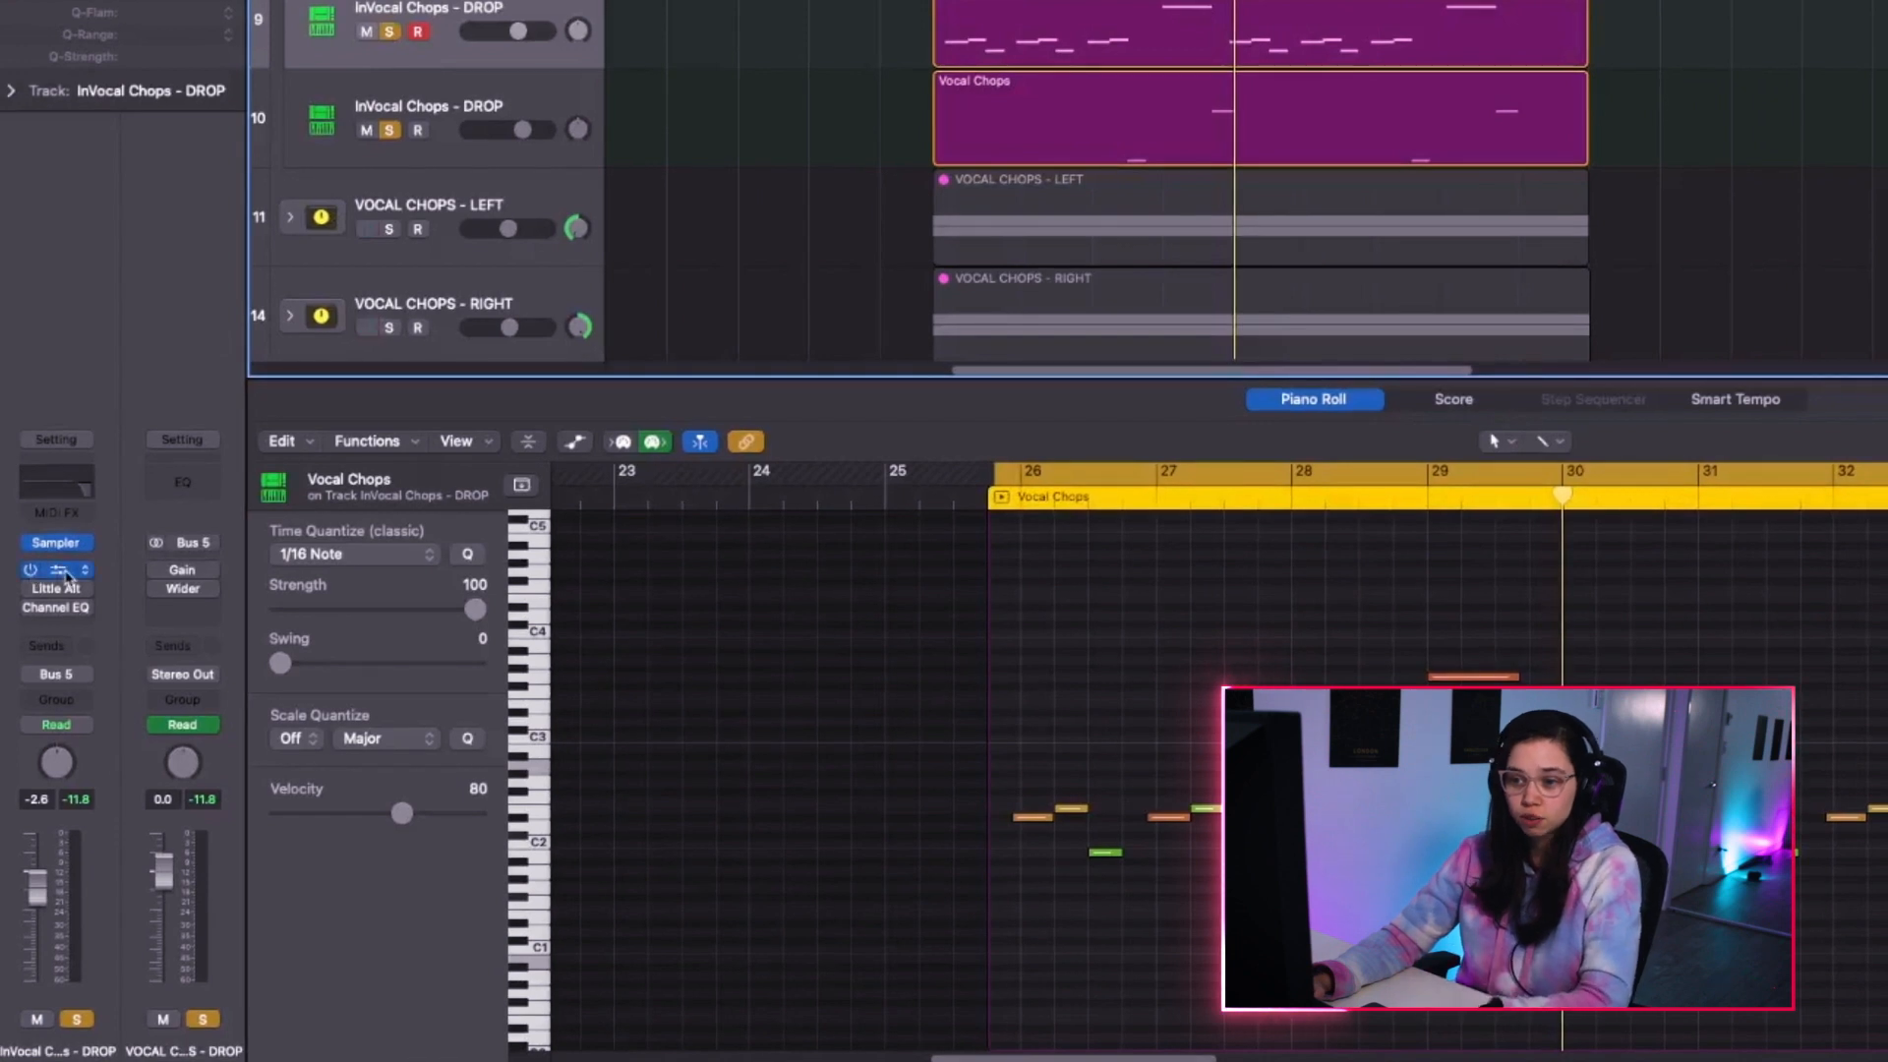
left_click(63, 571)
left_click_drag(979, 143, 1539, 285)
key("space")
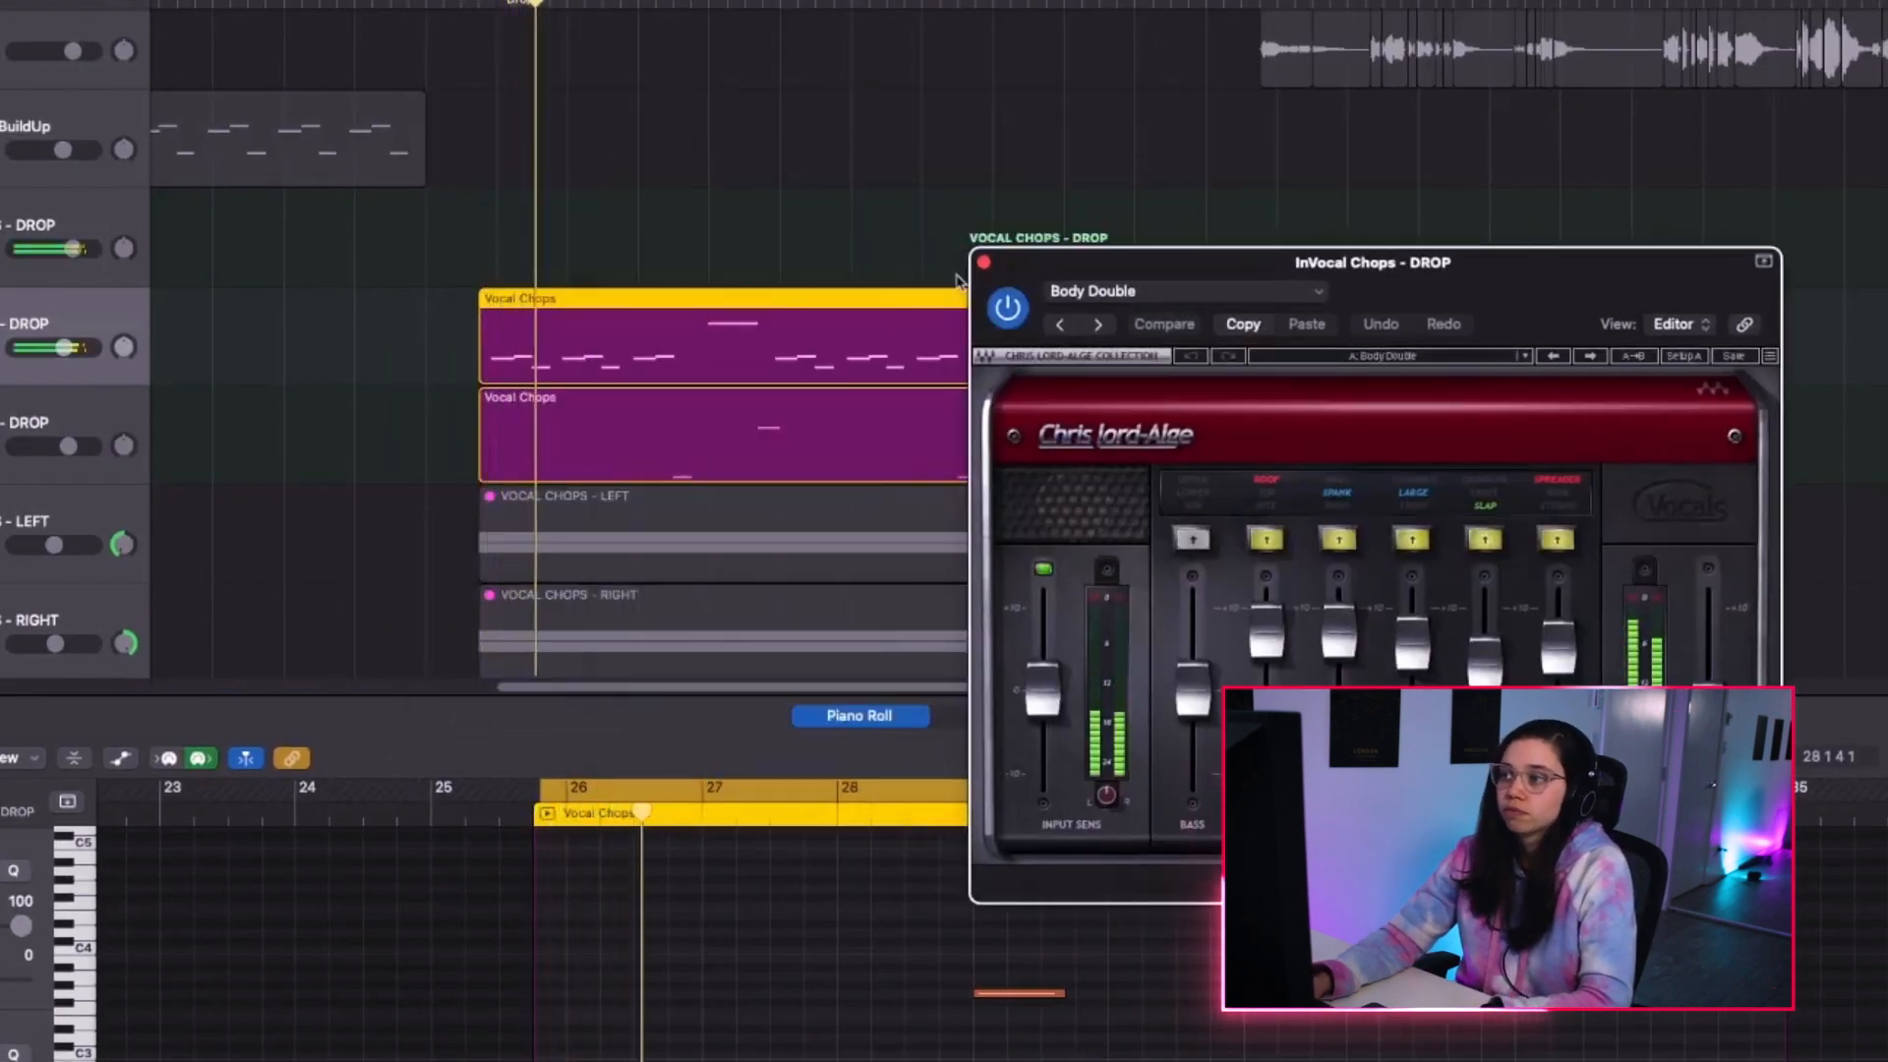
left_click(983, 262)
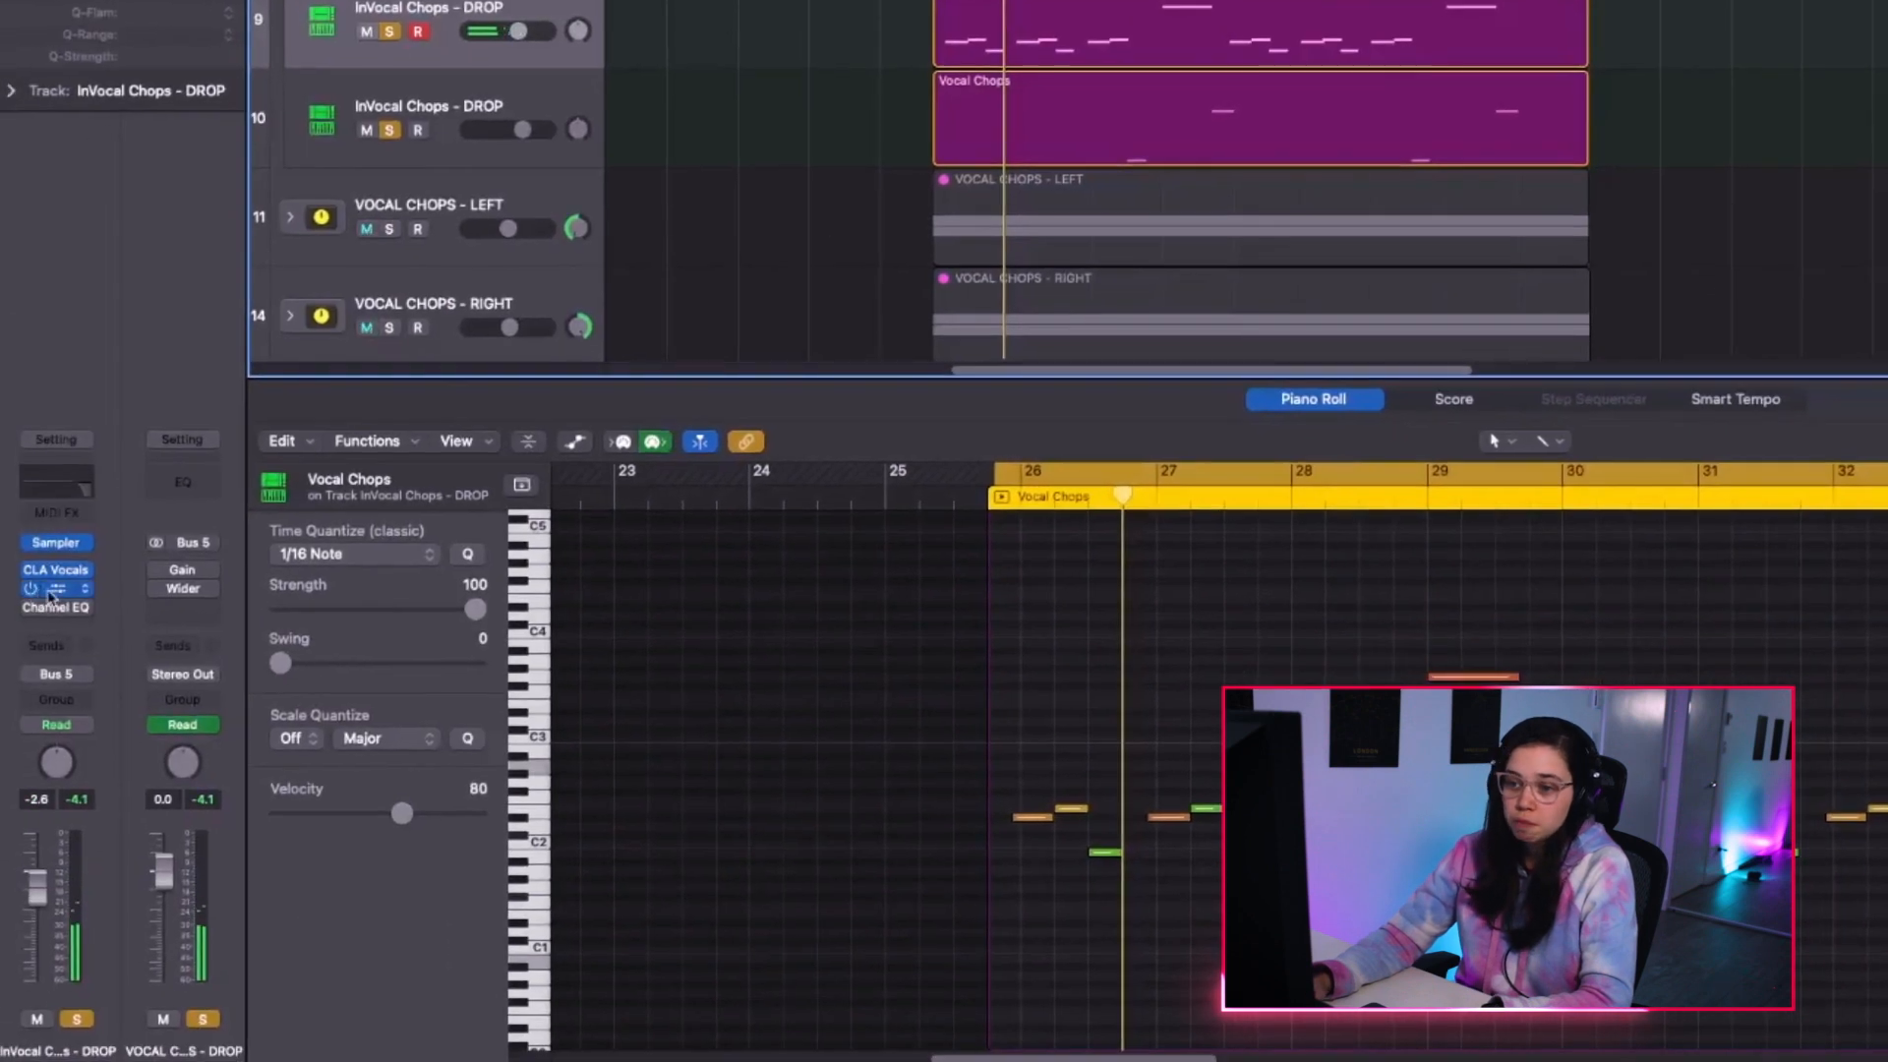
Inspect the Little AlterBoy pitch and formant settings and the Channel EQ high cut on the upper InVocal Chops - DROP track.
left_click(51, 589)
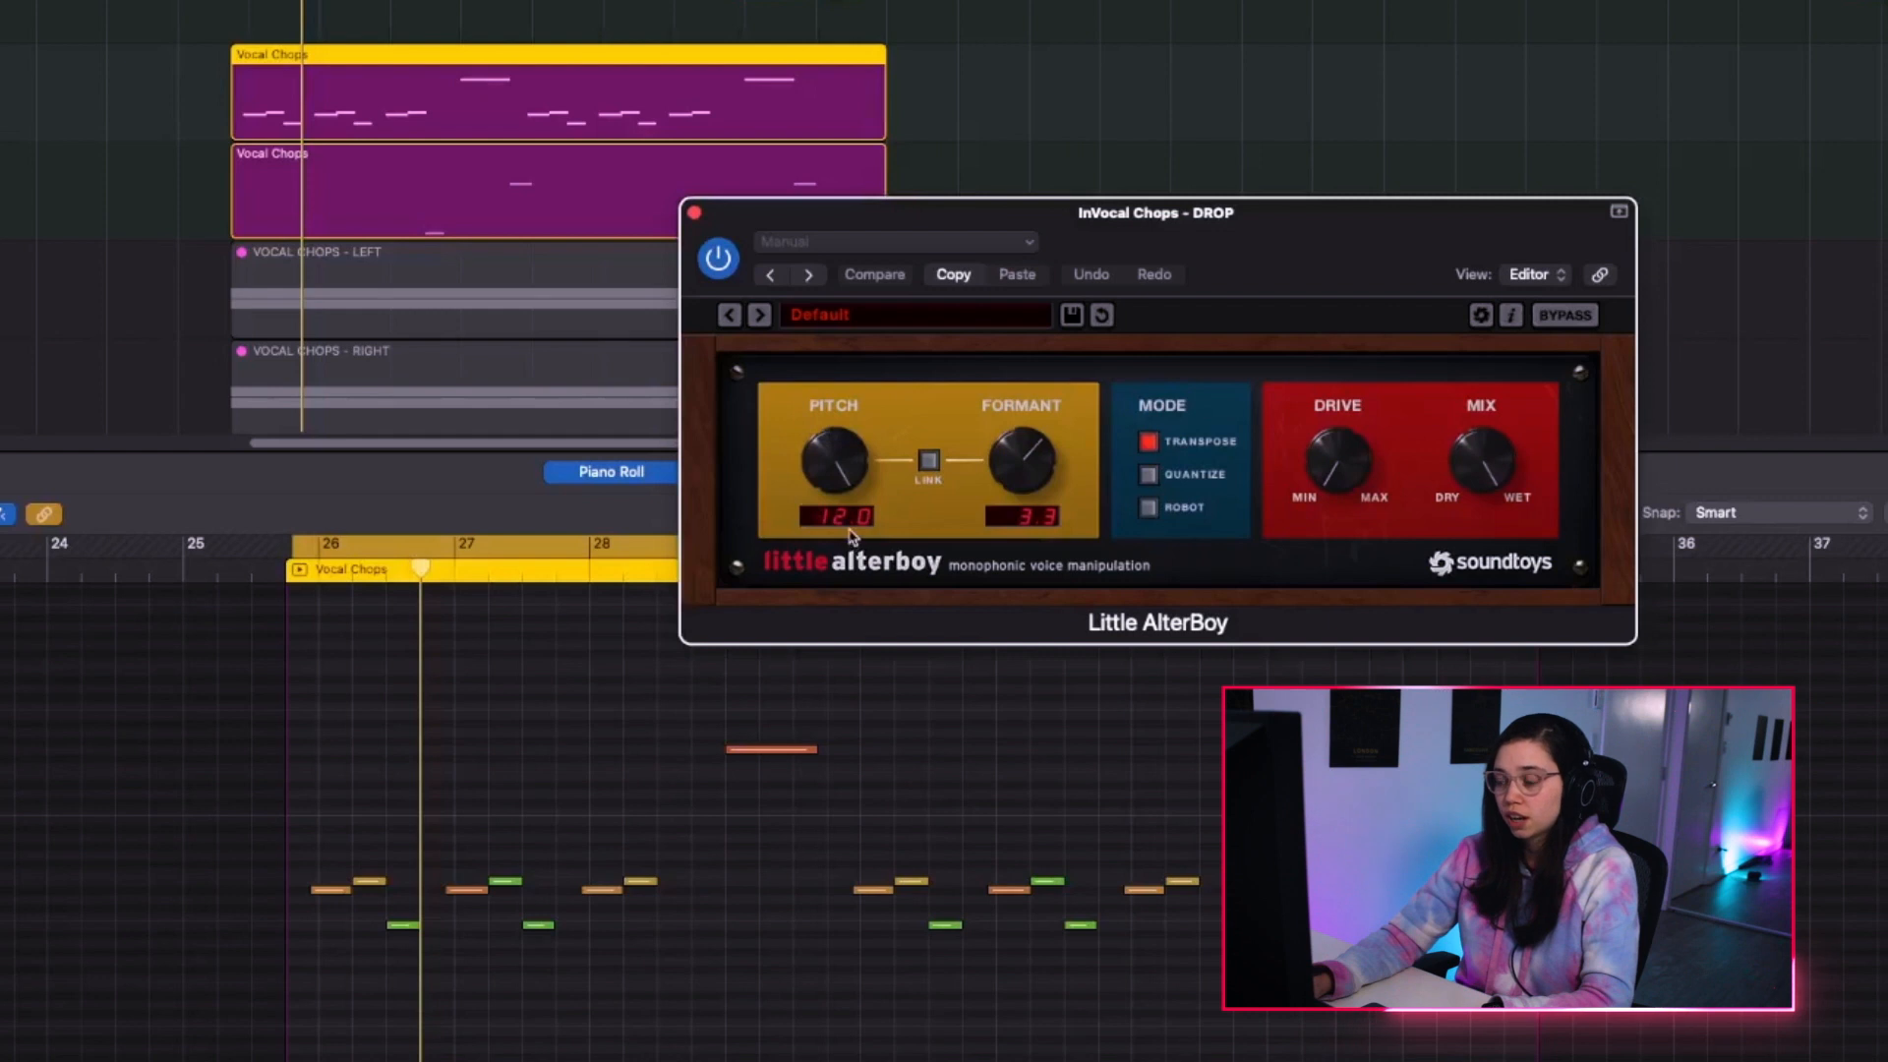
left_click_drag(1217, 257, 1246, 282)
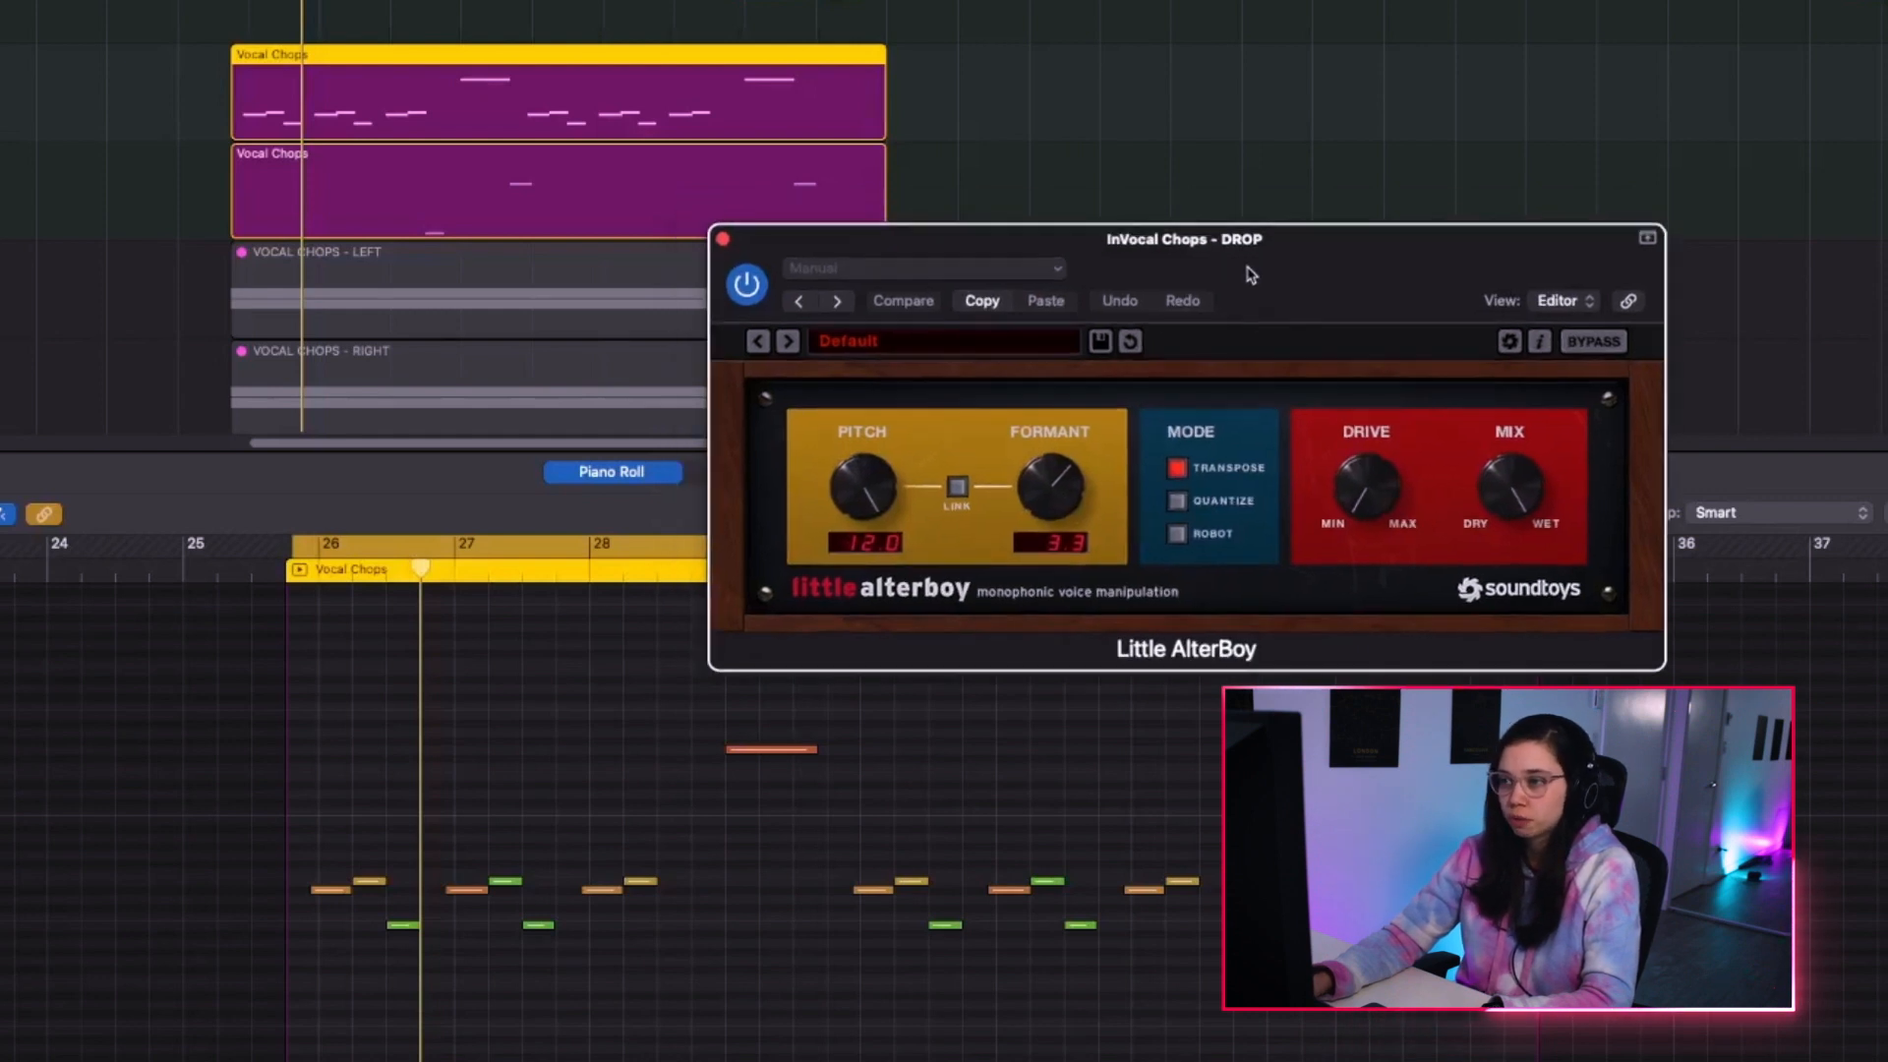
left_click(723, 242)
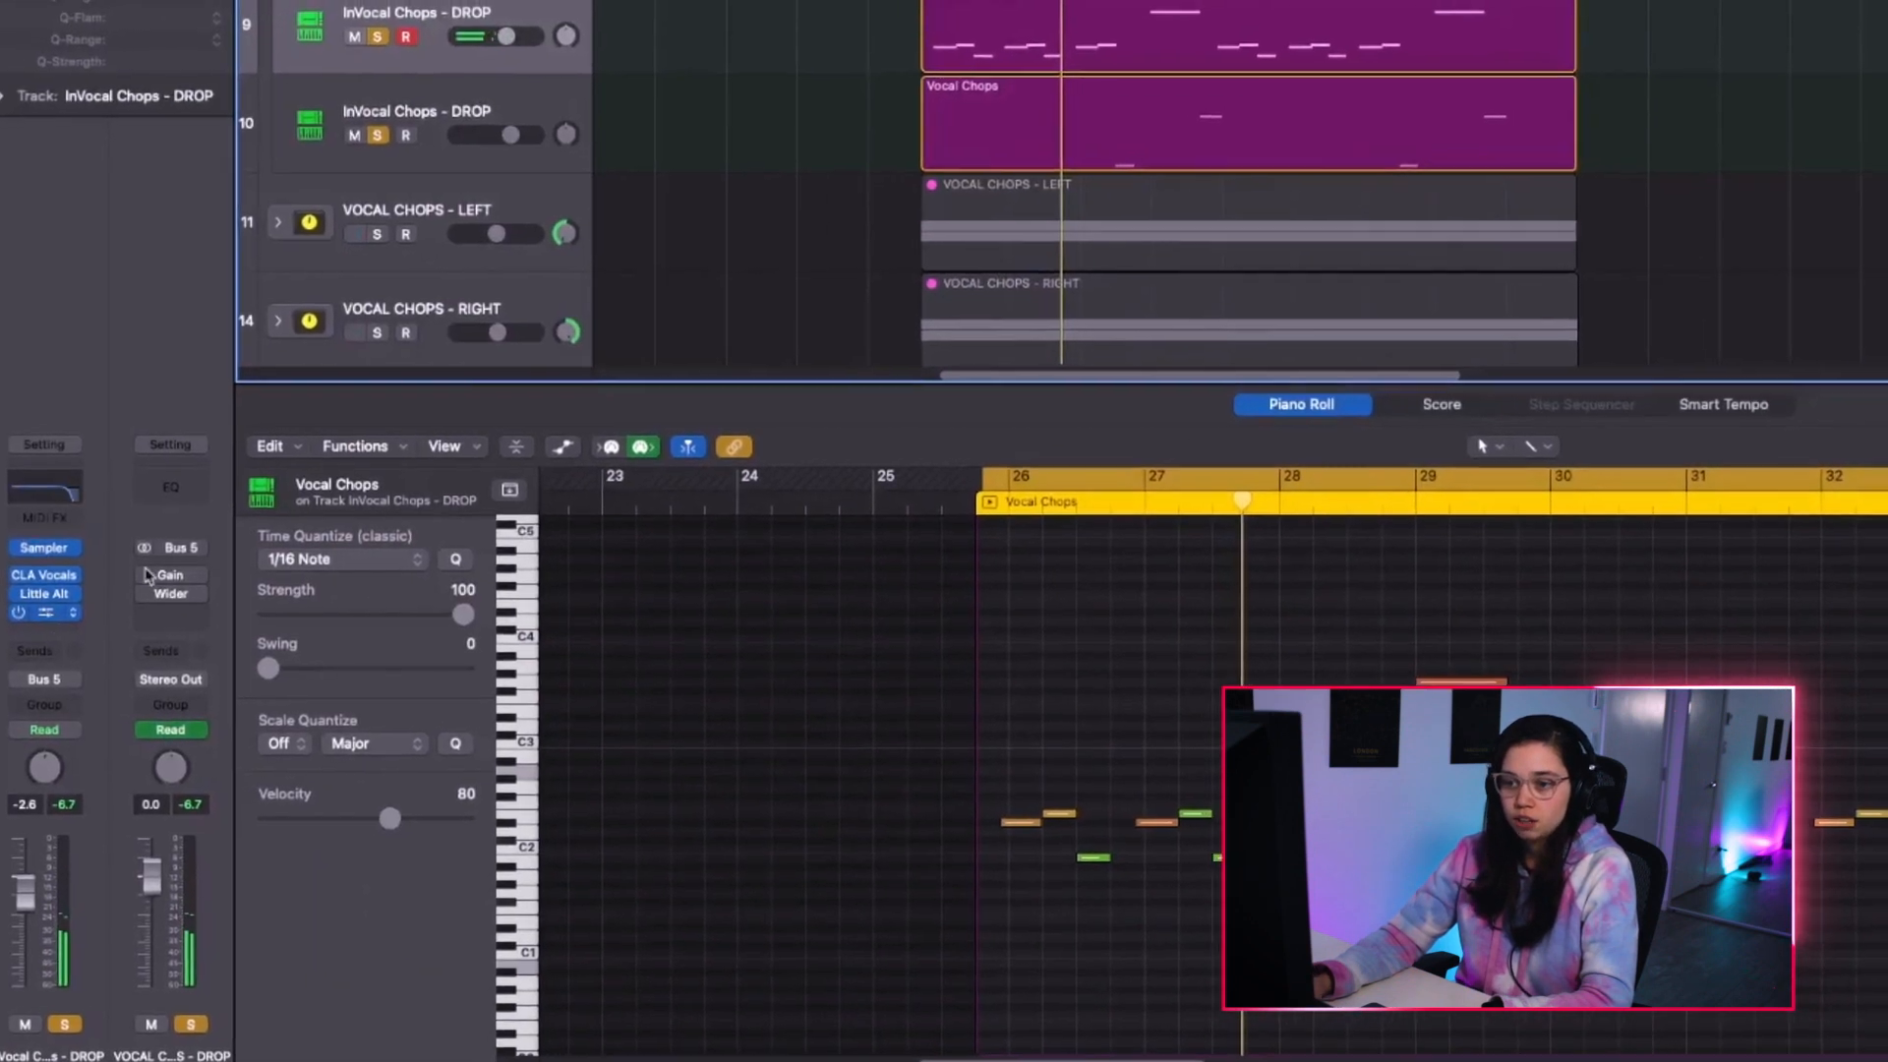
left_click(44, 486)
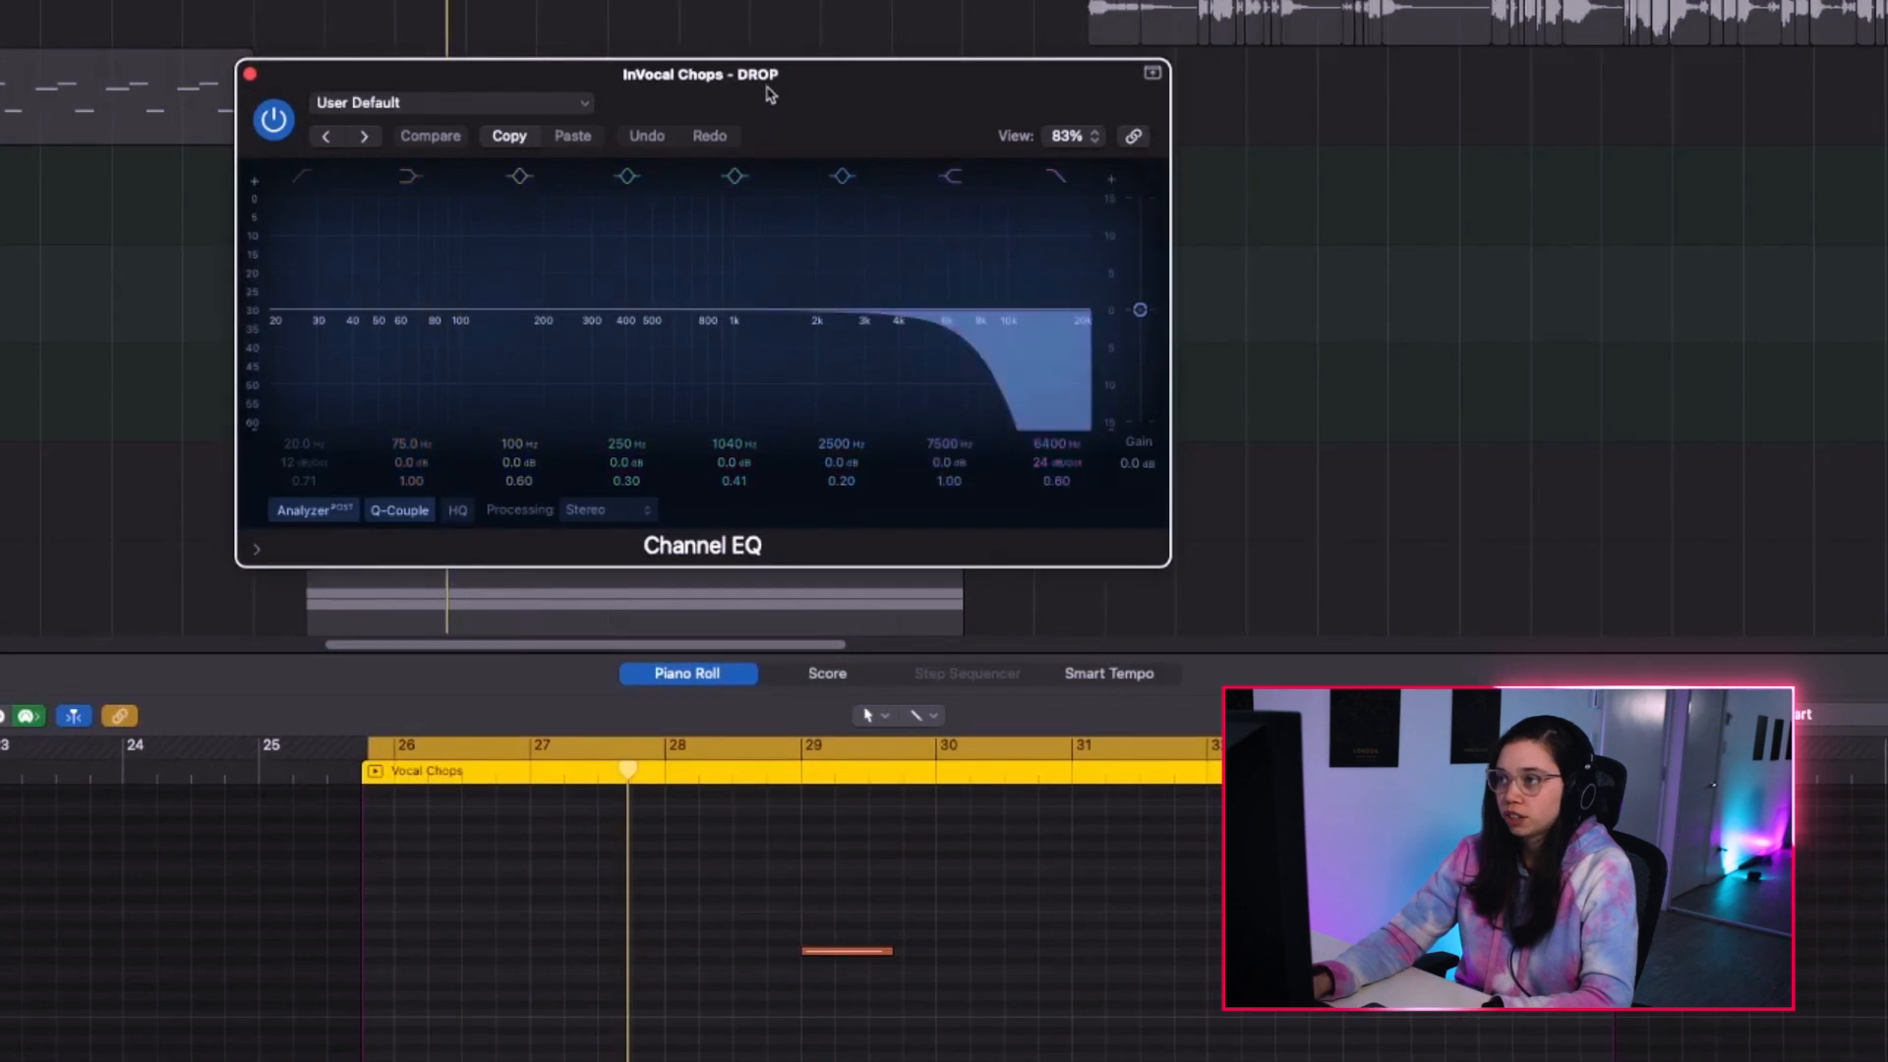
left_click_drag(769, 93, 1118, 380)
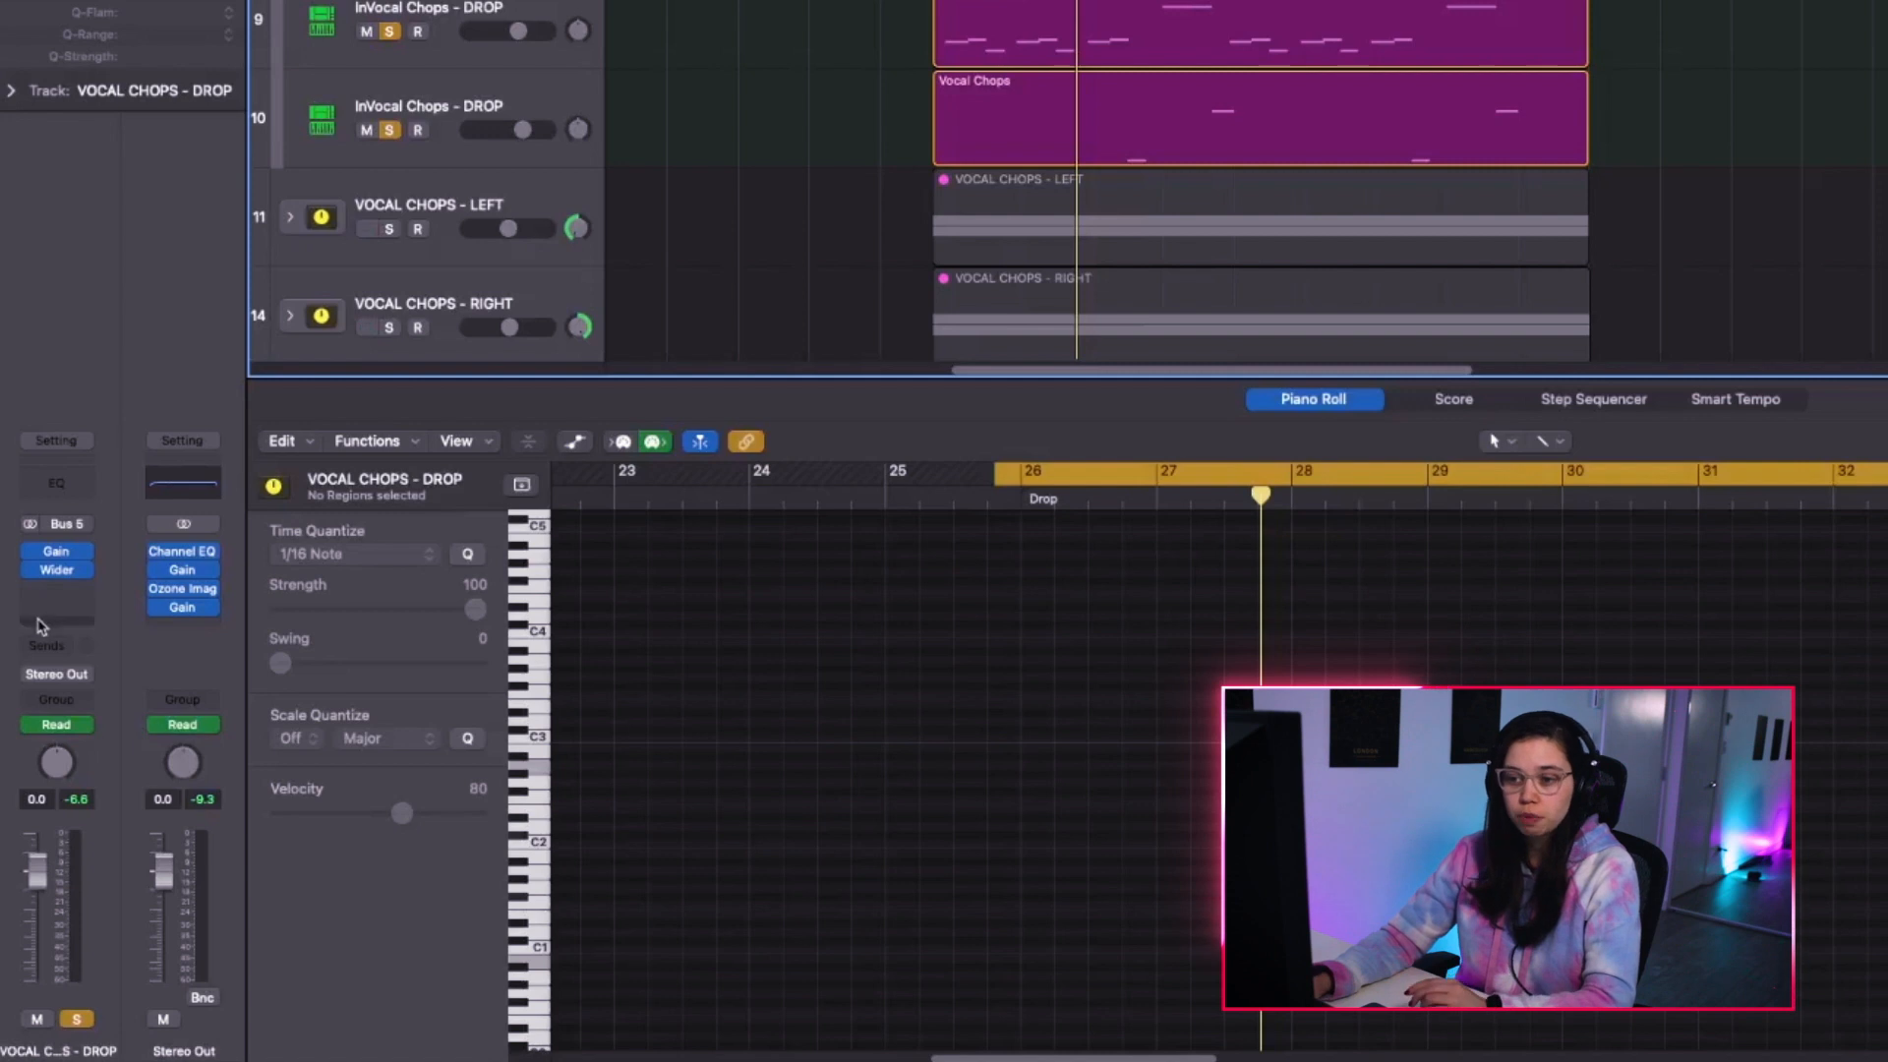
Inspect the Wider plug-in on the VOCAL CHOPS - DROP stack and view the stack's Gain automation across the drop.
left_click(57, 570)
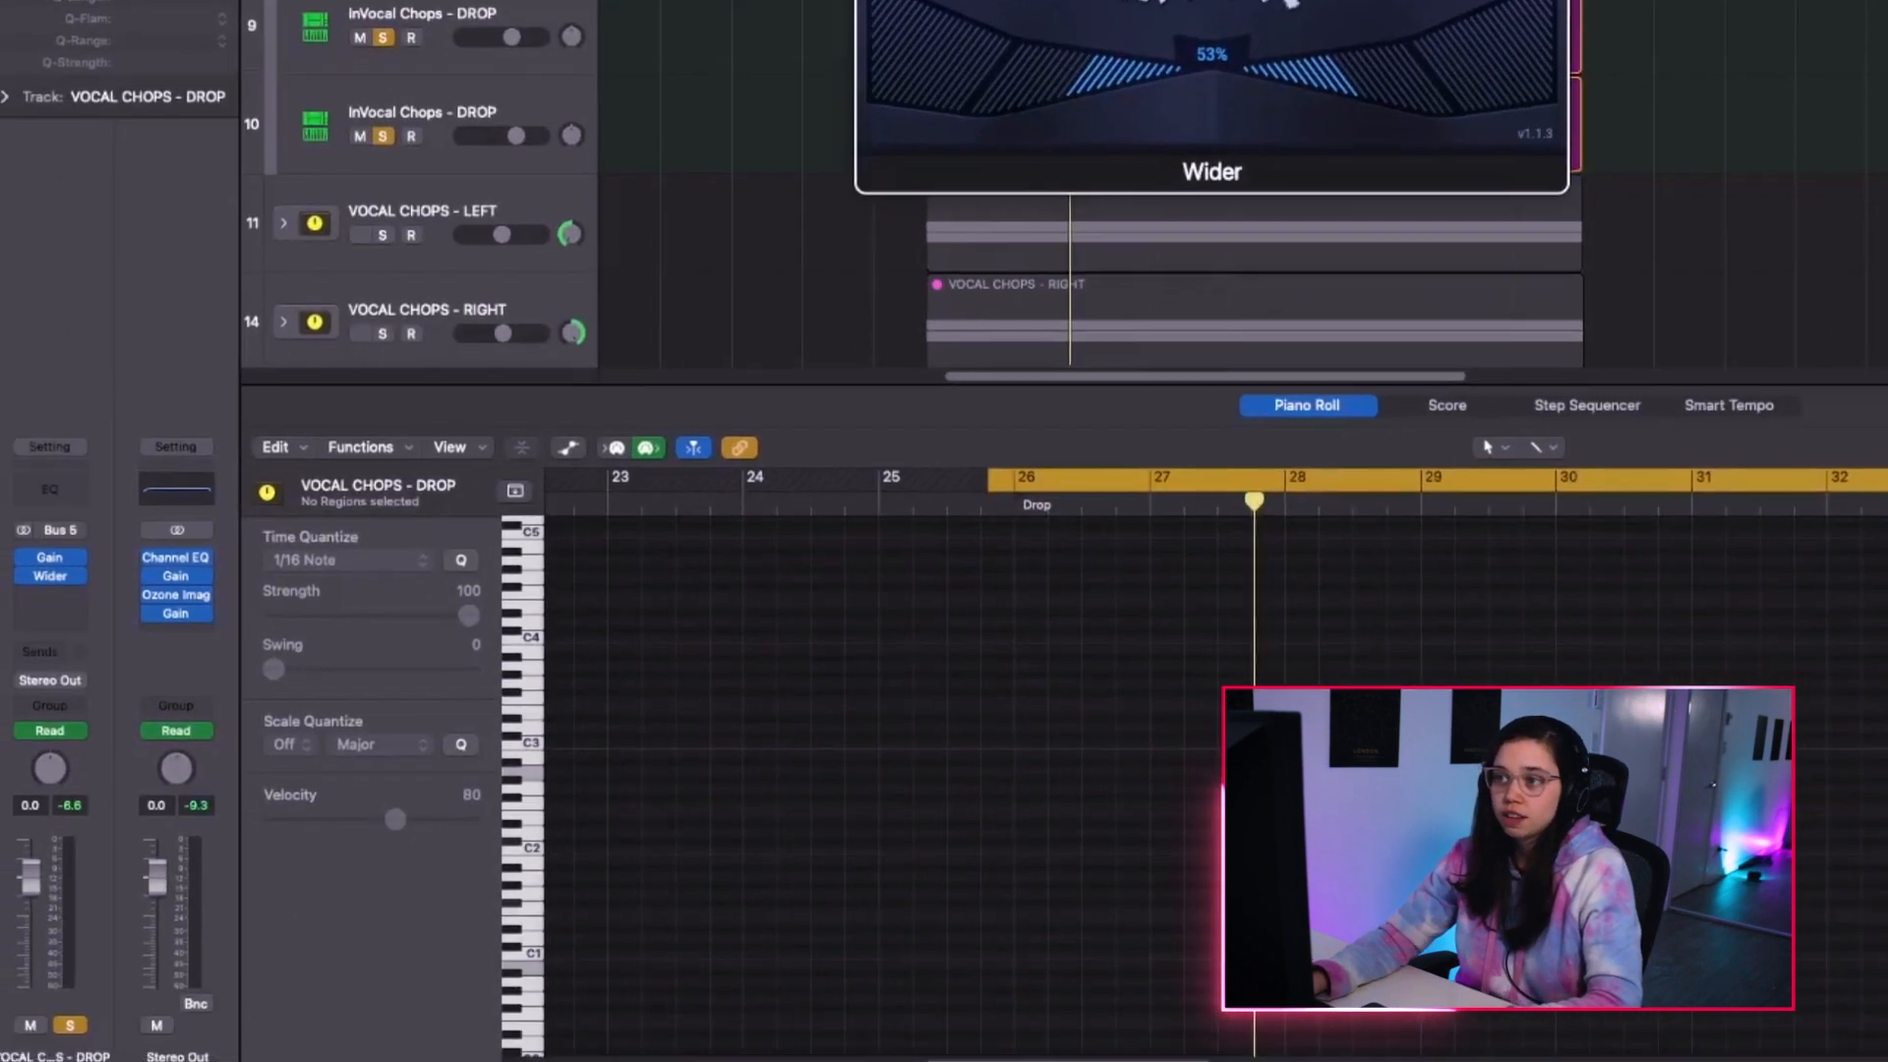
left_click(441, 198)
key("a")
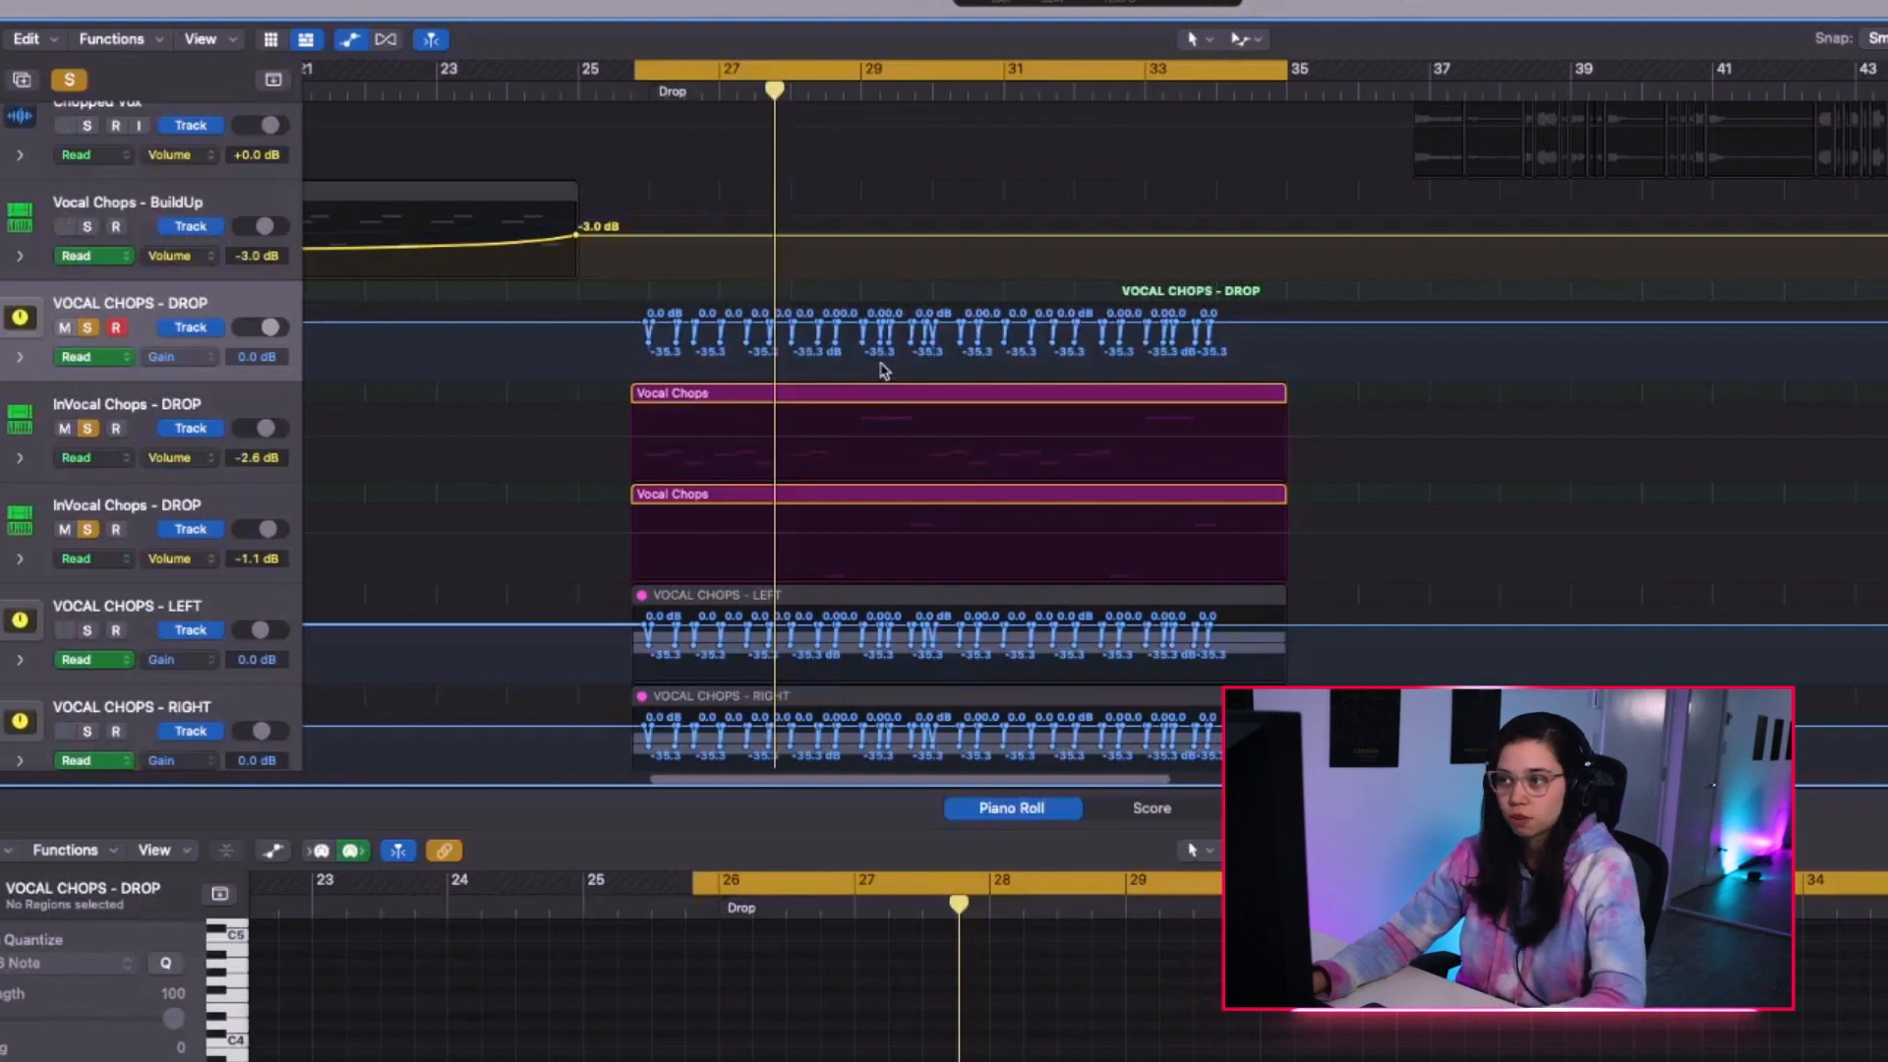
key("a")
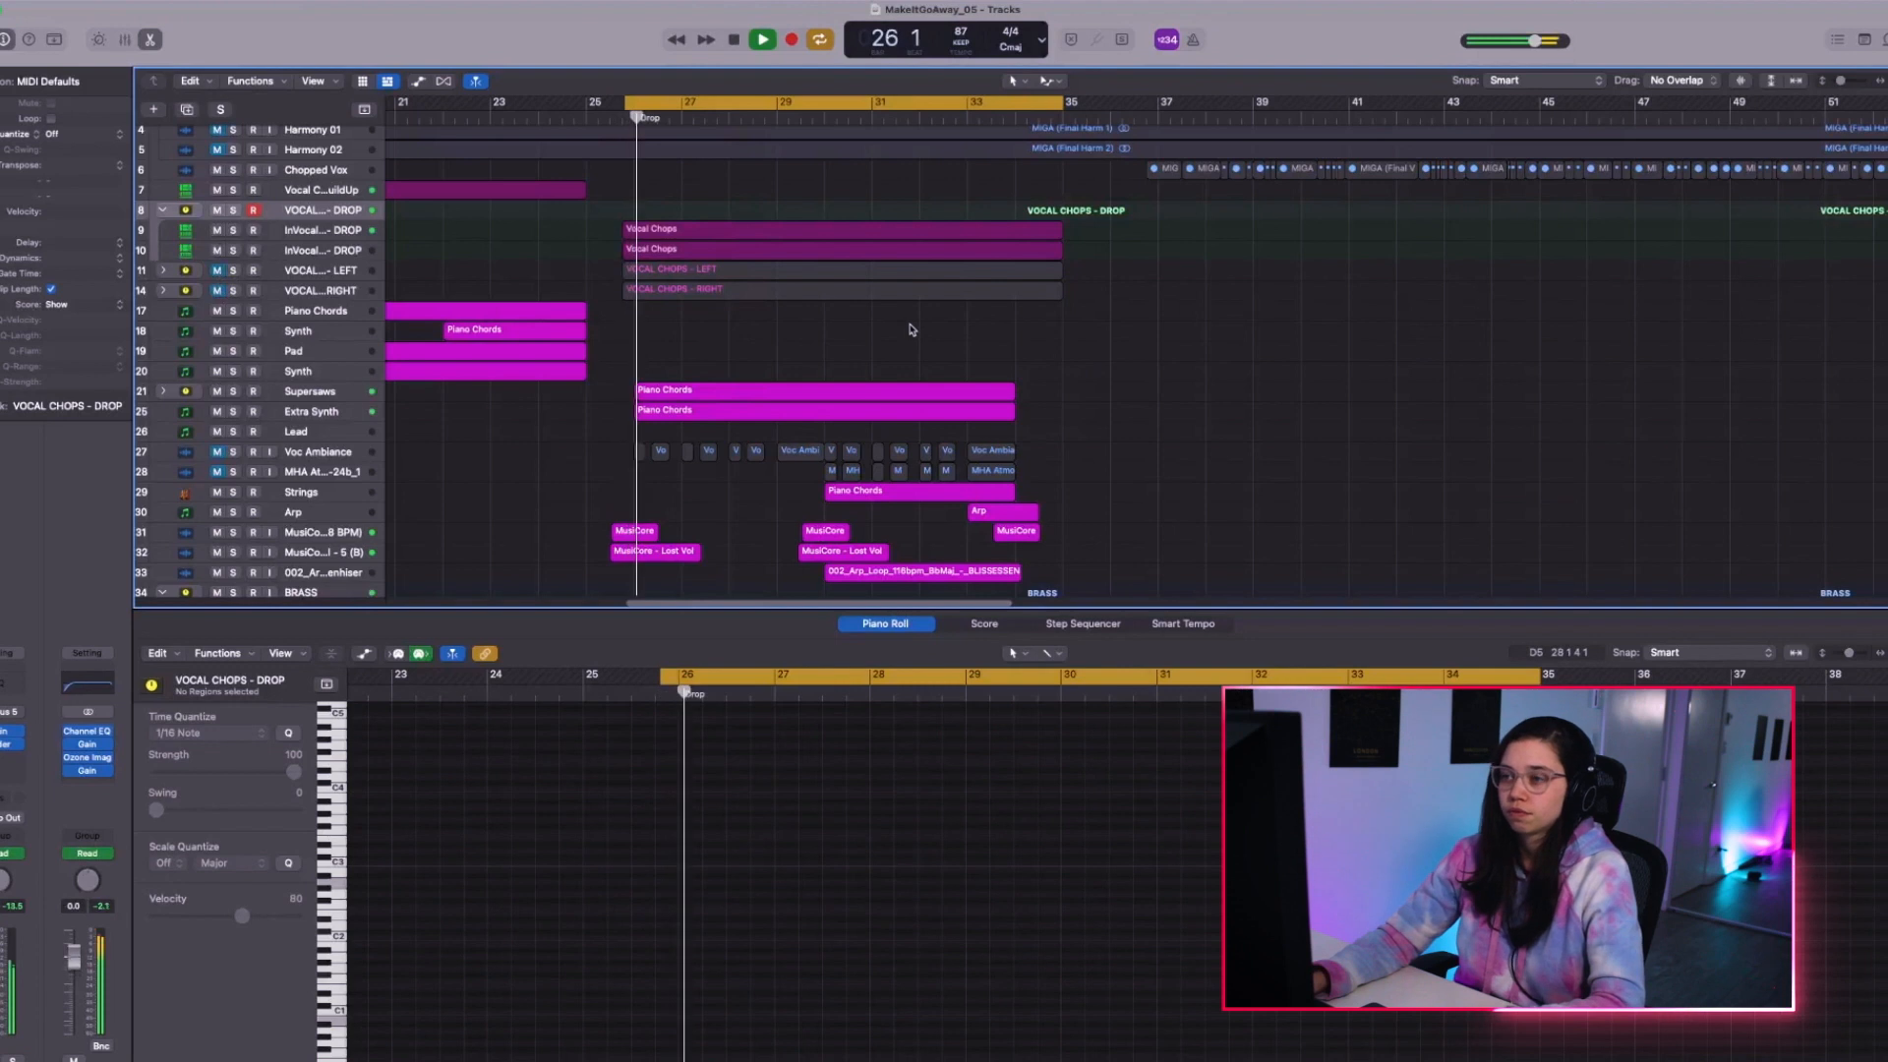
Select the VOCAL CHOPS - LEFT and VOCAL CHOPS - RIGHT stacks in turn and compare their channel effects.
scroll(906, 316, "up", 3)
scroll(905, 316, "up", 3)
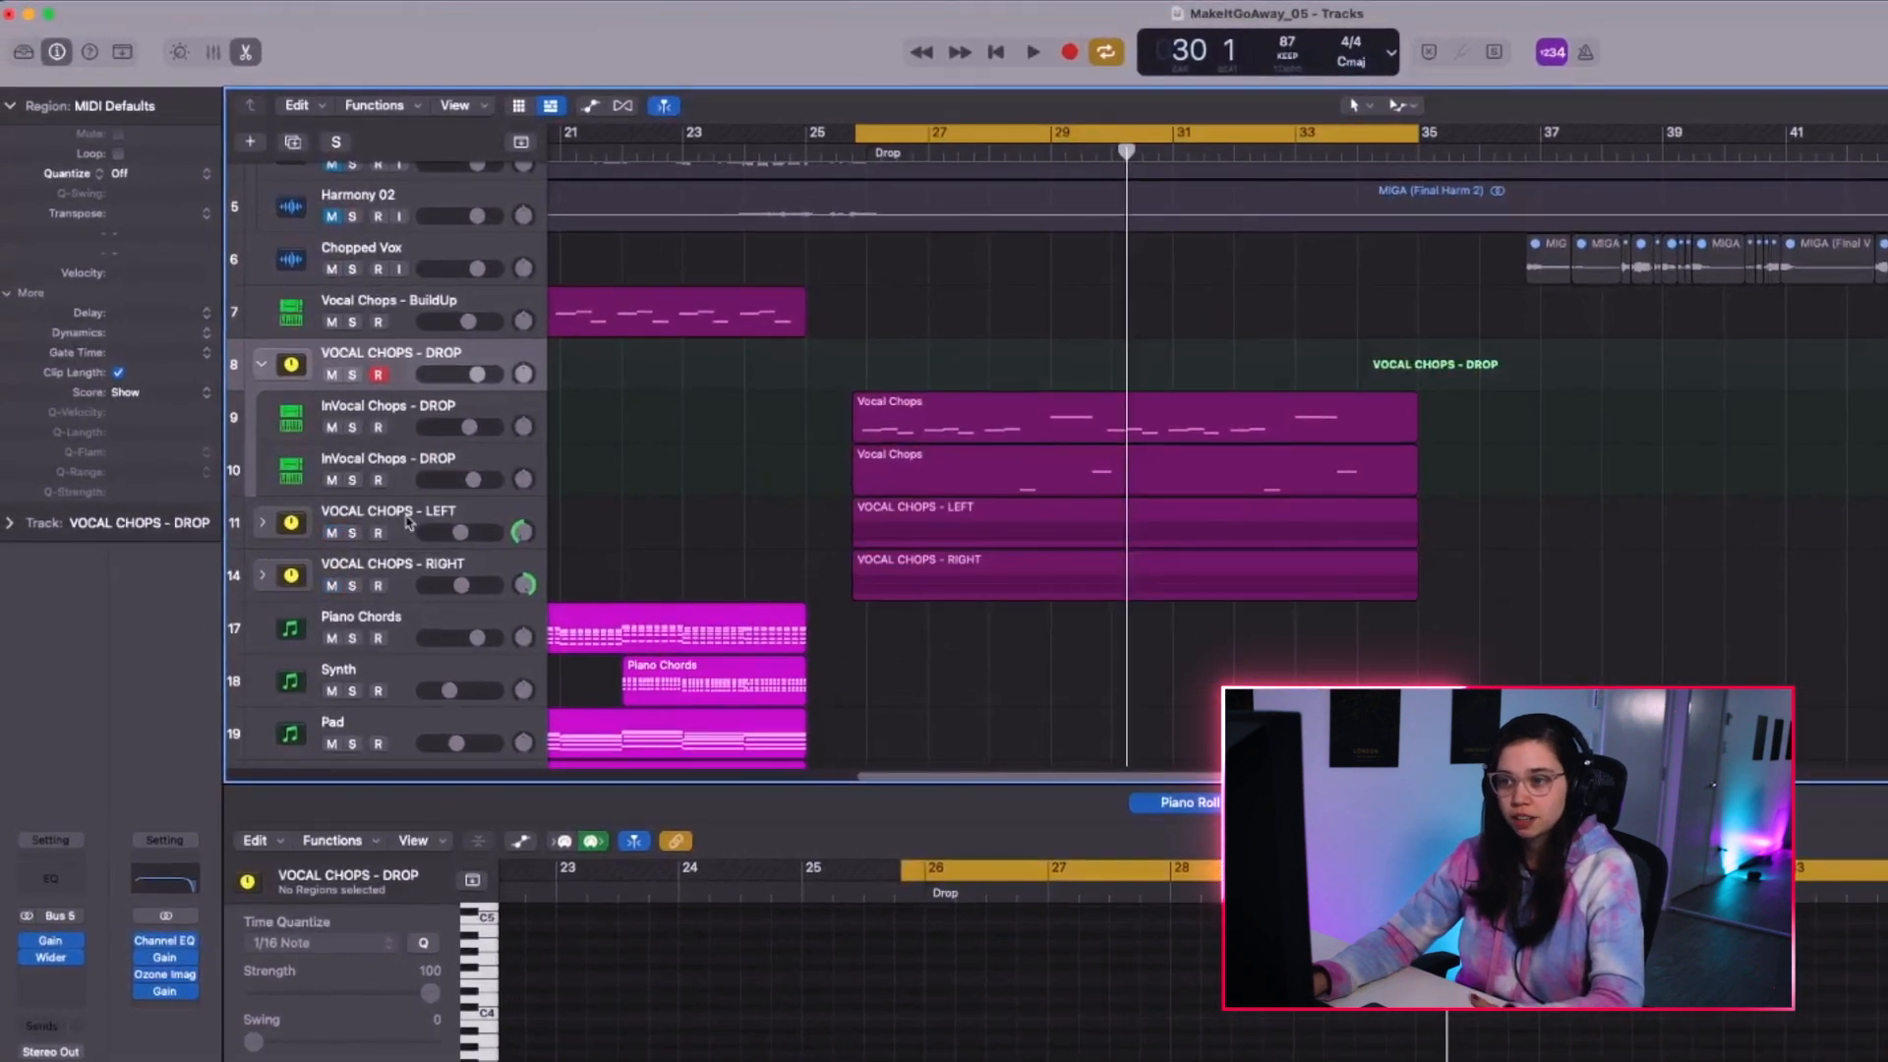
left_click(411, 521)
left_click(410, 570)
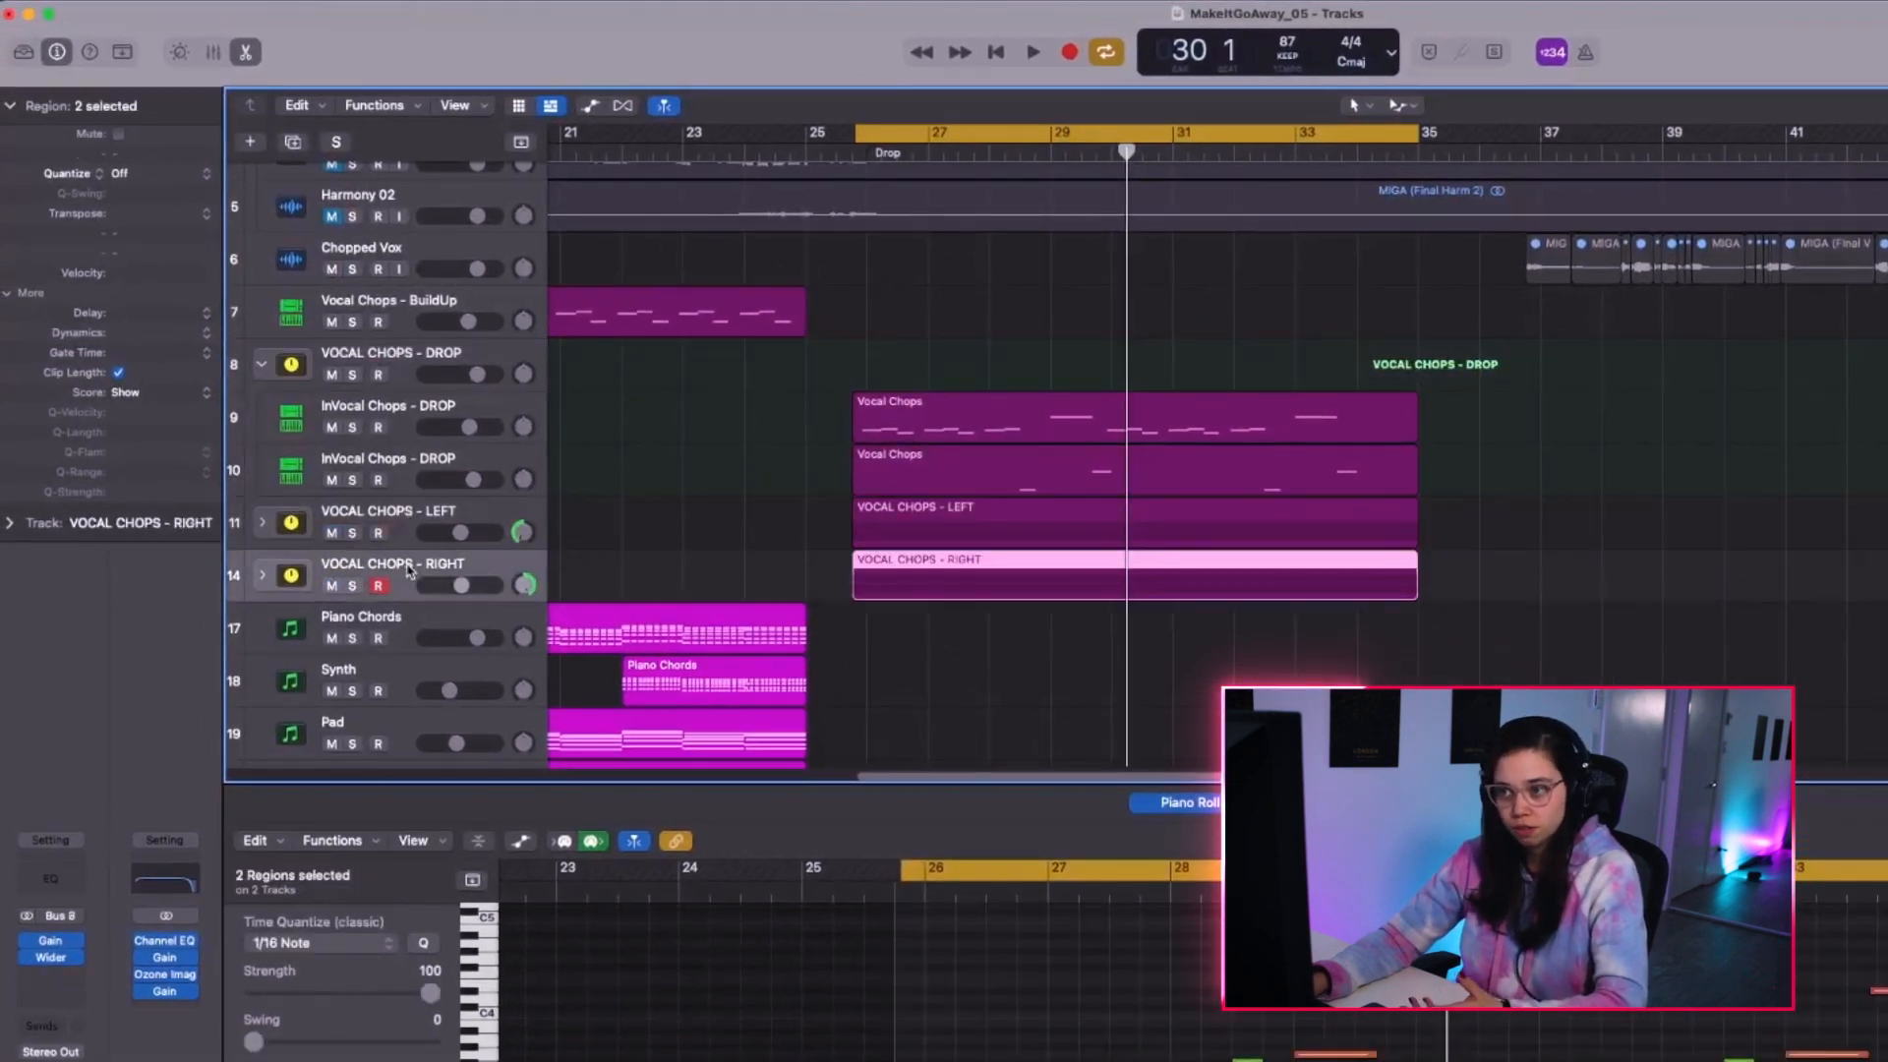
left_click(420, 529)
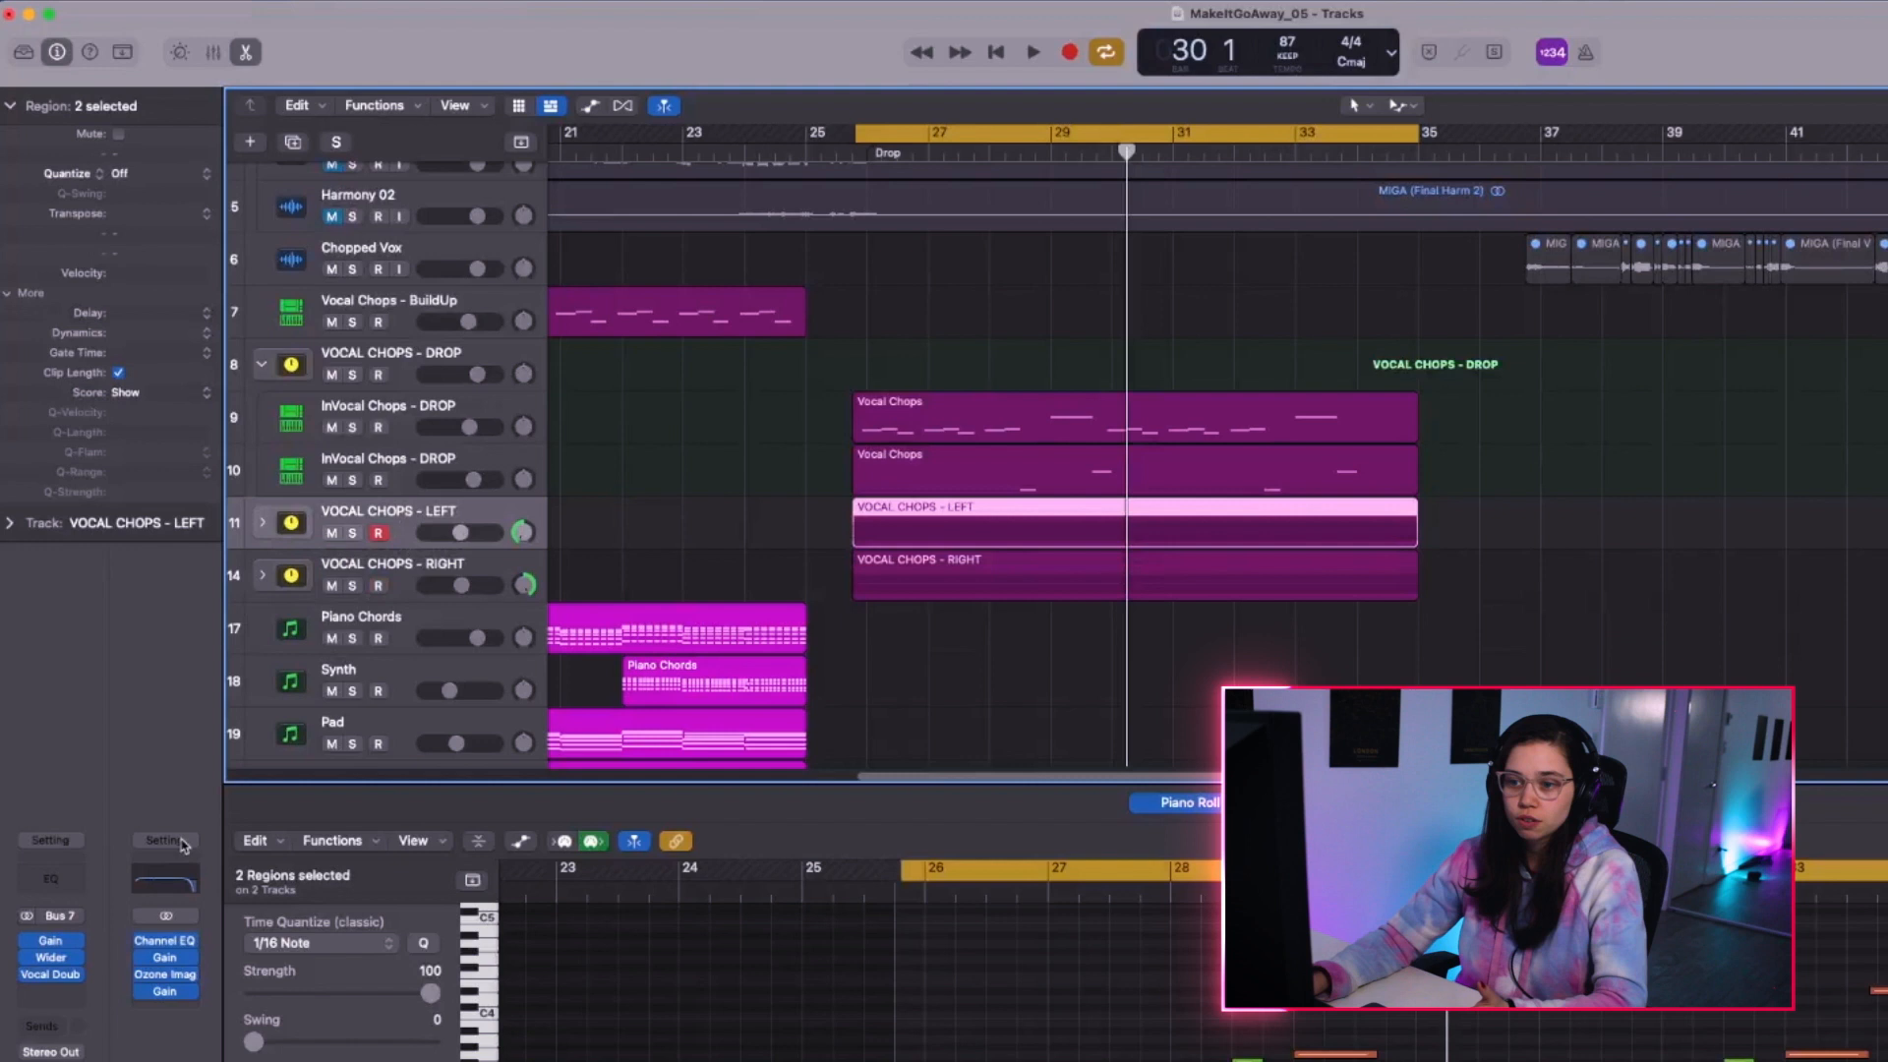
Inspect the Vocal Doubler plug-in on the VOCAL CHOPS - LEFT stack and close its window.
left_click(51, 973)
key("super+w")
key("z")
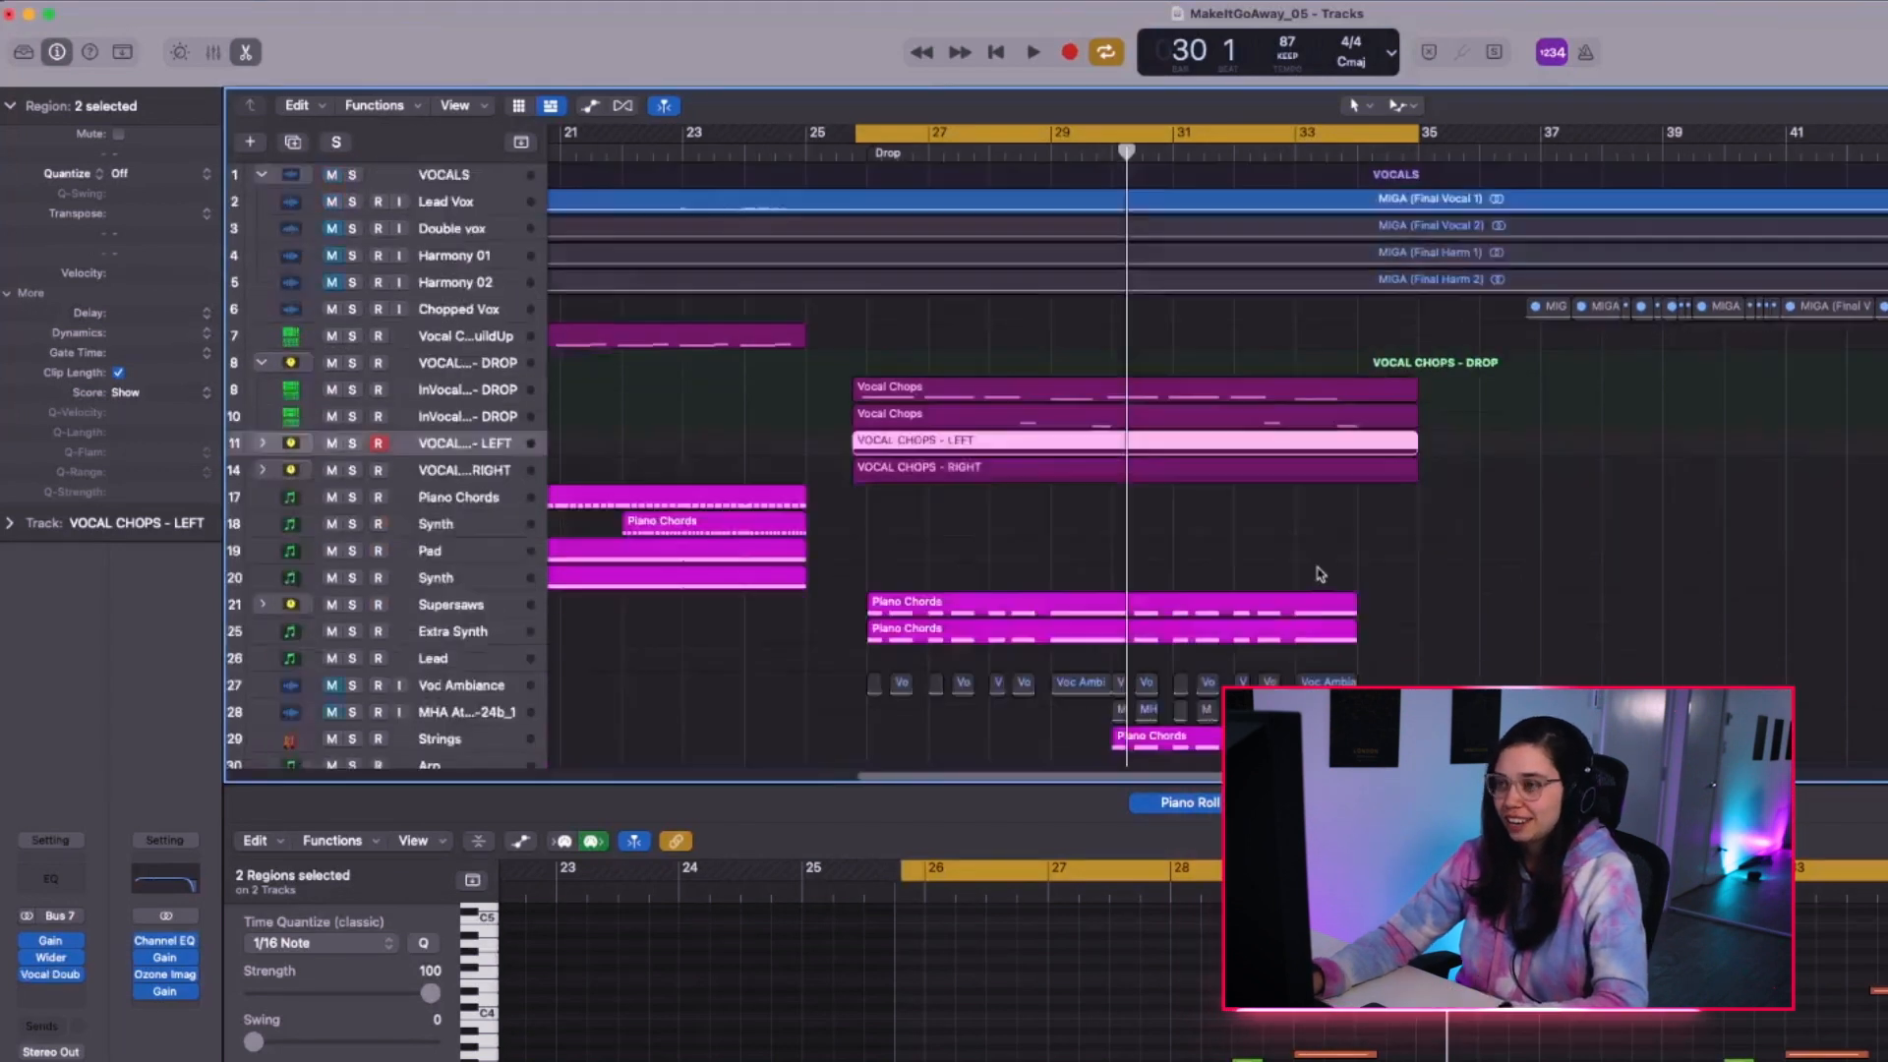
Hide the Piano Roll and play the full drop across all tracks in the arrangement.
key("space")
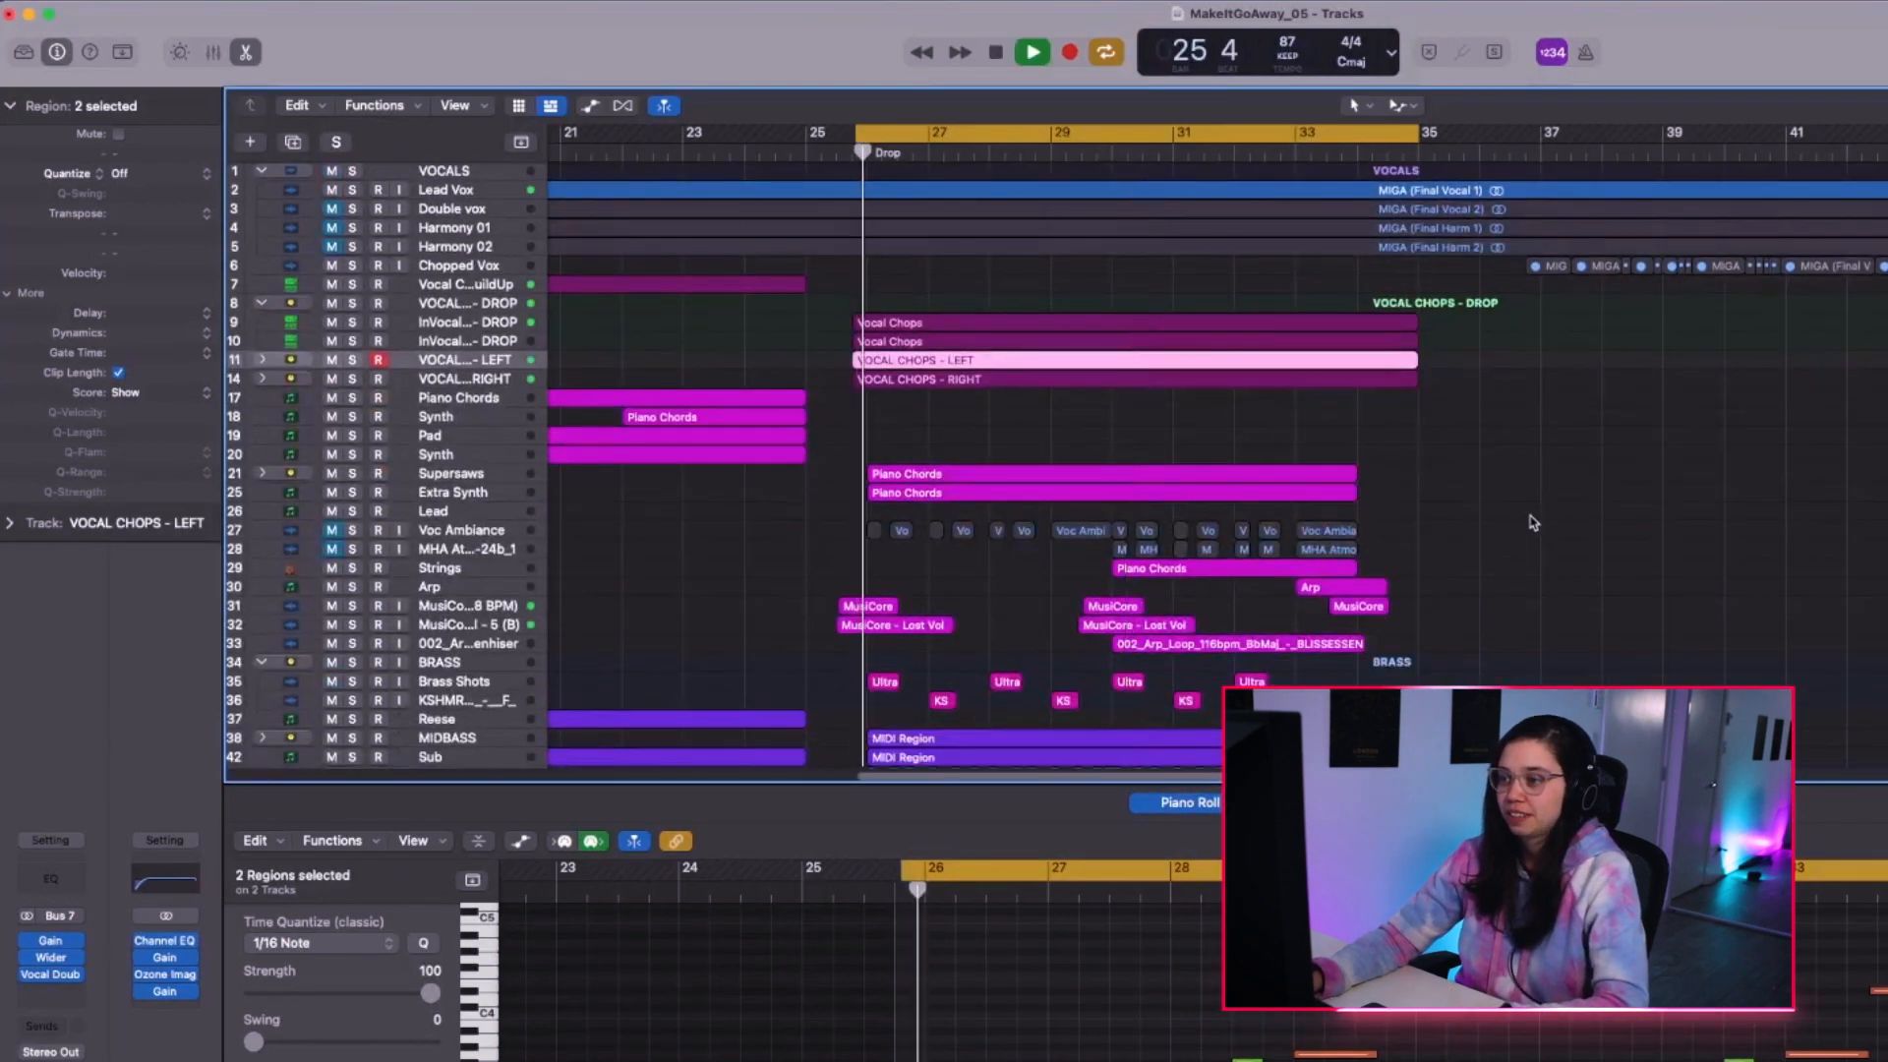
key("p")
left_click(1504, 539, "ctrl+alt")
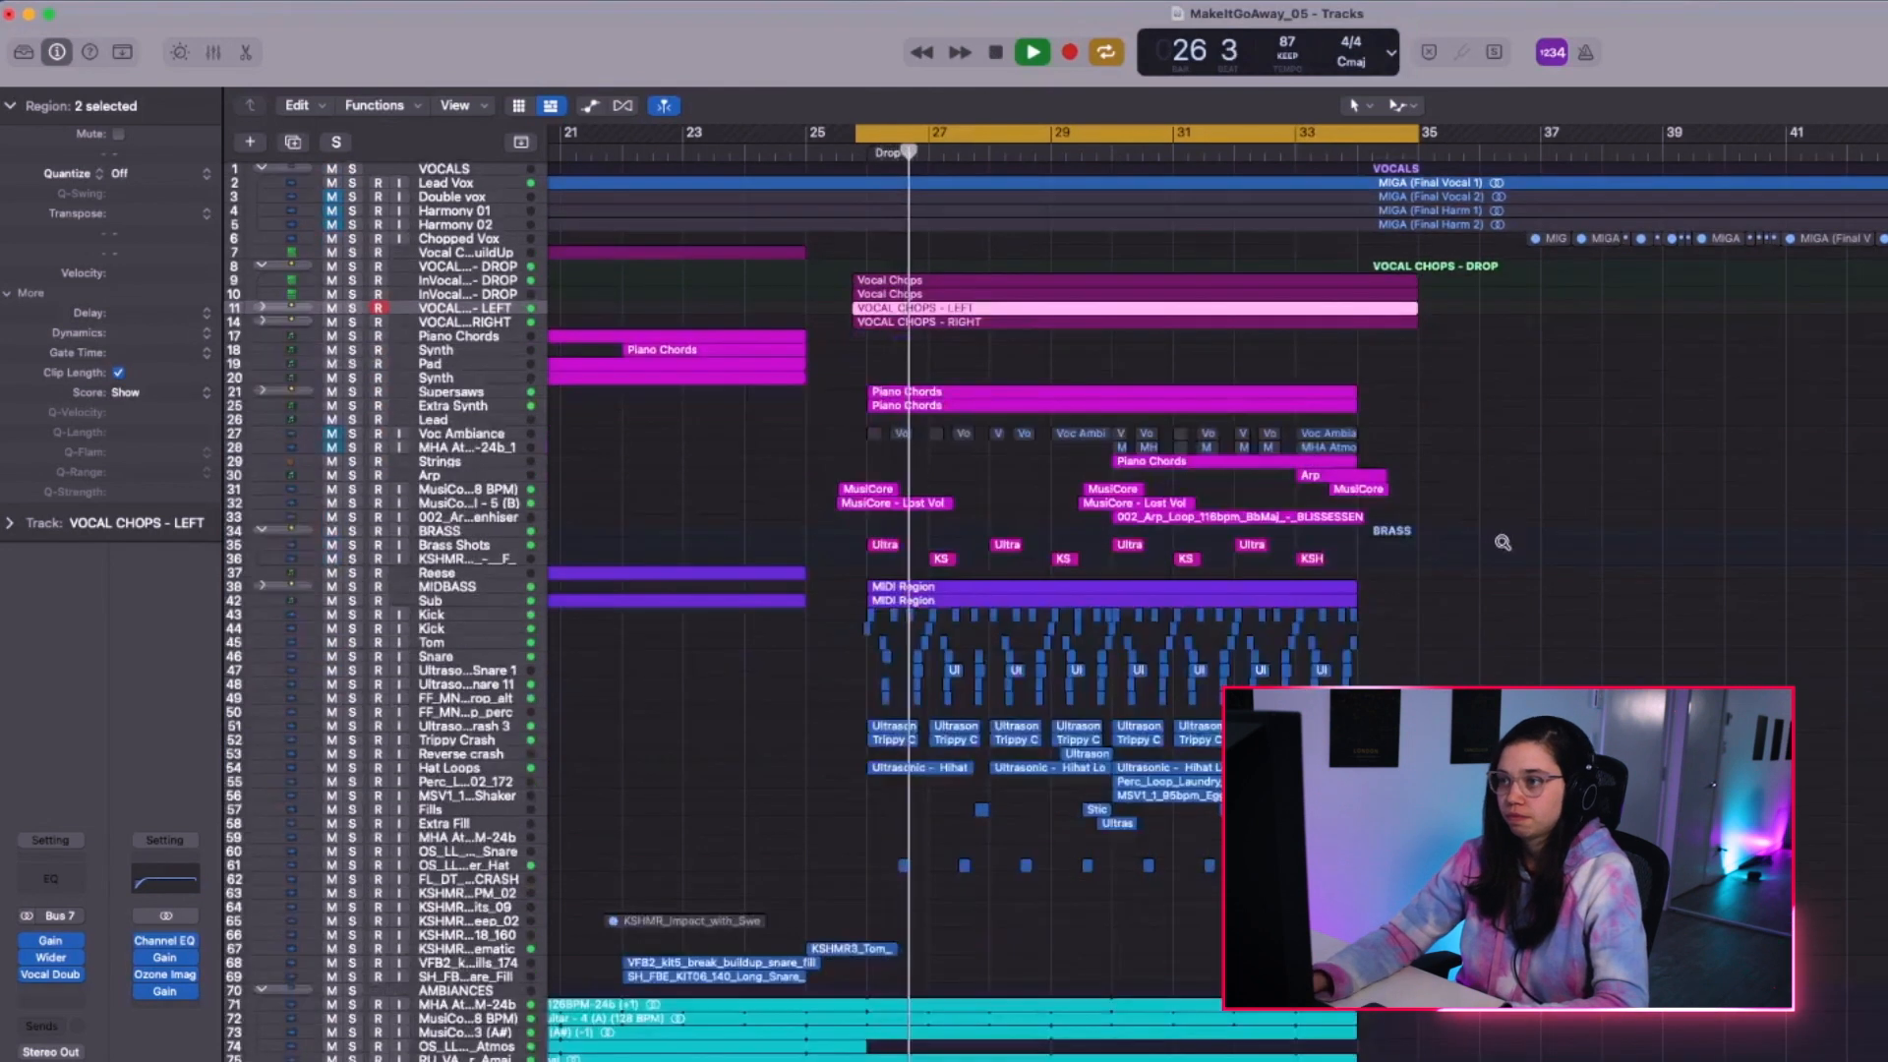
left_click(1496, 557, "ctrl+alt")
left_click(1688, 578)
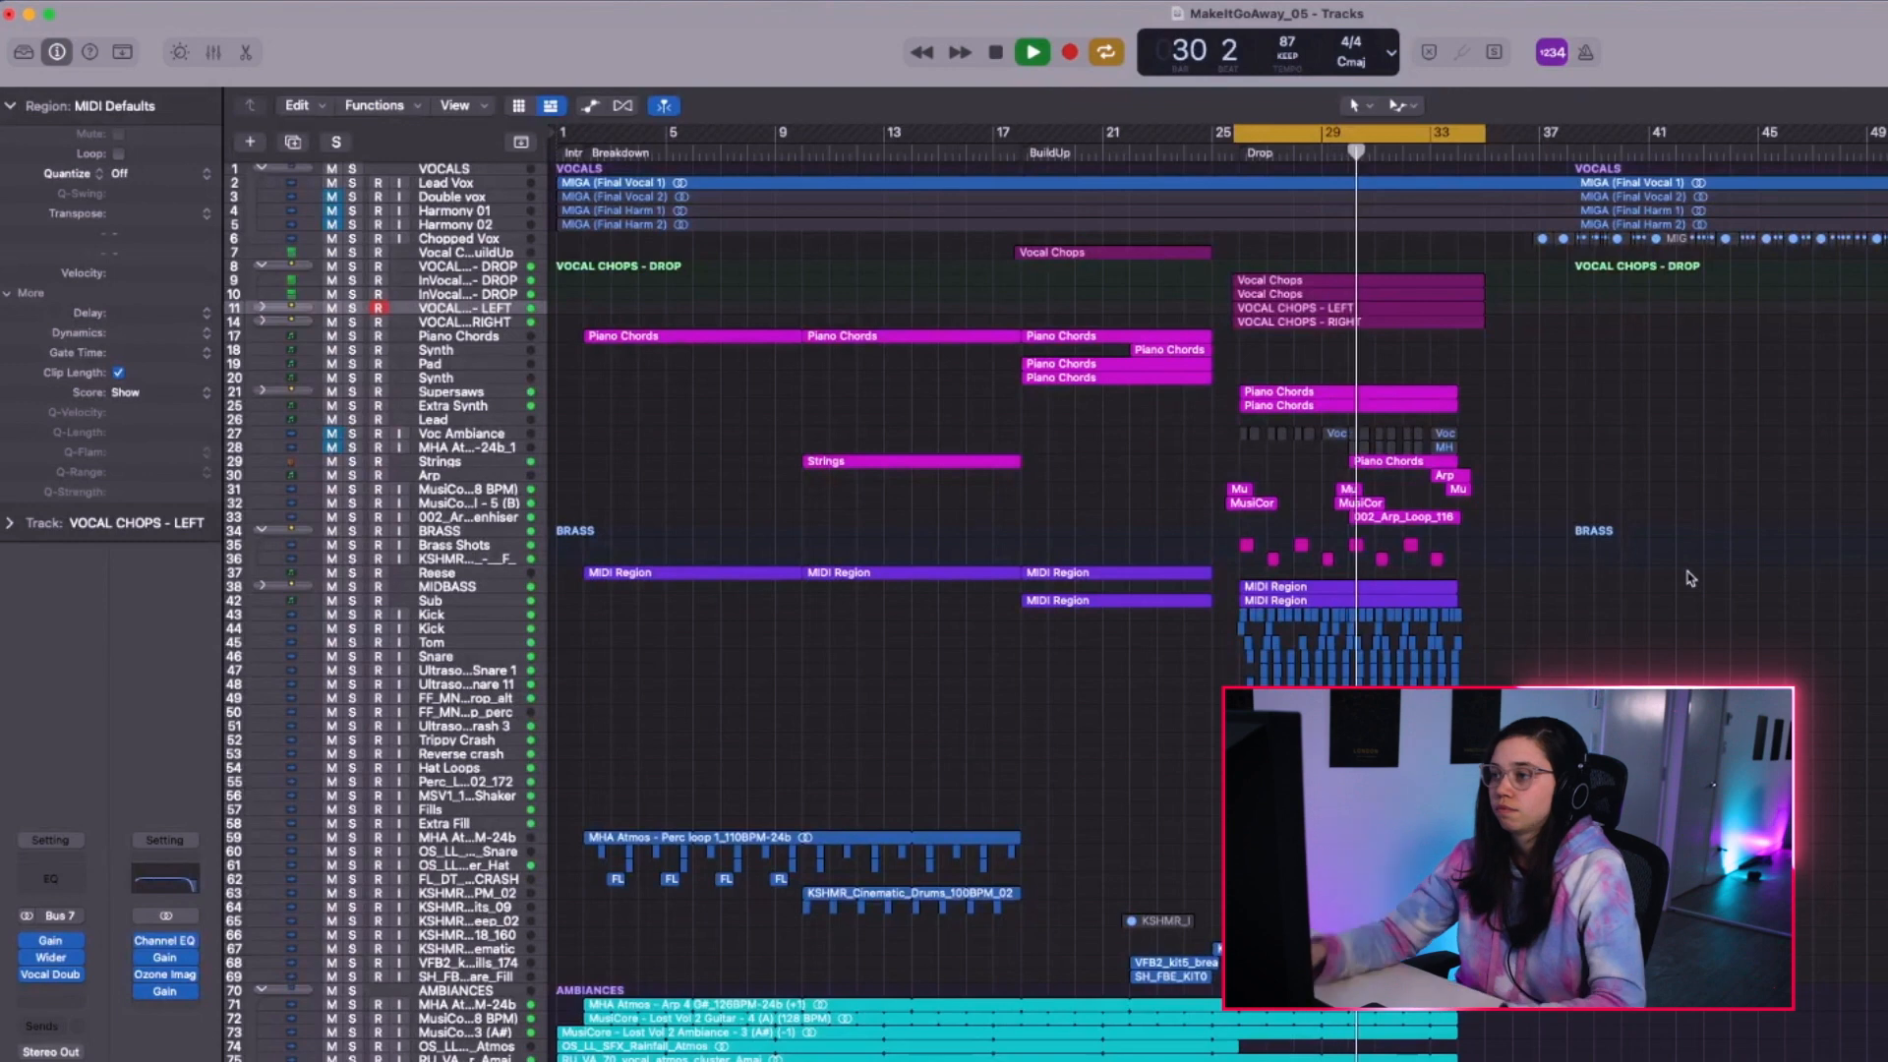
key("space")
Solo the Strings track, play its Piano Chords region in the second half of the drop, and clear the solo.
key("z")
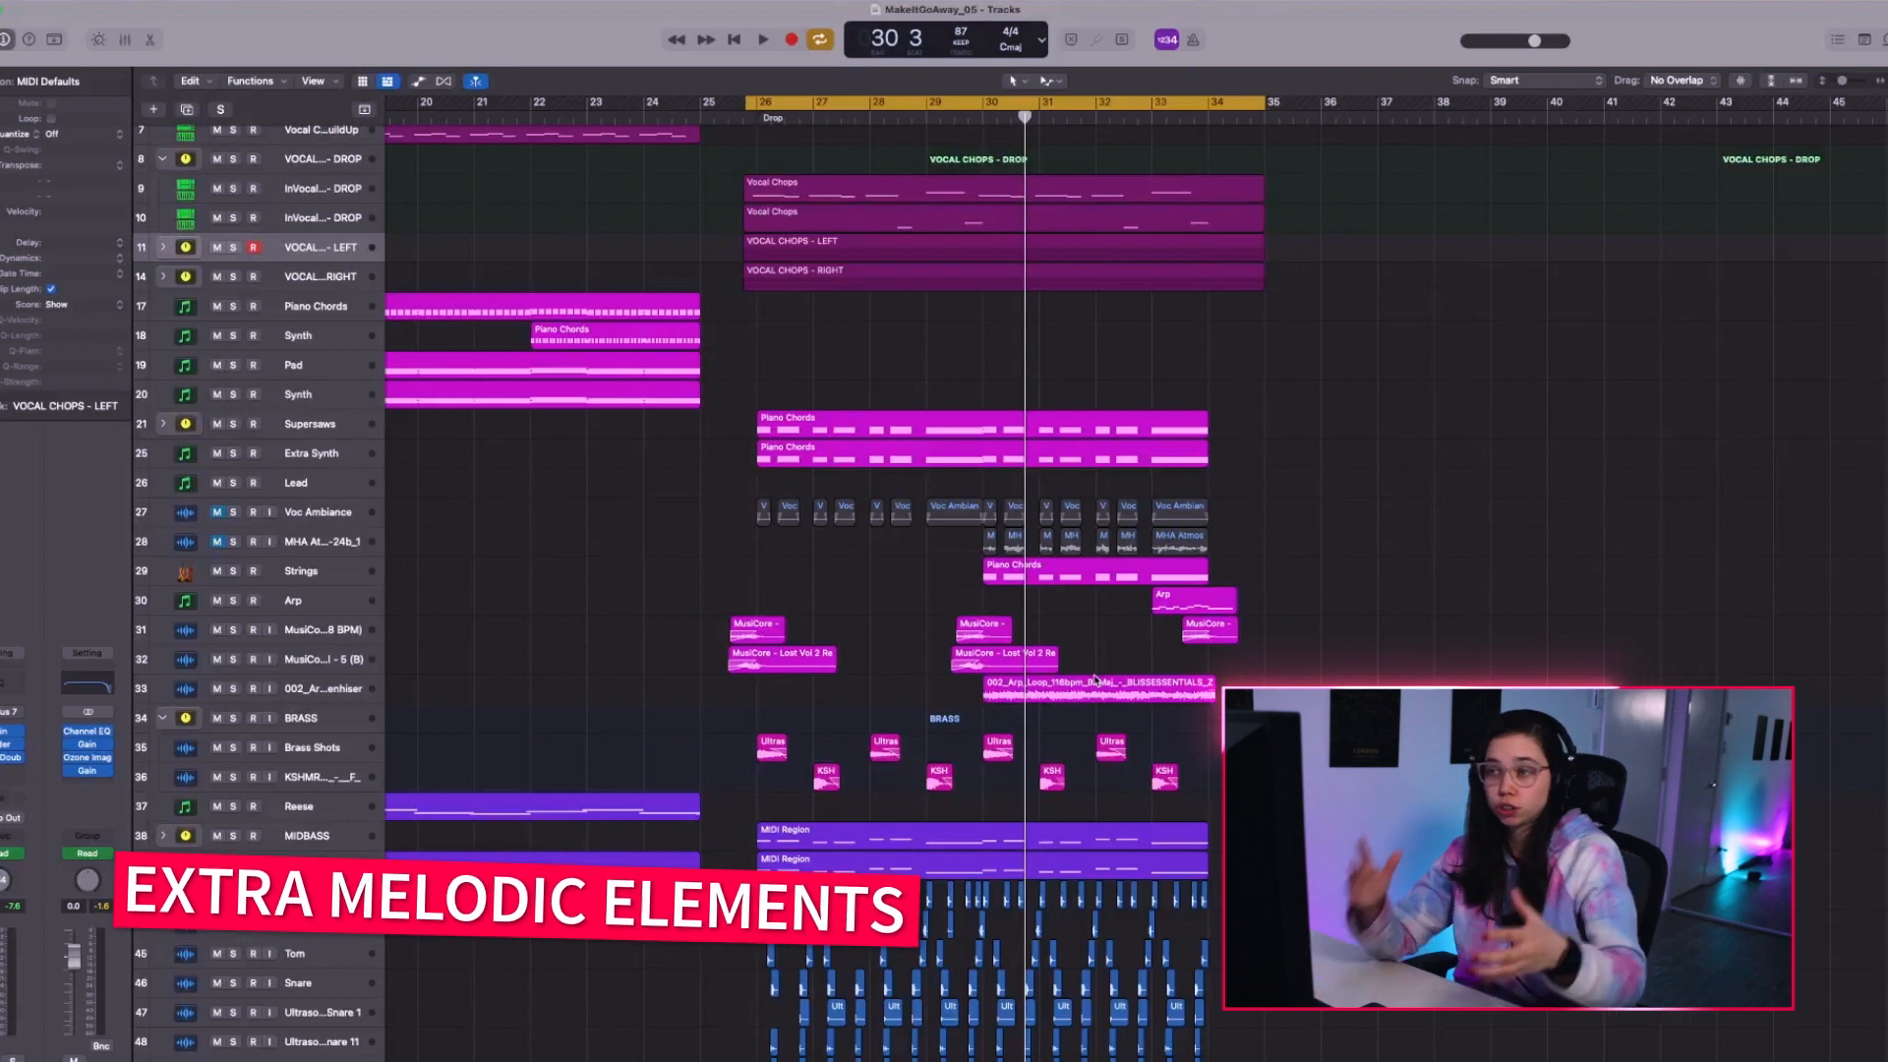
scroll(1233, 664, "down", 2)
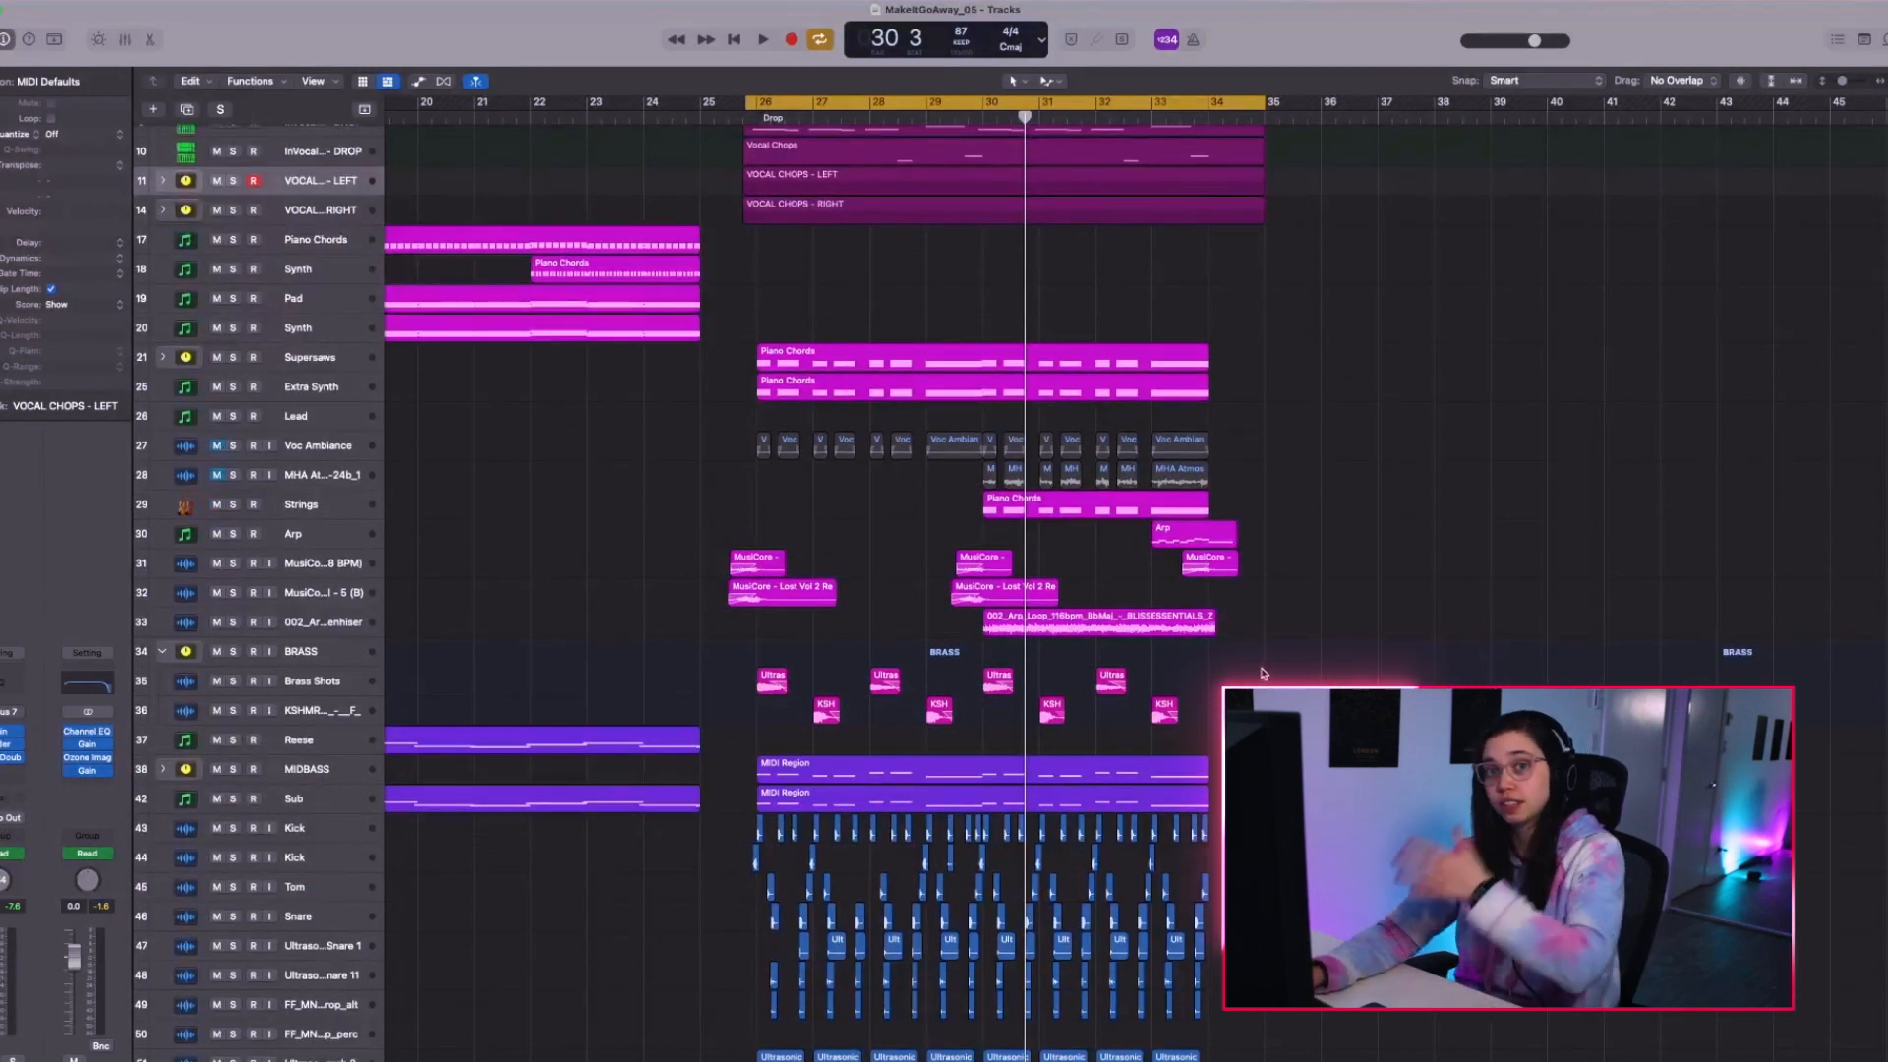
key("super+Down")
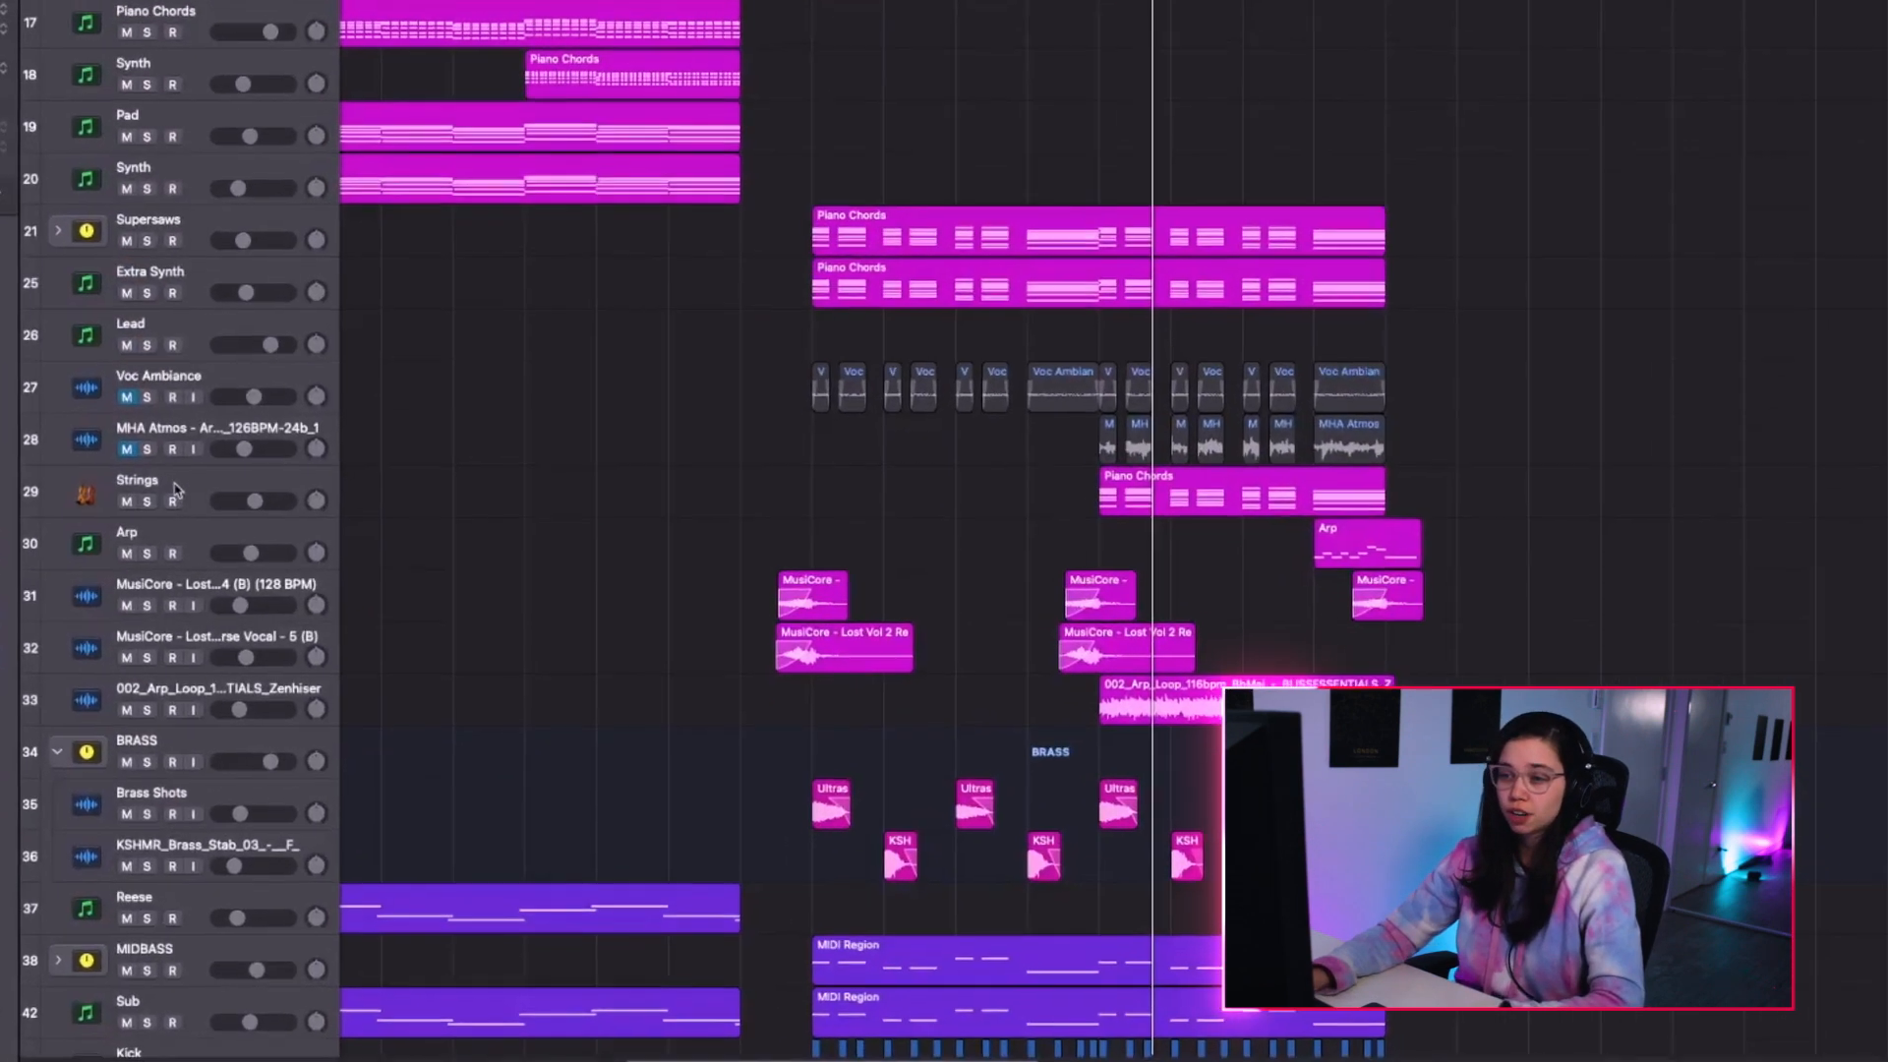
left_click(255, 629)
key("super+Down")
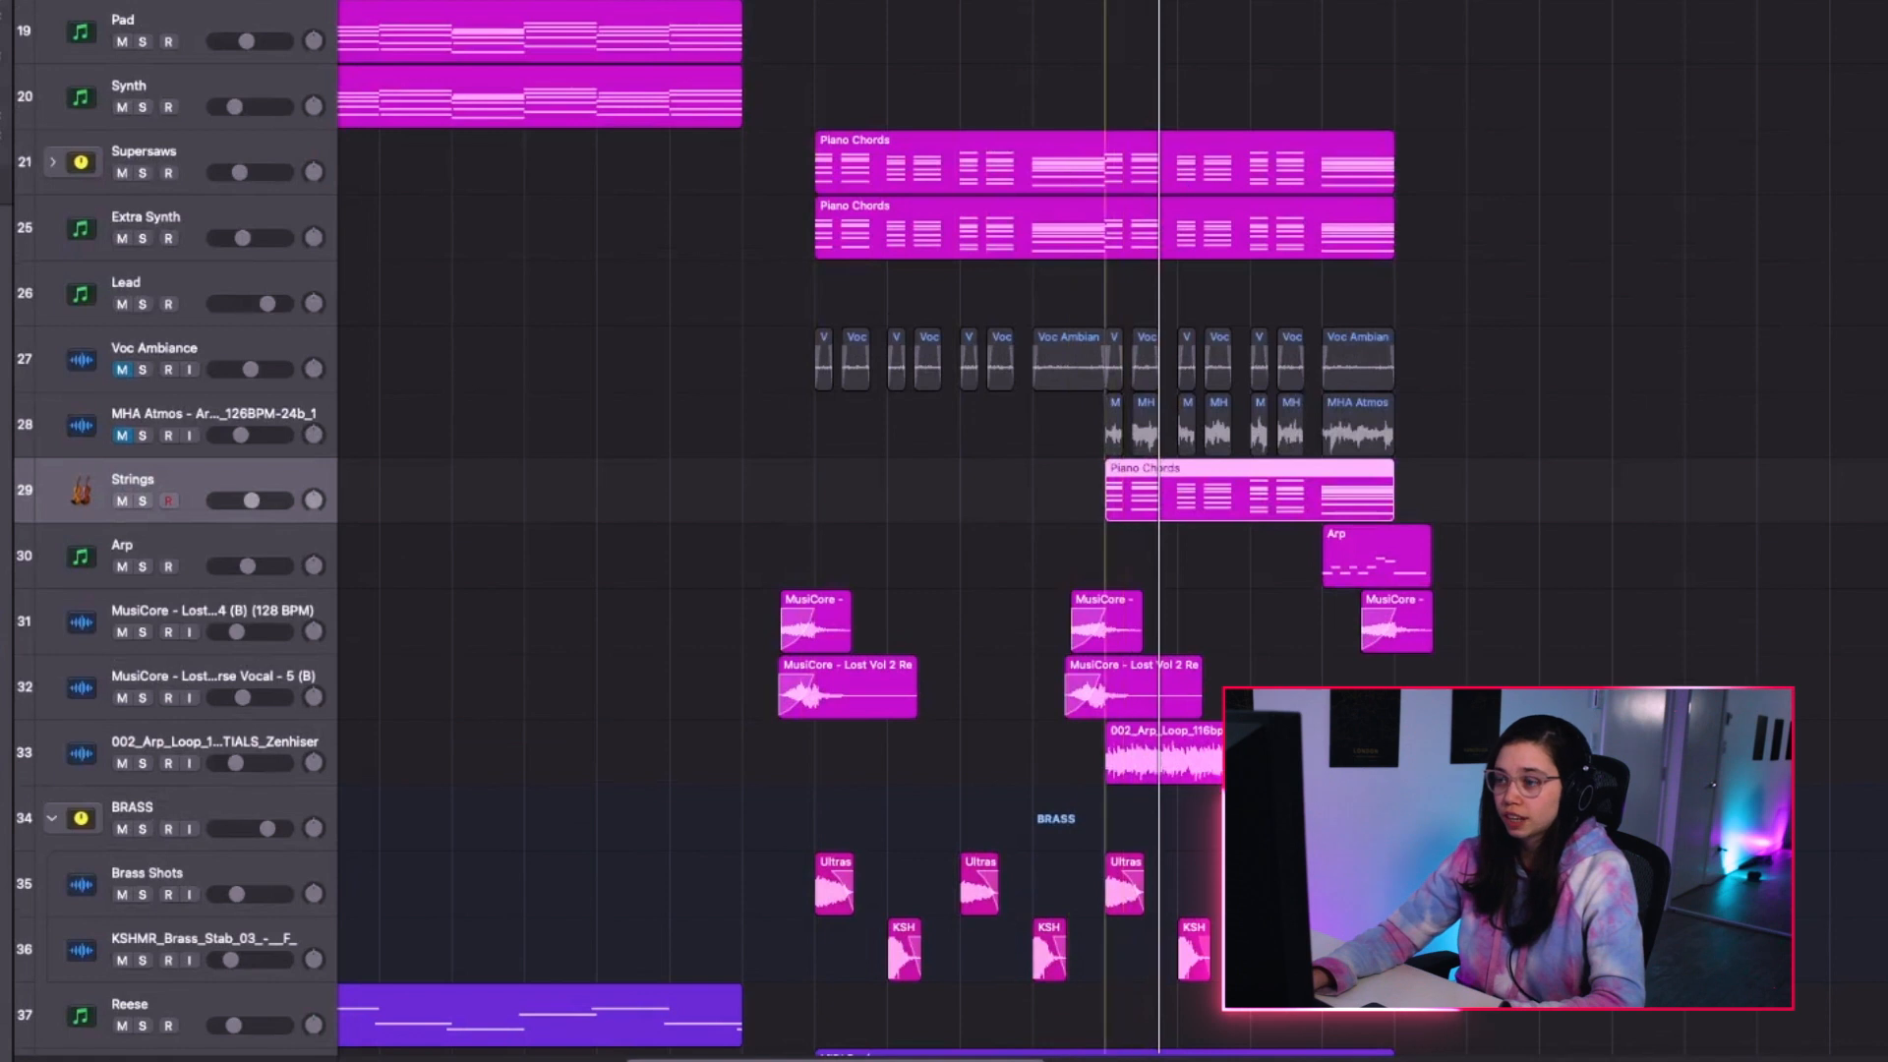
key("s")
key("space")
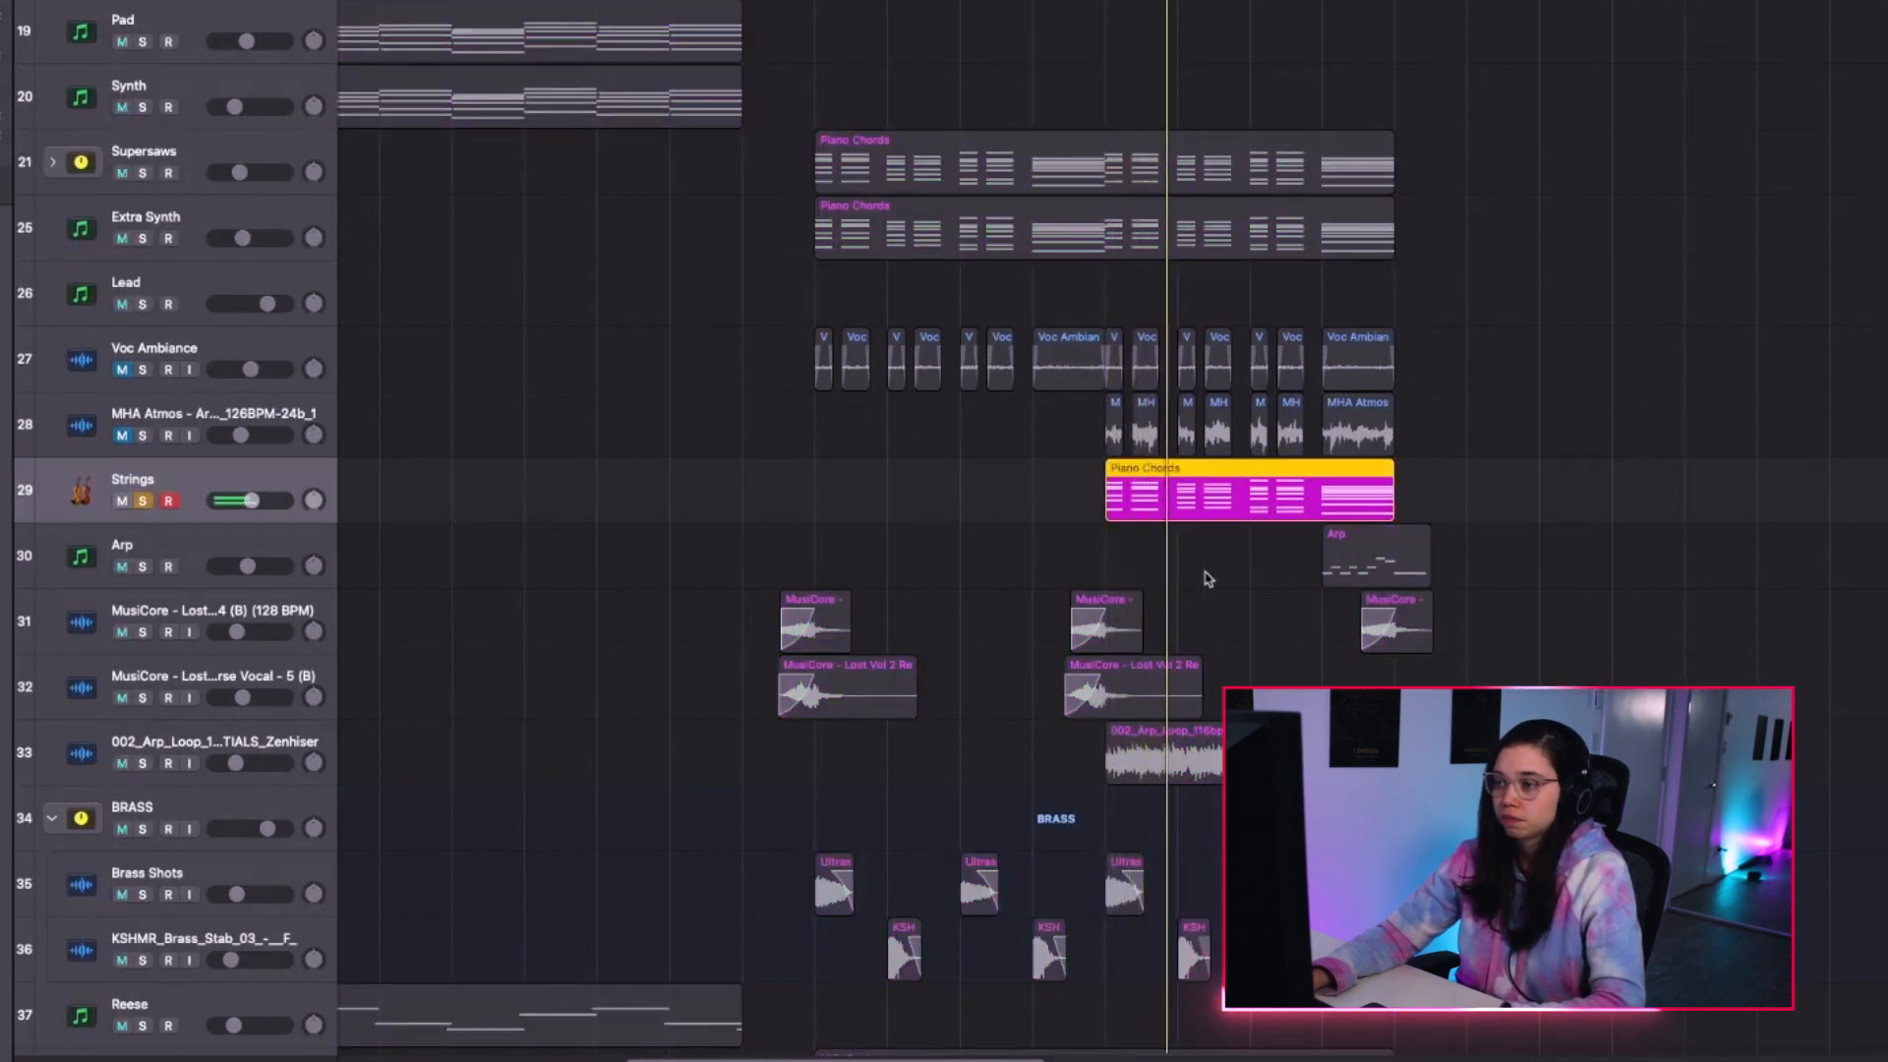
scroll(1222, 580, "down", 2)
scroll(1222, 580, "right", 3)
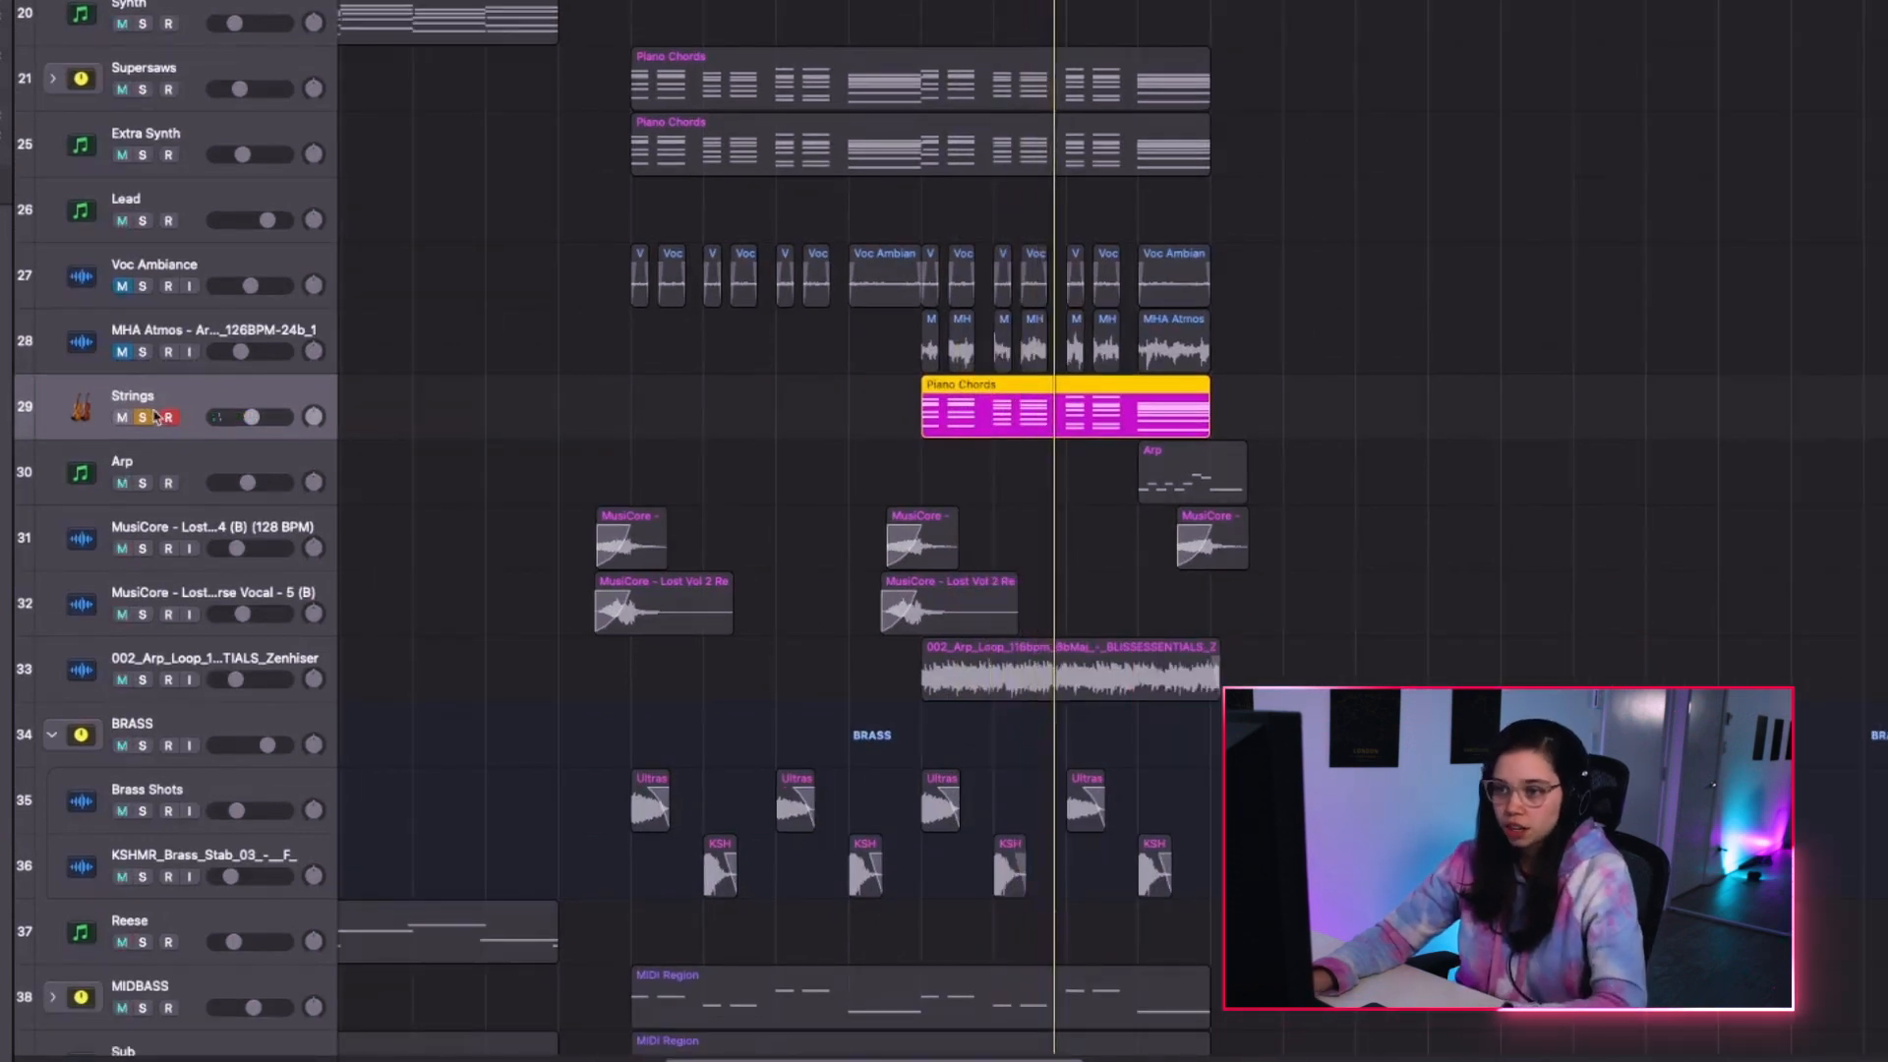
left_click(143, 418)
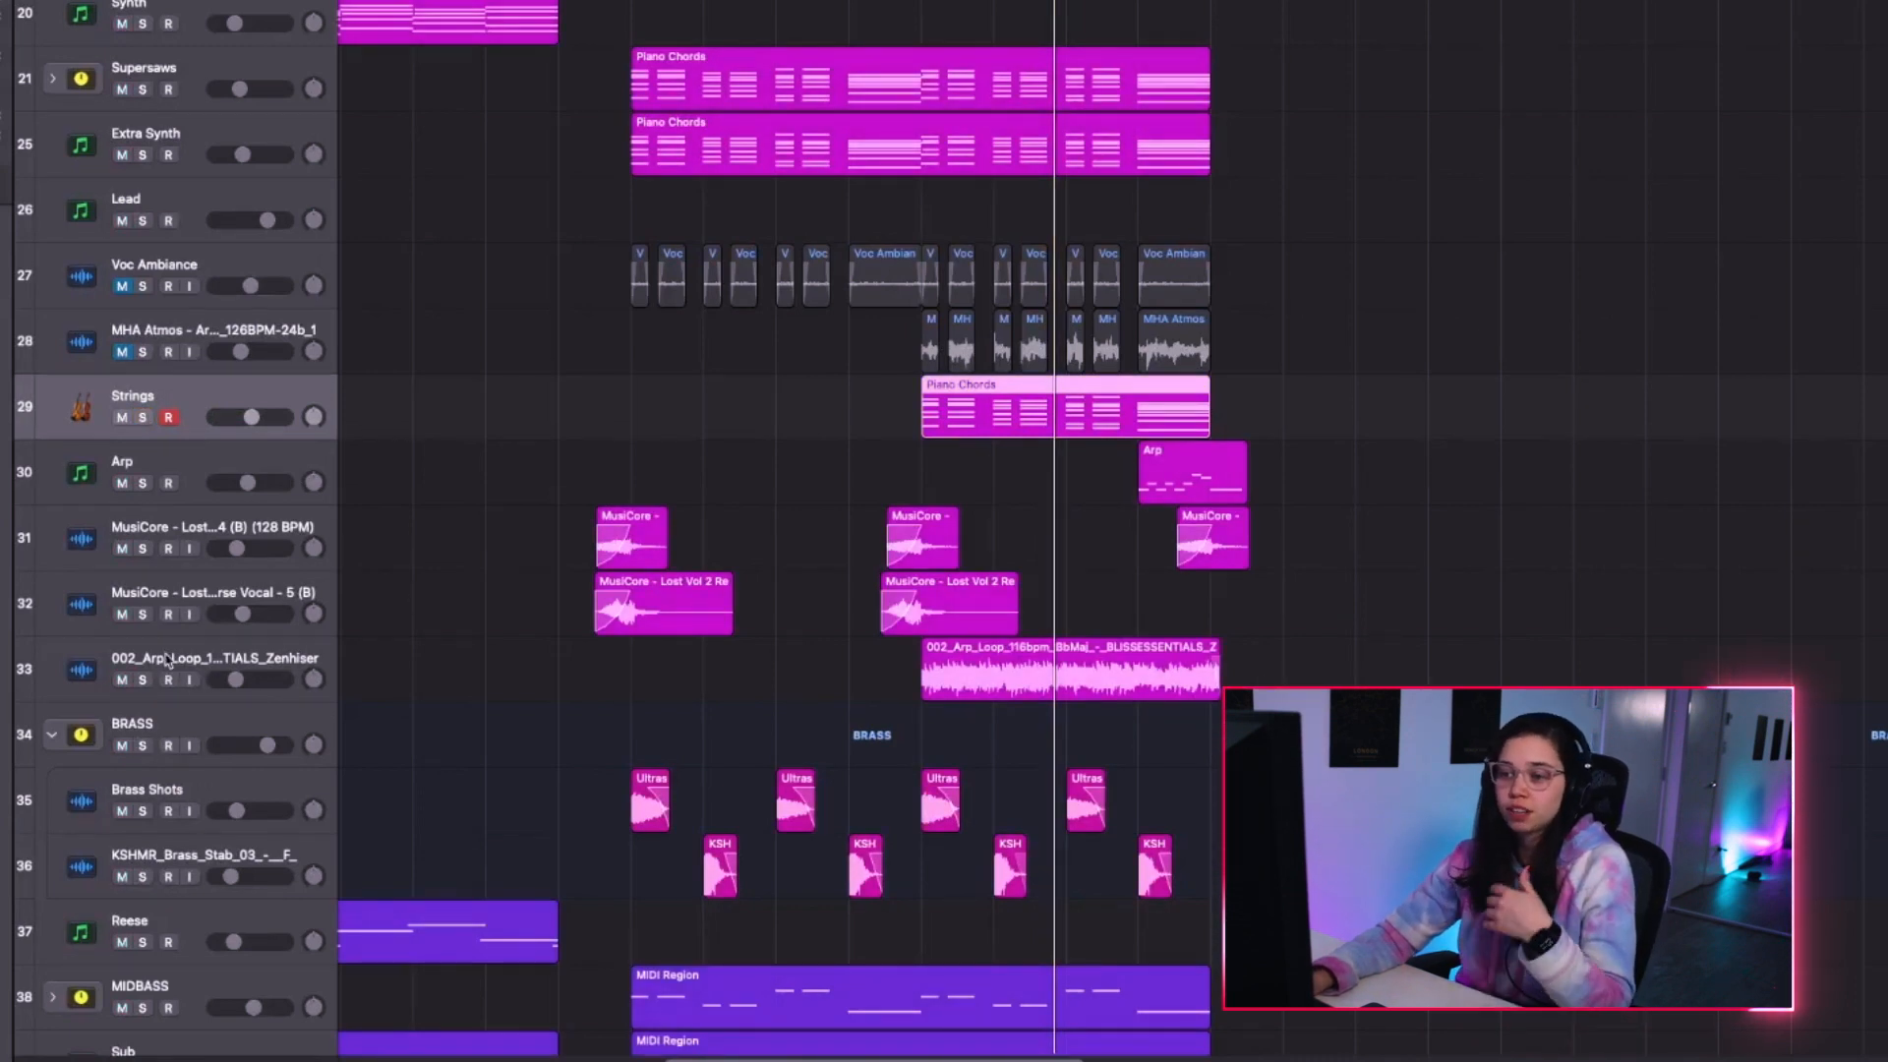
Solo the 002_Arp_Loop audio track and listen to its loop in the second half of the drop.
left_click(163, 665)
left_click(143, 679)
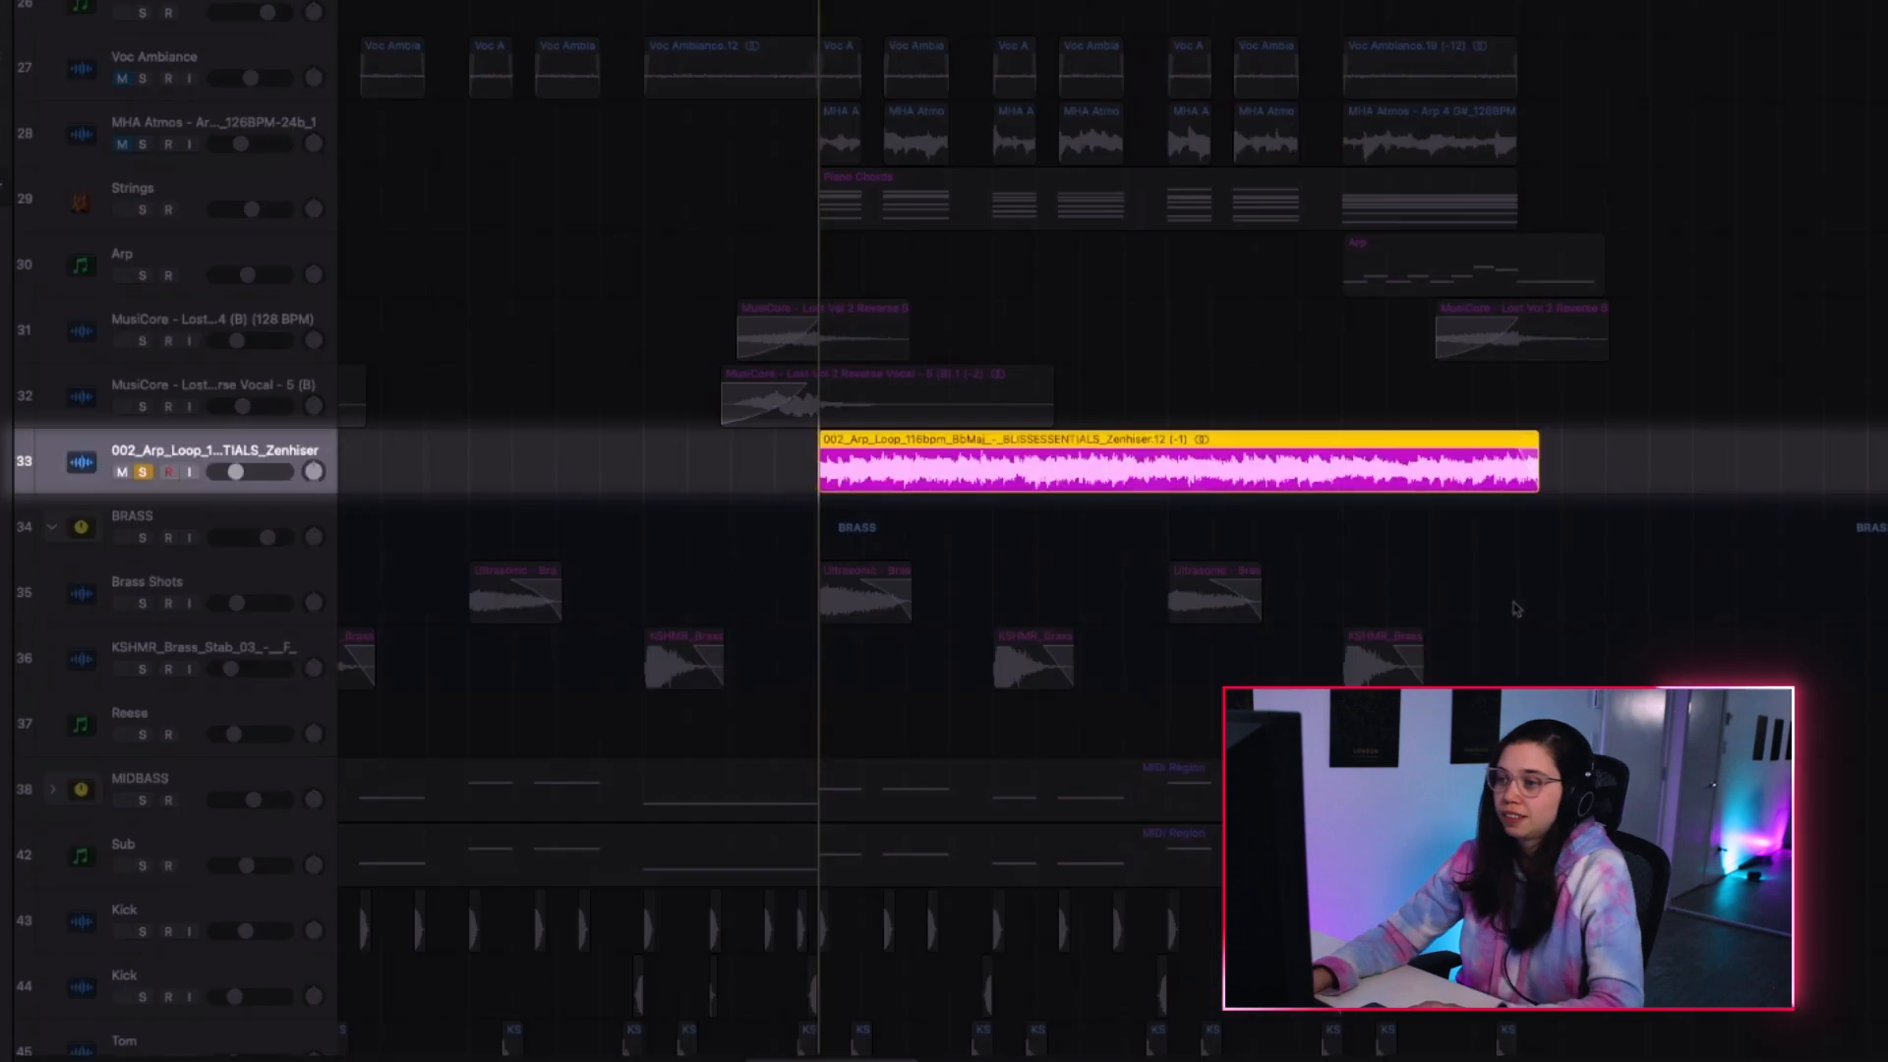
scroll(1518, 610, "right", 3)
scroll(1518, 610, "down", 1)
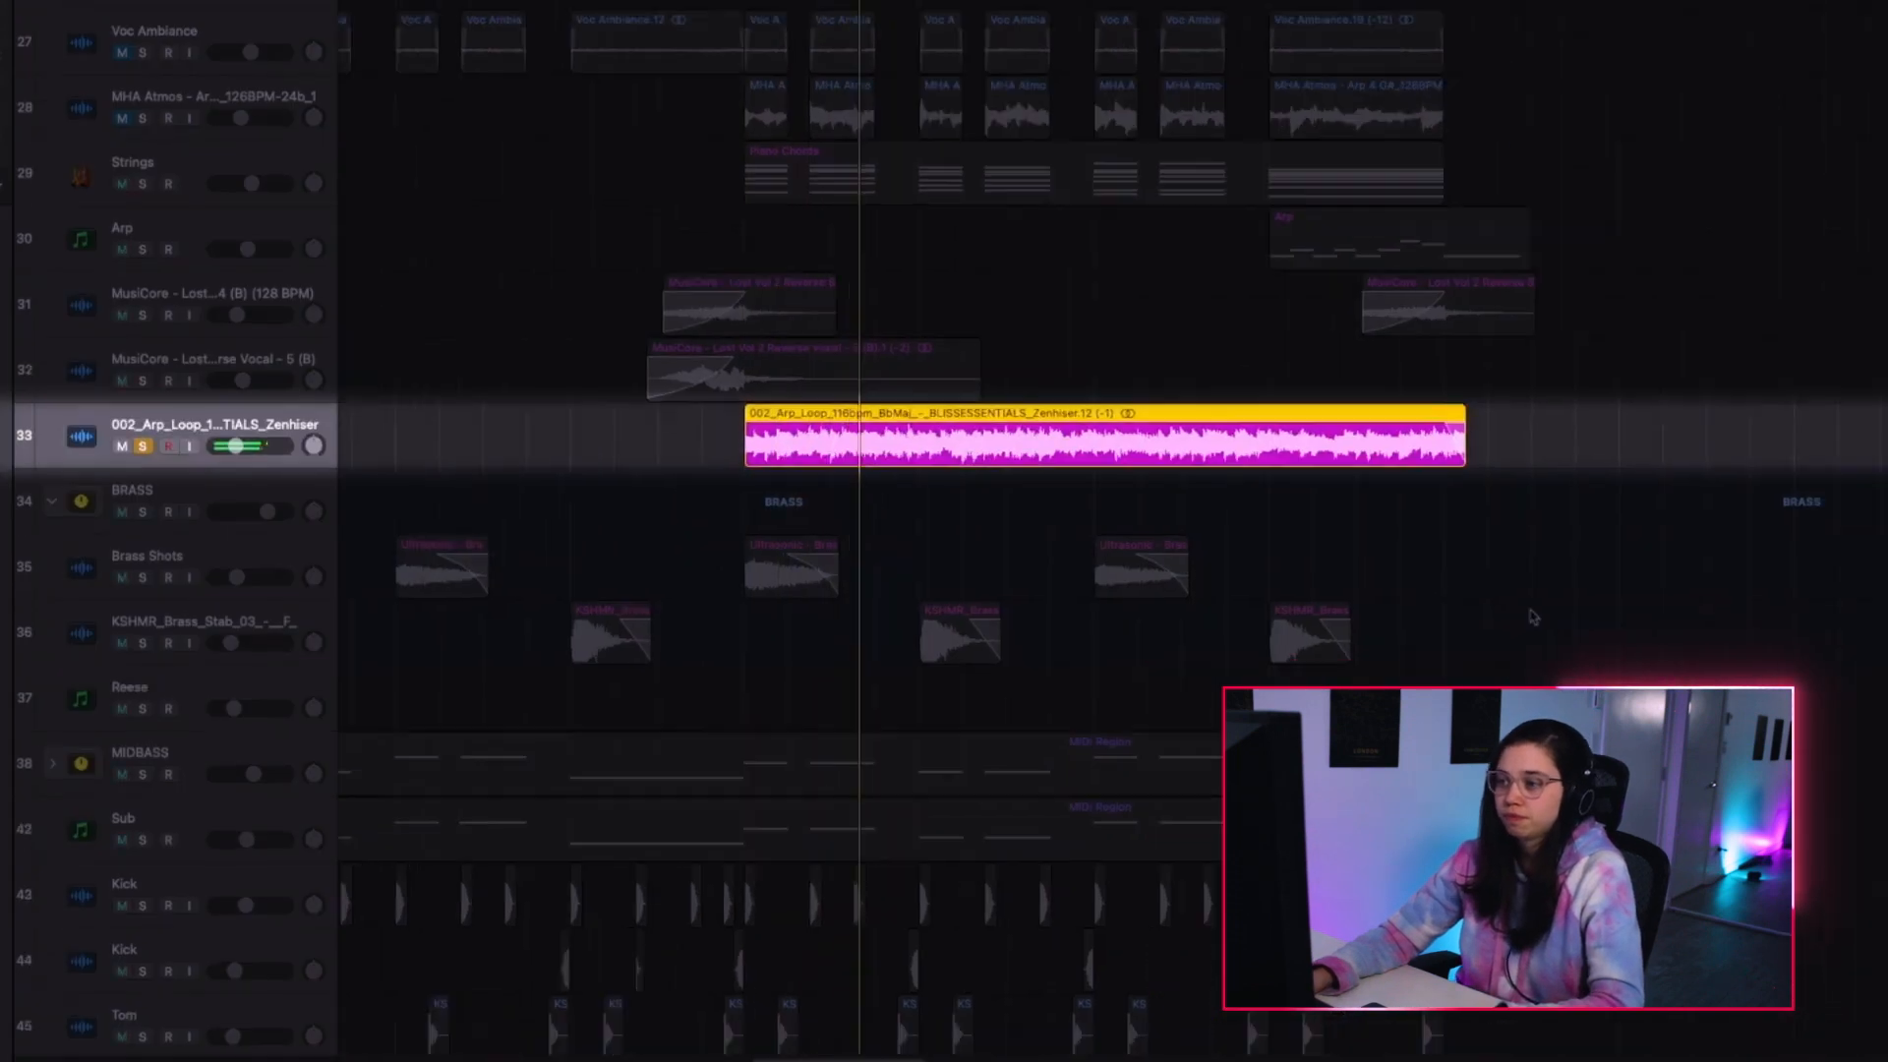
scroll(1532, 616, "up", 2)
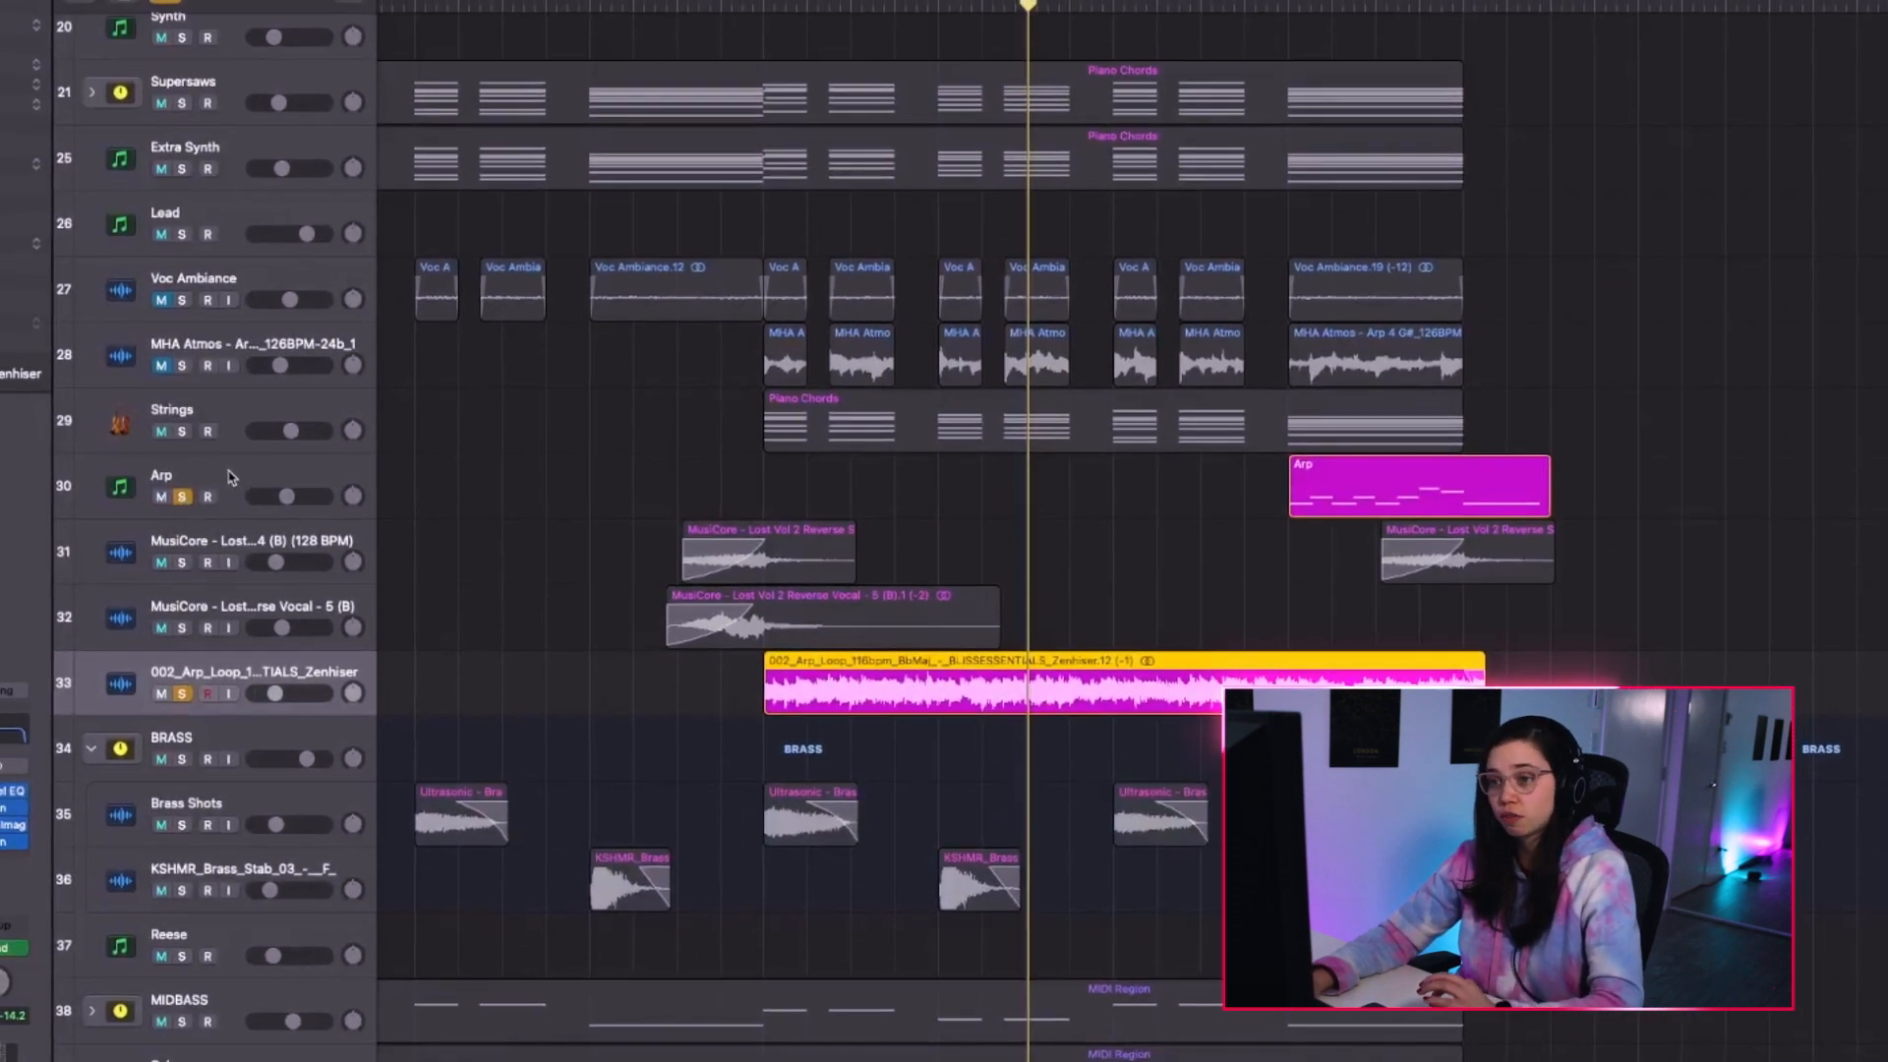
Inspect the PLUCK - Gift Serum preset on the Arp track and play its region soloed.
left_click(190, 291)
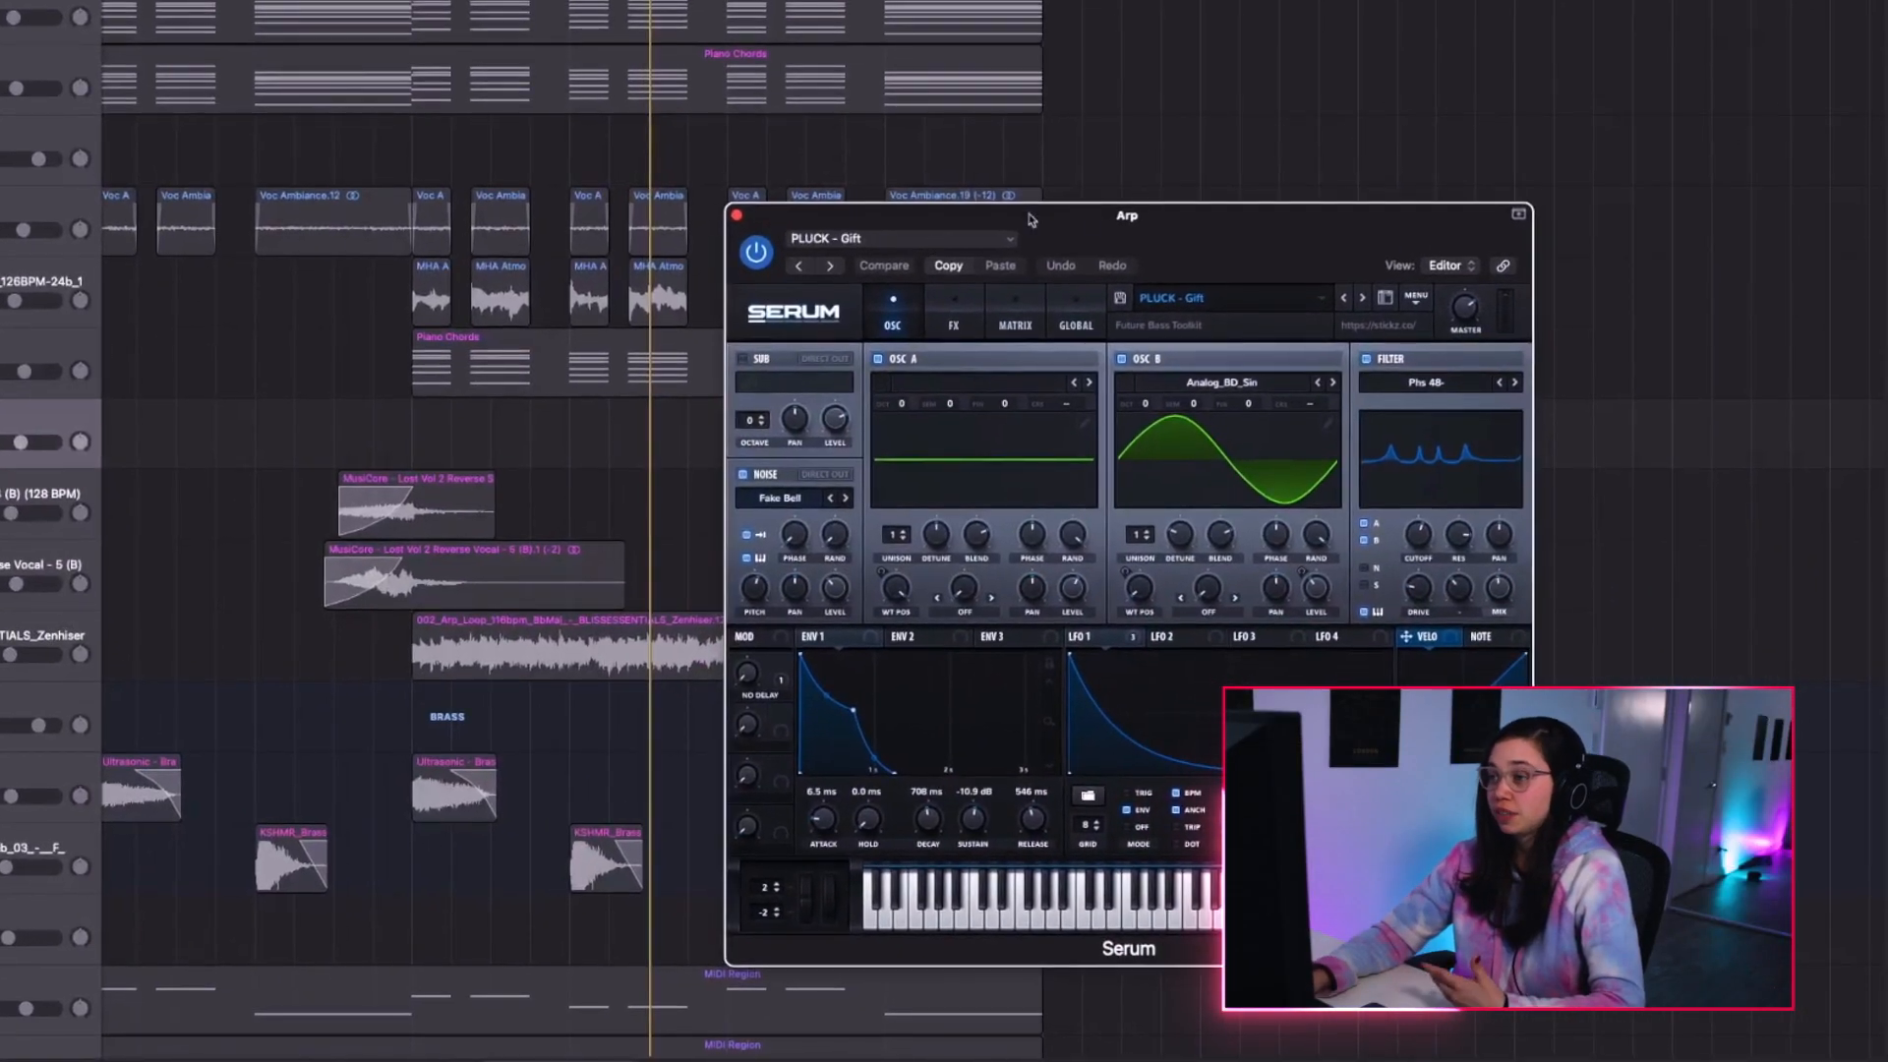
left_click_drag(1029, 218, 999, 207)
left_click(623, 199)
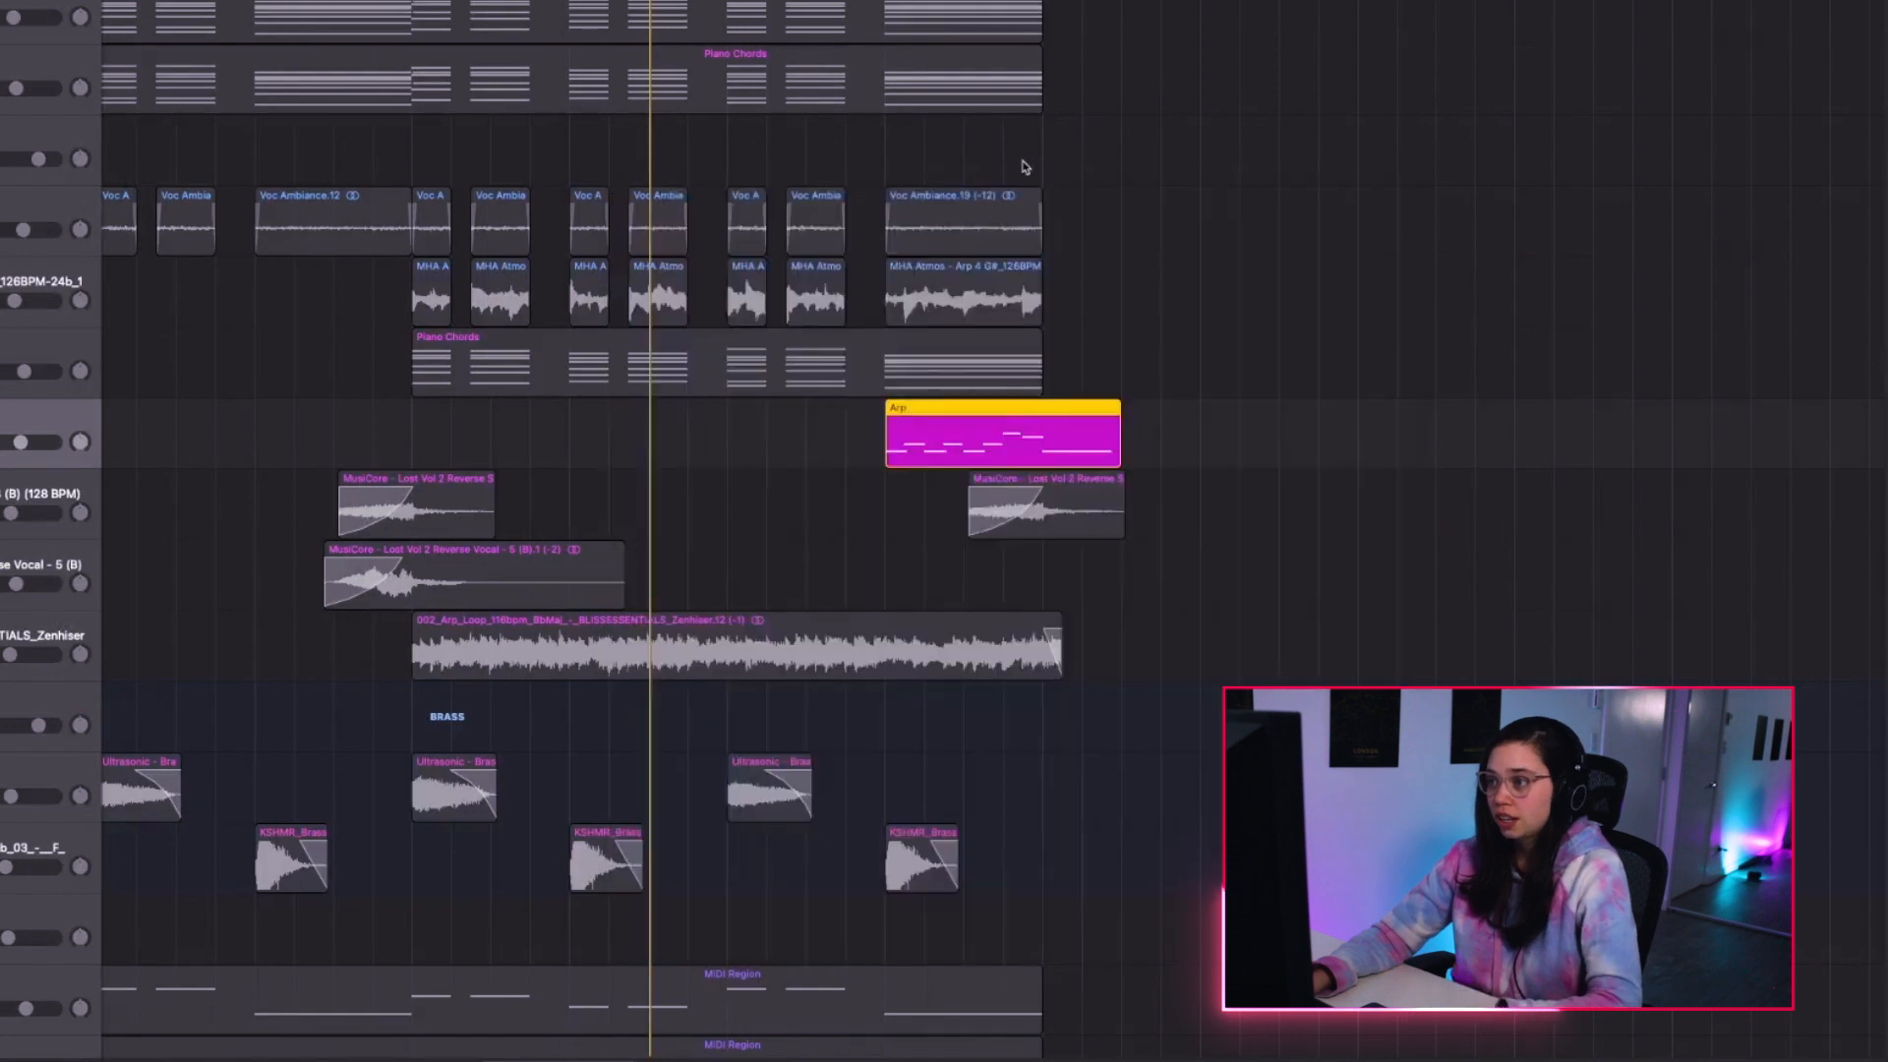
key("shift+space")
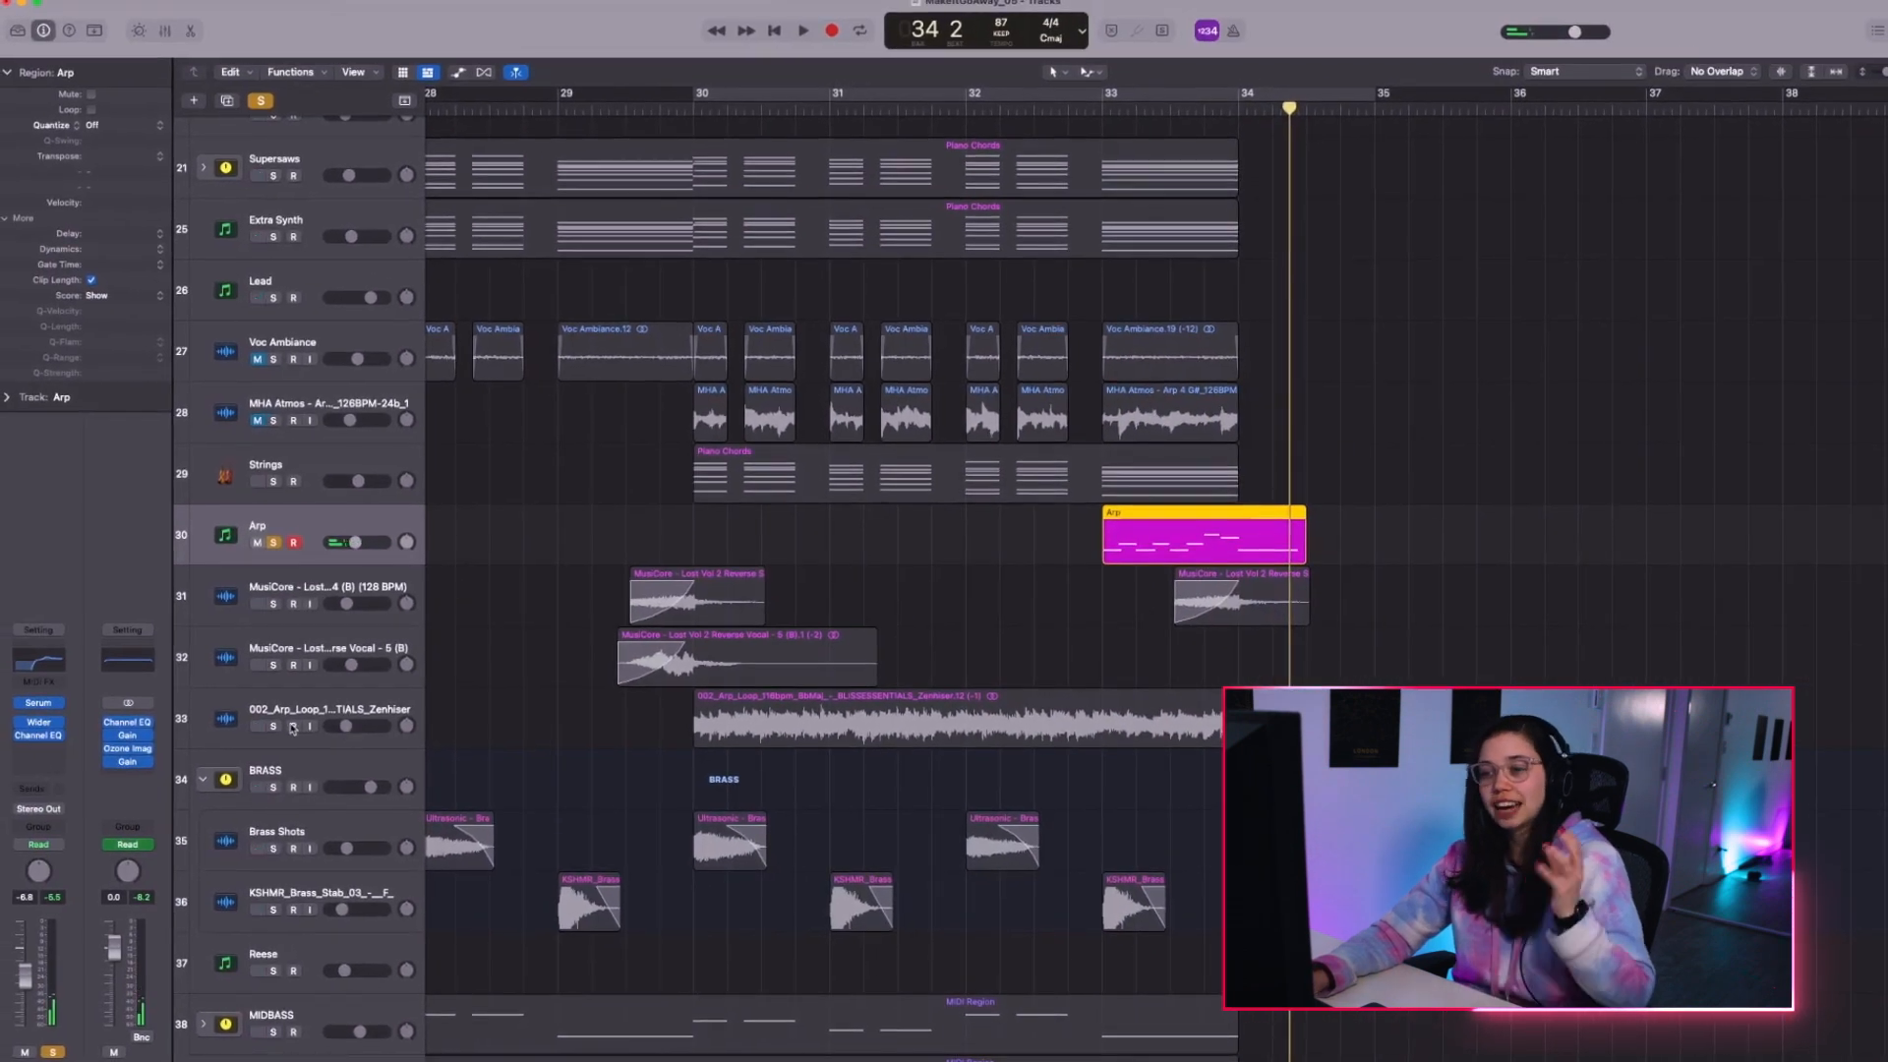
Solo the 002_Arp_Loop track together with Arp and play both from about bar 32.
left_click(274, 725)
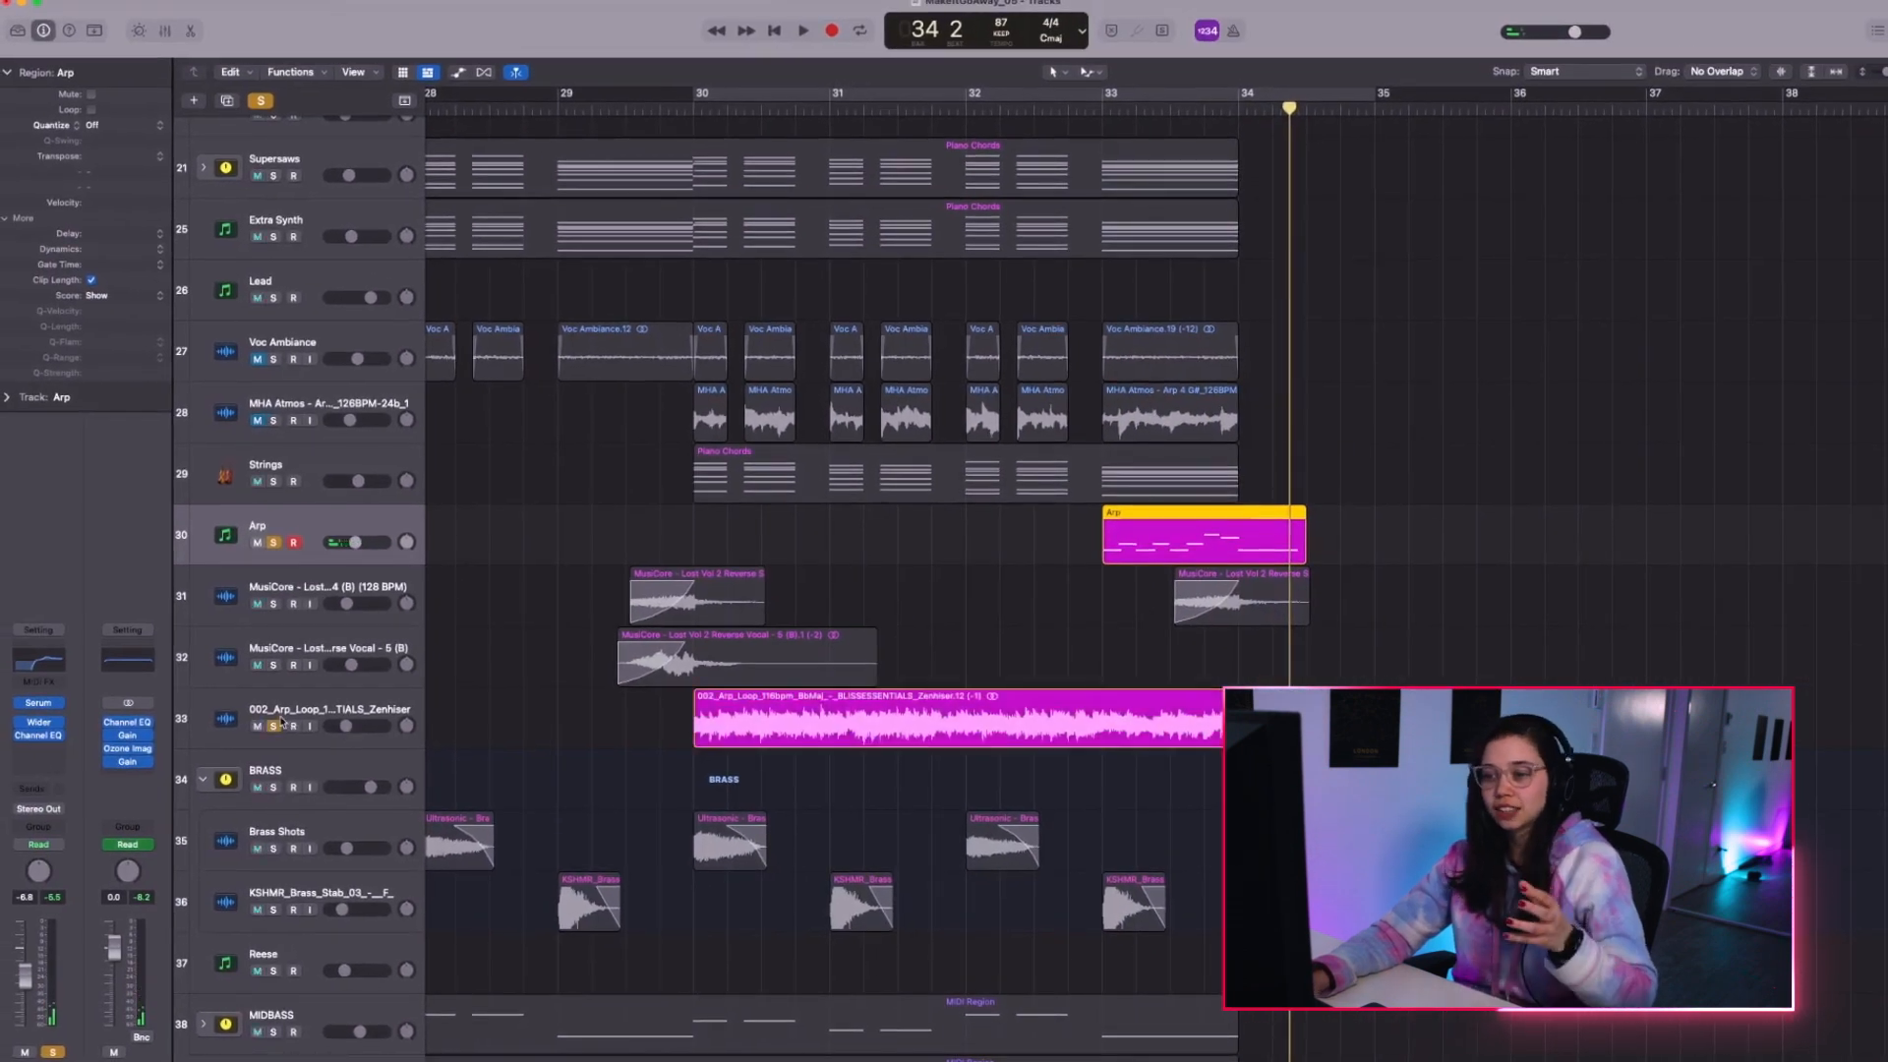
left_click(963, 107)
key("space")
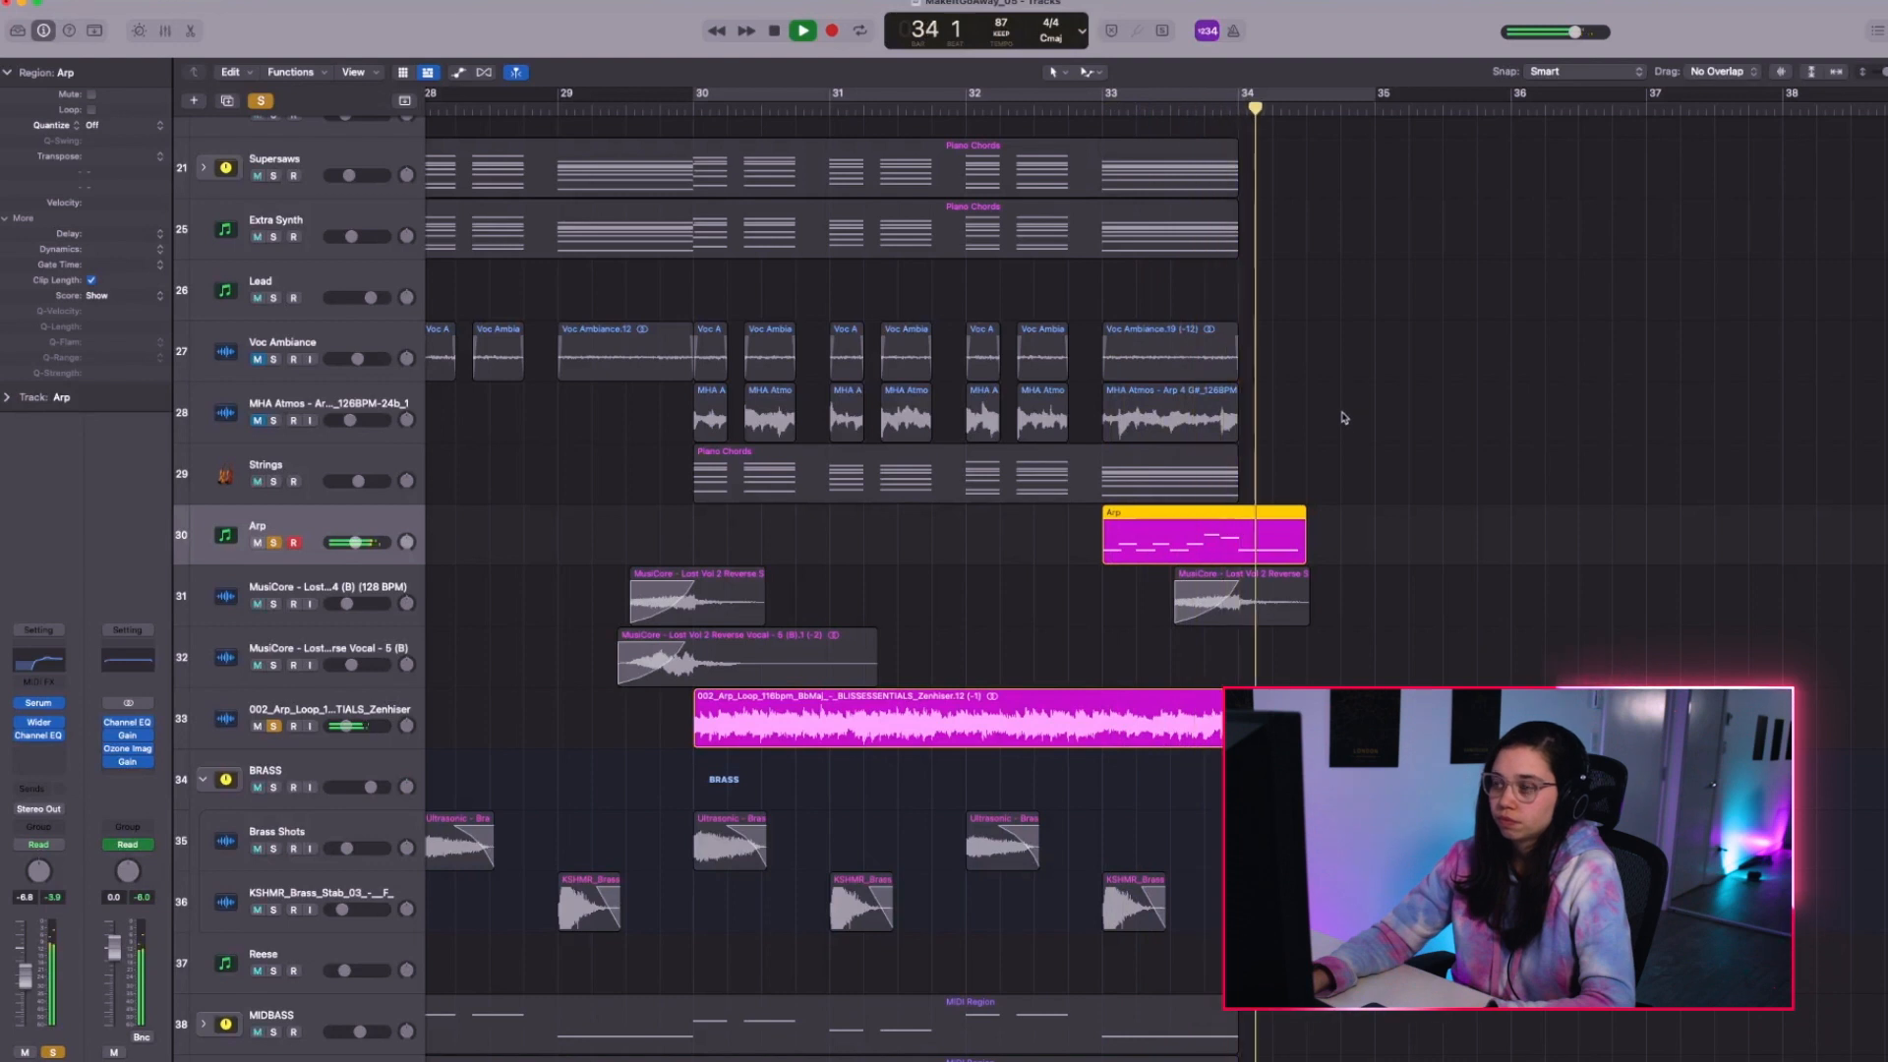
key("space")
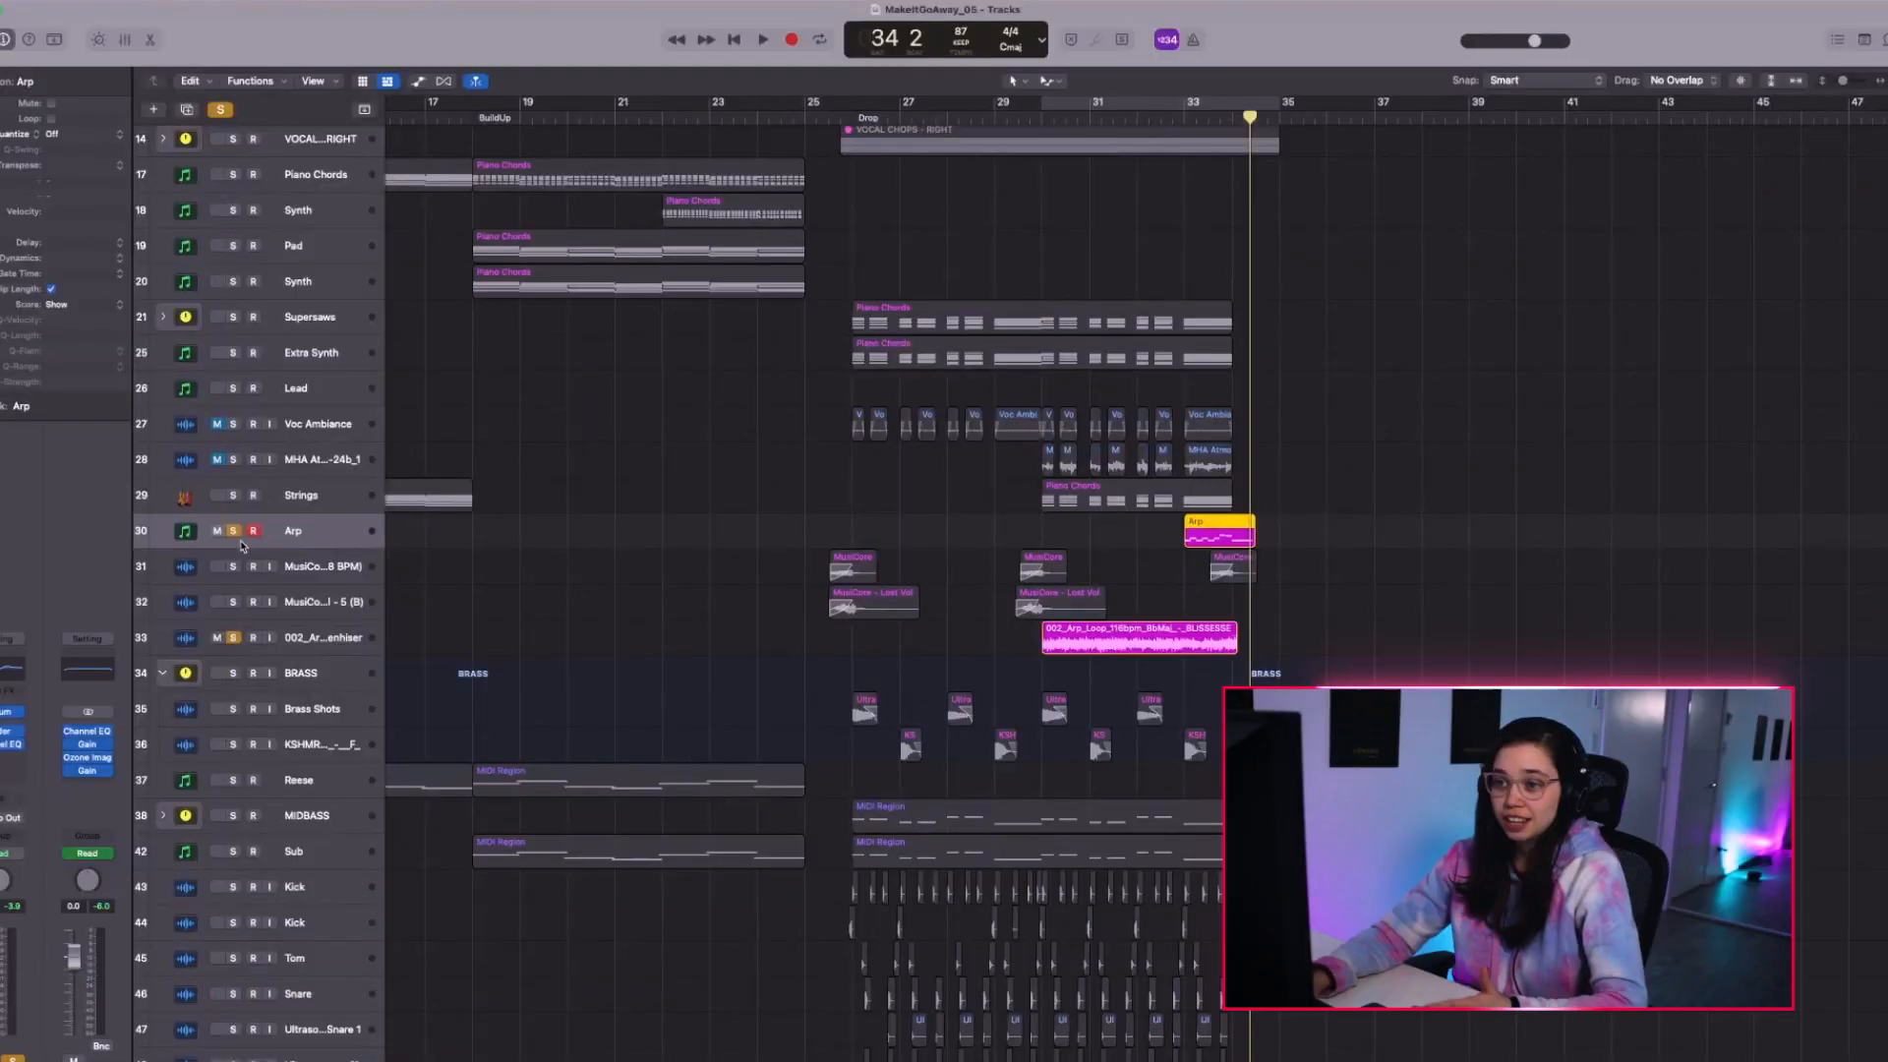
Solo the two MusiCore reverse sample tracks in place of the arps and listen to them in the drop.
left_click(233, 637)
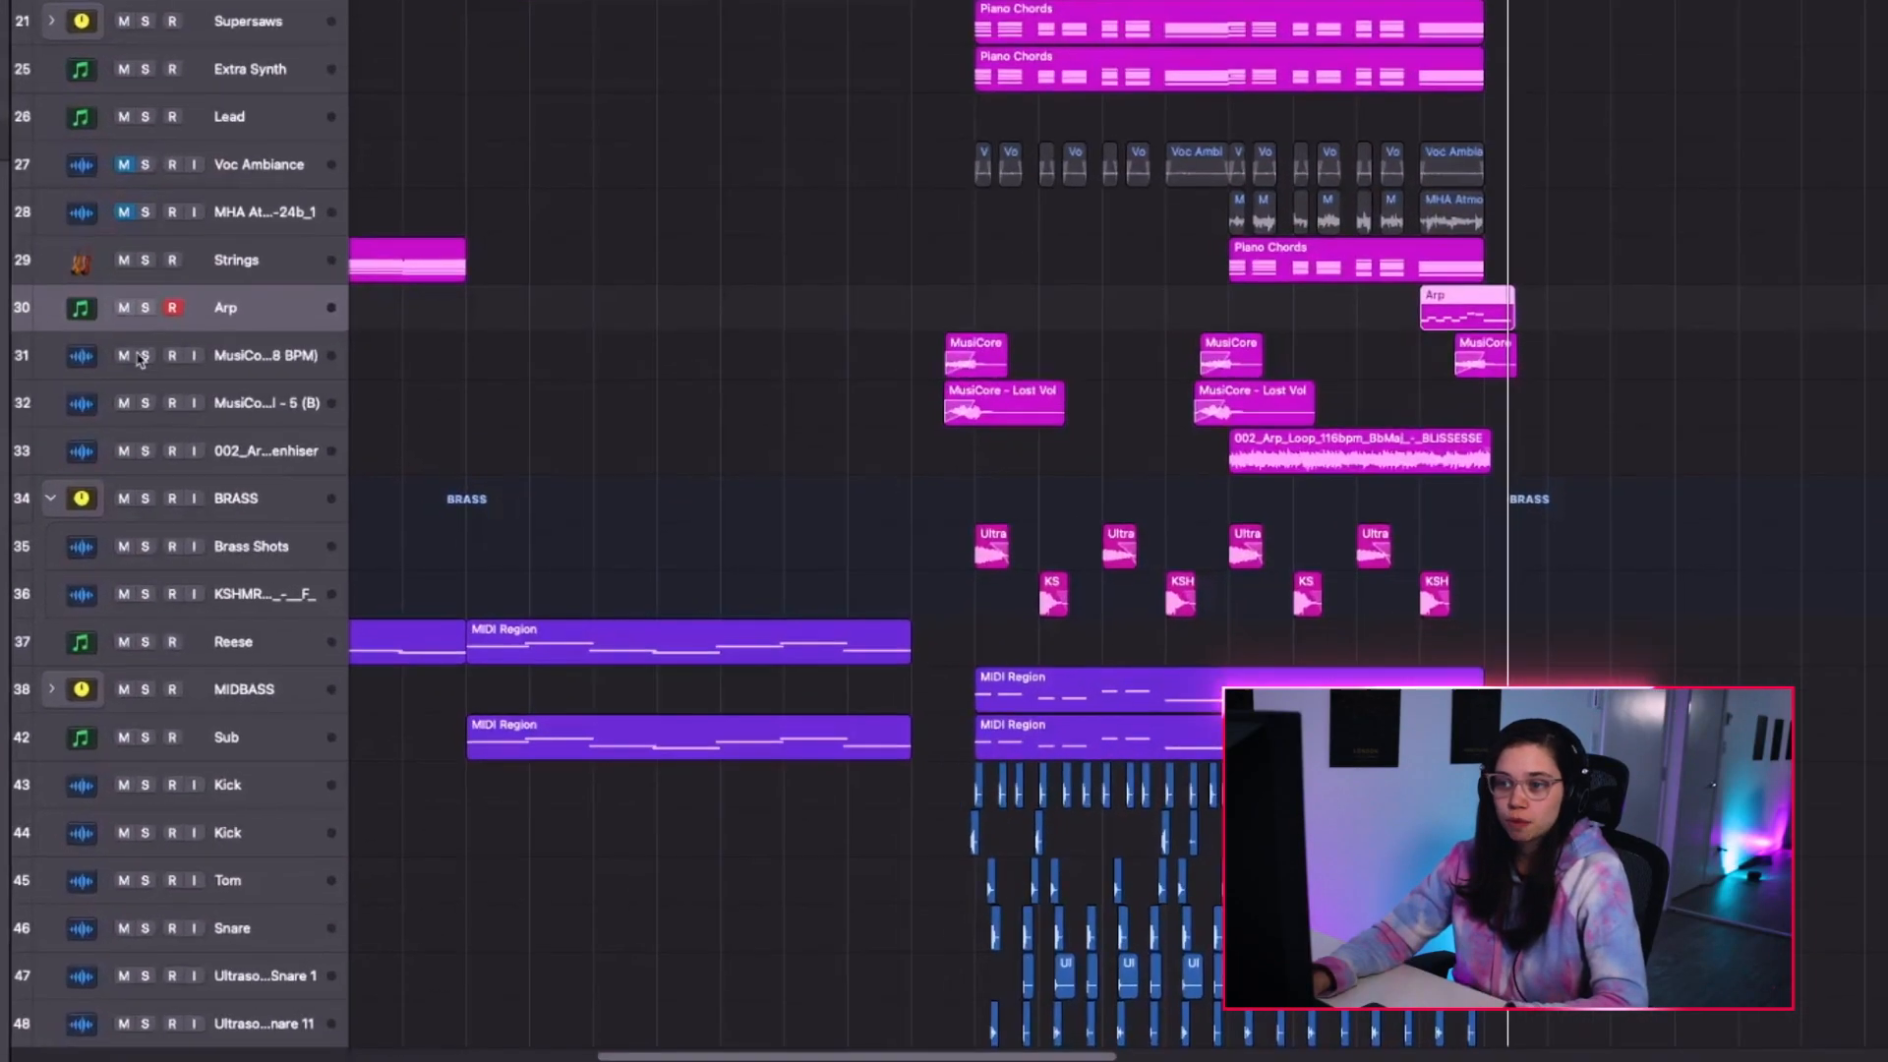
left_click(233, 567)
left_click(233, 602)
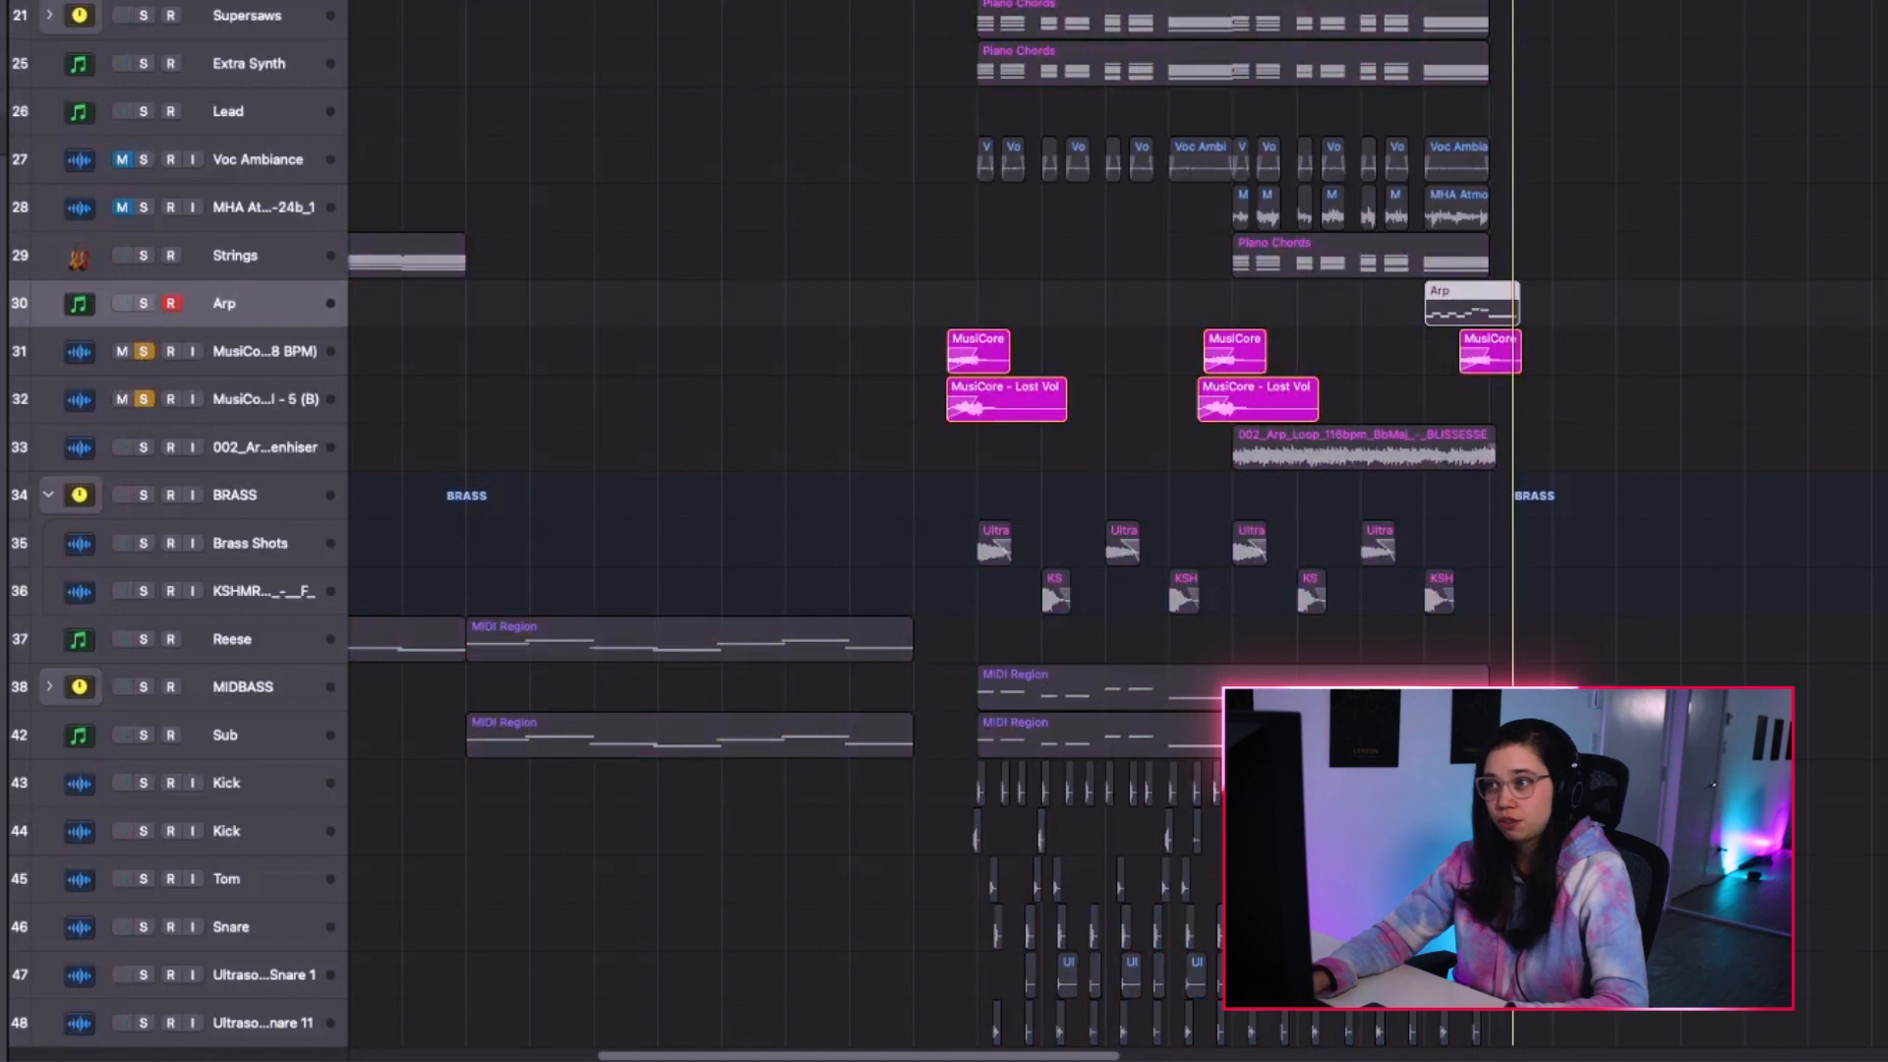
key("space")
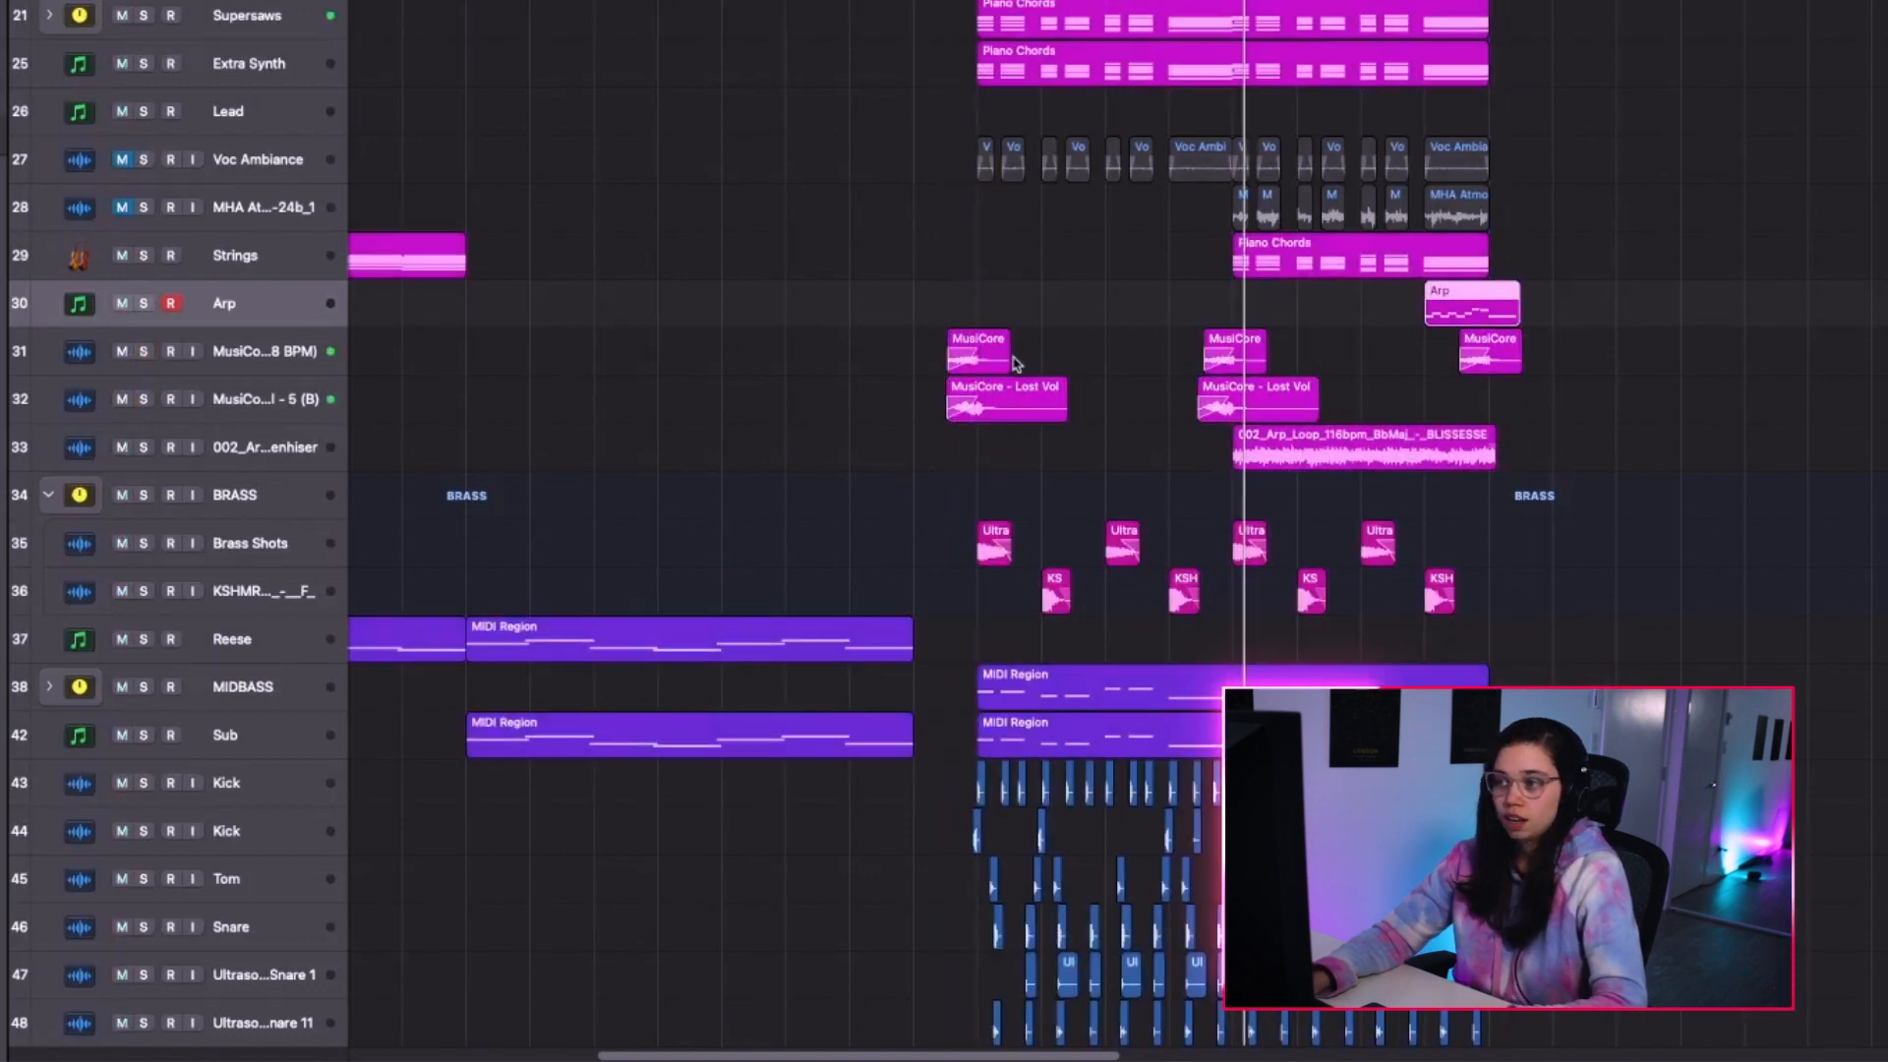
Set the playhead to the start of the BuildUp section at bar 18 and enlarge the track rows.
scroll(1022, 372, "down", 10)
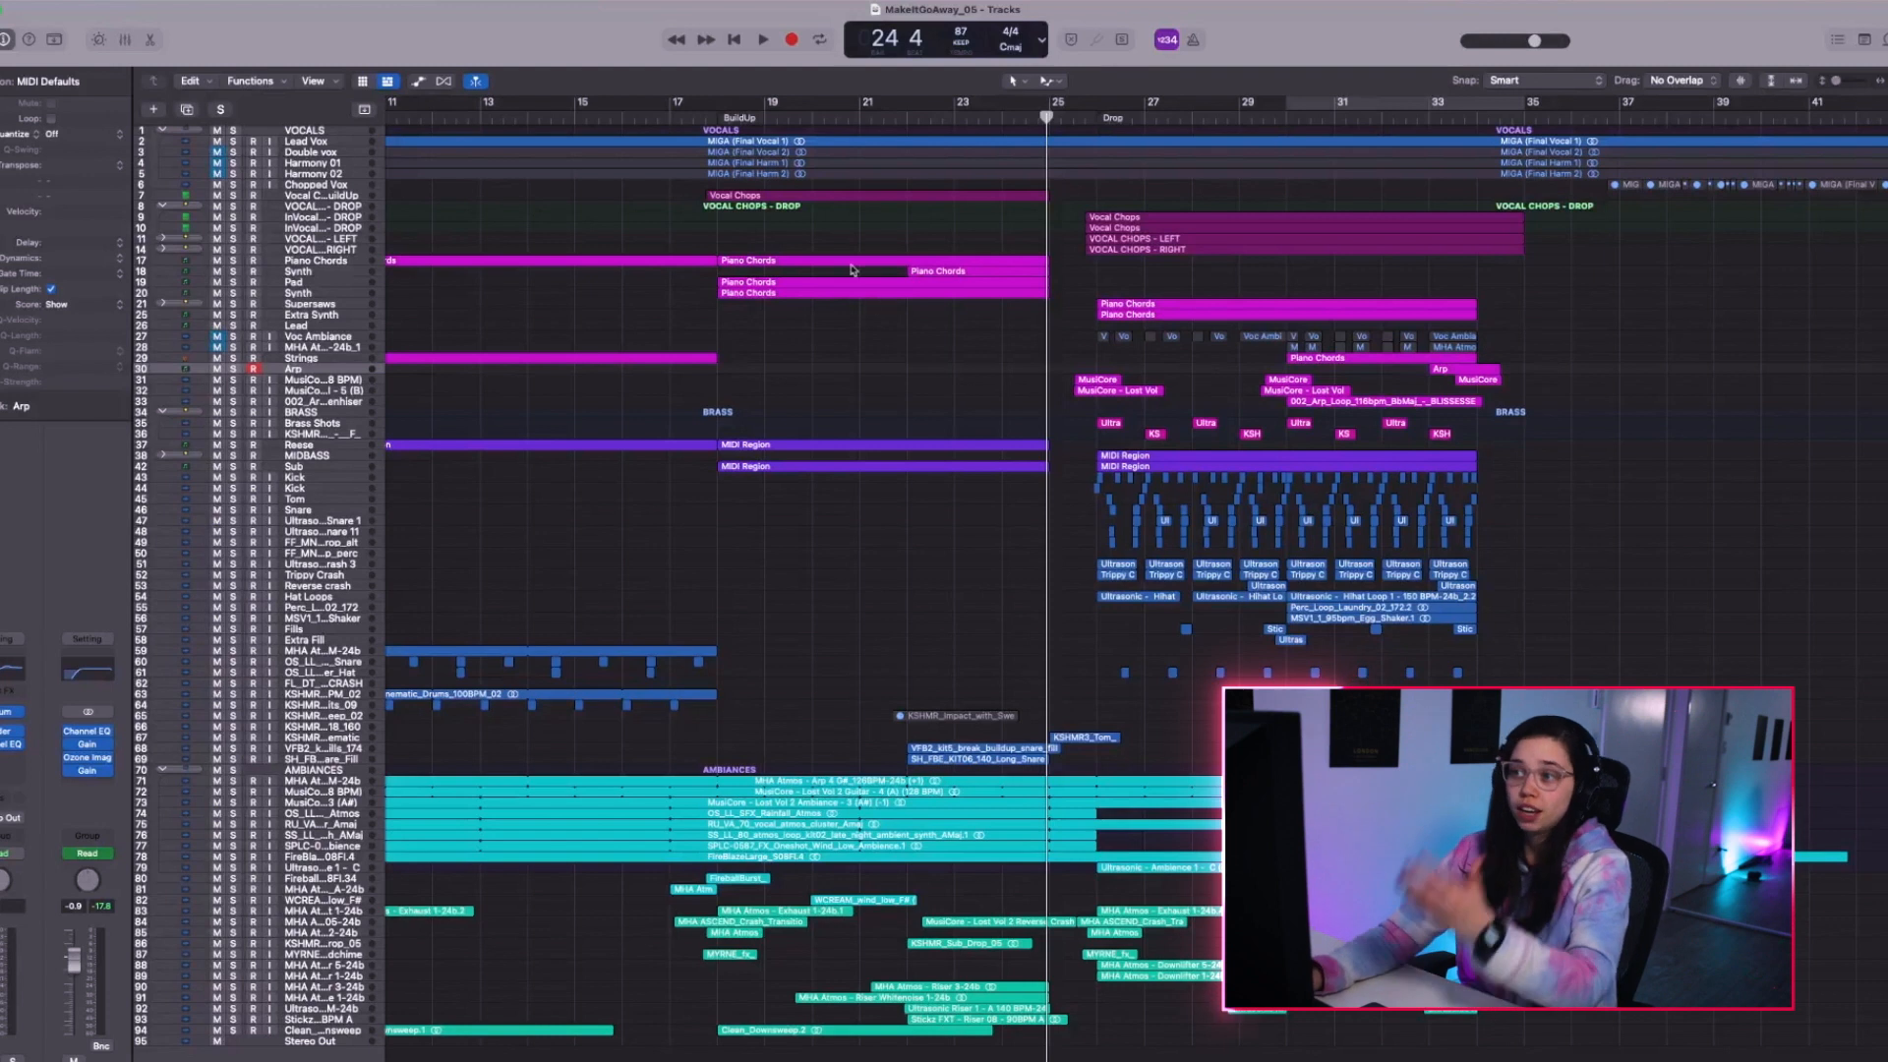
key("super+Down")
key("super+Down")
left_click(720, 119)
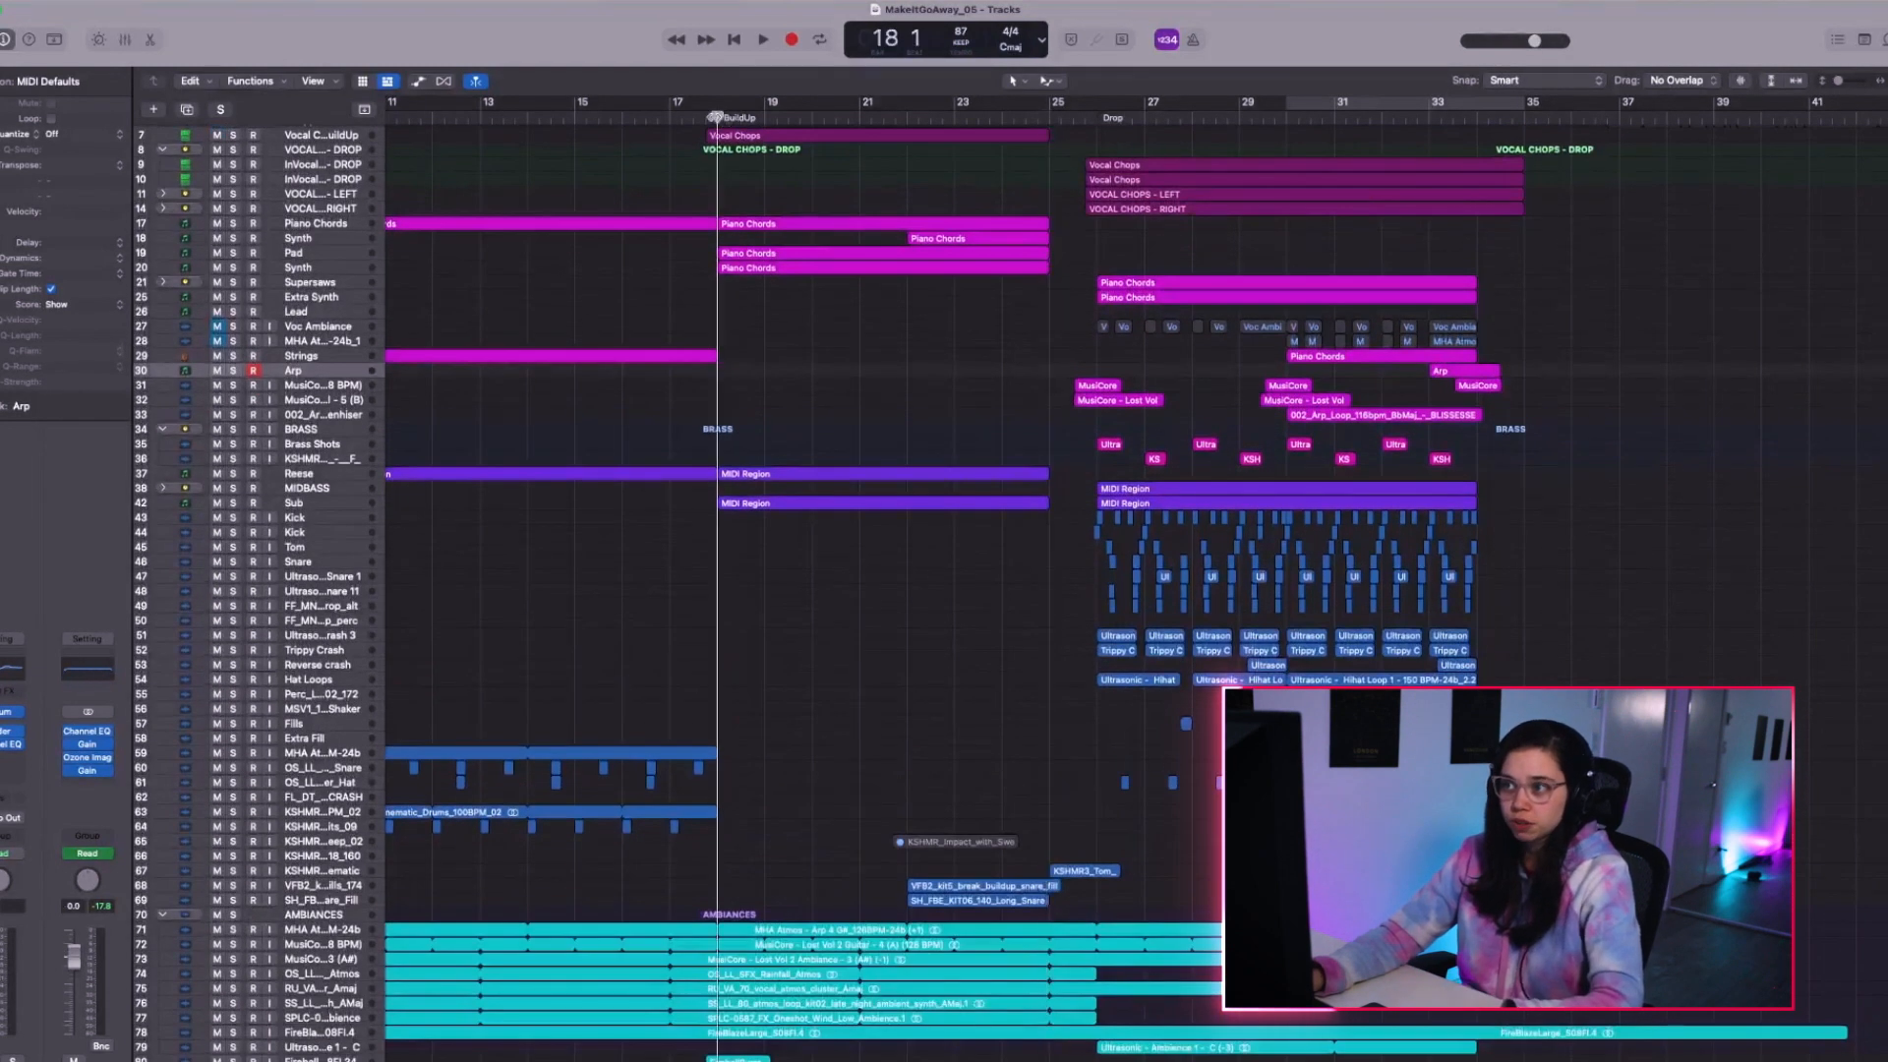
key("super+Down")
key("super+Down")
key("super+Down")
scroll(770, 195, "up", 8)
key("super+Down")
key("super+Down")
key("super+Down")
key("super+Down")
scroll(796, 212, "up", 9)
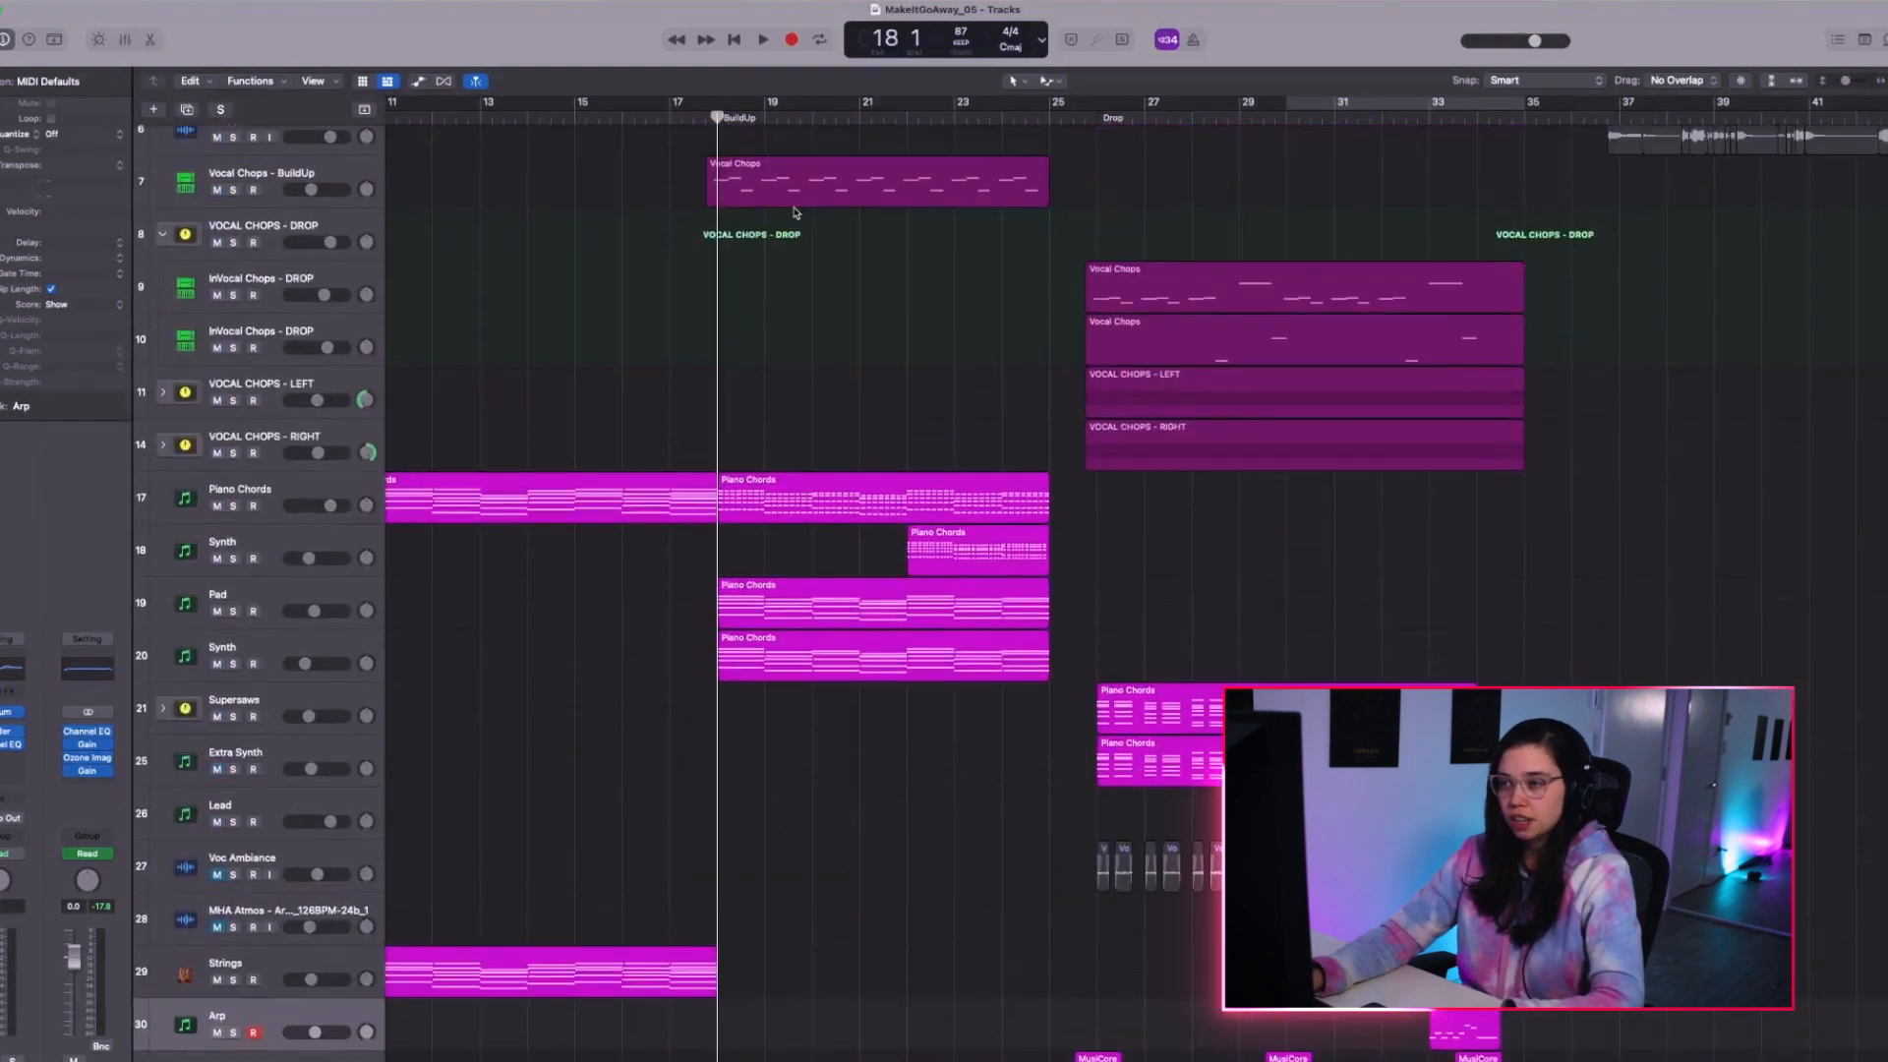
Select the Vocal Chops region on the Vocal Chops - BuildUp track and view its notes in the Piano Roll.
left_click(879, 469)
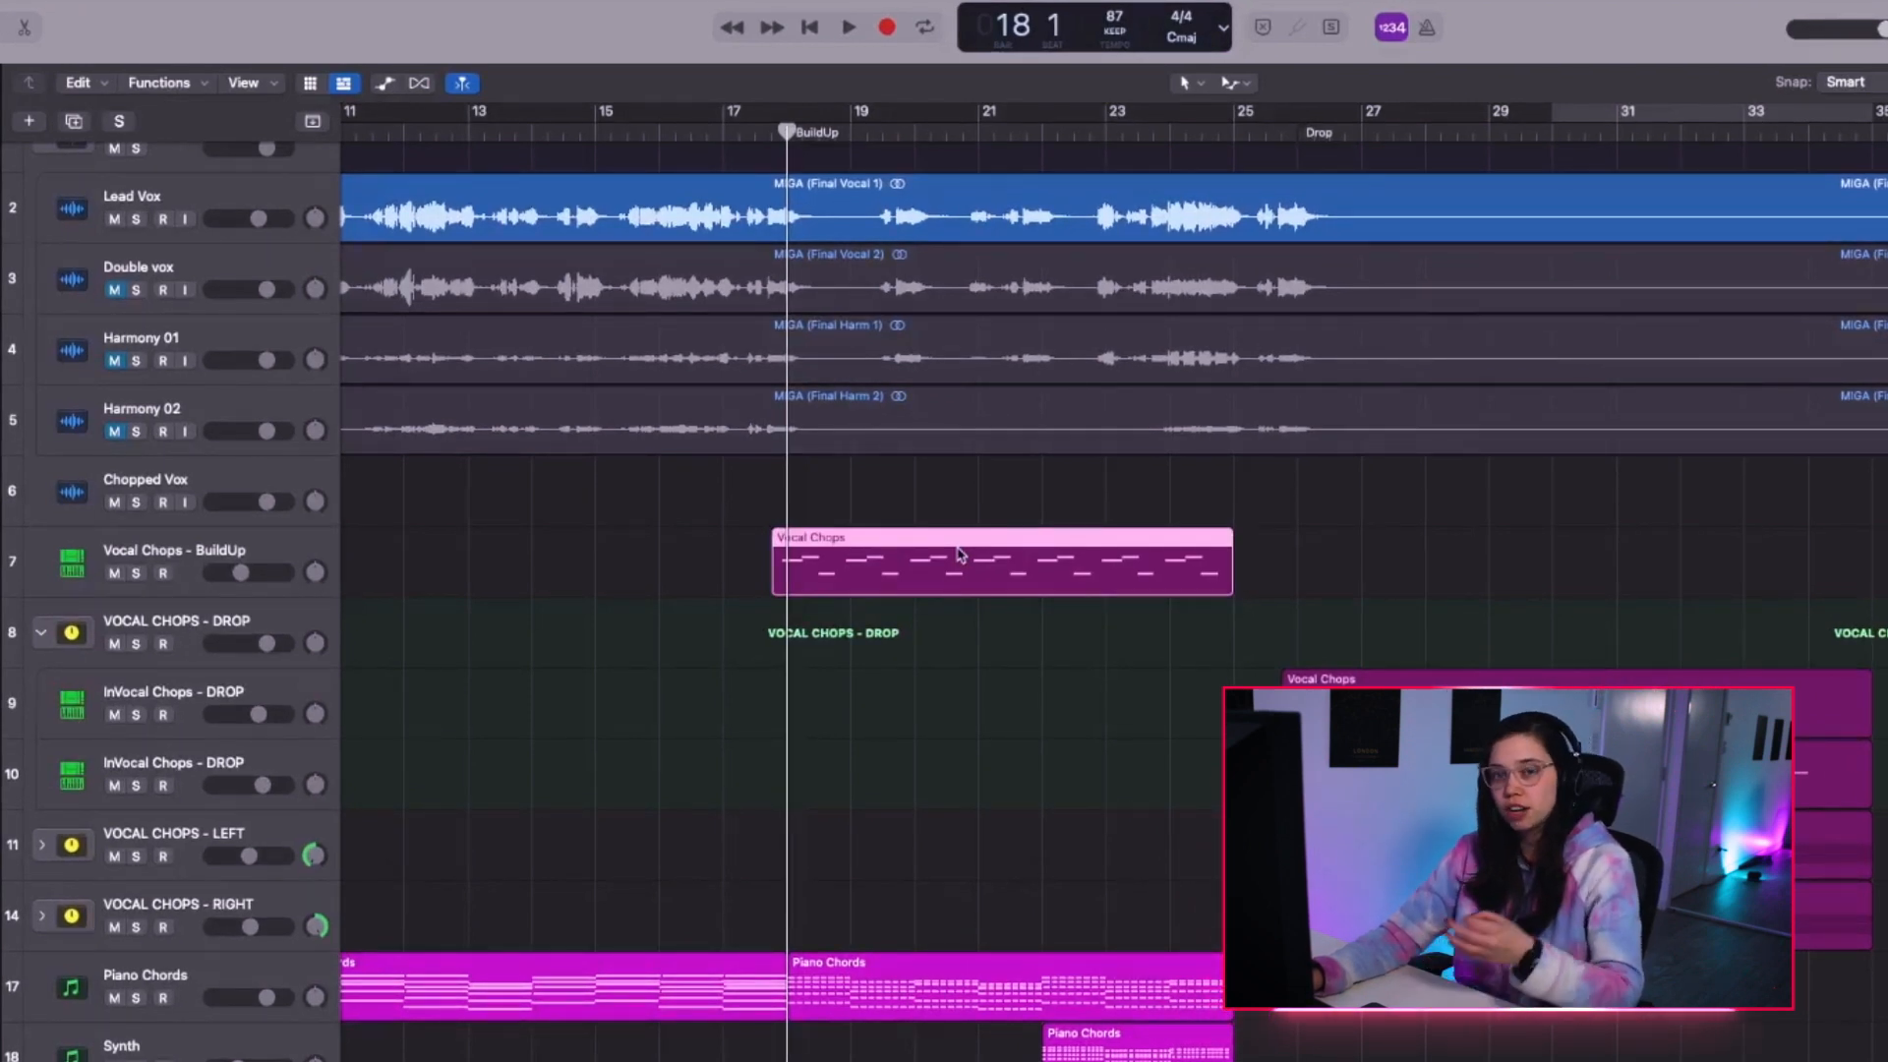
left_click(283, 549)
key("e")
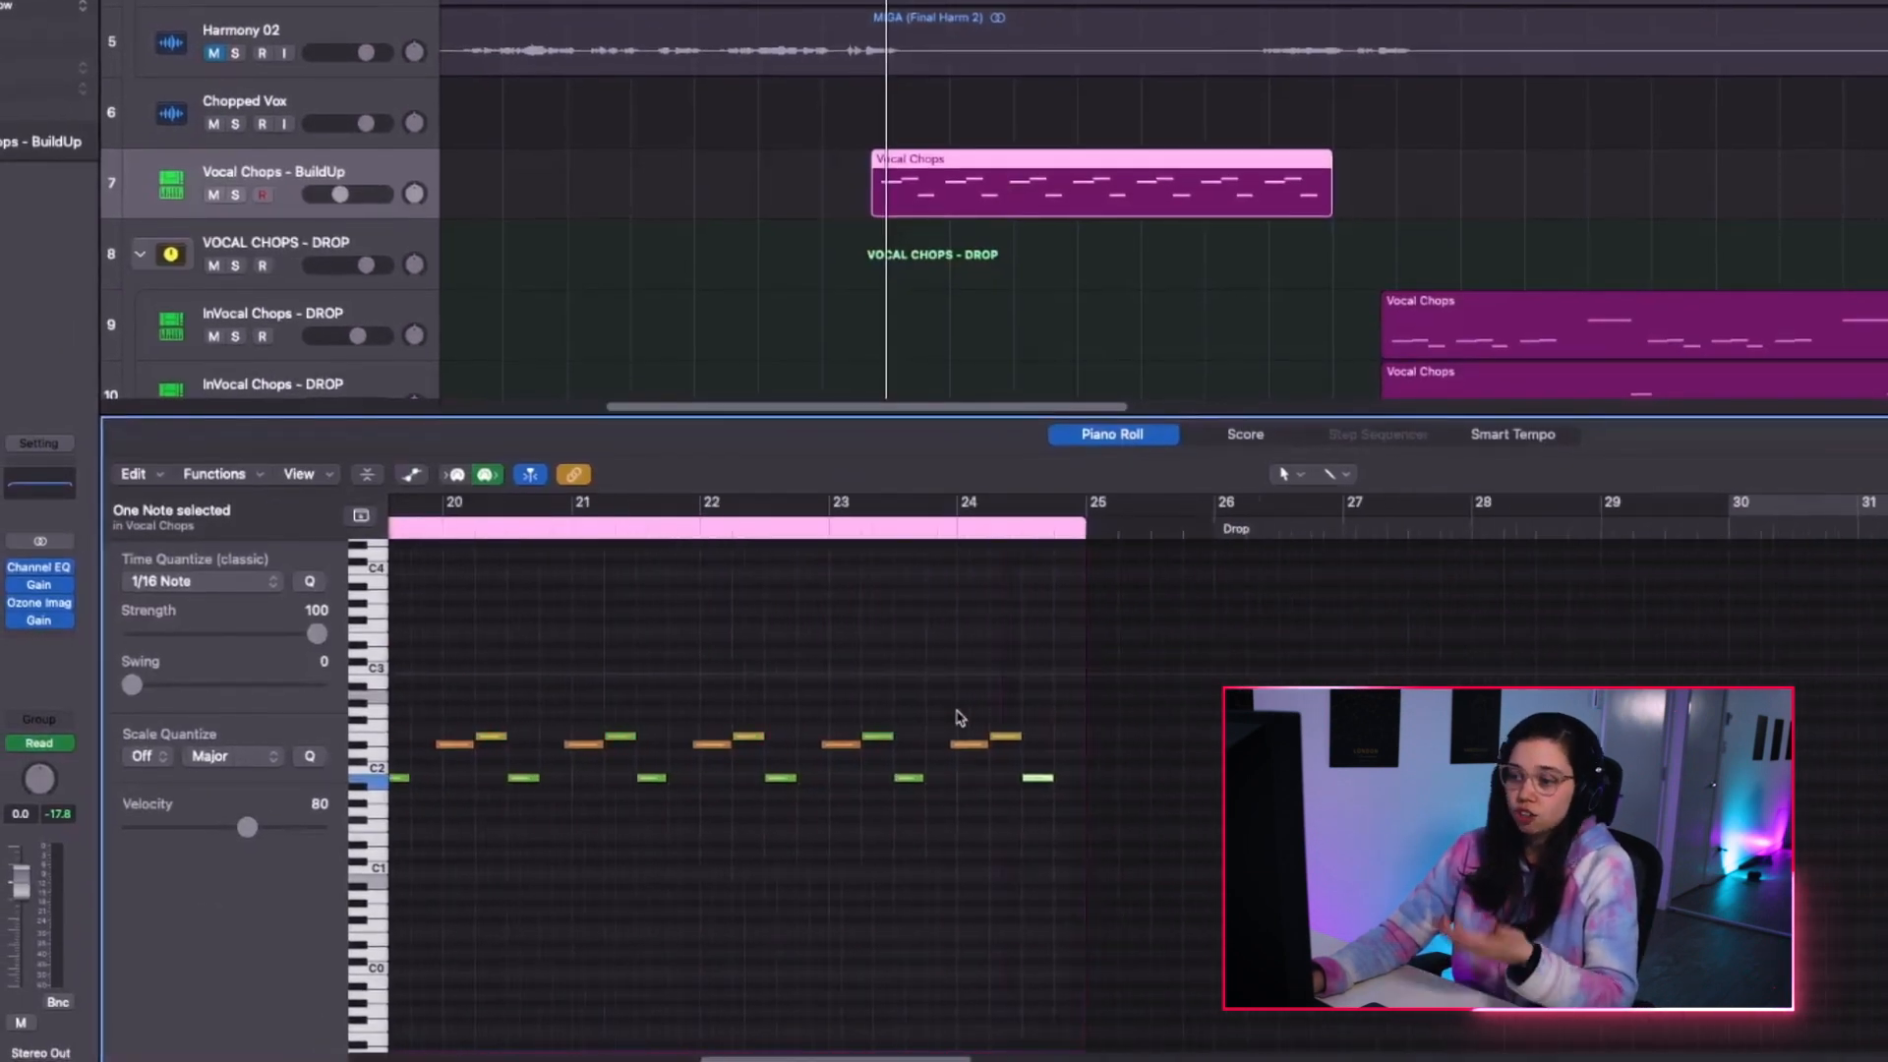
scroll(958, 717, "left", 5)
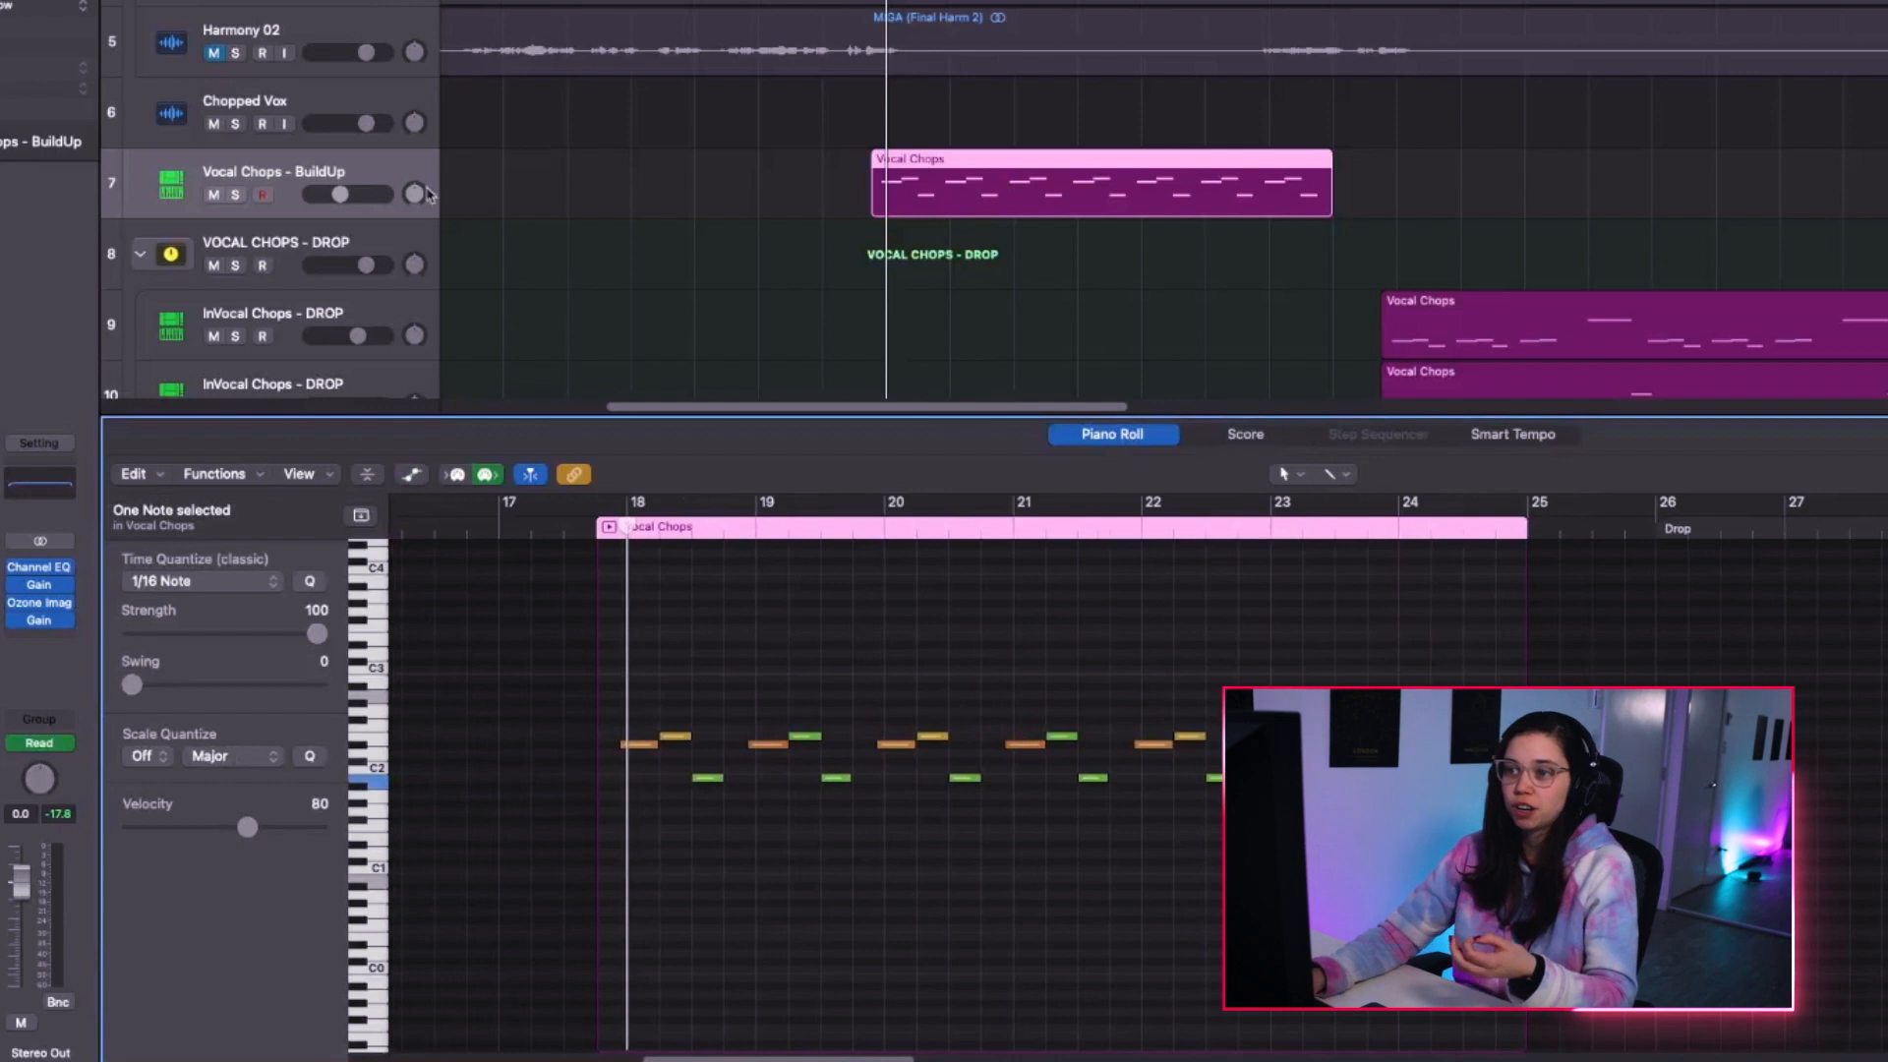
Play the Vocal Chops - BuildUp track soloed and inspect the high cut in its Channel EQ.
key("s")
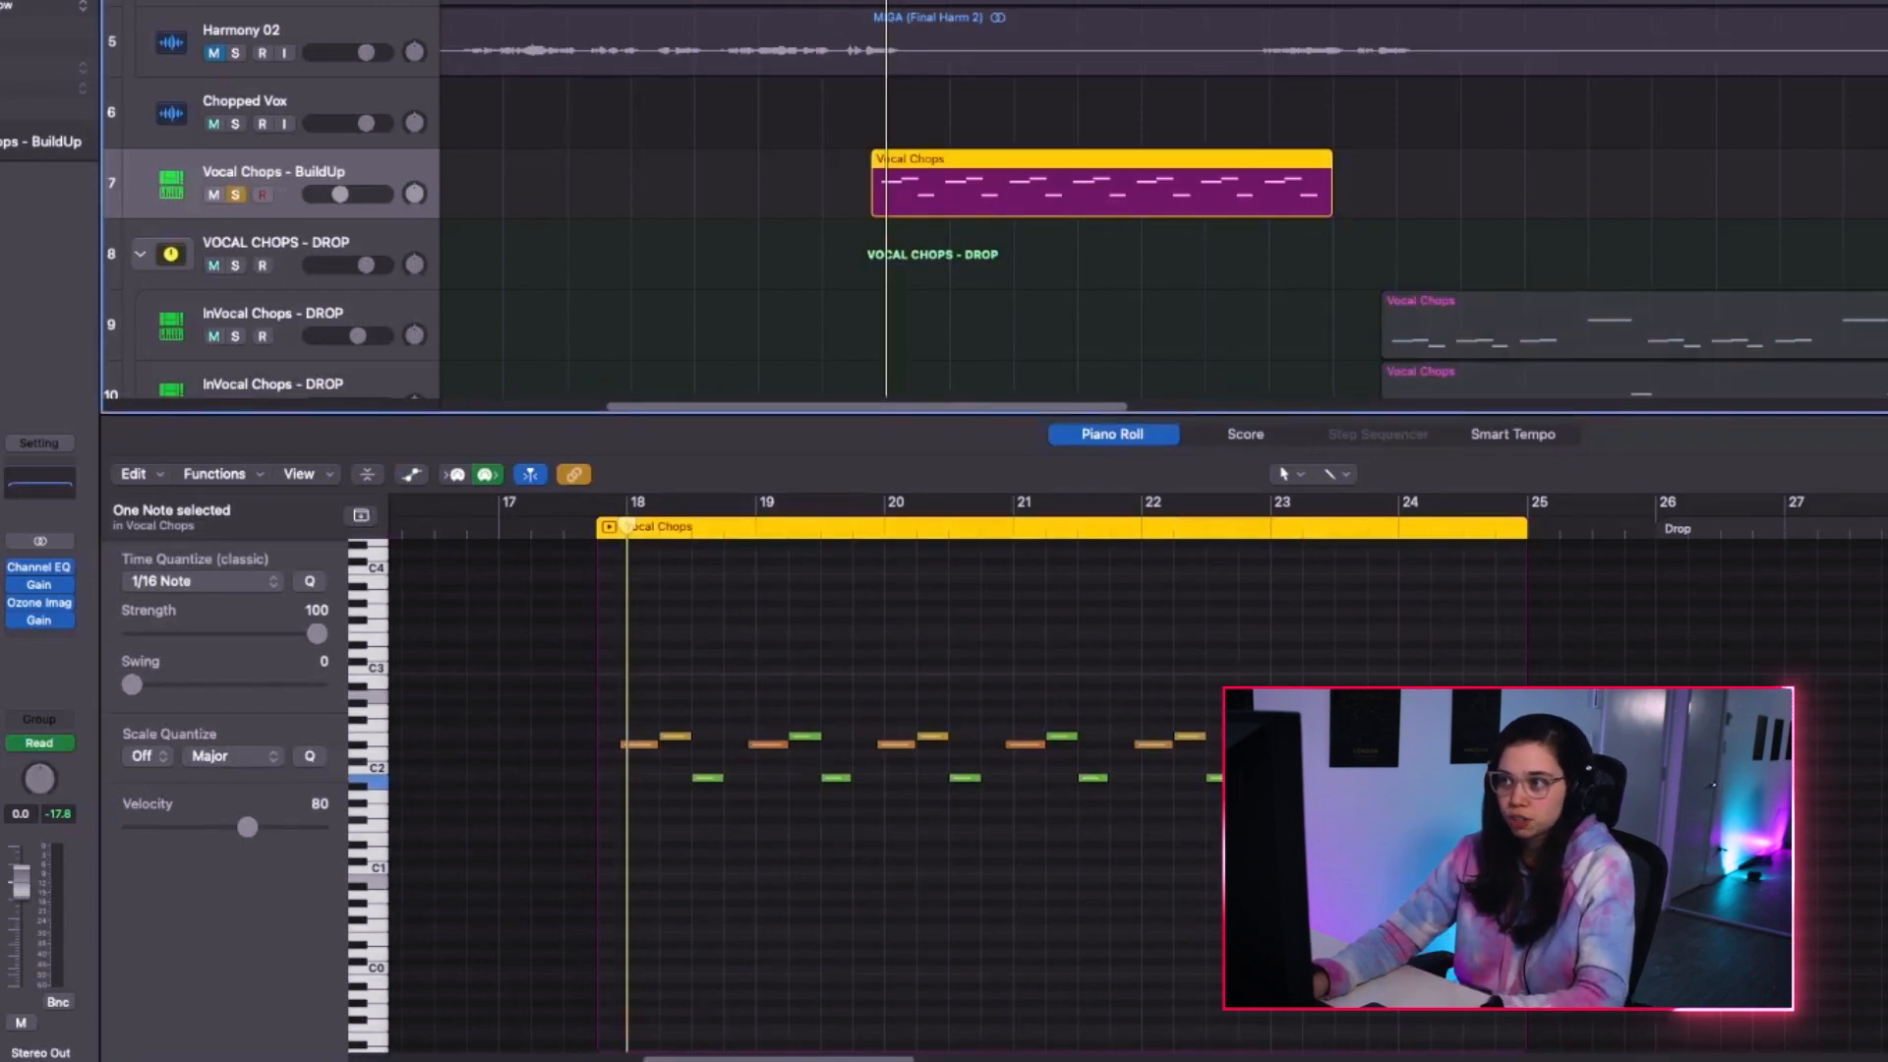
key("space")
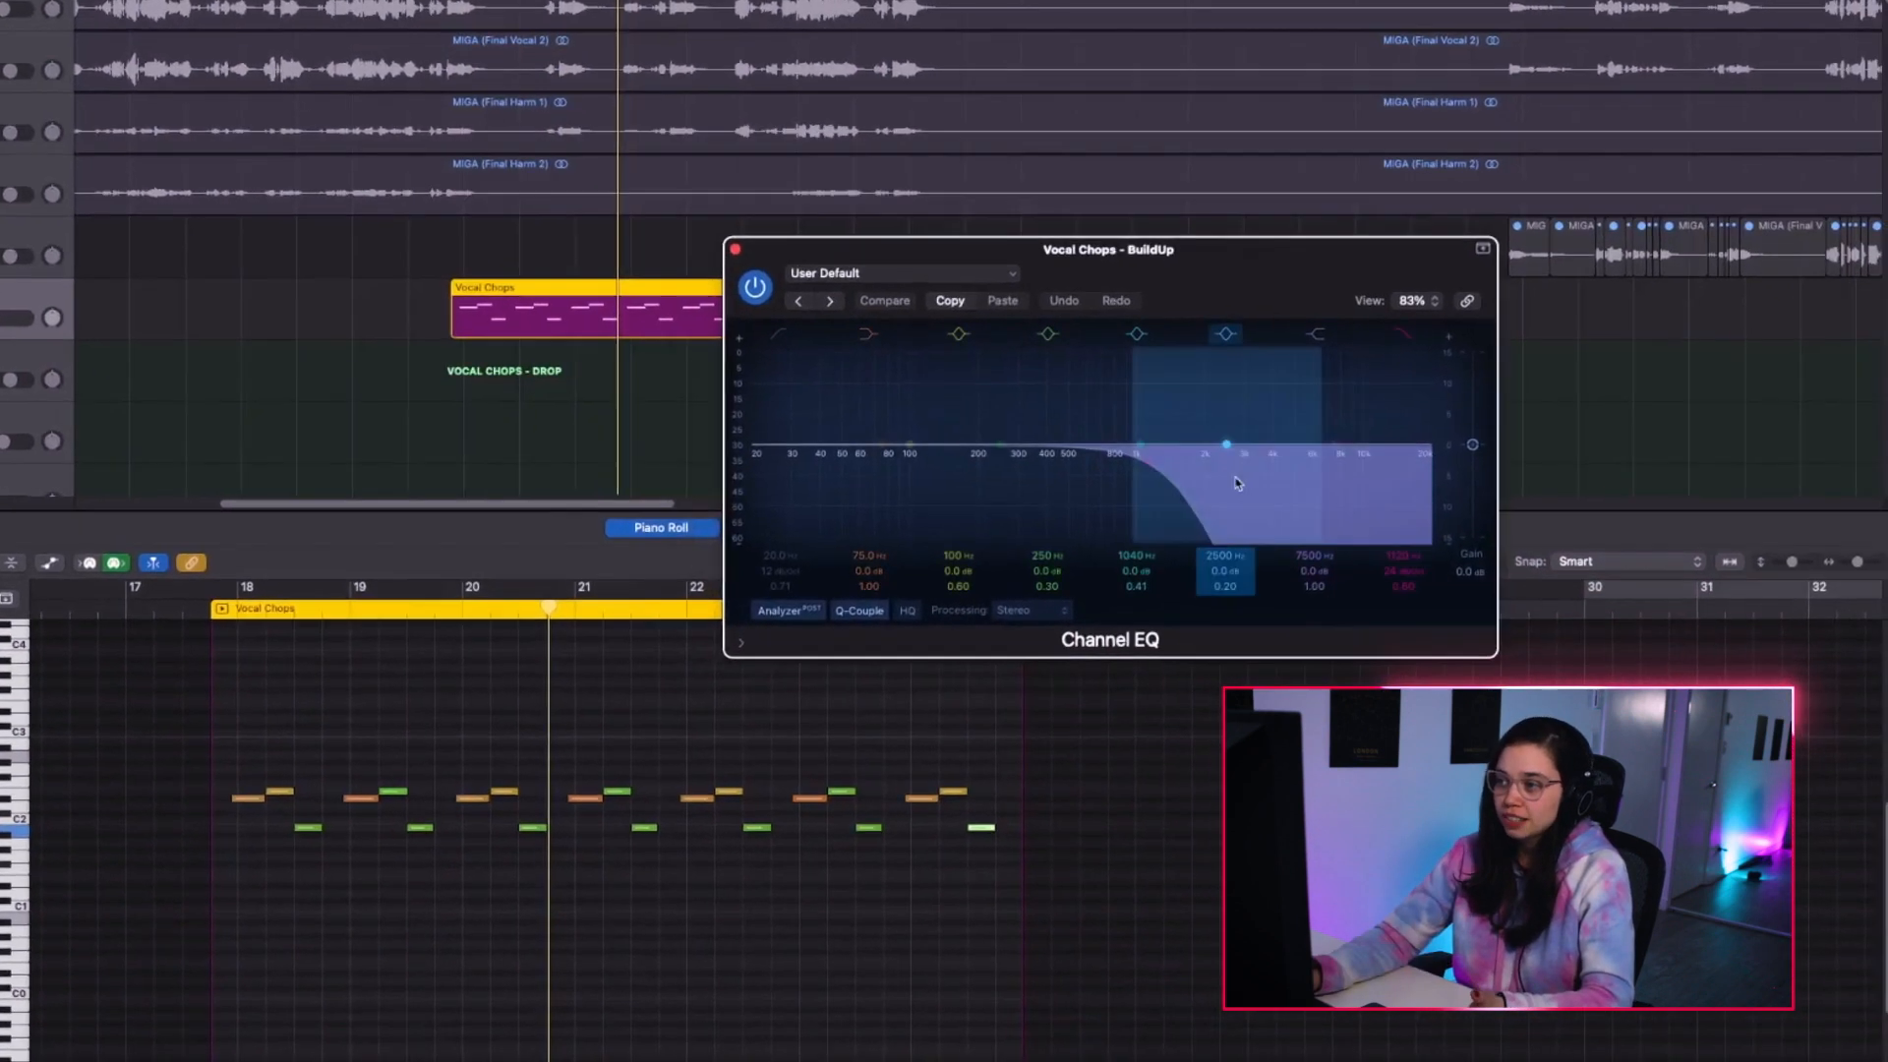
left_click(735, 250)
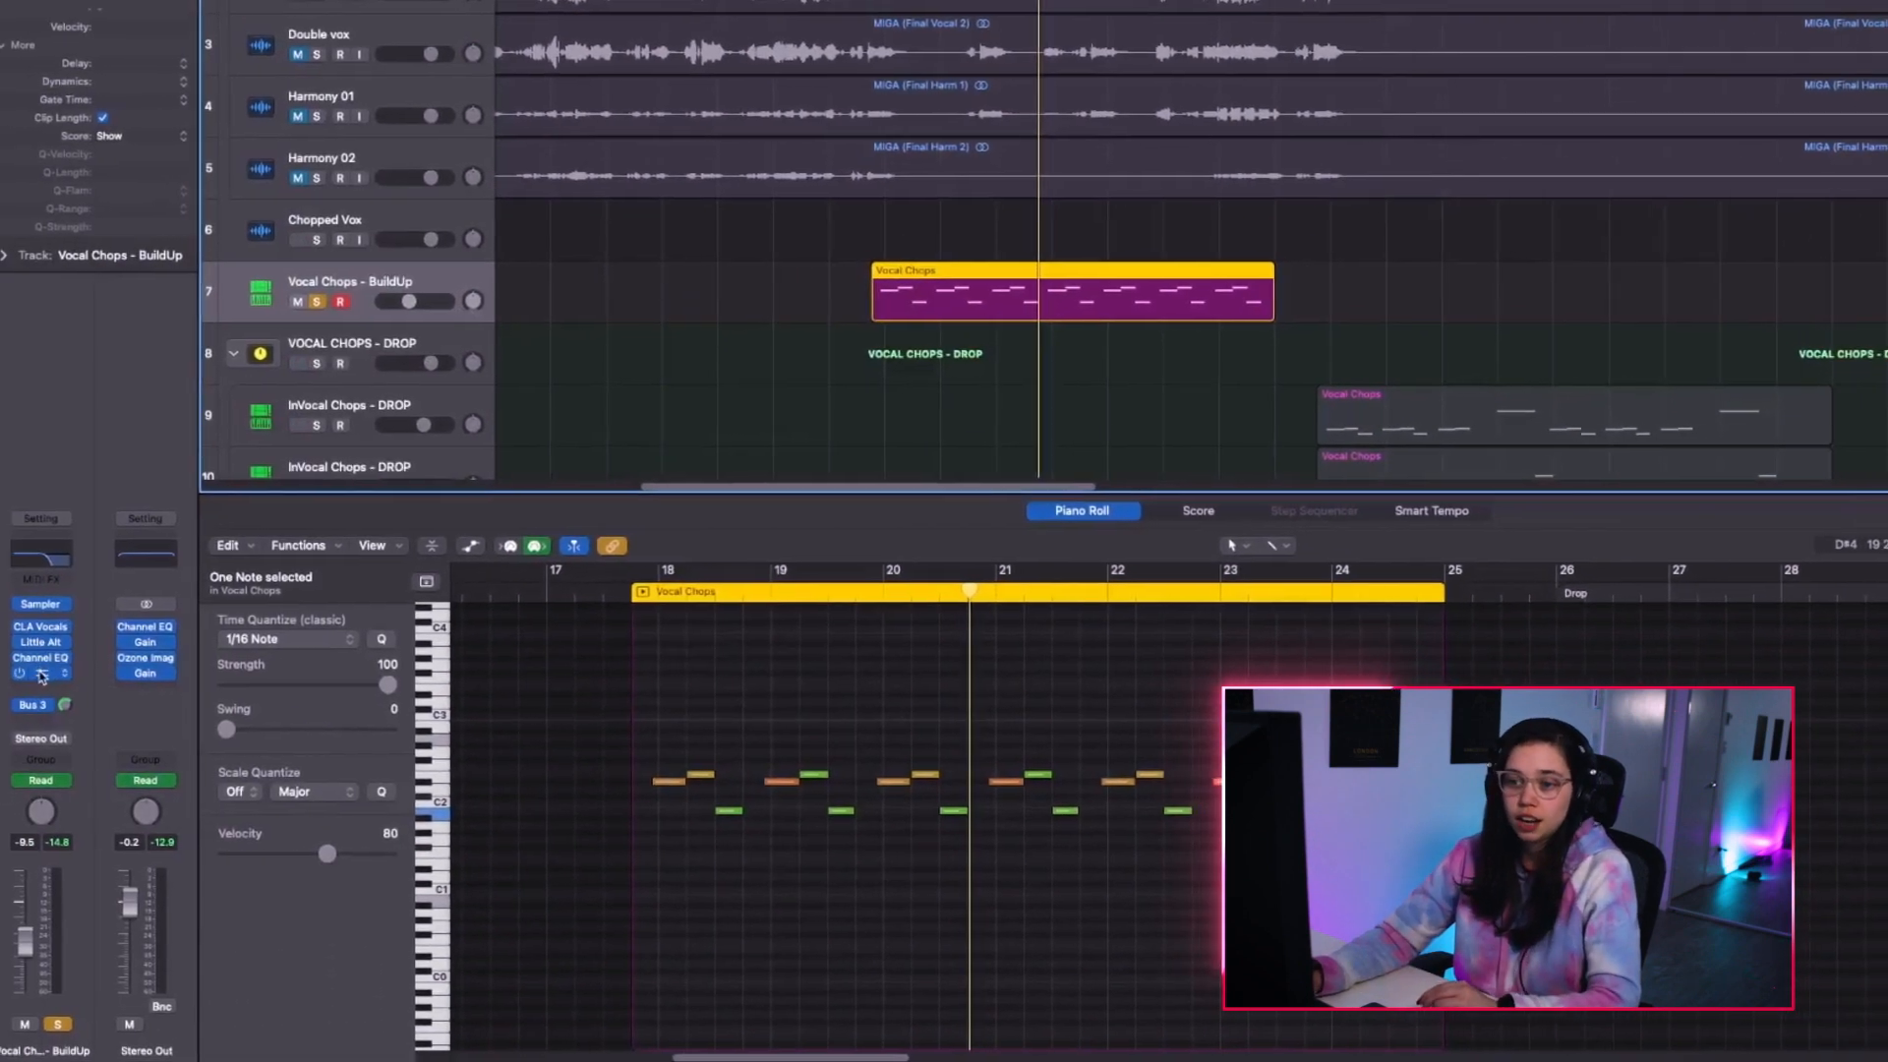
Inspect the PanCake2 panning curve on the Vocal Chops - BuildUp track and close the plug-in.
left_click(43, 675)
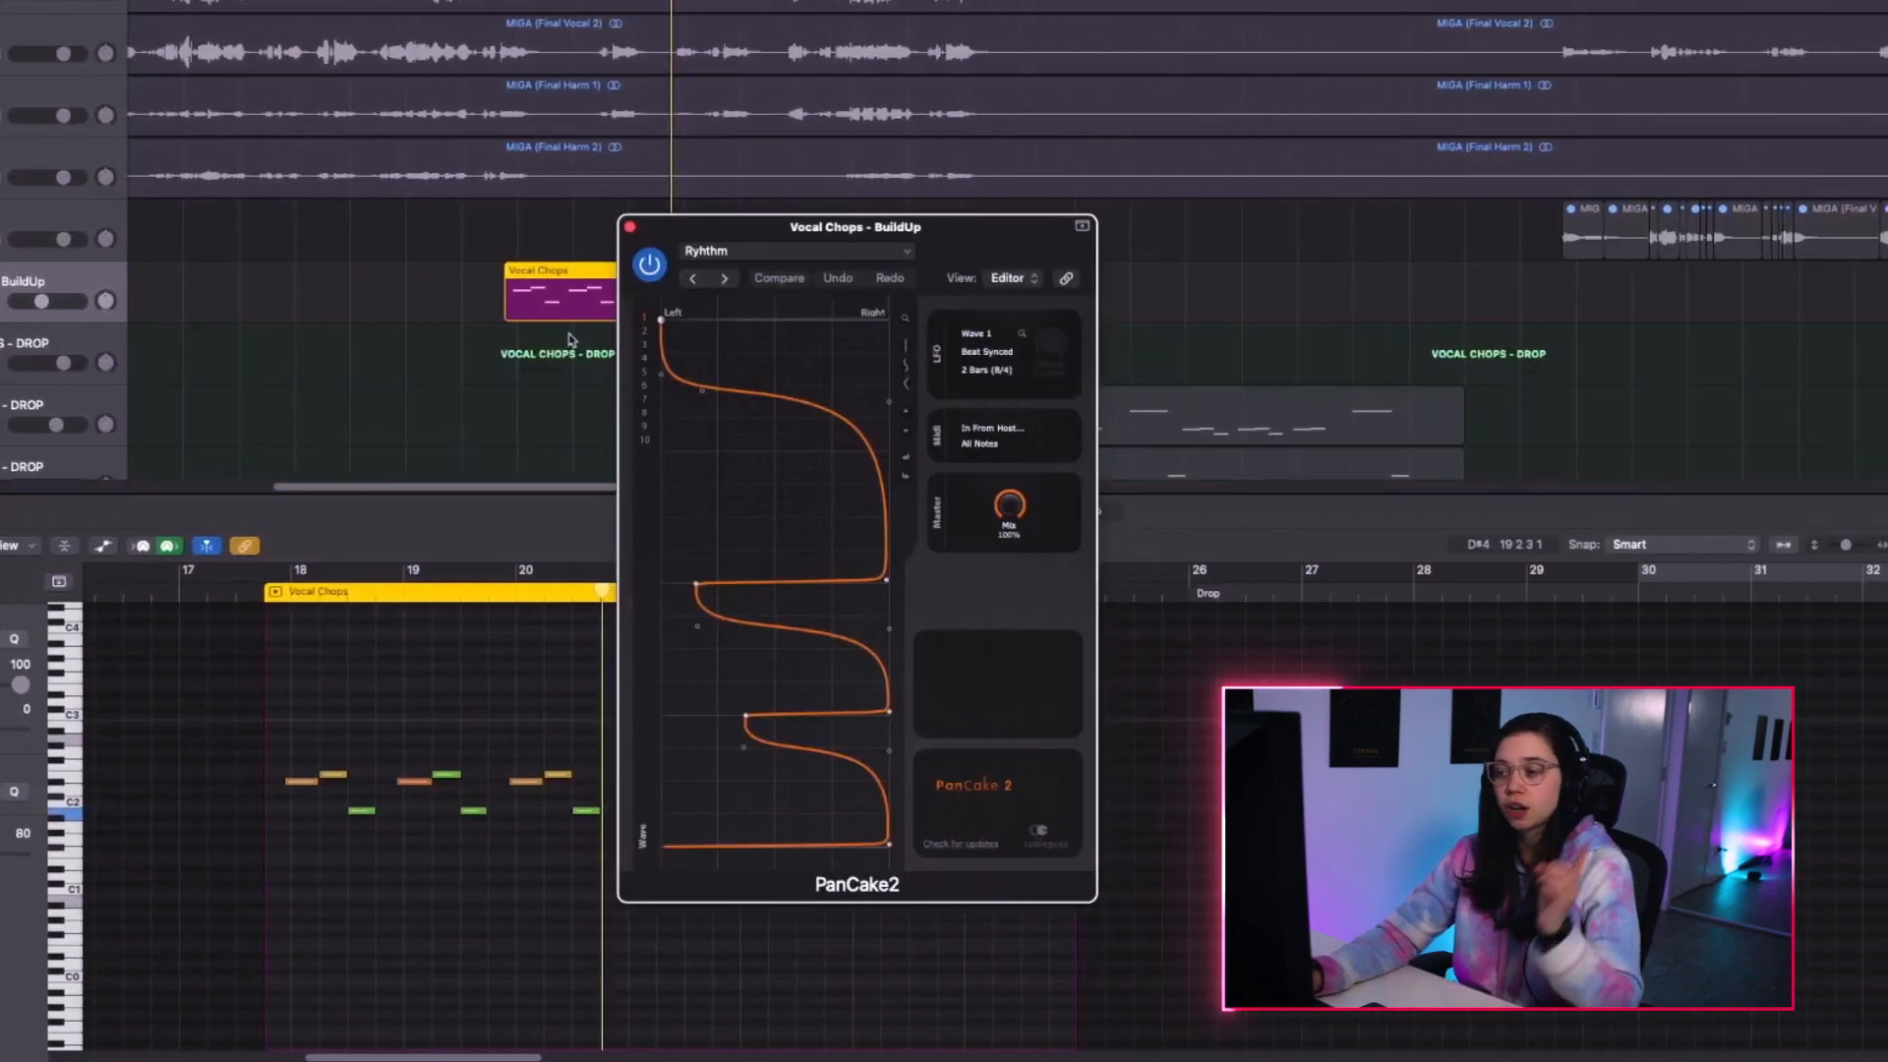
left_click(629, 226)
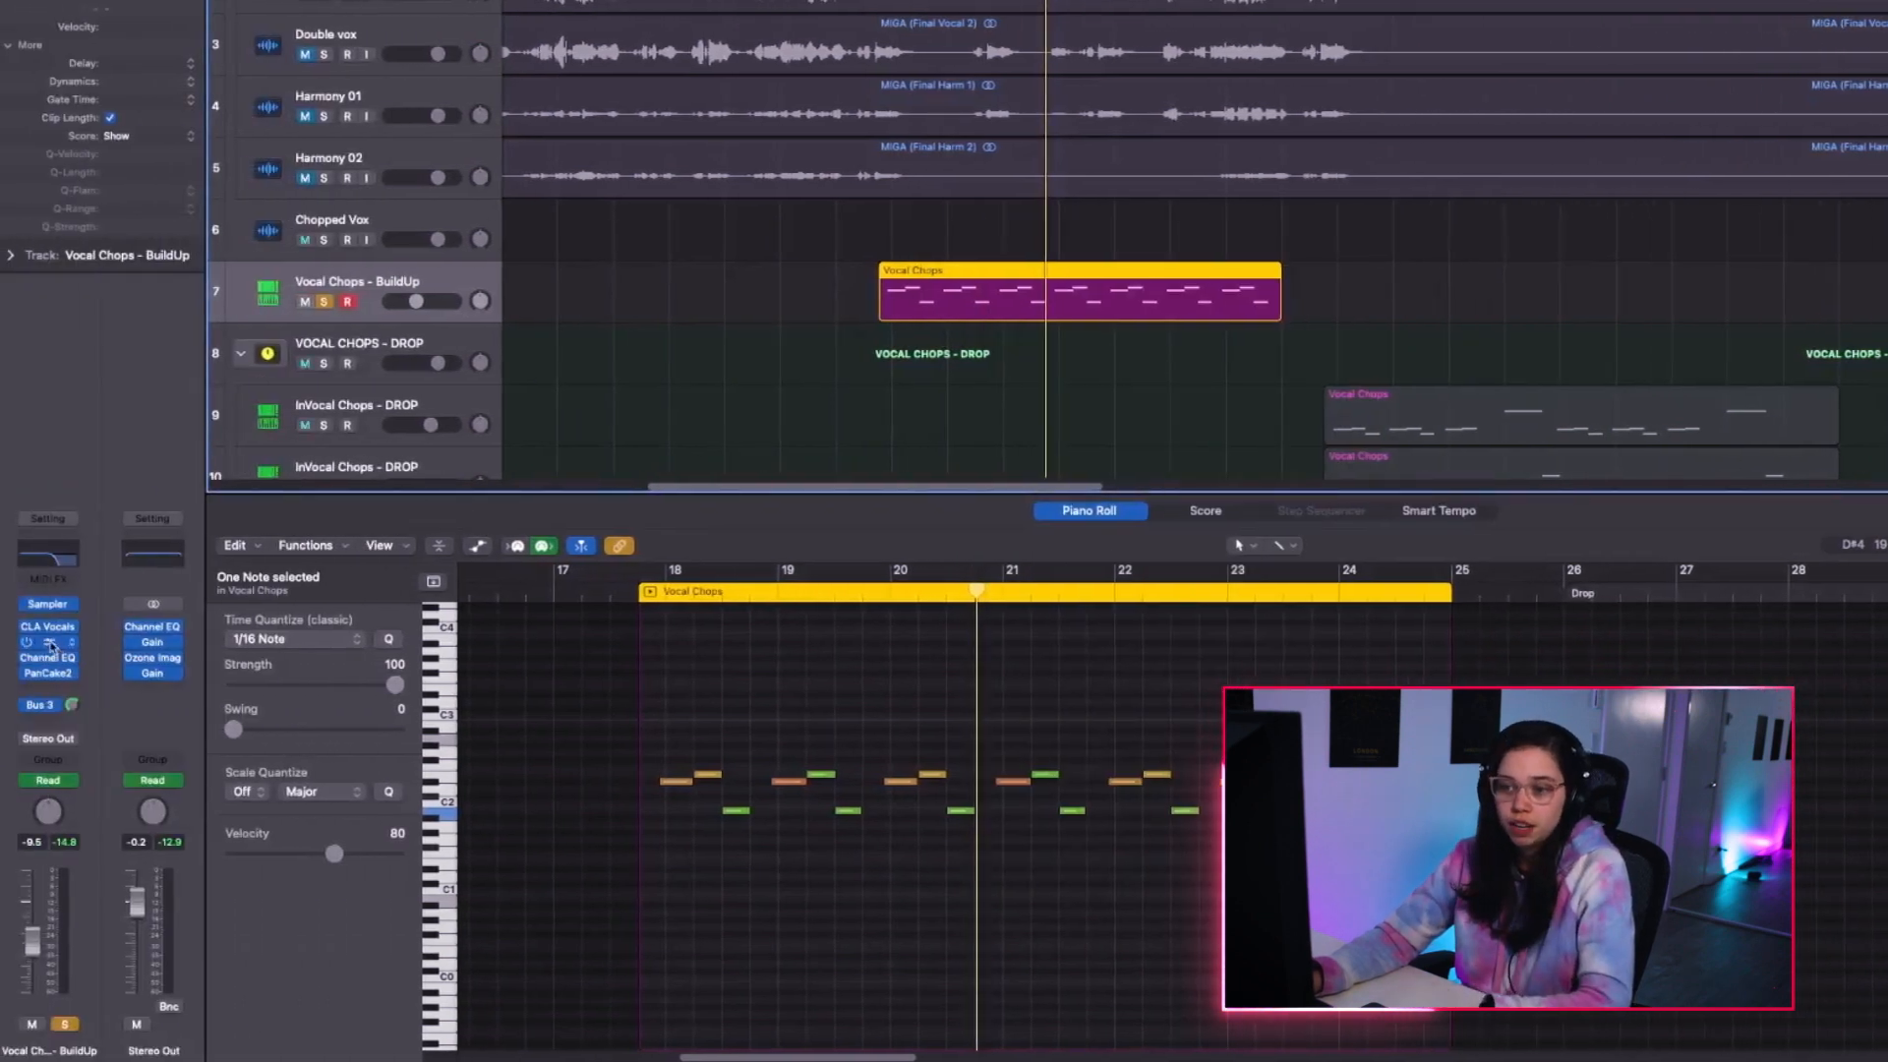
scroll(1075, 294, "down", 3)
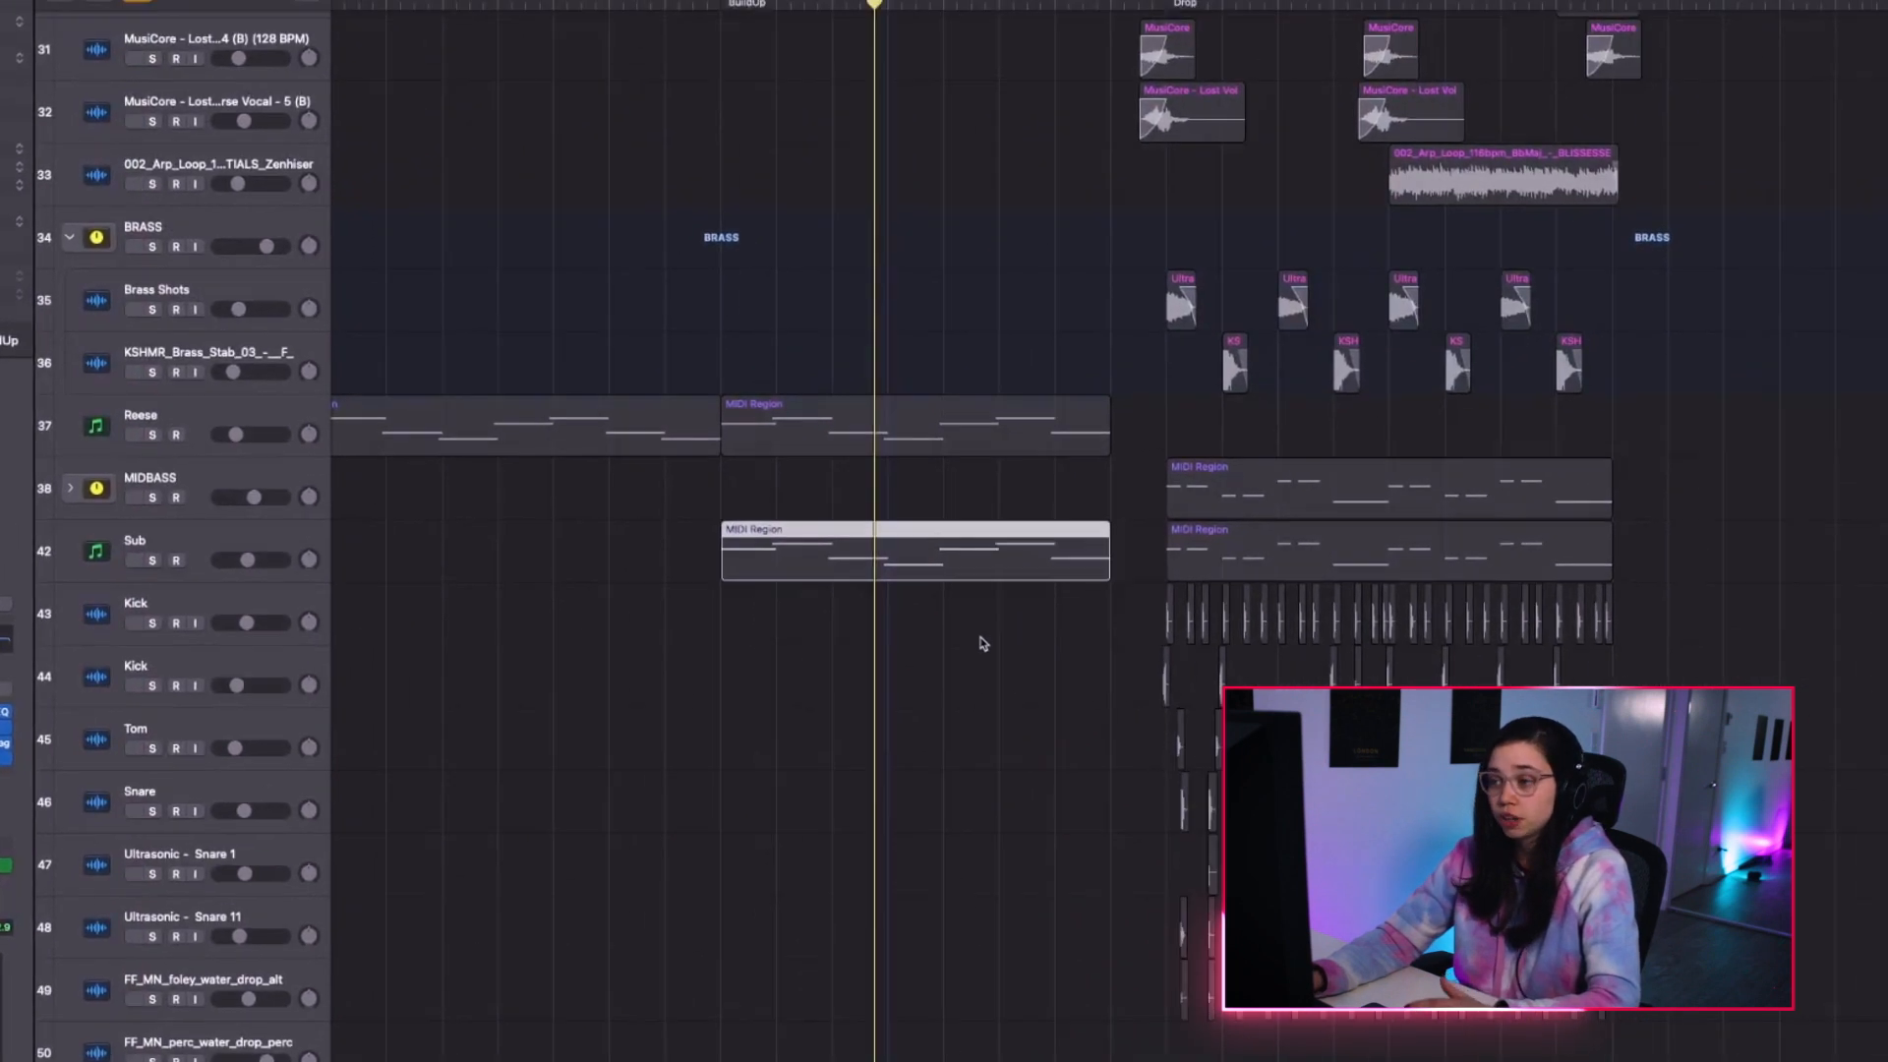
Solo the Sub track and select the Reese track's BuildUp MIDI region for comparison with the Sub notes.
left_click(155, 561)
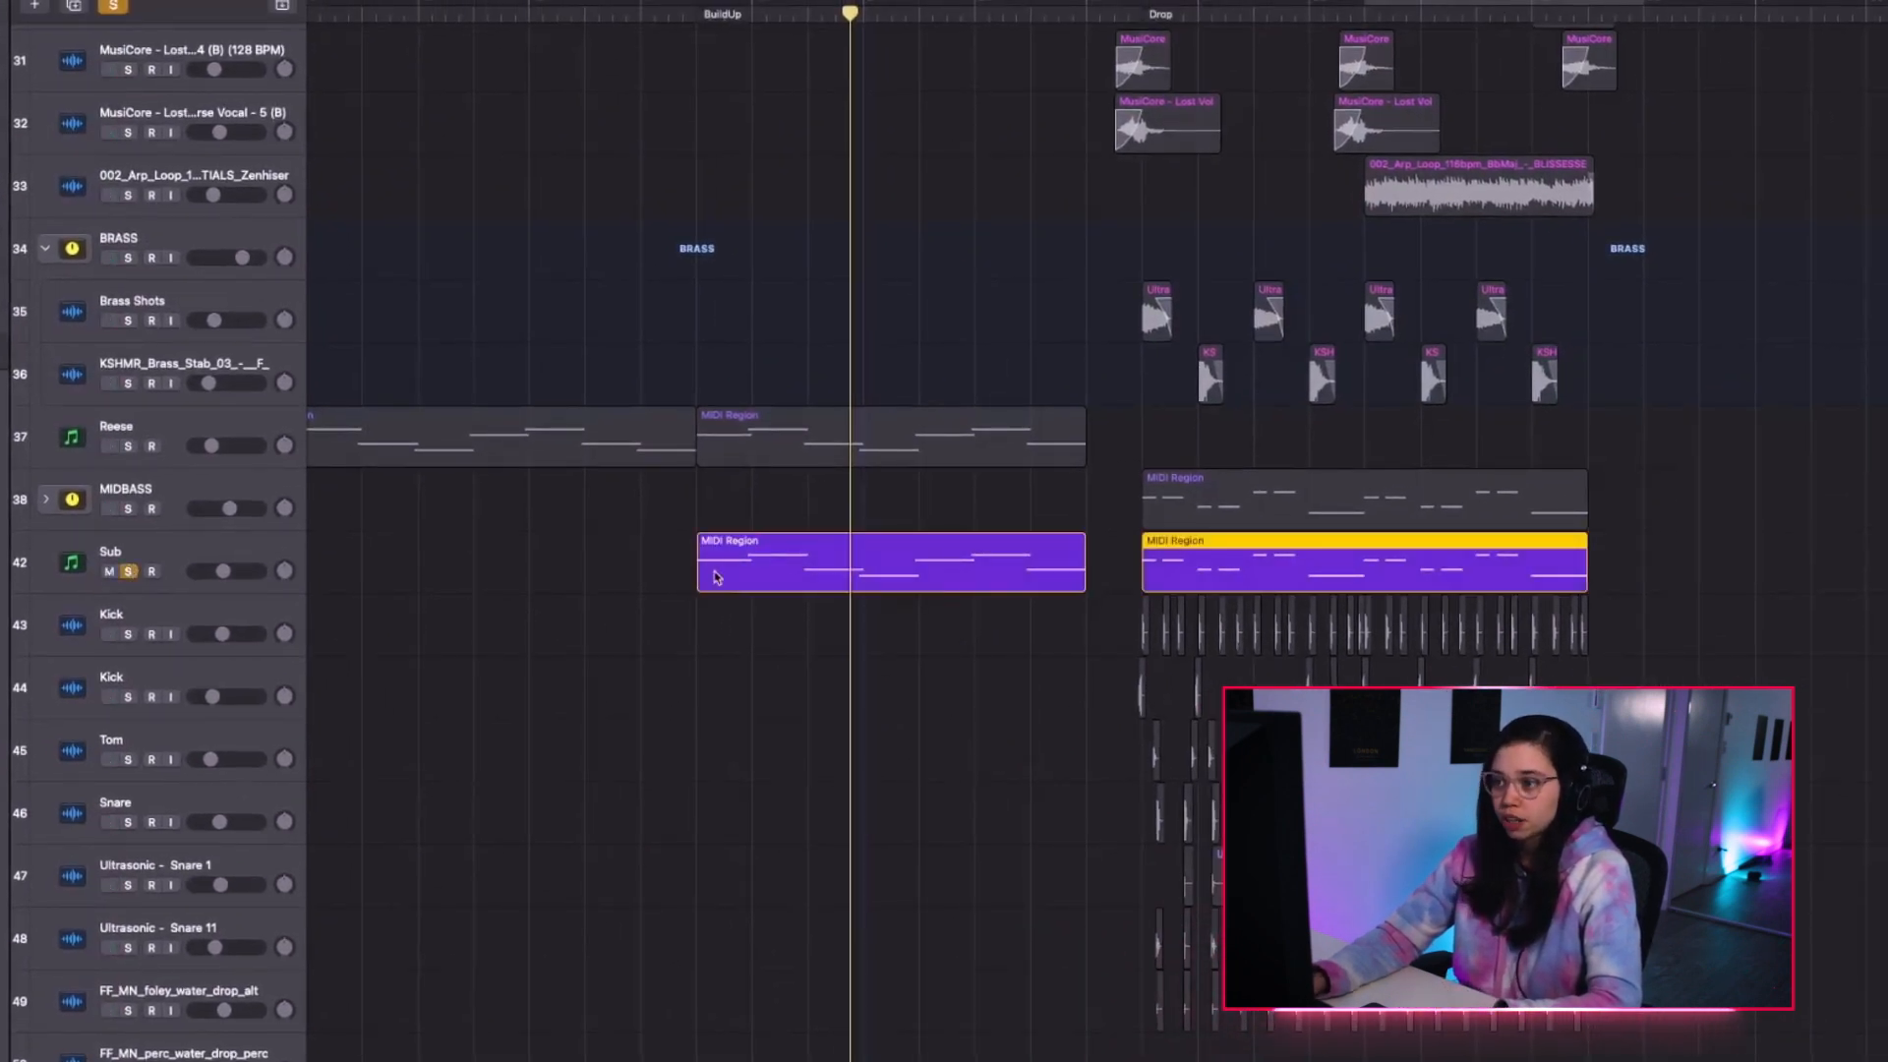
left_click(733, 461)
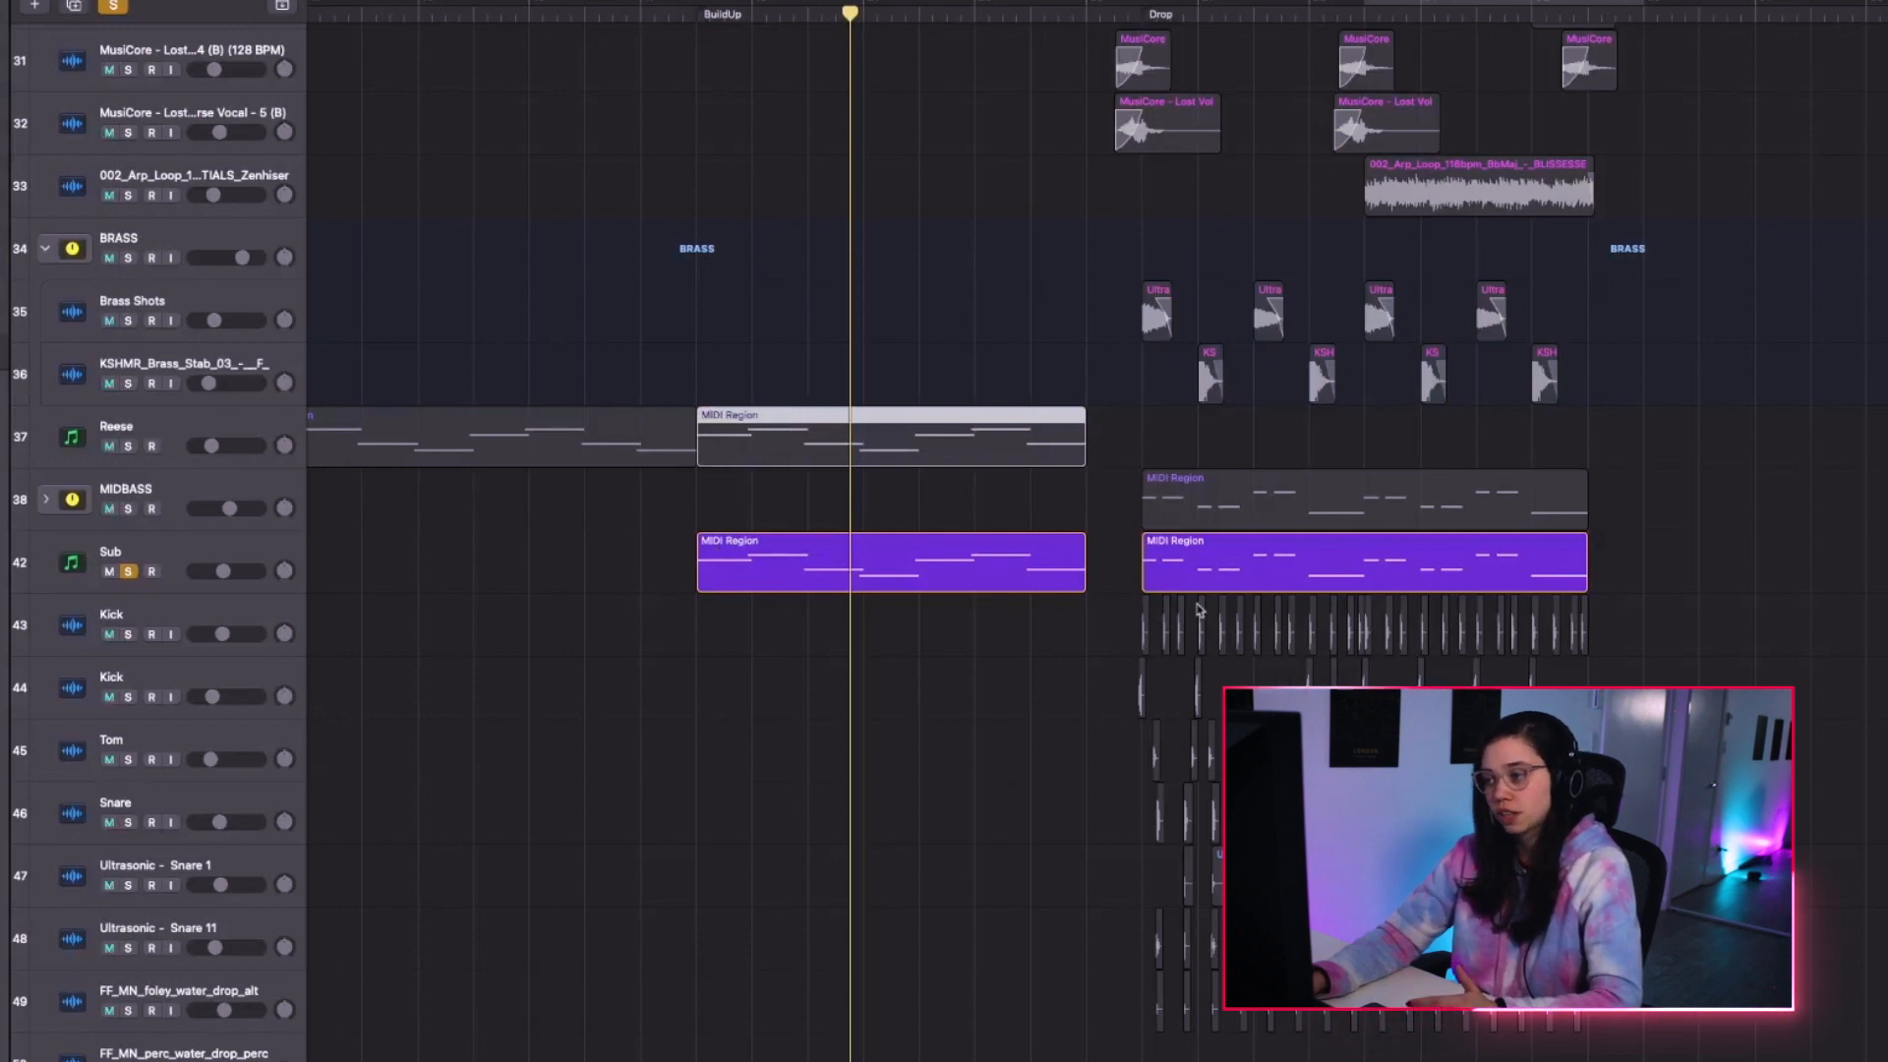
Solo the WCREAM_wind_low_F# track and play its region in the BuildUp from just before it starts.
scroll(935, 653, "down", 15)
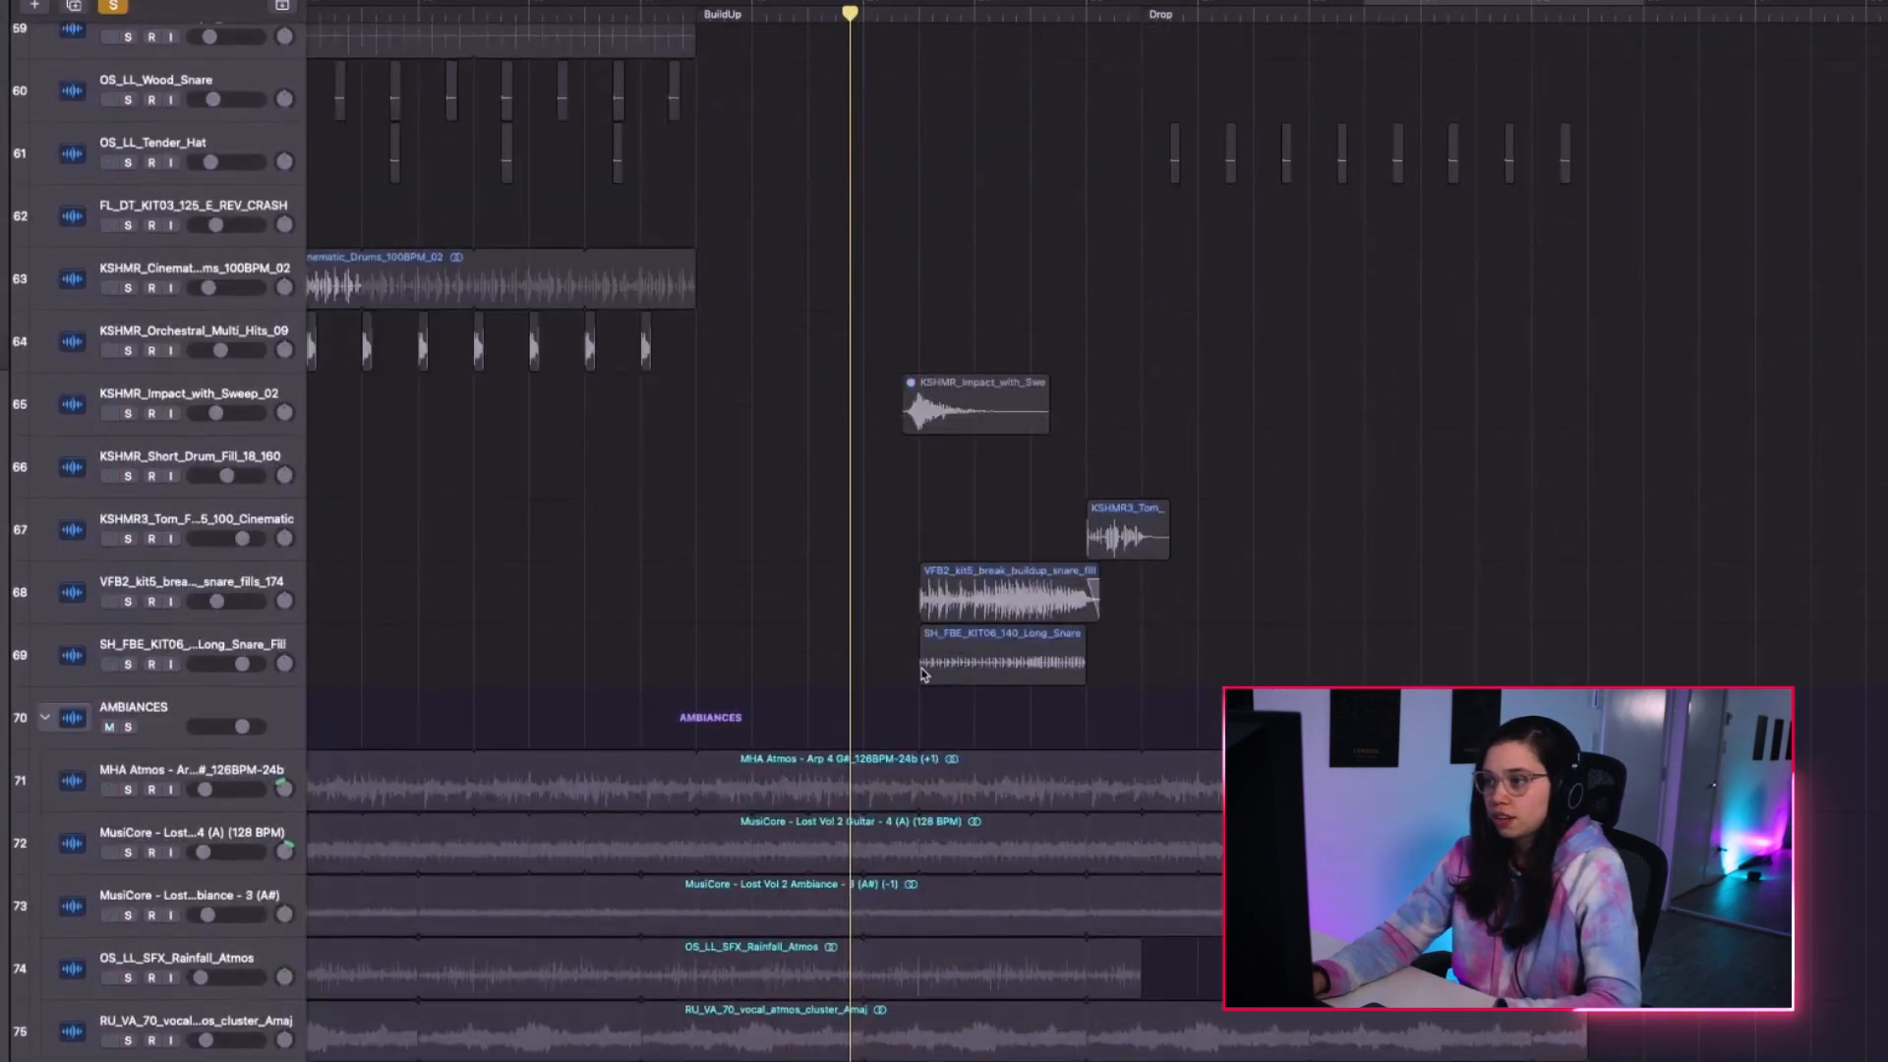
scroll(900, 526, "down", 13)
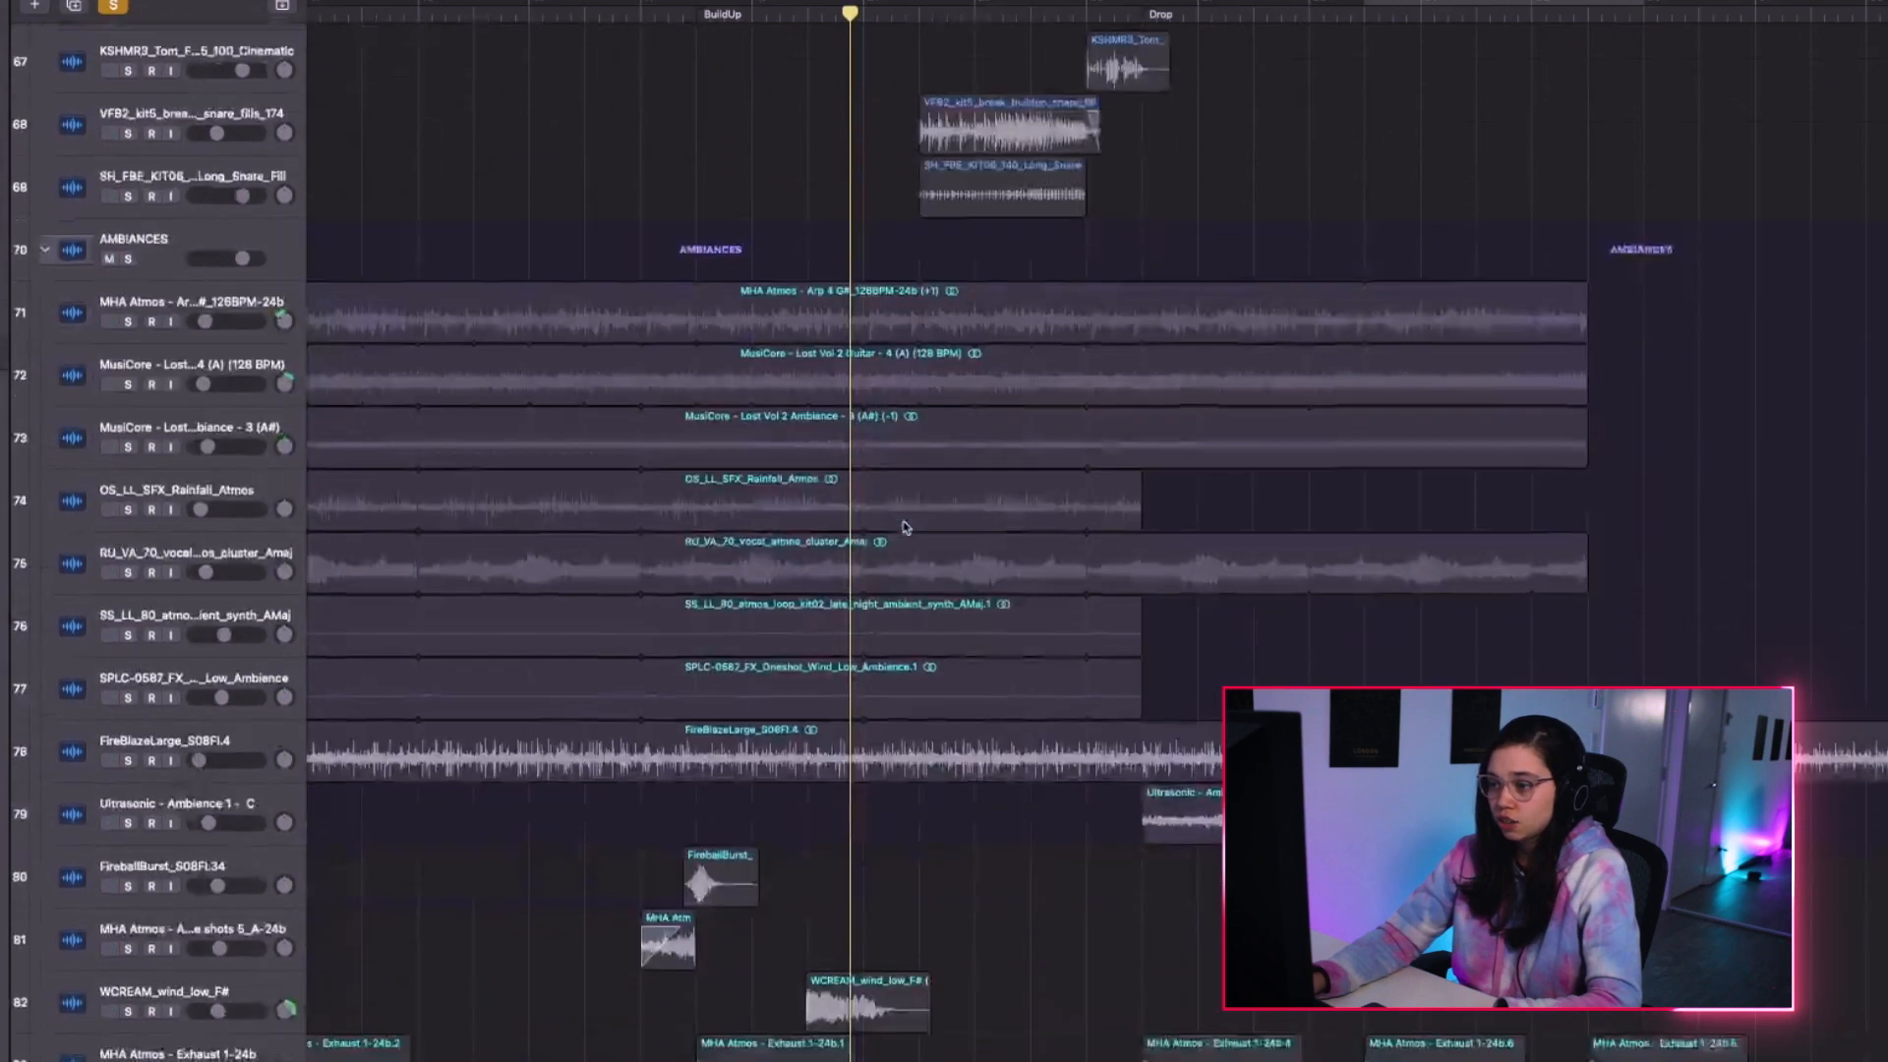
left_click(991, 736)
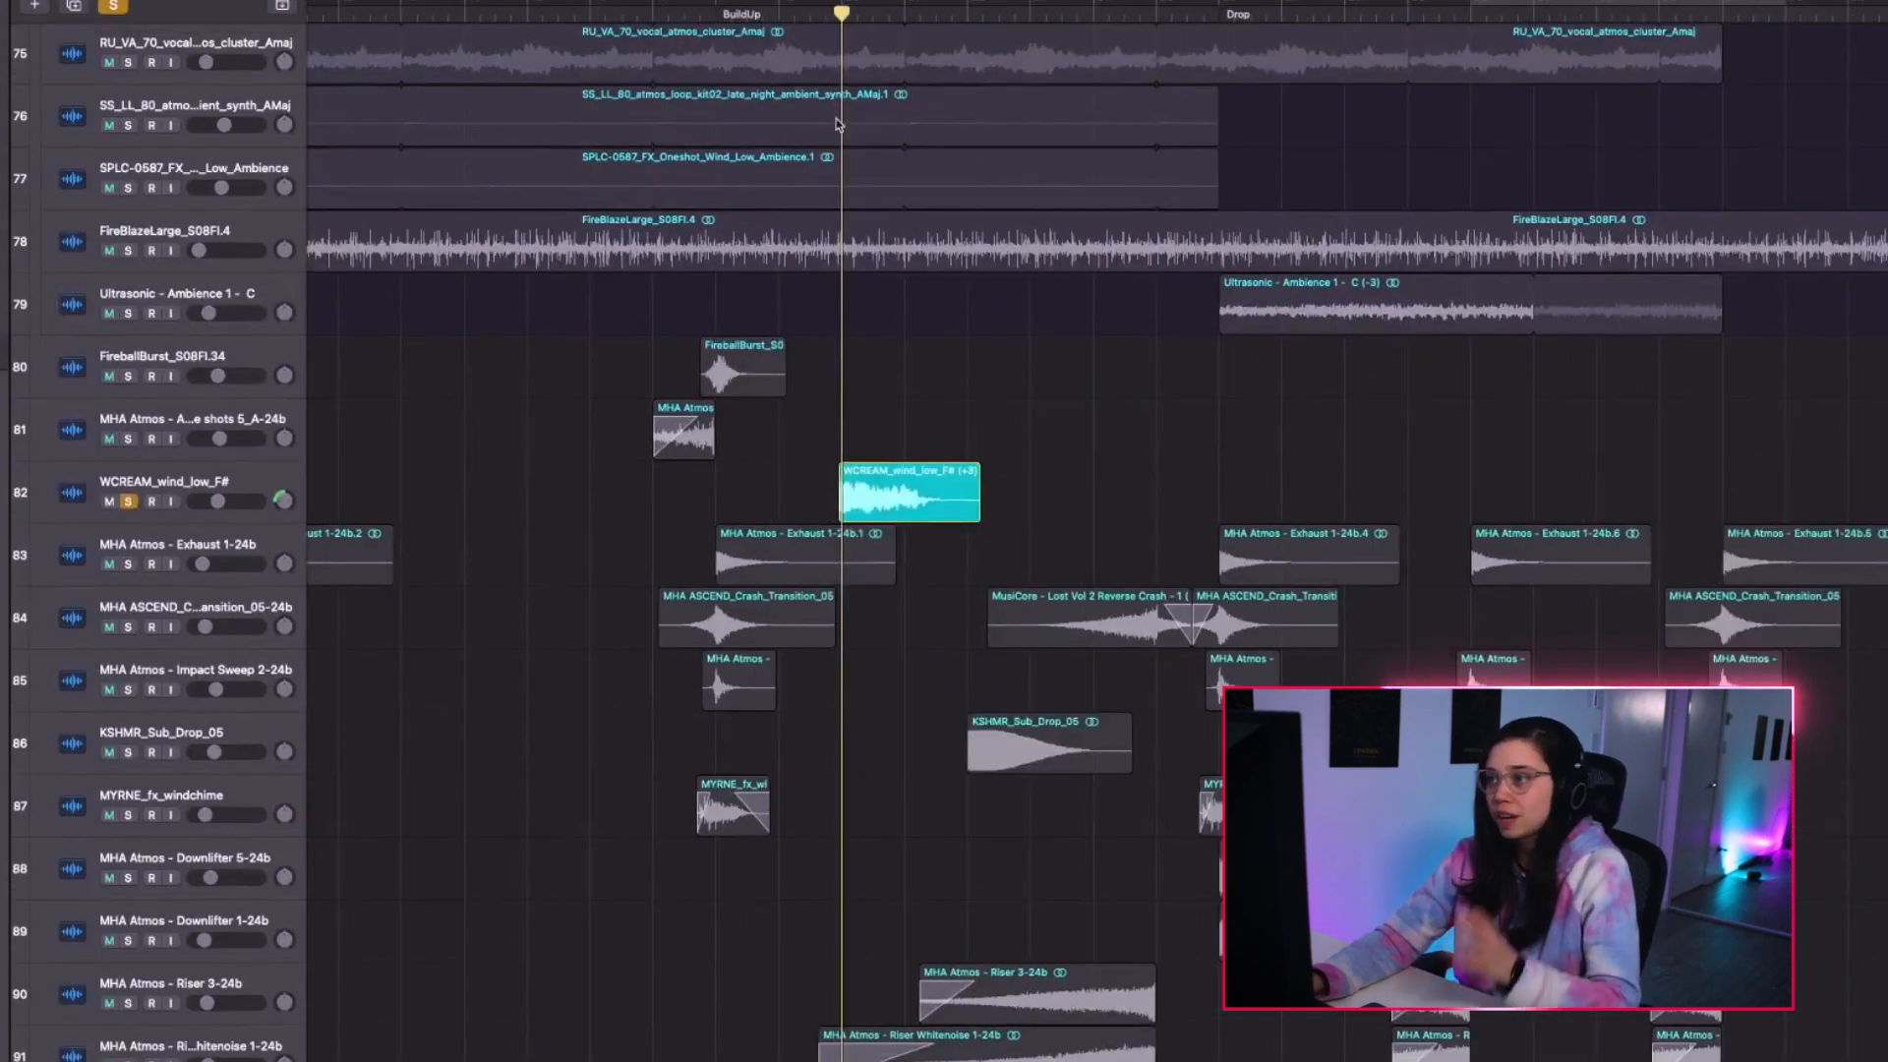
left_click(816, 394, "ctrl+alt")
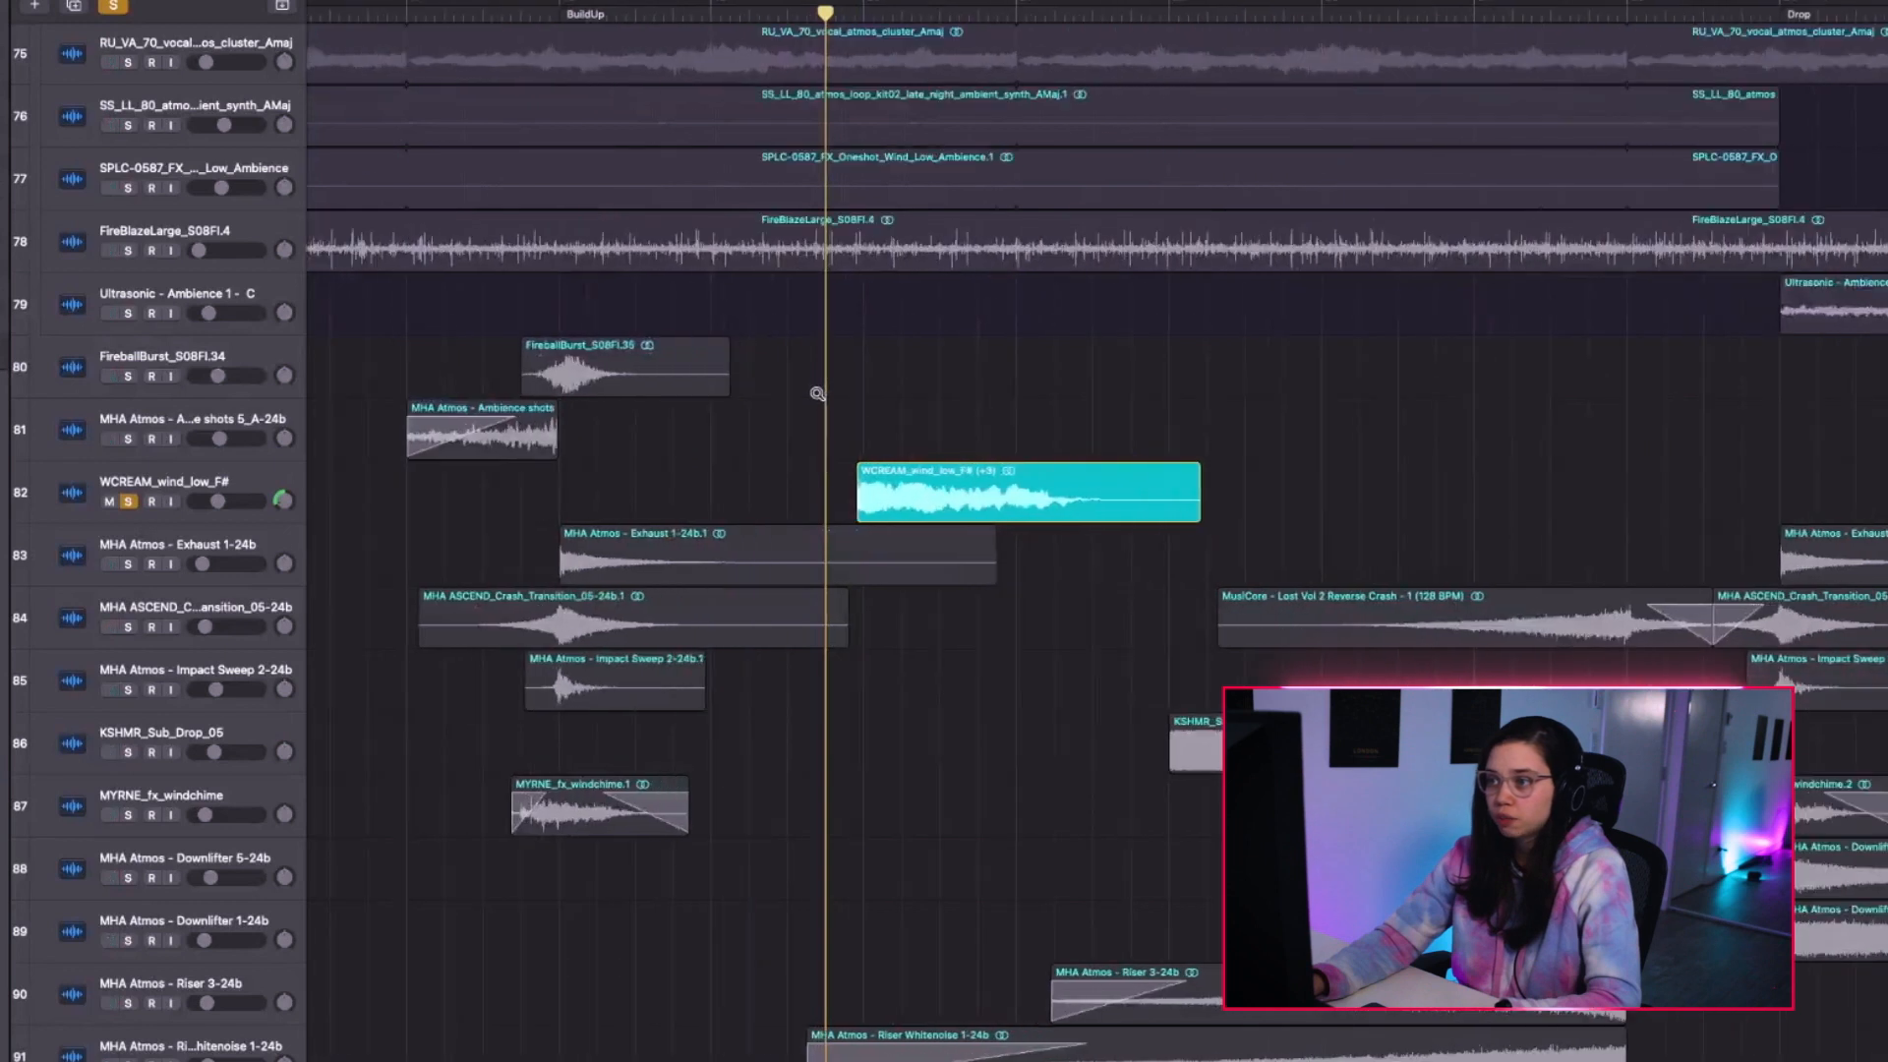
left_click(843, 15)
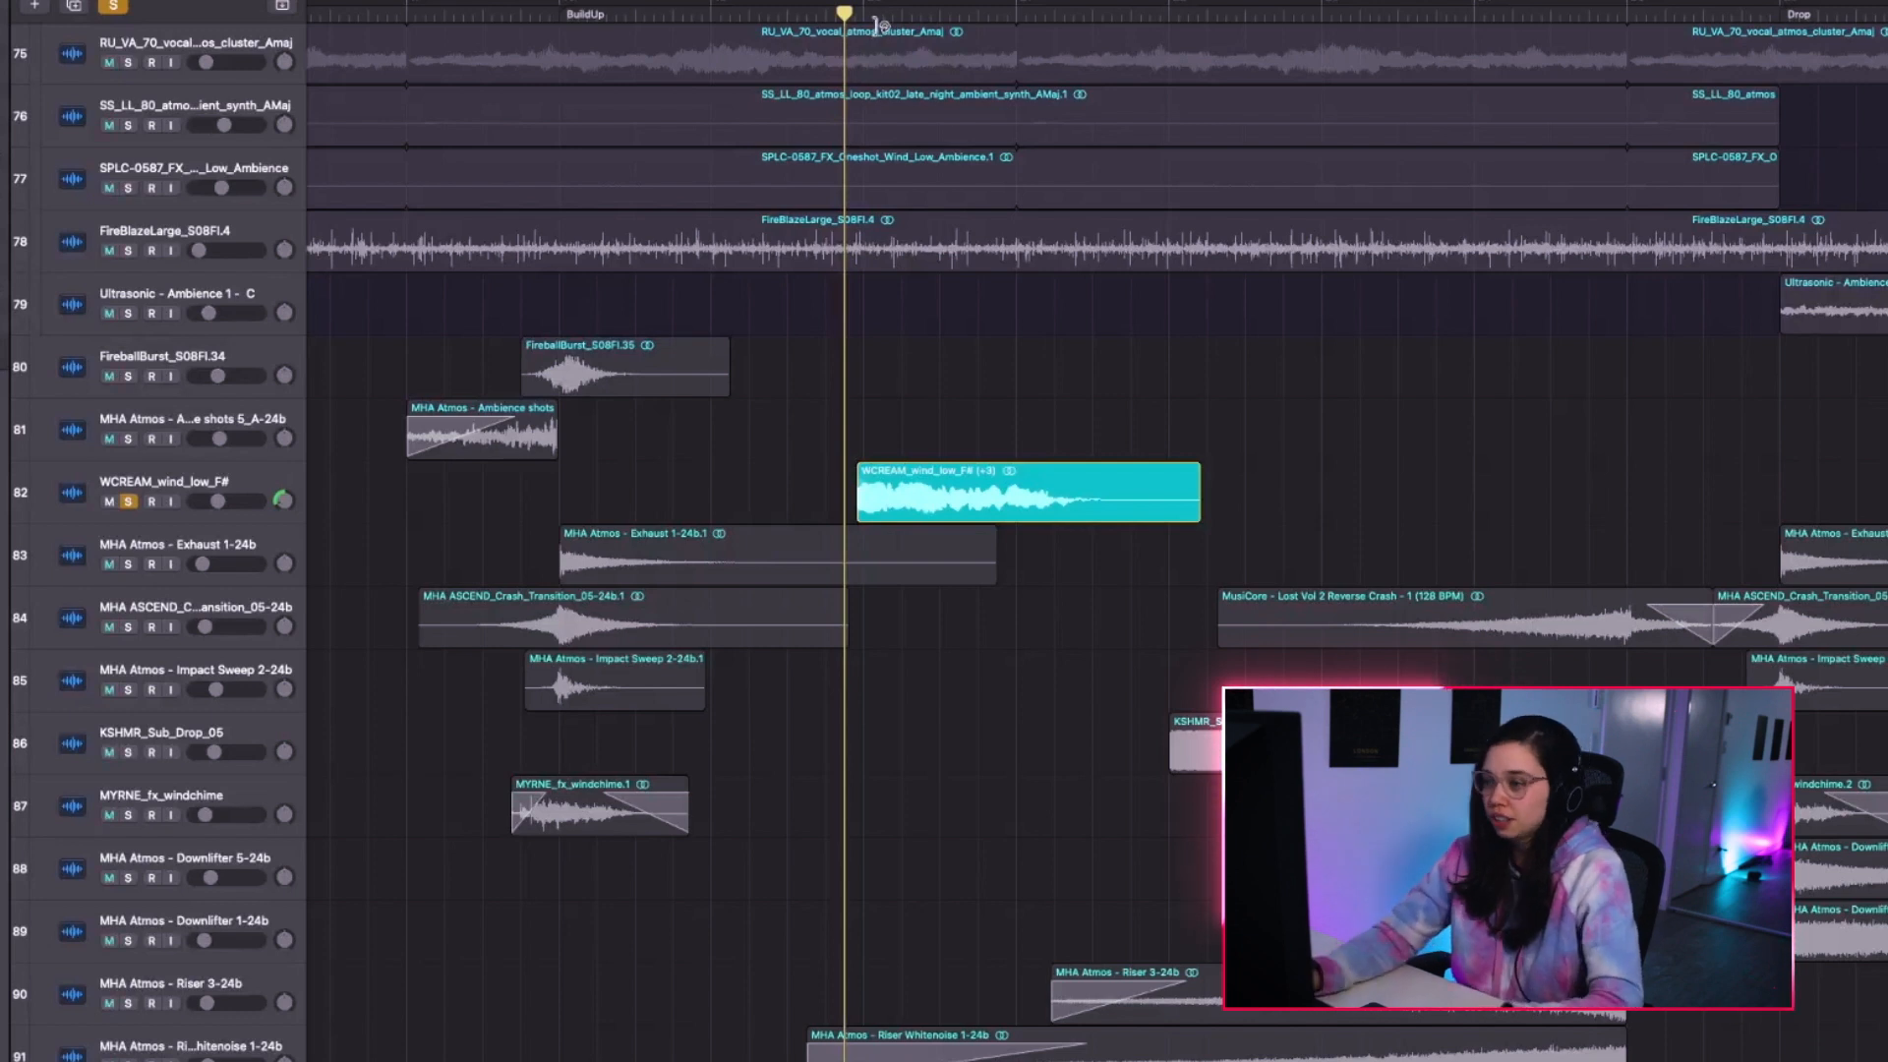
key("space")
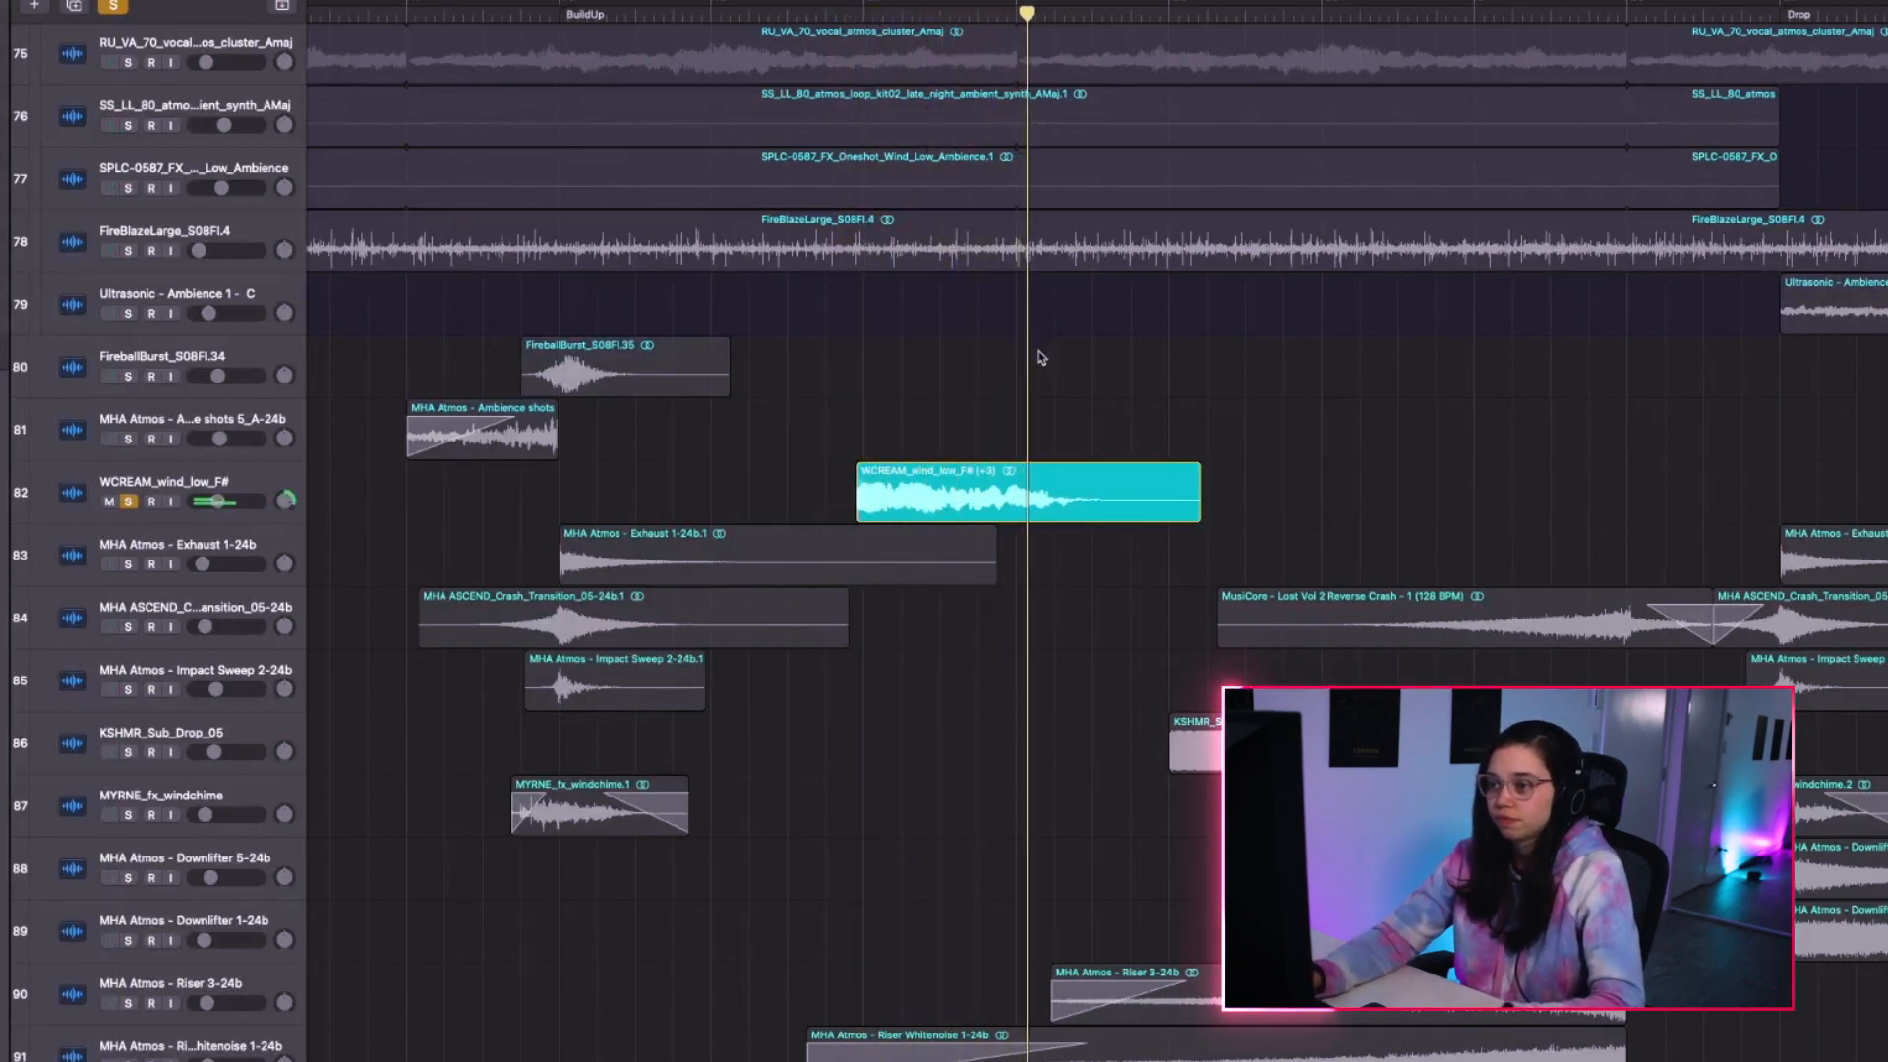
Survey the effects tracks around the BuildUp in a wider arrangement view and turn off solo for all tracks.
scroll(1047, 472, "down", 5, "alt")
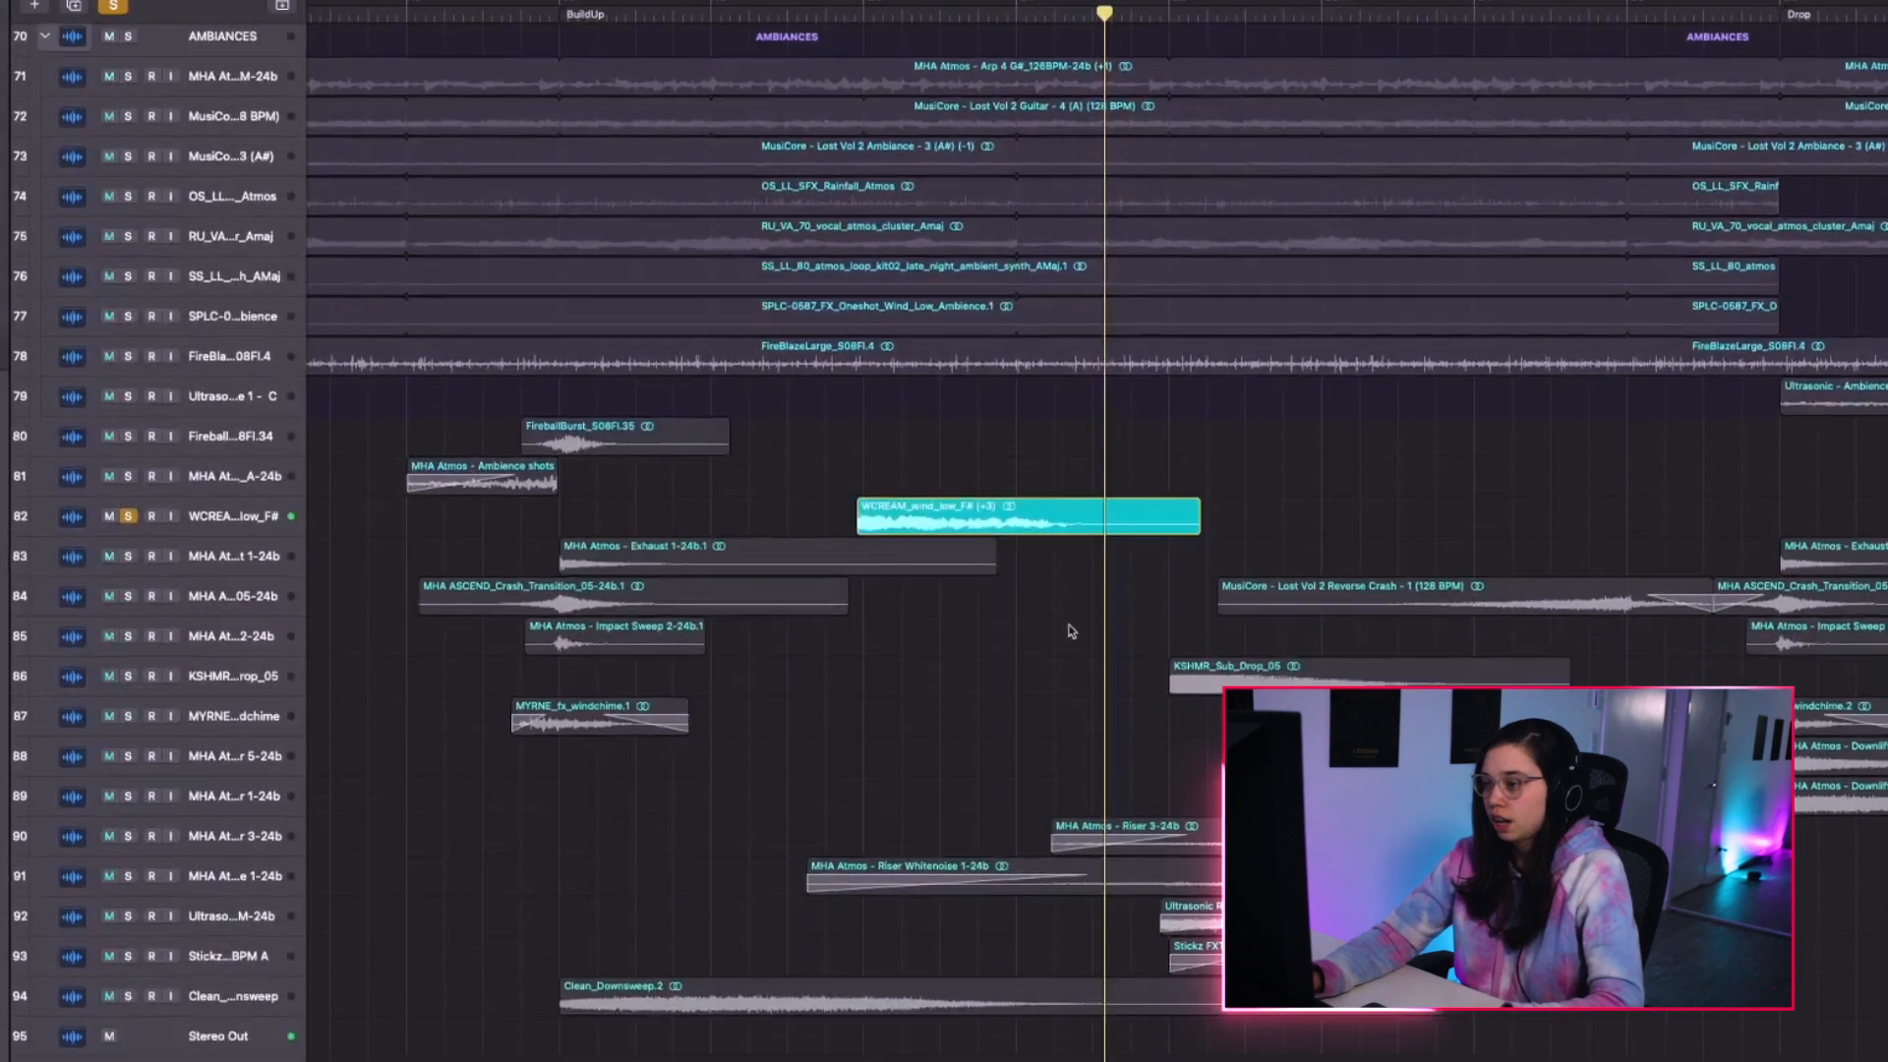
scroll(1071, 631, "up", 5, "alt")
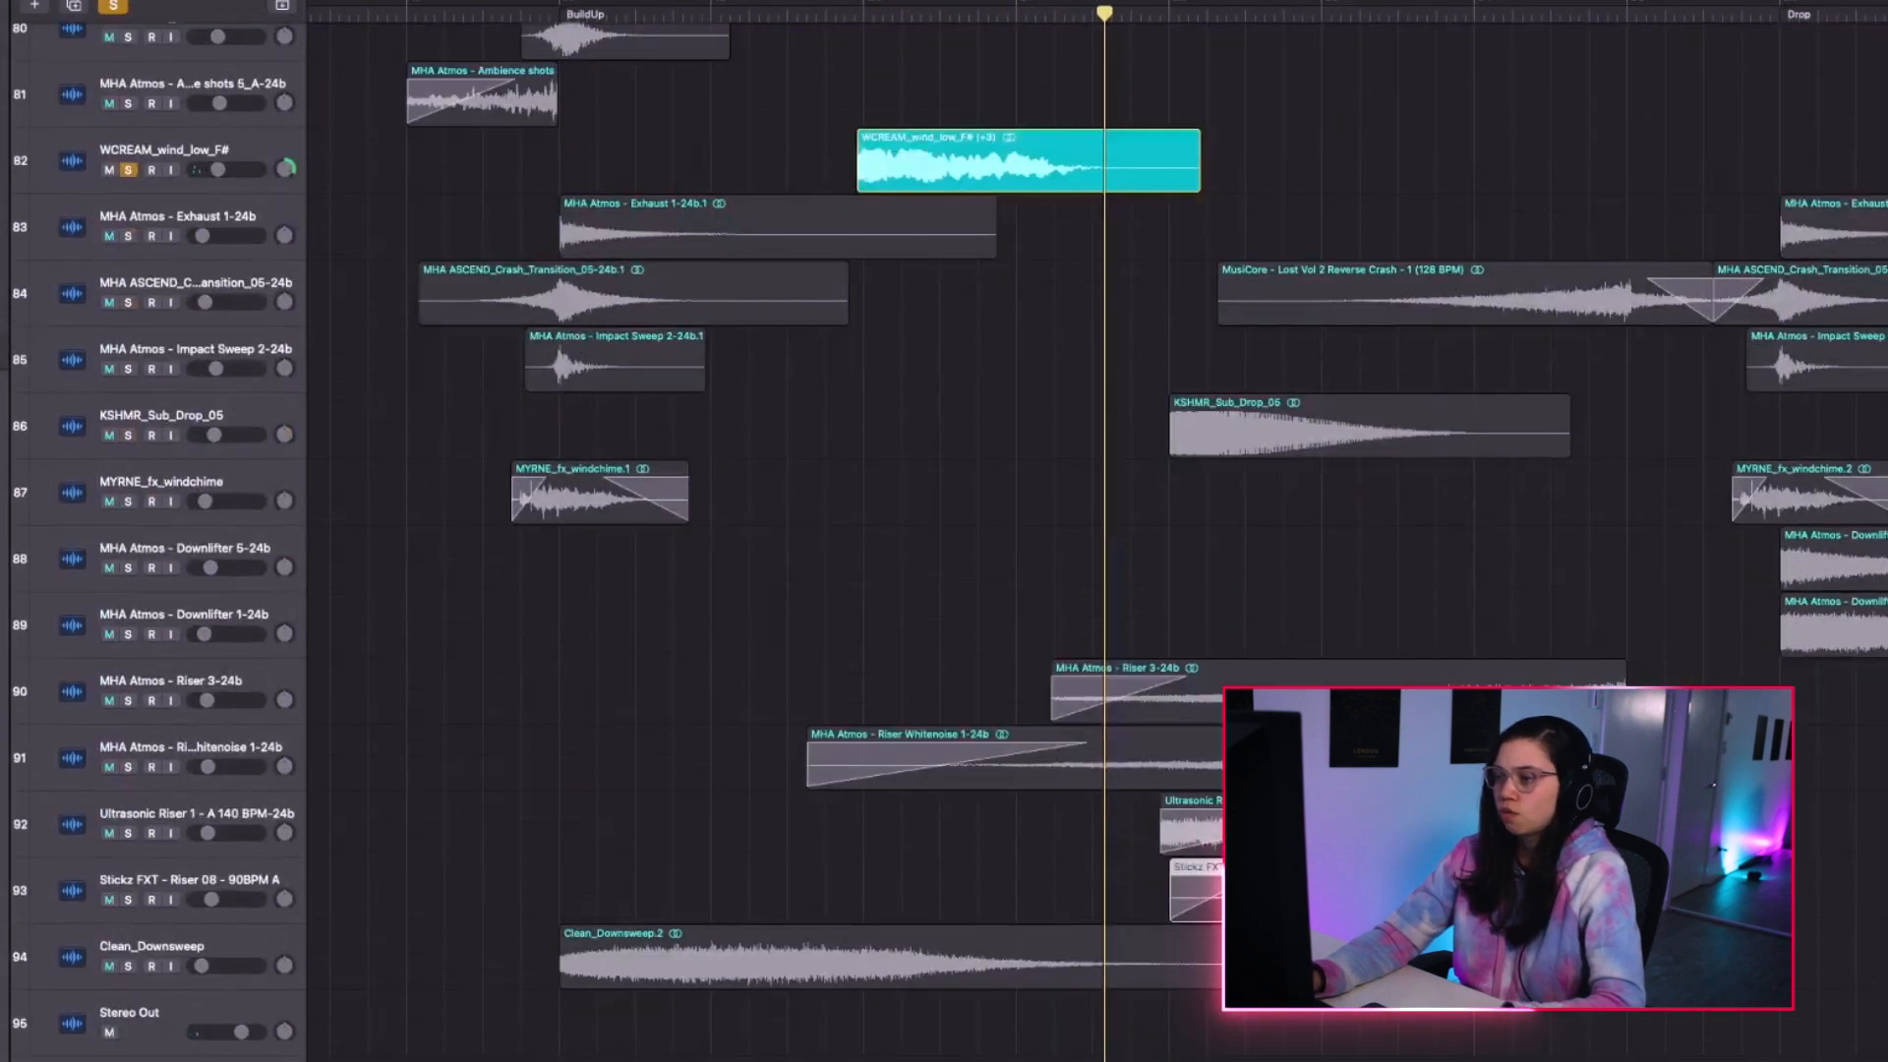
key("super+Left")
key("super+Left")
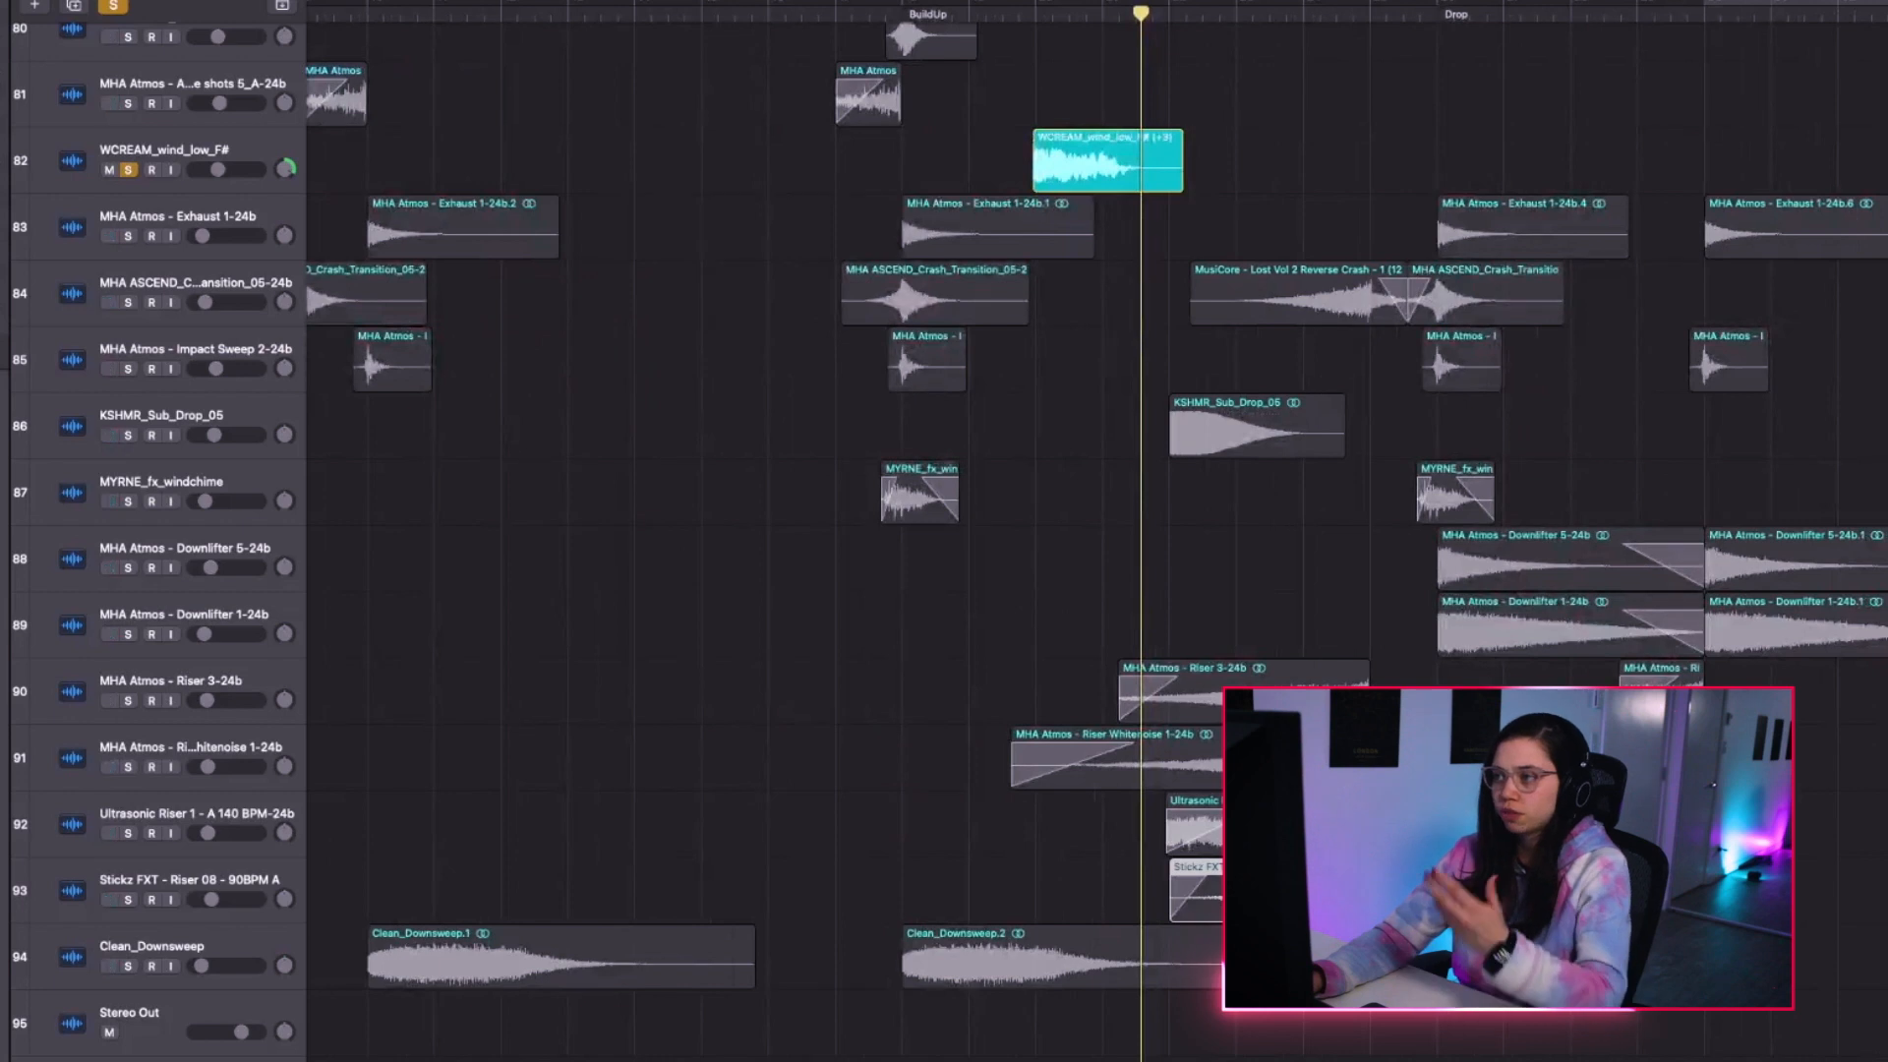
key("super+Up")
key("super+Up")
key("super+Up")
key("super+Up")
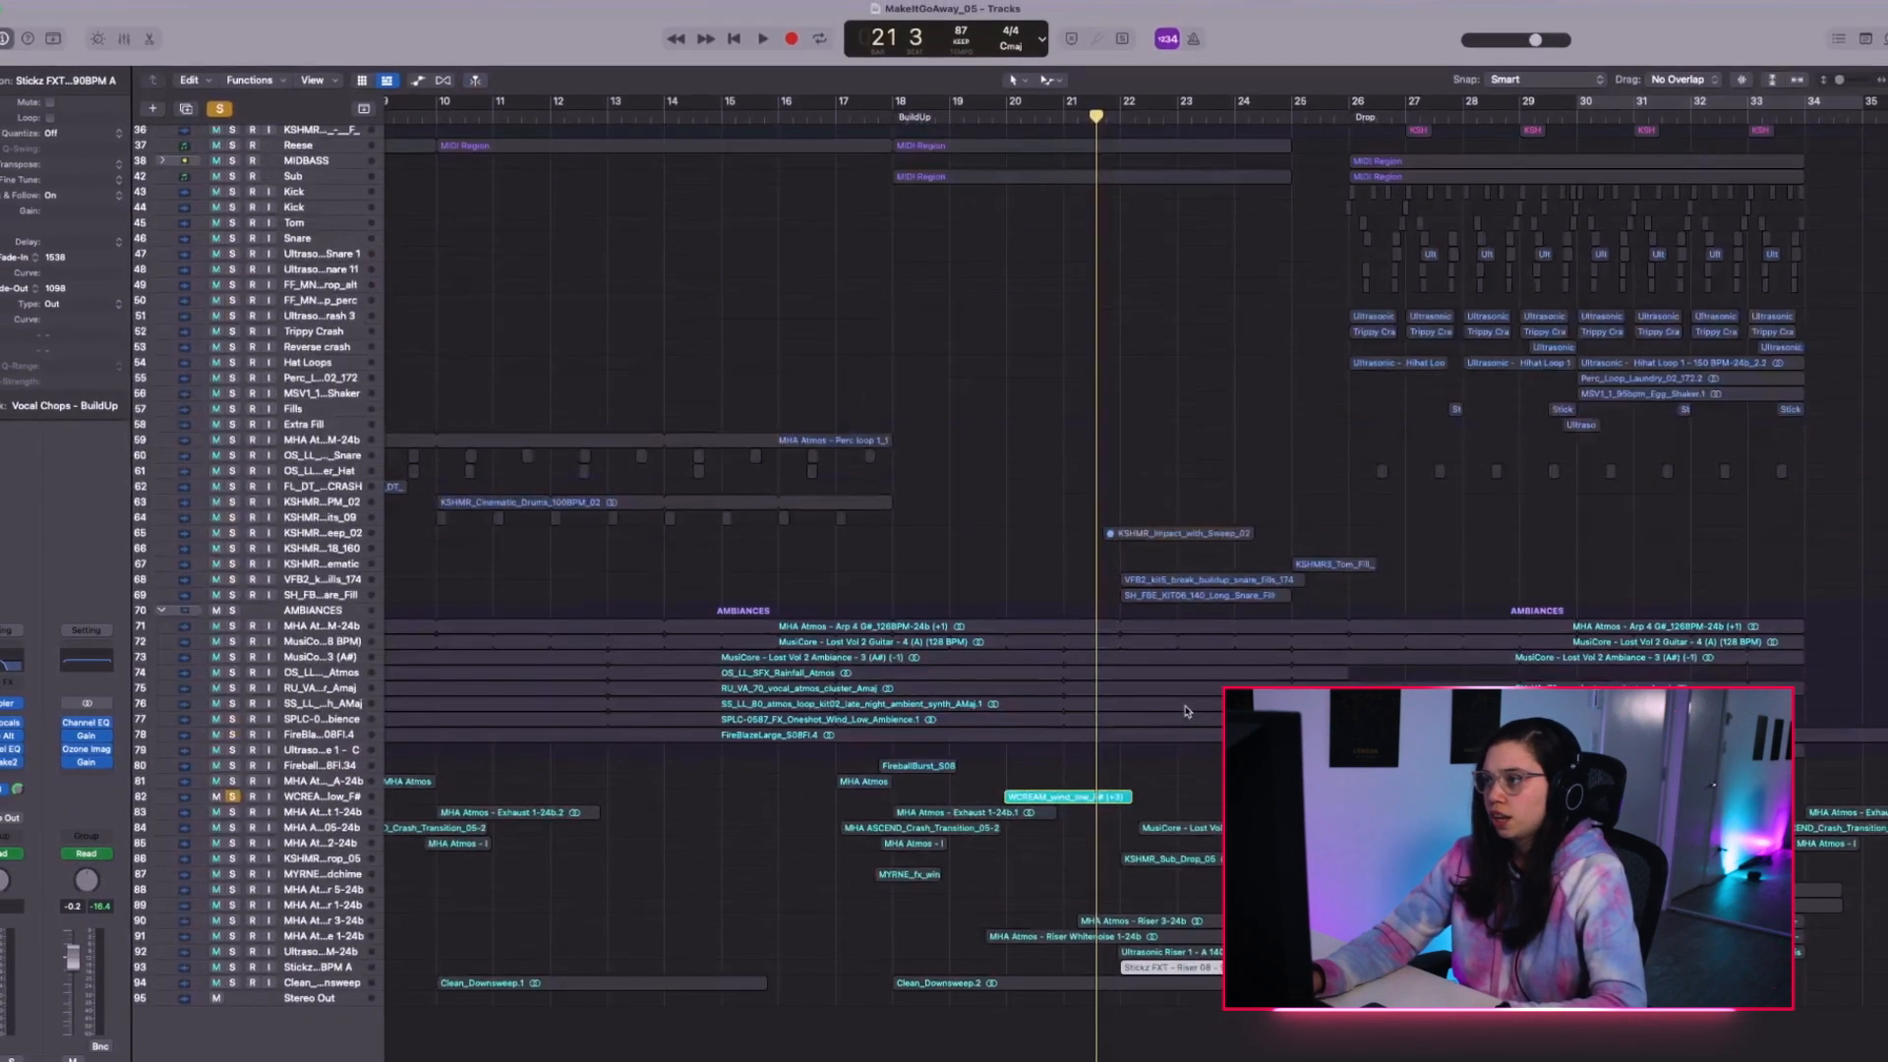
left_click(220, 109)
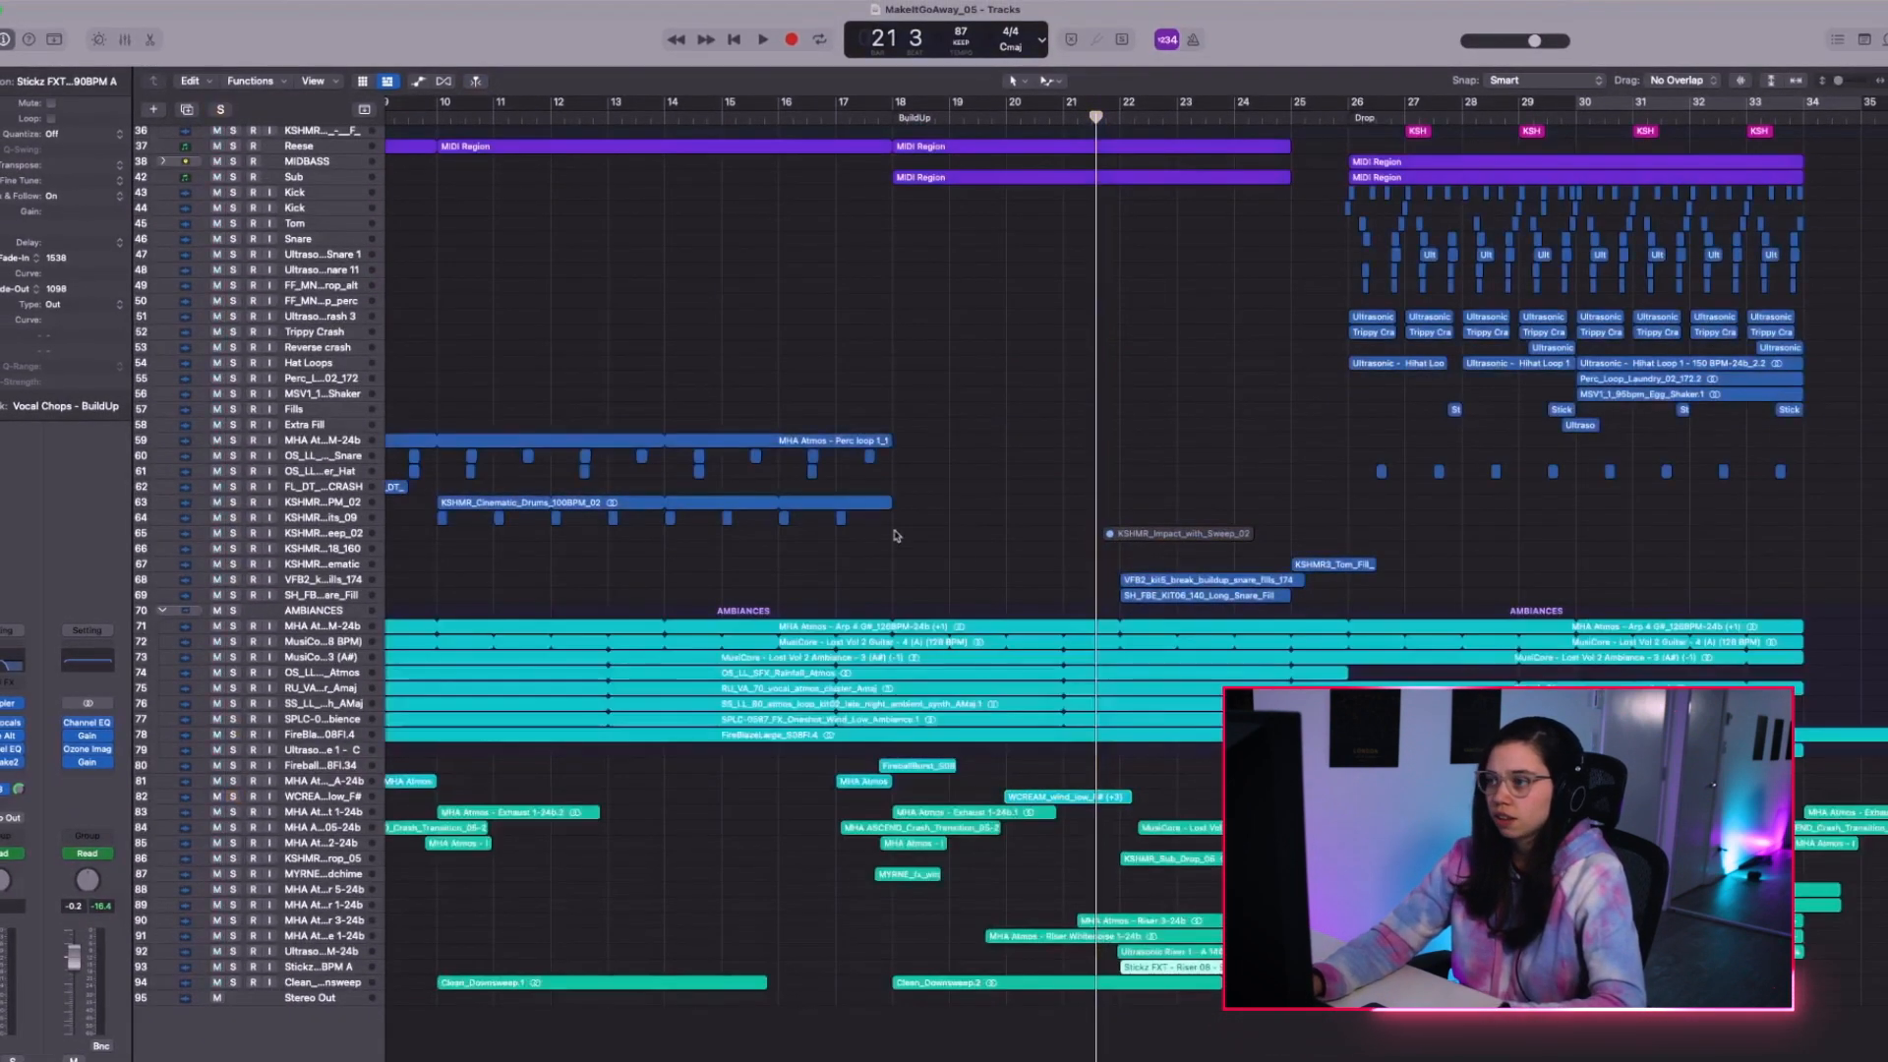
Inspect the automation curve on the SH_FBE_KIT06_140_Long_Snare_Fill region, hide automation and return to the arrangement overview.
scroll(1242, 598, "up", 3)
scroll(1243, 599, "up", 6)
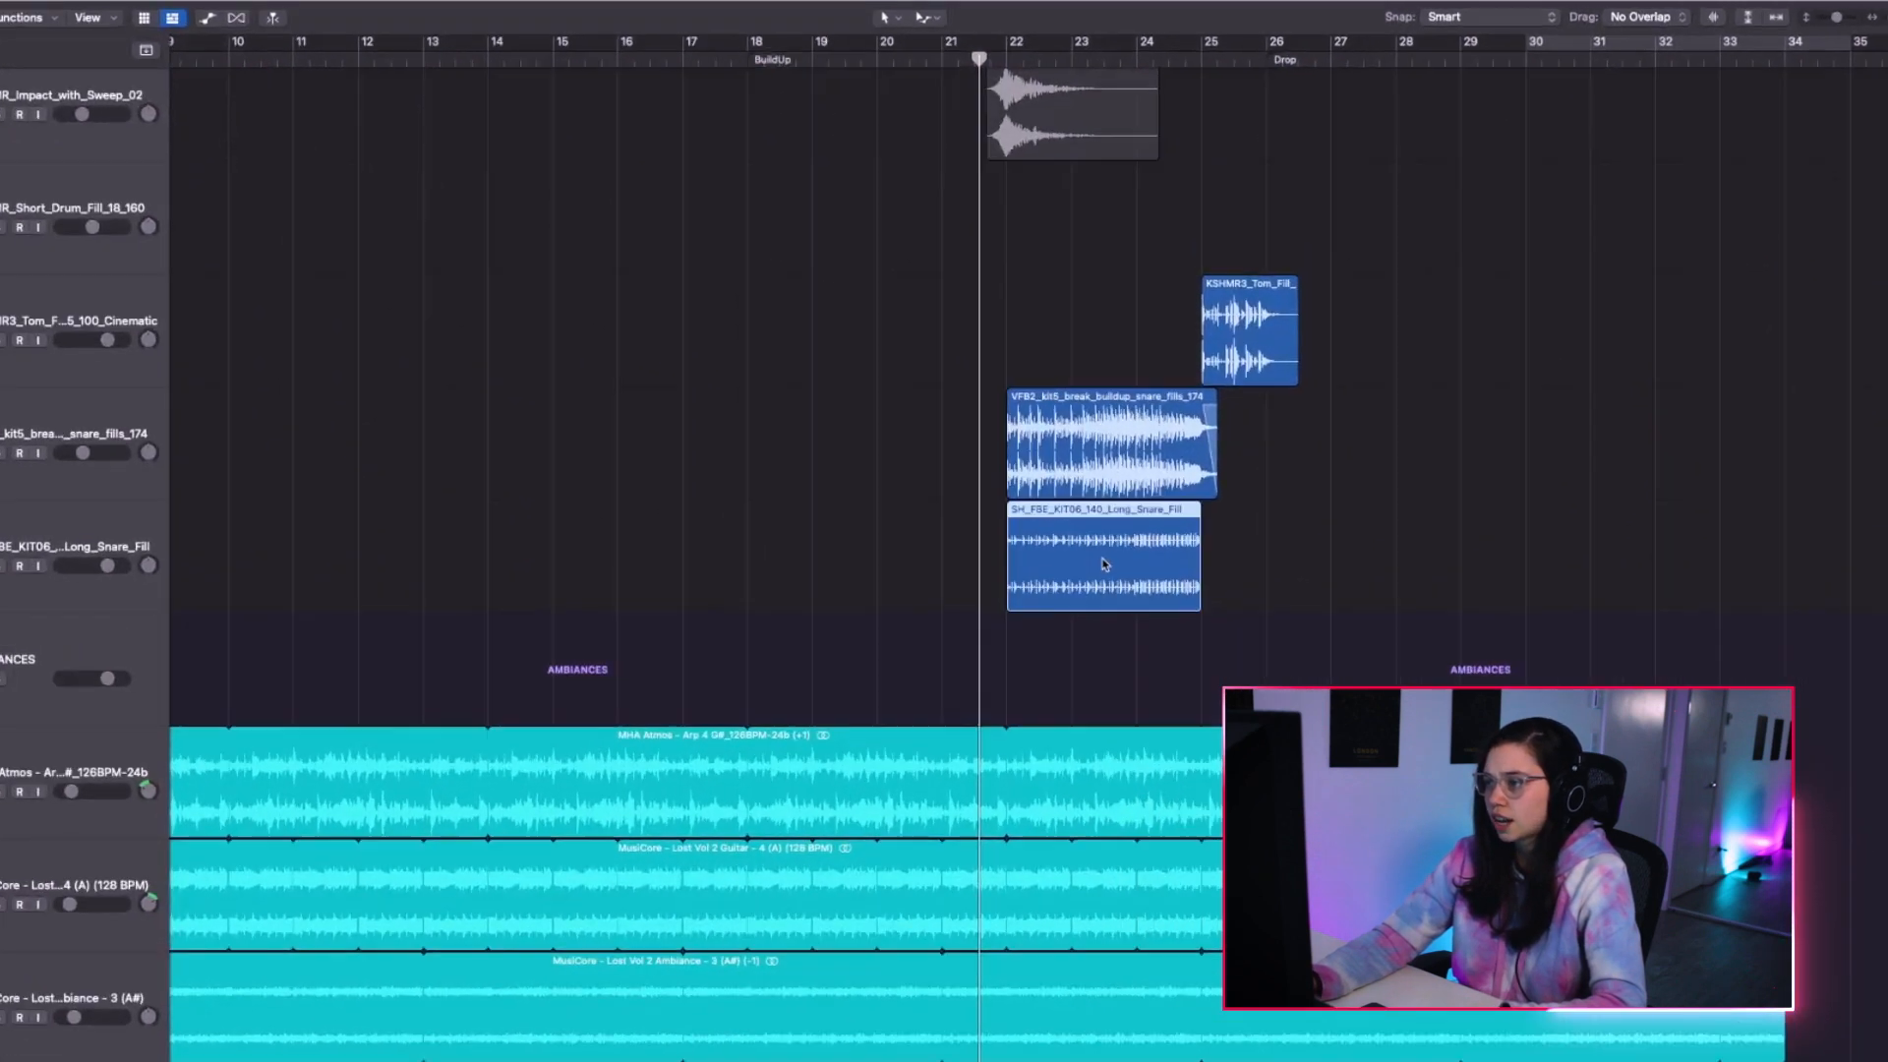
key("a")
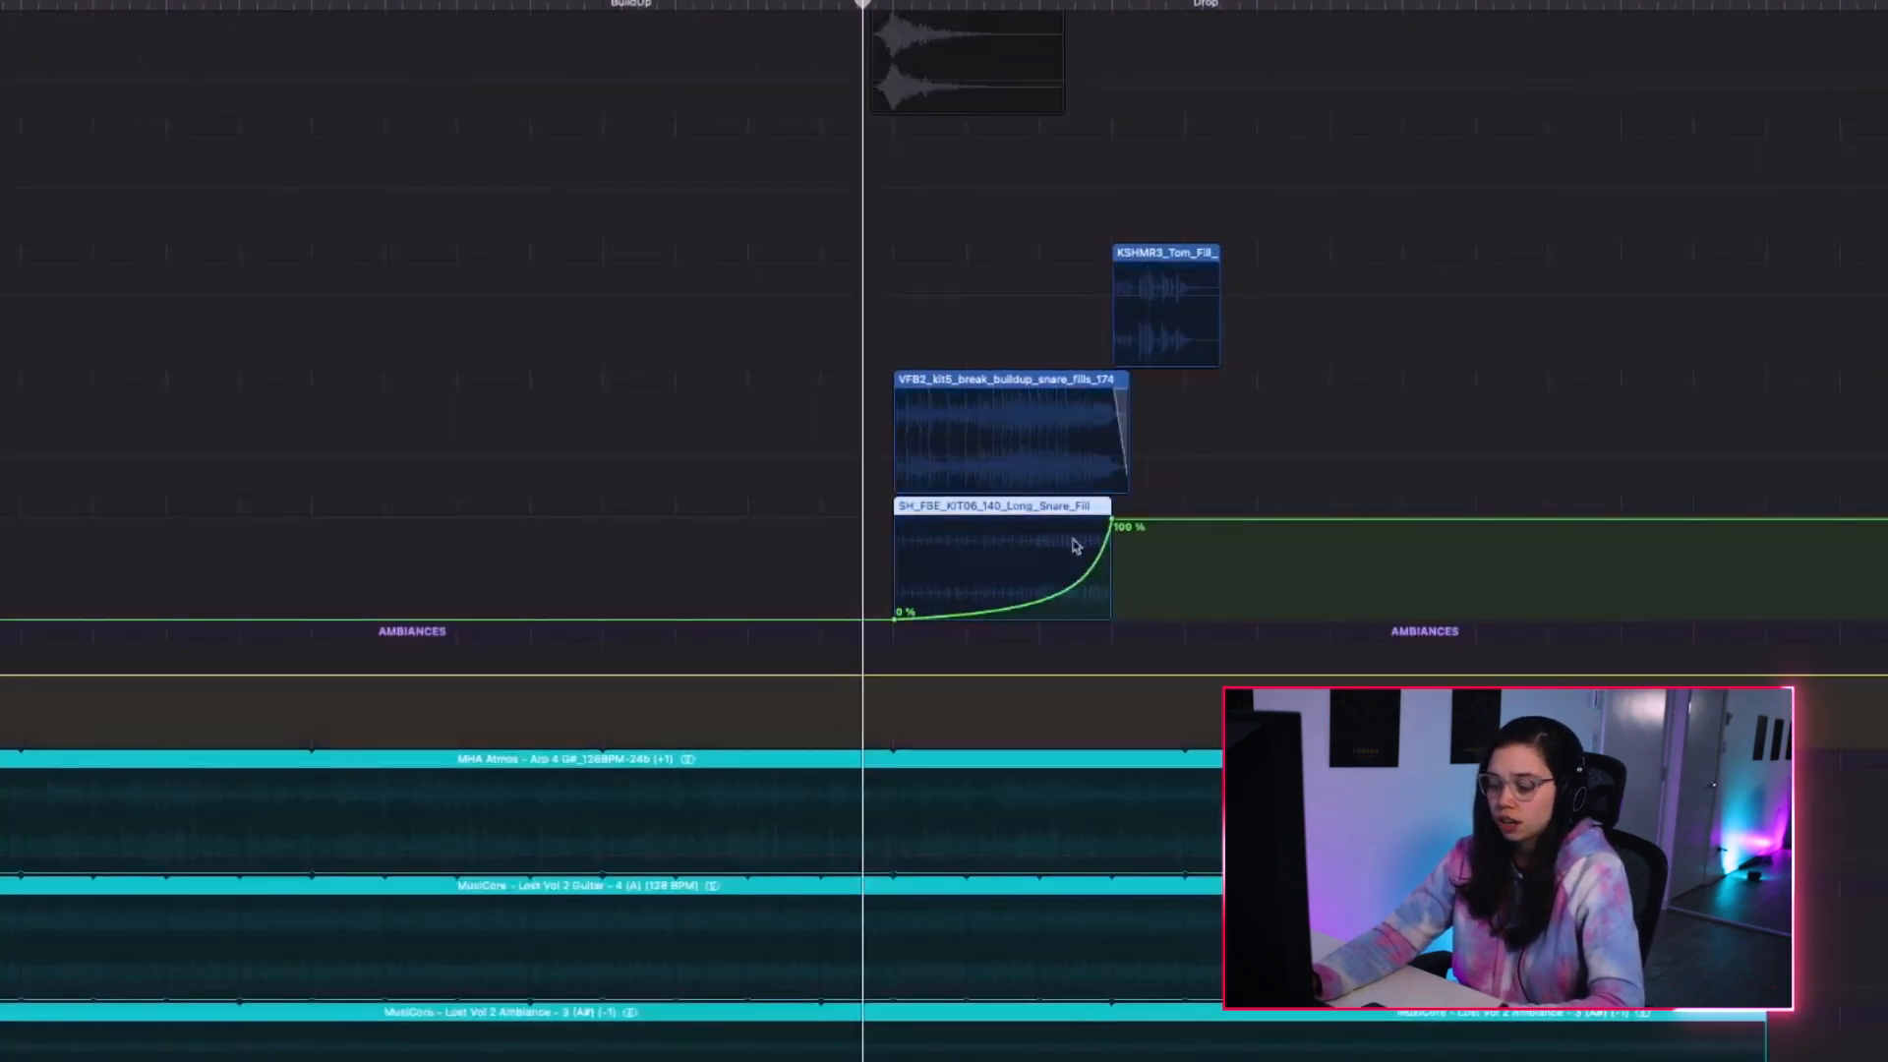
key("a")
scroll(978, 587, "down", 6)
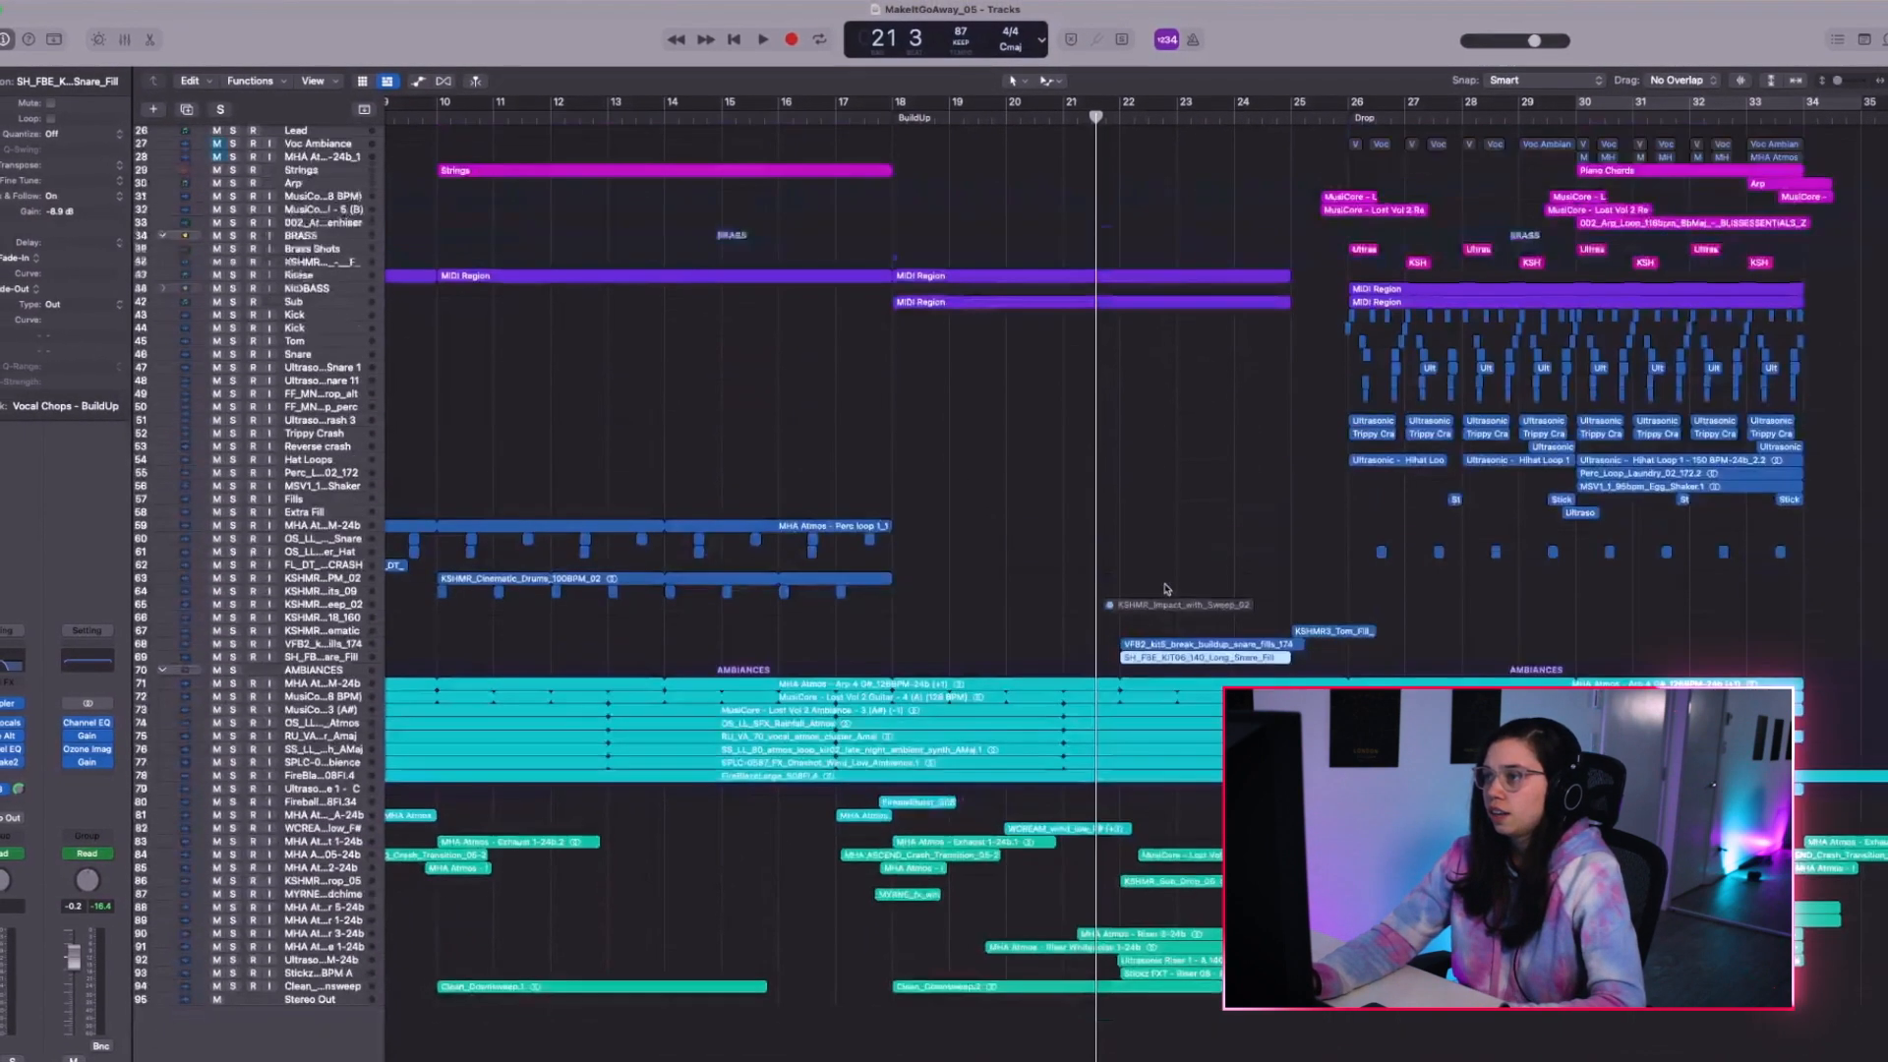
key("super+Up")
key("super+Up")
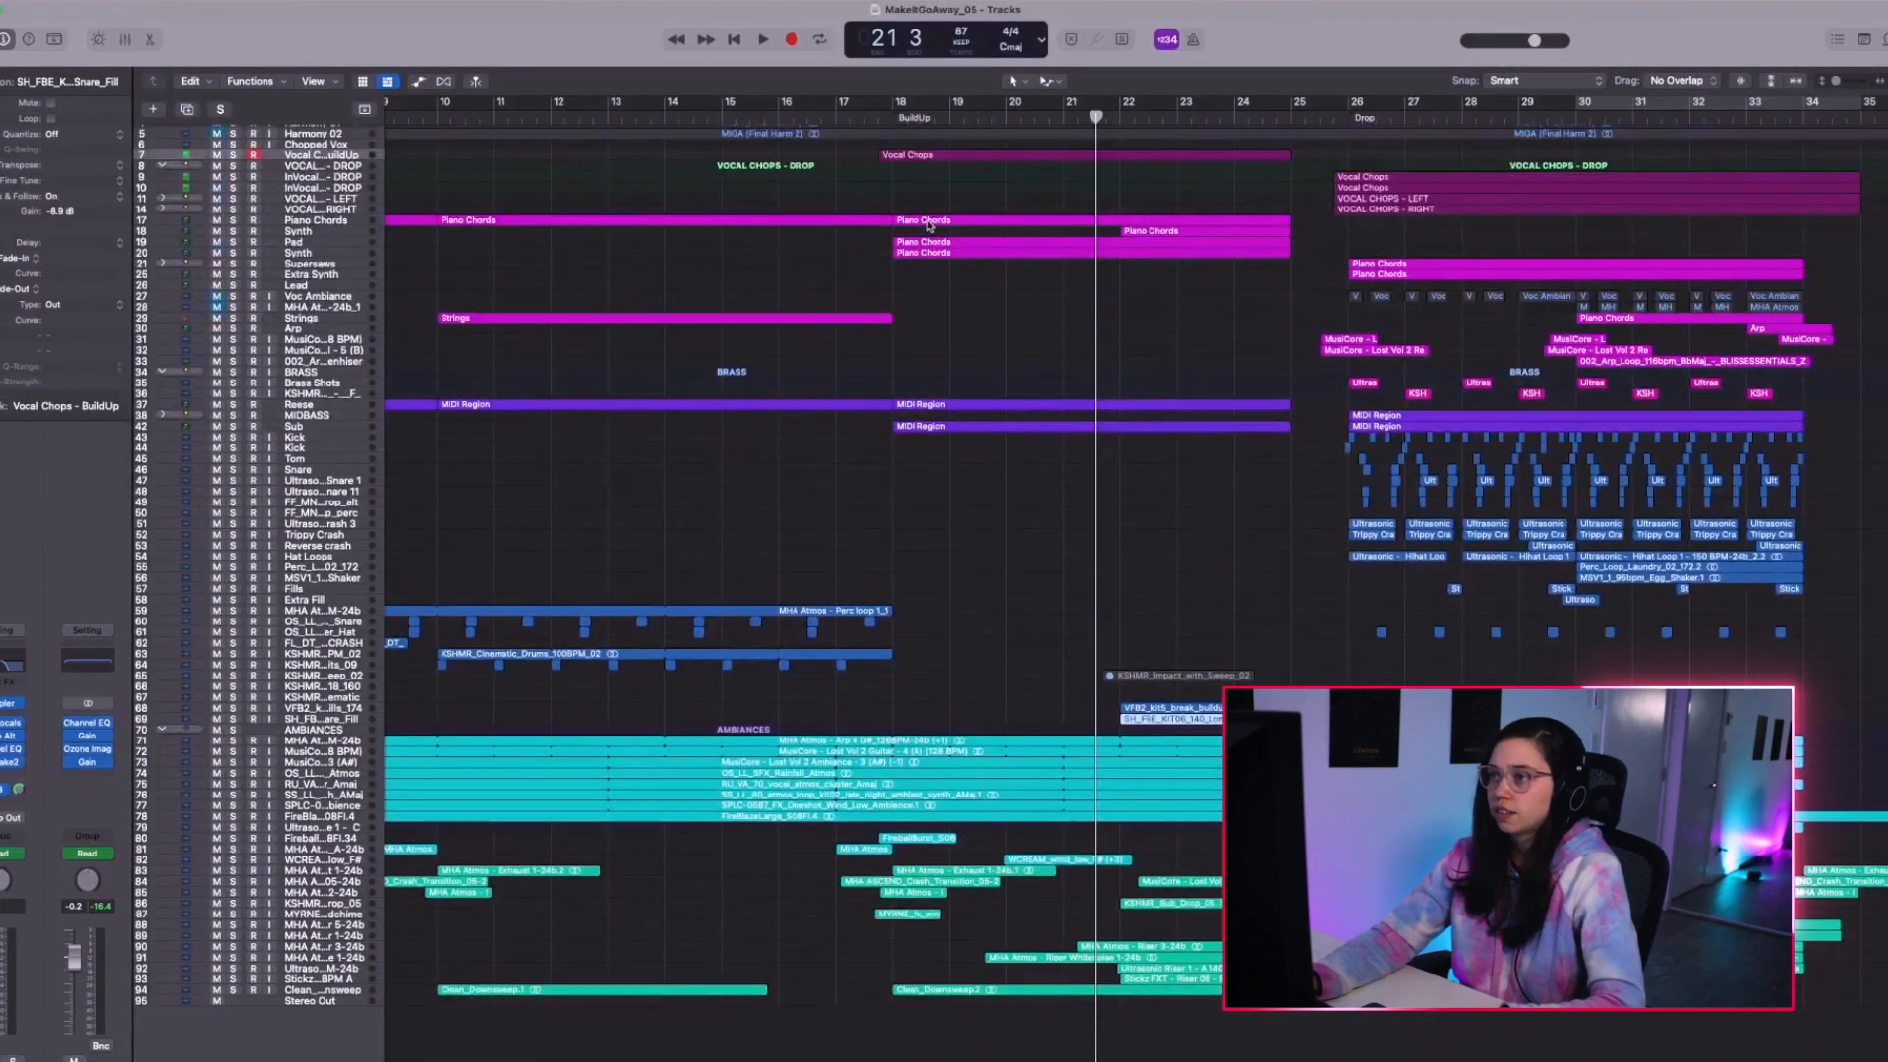